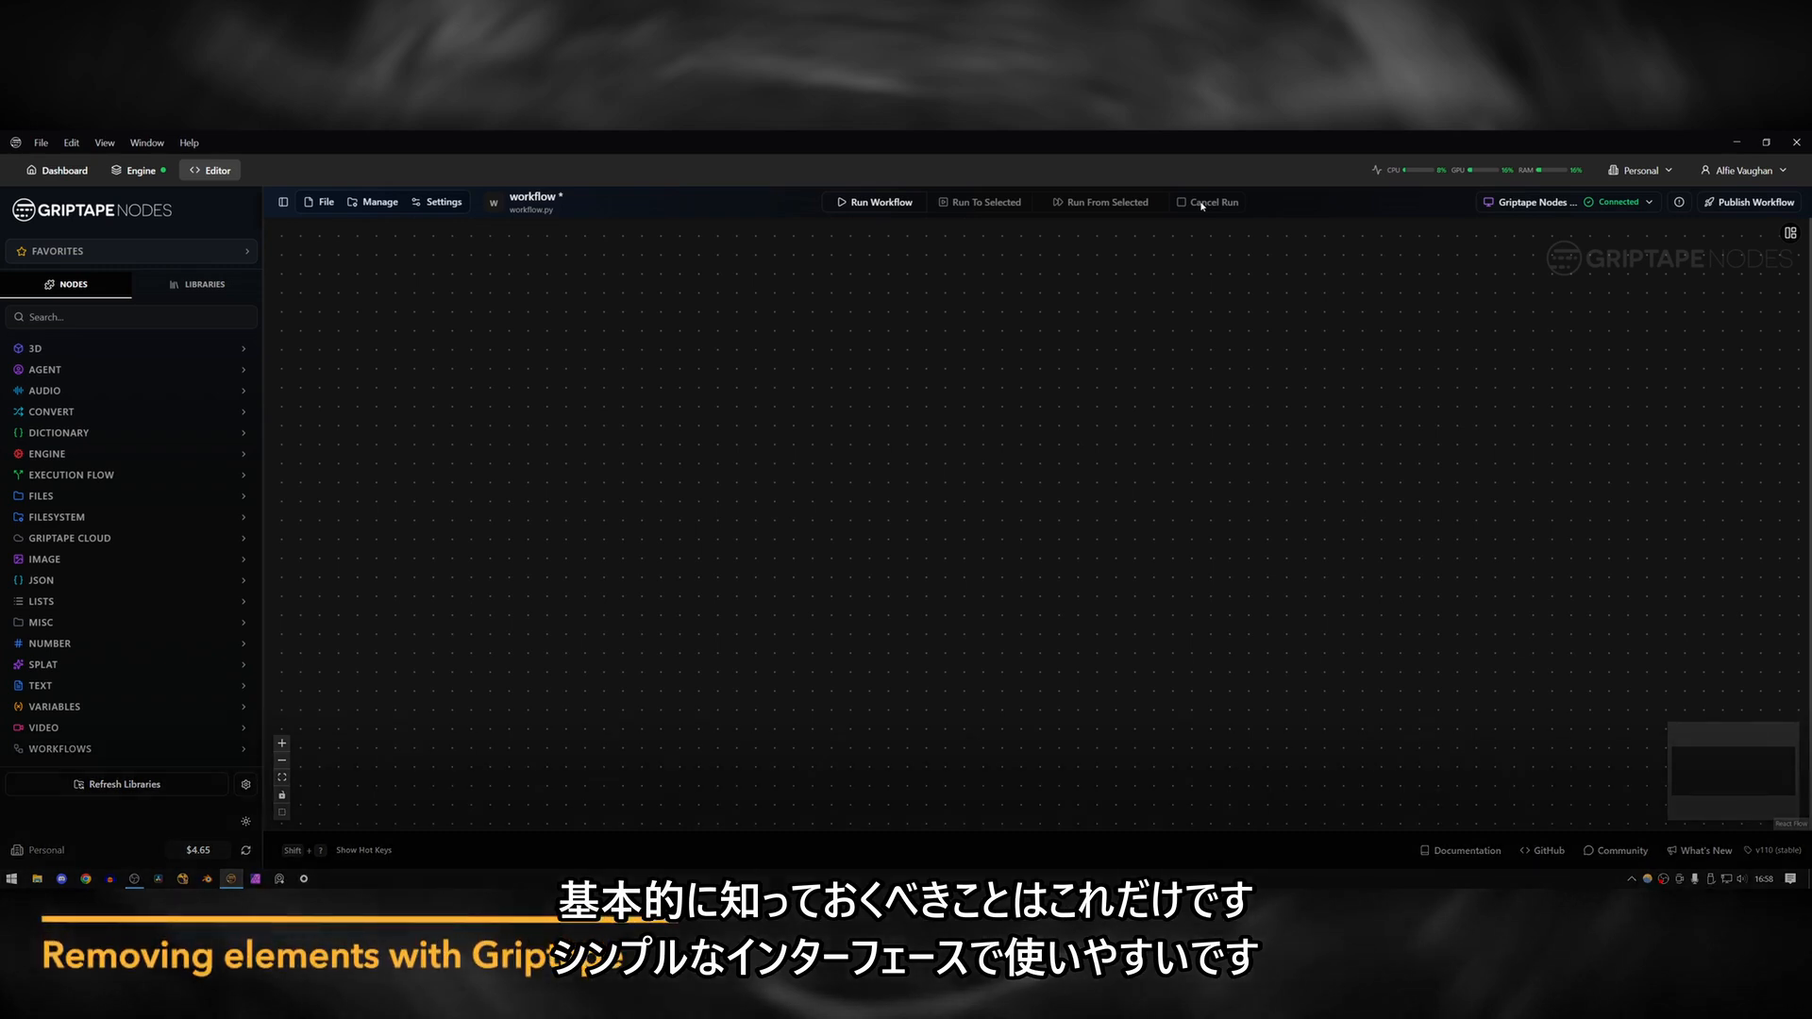
Switch to Nuke and move the loaded street plate's playhead to frame 1027.
click(182, 879)
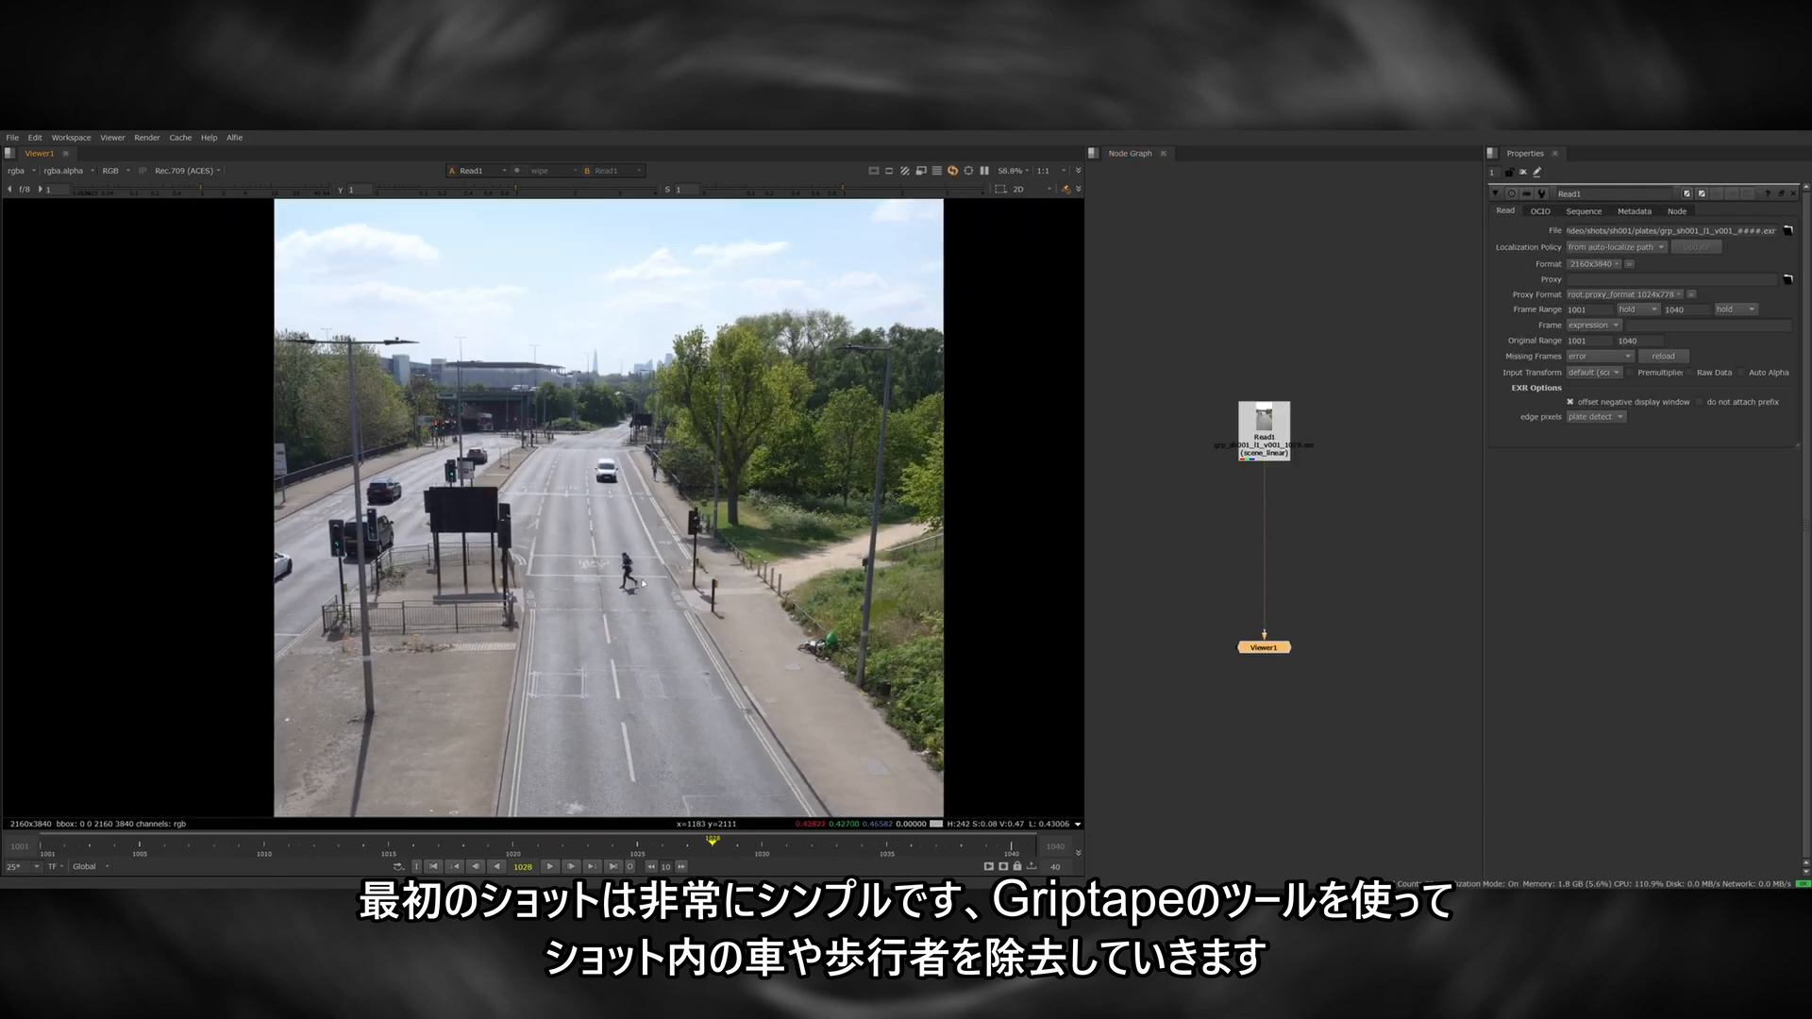
scroll(642, 583, down, 1)
click(521, 845)
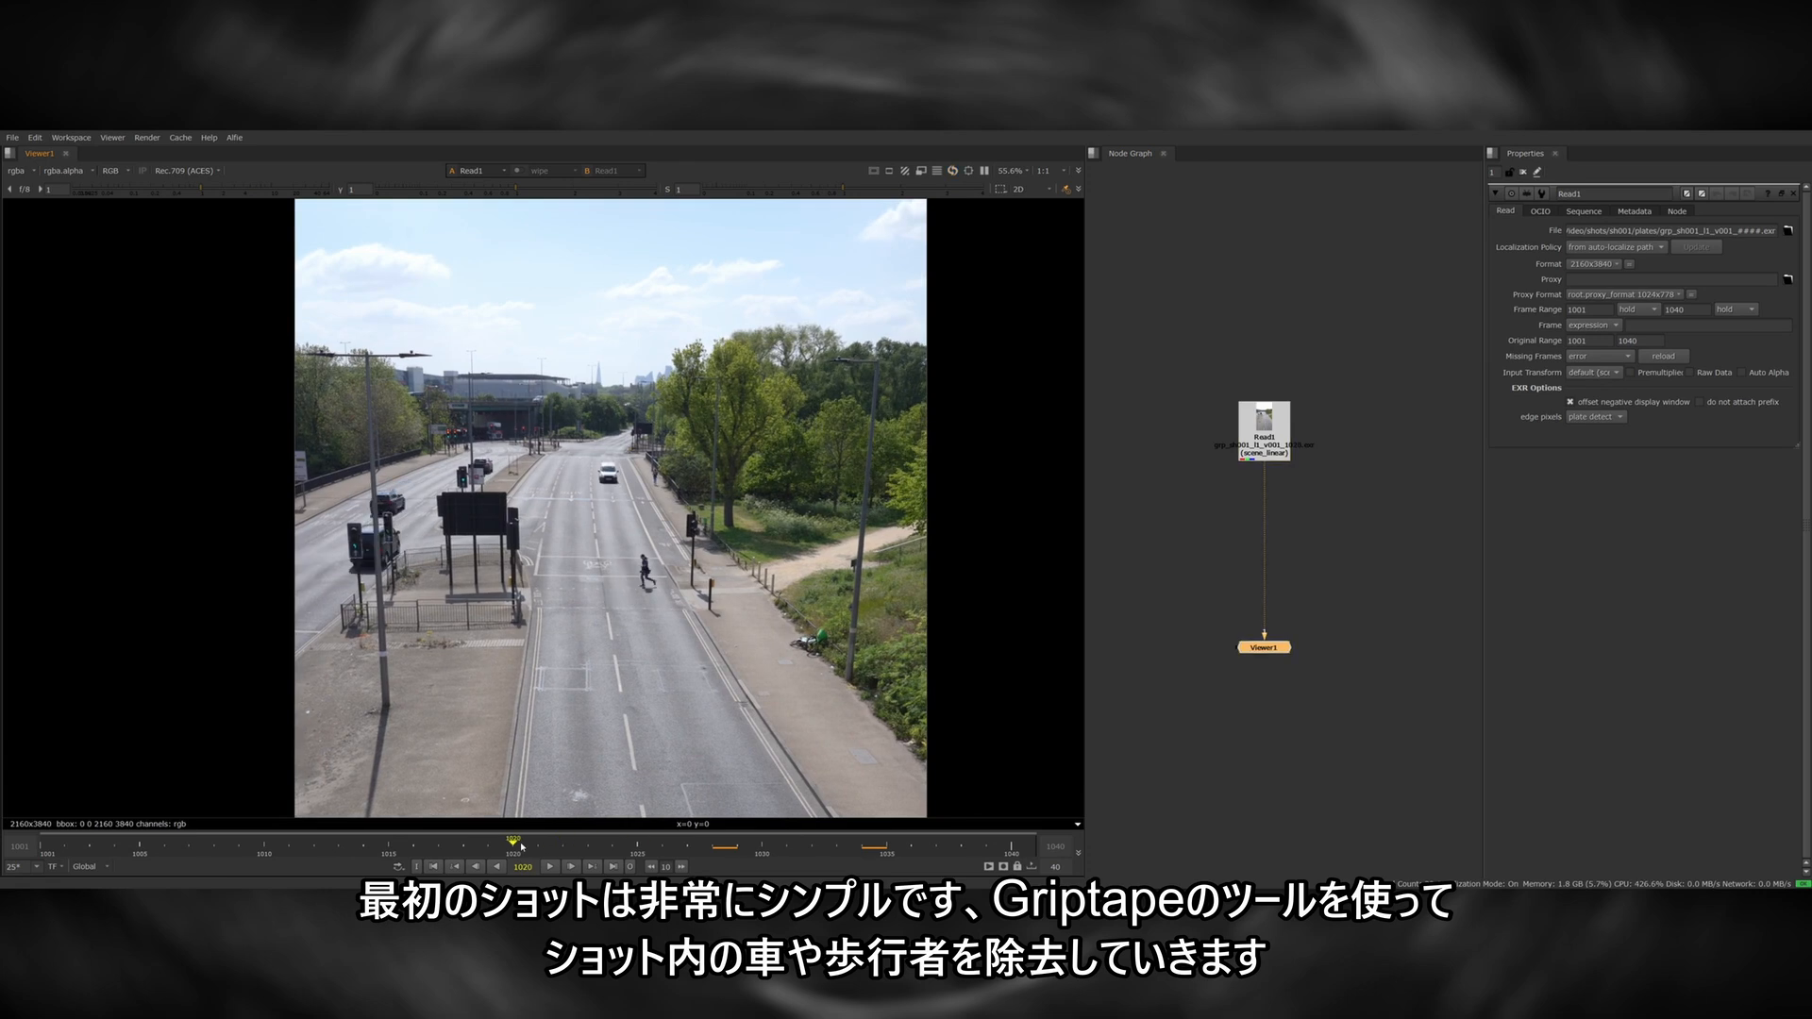
drag(889, 846, 688, 846)
Add a FrameHold node at frame 1027 below the street plate's Read node and attach a Write node under it.
click(1258, 434)
key(Tab)
text(frame)
key(Return)
key(w)
drag(1283, 519, 1293, 535)
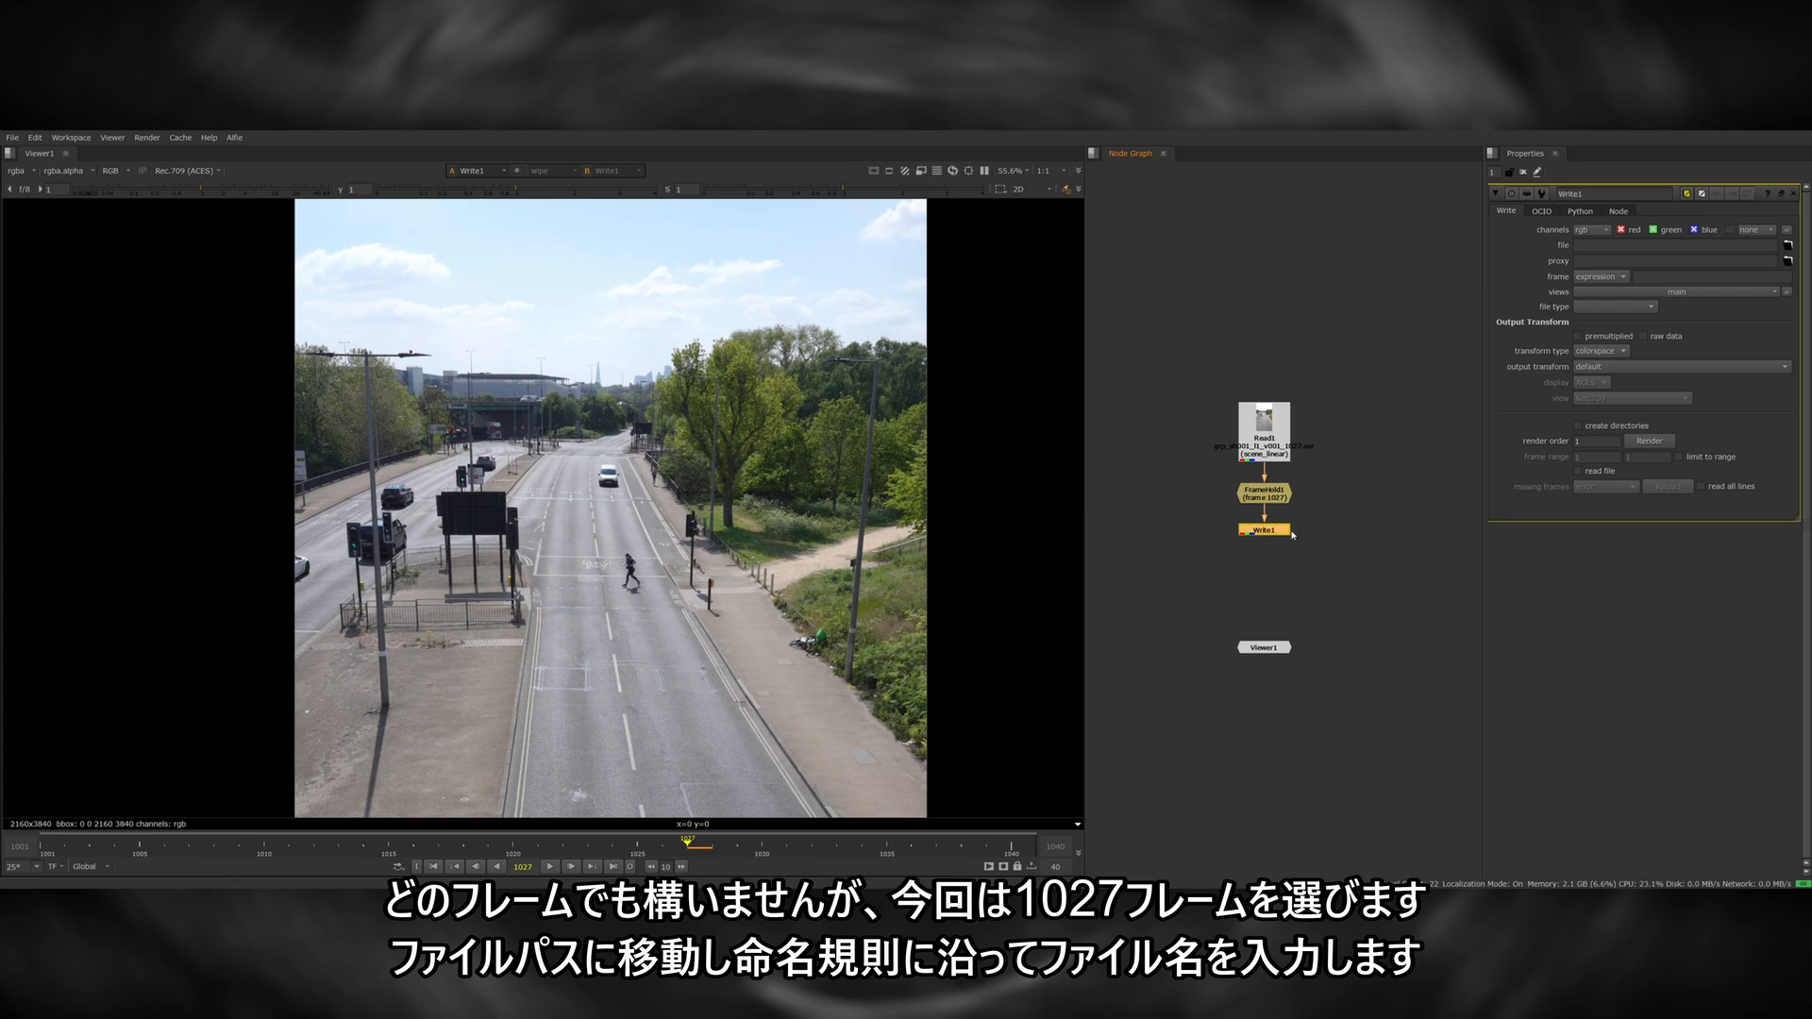
Set the Write node's file to grp_sh001_l1_v001.jpg in the plates folder, with quality 1 and output transform output_rec709.
click(1787, 245)
click(614, 245)
drag(548, 505, 618, 511)
drag(737, 509, 622, 507)
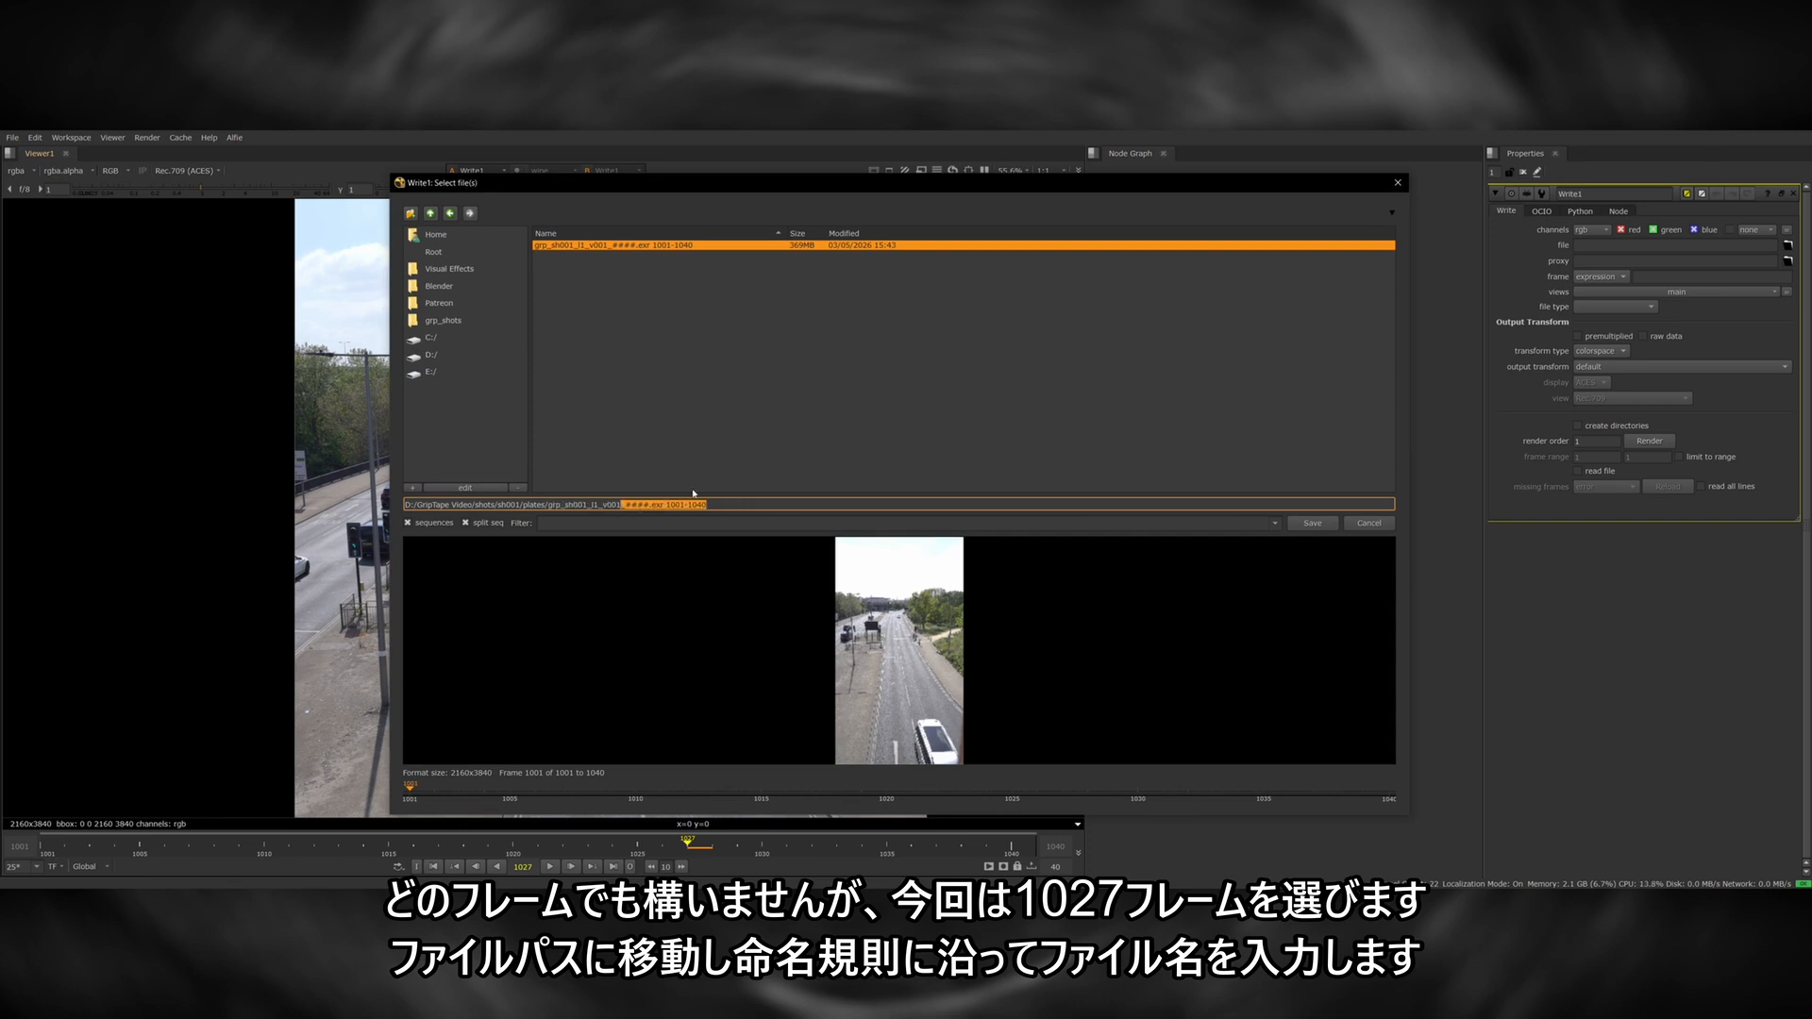
text(.jpg)
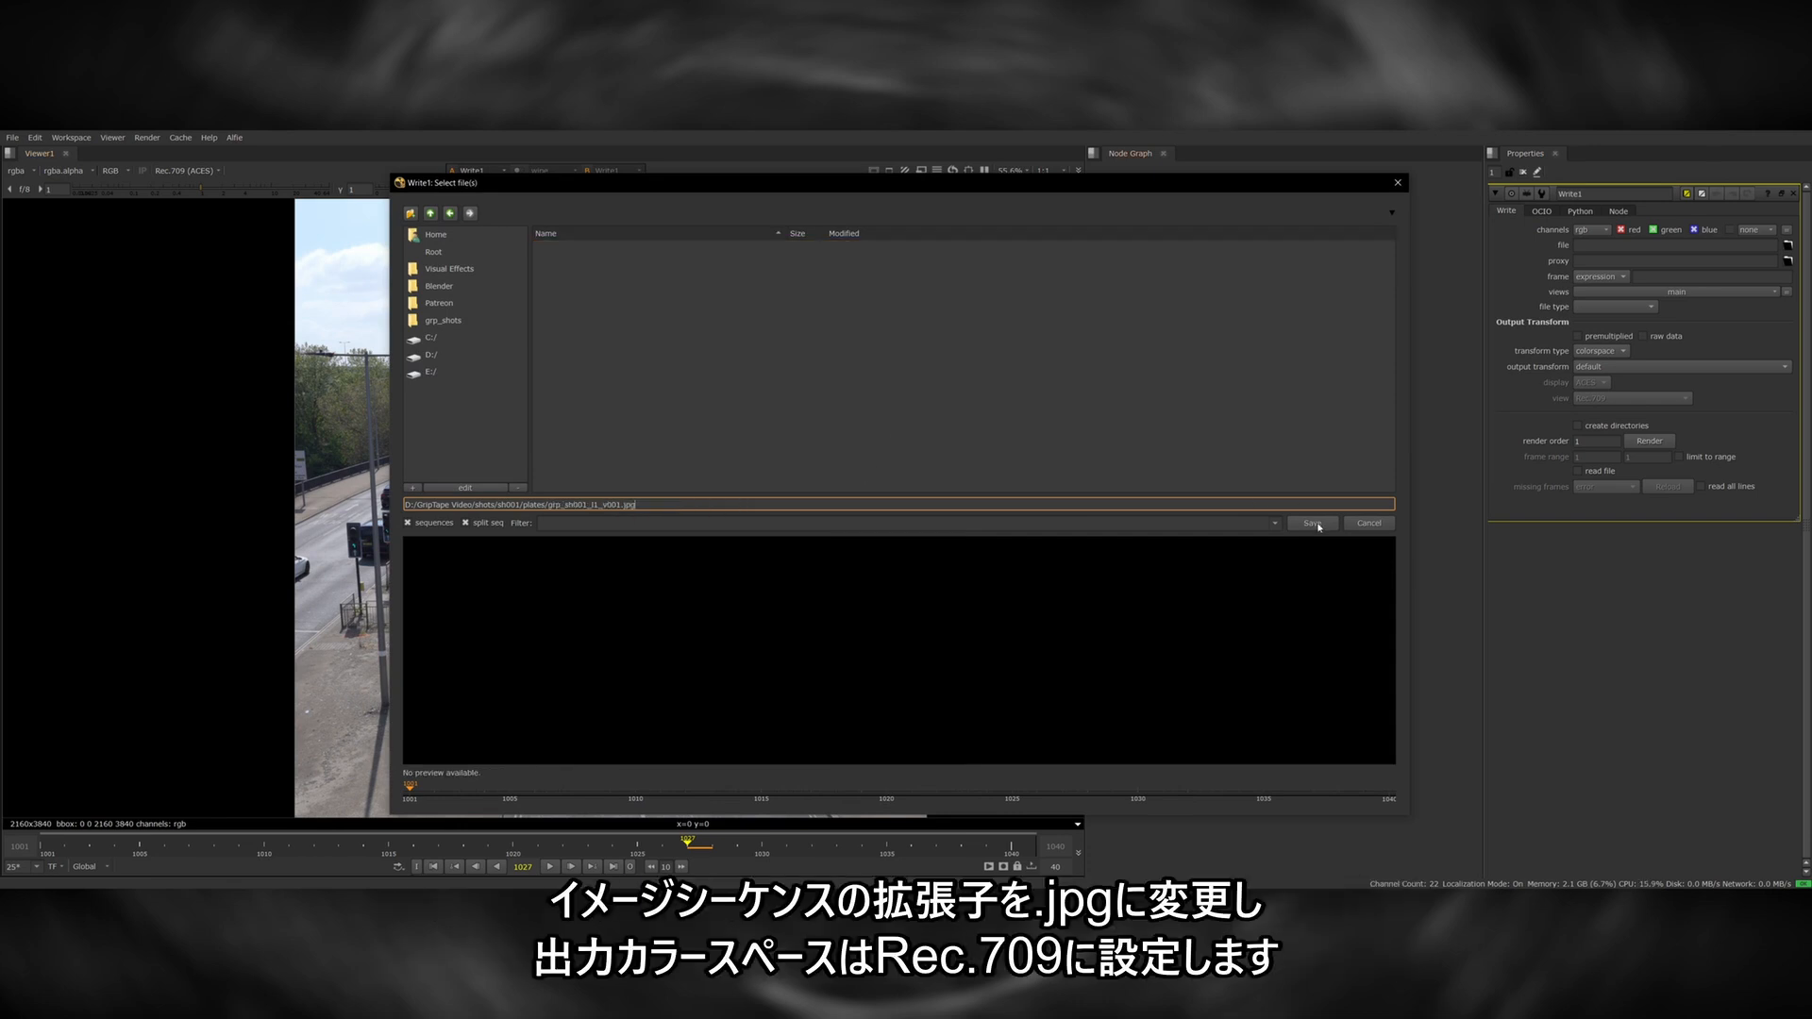
click(1314, 523)
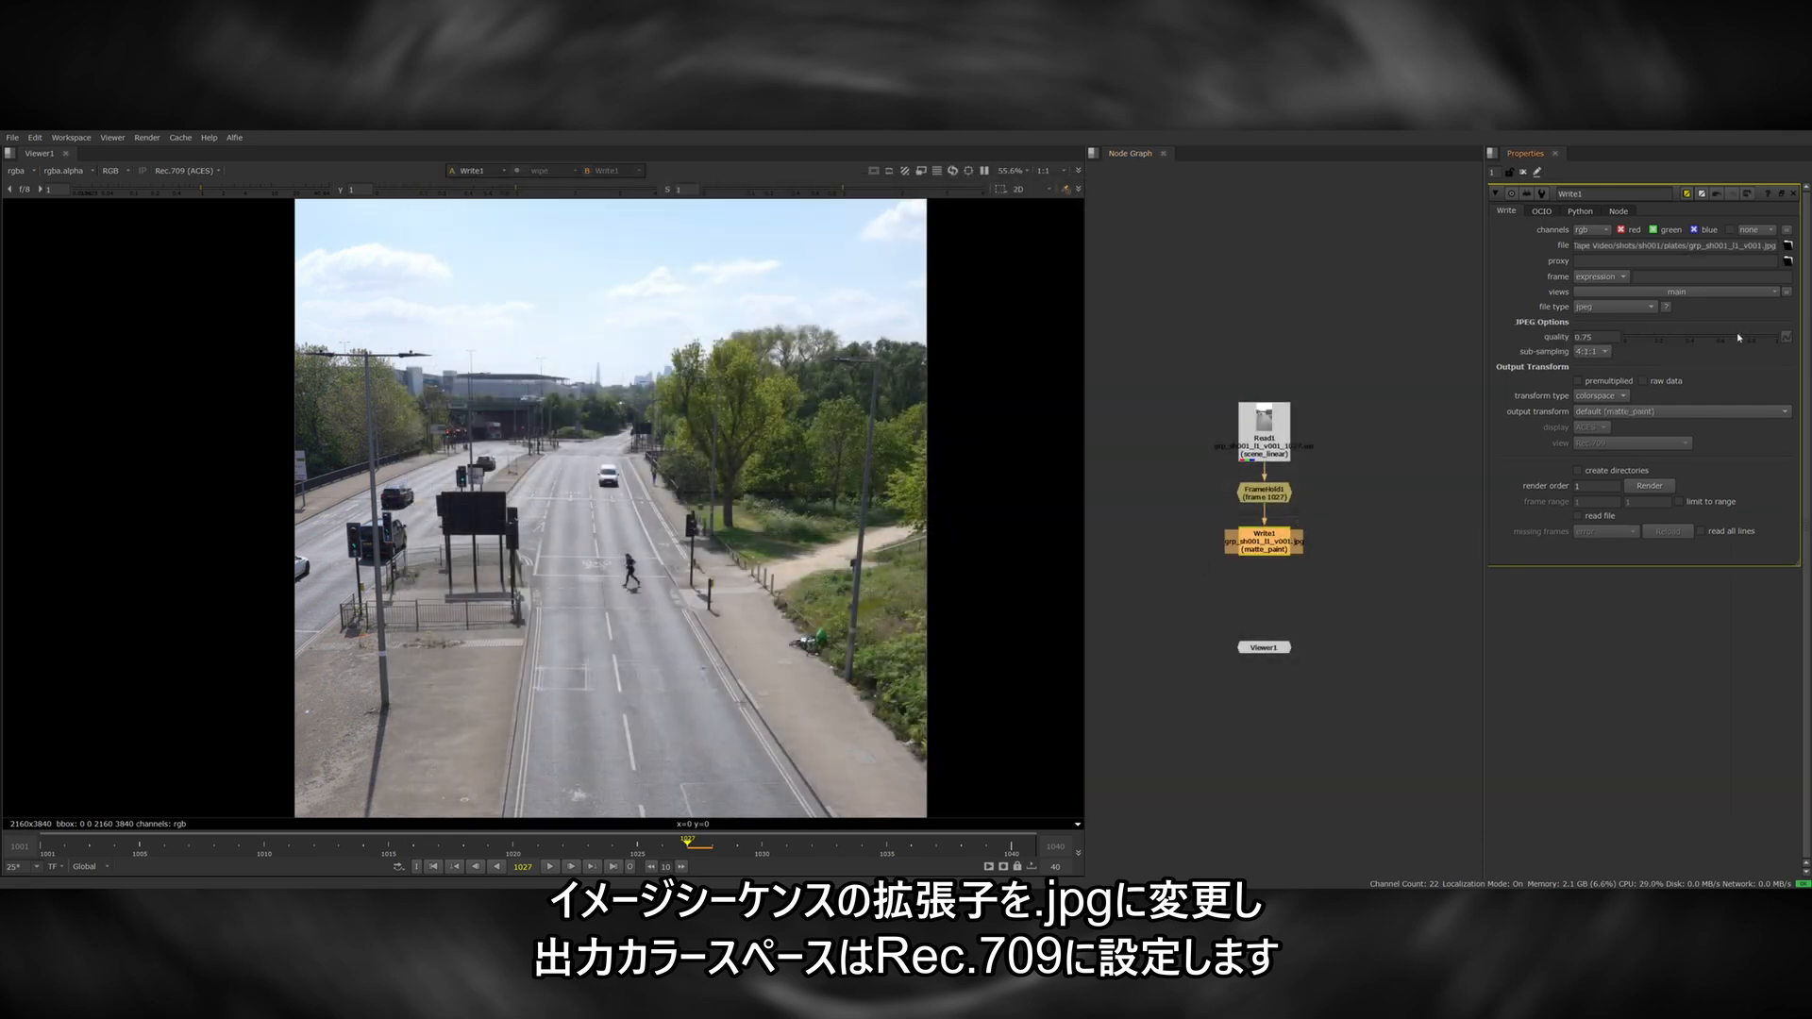
click(1625, 412)
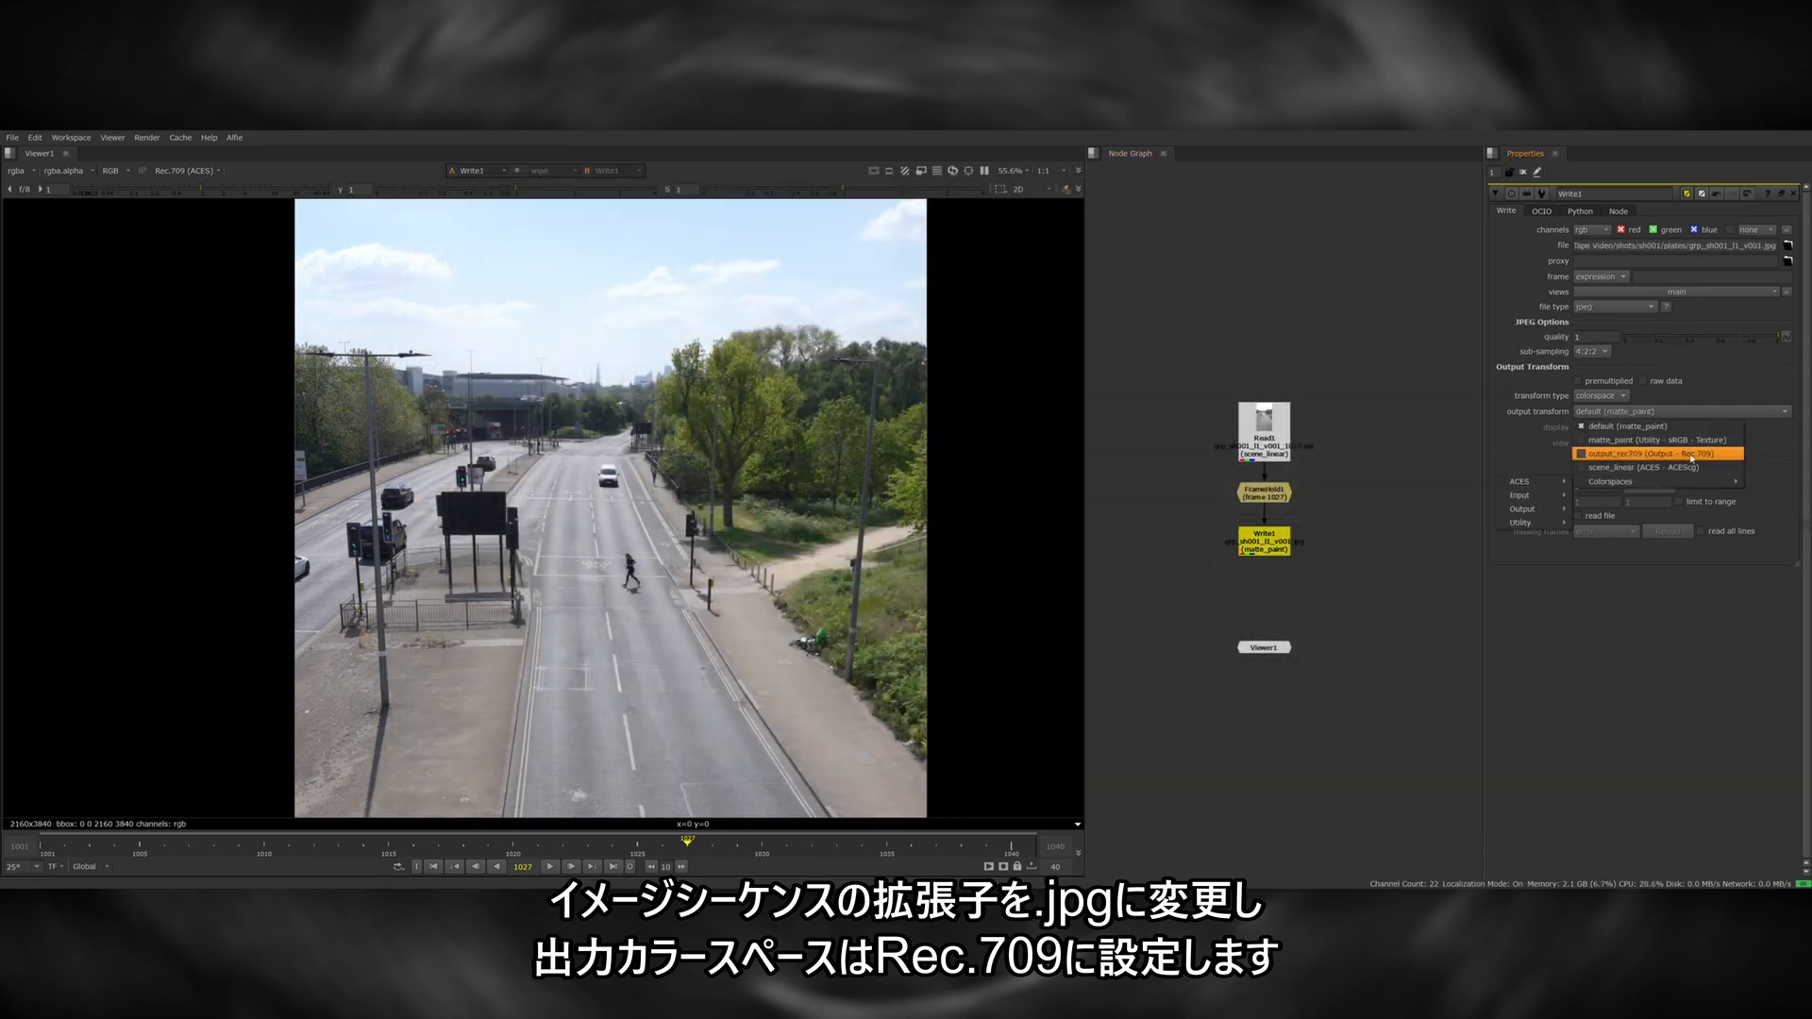
click(1691, 455)
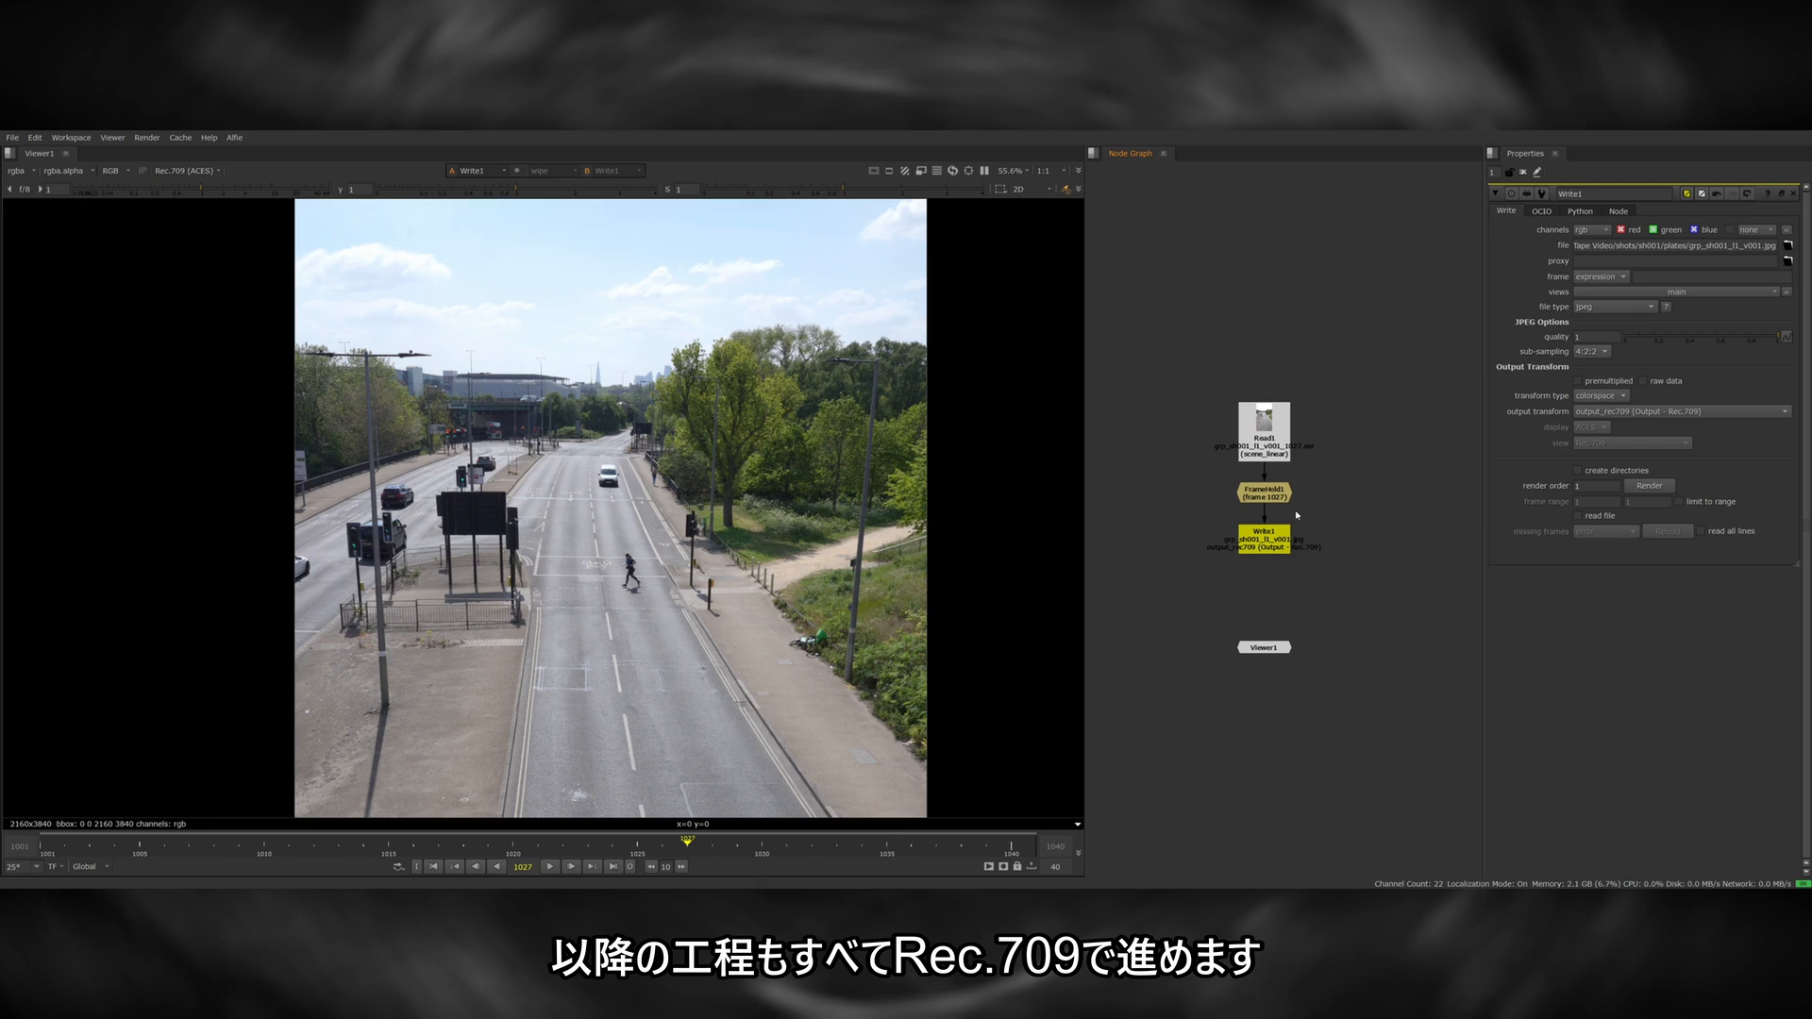
Inspect the source EXR plate's sky highlights by varying the viewer exposure.
double_click(1267, 442)
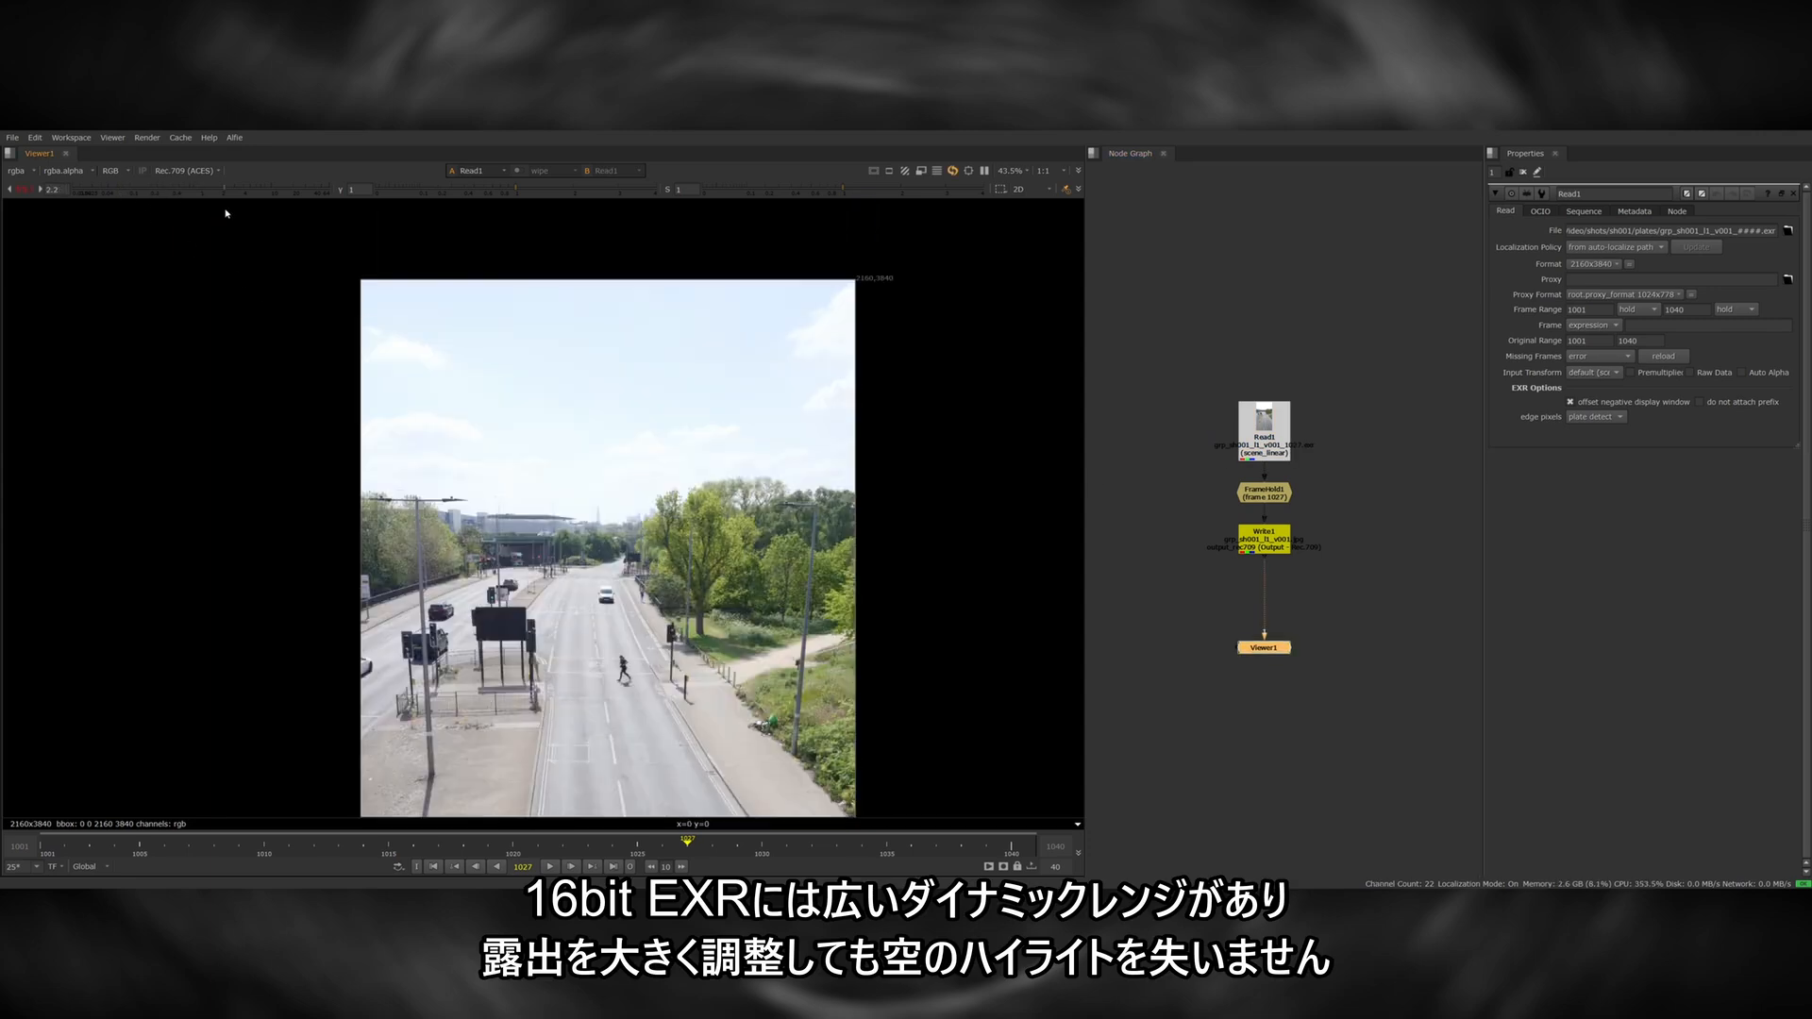
drag(226, 213, 173, 212)
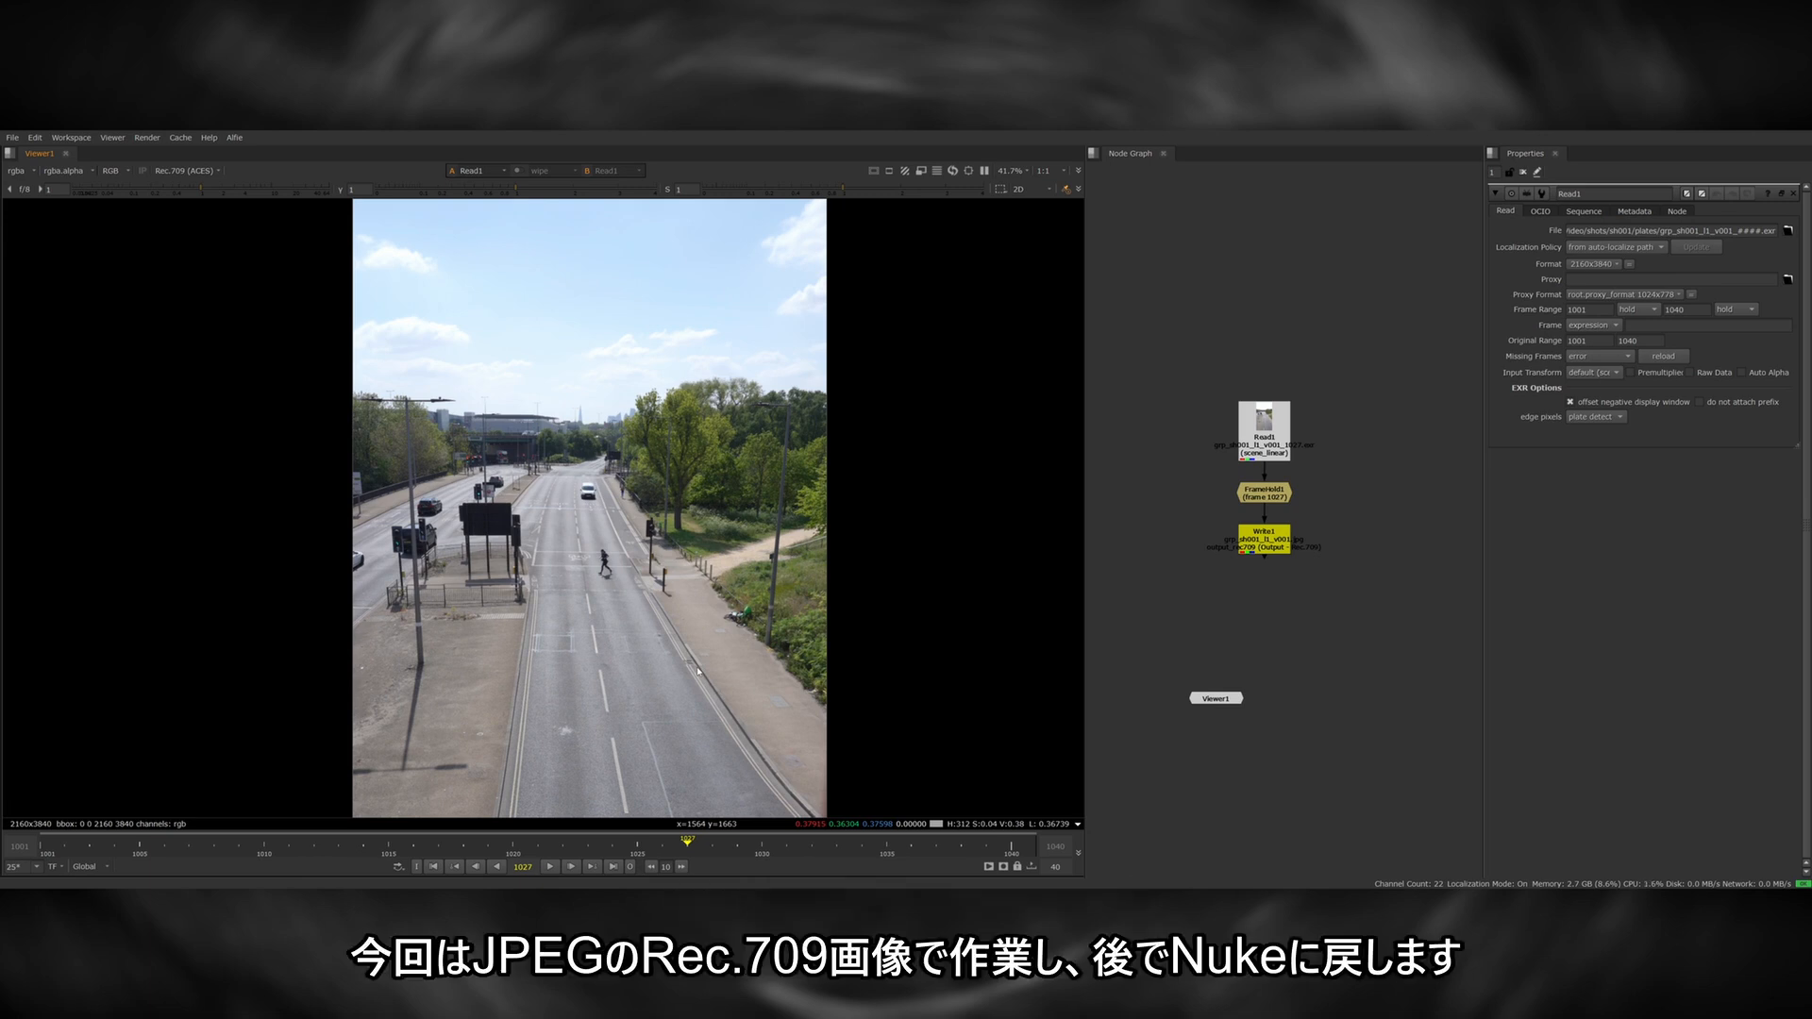
Render the held frame from the Write node as a JPEG.
double_click(1267, 538)
click(1651, 485)
click(889, 525)
click(1214, 612)
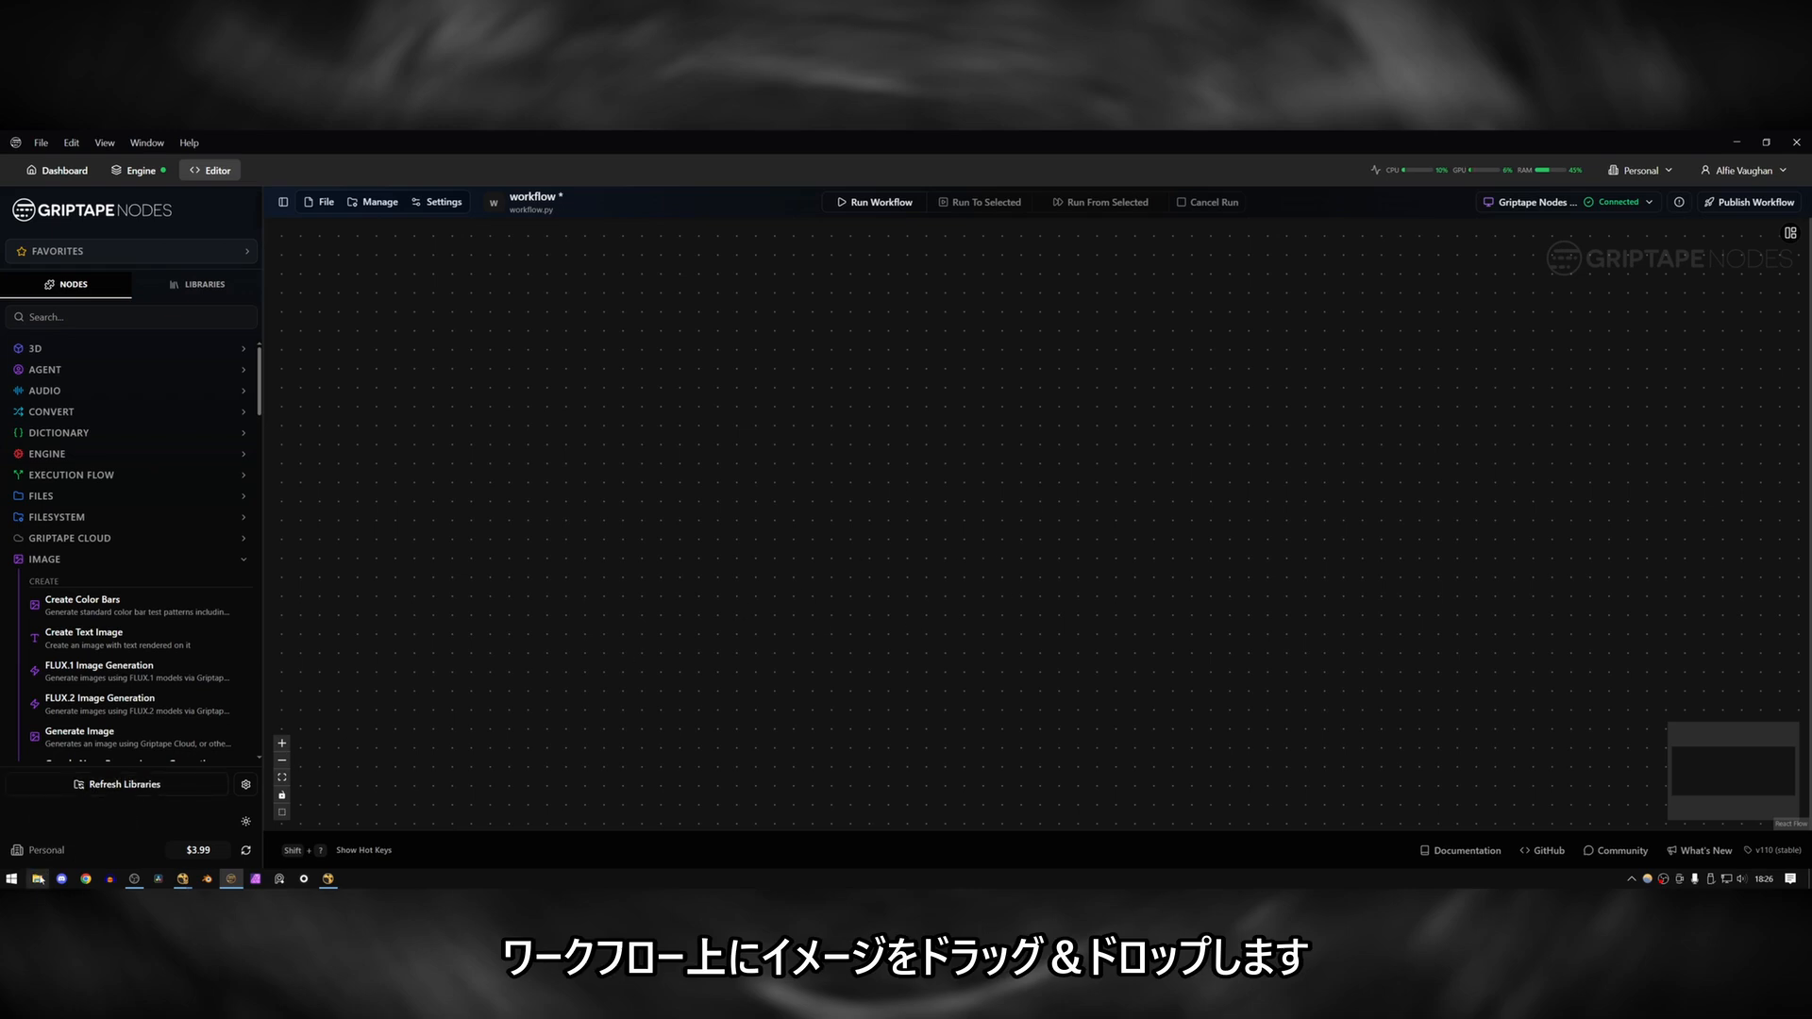
In Griptape Nodes, bring grp_sh001_l1_v001.jpg from the GripTape Video folder on Media (D:) onto the workflow canvas.
click(38, 878)
drag(658, 336, 745, 324)
click(506, 409)
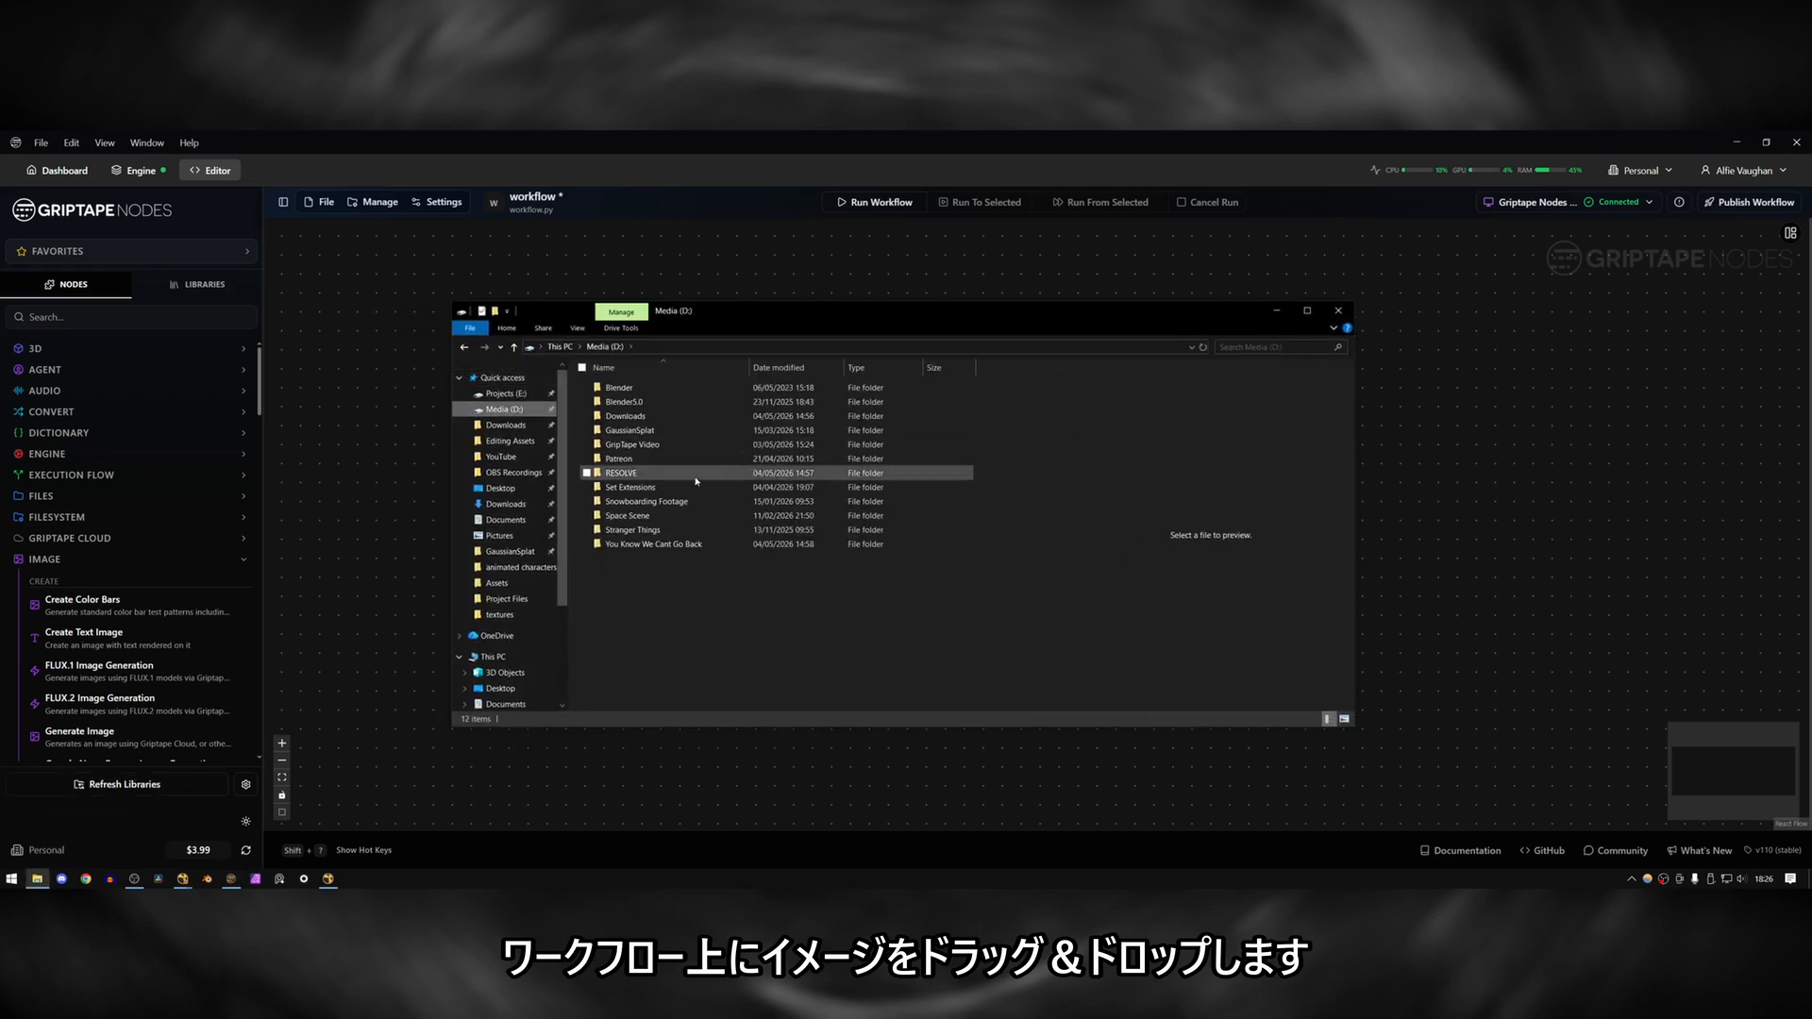
double_click(632, 444)
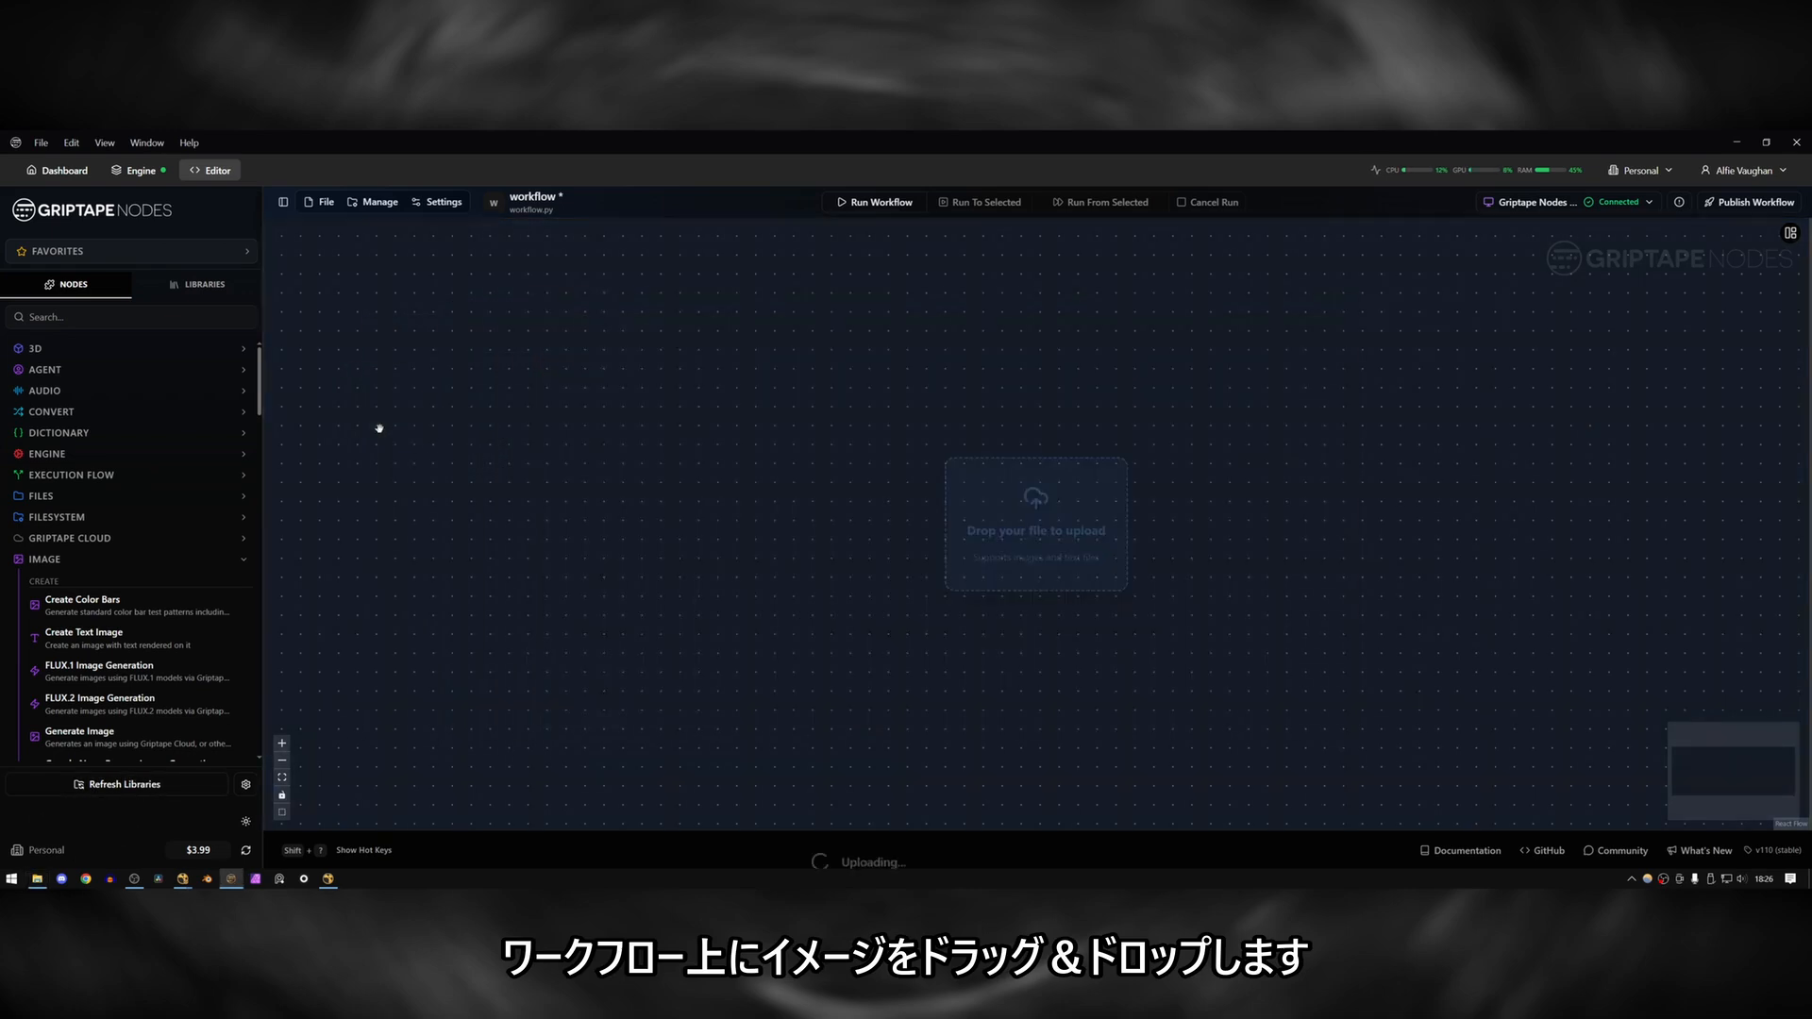
drag(375, 425, 856, 575)
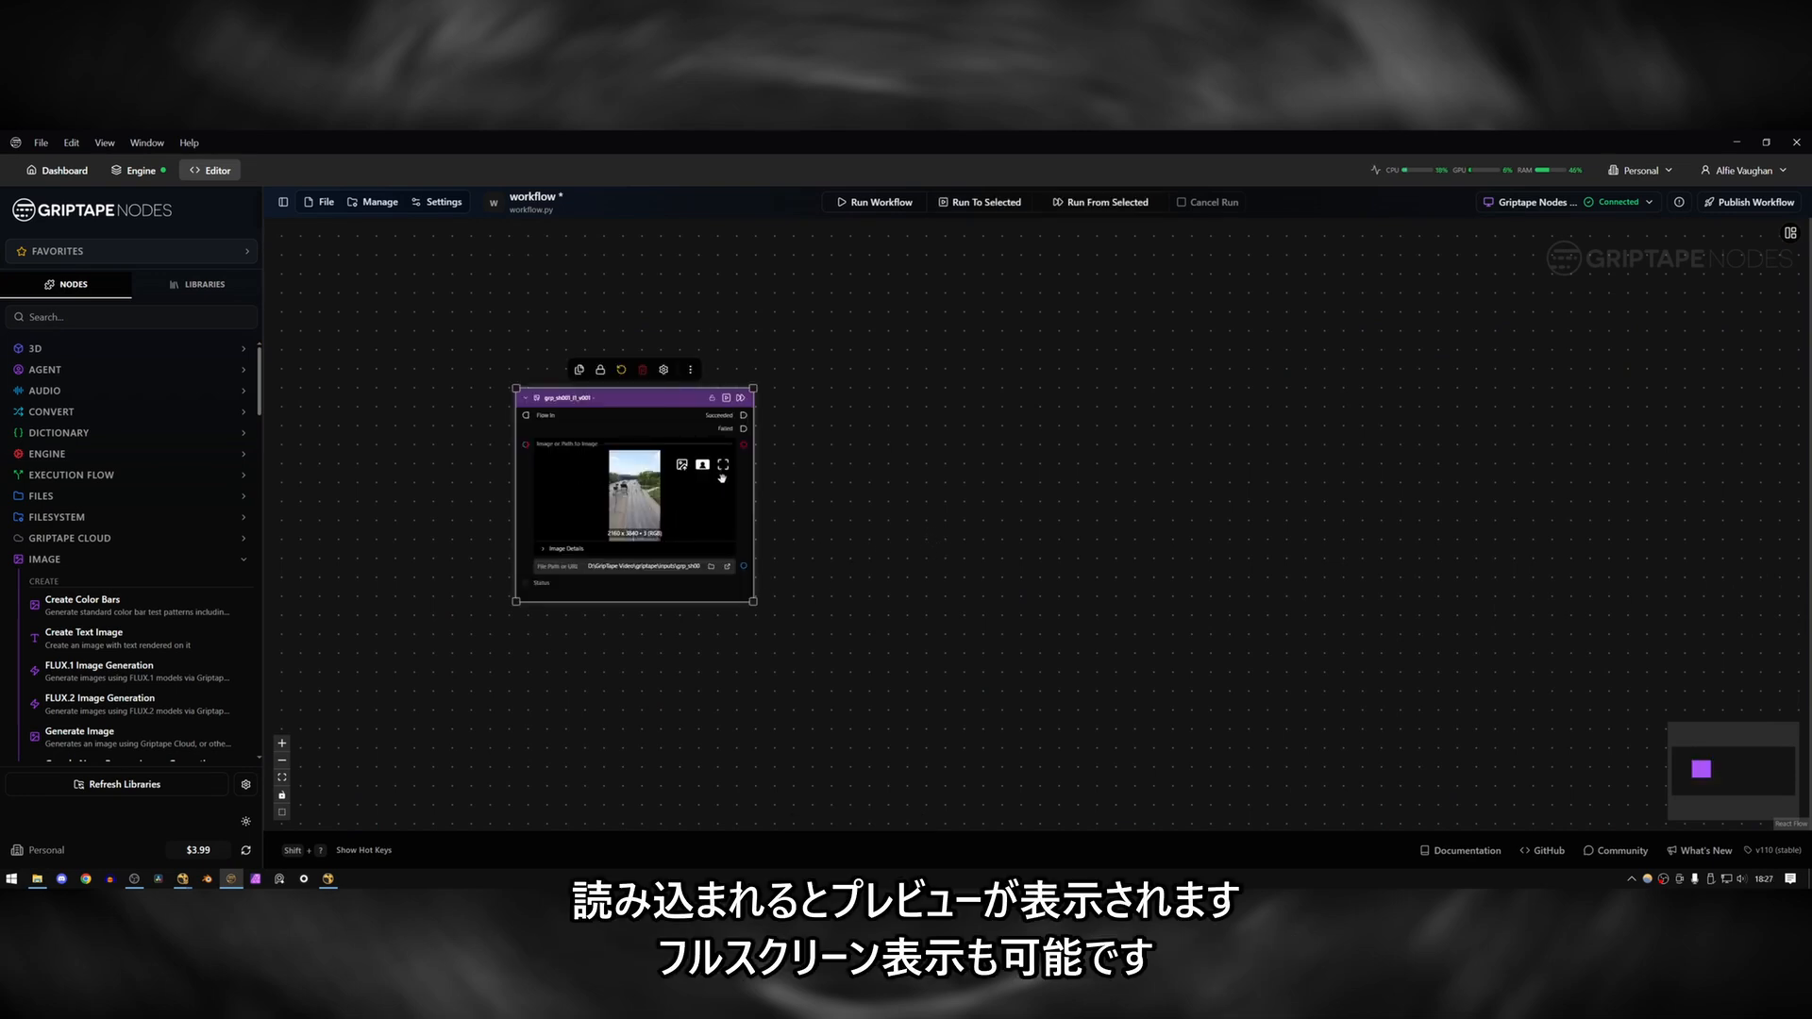
View the loaded street image full screen and check its dimensions and aspect ratio in the image details.
click(723, 466)
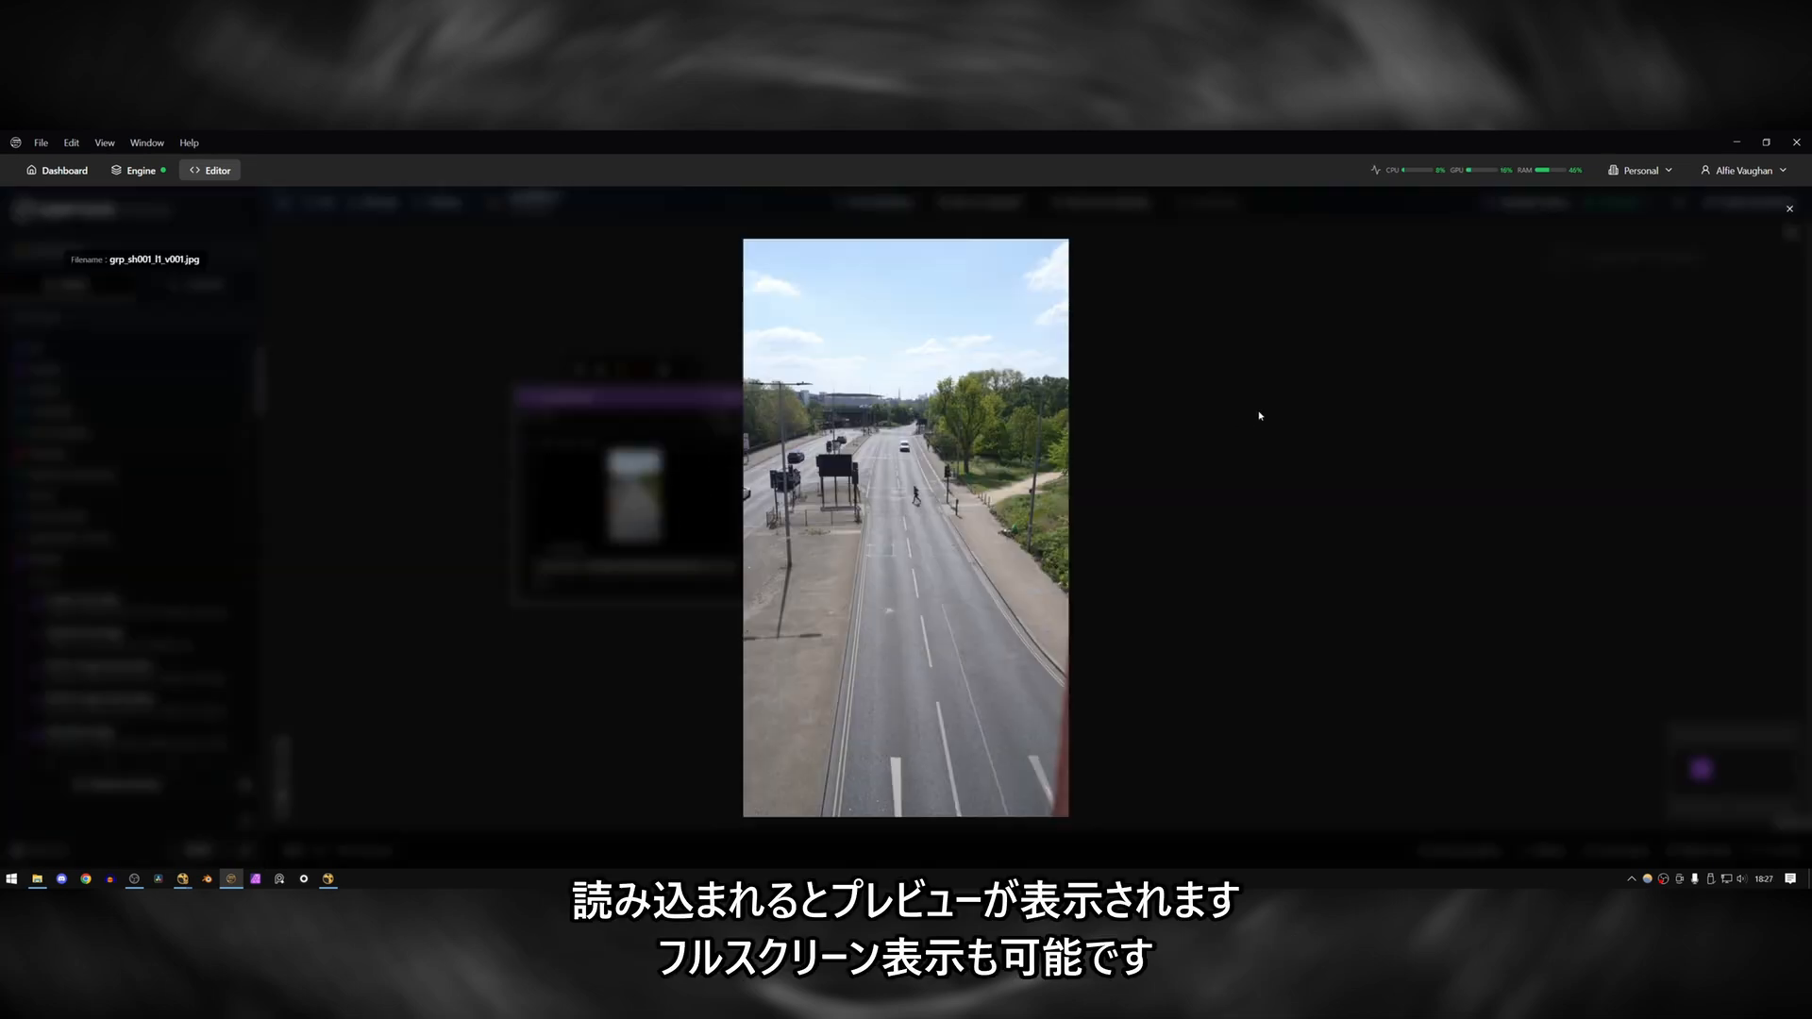
click(1789, 209)
click(549, 554)
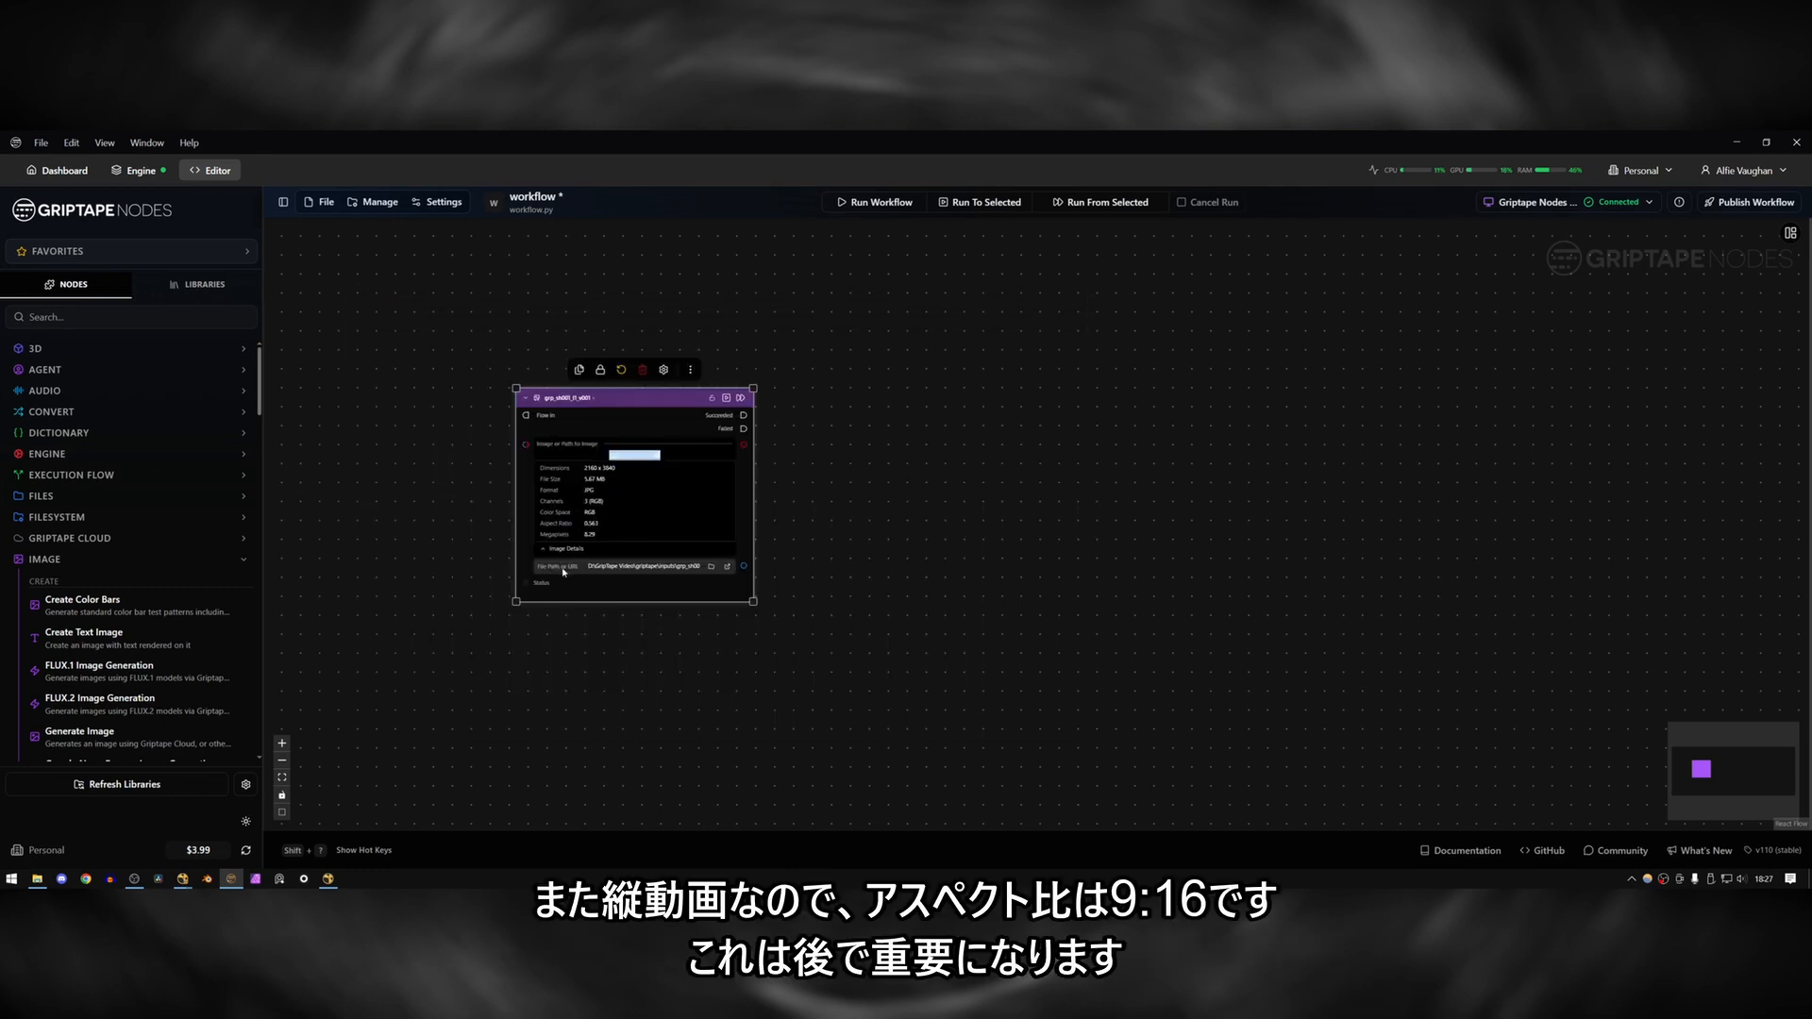
click(564, 549)
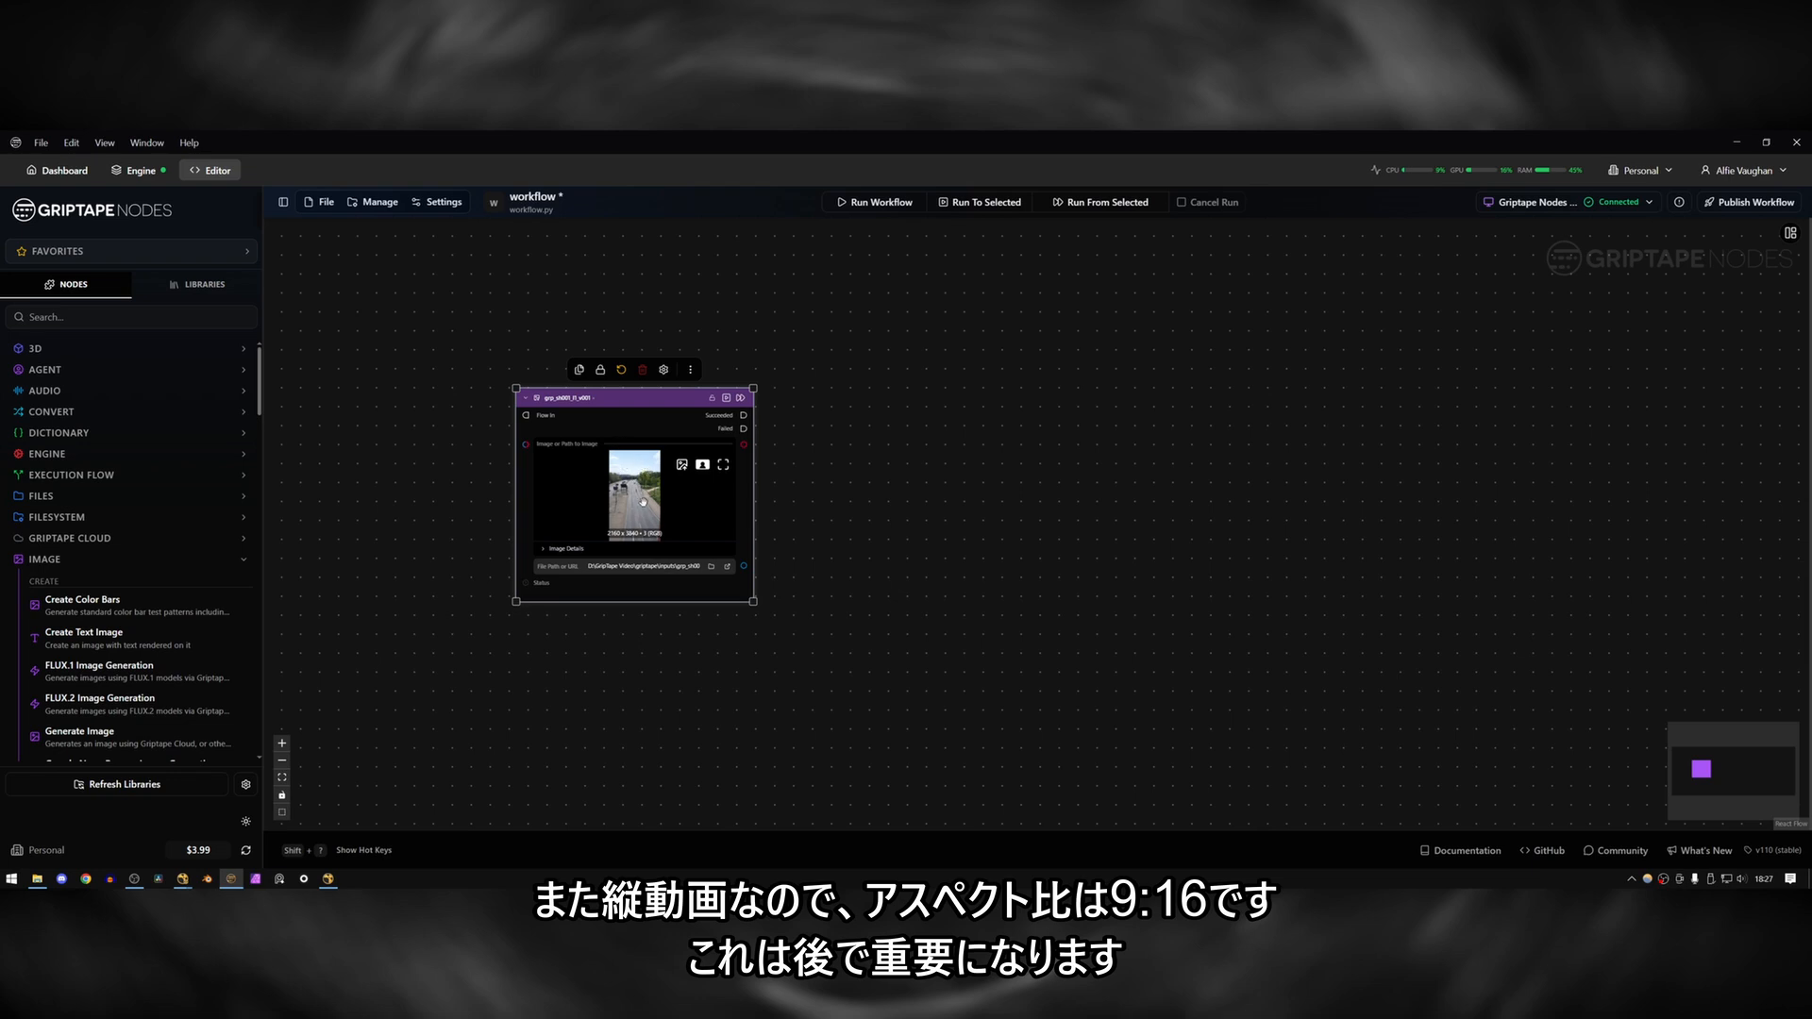
click(676, 636)
Add a Google Nano Banana Image Generation node to the canvas beside the image node.
scroll(108, 451, down, 3)
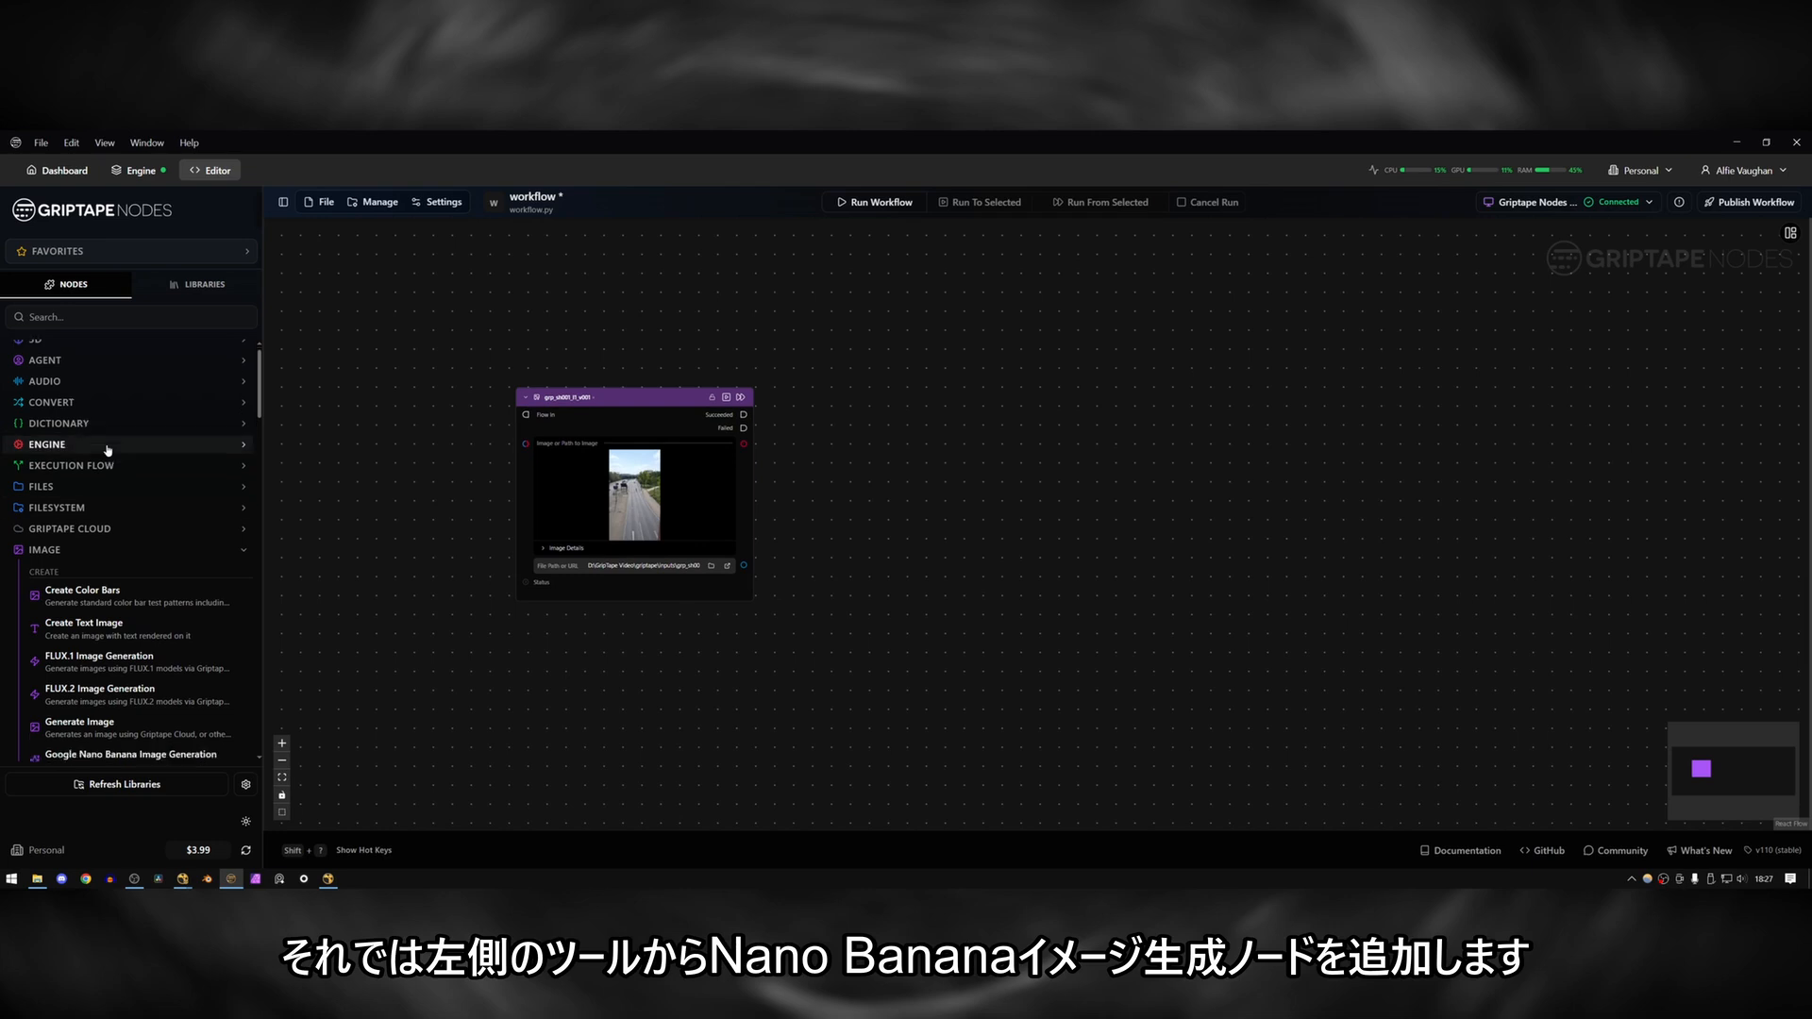
scroll(105, 450, up, 1)
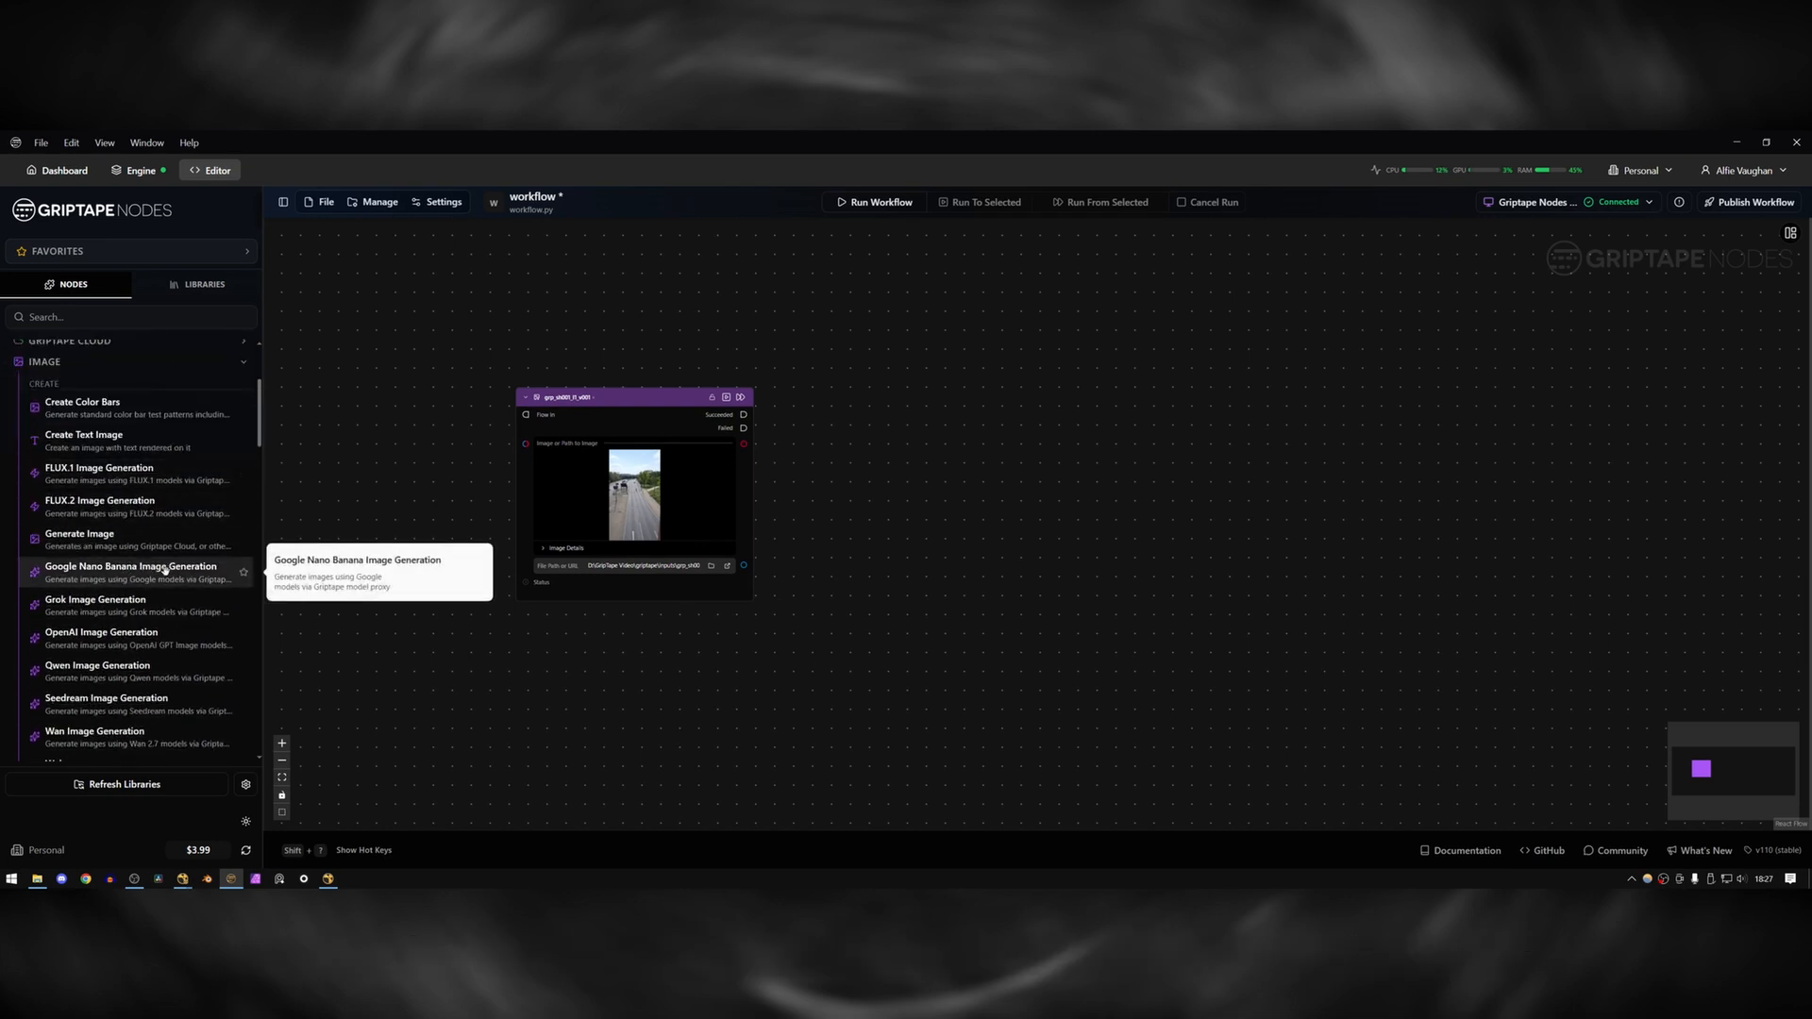
scroll(142, 585, up, 1)
scroll(123, 493, down, 1)
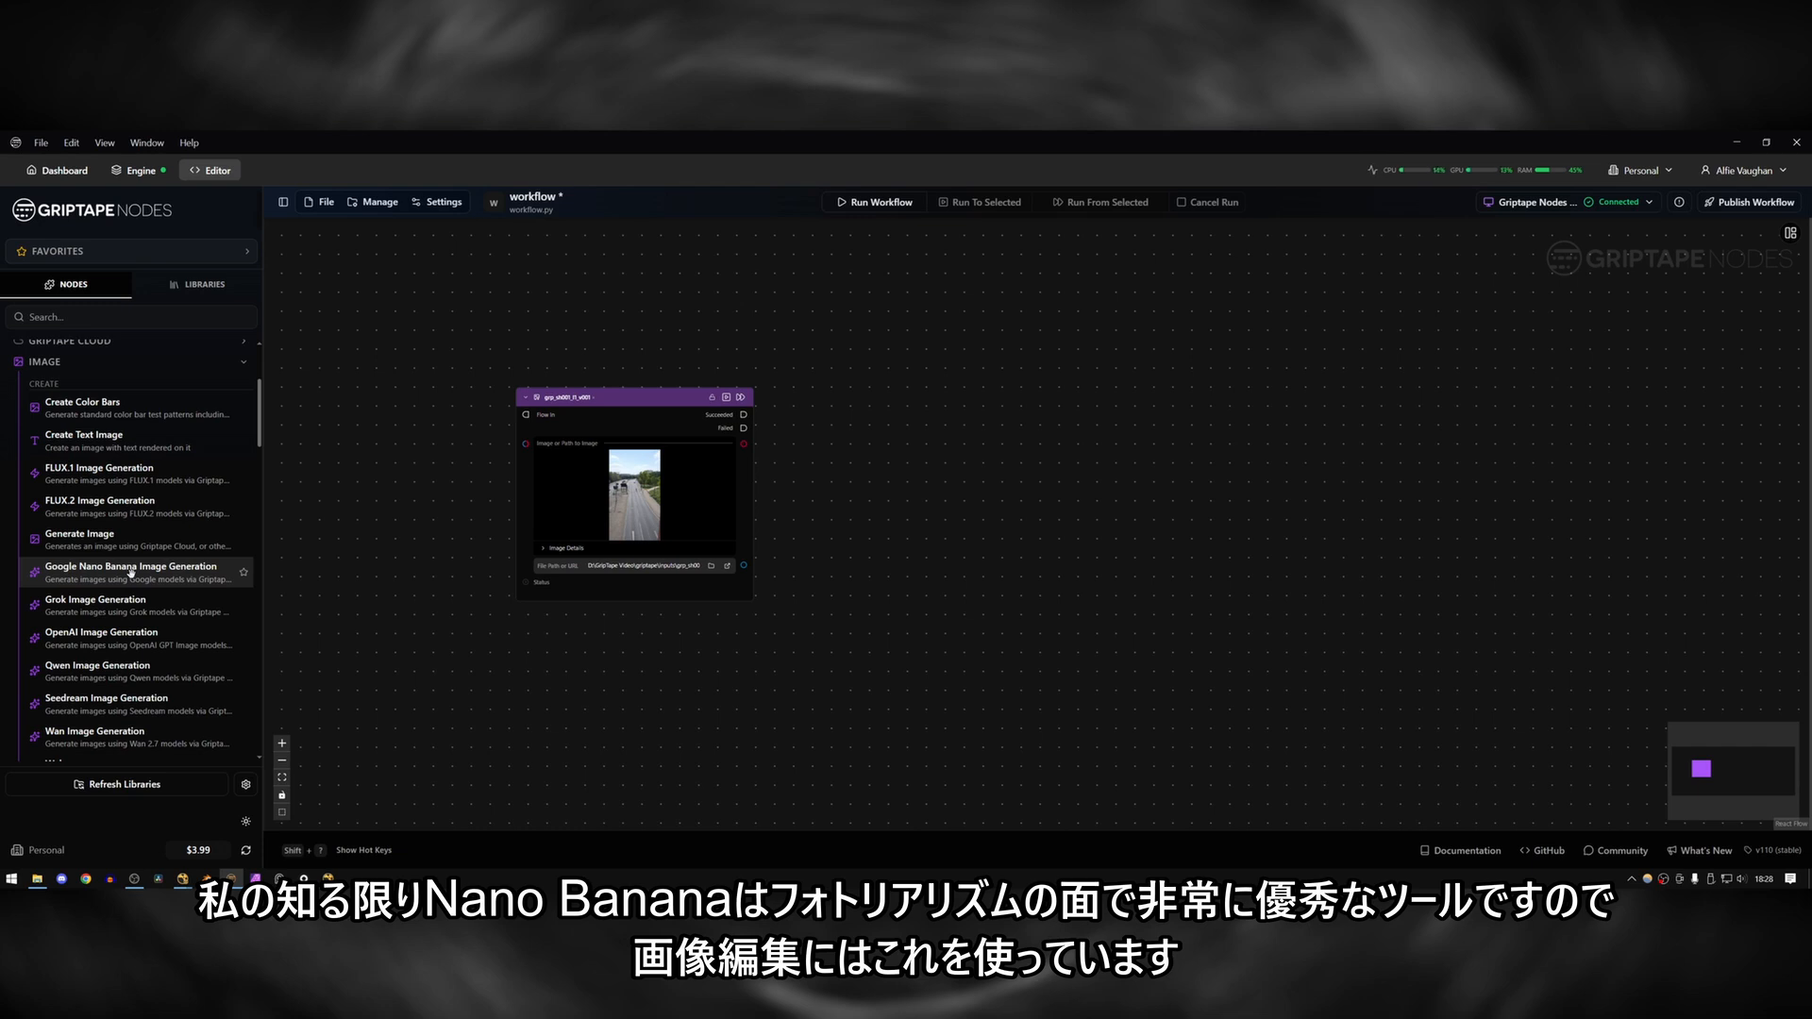
drag(130, 572, 854, 378)
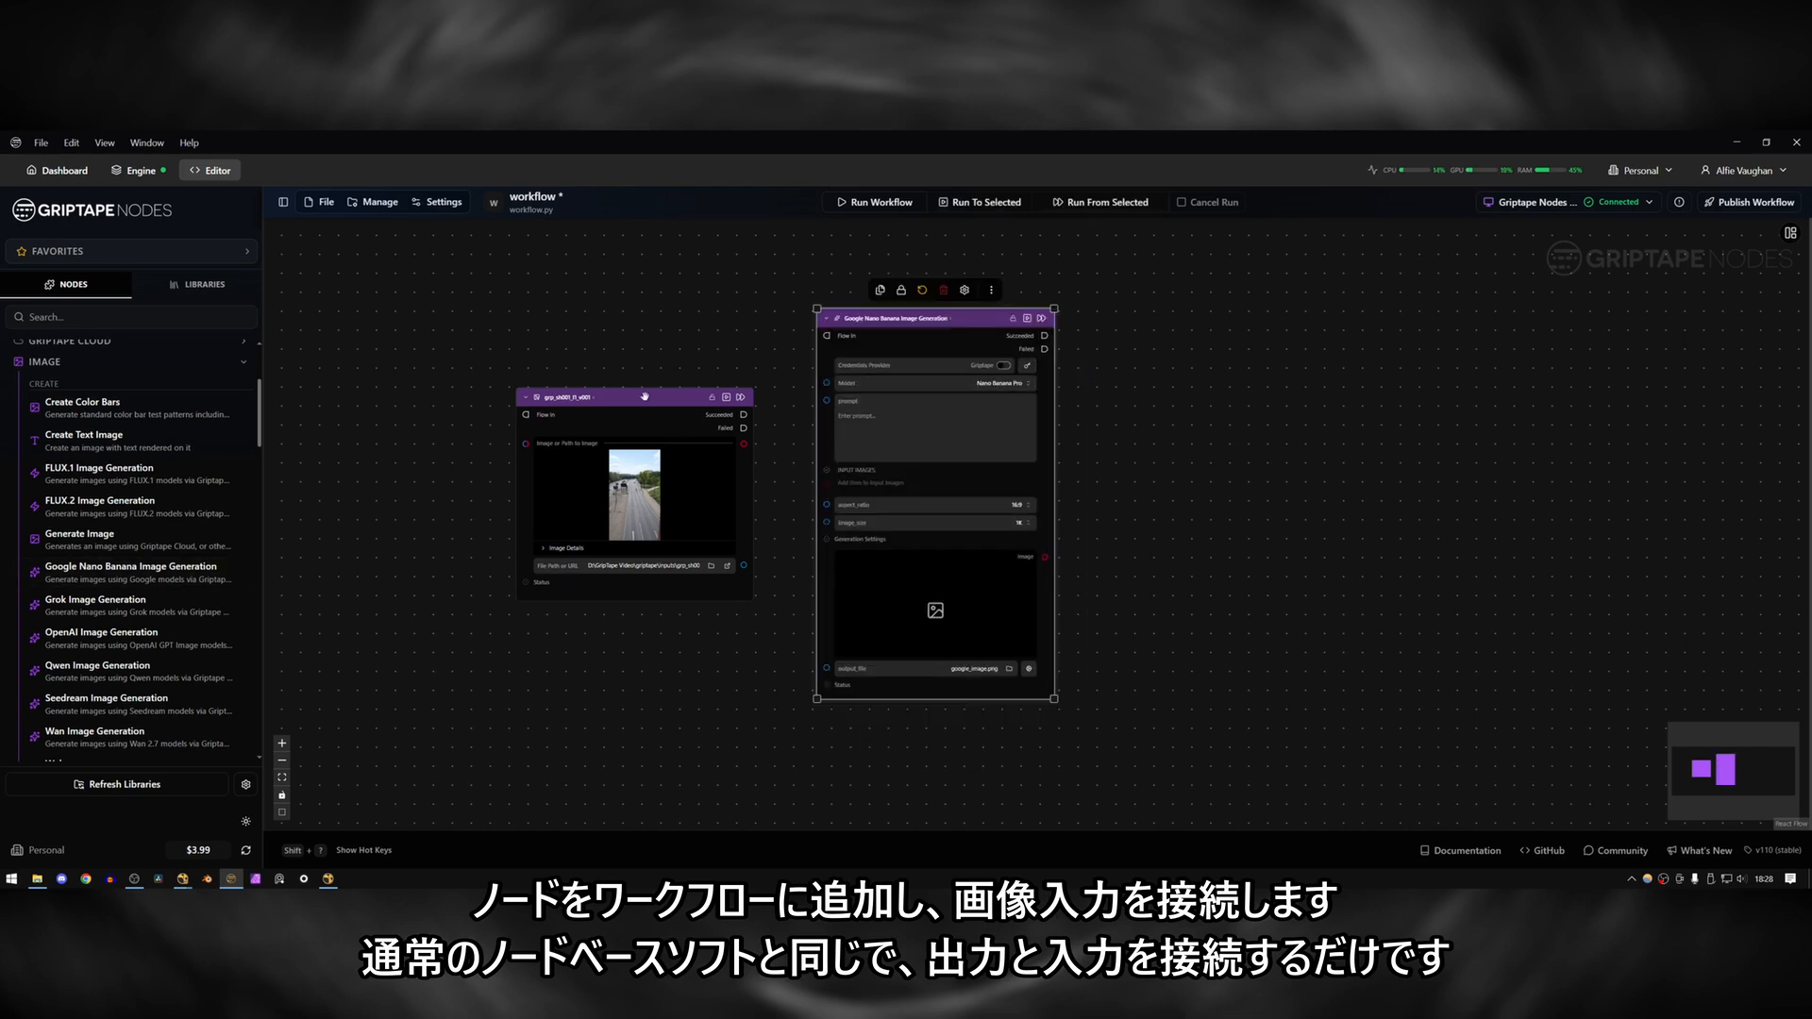
Space the image node away from the Nano Banana node and connect its image output to the input images.
drag(644, 396, 627, 397)
drag(726, 443, 815, 478)
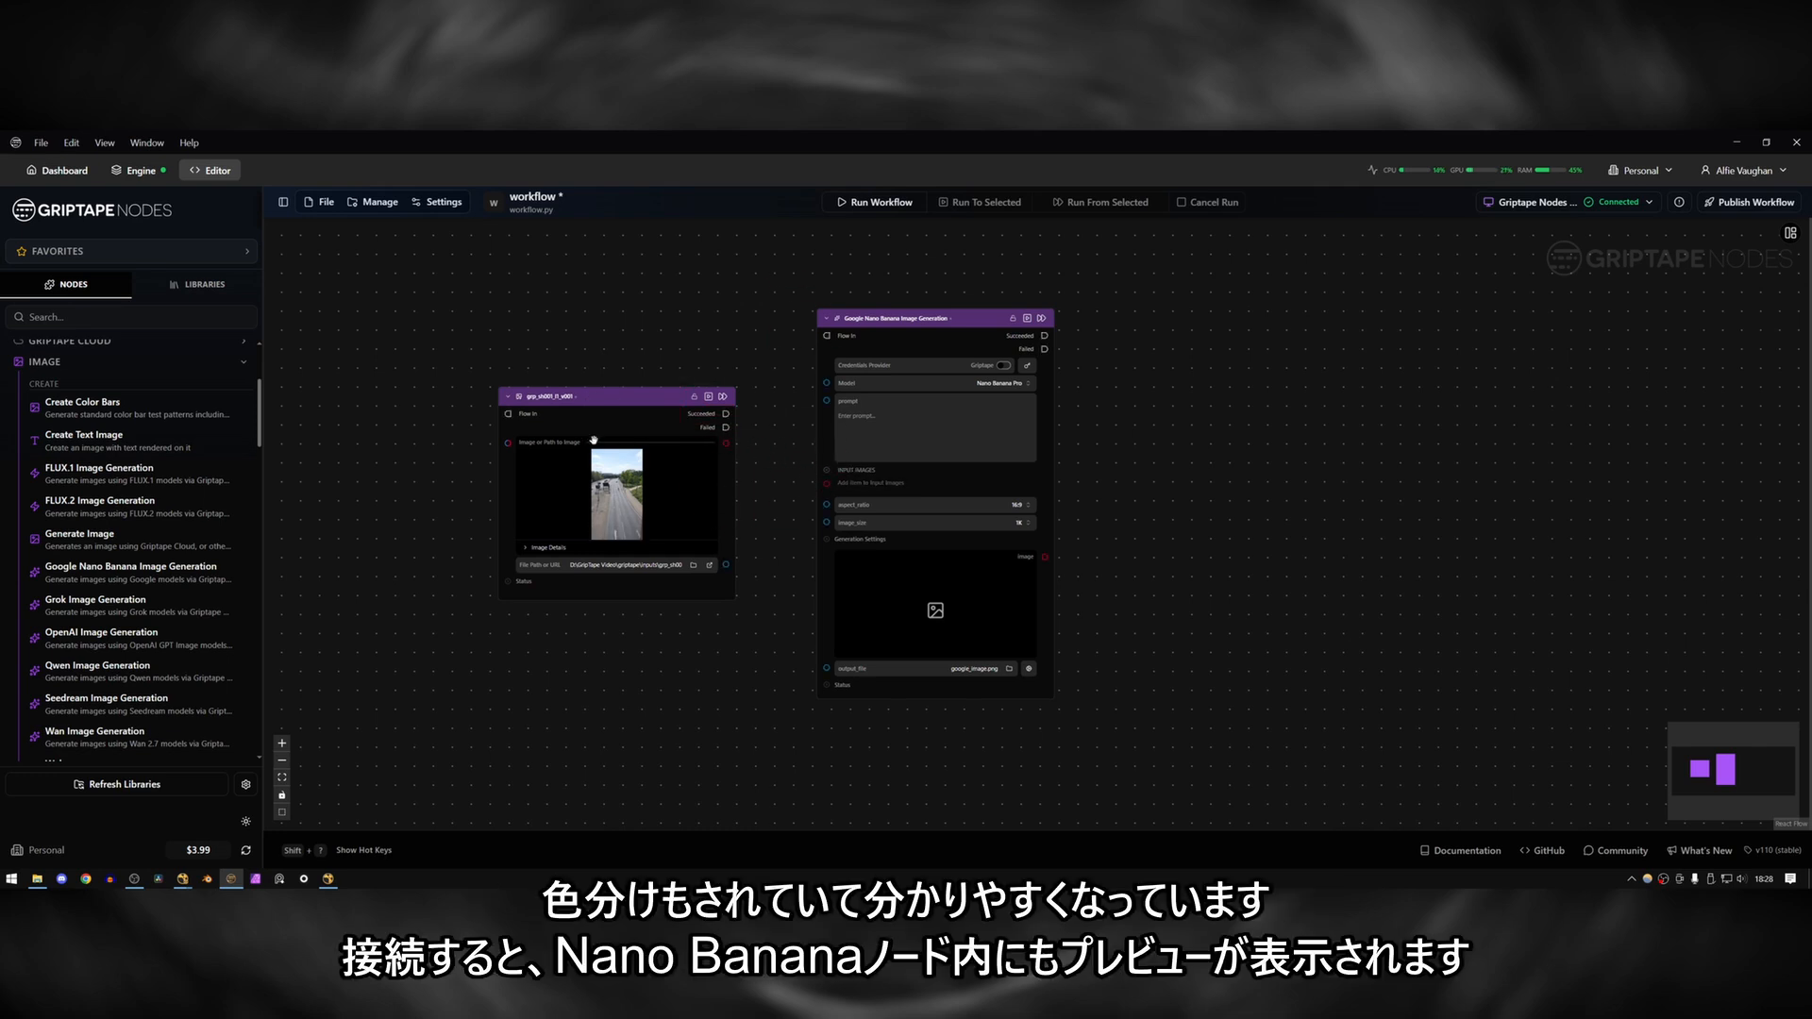
drag(725, 444, 829, 484)
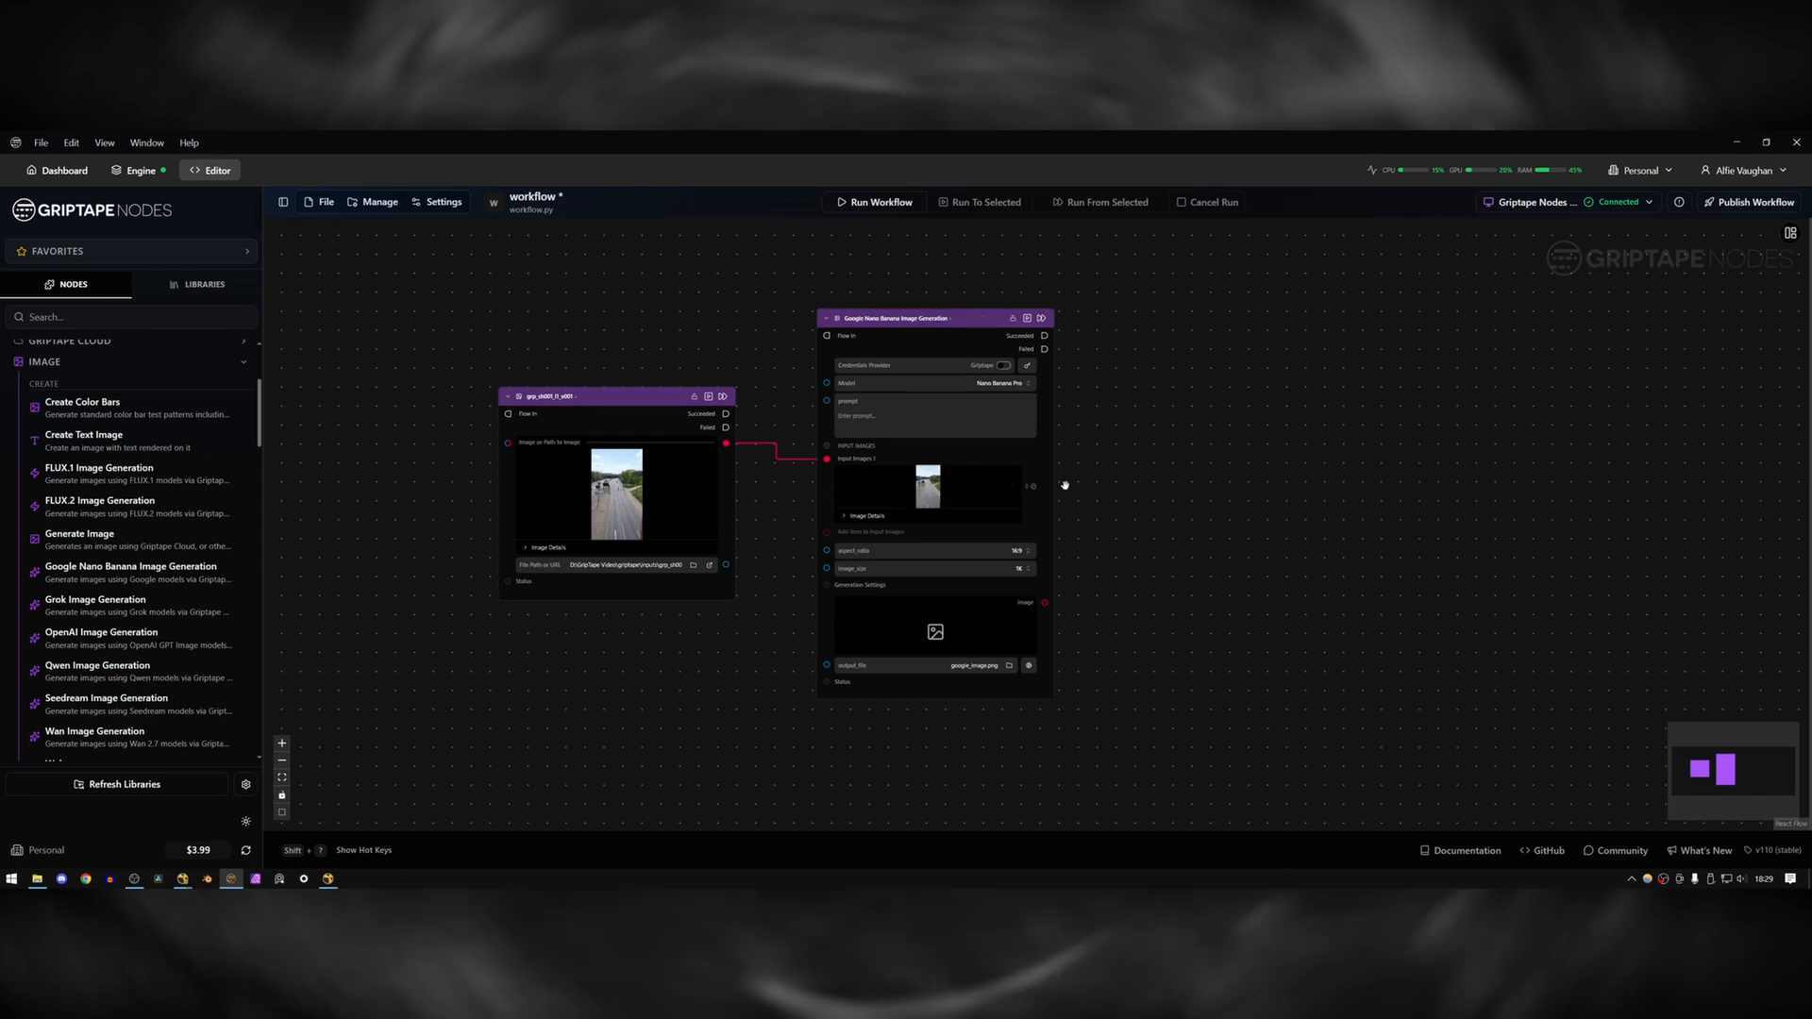
Review the model options of the Nano Banana node.
scroll(936, 449, up, 3)
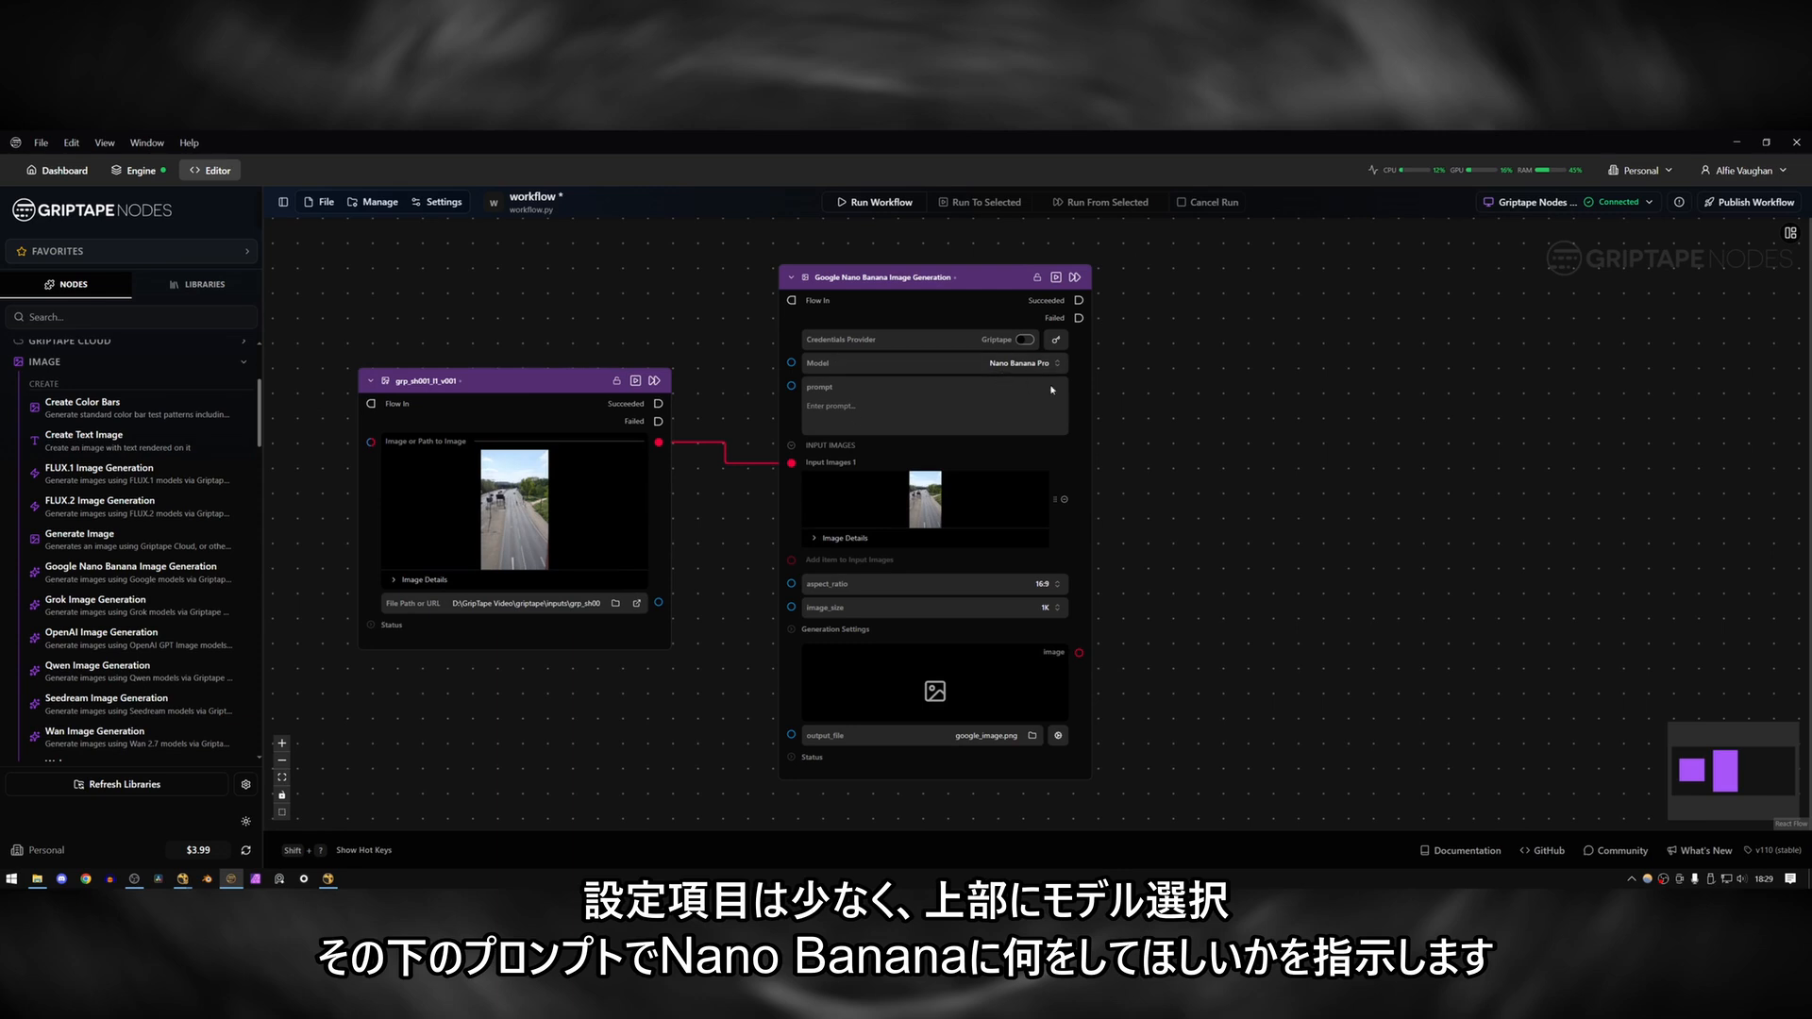
click(1008, 367)
click(910, 407)
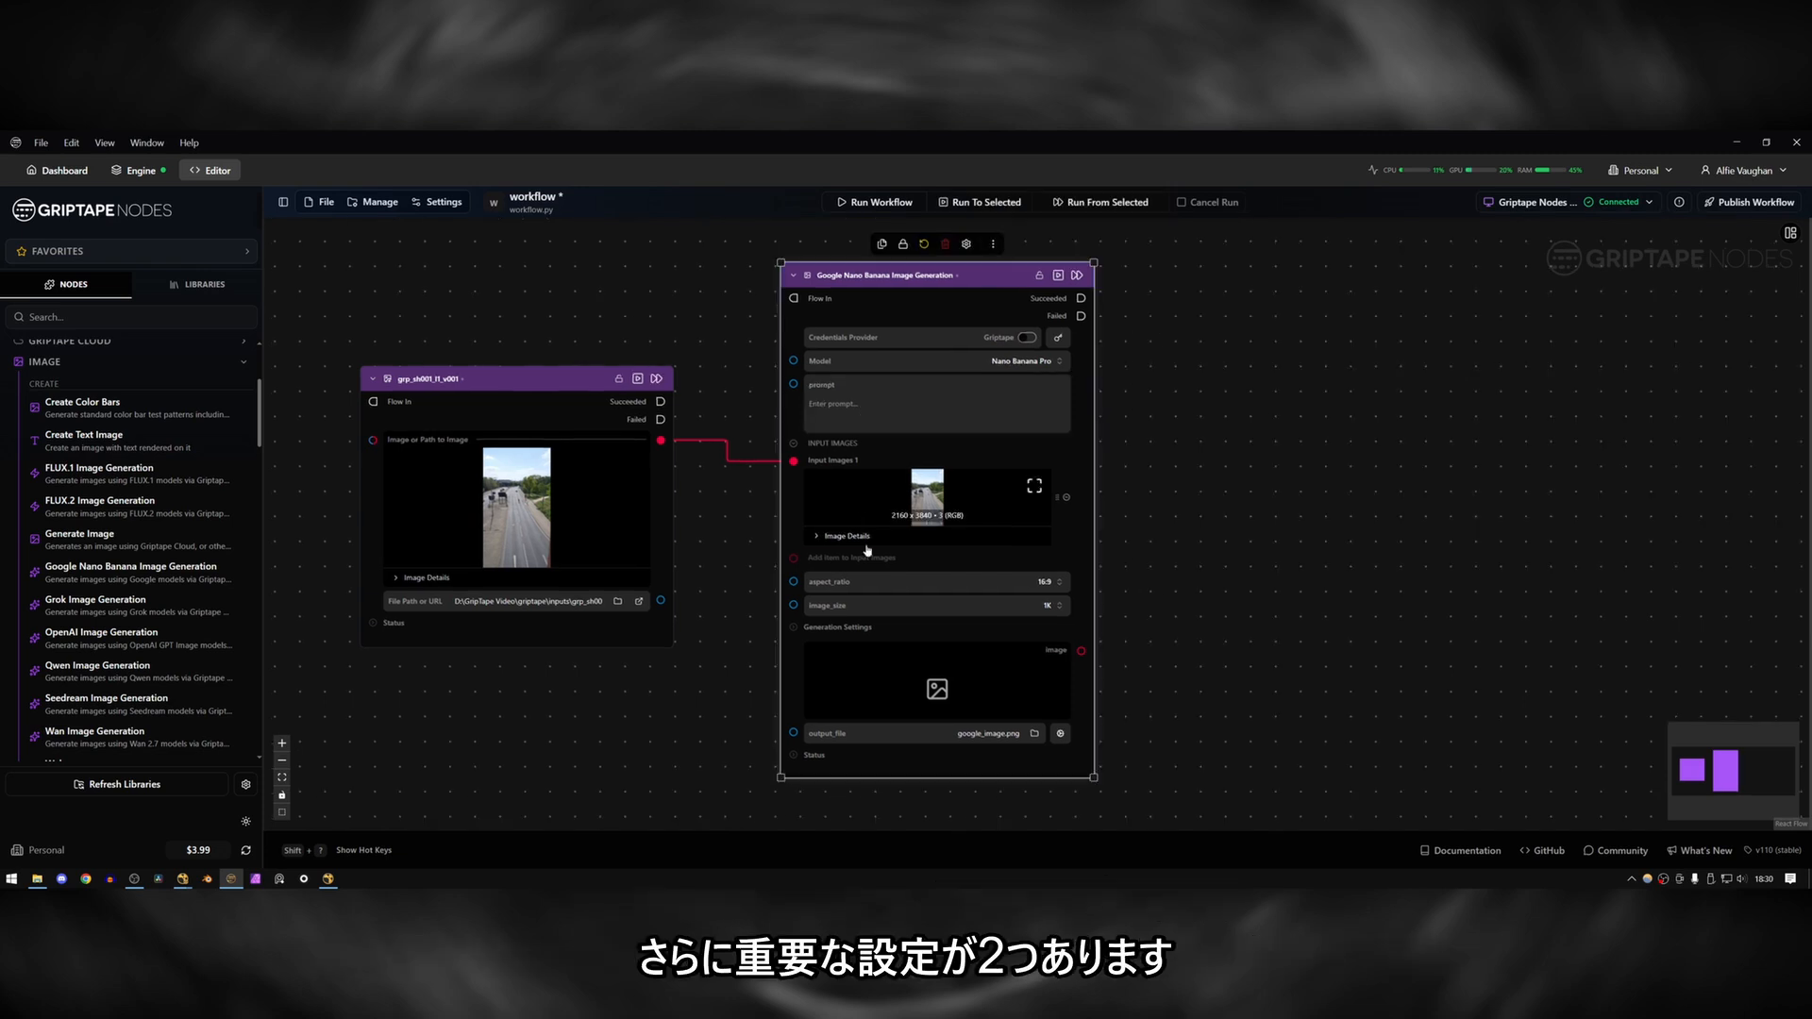
Set the Nano Banana node's aspect ratio to 9:16 and its image size to 4K.
click(1004, 585)
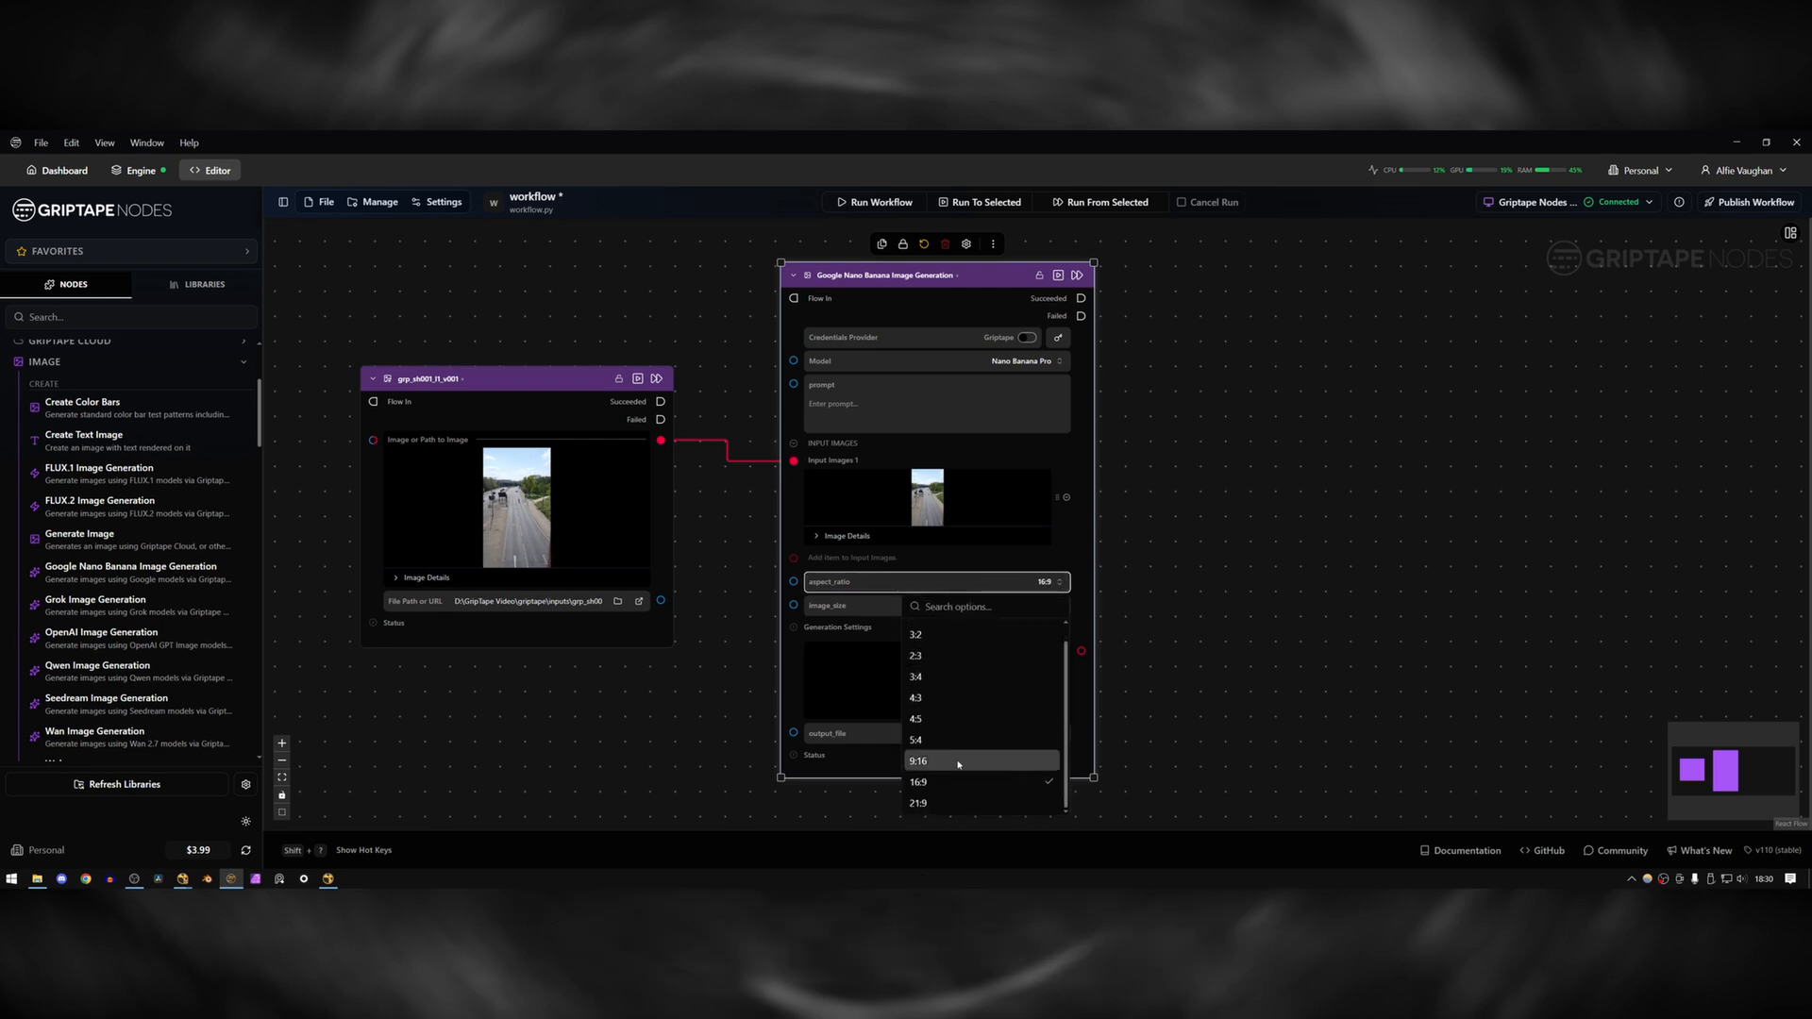
click(959, 762)
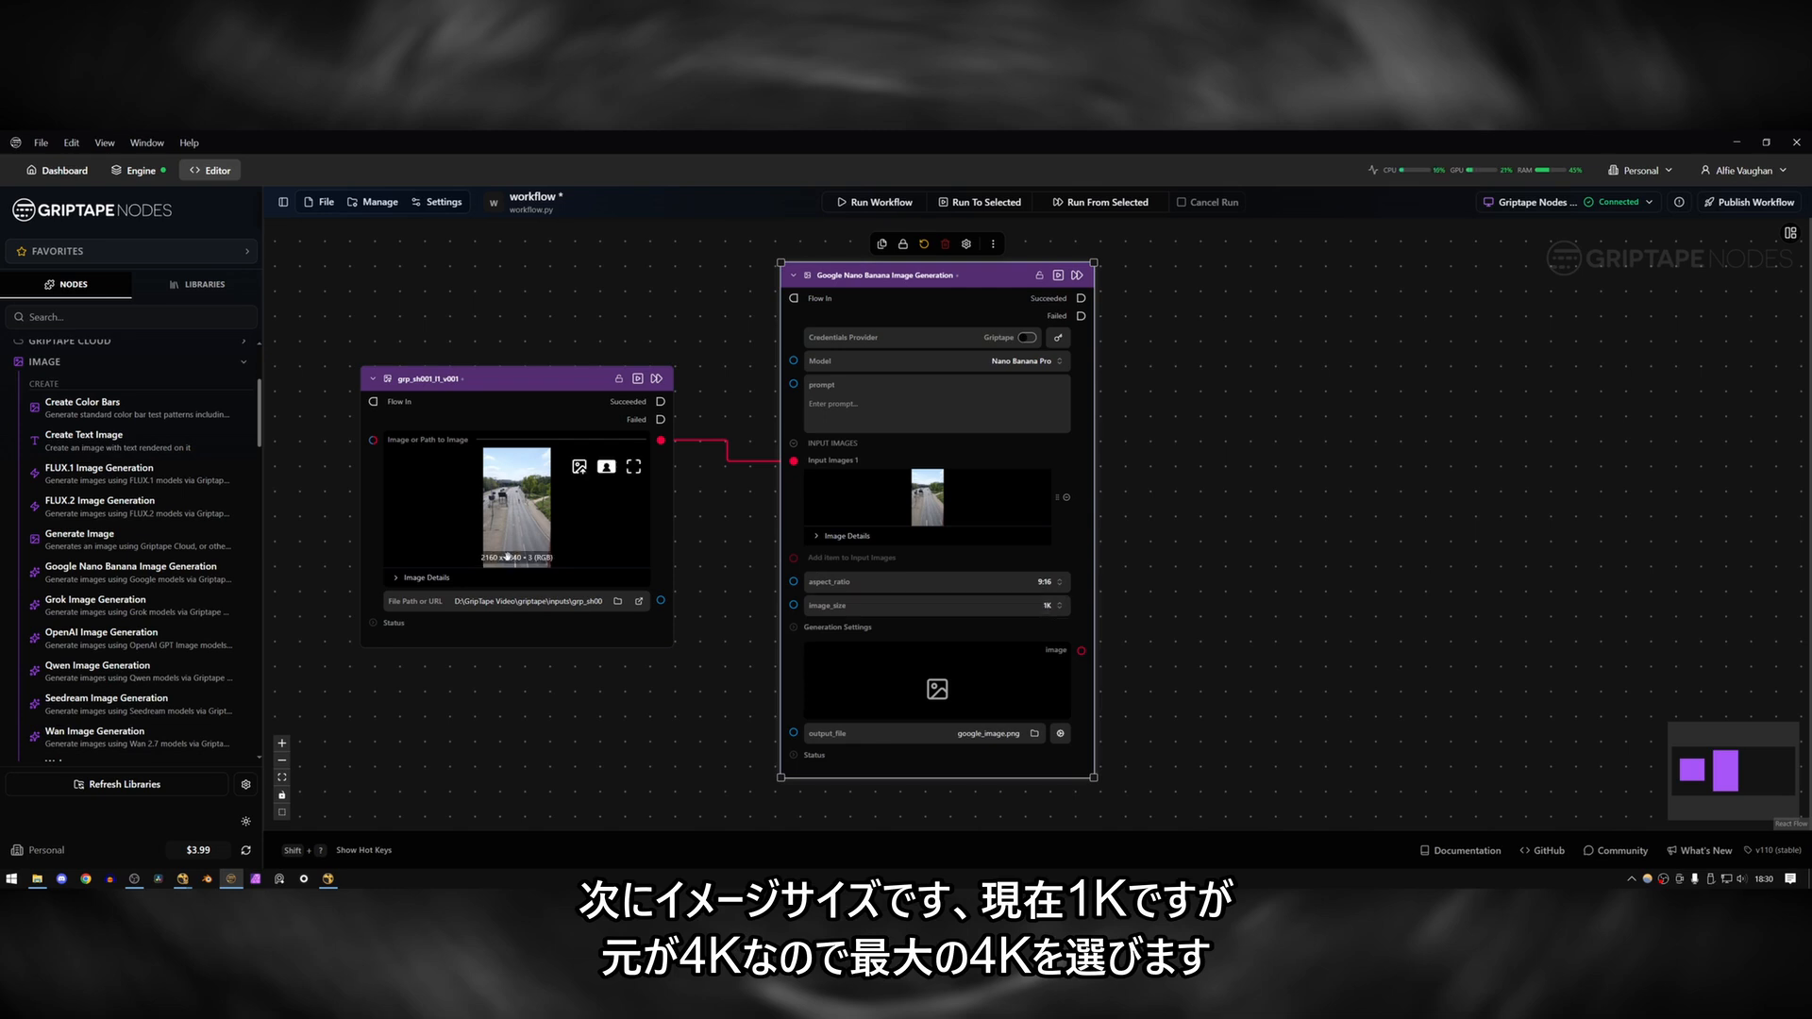
click(972, 605)
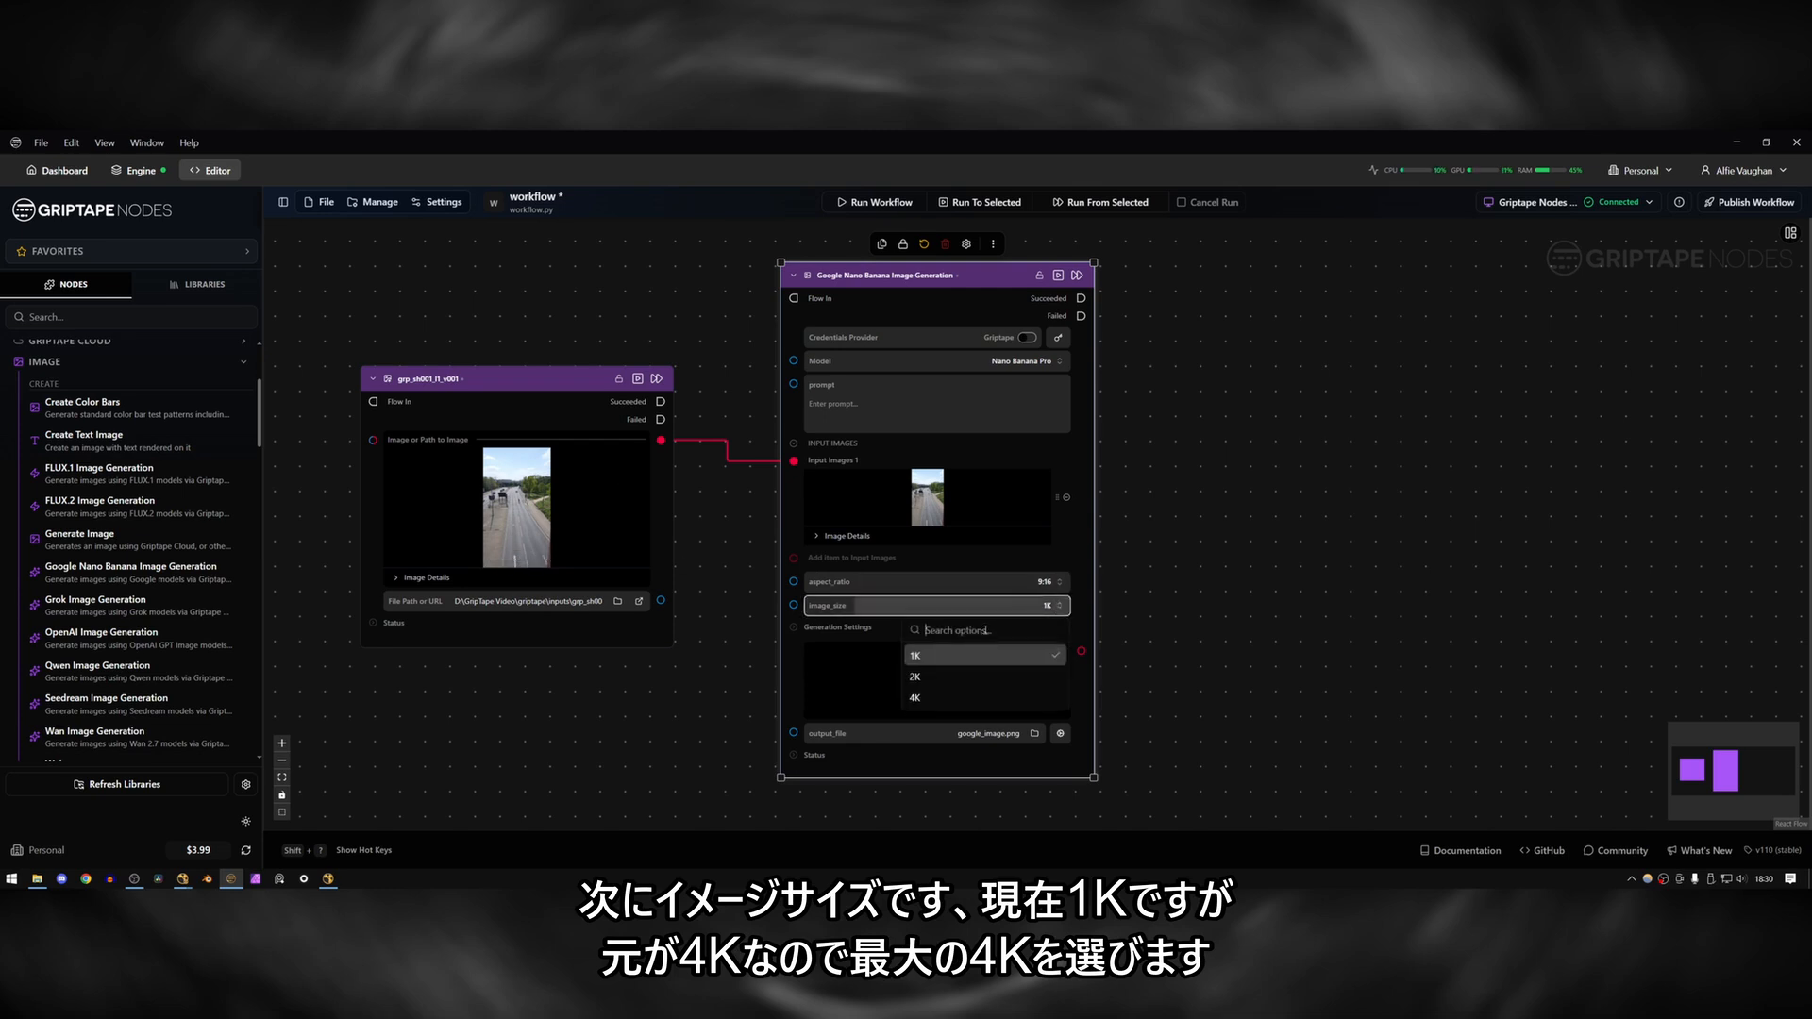
click(972, 697)
click(953, 605)
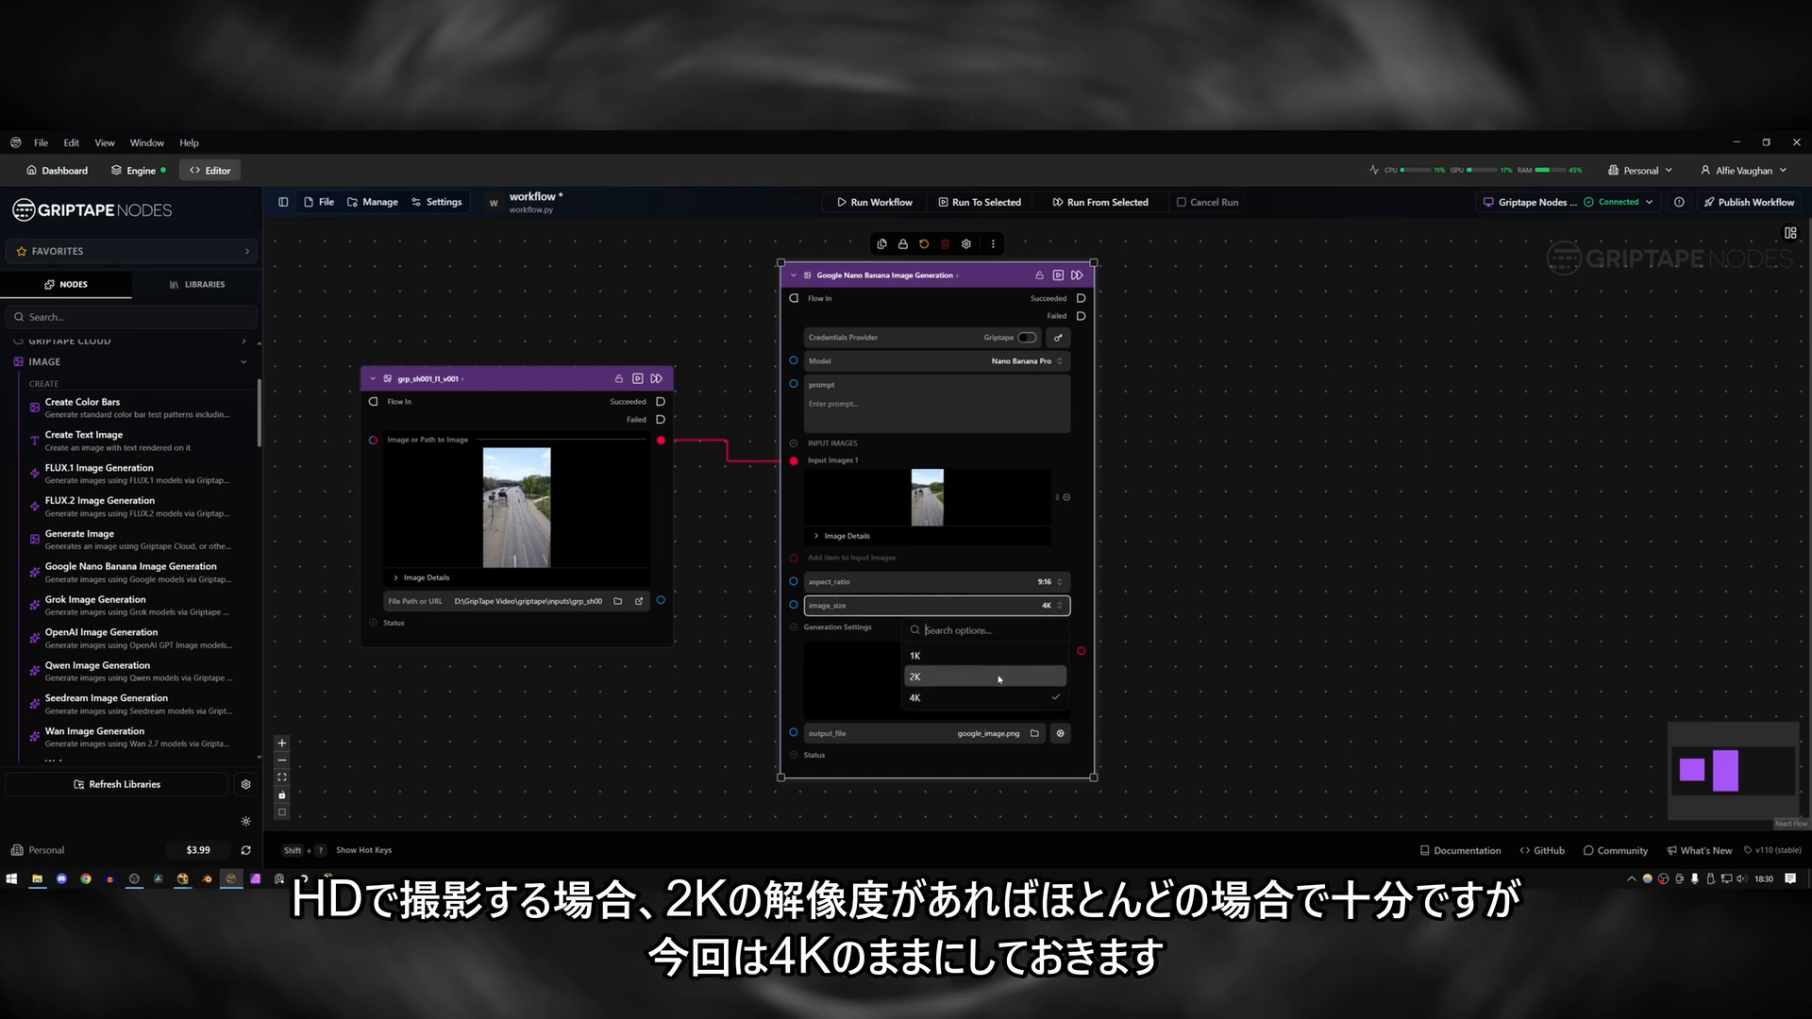
click(1044, 607)
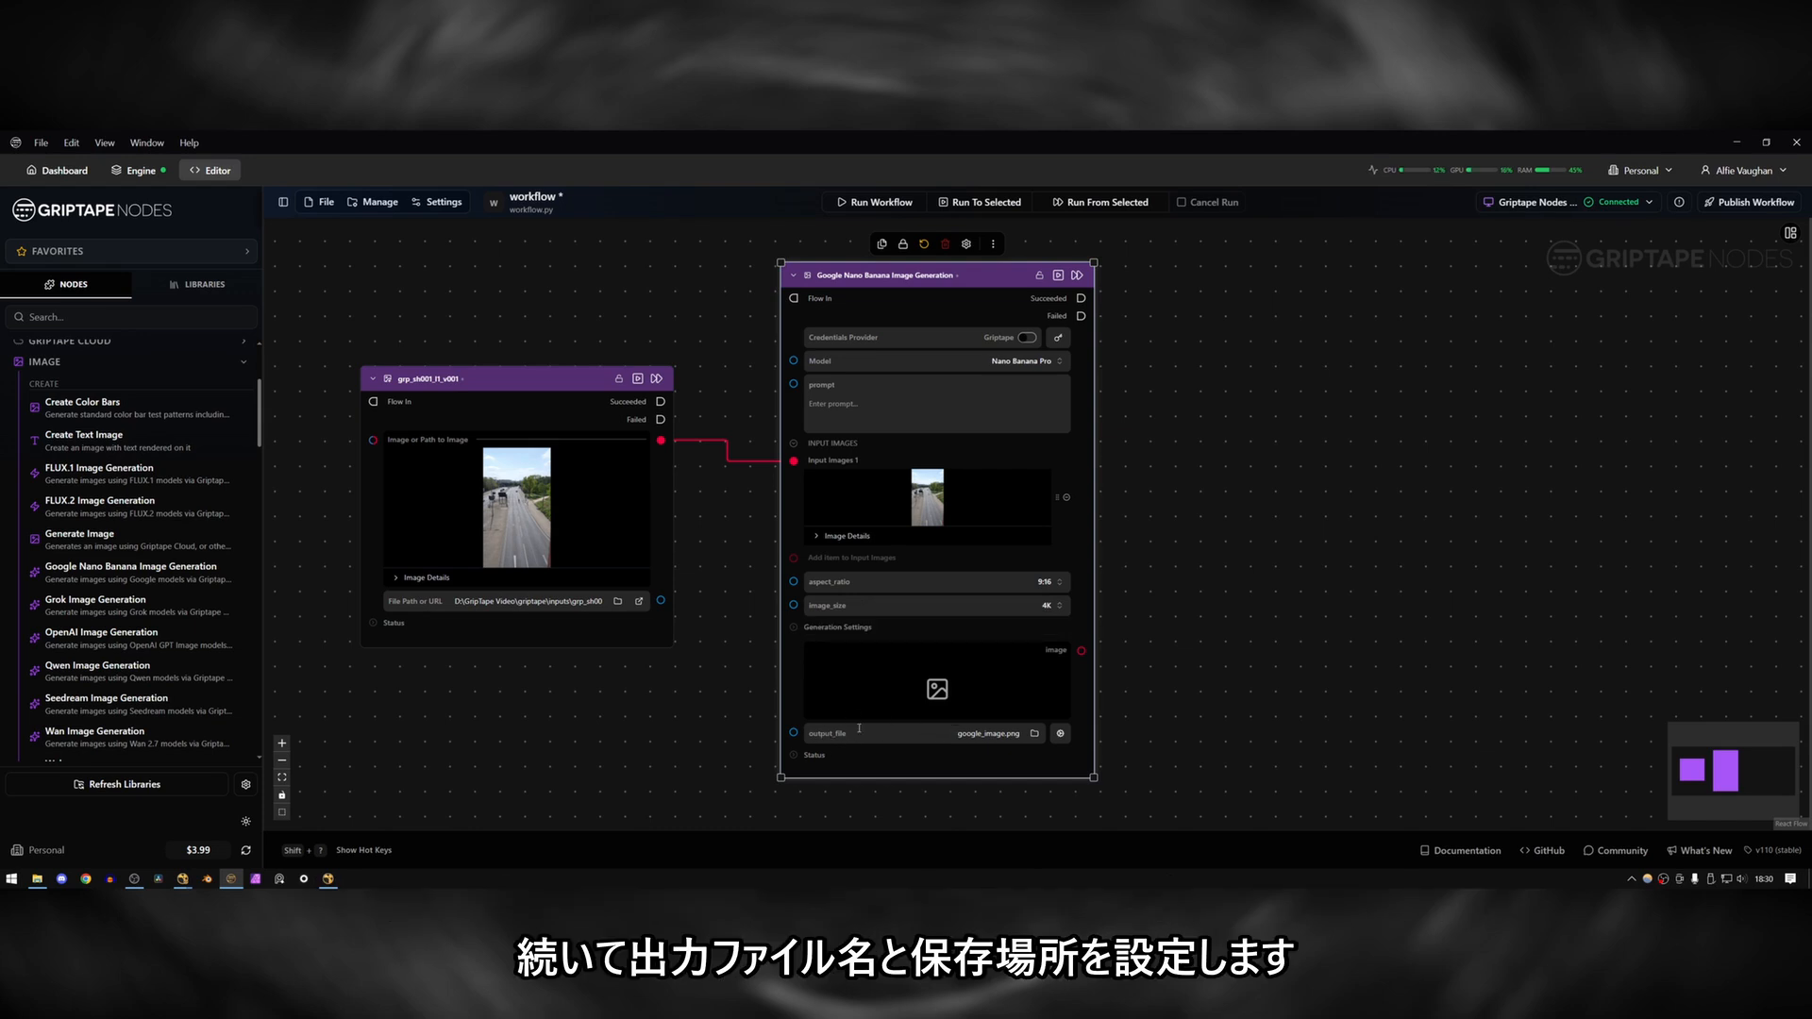
Name the Nano Banana node's output file grp_sh001_cleanplate_v001.jpg.
click(1036, 734)
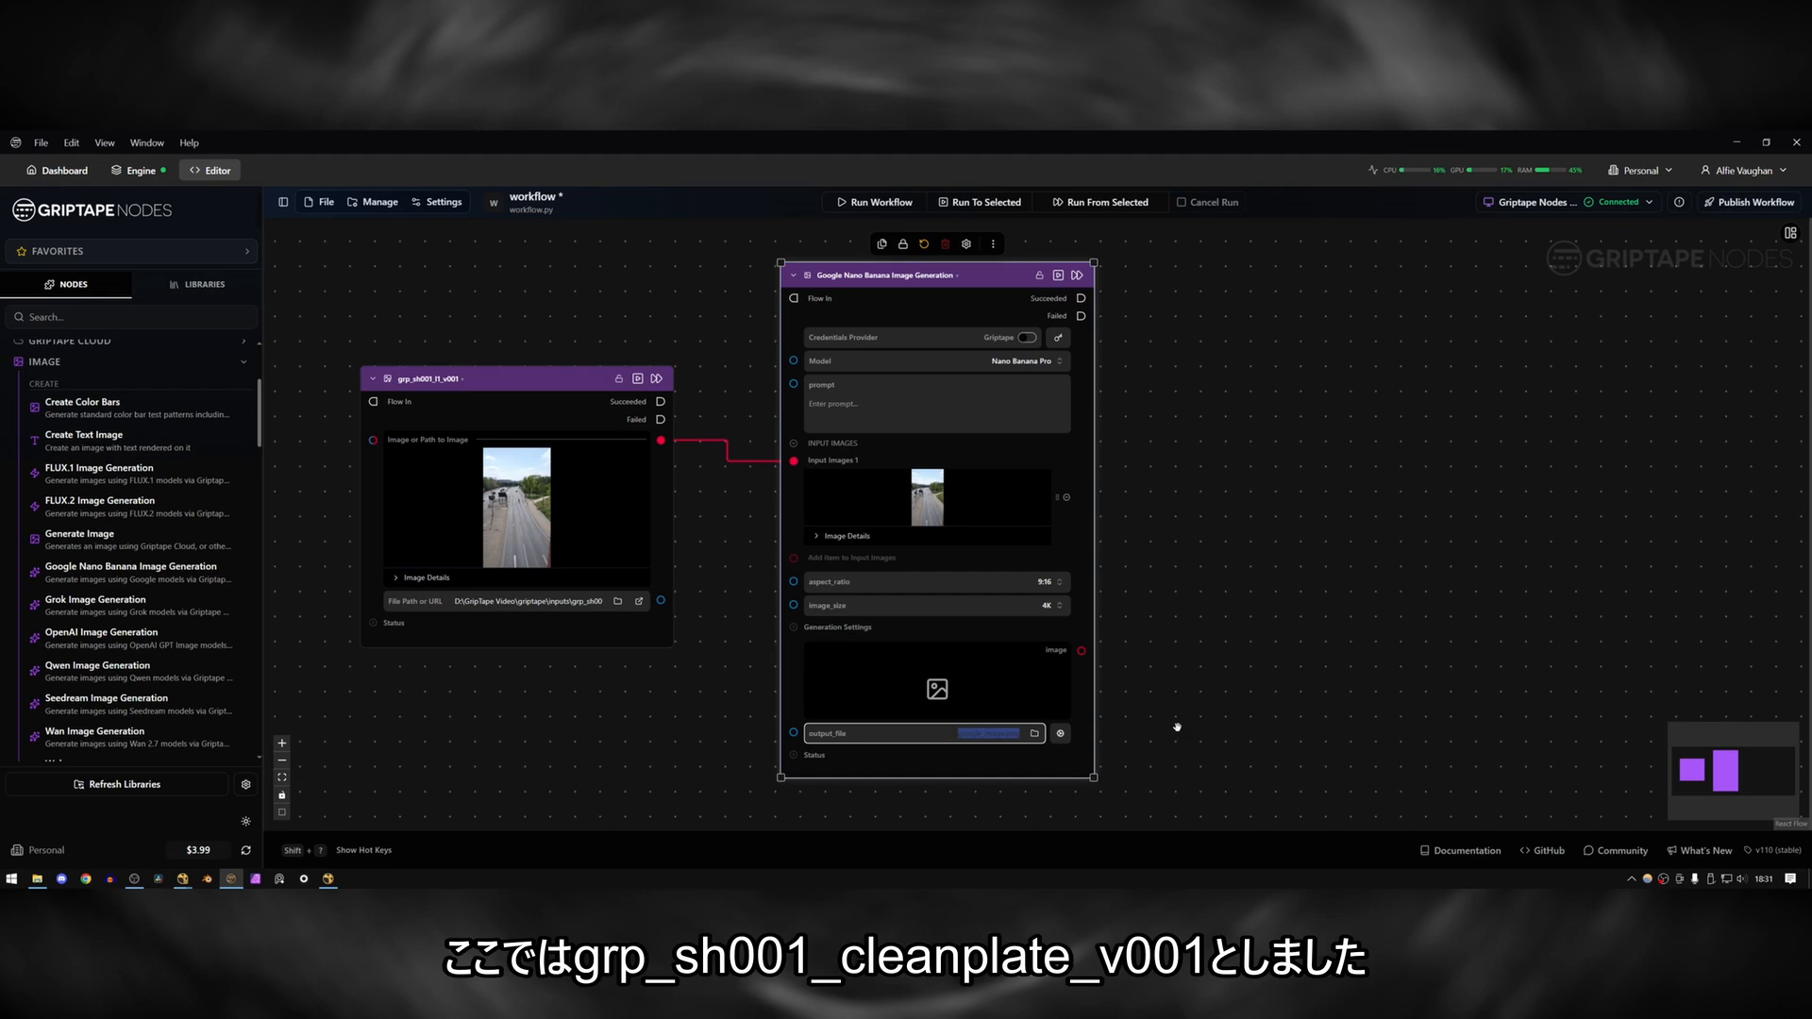
text(g)
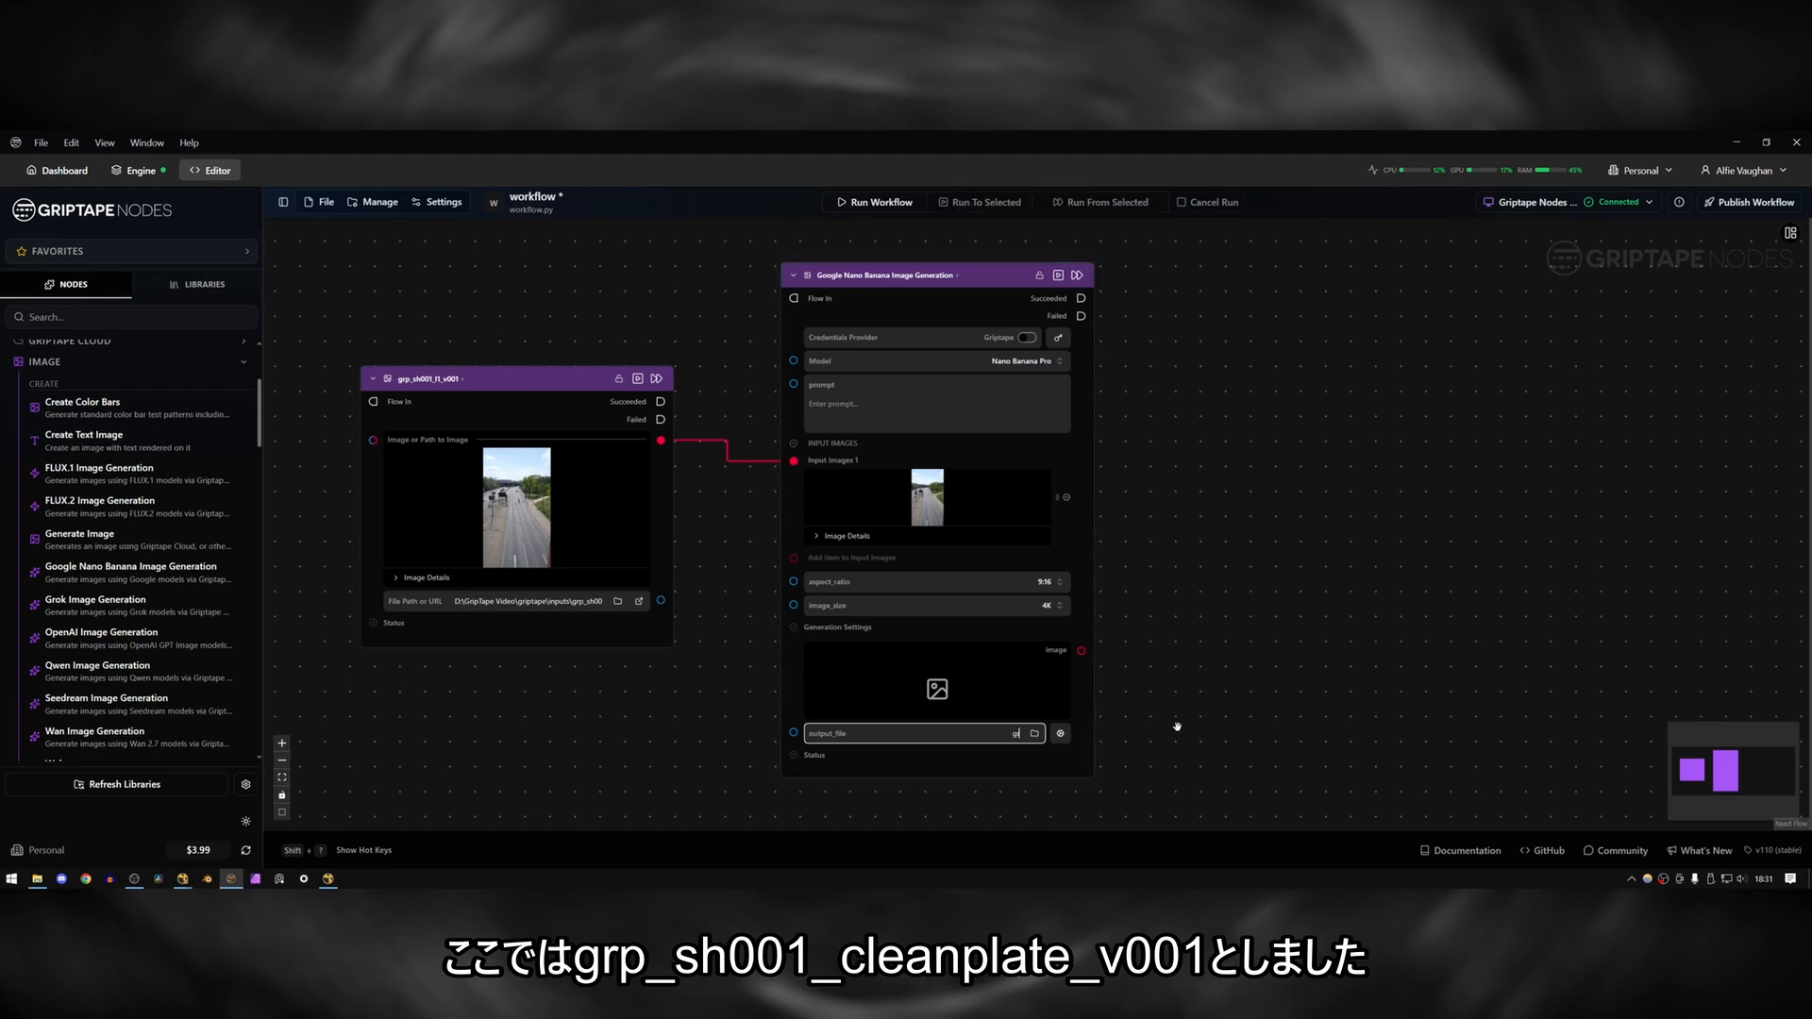
text(rp_sh001_cleanplate_v001)
click(1177, 726)
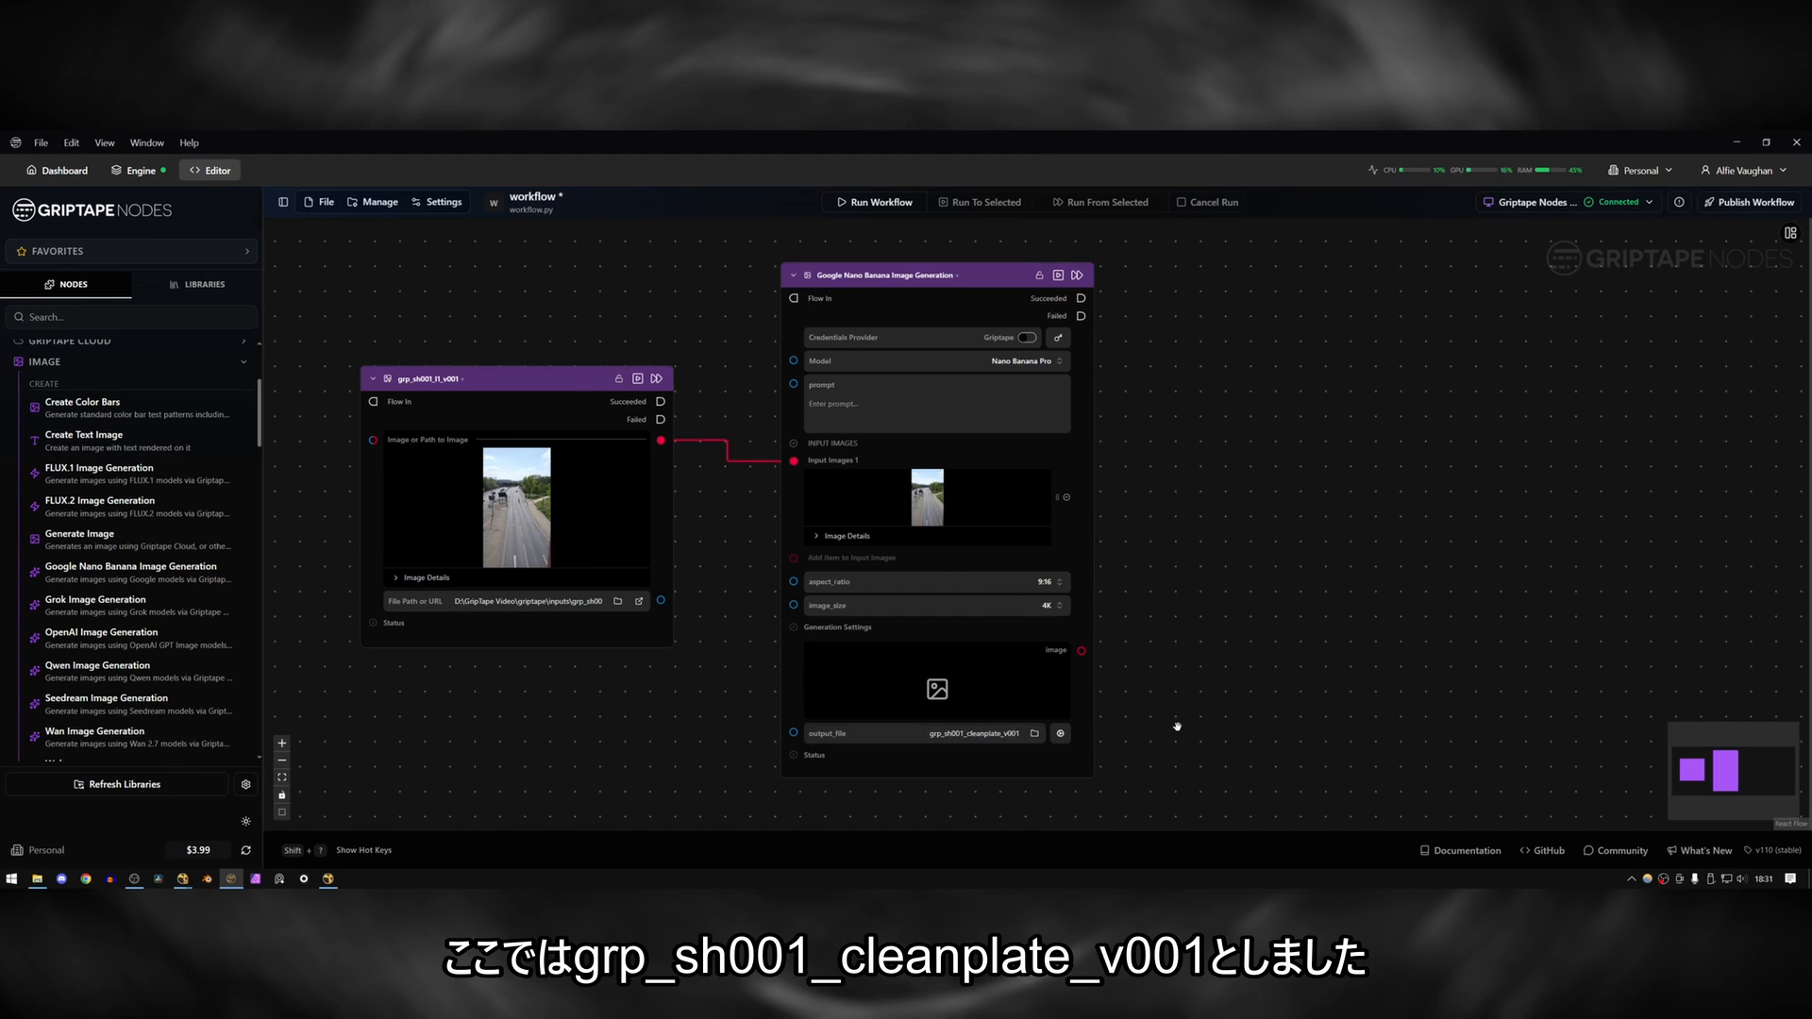
click(1019, 732)
text(.jpg)
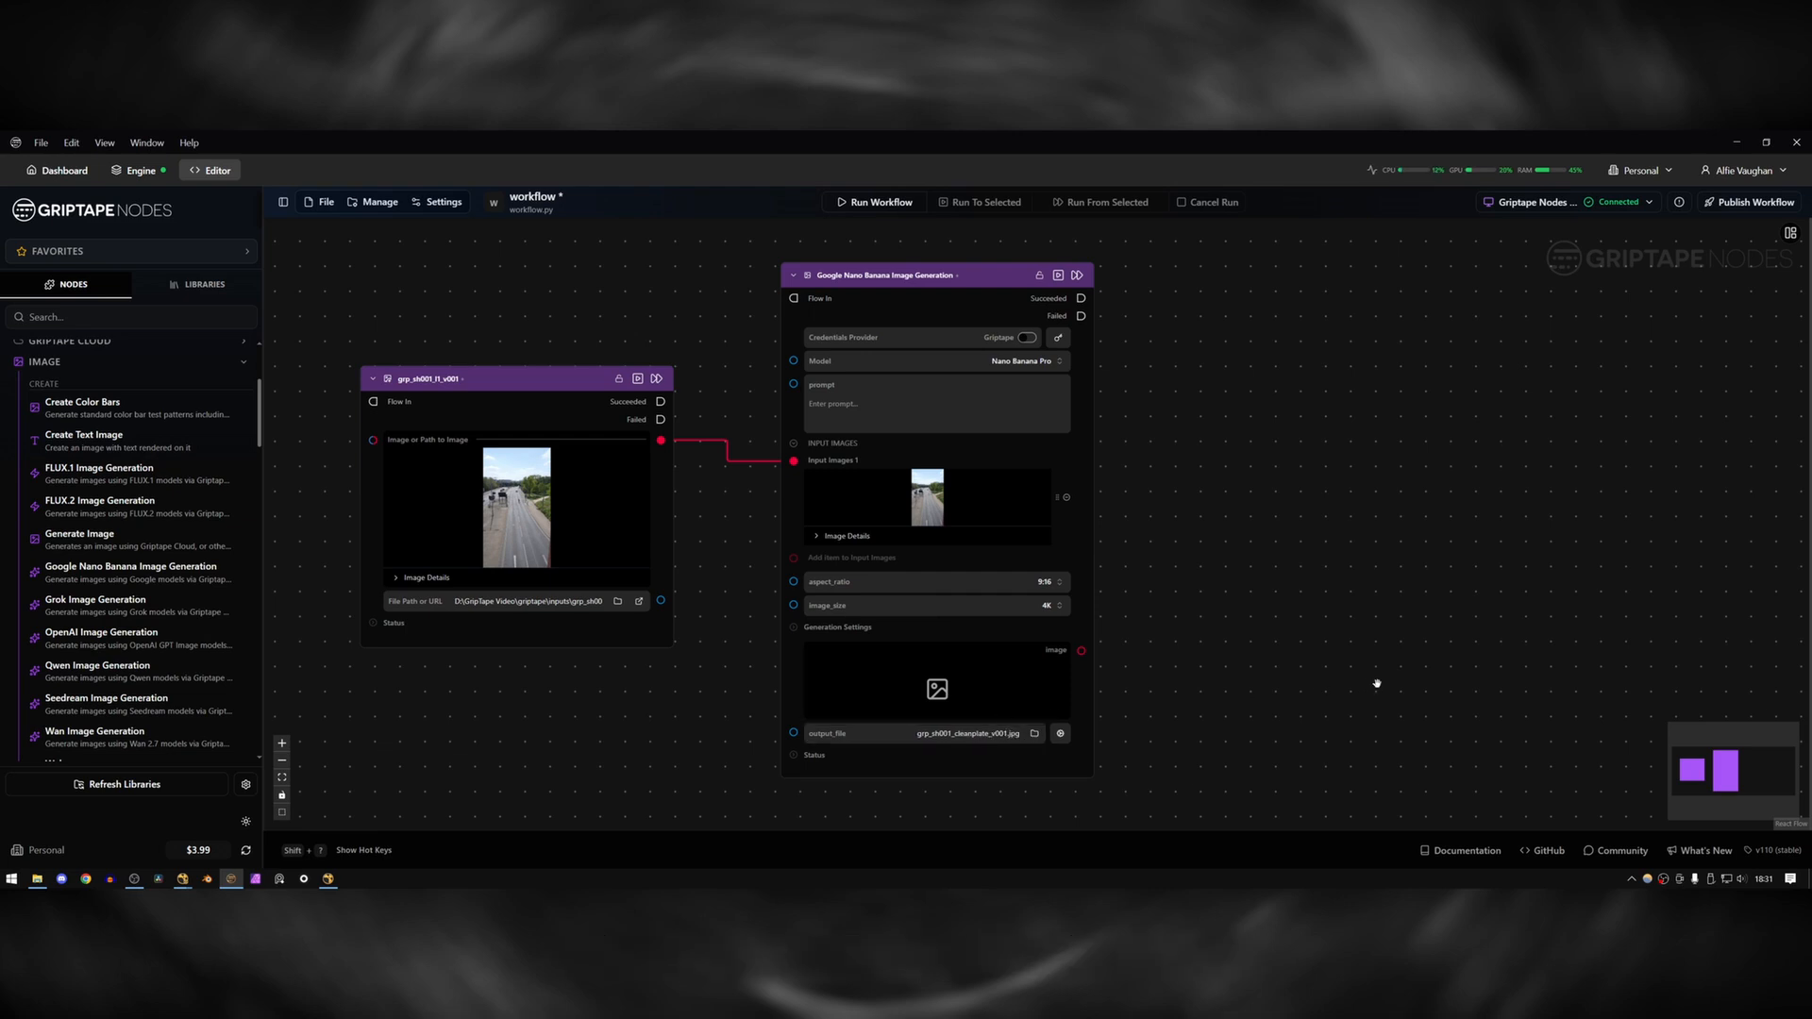
Enter the Nano Banana prompt "Remove people and cars. Don't change anything else.".
drag(1277, 655, 1402, 665)
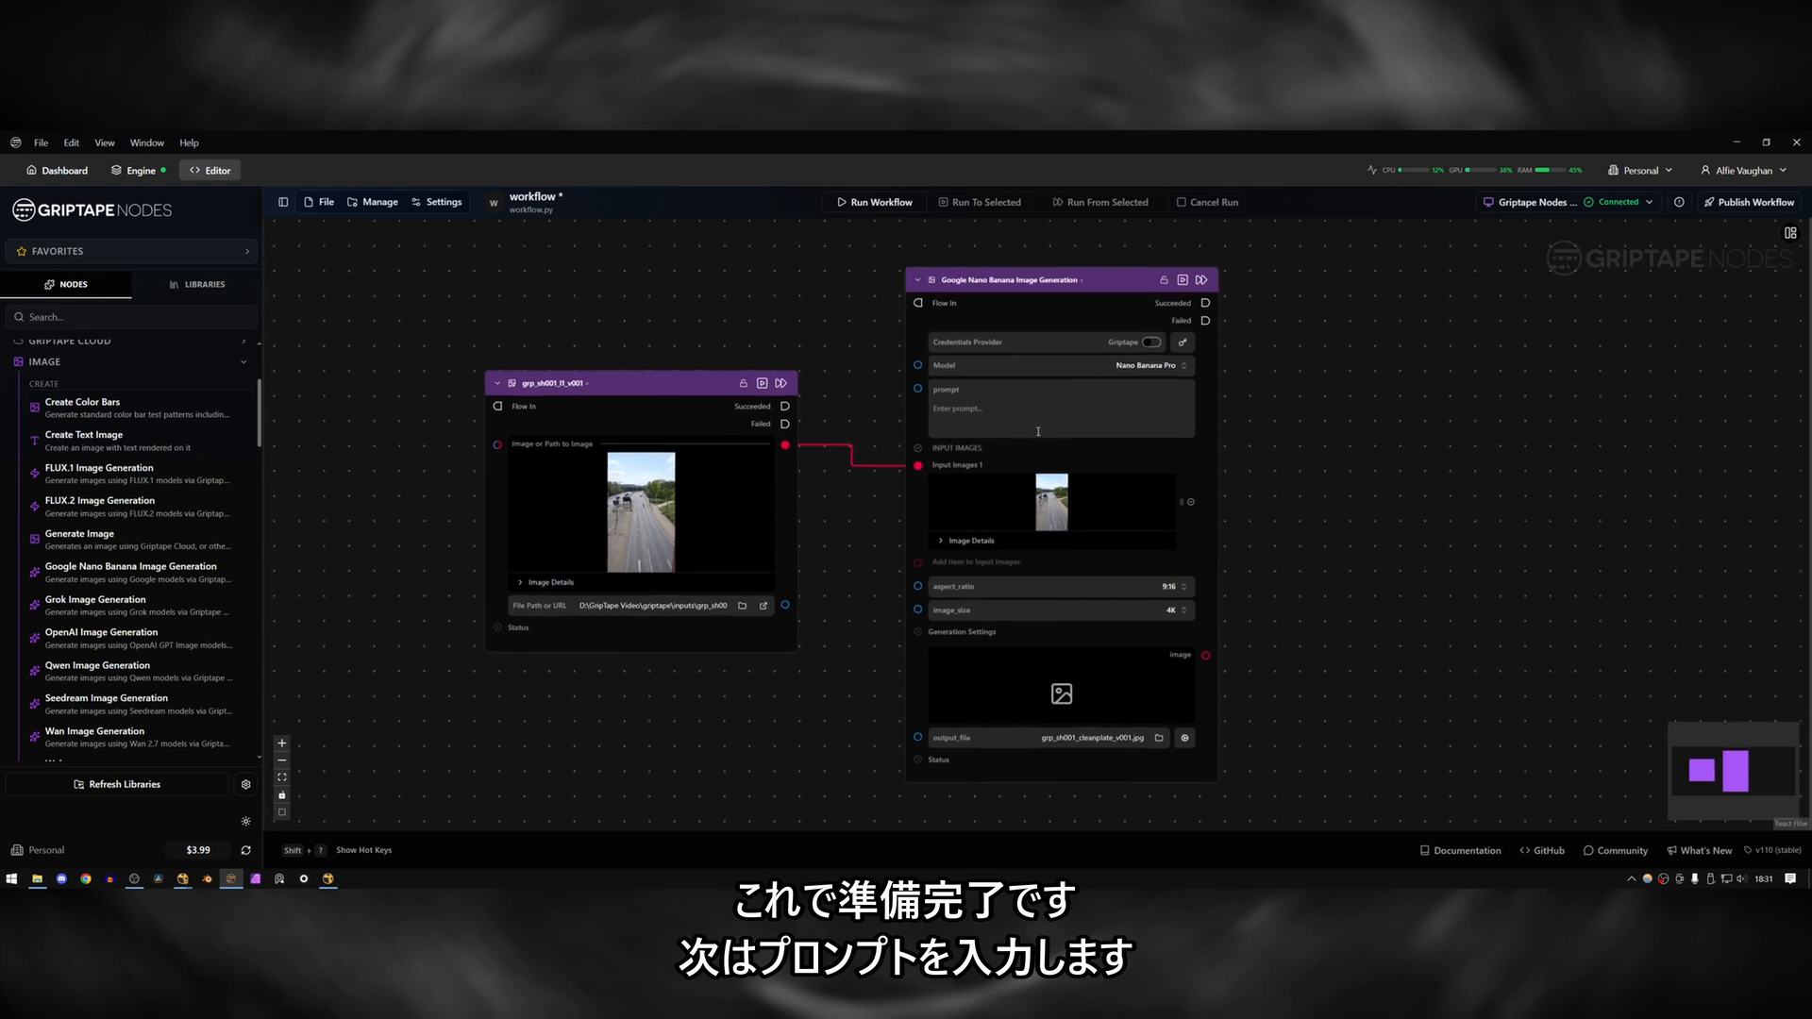
click(1012, 411)
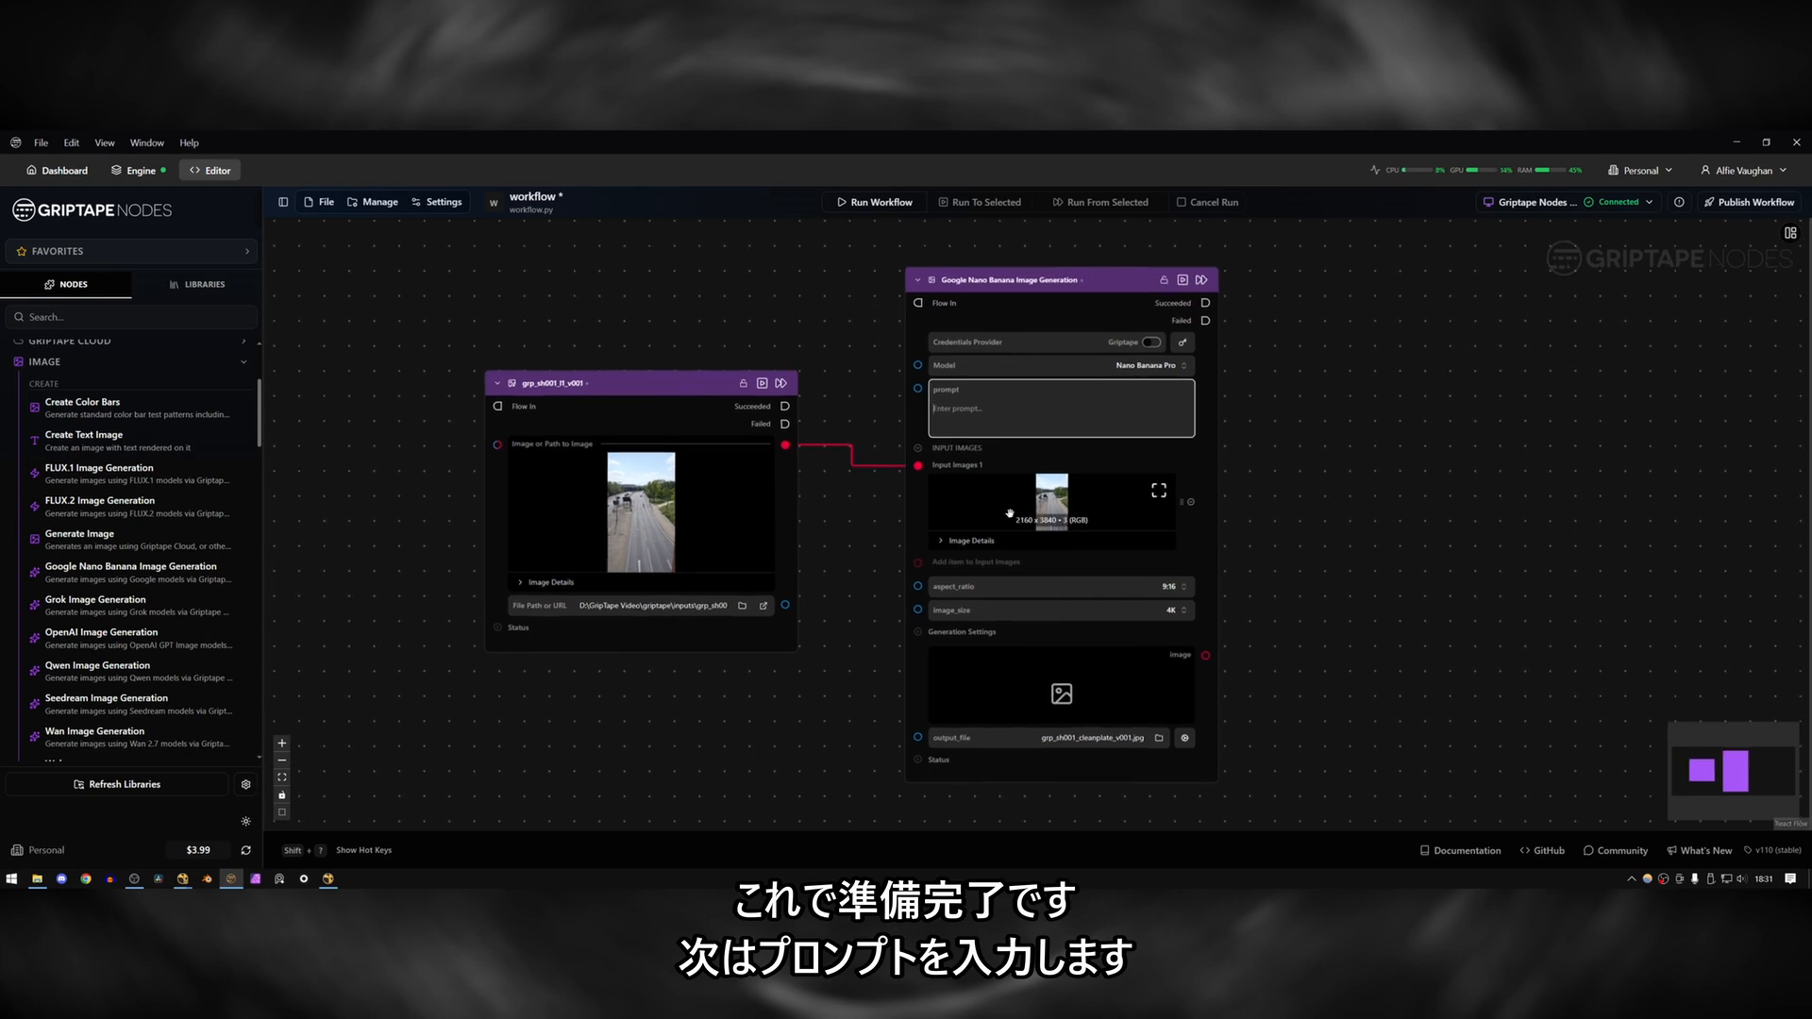
click(1048, 500)
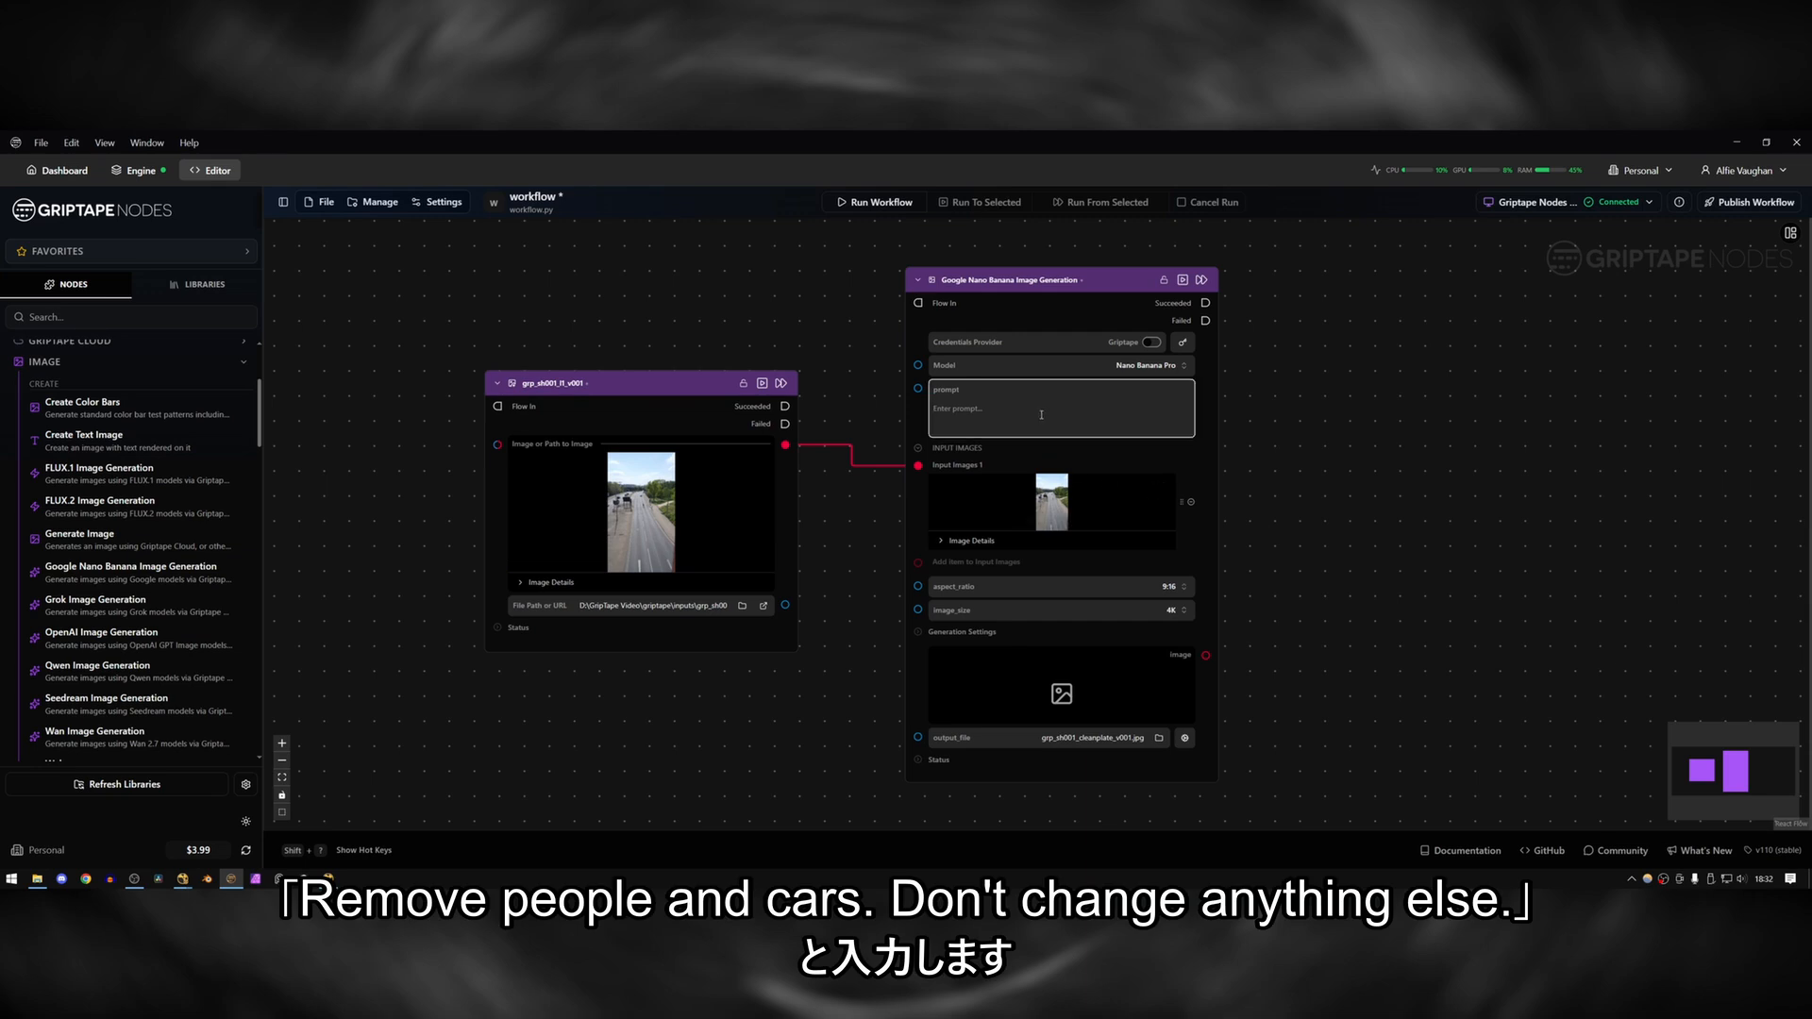
text(Remove people and cars. Don't change anything else.)
drag(1017, 409, 1142, 408)
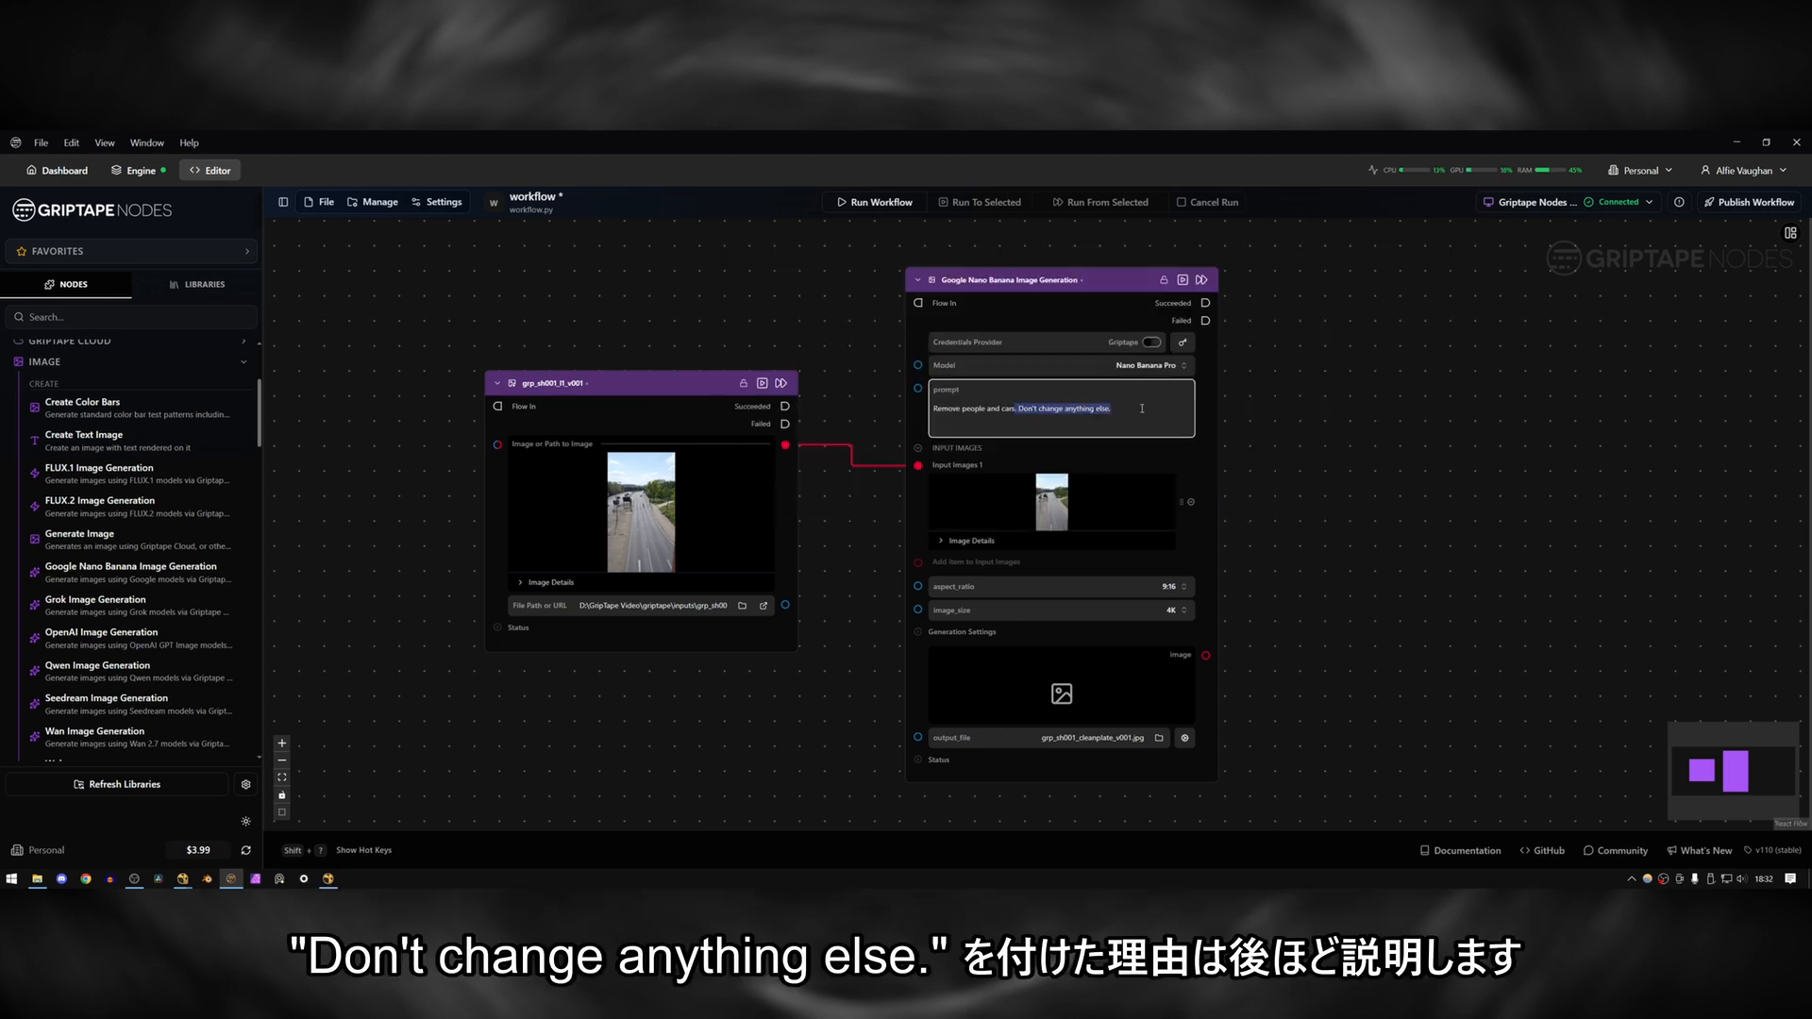
click(1190, 521)
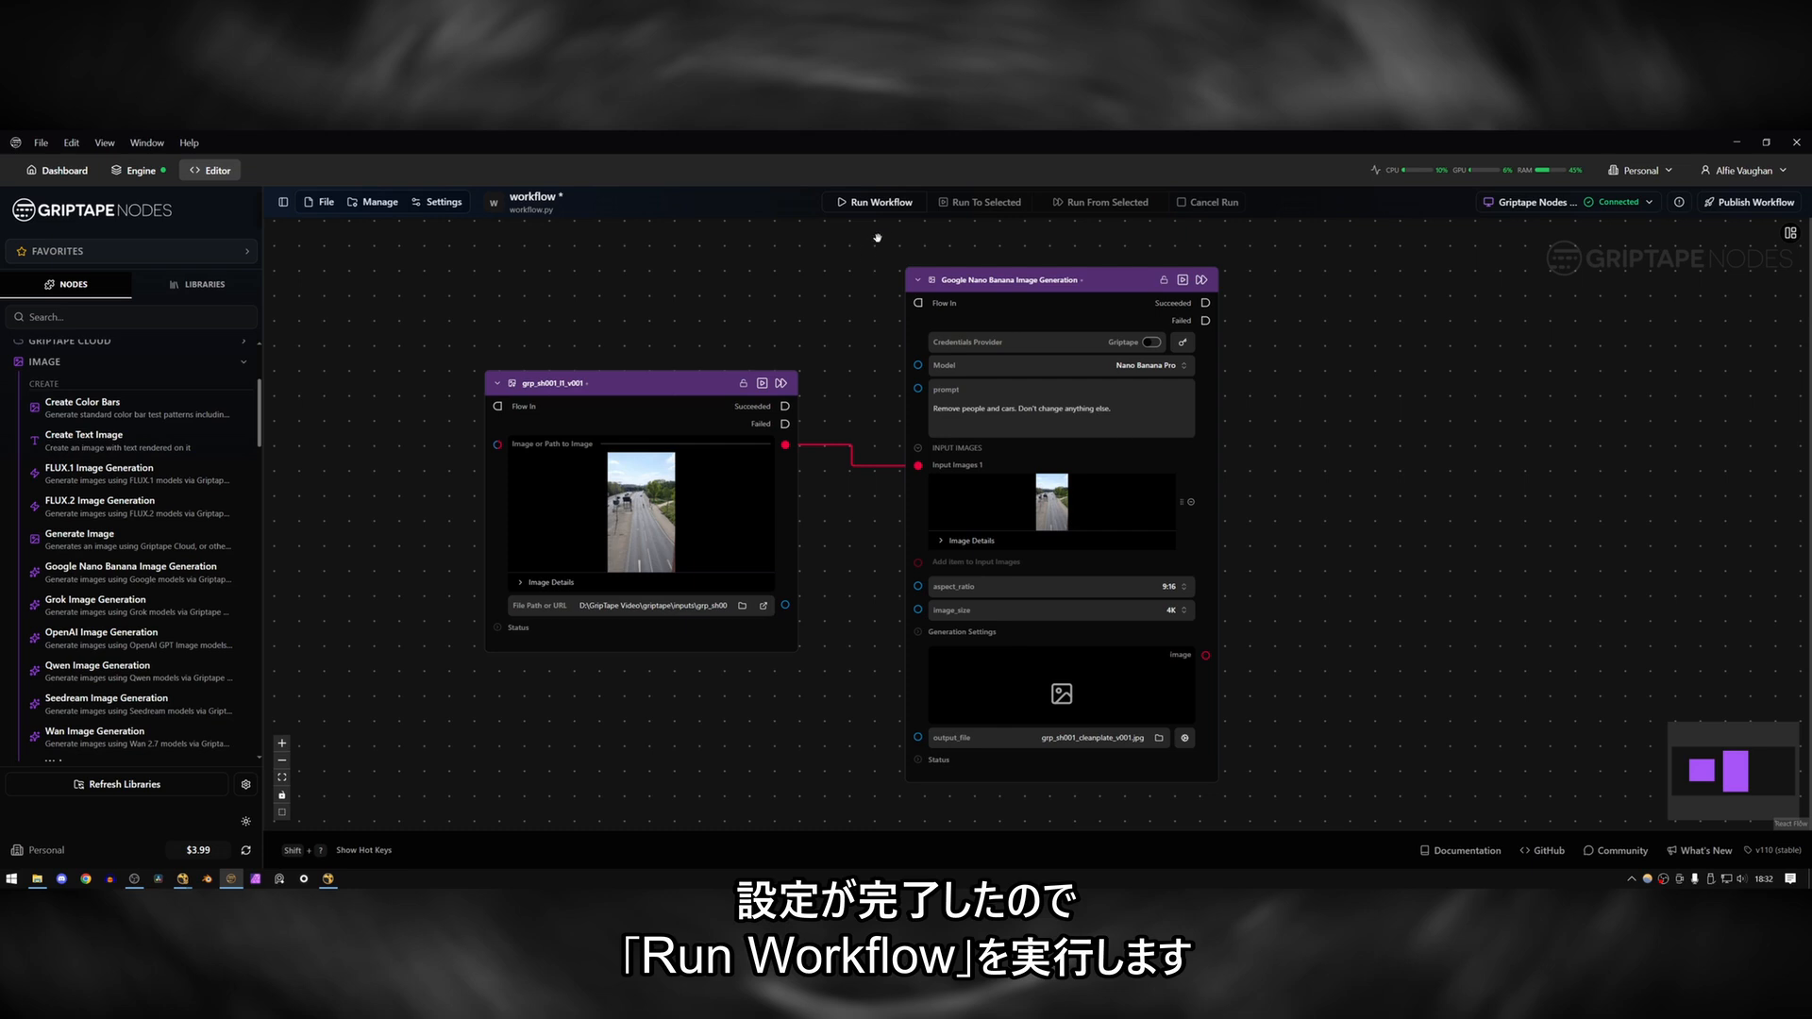
Run the workflow, check the generation log, and preview the generated clean plate at full size.
click(877, 204)
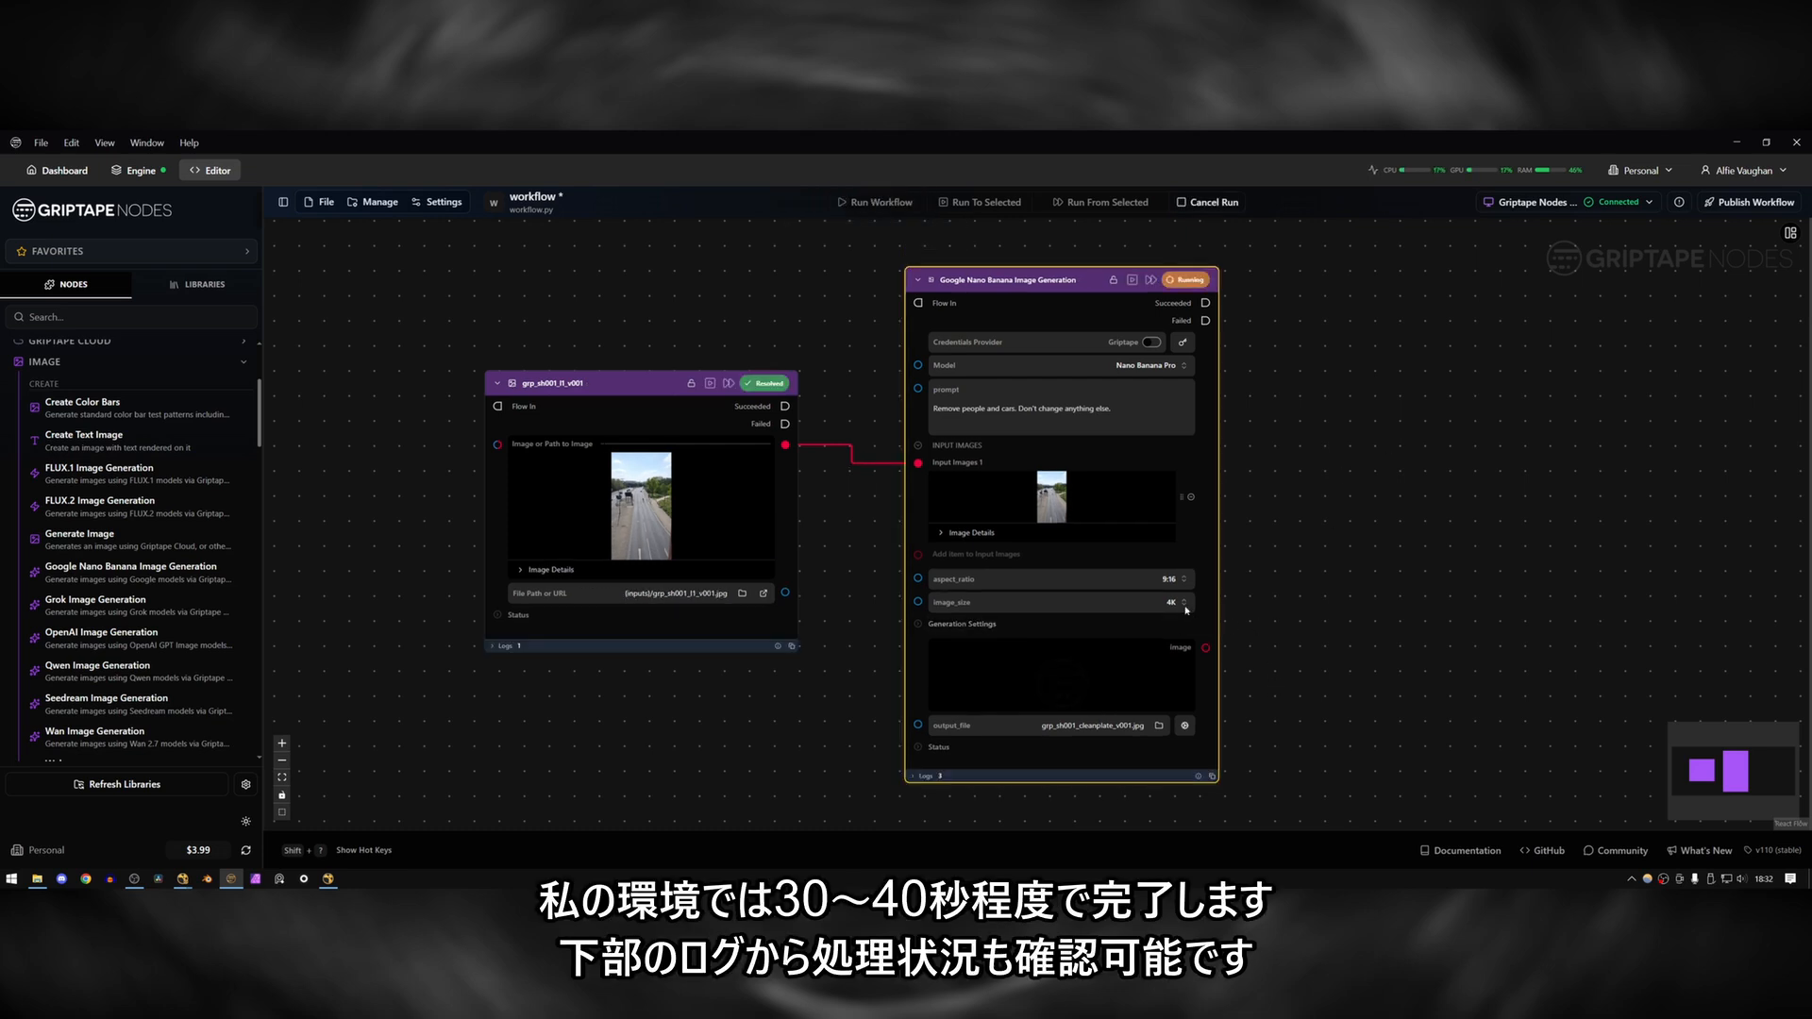
click(912, 777)
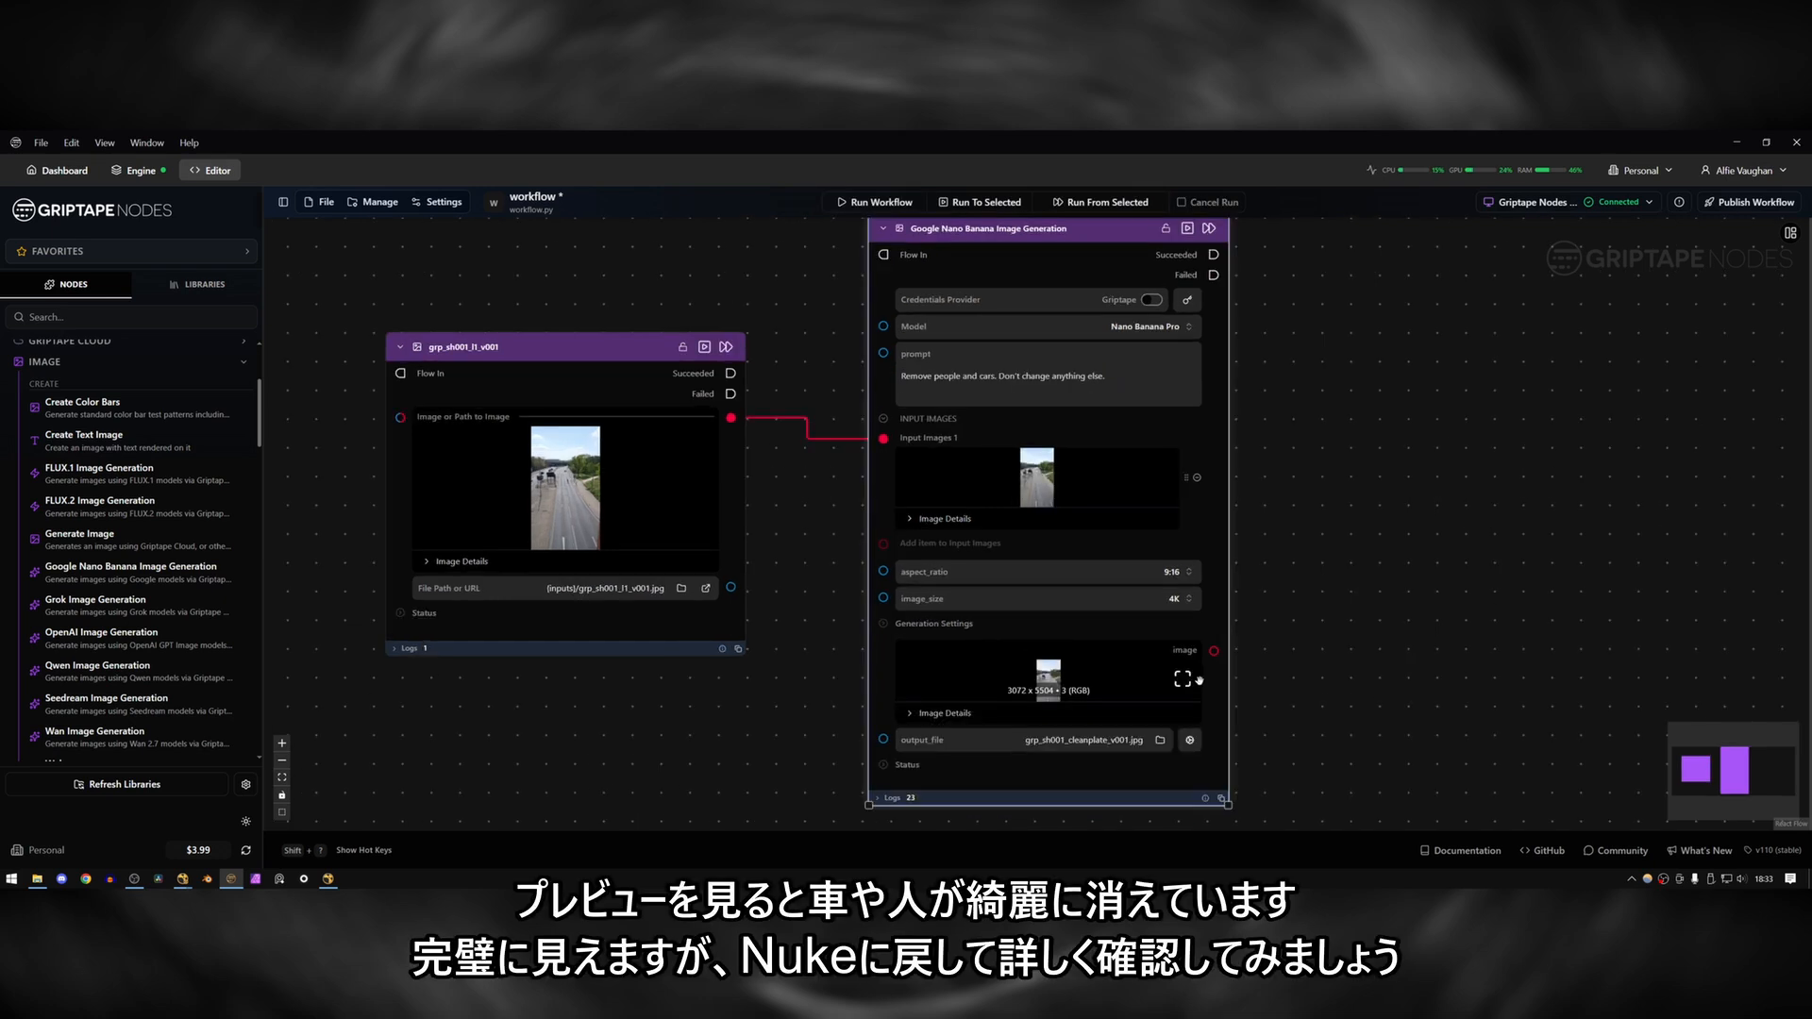
click(1184, 680)
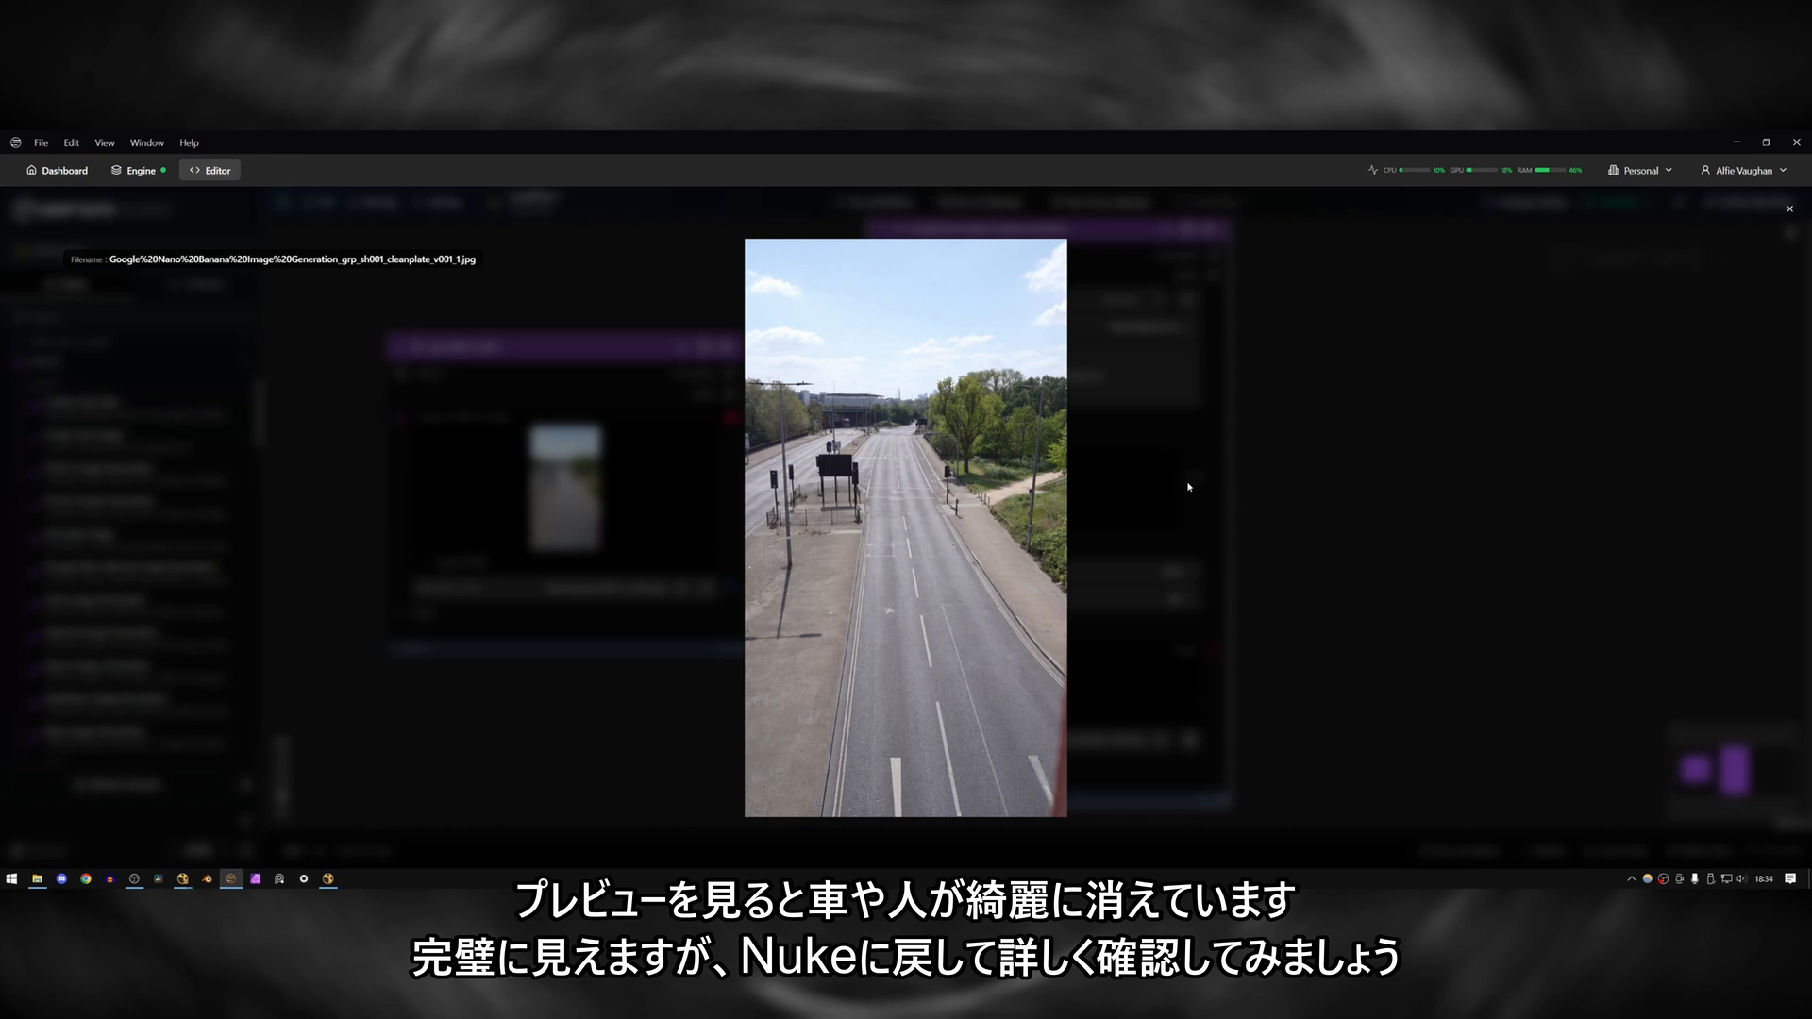
click(1241, 505)
Compare the resolutions of the source and generated images and review the available image size options.
mouse_move(1065, 666)
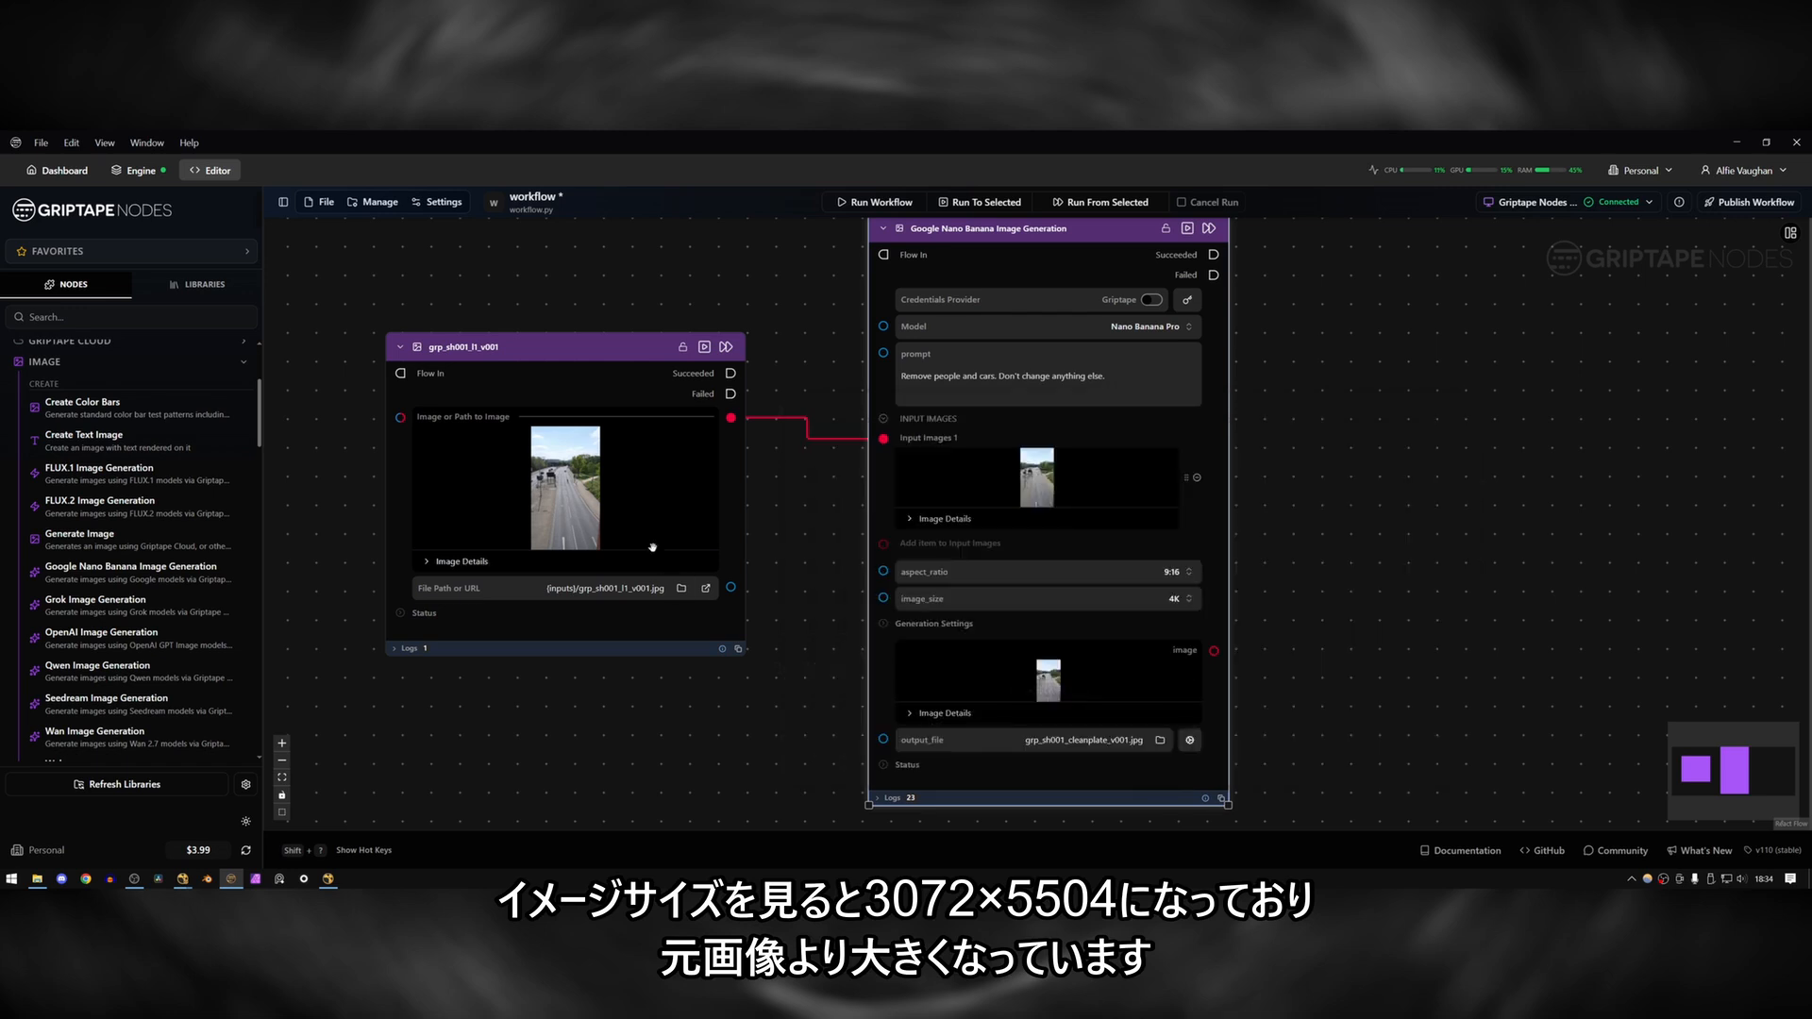
mouse_move(547, 486)
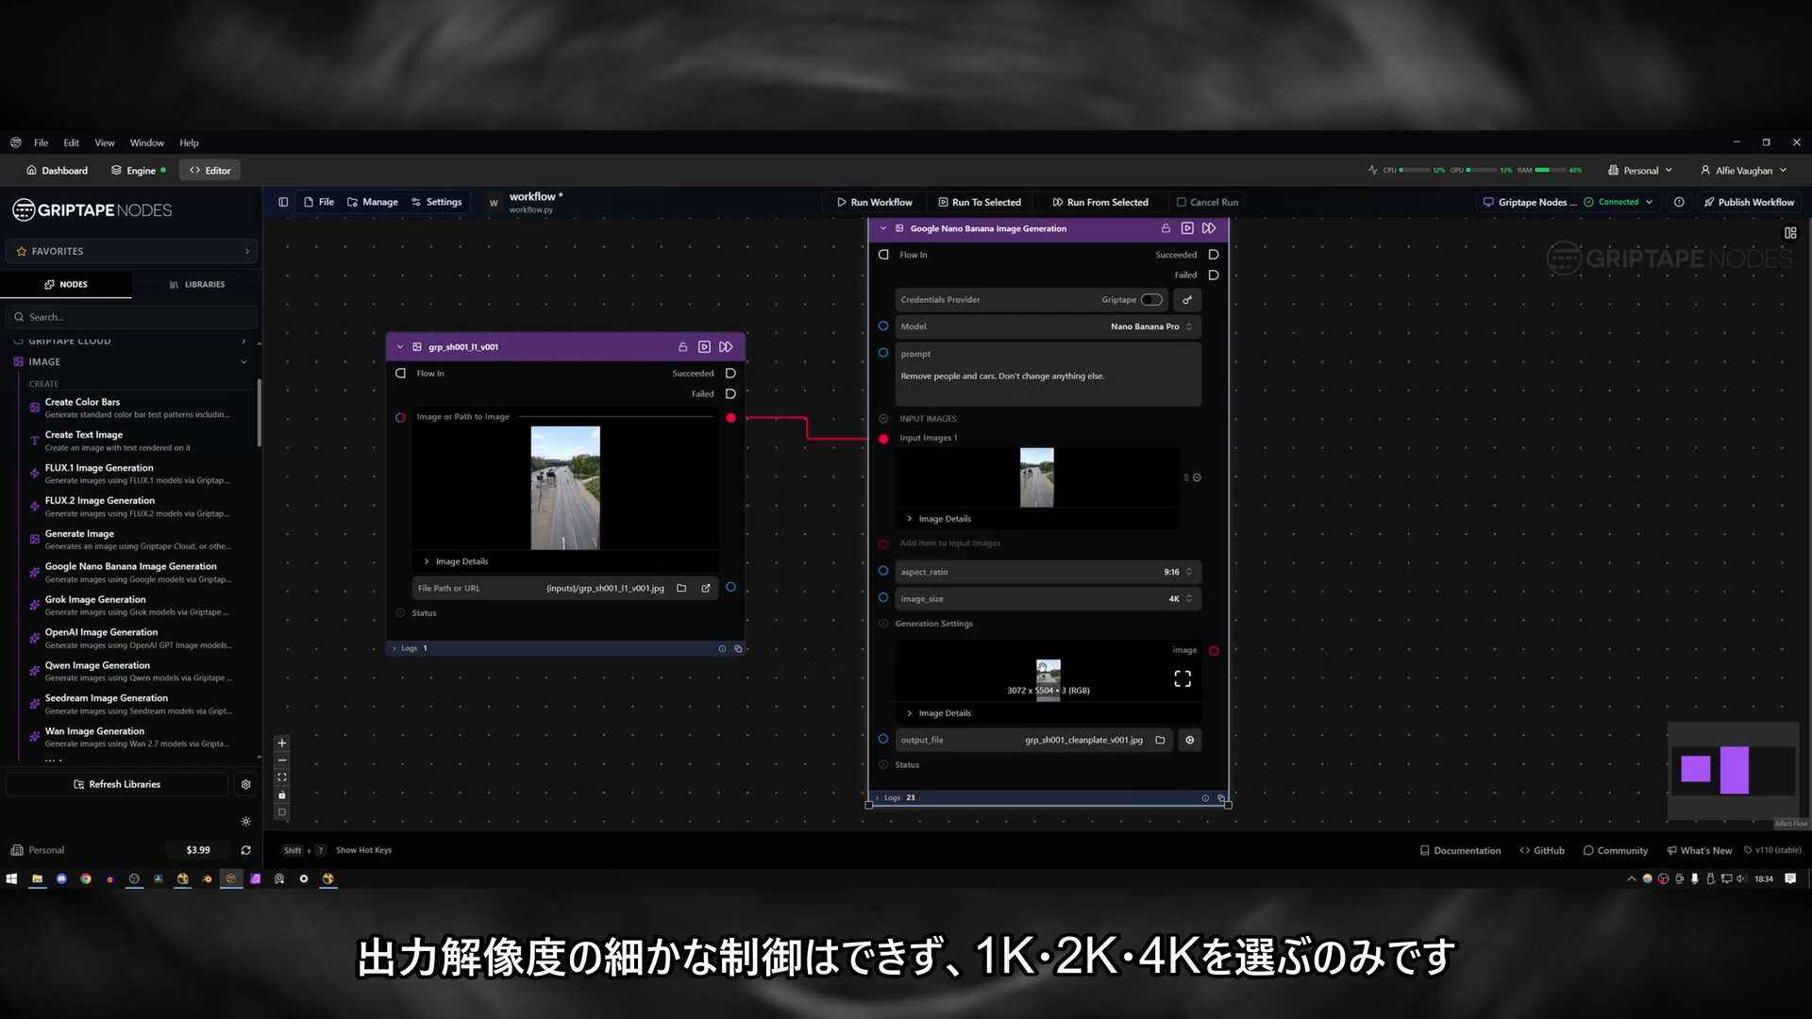
click(1181, 600)
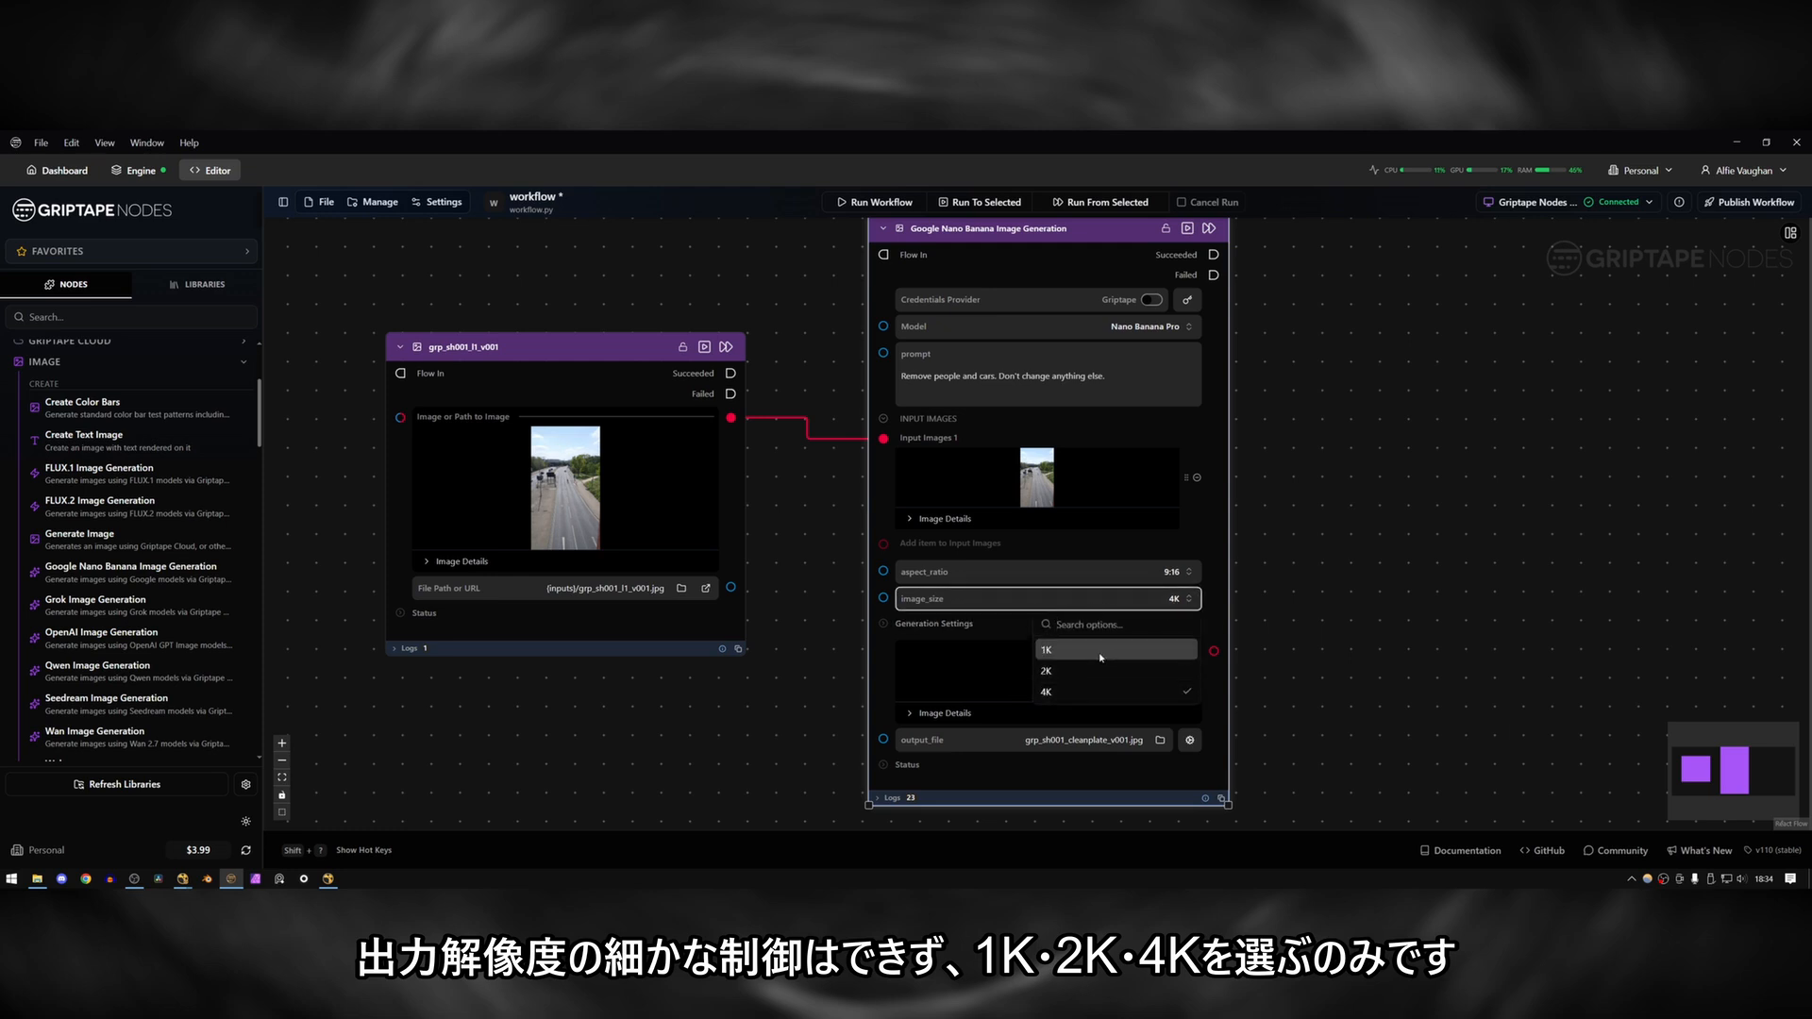
click(1178, 604)
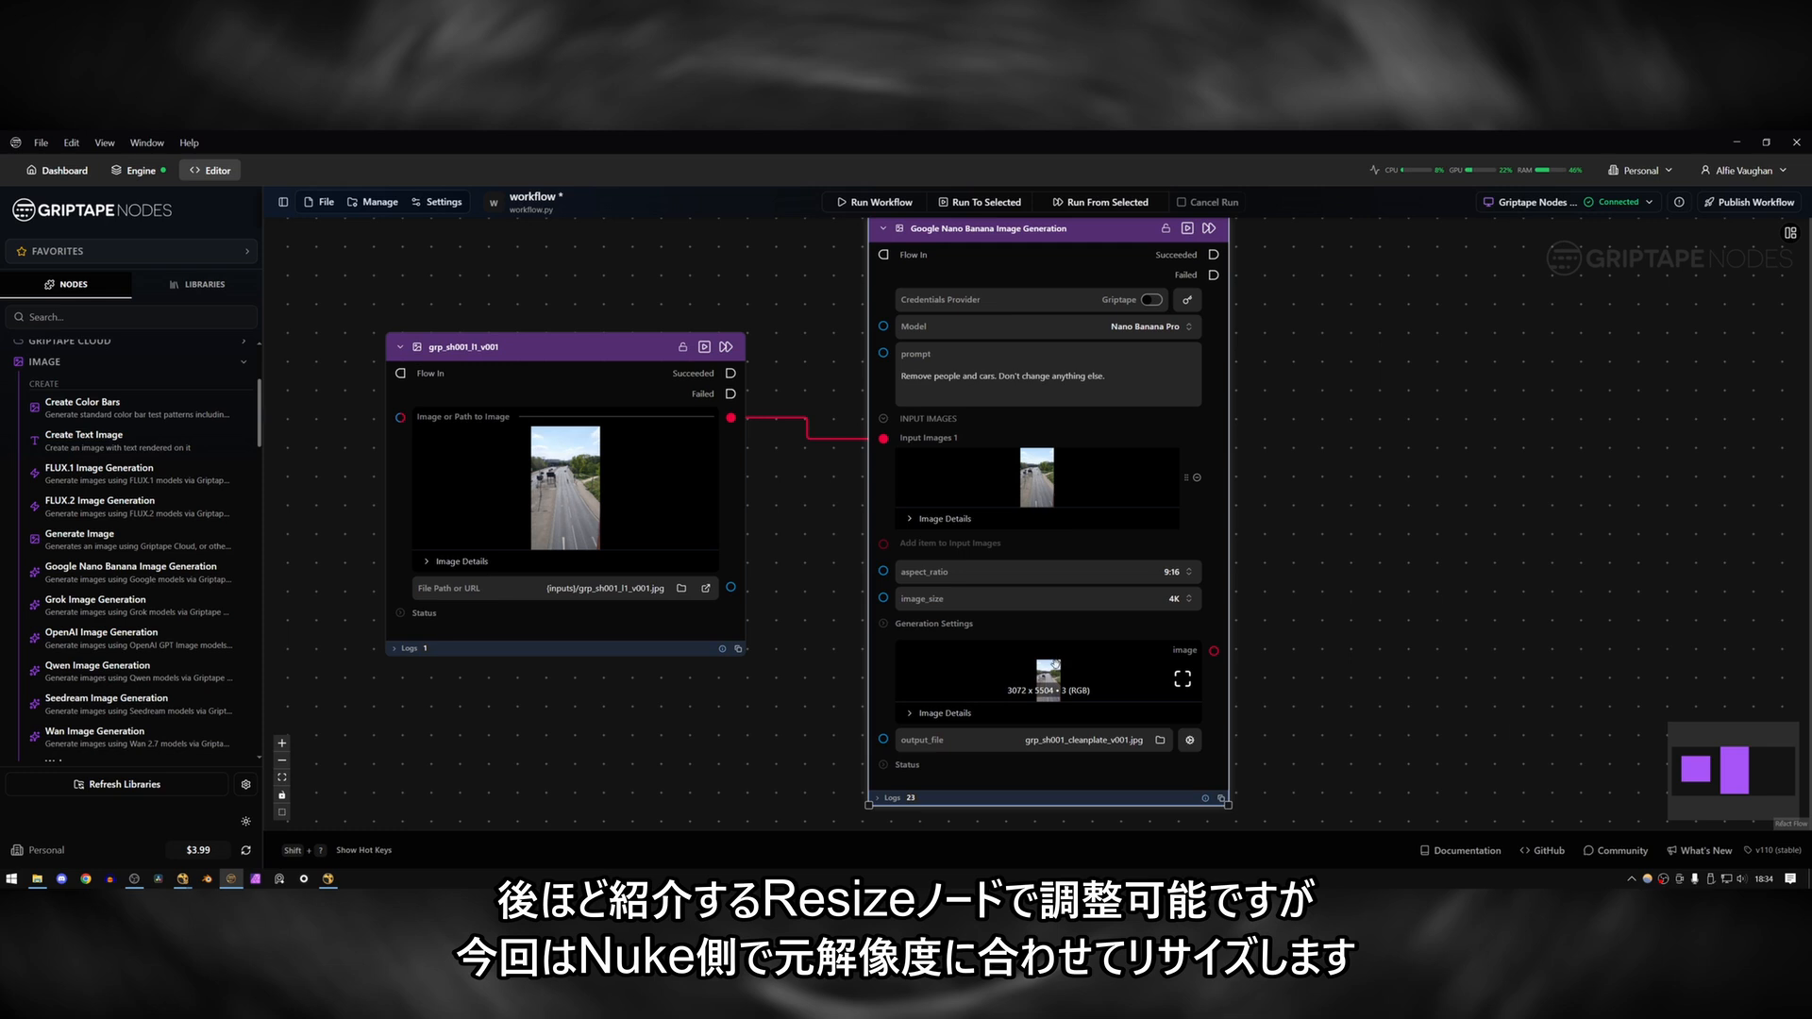
mouse_move(592, 498)
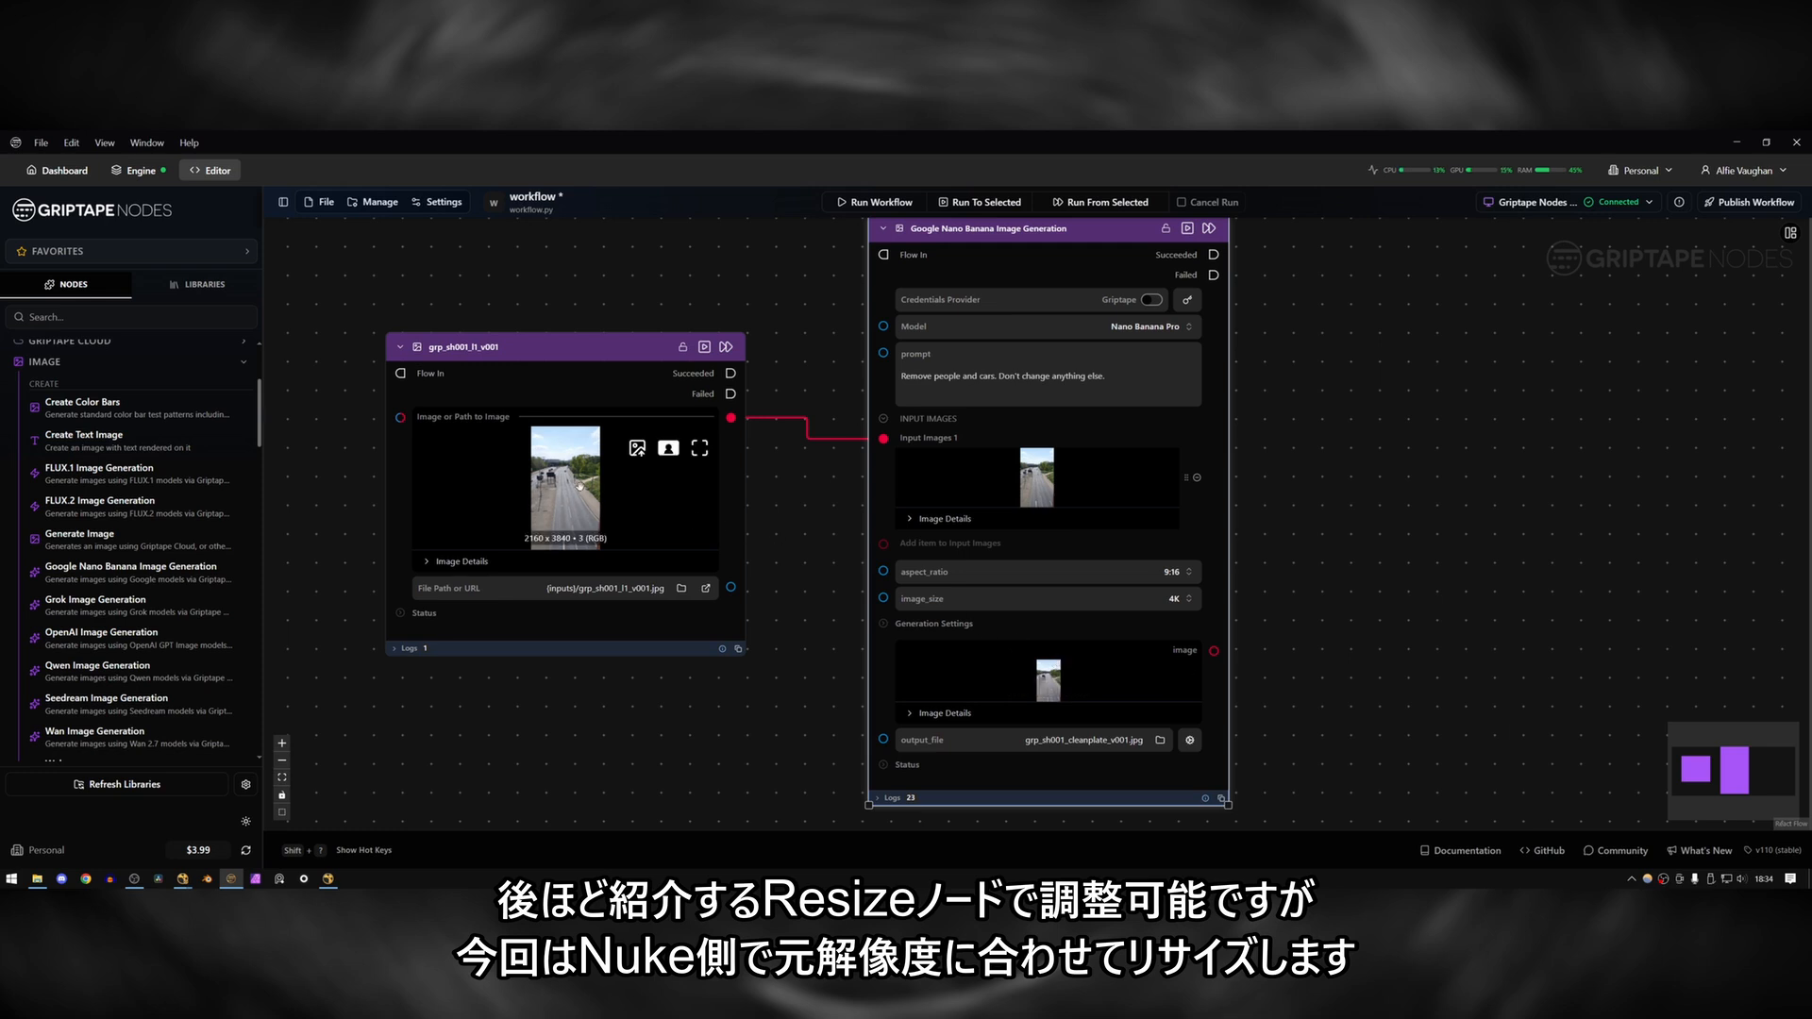
mouse_move(1121, 660)
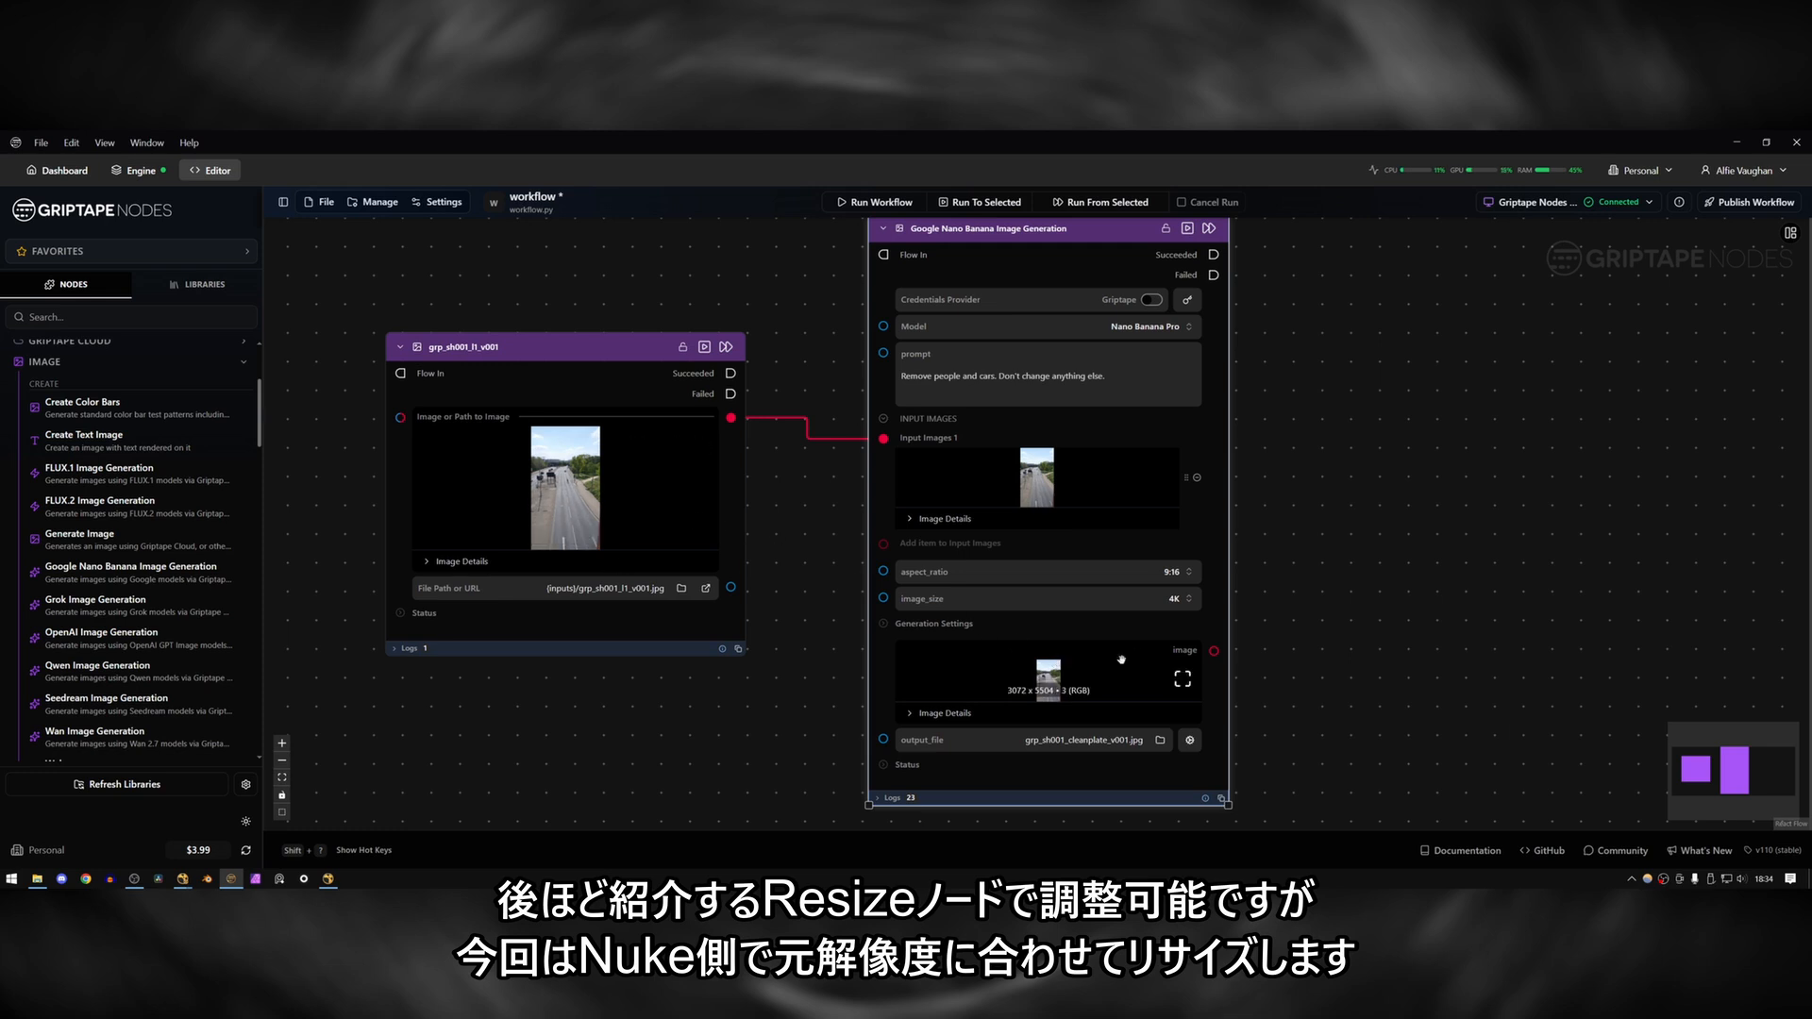
Switch to Nuke and set the input transform of the generated clean plate's Read node to Output - Rec.709.
click(325, 883)
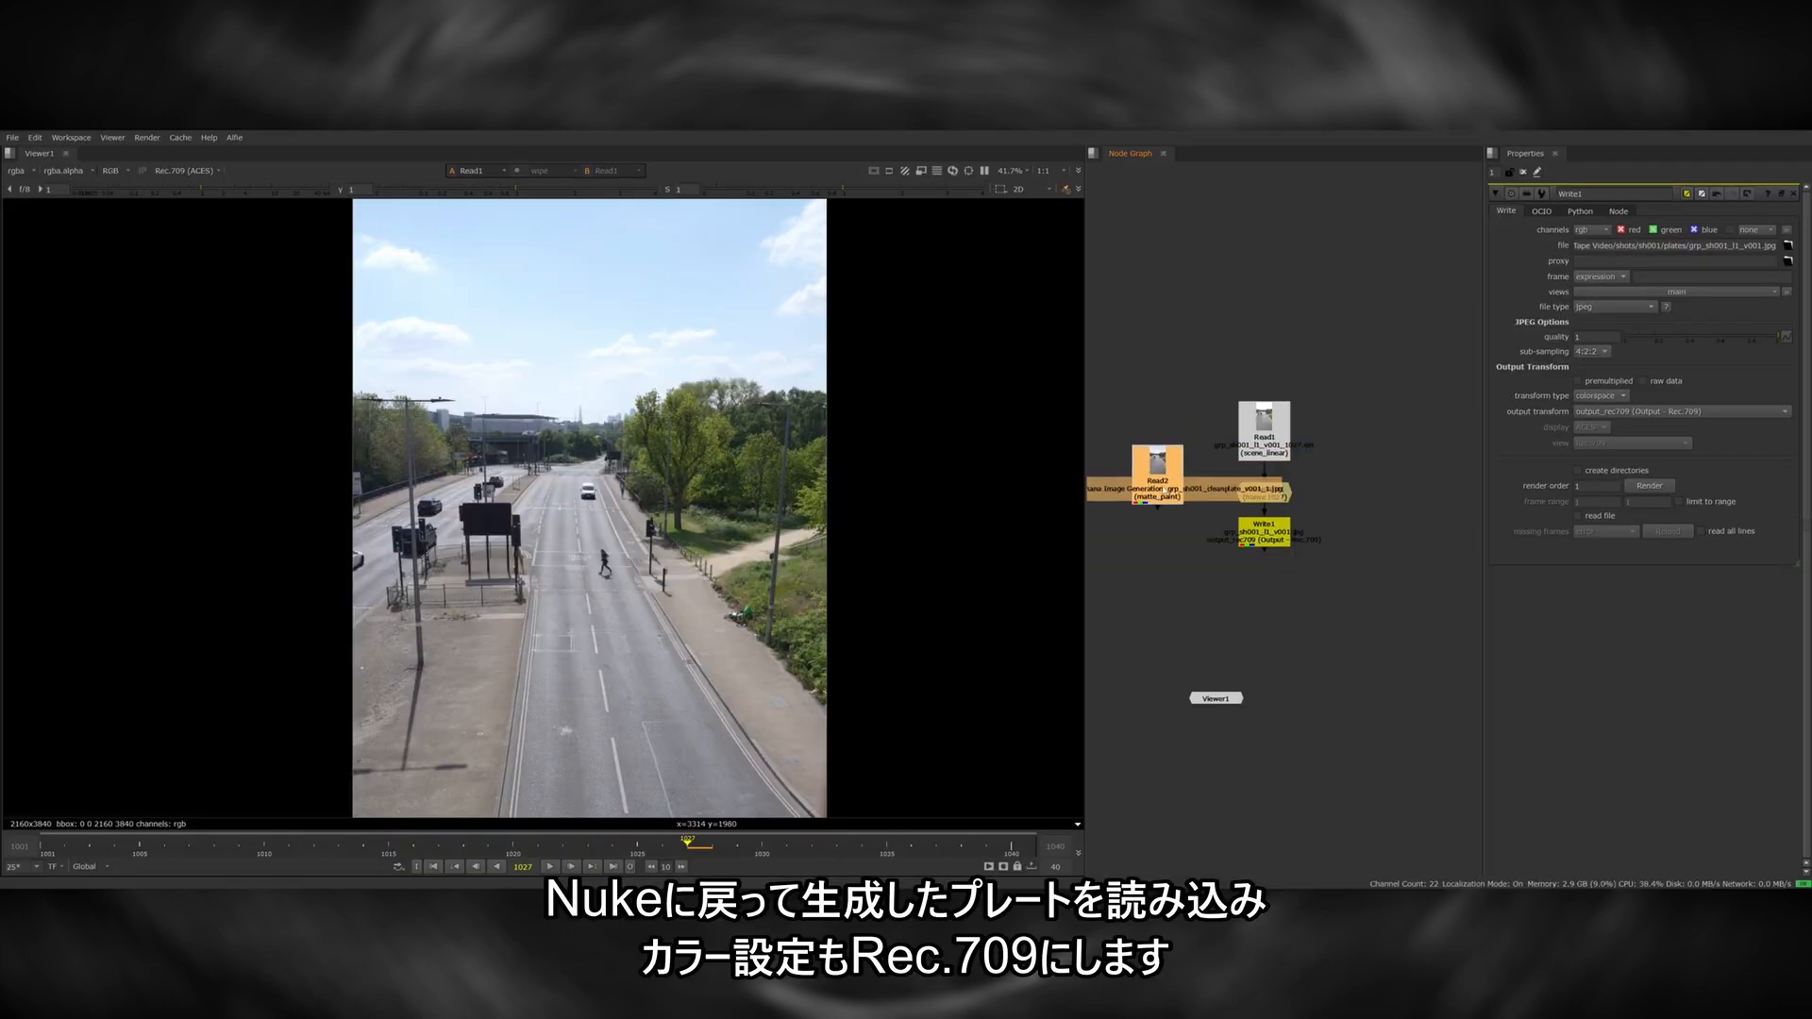
key(1)
double_click(1165, 491)
click(1595, 373)
click(1623, 416)
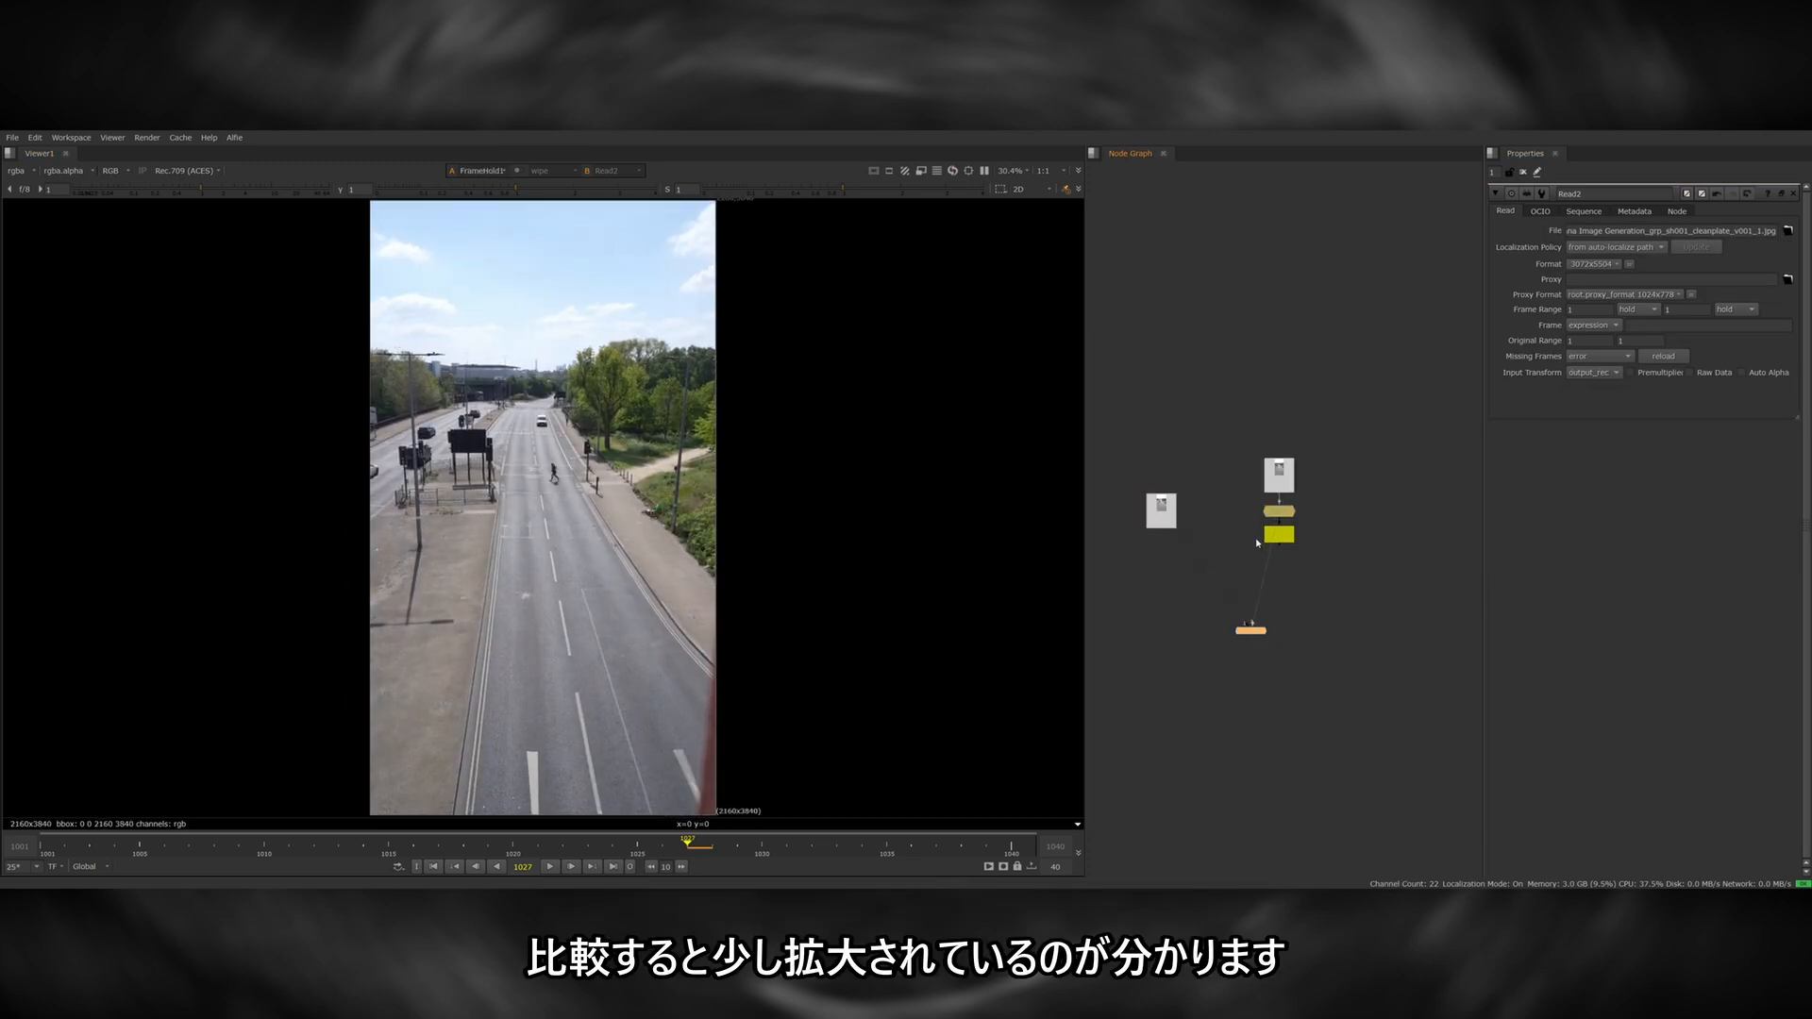
Compare the generated clean plate with the held original frame, checking scale and detail around the road.
key(1)
key(2)
key(1)
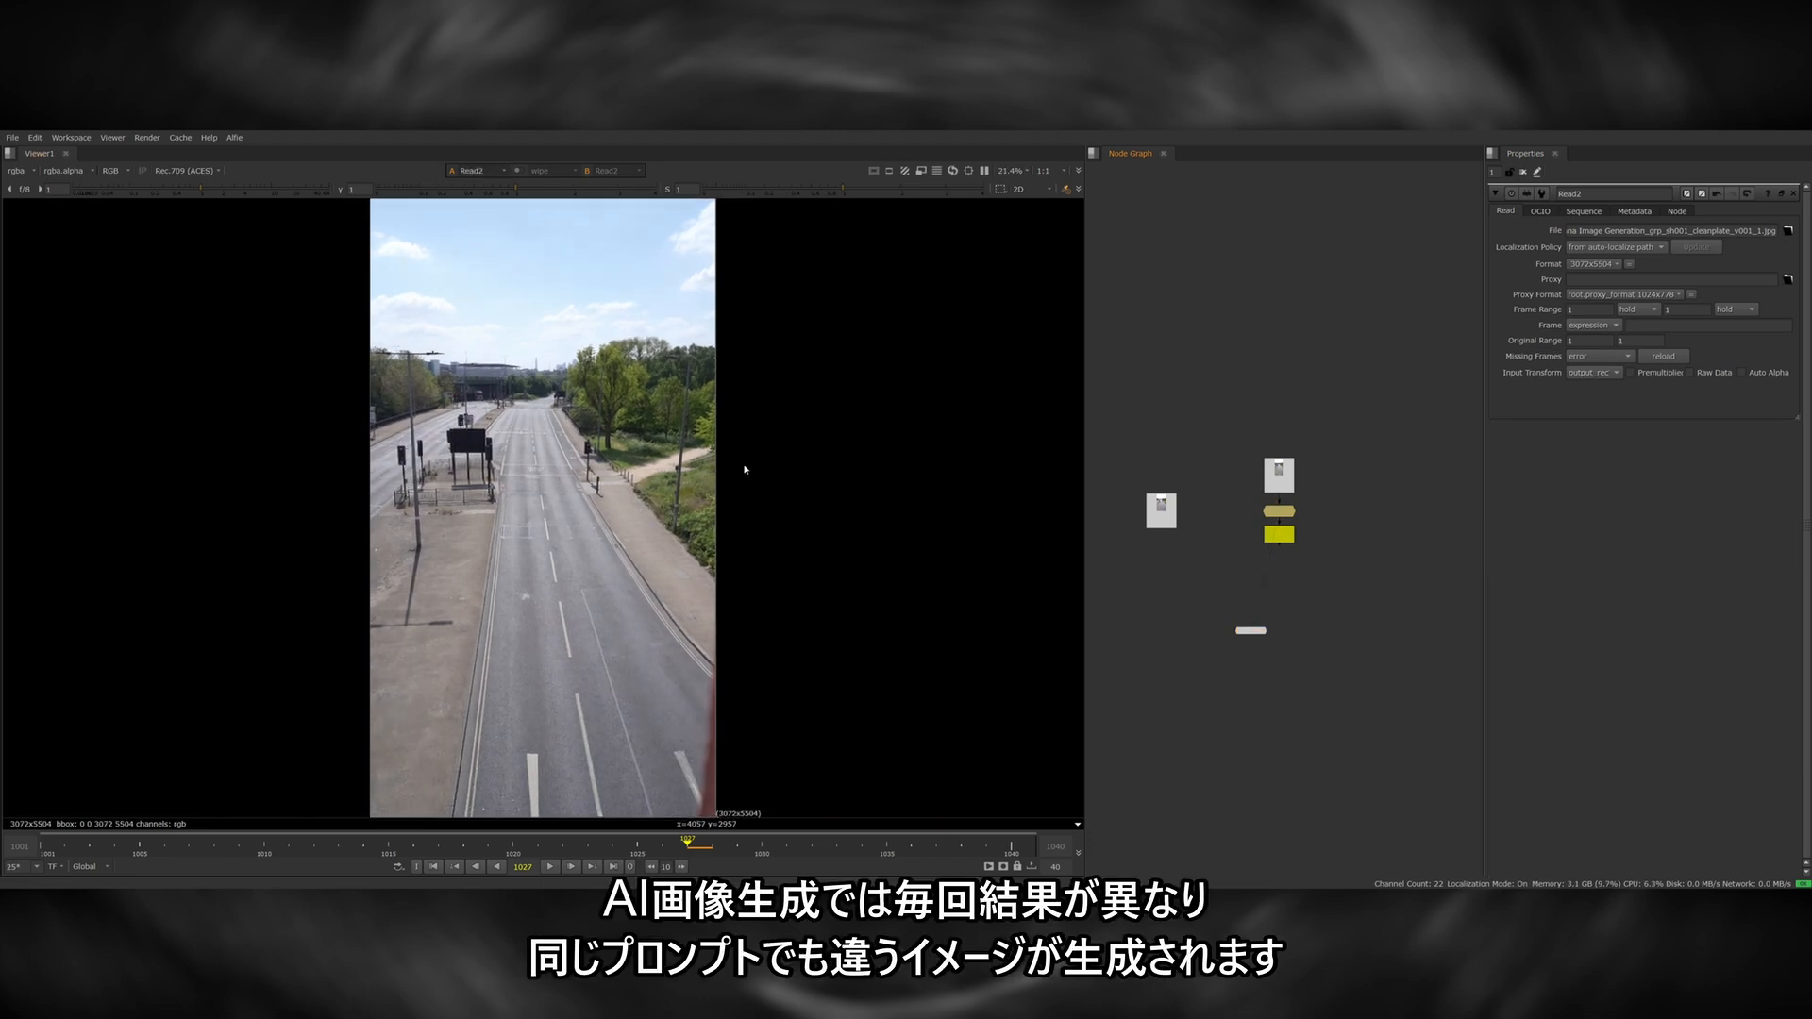
scroll(659, 465, up, 3)
middle_drag(646, 469, 846, 464)
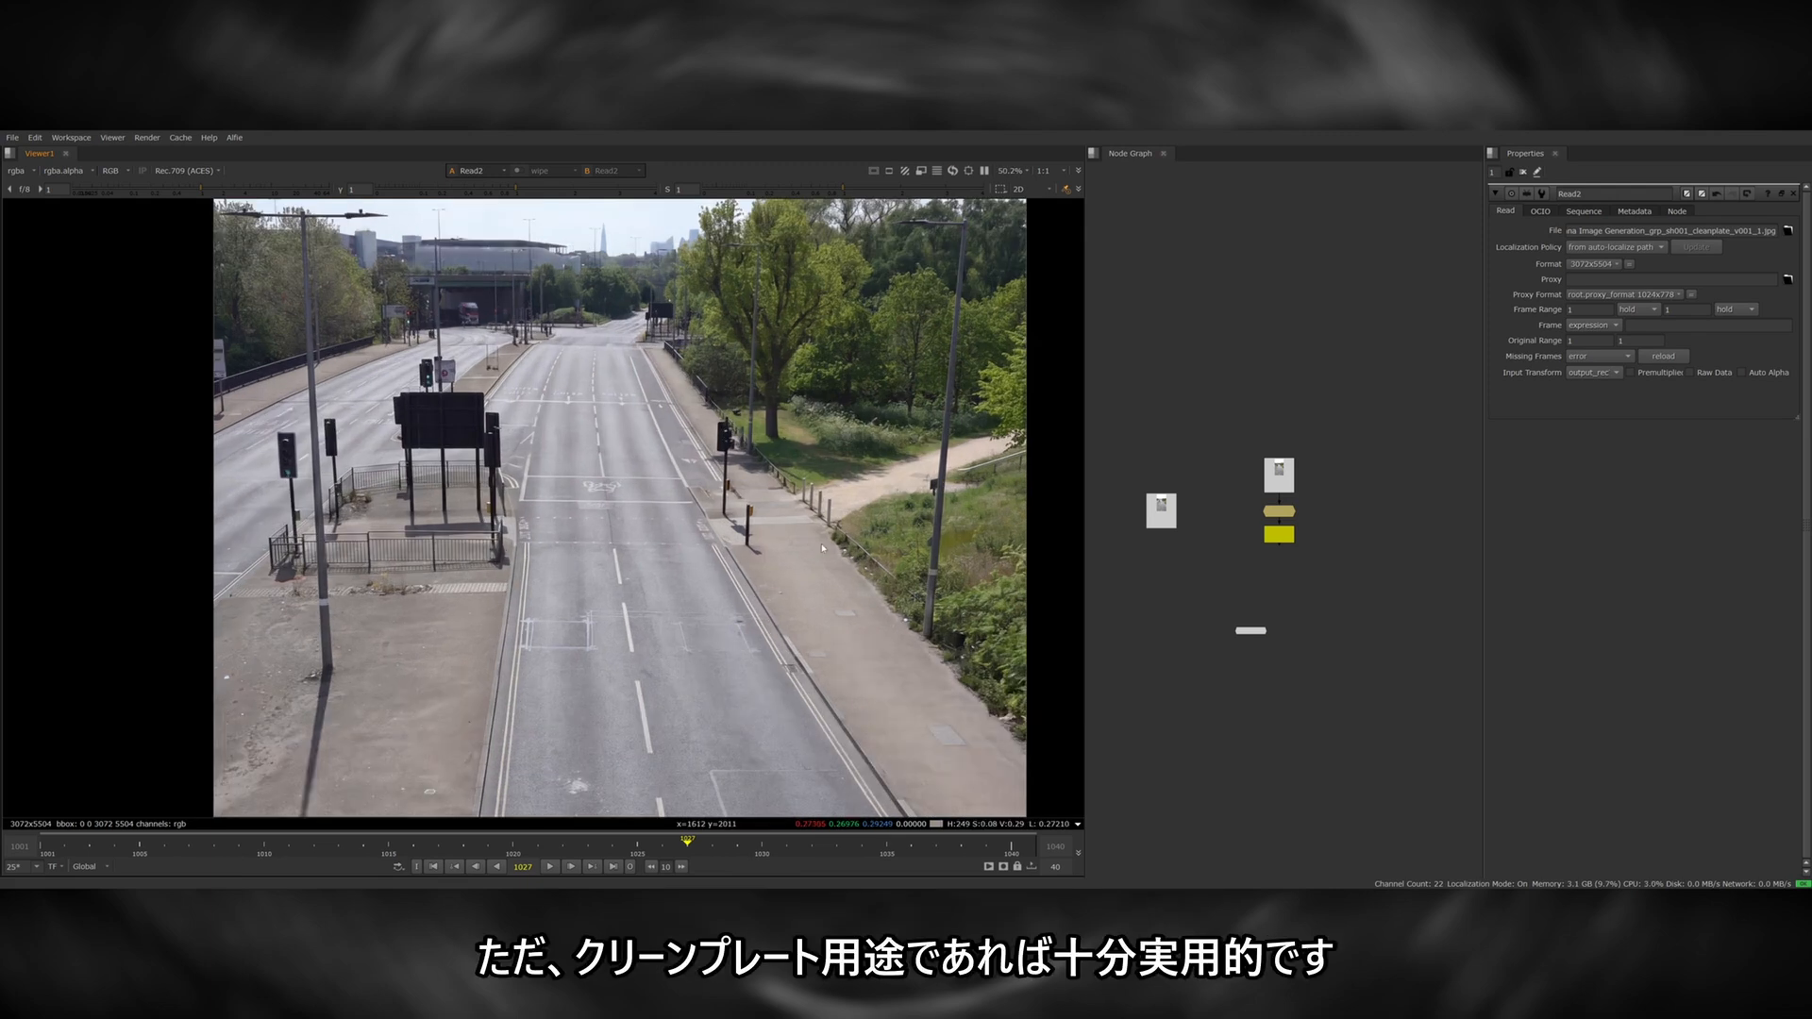
key(2)
key(1)
key(2)
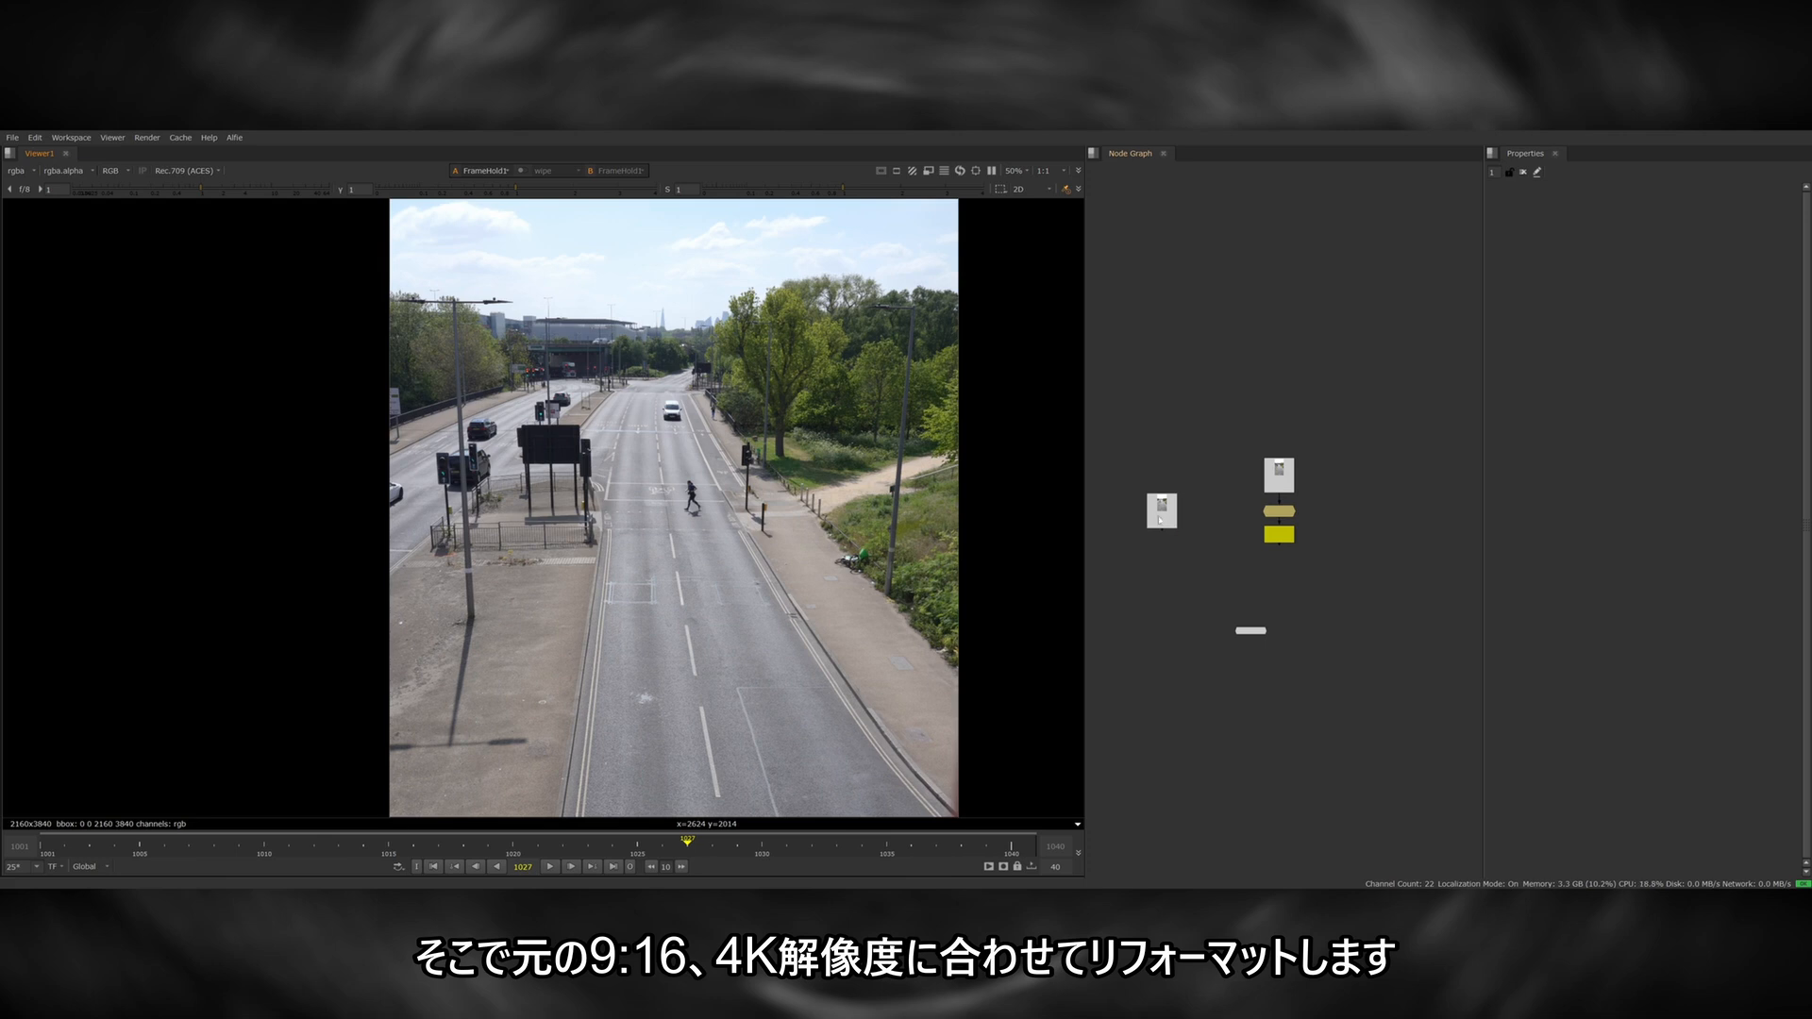
Add a Reformat node to the clean plate and set its output format to 2160x3840.
click(1161, 509)
key(1)
key(Tab)
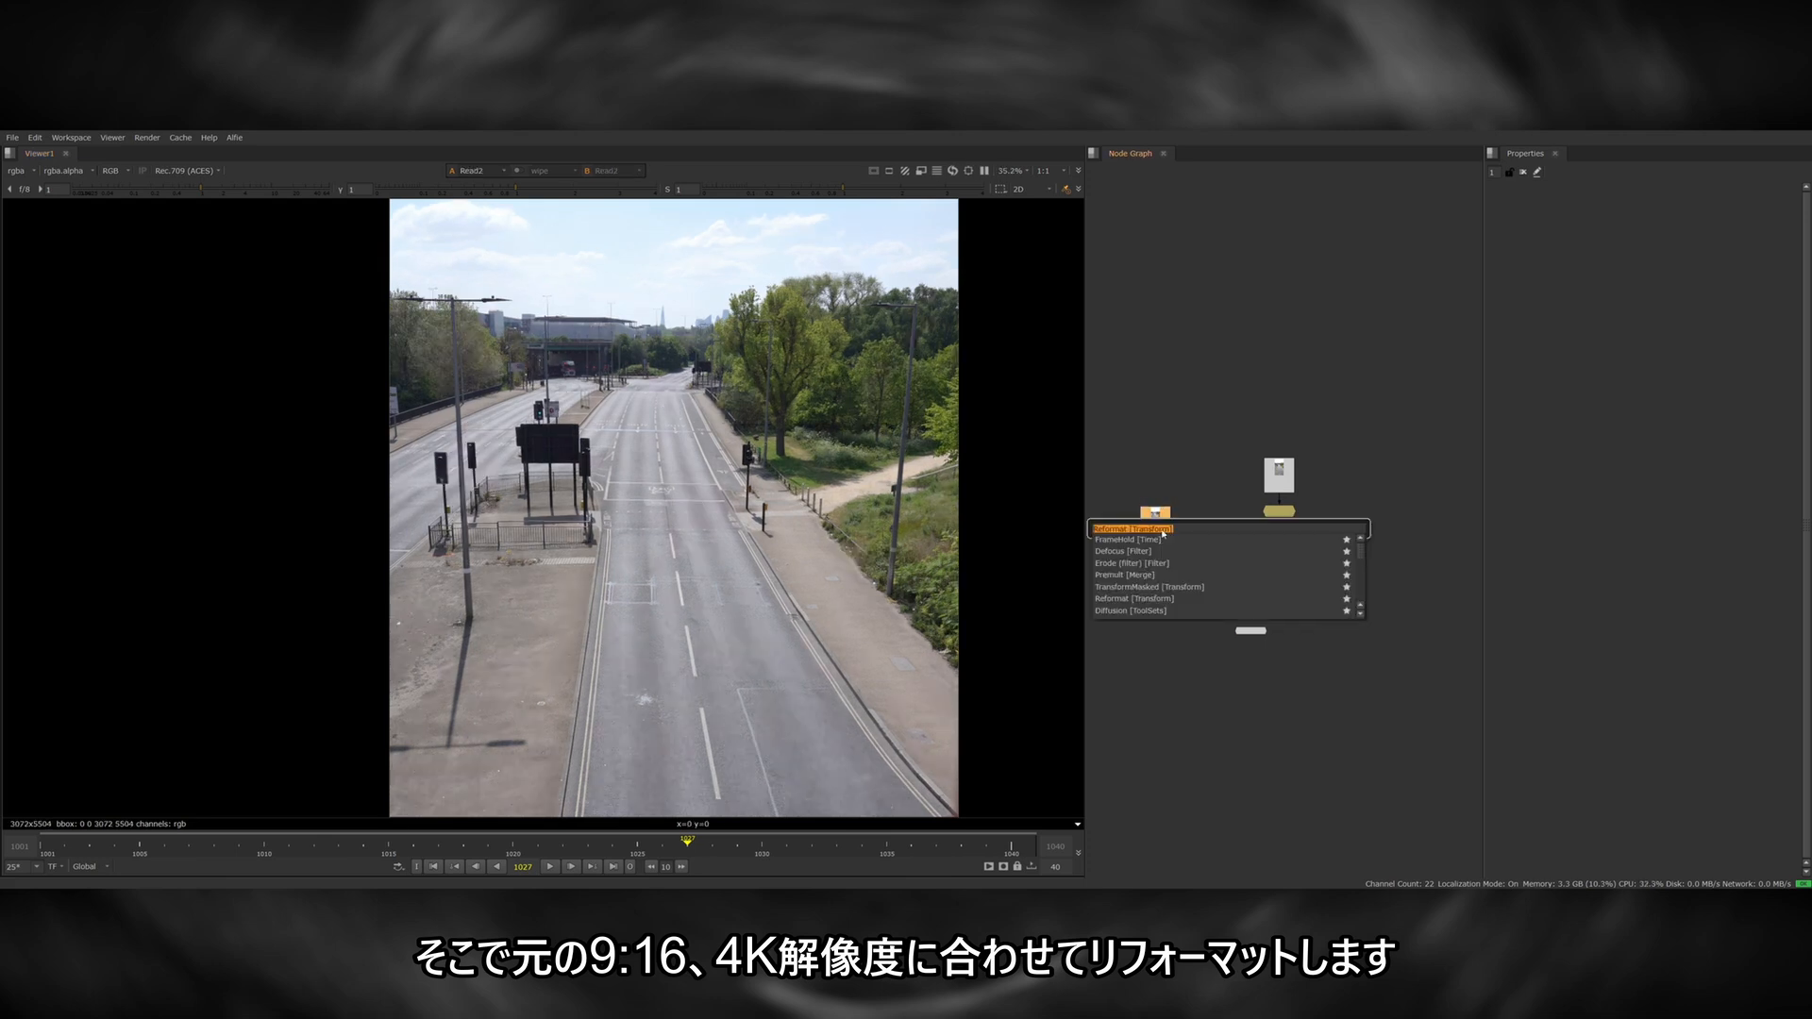
key(Return)
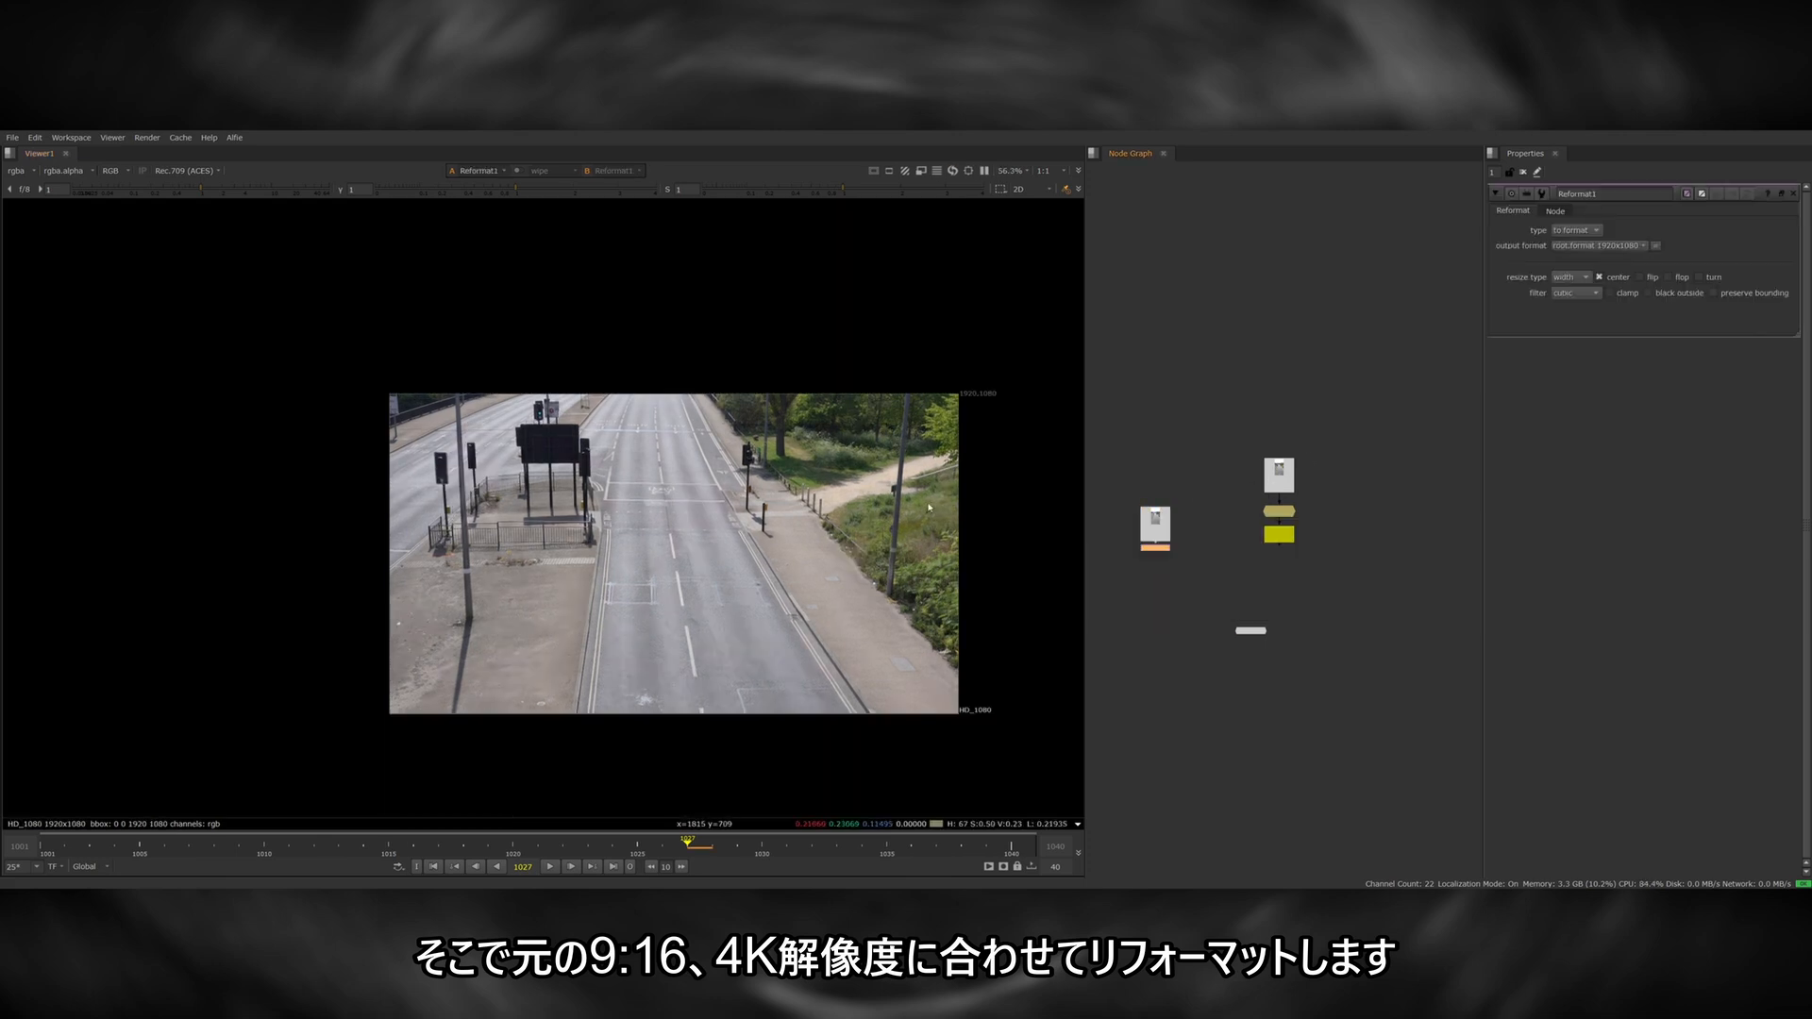
scroll(930, 508, down, 2)
click(1598, 245)
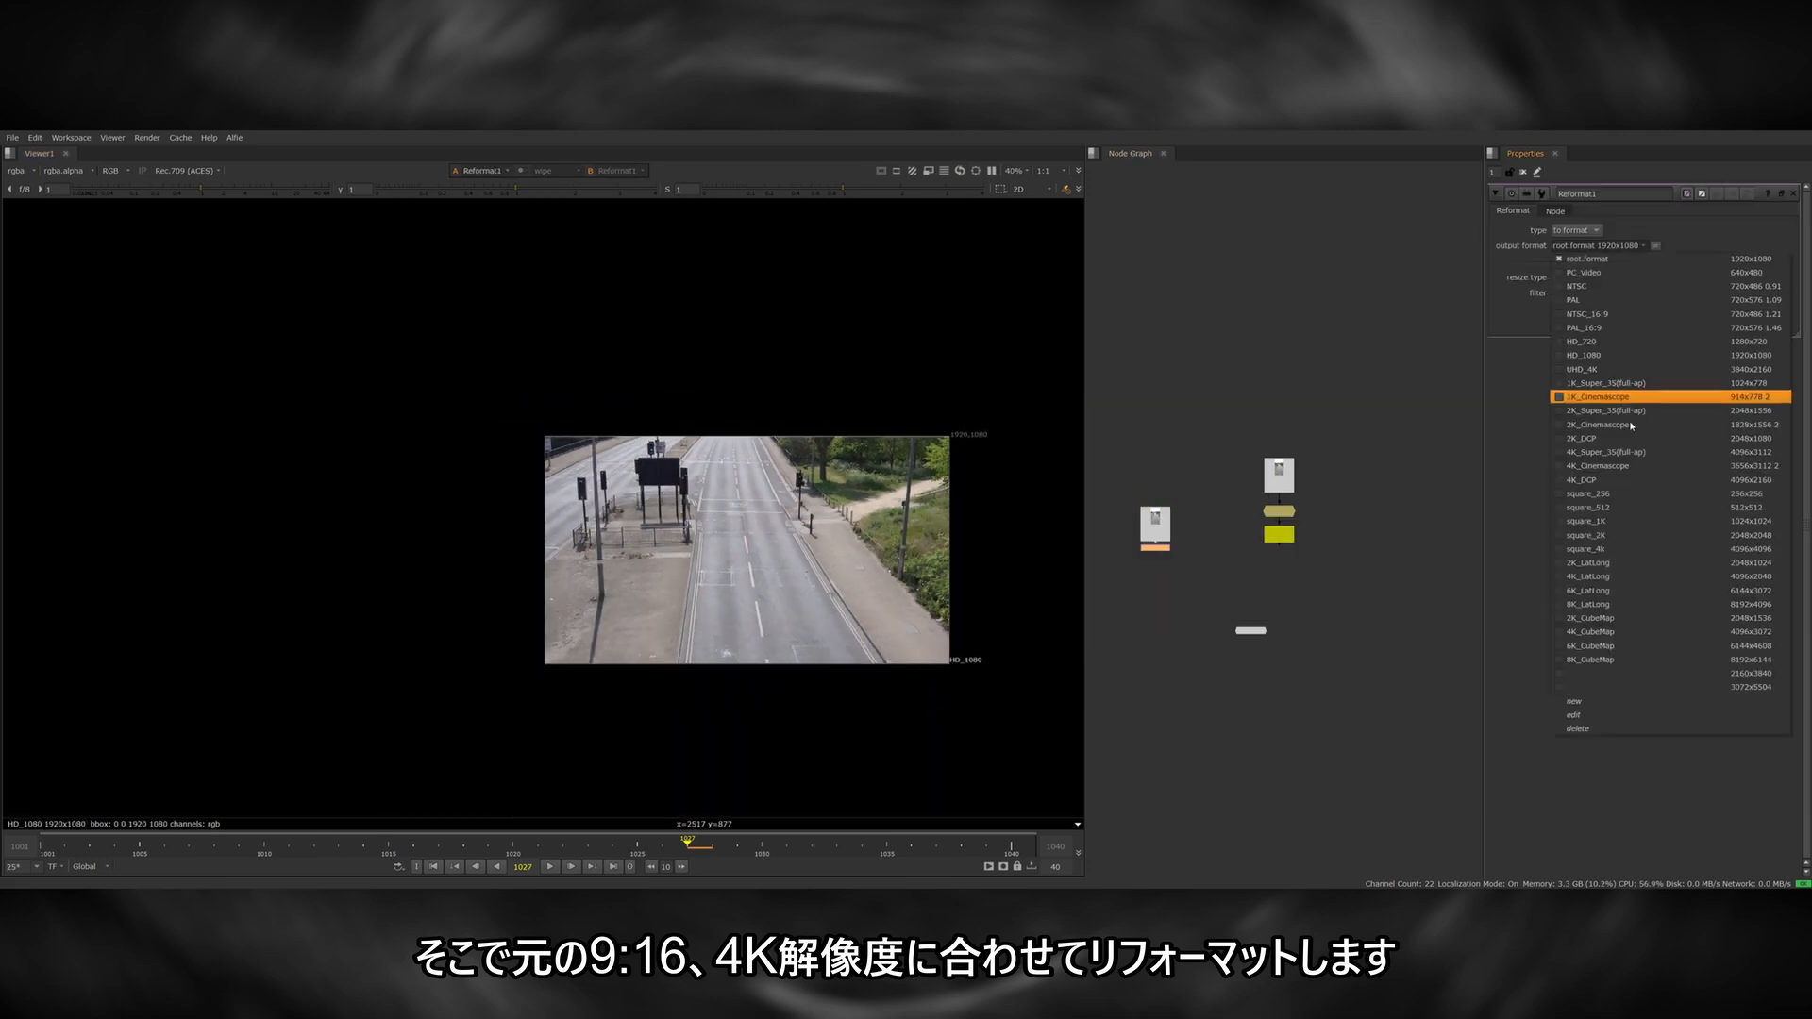
click(1635, 674)
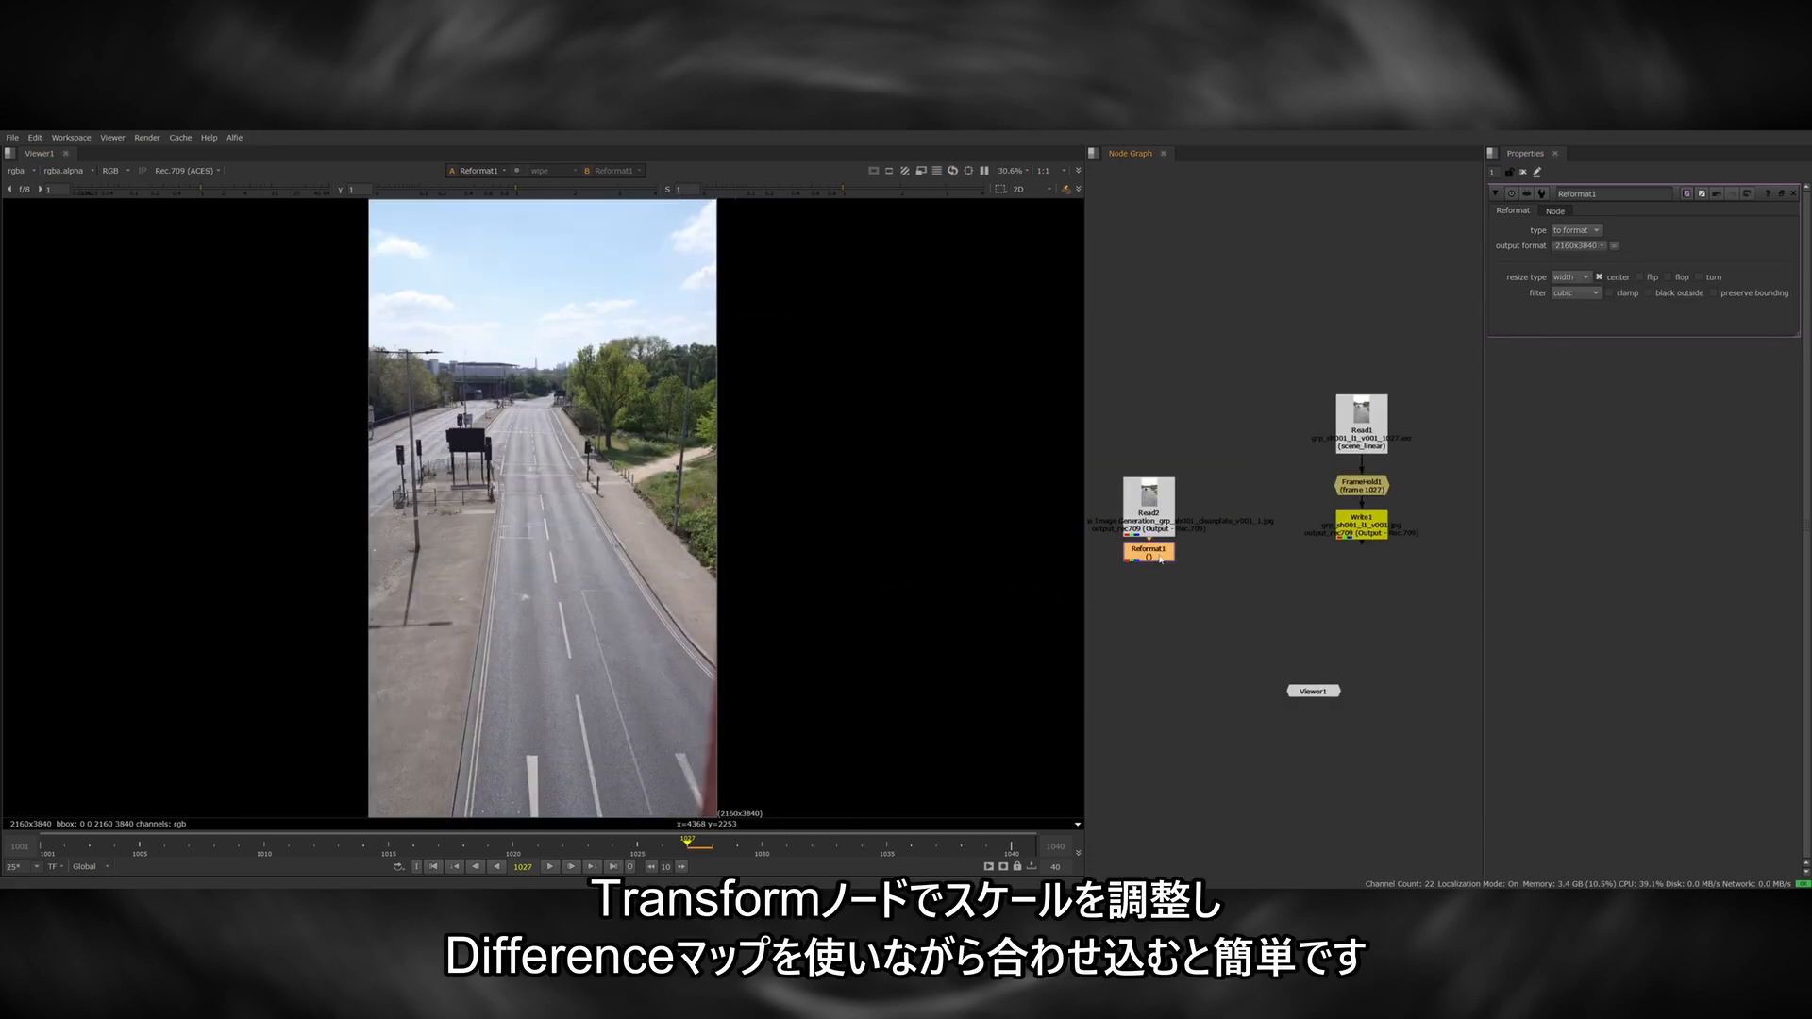
Add a Transform below the Reformat and align the clean plate to the held original frame using a Difference node's alpha.
key(t)
key(Tab)
text(diffe)
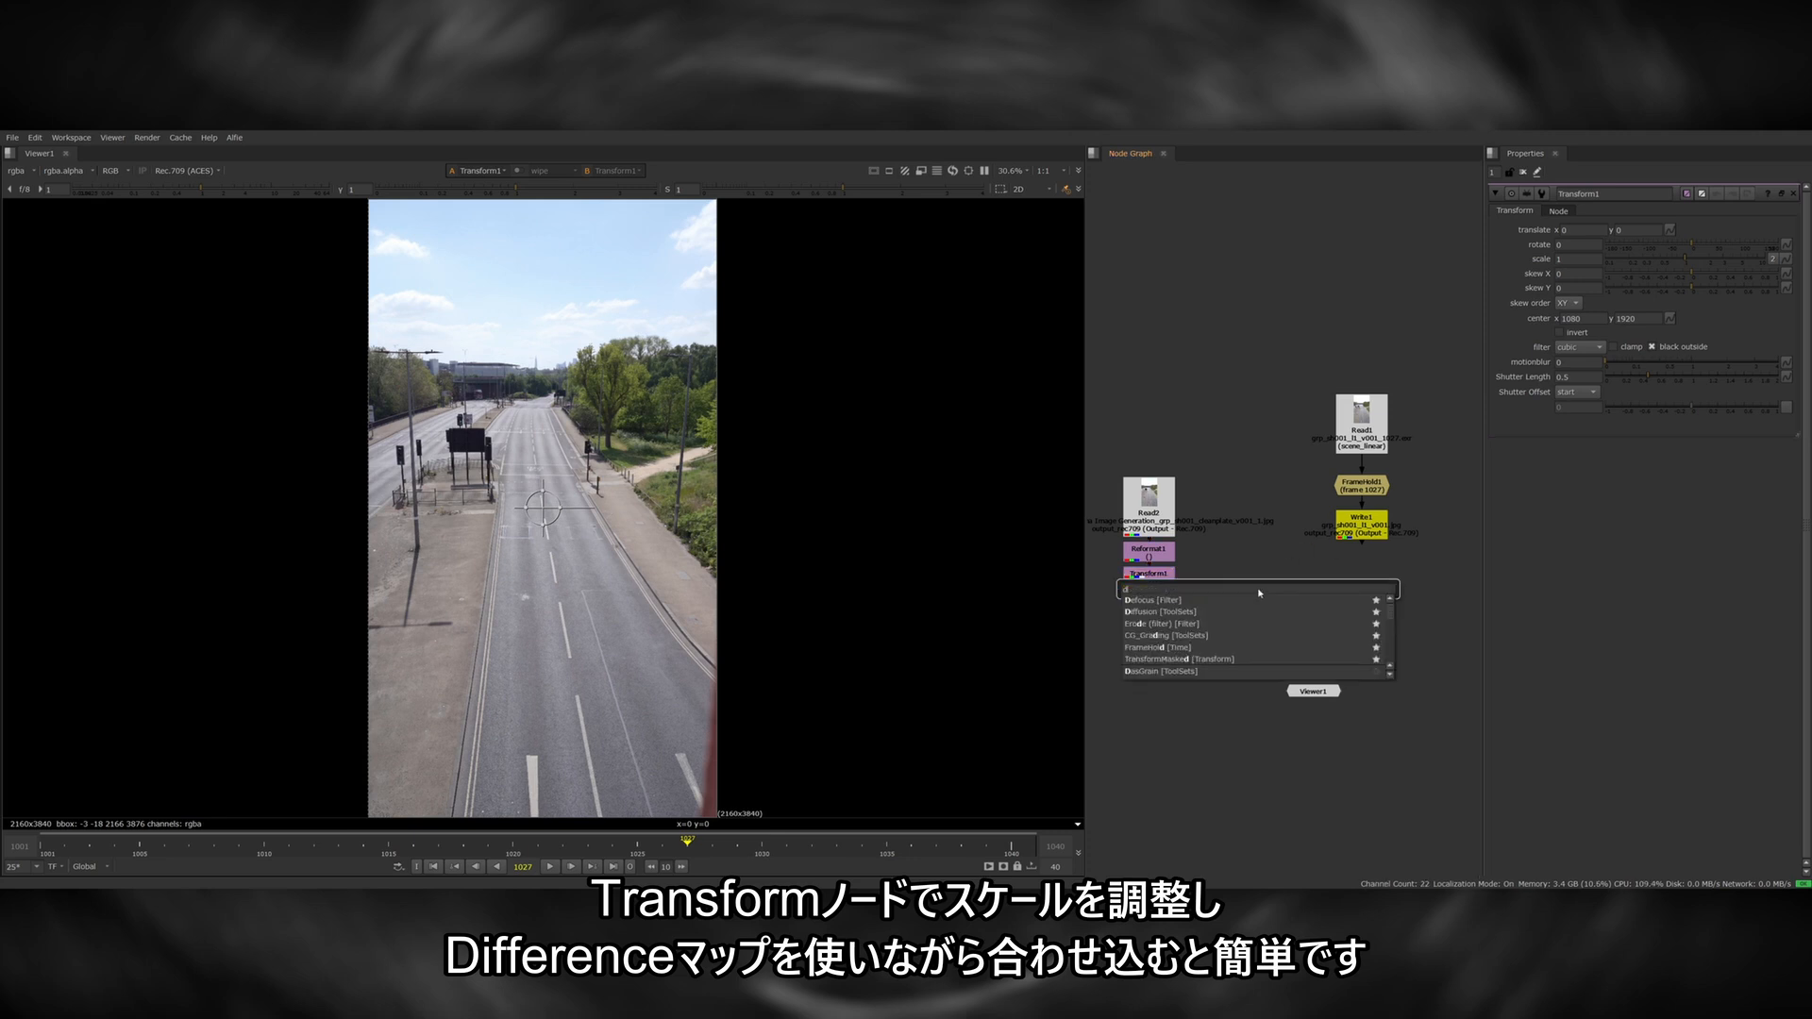
key(Return)
drag(1306, 570, 1151, 574)
drag(1303, 601, 1252, 640)
key(1)
key(a)
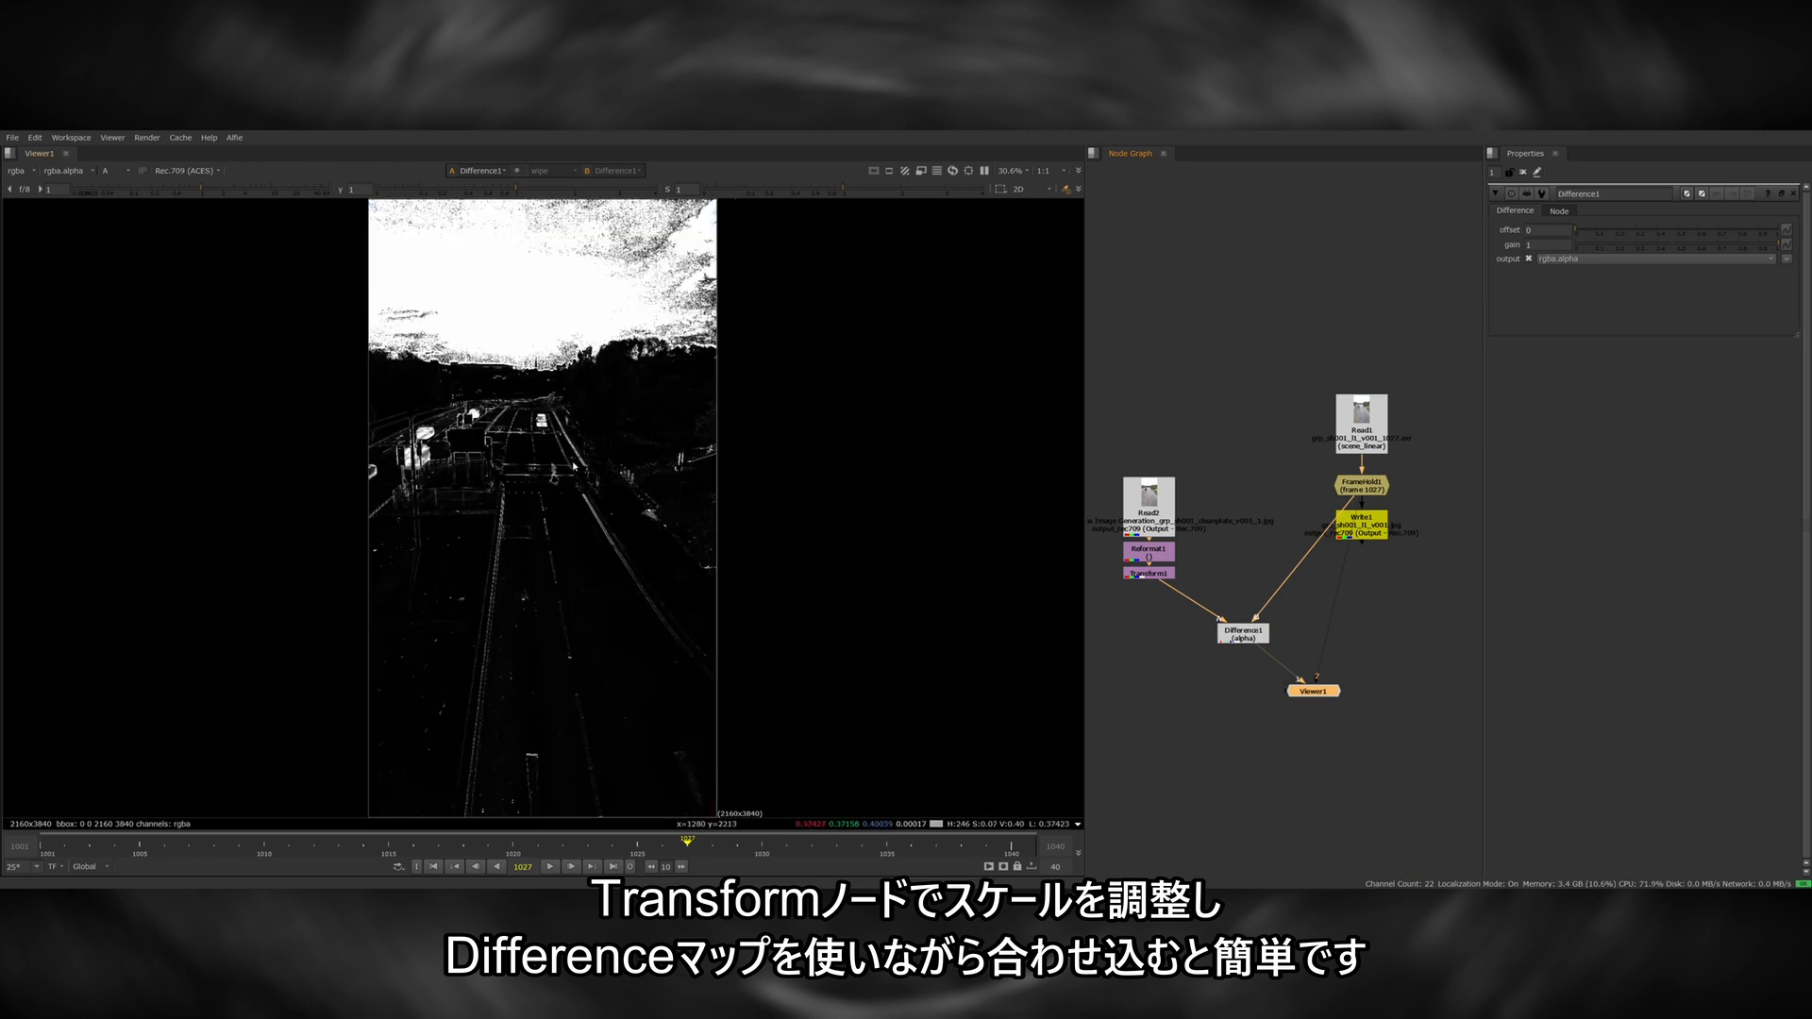
scroll(522, 470, up, 10)
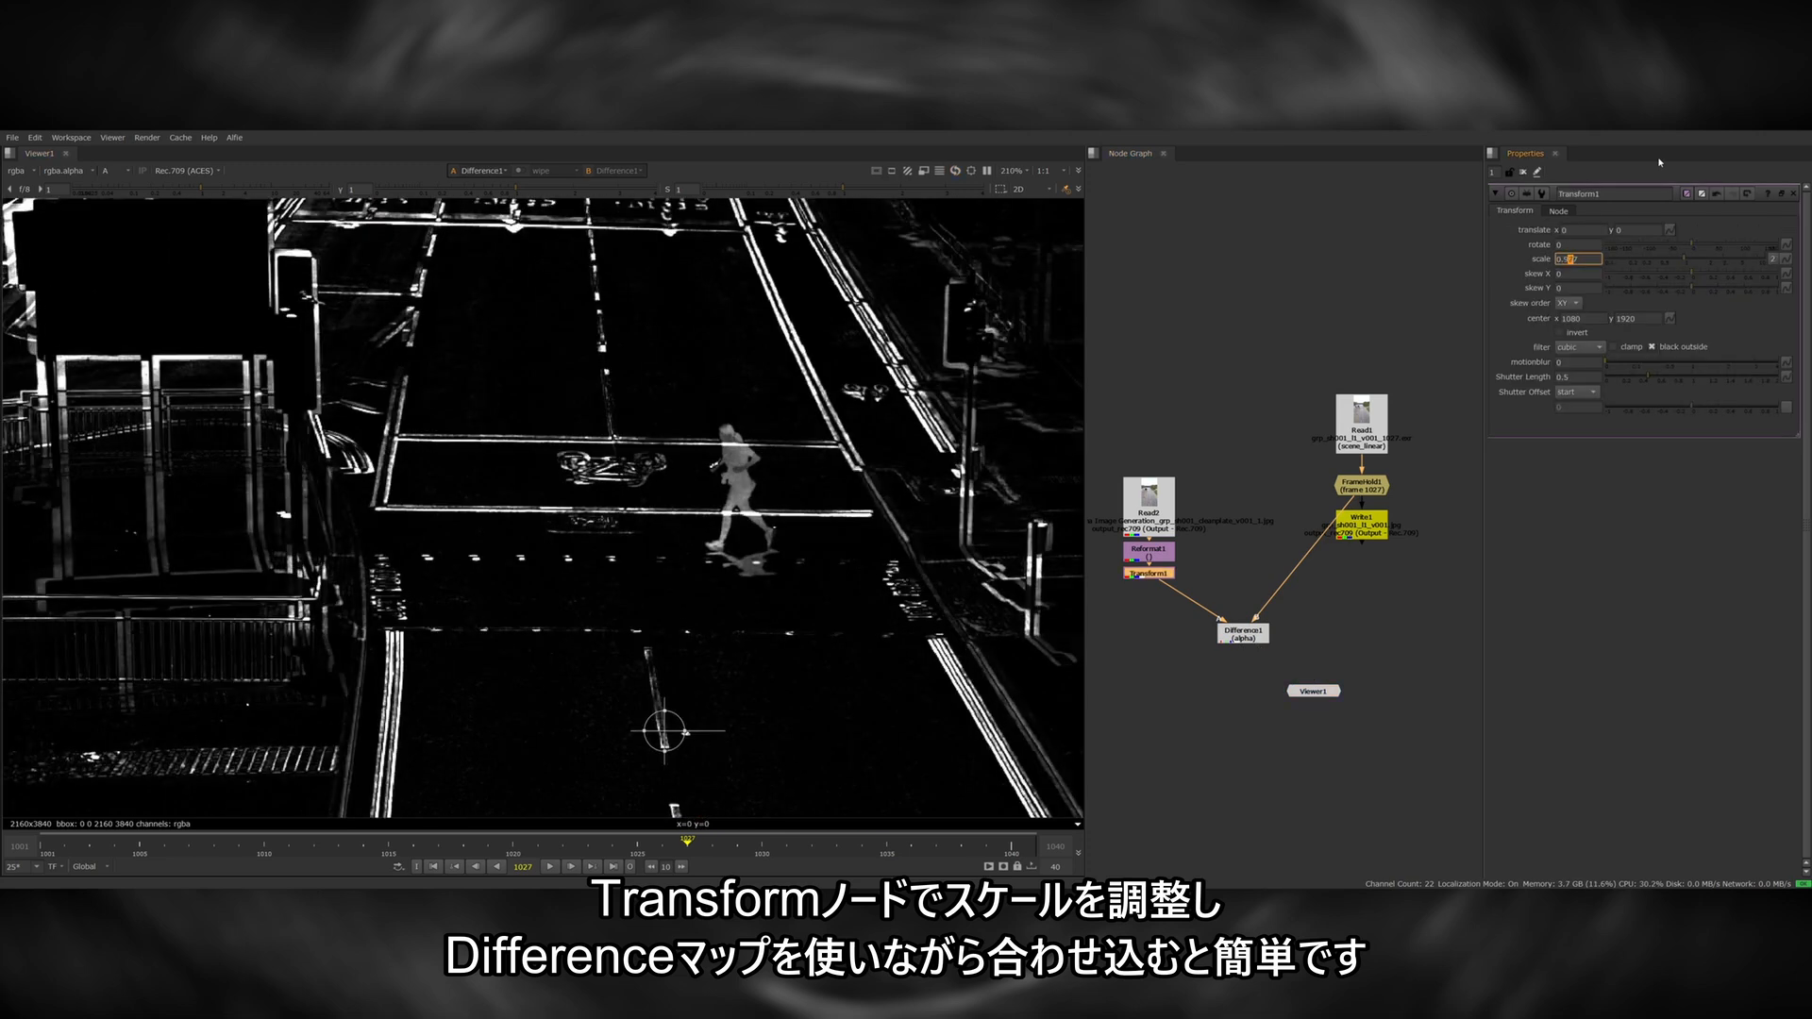
key(Up)
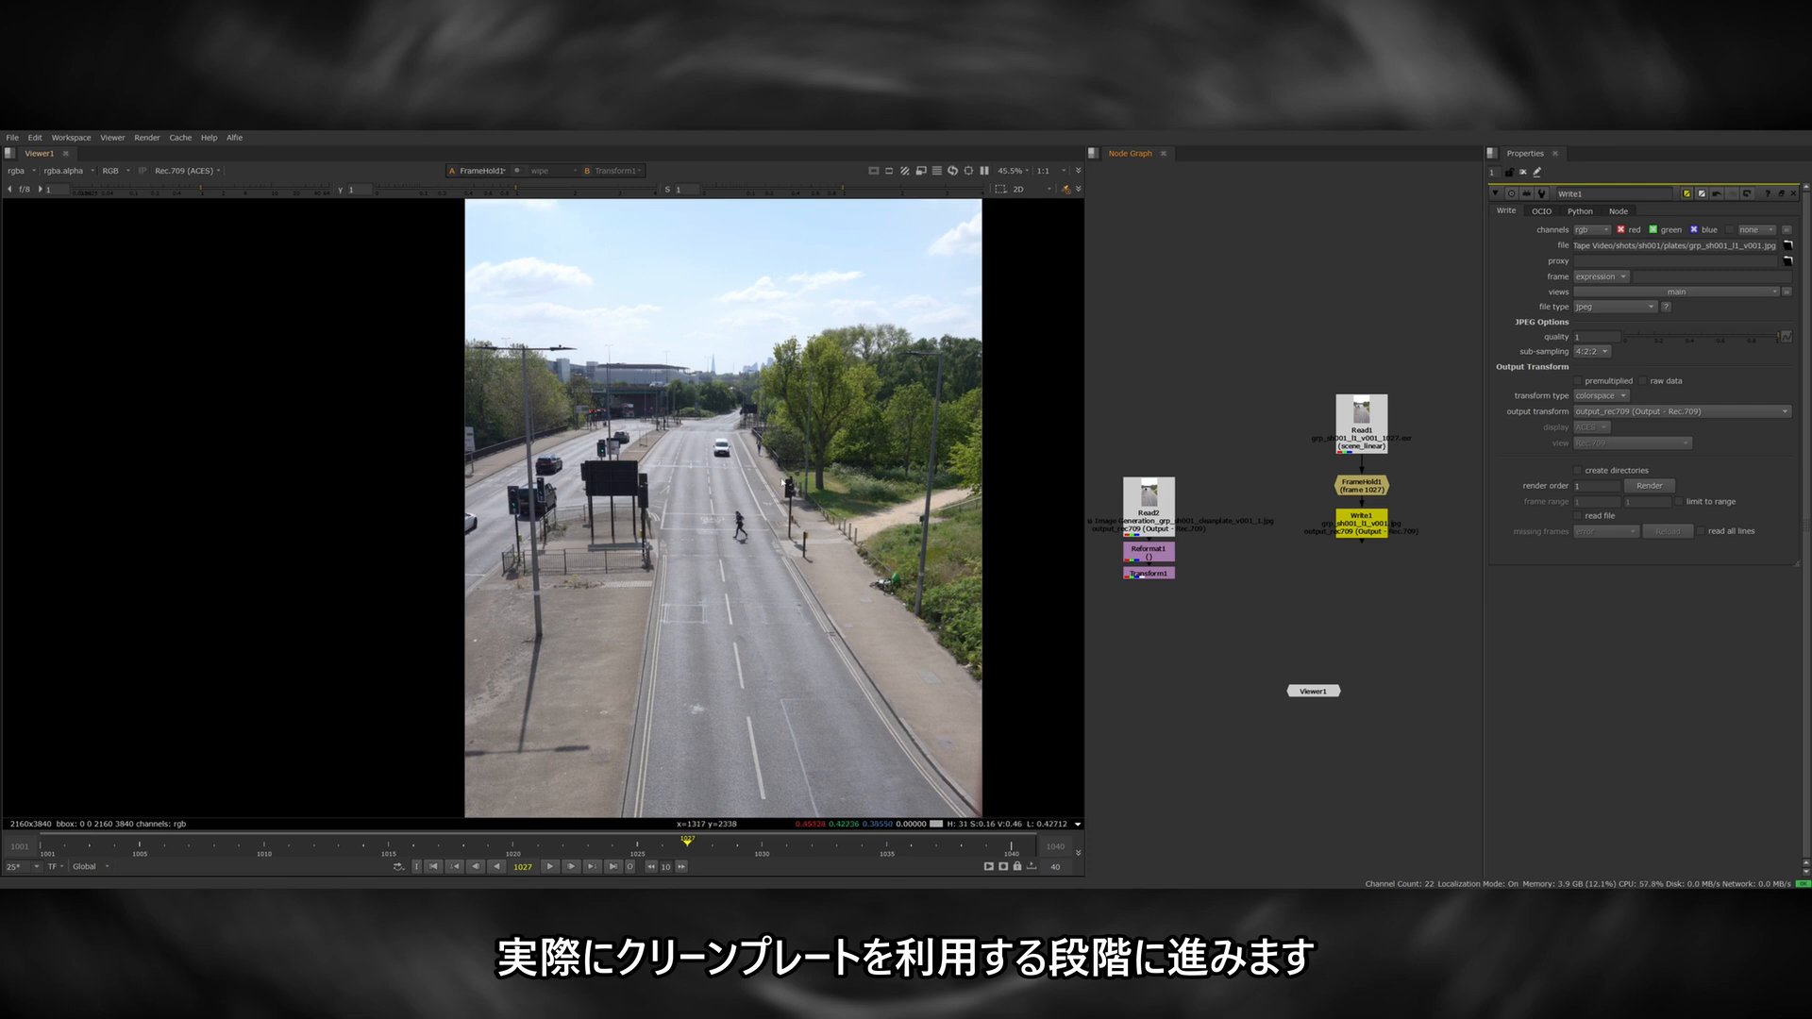
Compare the original plate with the transformed clean plate around the running woman and the cars.
scroll(746, 505, up, 3)
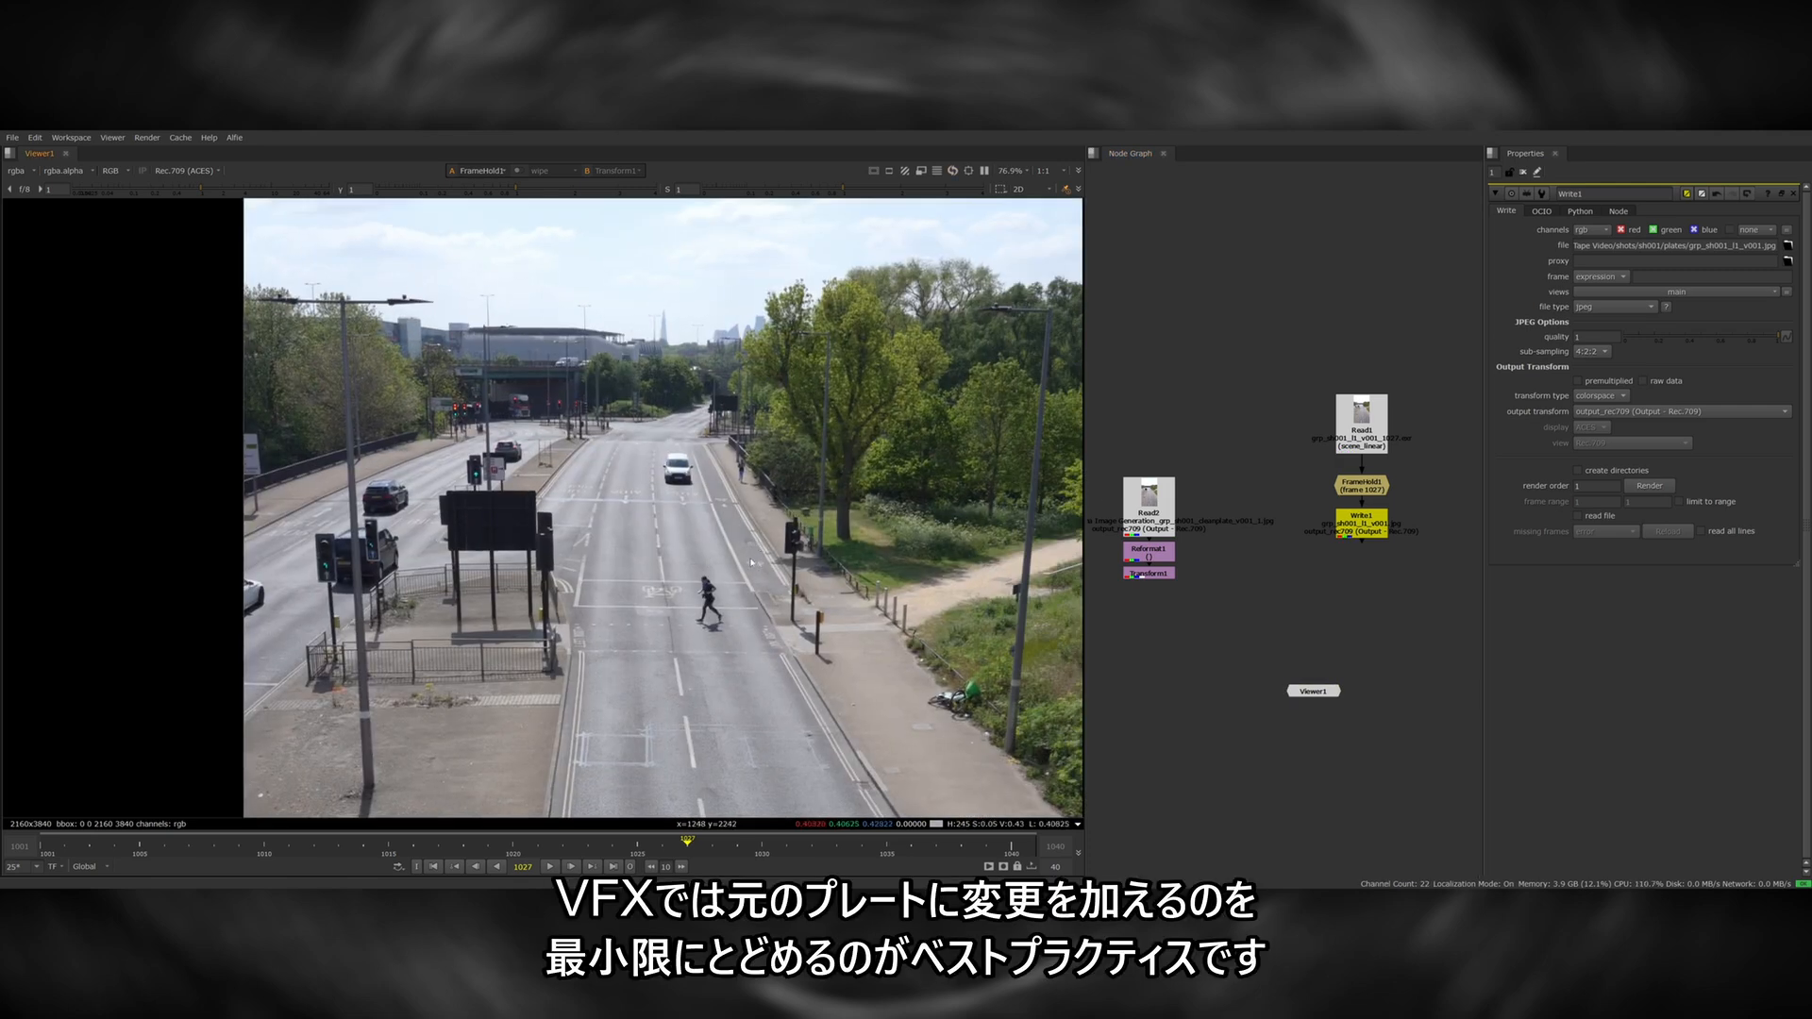
click(1362, 425)
key(1)
click(1149, 498)
click(1150, 573)
key(1)
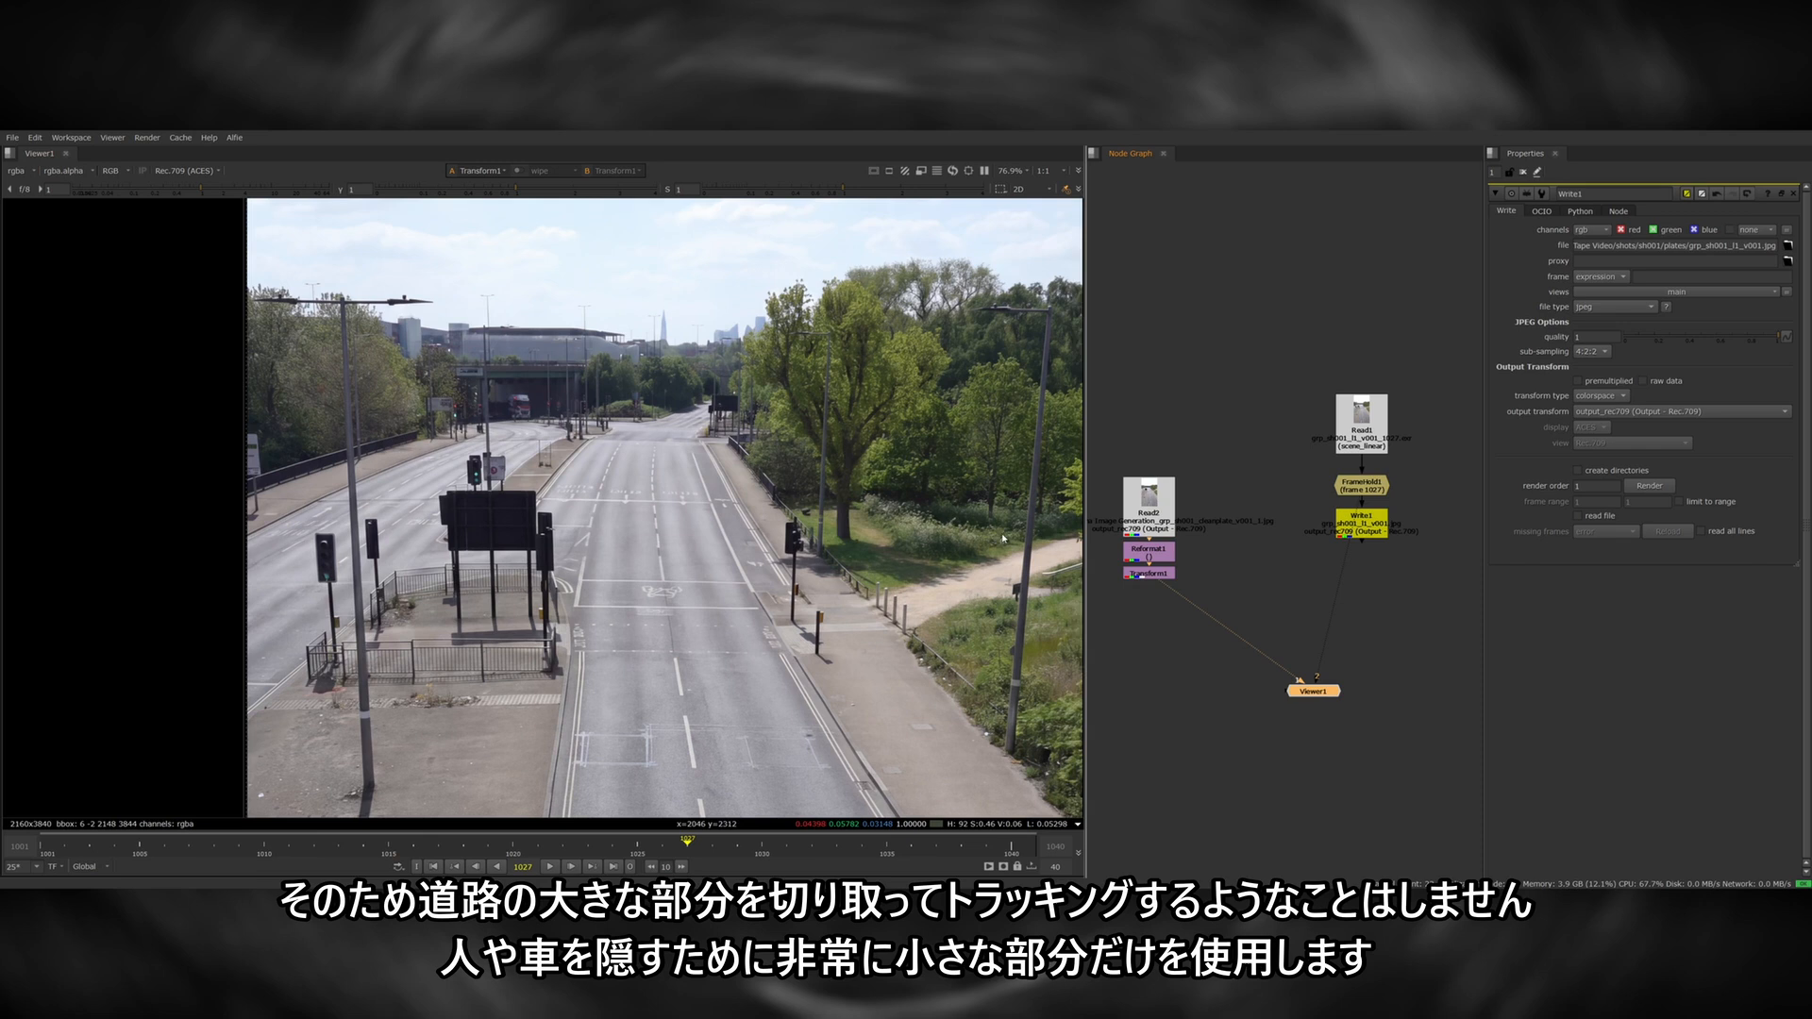
click(1362, 425)
key(1)
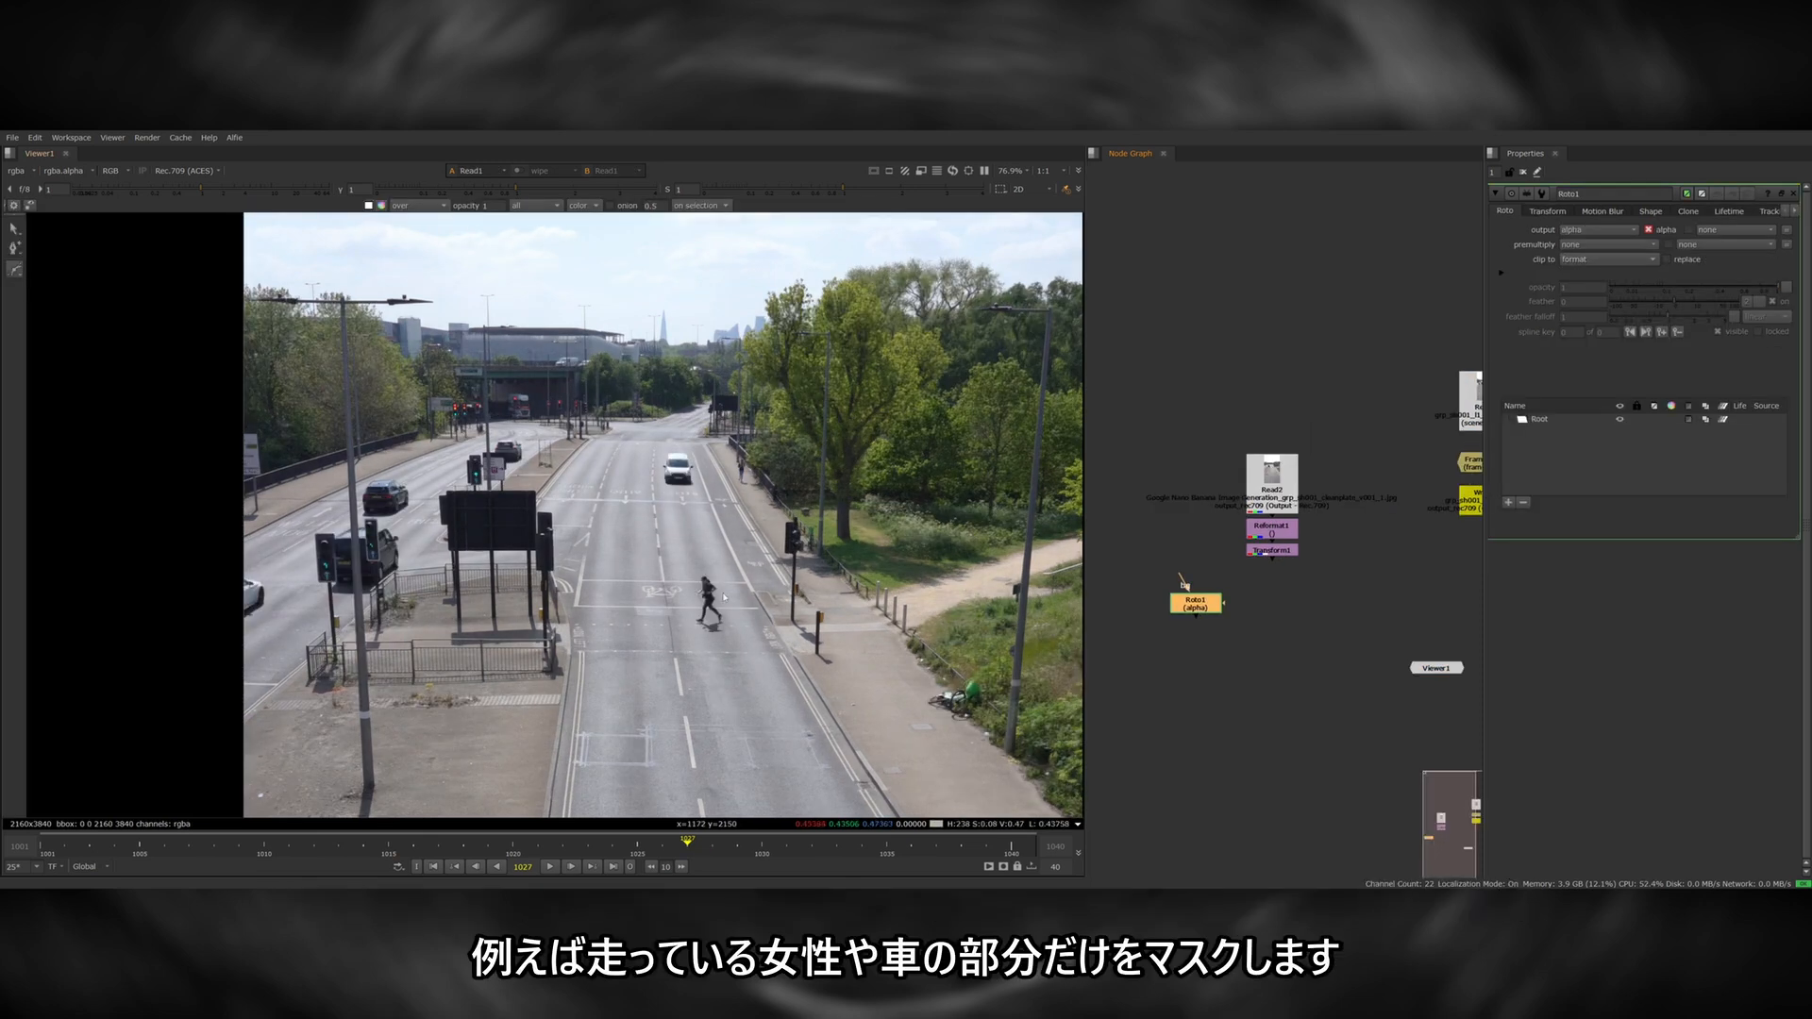
Draw Roto shapes around the running woman, the white car on the road and the pedestrian beside it.
click(706, 570)
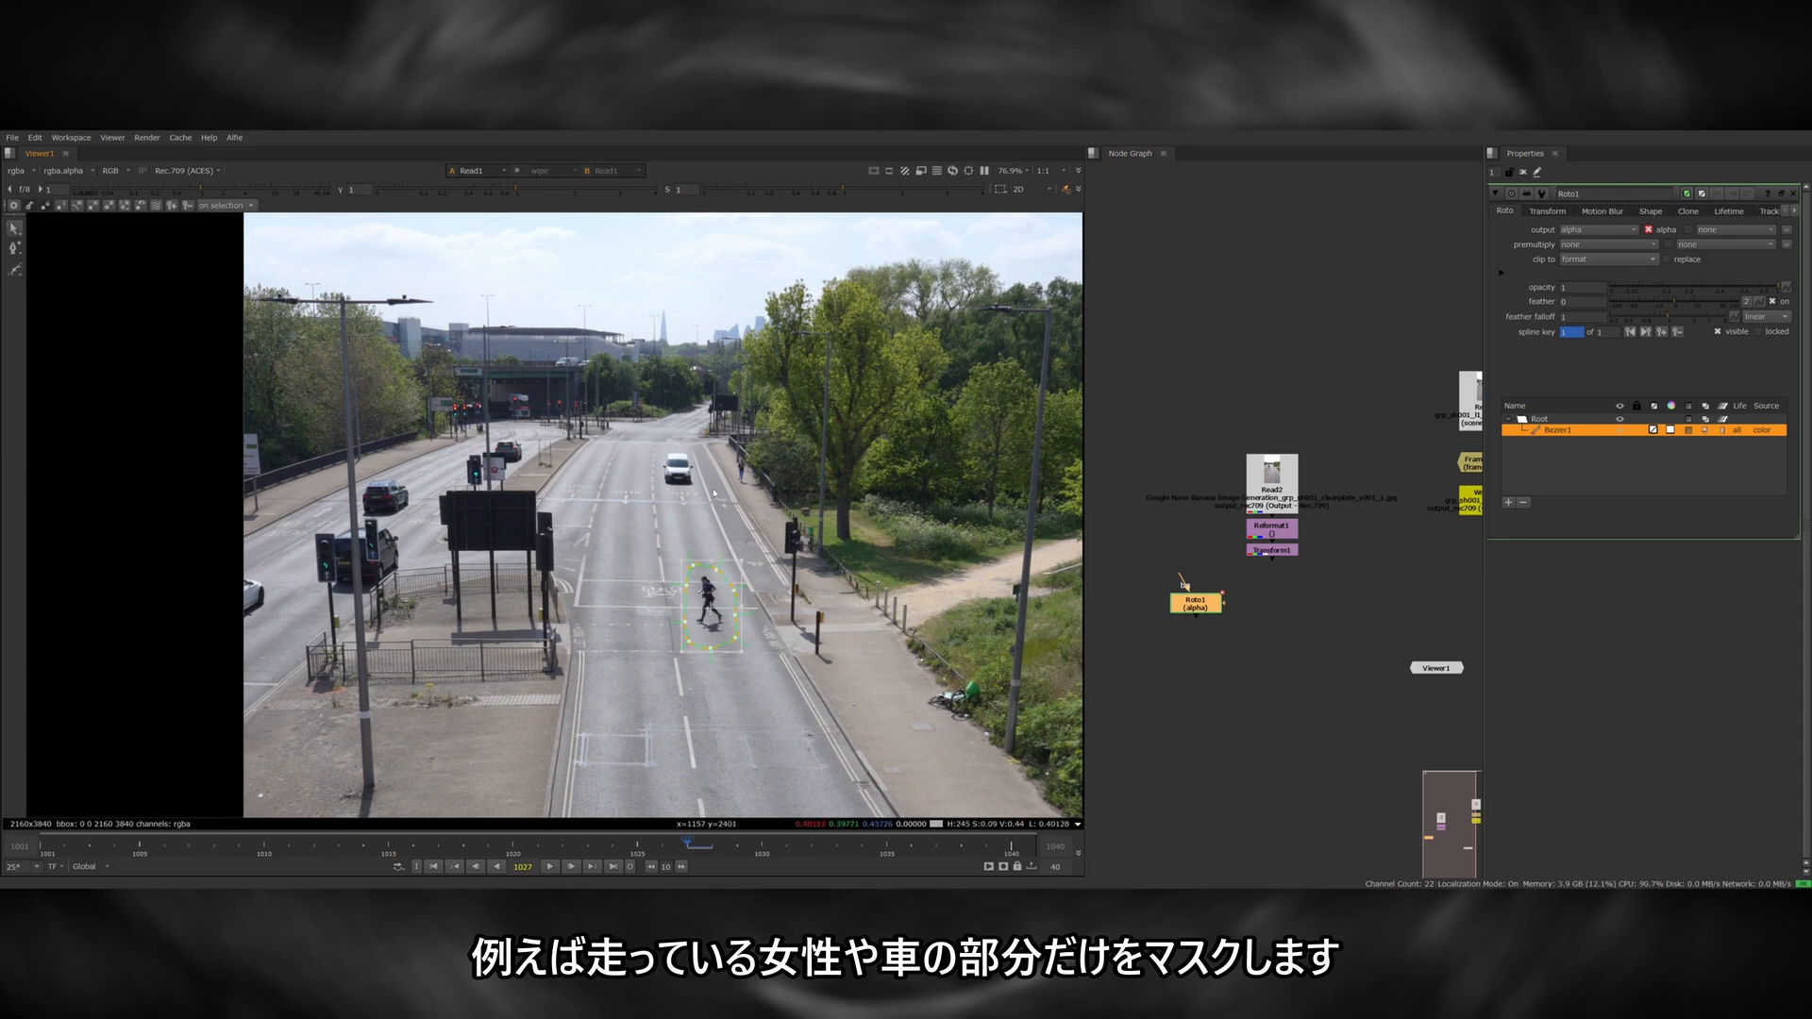
click(704, 485)
click(704, 456)
click(676, 448)
key(v)
click(742, 455)
click(733, 468)
click(734, 486)
click(751, 485)
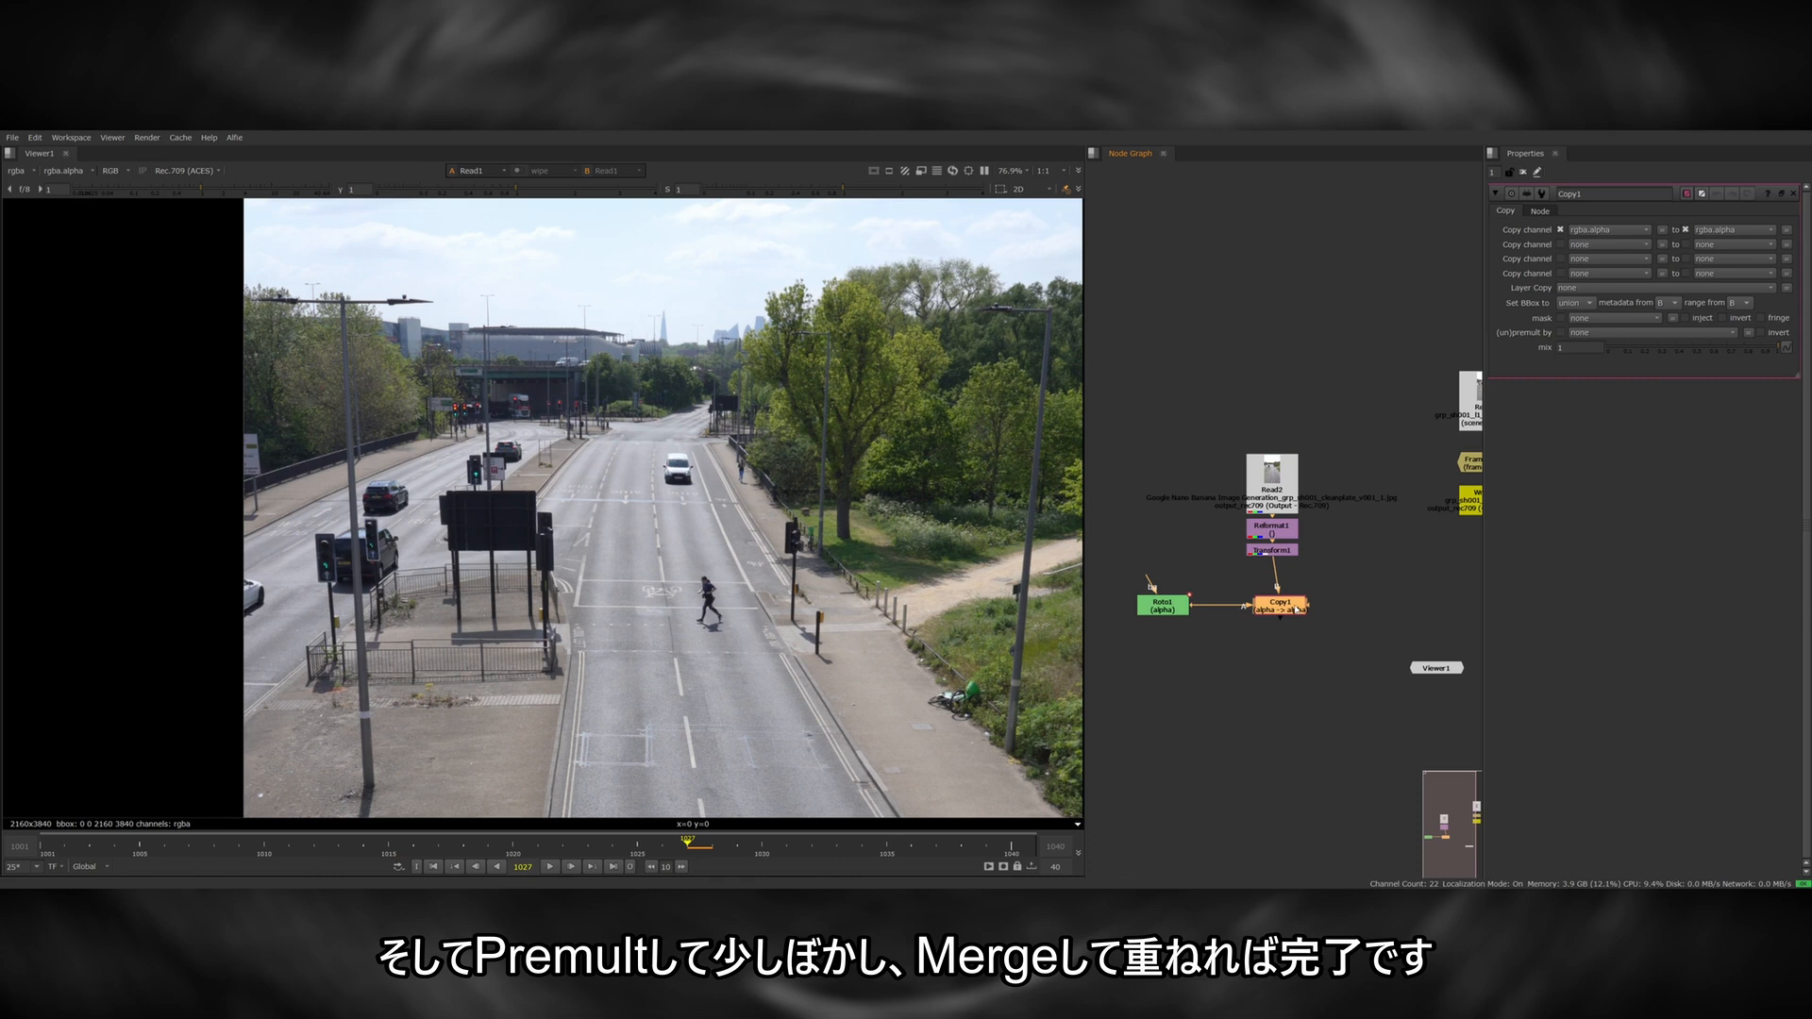
Premultiply the masked clean plate and soften the Roto mask with a Blur of about size 23.
key(Tab)
text(premult)
key(Return)
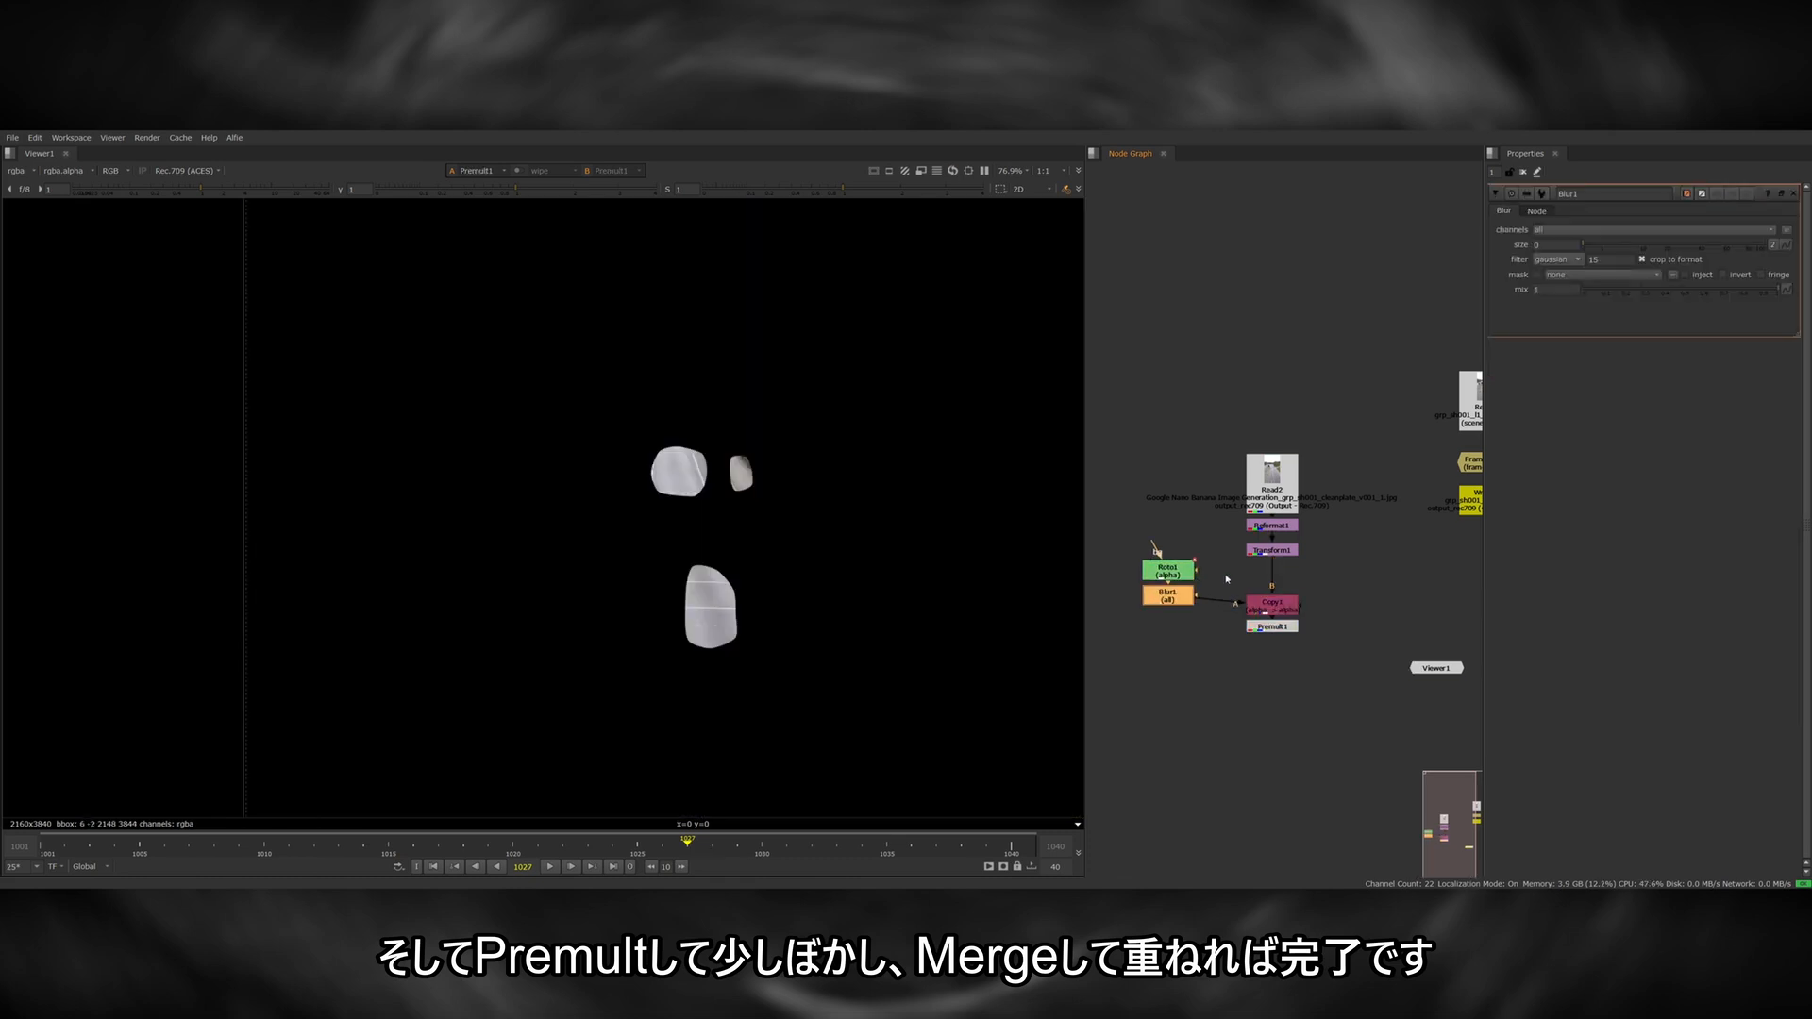
drag(1585, 244, 1669, 244)
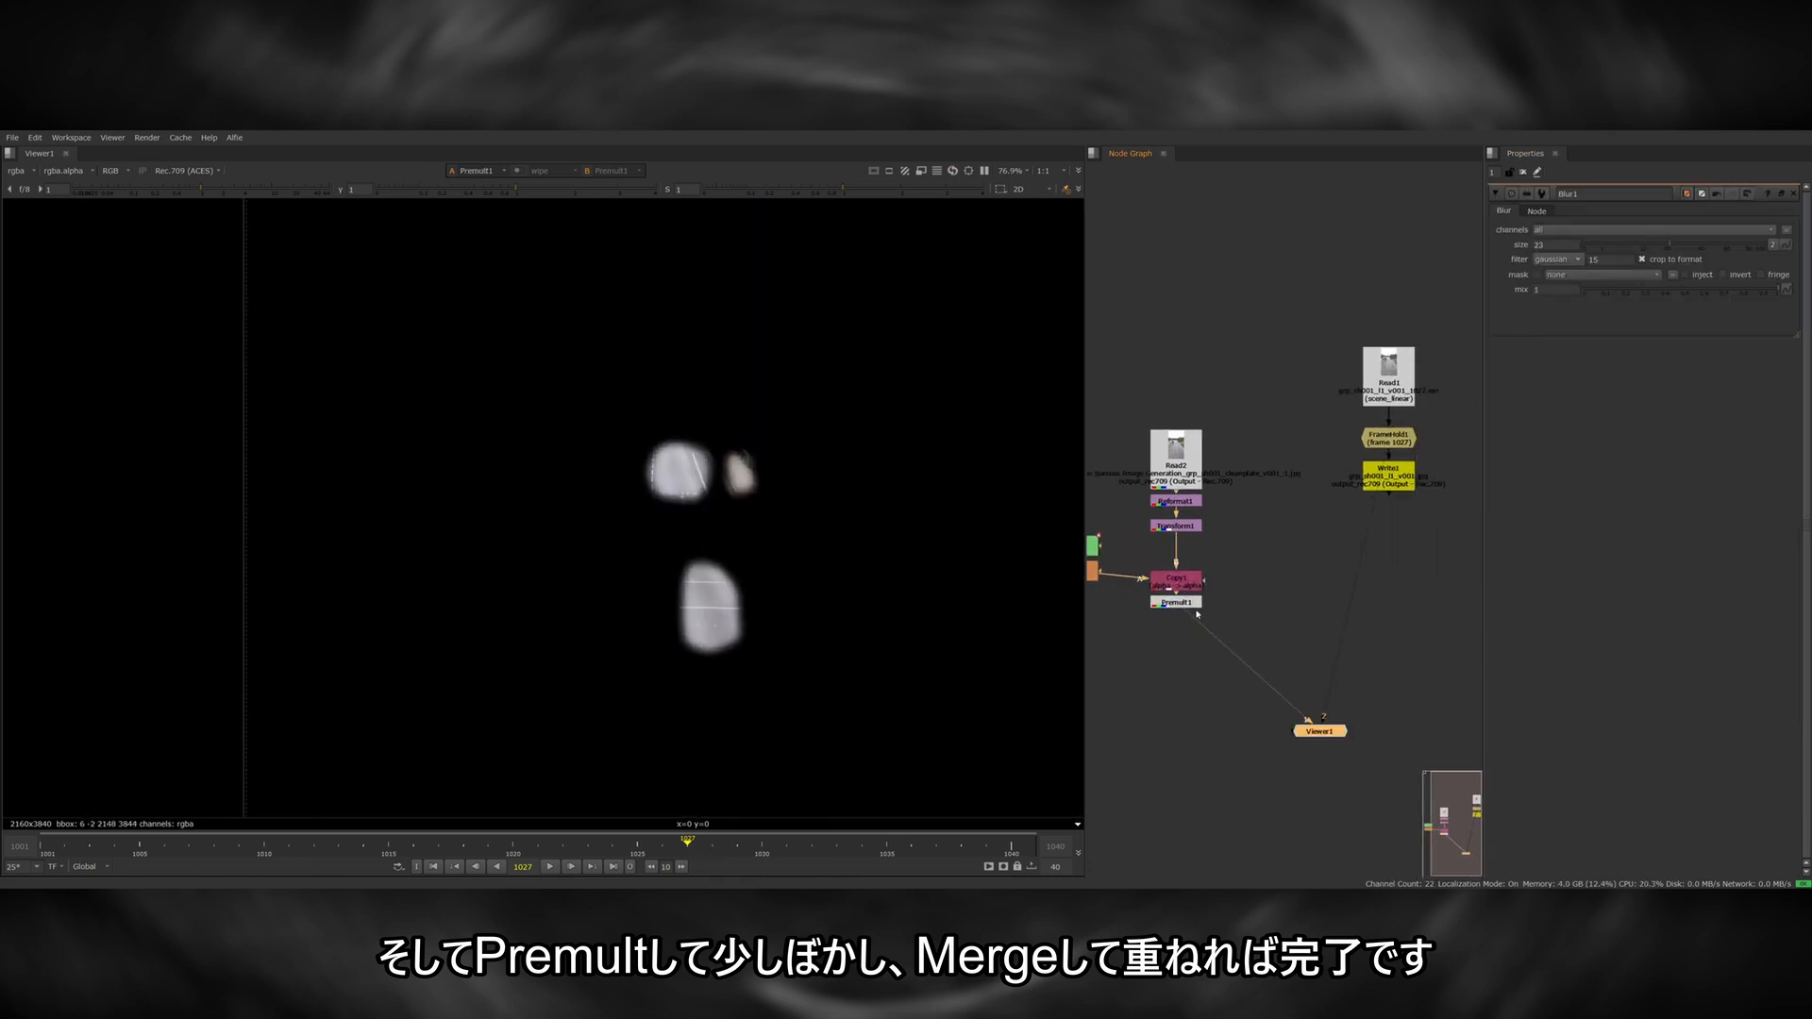
Arrange the nodes and merge the premultiplied clean-plate patches over the held original frame.
middle_drag(1330, 538, 1229, 565)
drag(1234, 447, 1446, 465)
click(1387, 456)
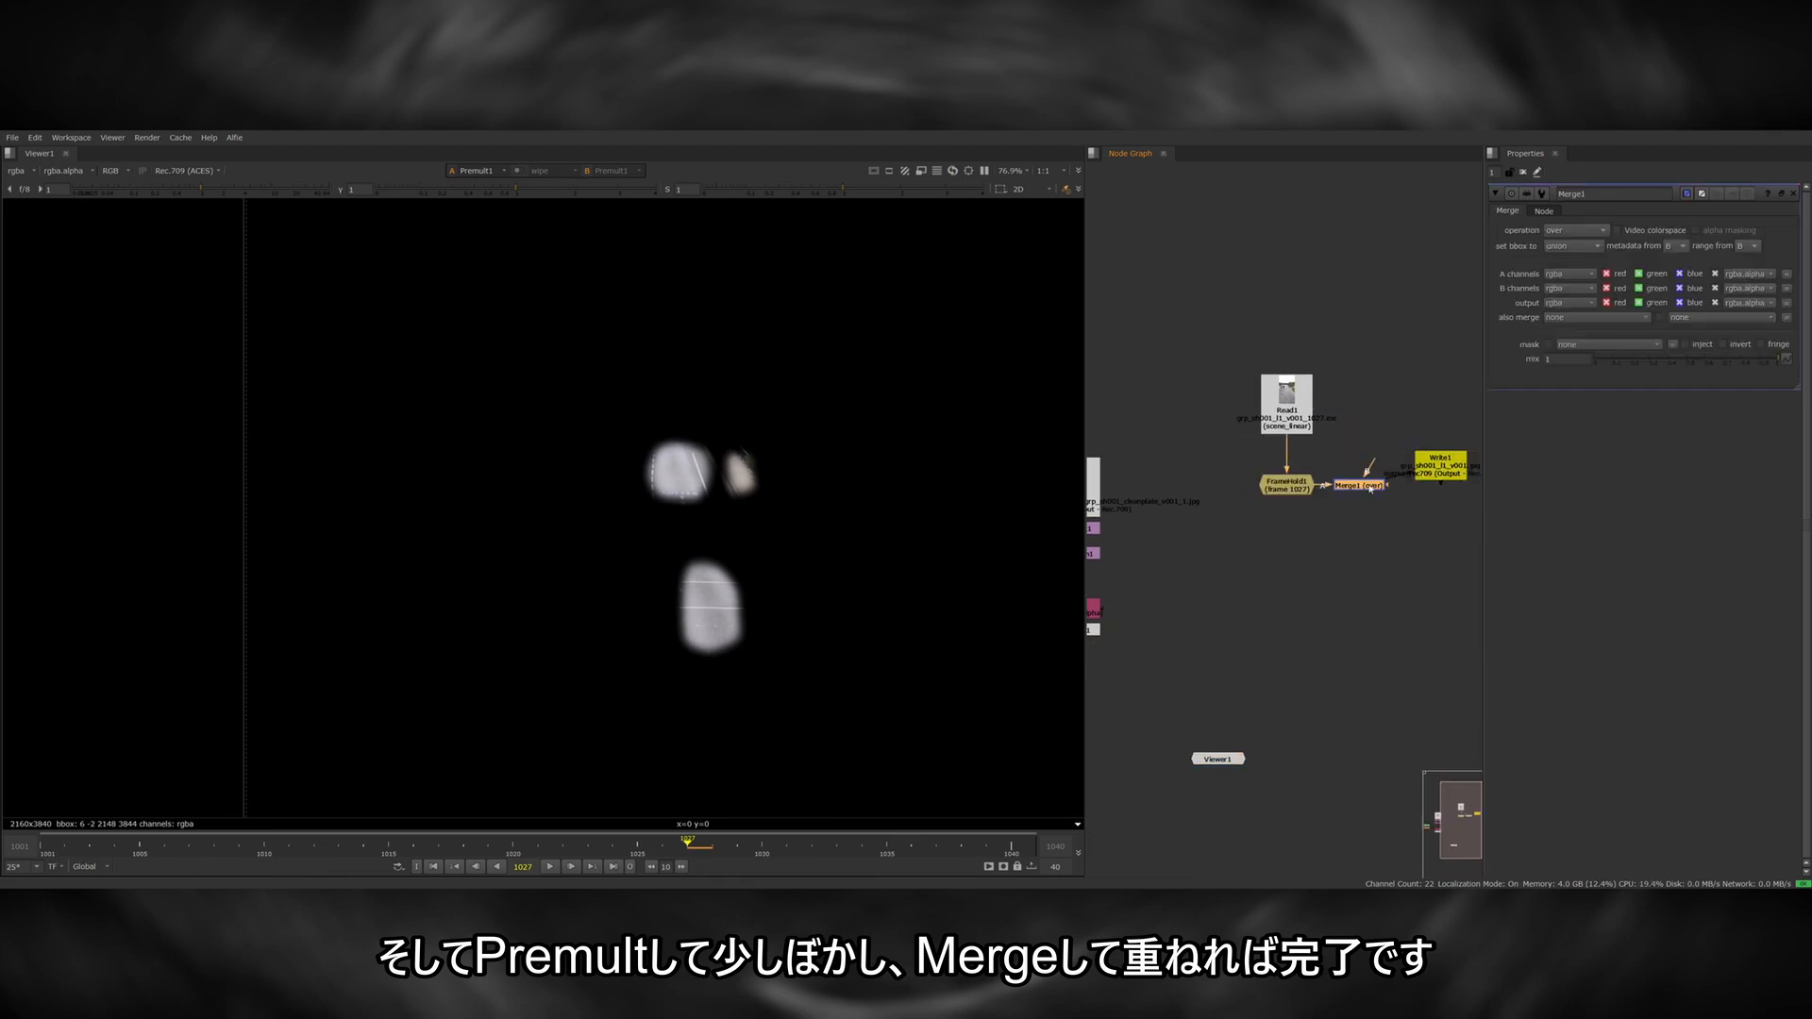
drag(1370, 489, 1095, 629)
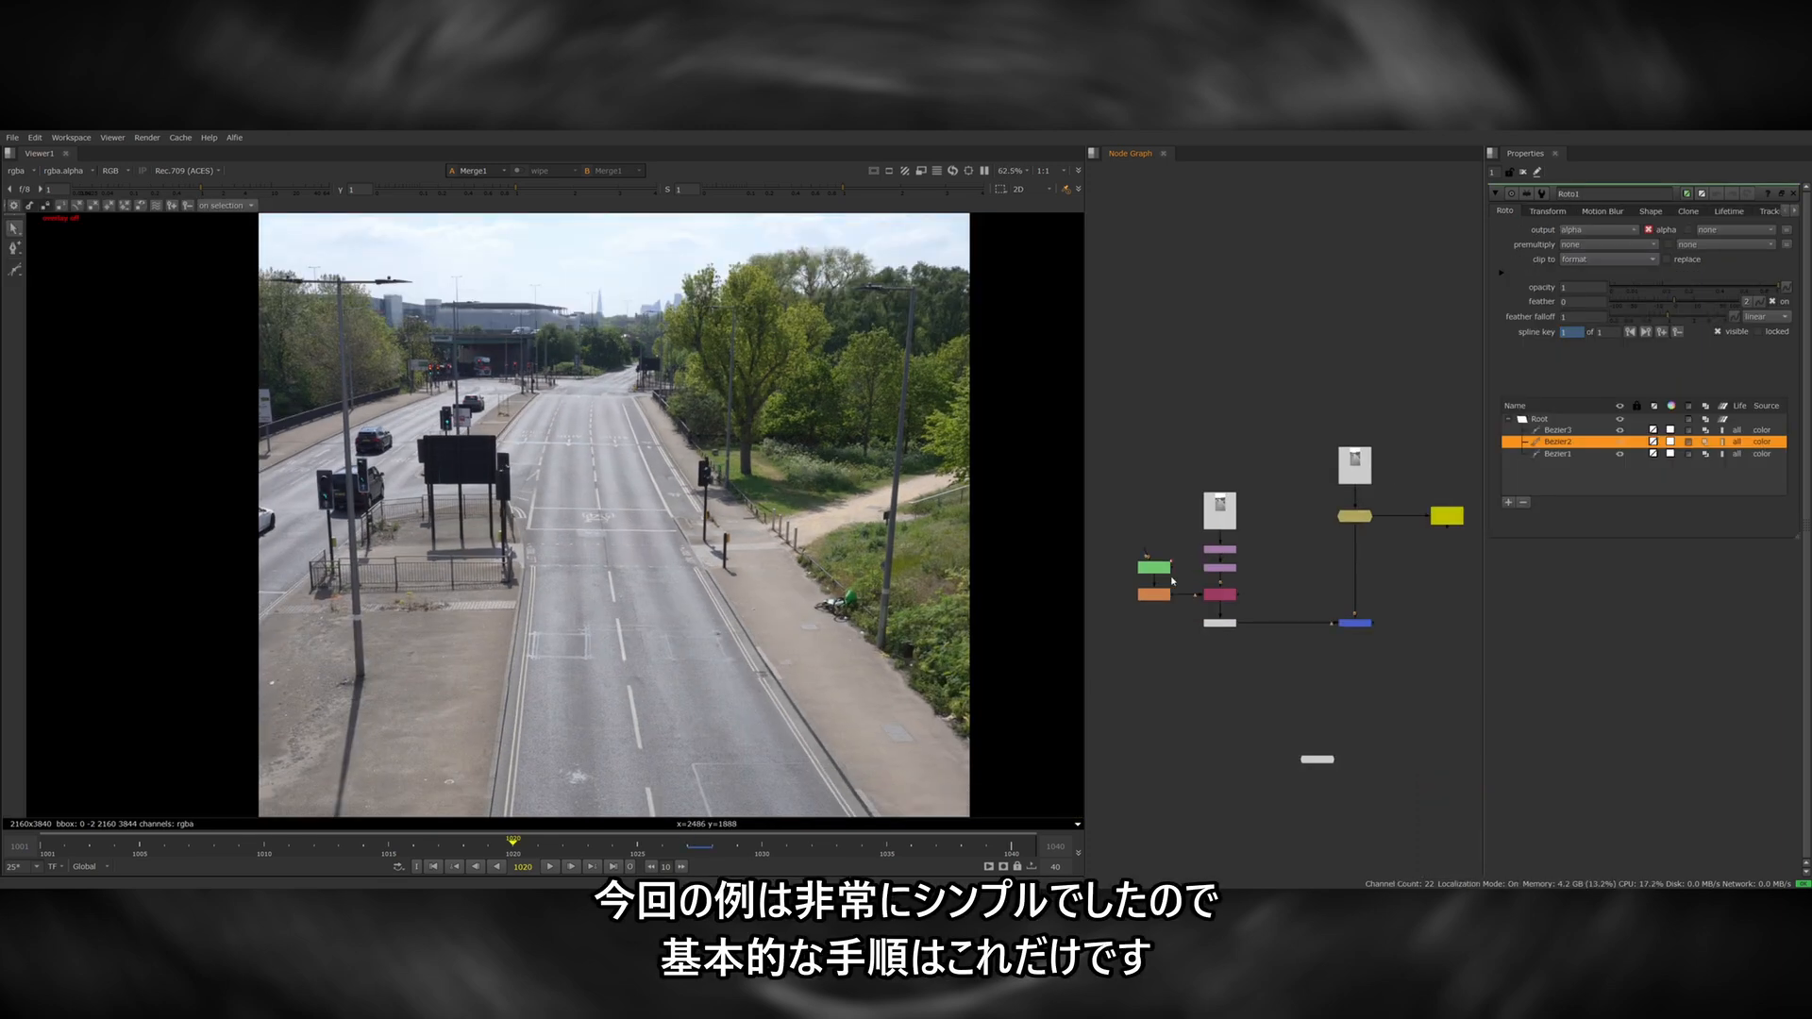
View the original plate at frame 1003 and add a second FrameHold node holding that frame.
click(1354, 468)
key(1)
middle_drag(1306, 505, 1253, 496)
drag(551, 846, 92, 839)
click(1359, 589)
key(Tab)
text(frame)
key(Return)
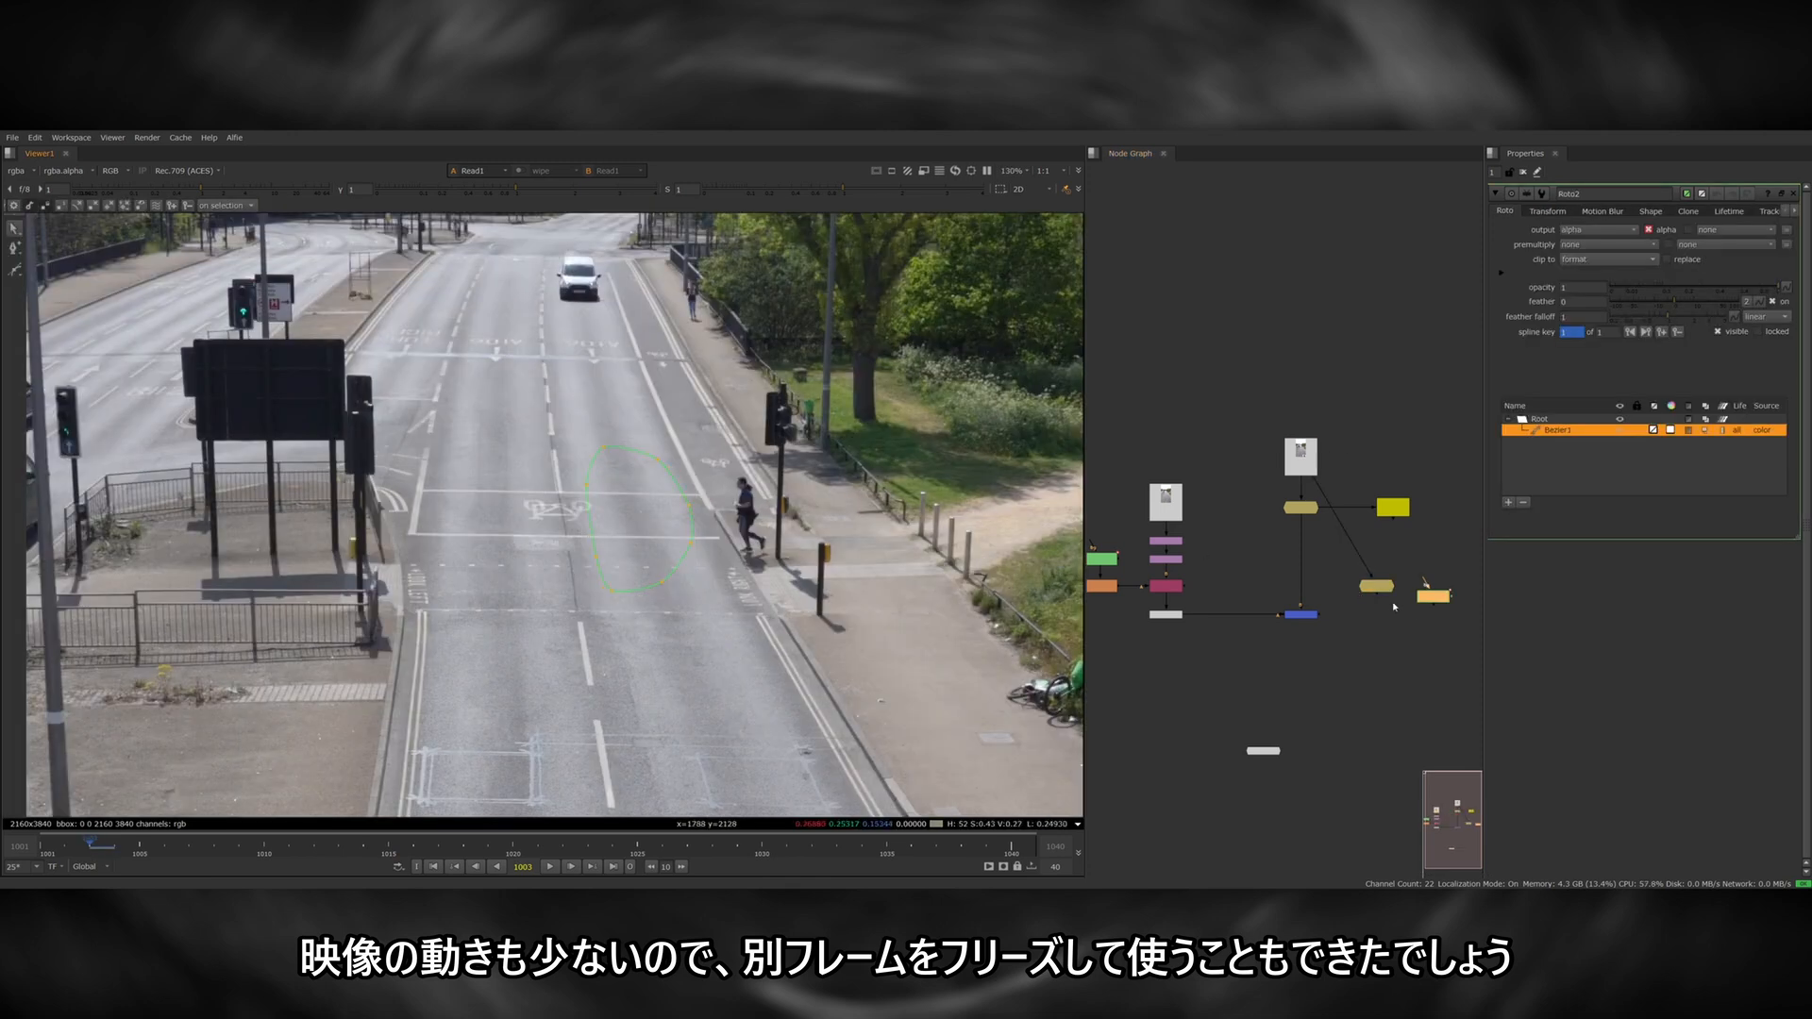
click(1289, 668)
key(1)
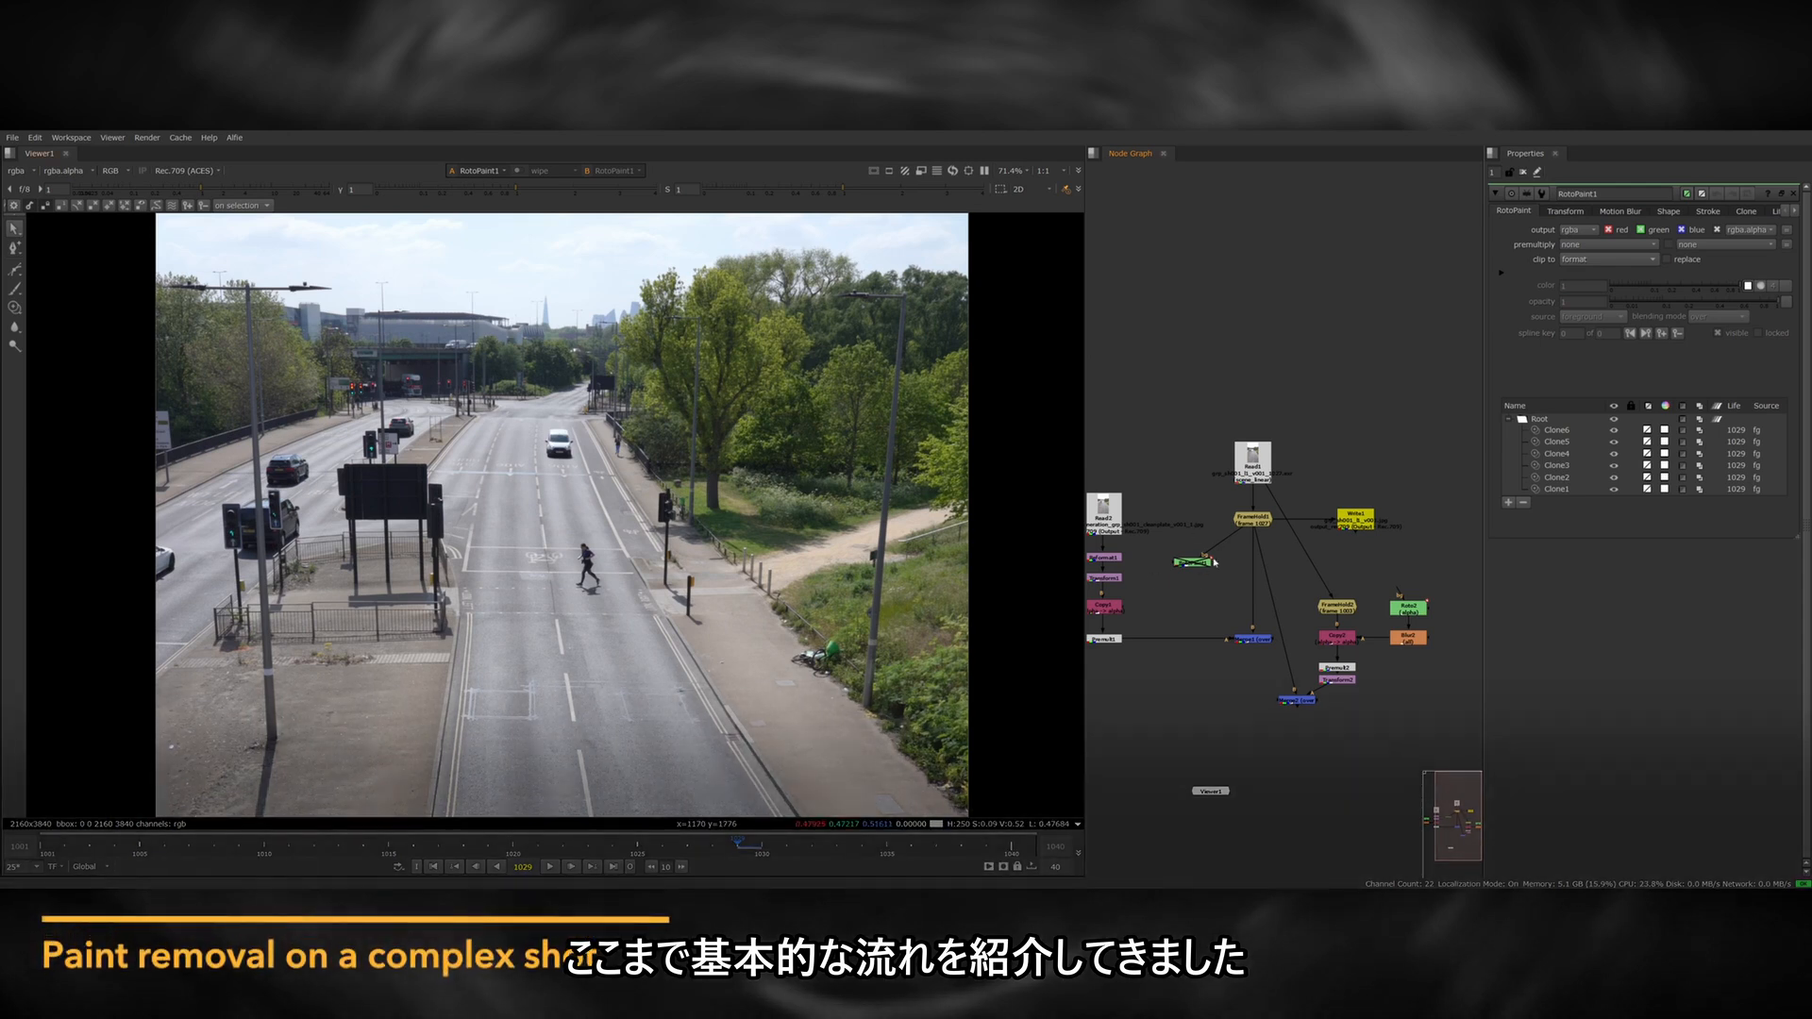
middle_drag(1120, 593, 1154, 593)
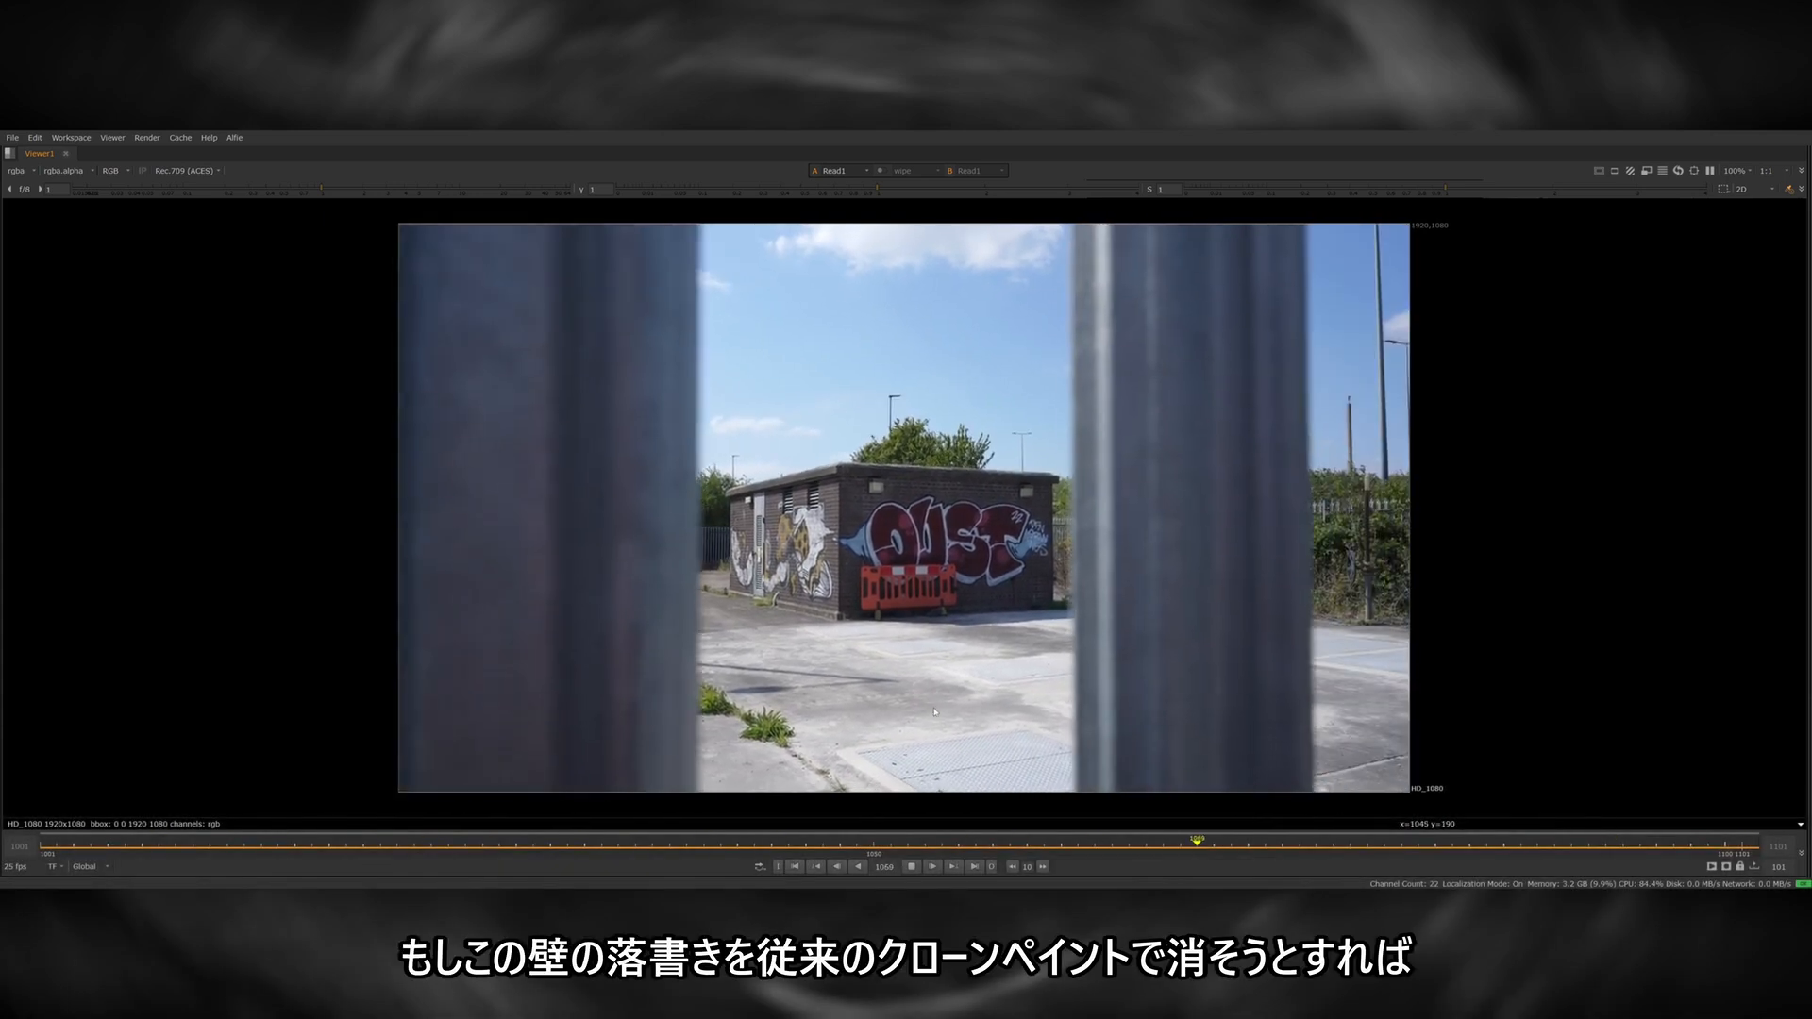
Try to clone-paint the graffiti off the brick wall with a RotoPaint node connected to the plate.
click(913, 870)
mouse_move(943, 846)
mouse_down()
mouse_move(842, 847)
mouse_move(942, 851)
mouse_up()
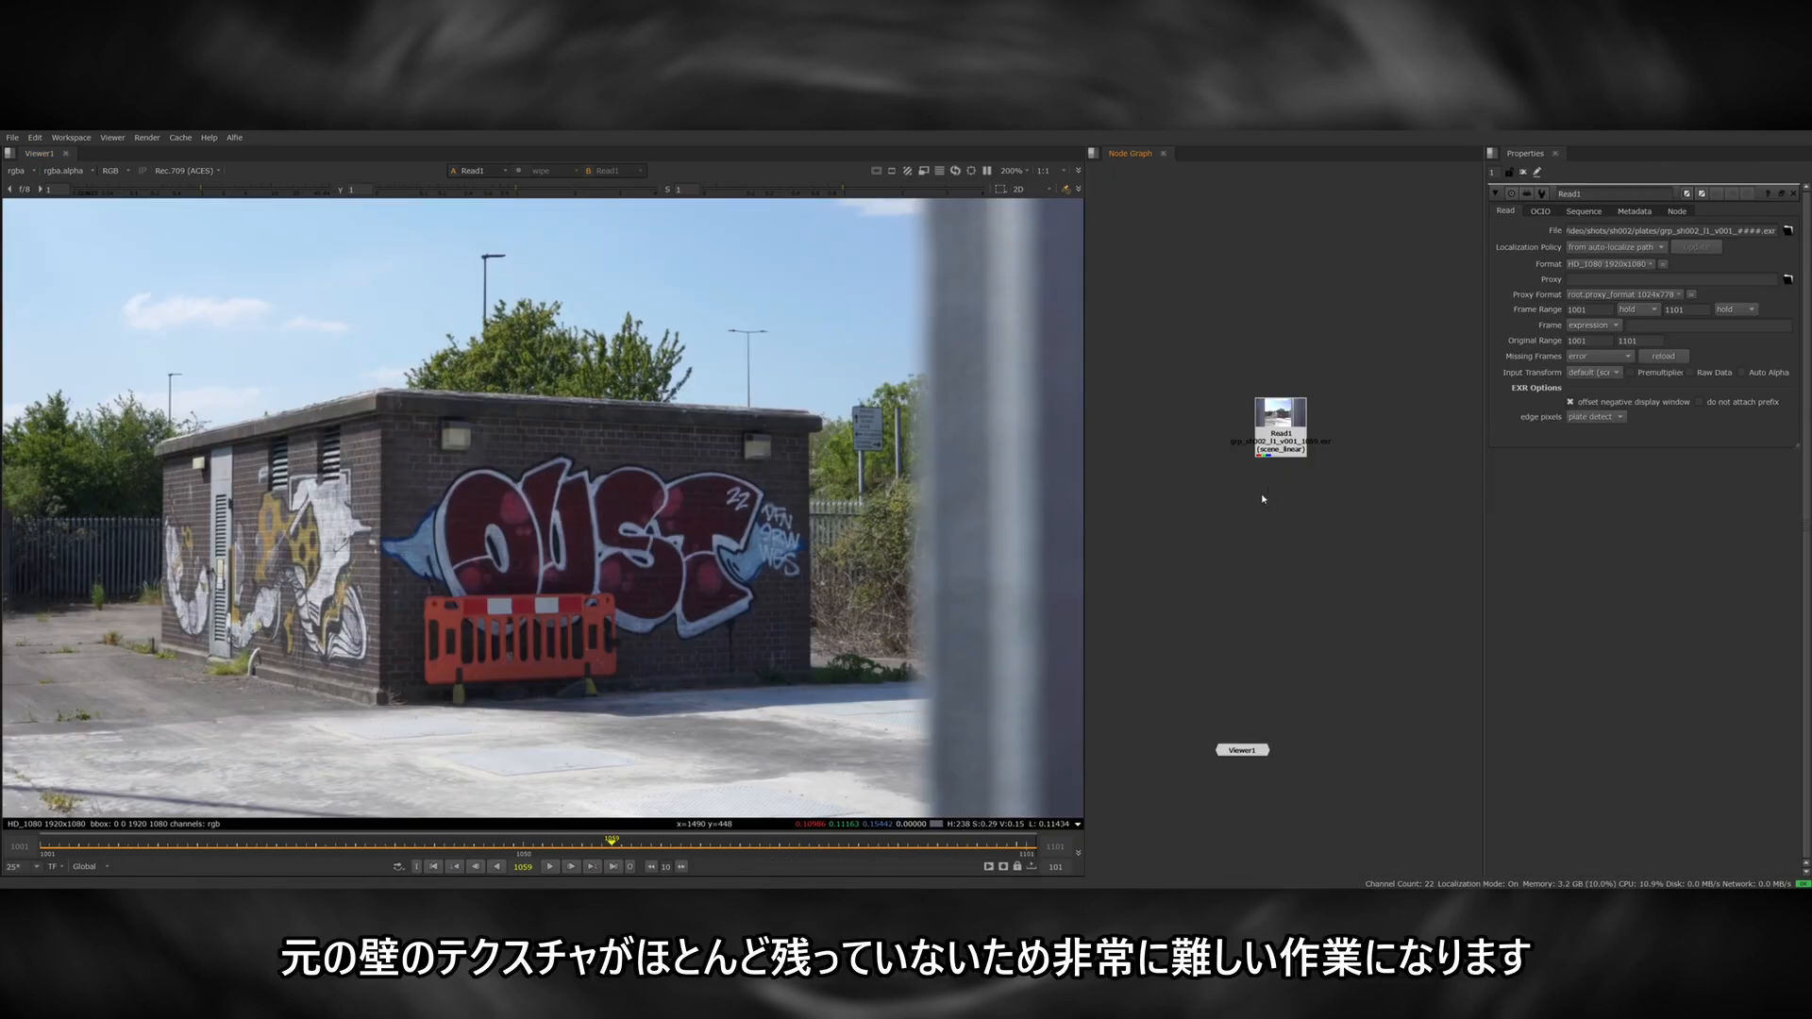
key(p)
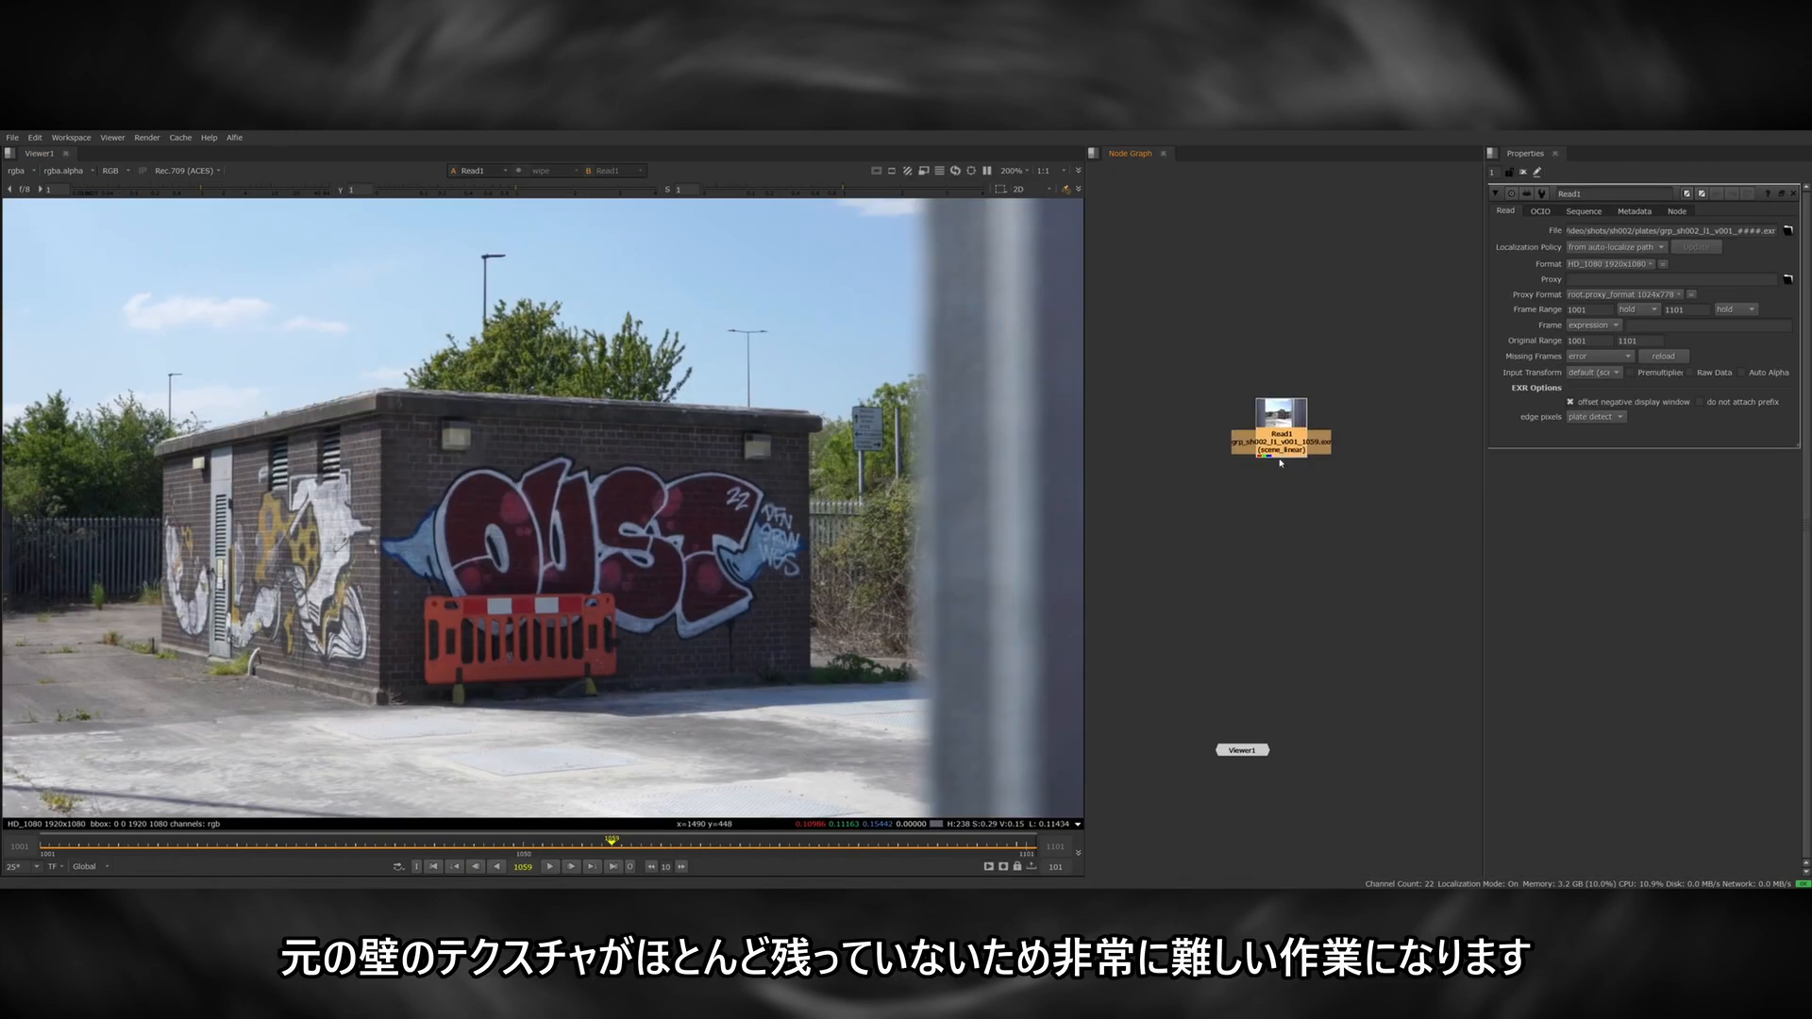
drag(1290, 475, 1290, 501)
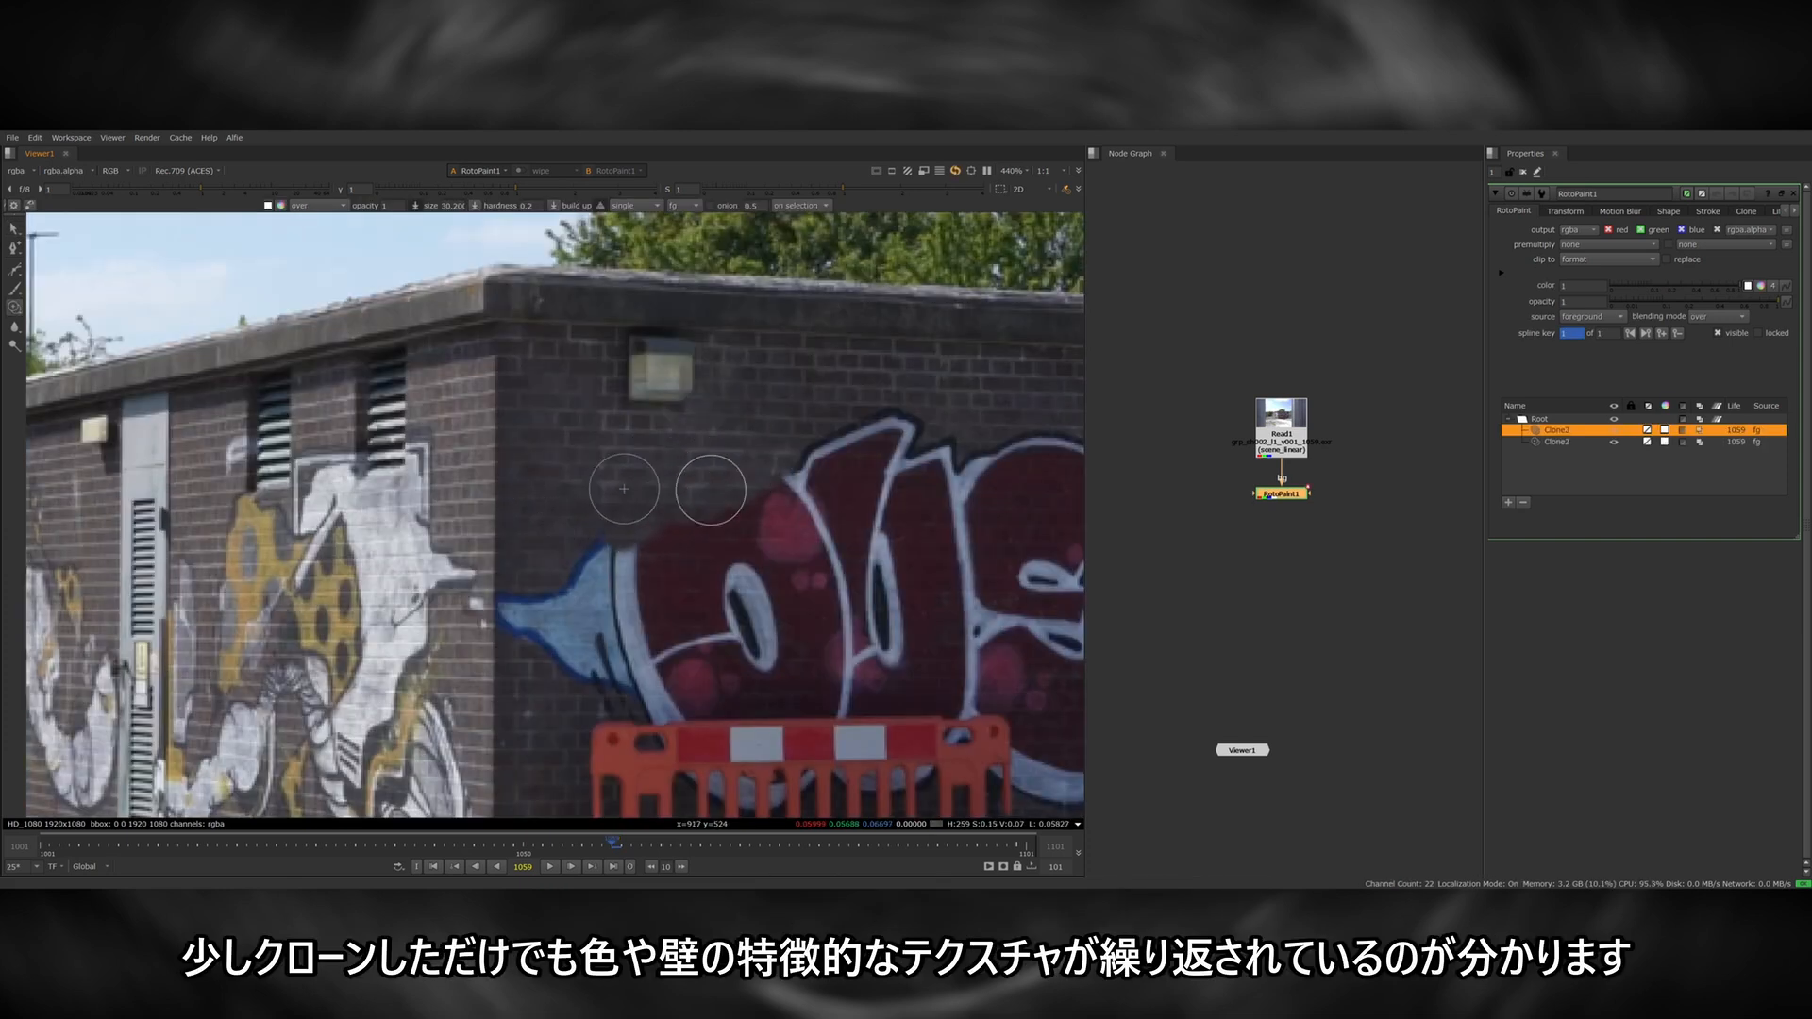
middle_drag(695, 478, 667, 406)
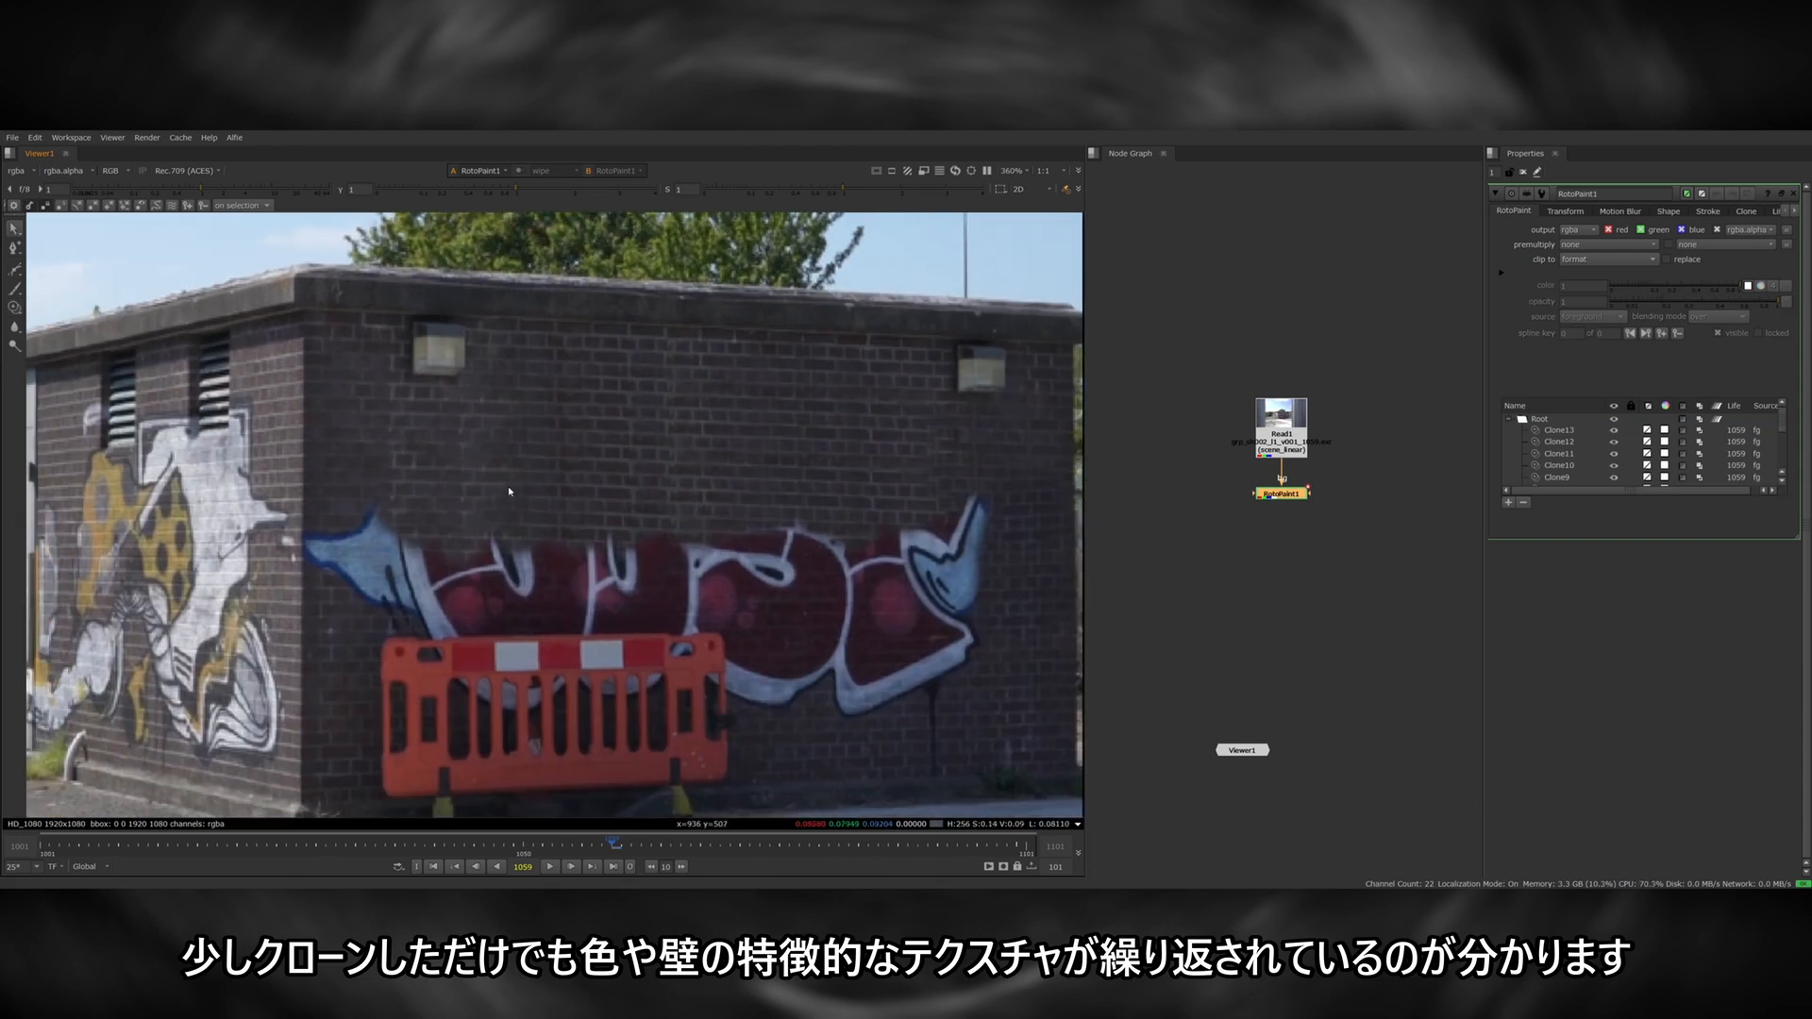
scroll(509, 492, up, 2)
middle_drag(439, 484, 569, 533)
scroll(587, 521, down, 2)
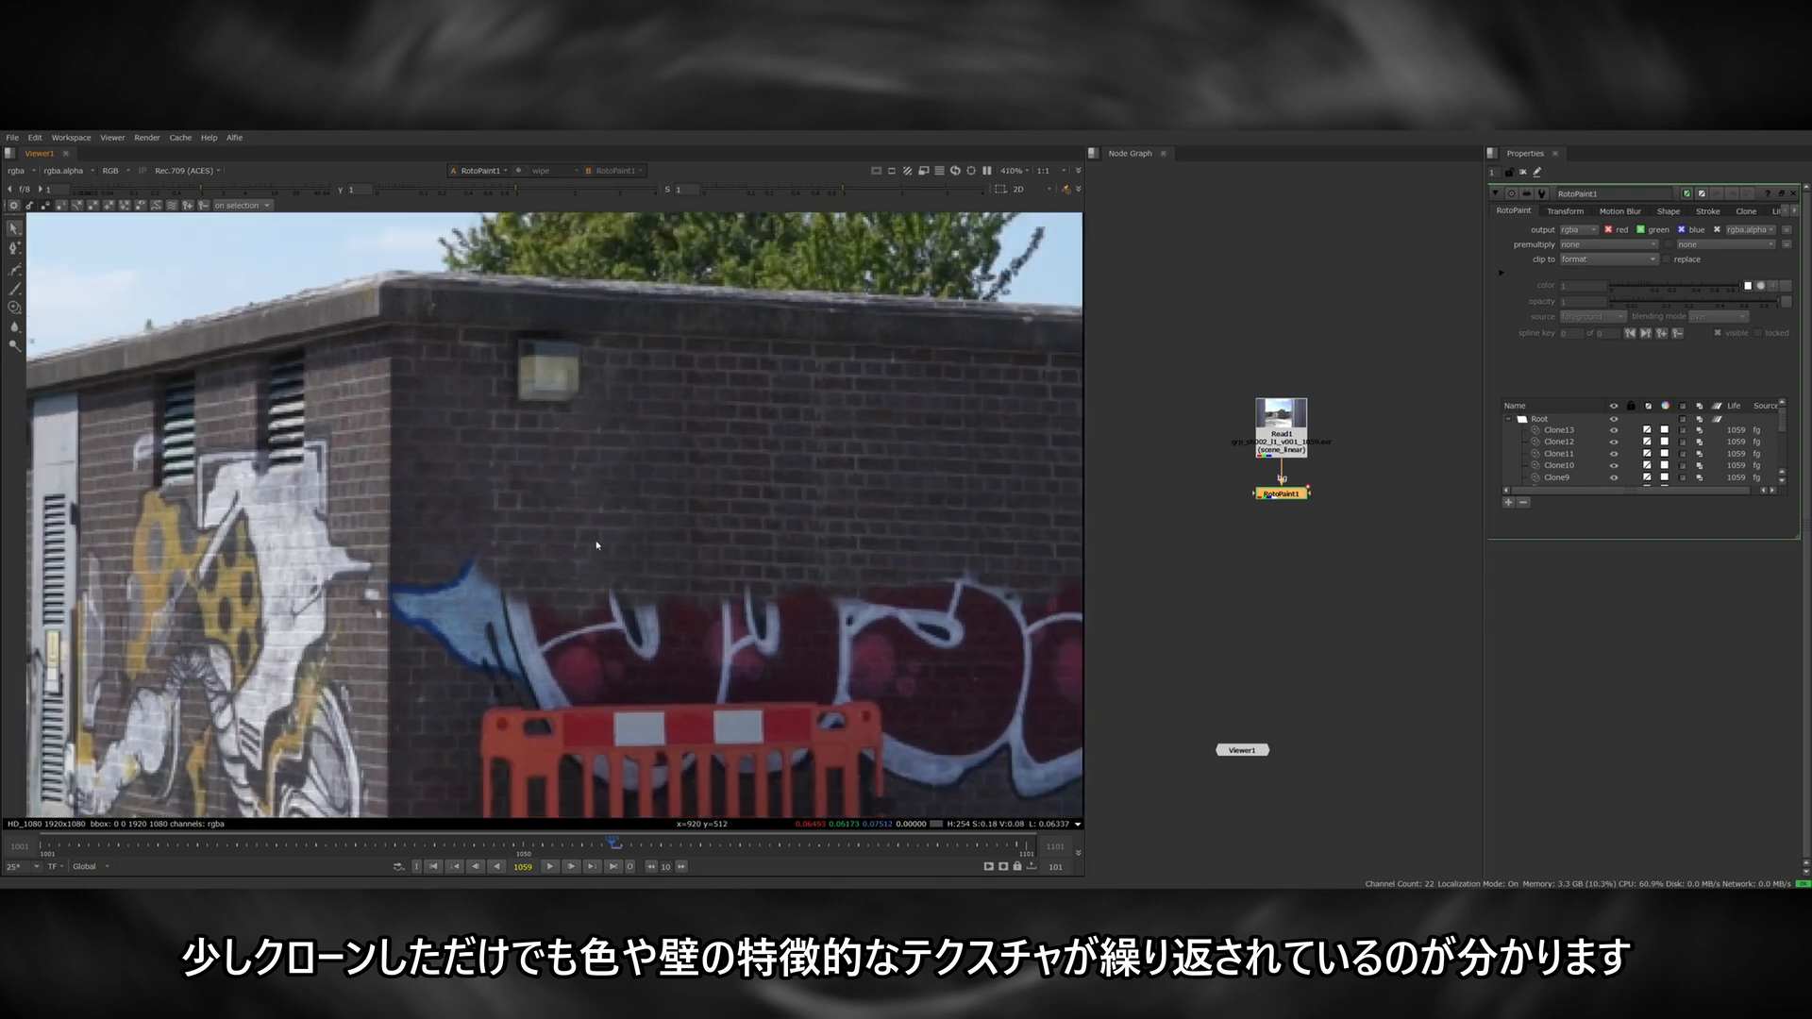
middle_drag(830, 538, 666, 525)
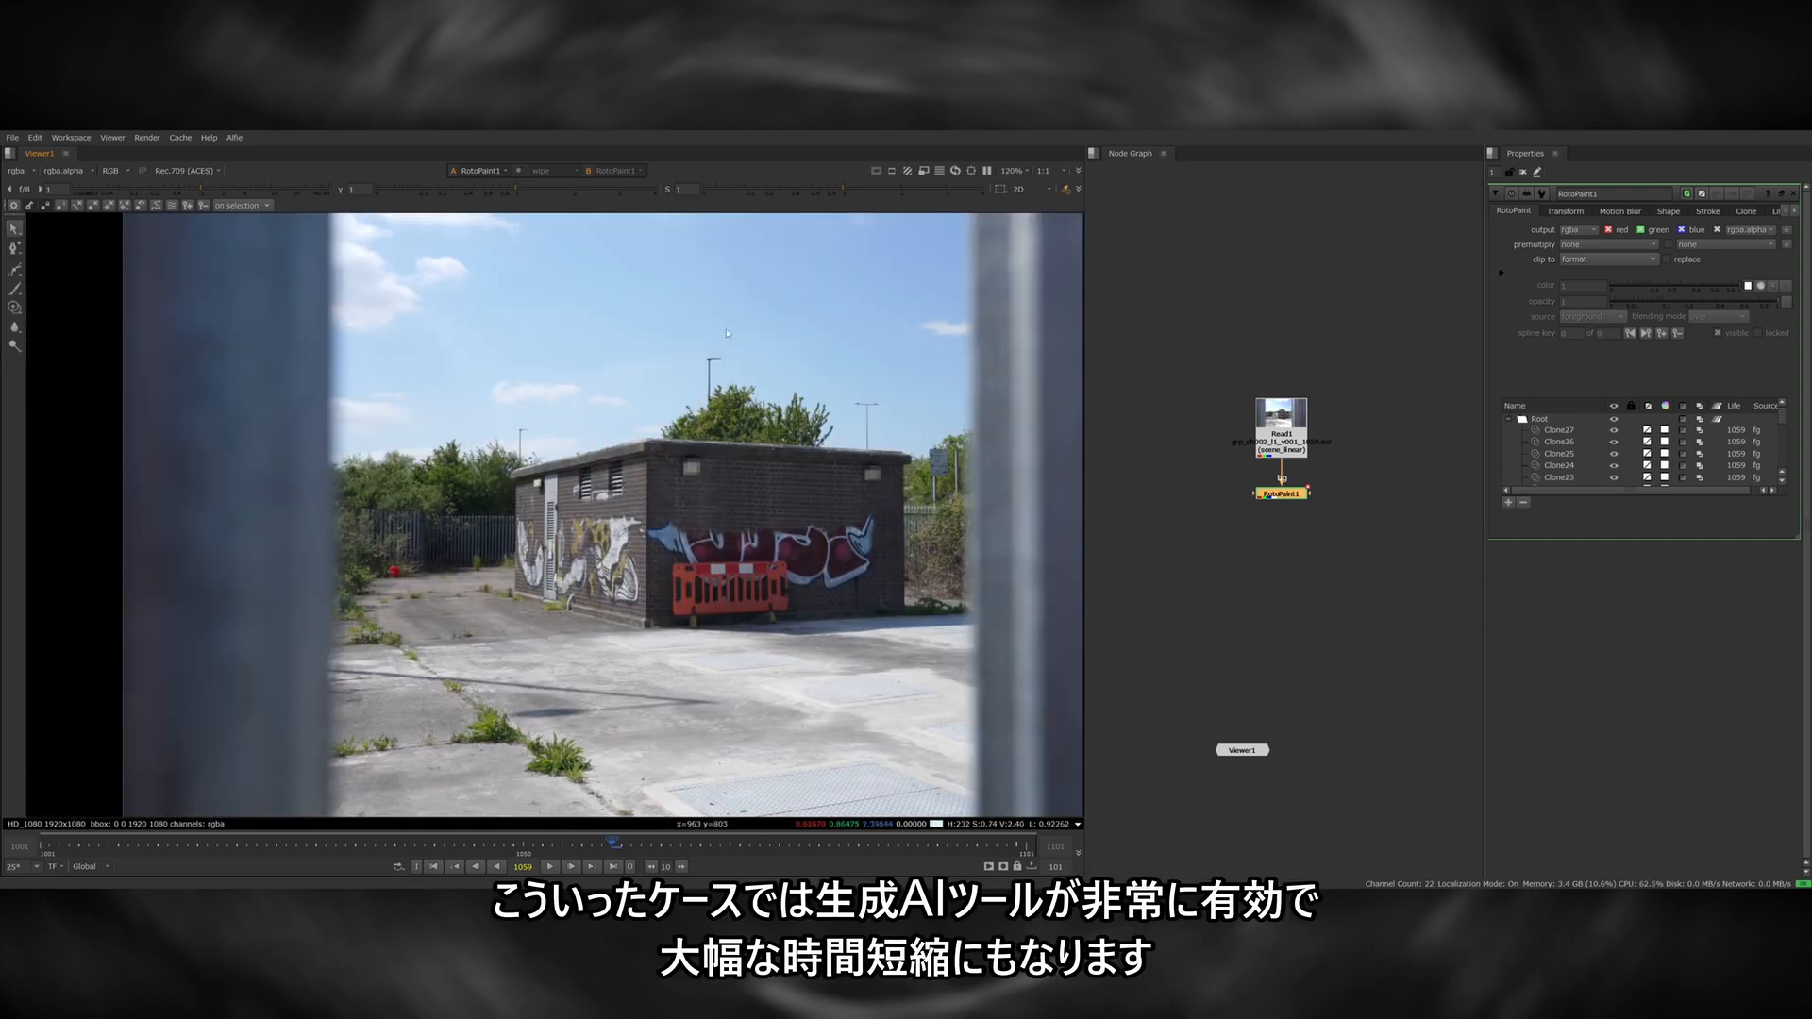
middle_drag(817, 499, 773, 512)
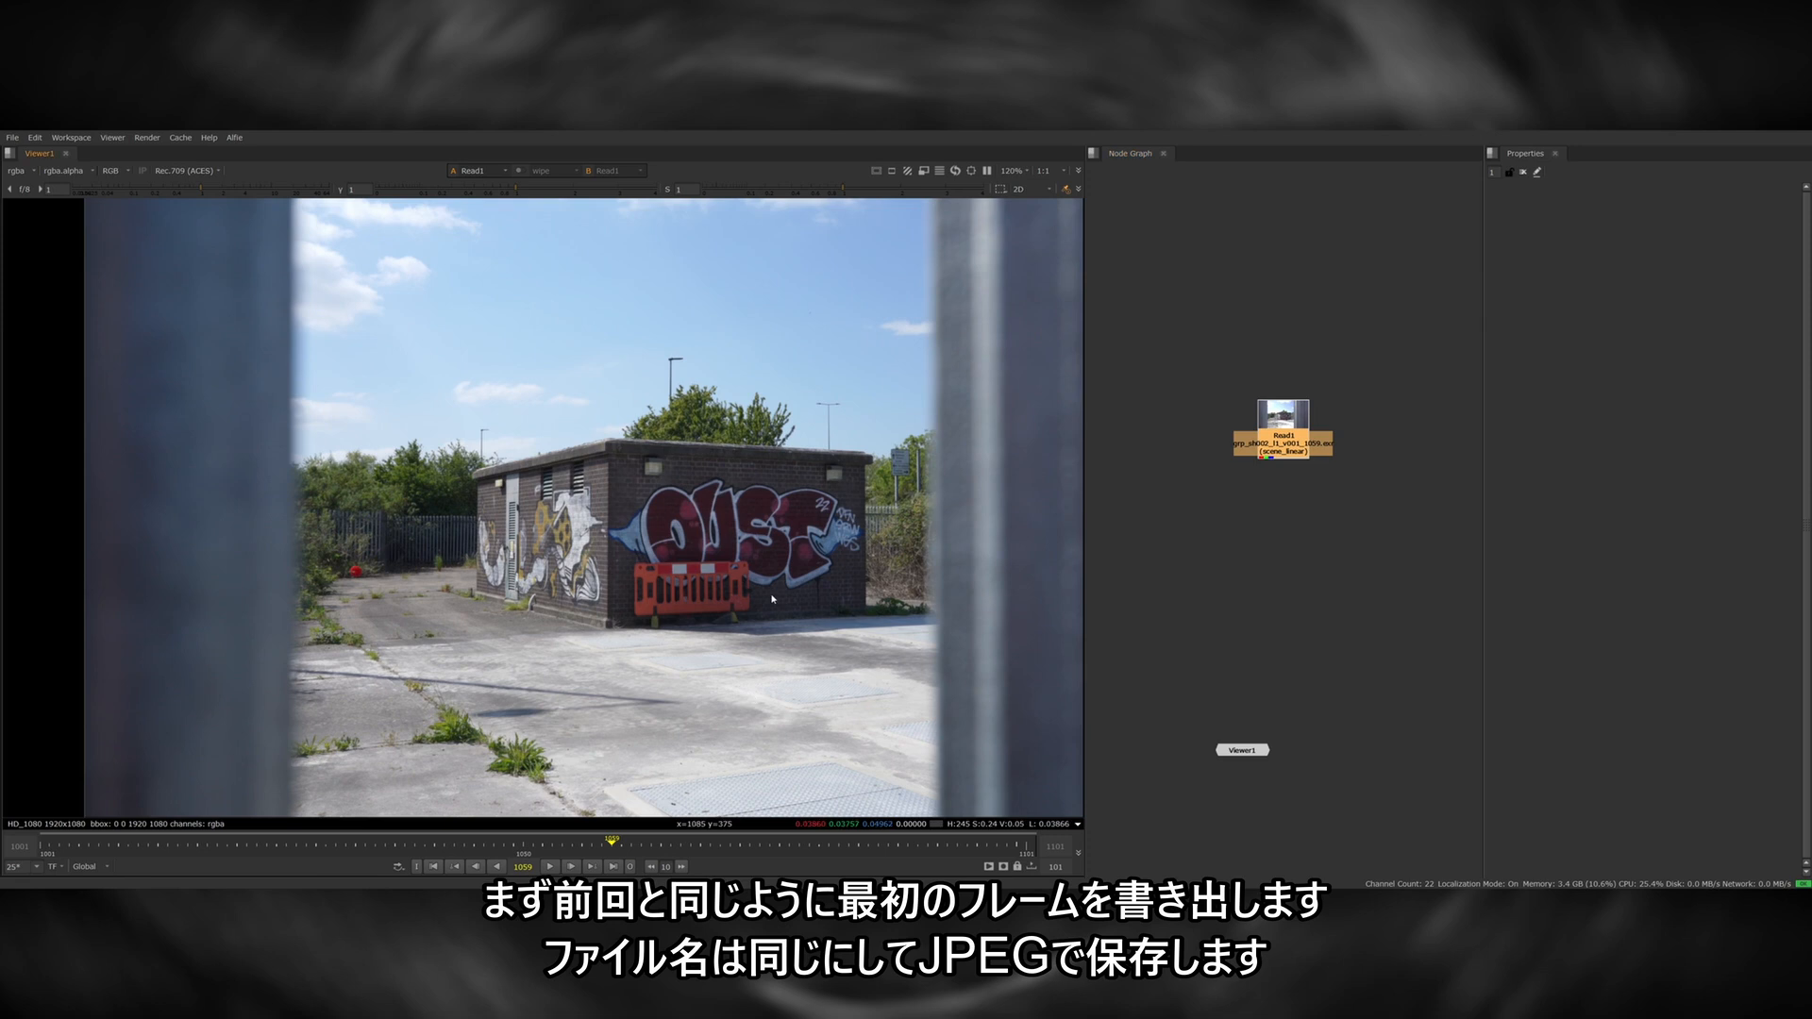
Hold the plate's first frame, 1001, with a FrameHold node and add a Write node after it.
key(Home)
key(Tab)
text(frame)
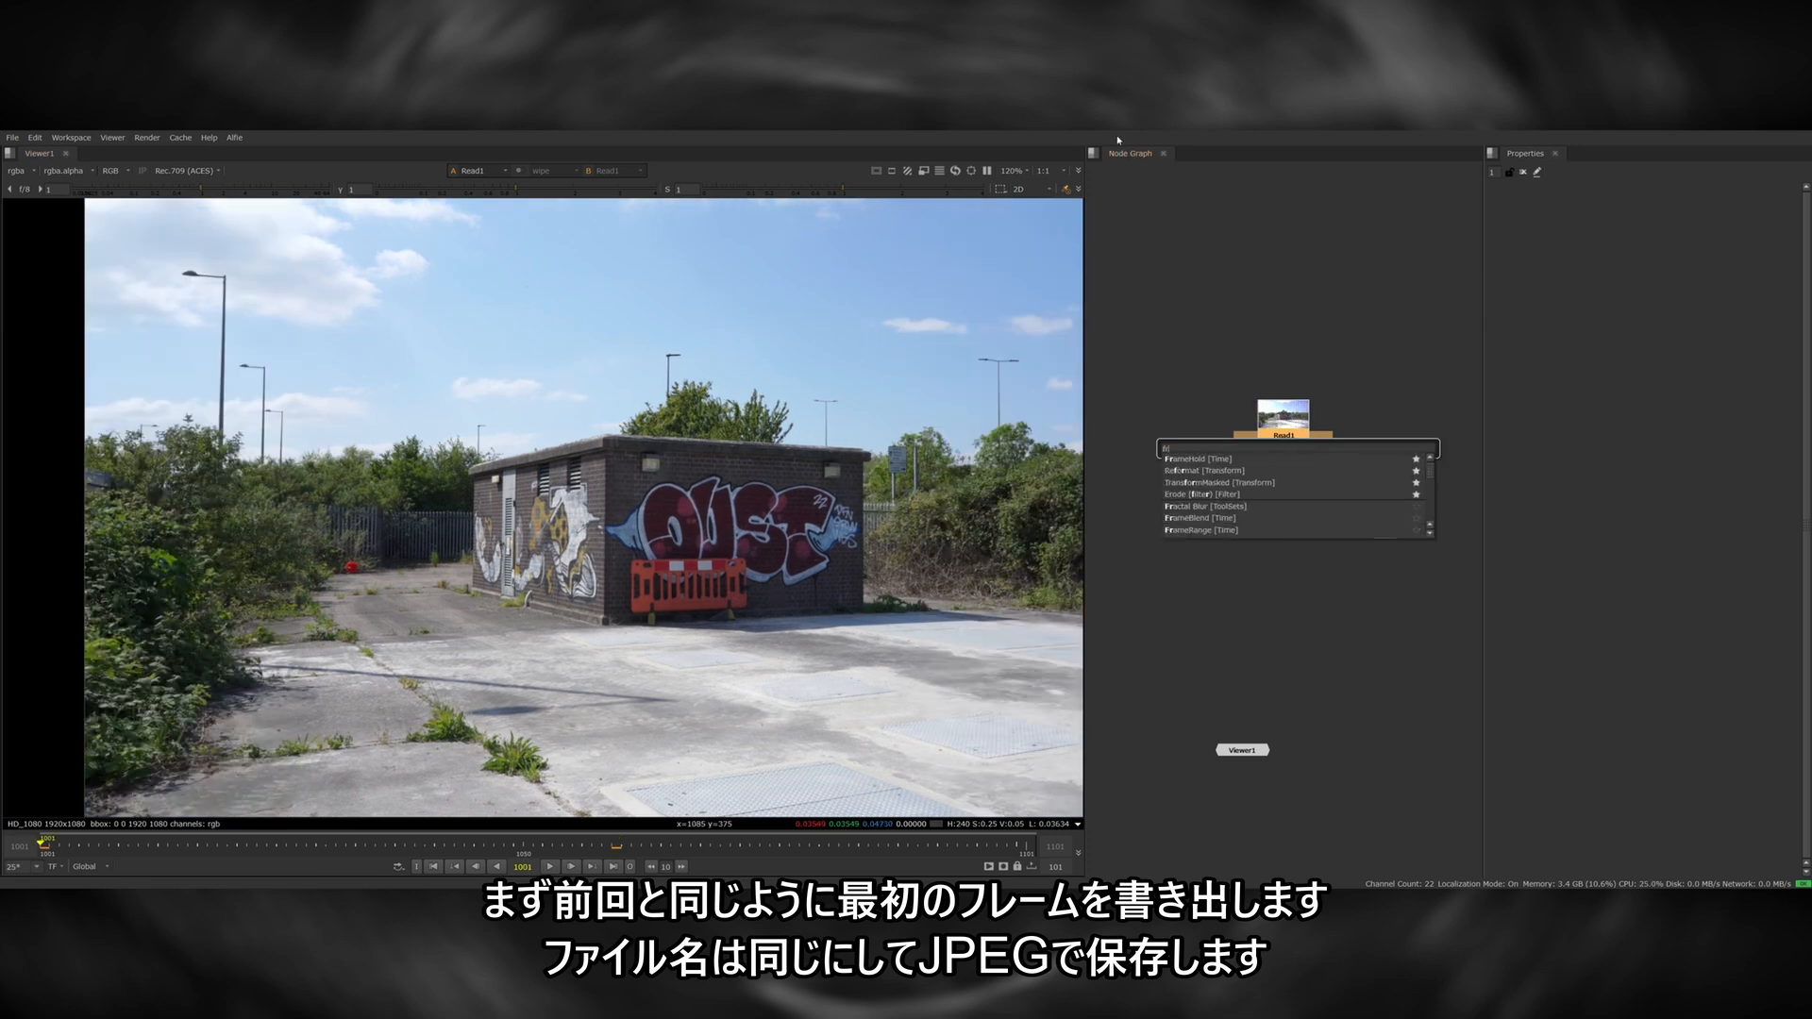
key(Return)
text(w)
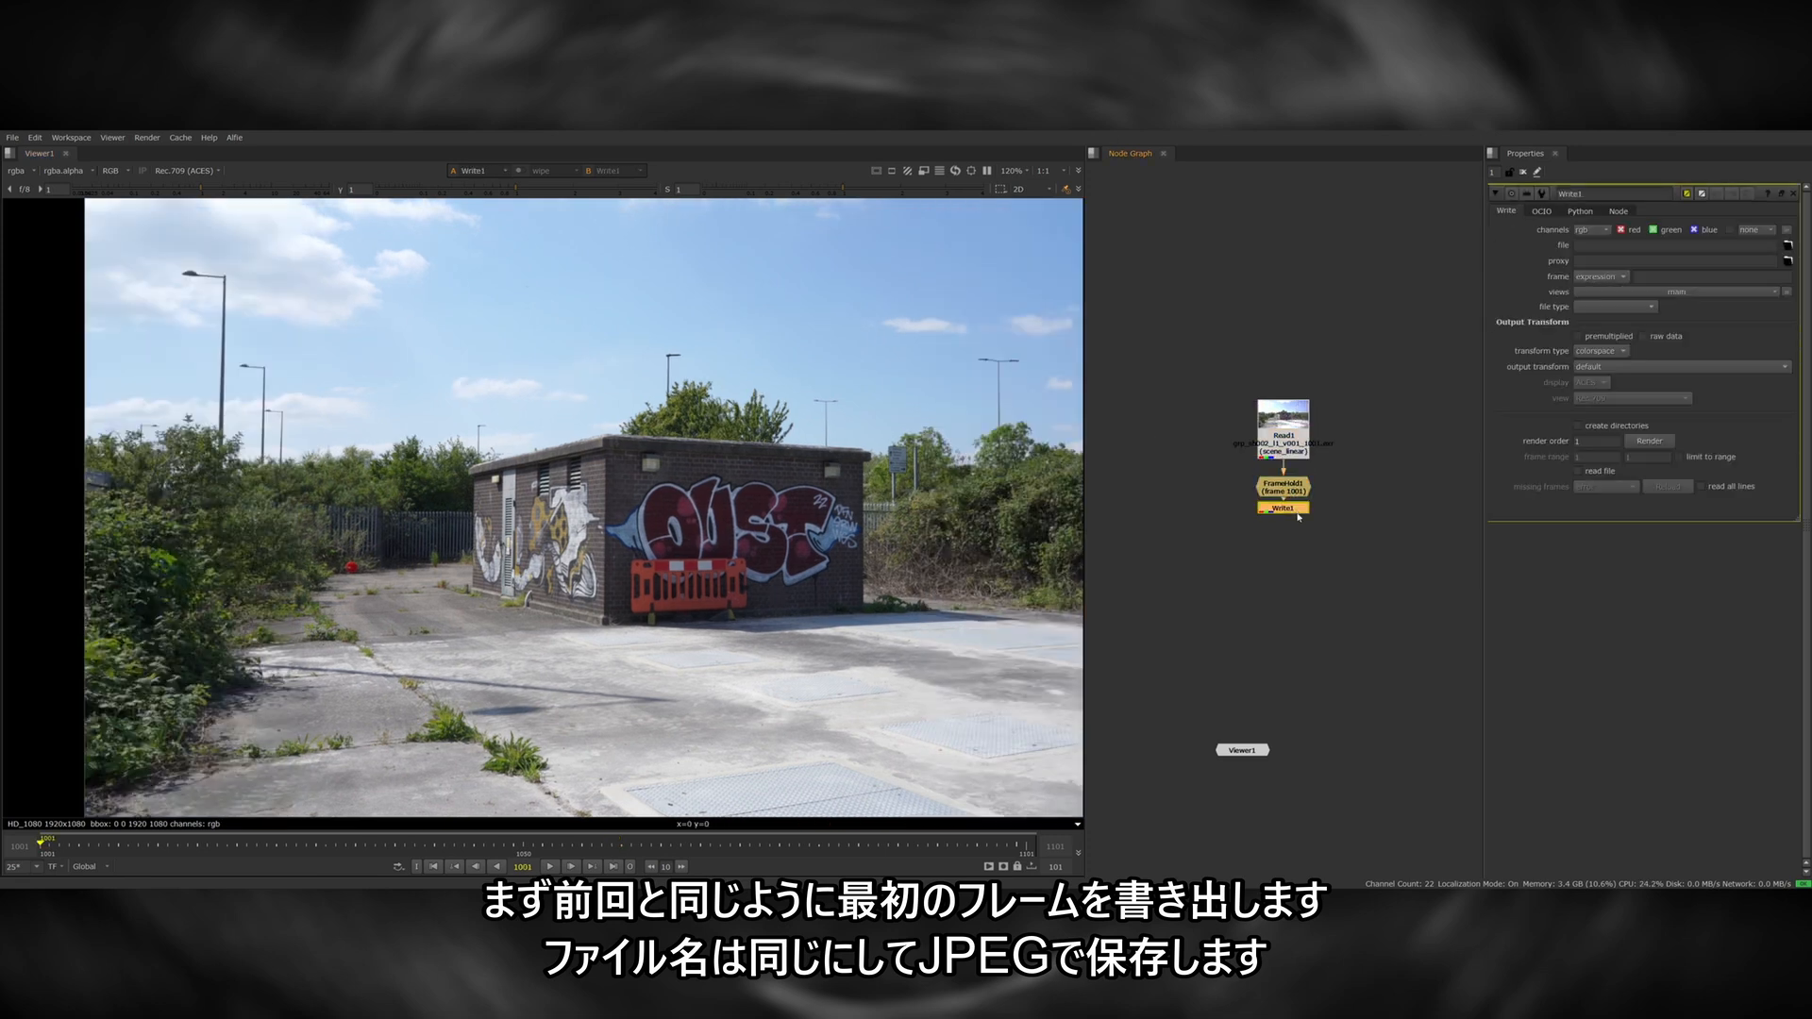
text(.)
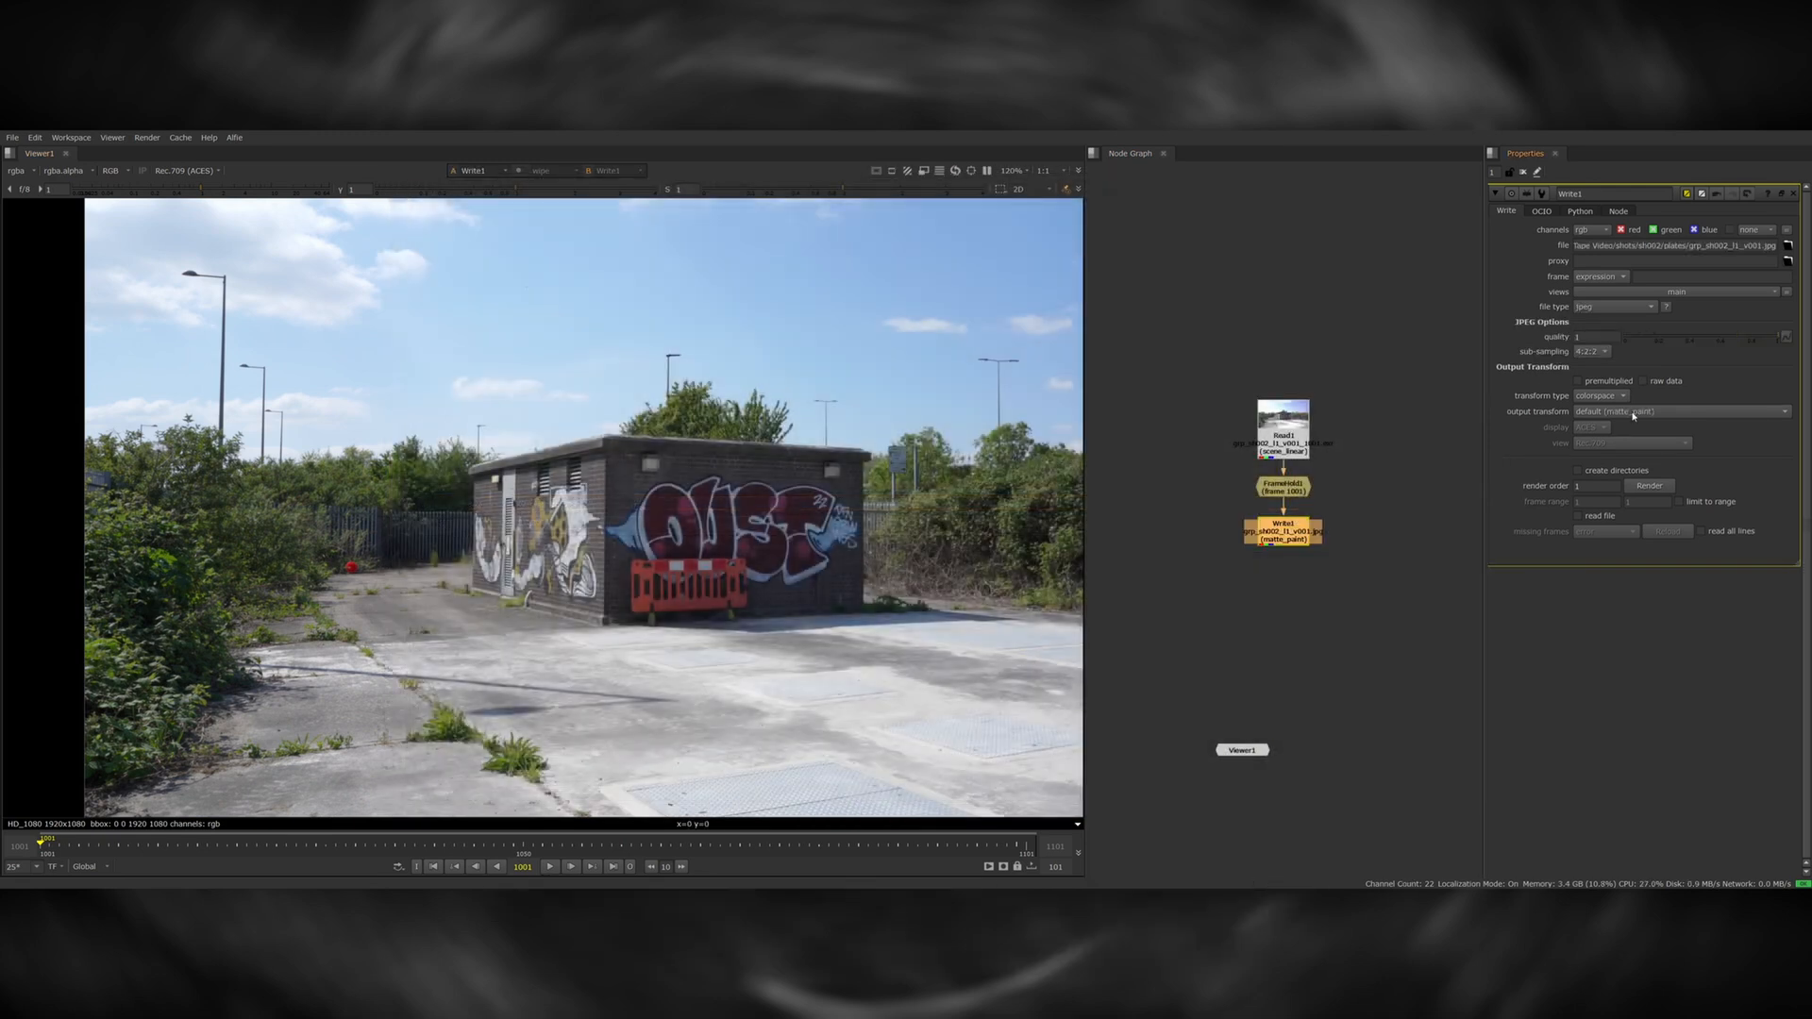
Write the held frame to grp_sh002_l1_v001.jpg in the sh002 plates folder with output_rec709 as output transform, rendering a single frame.
click(1680, 411)
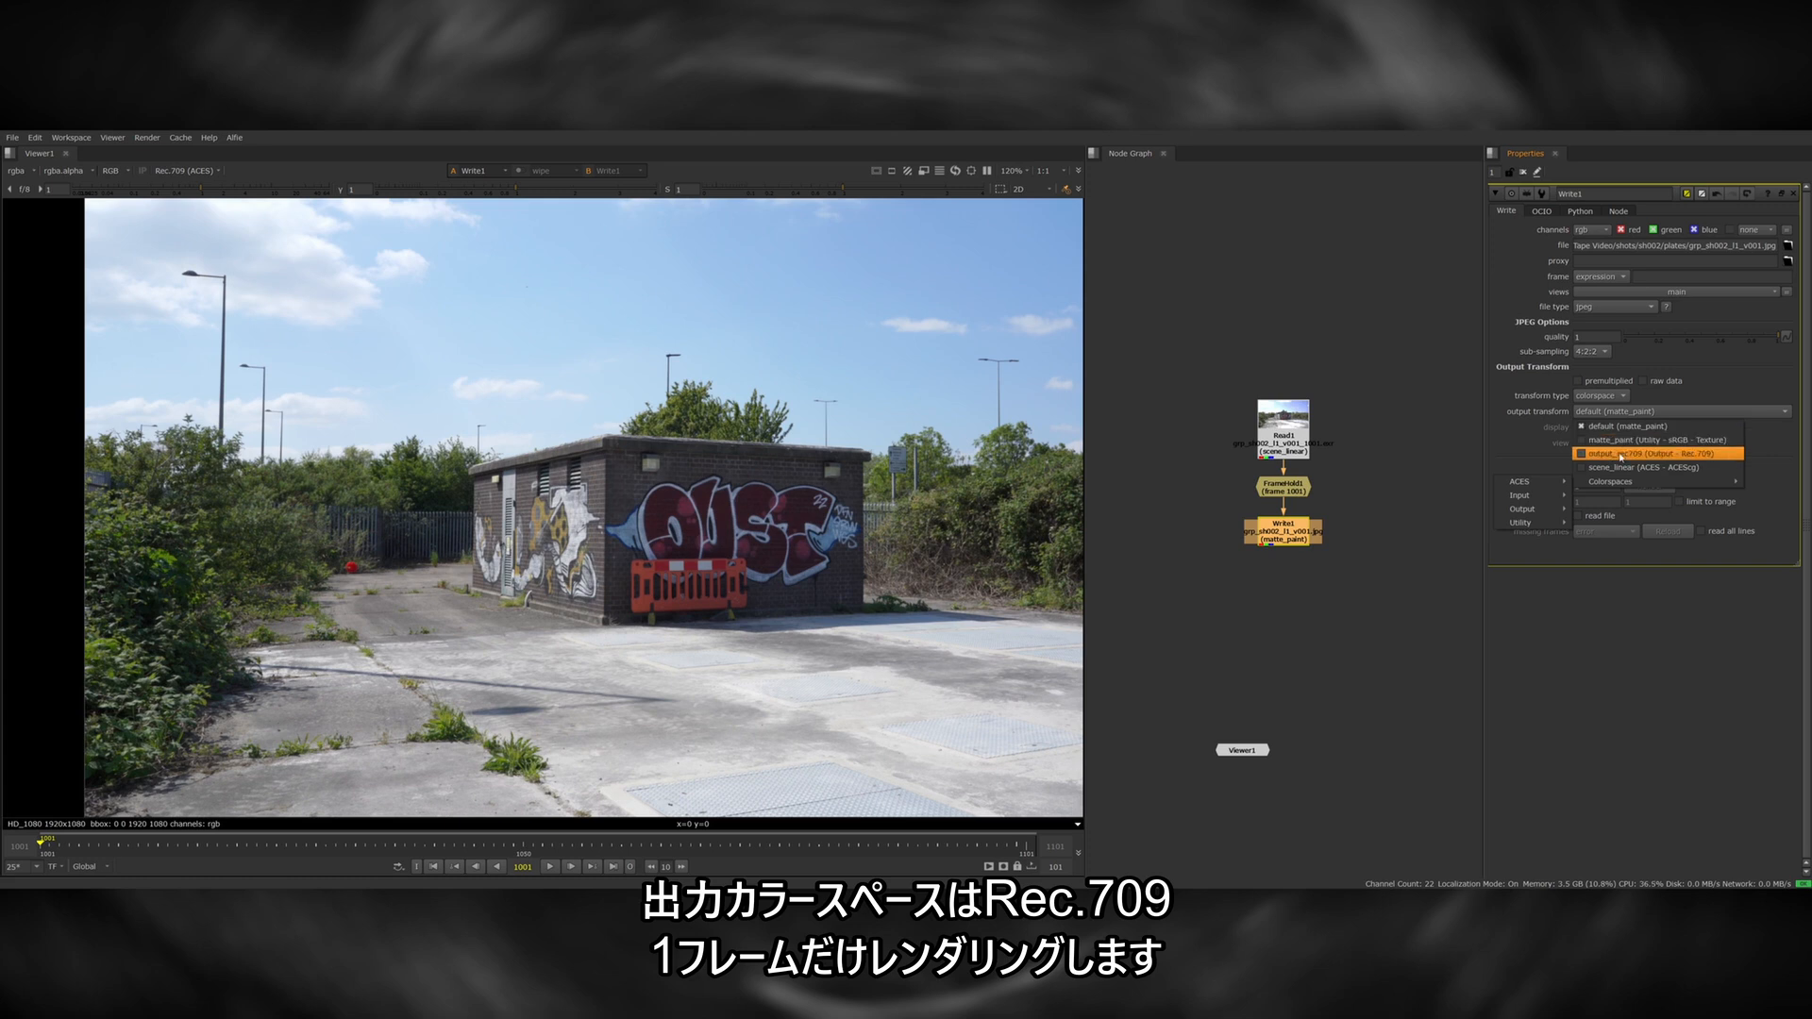
click(1623, 454)
click(1649, 485)
drag(968, 461, 815, 454)
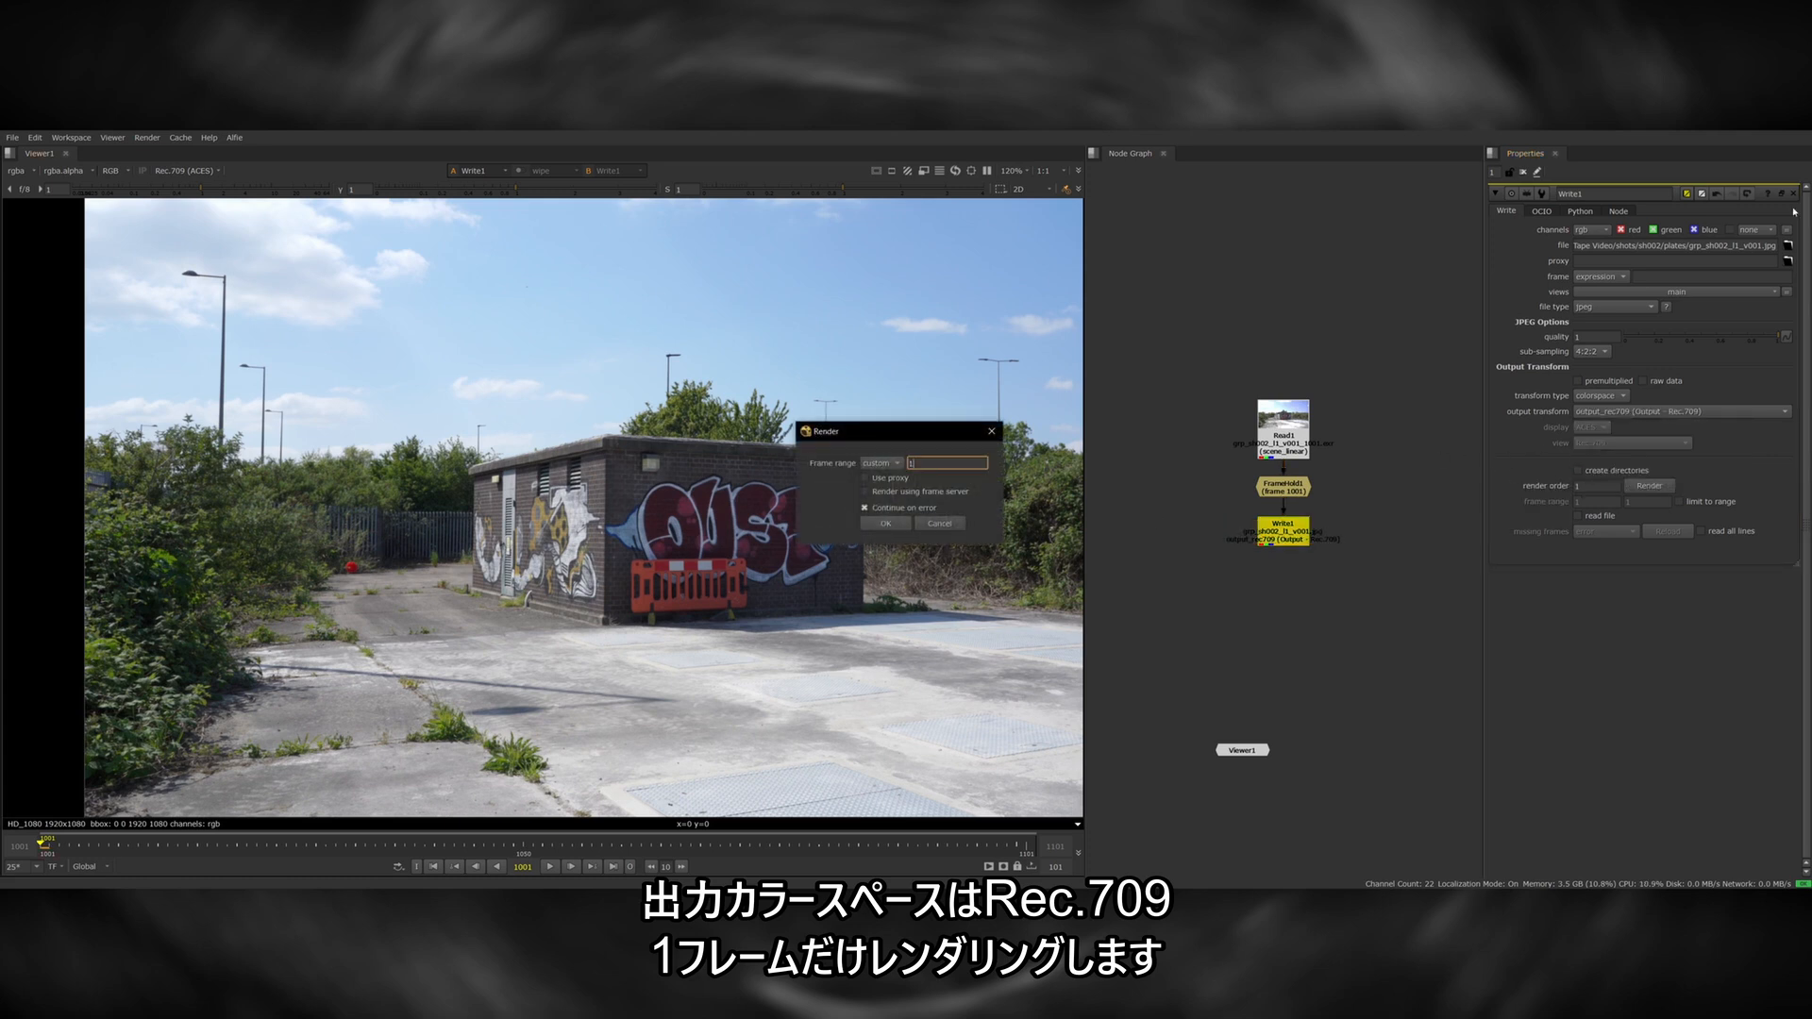
key(Return)
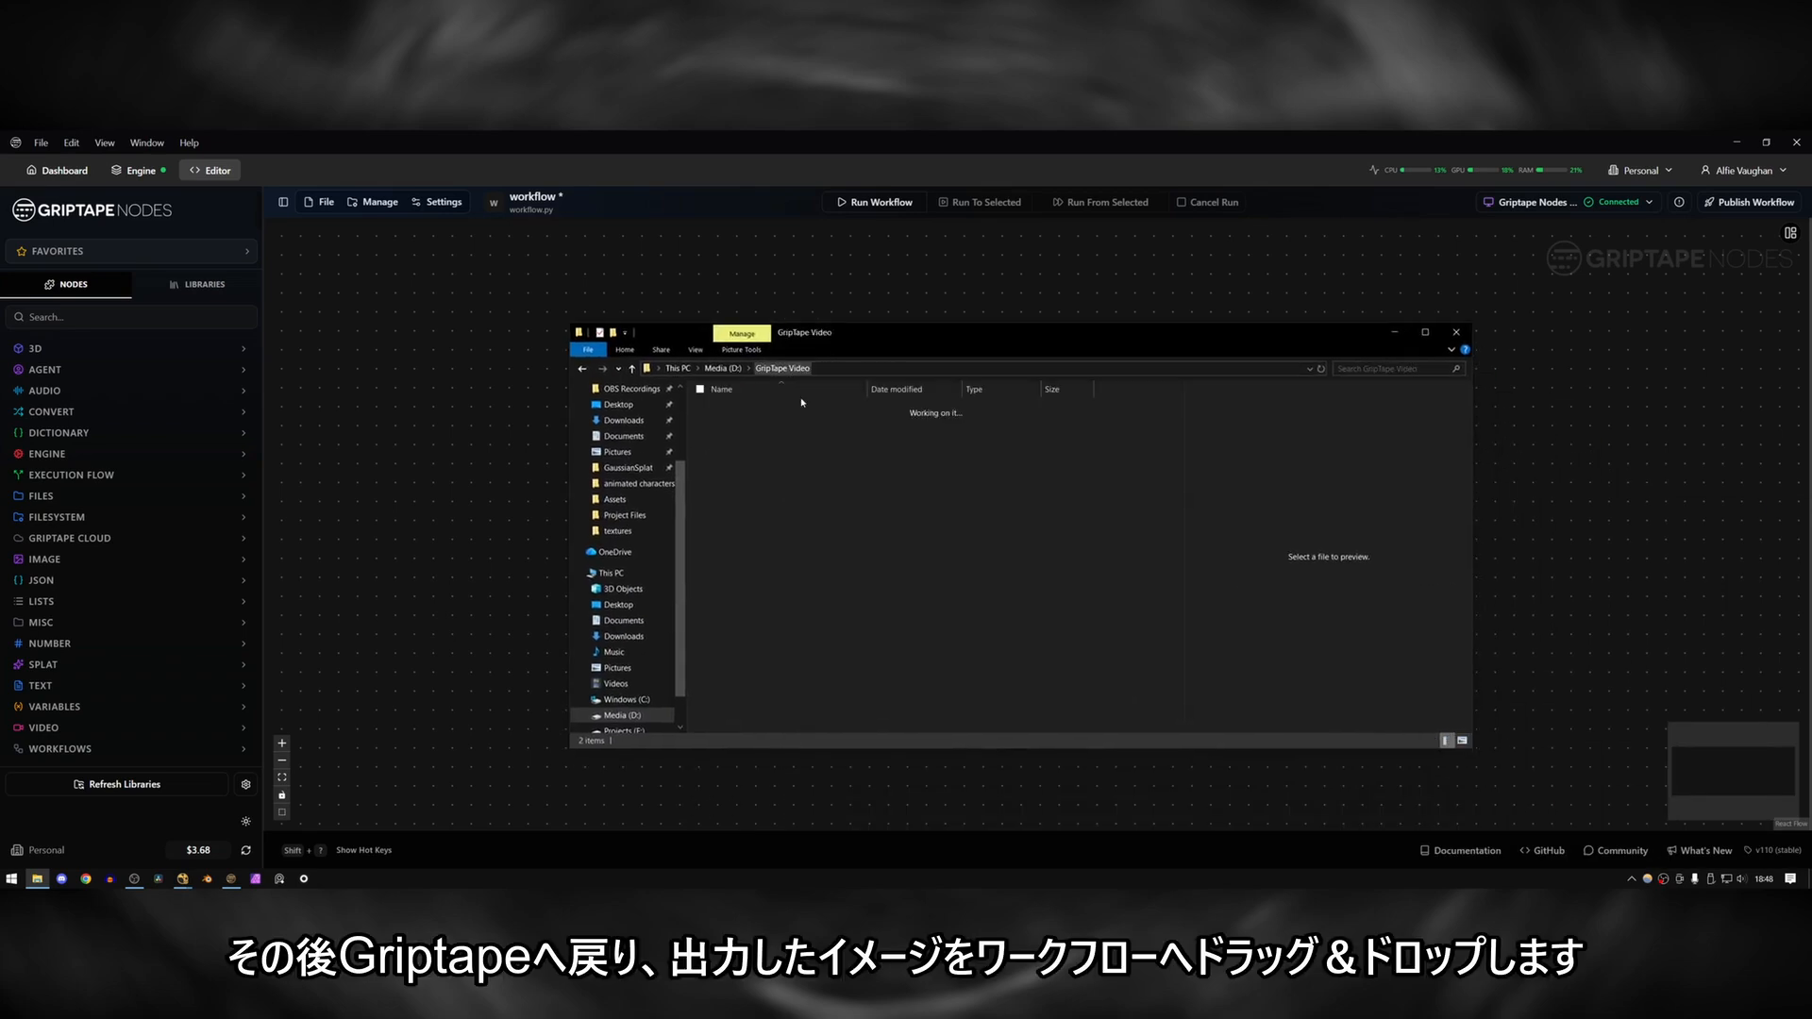
Switch to Griptape Nodes and bring the rendered grp_sh002_l1_v001 image from the project's shots folder into the workflow.
double_click(780, 481)
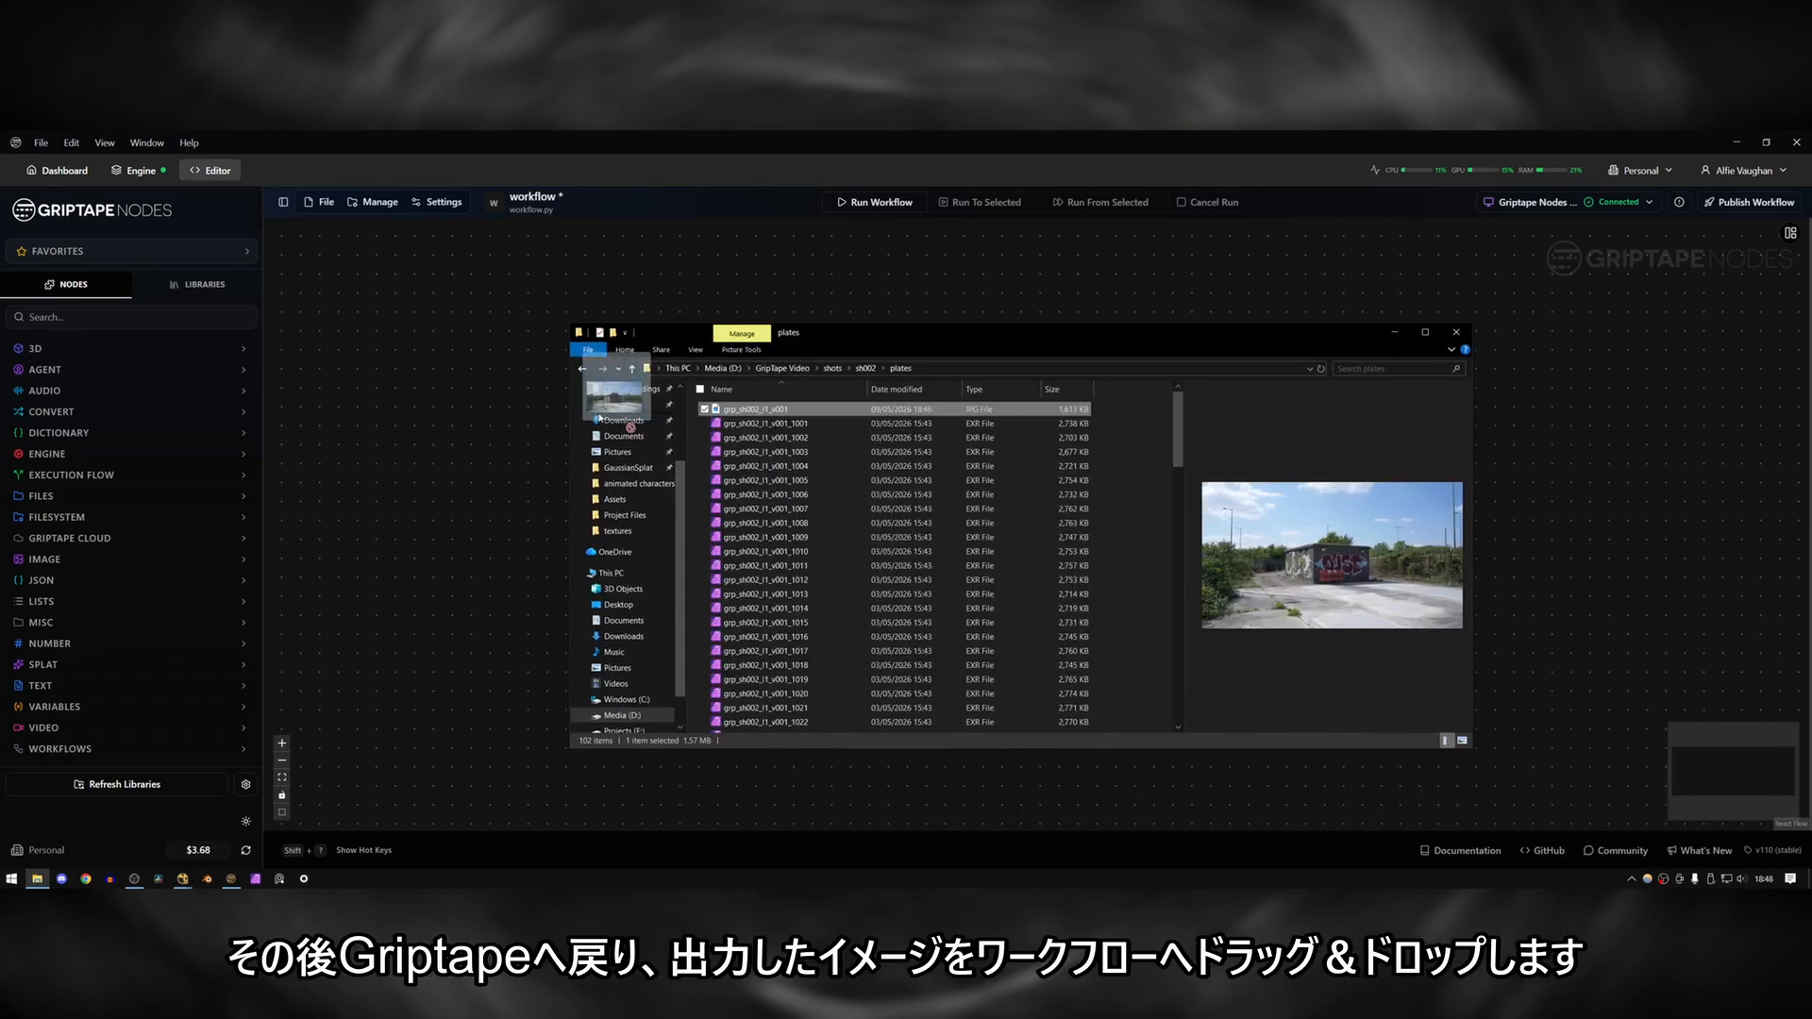
drag(746, 406, 959, 507)
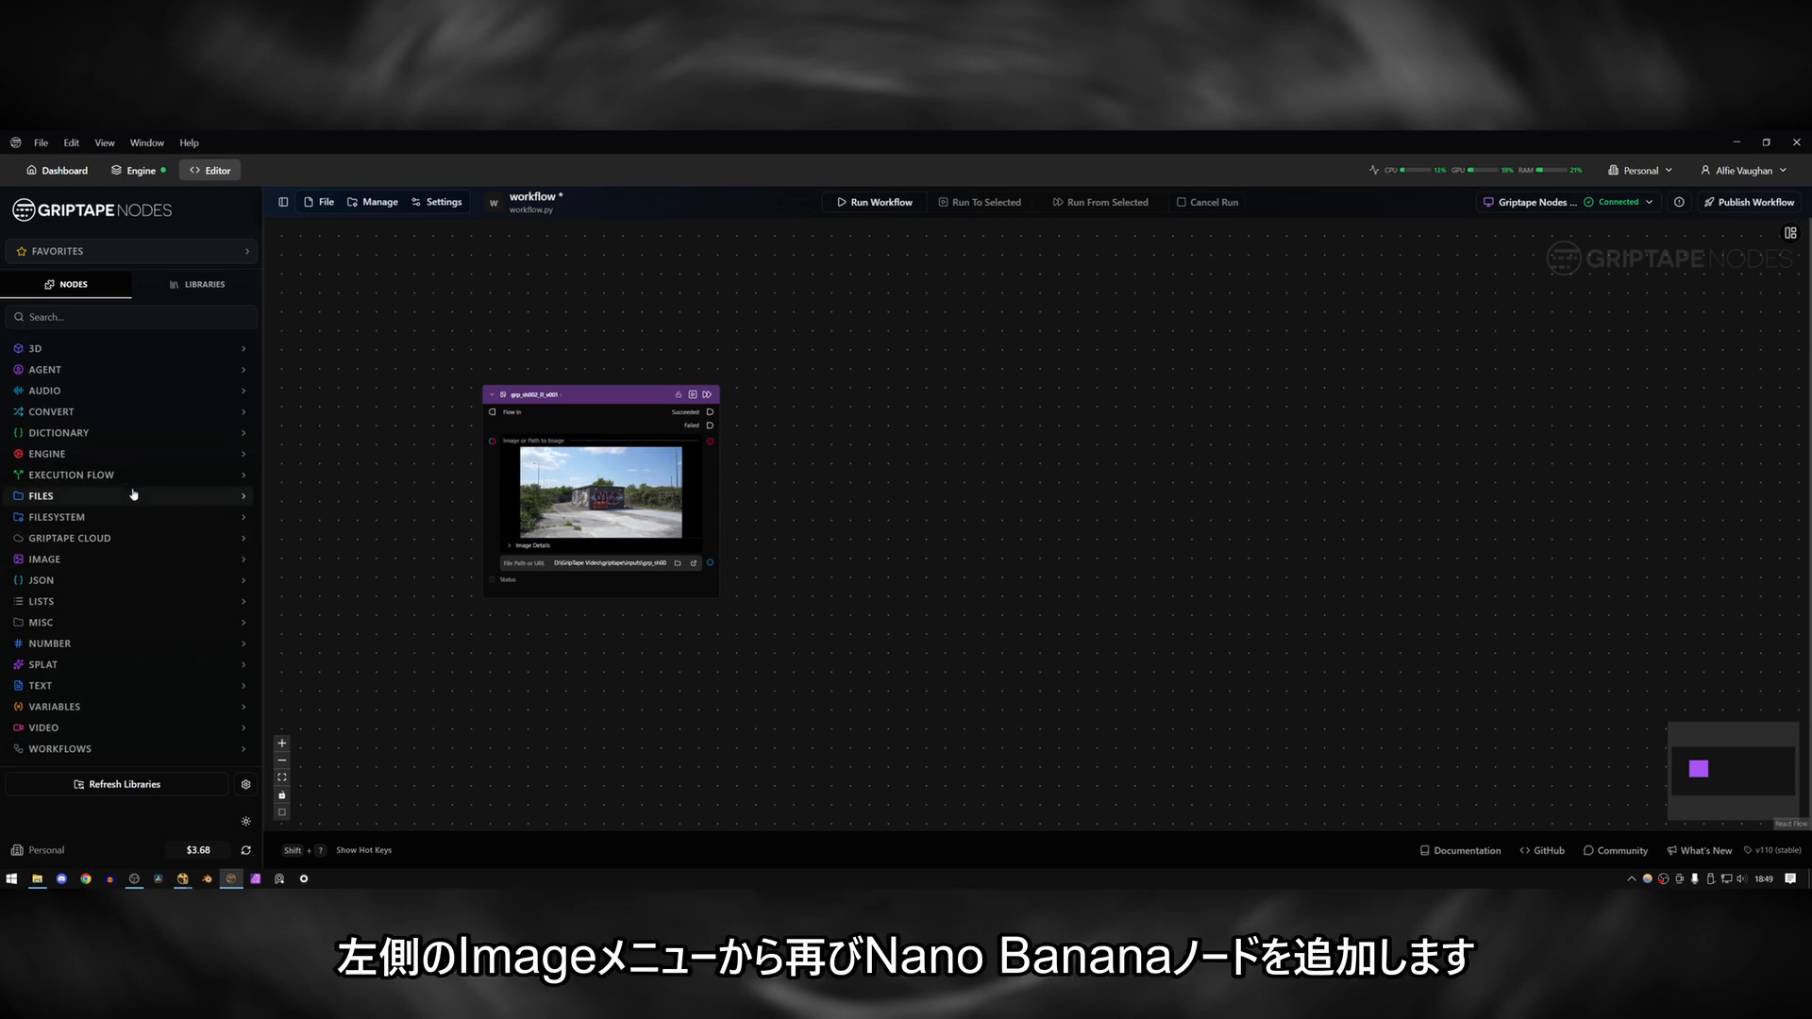
Add a Google Nano Banana Image Generation node and connect the plate image to its input images.
click(110, 561)
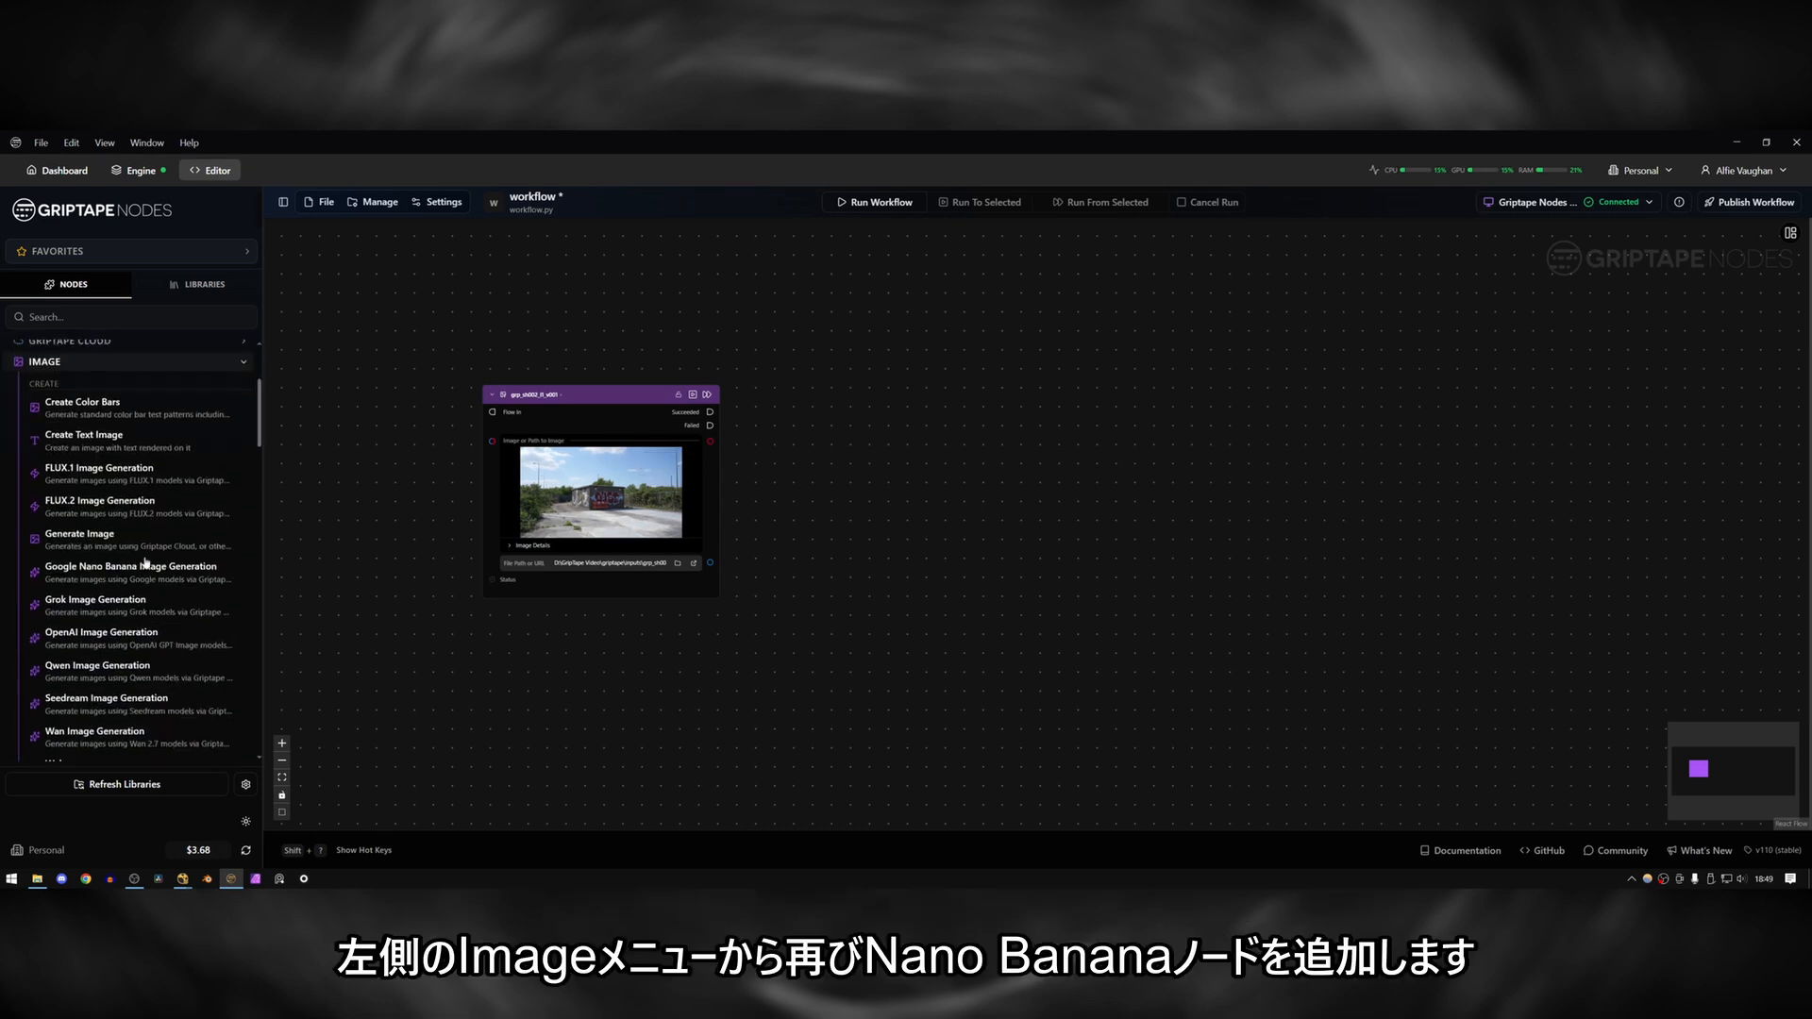
drag(142, 575, 959, 387)
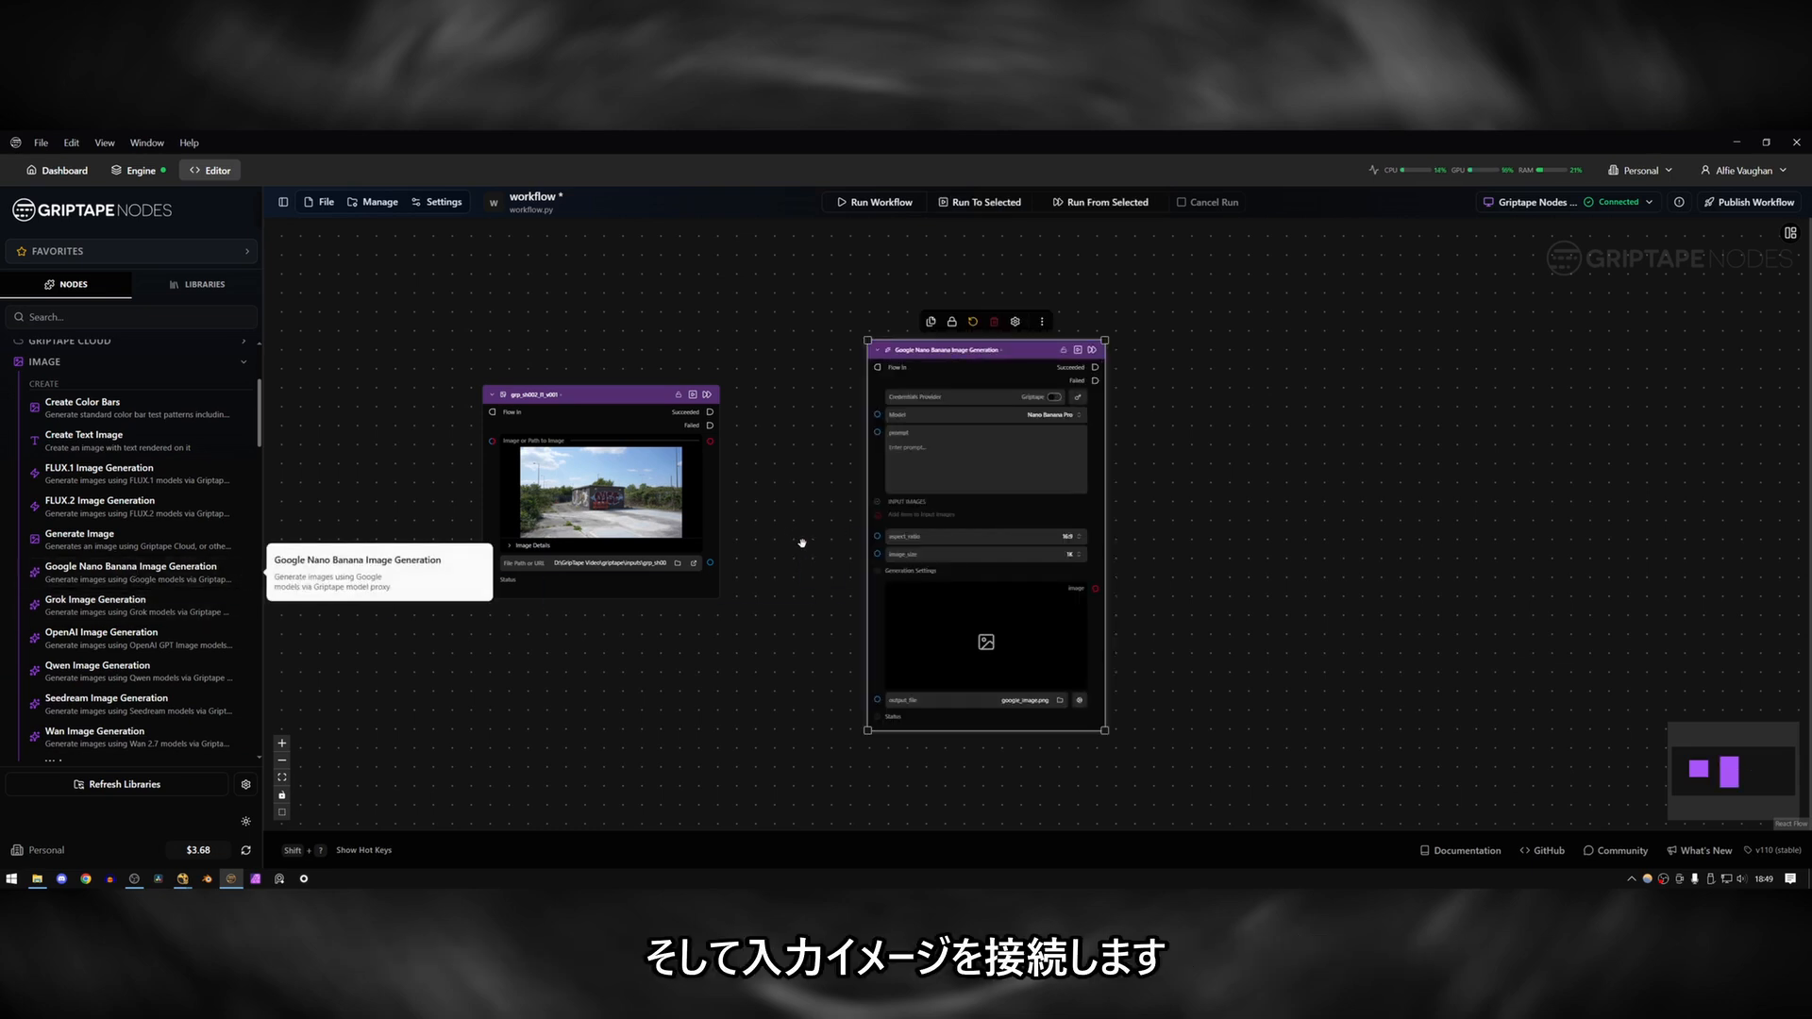
click(802, 543)
drag(711, 445, 878, 514)
scroll(768, 556, up, 2)
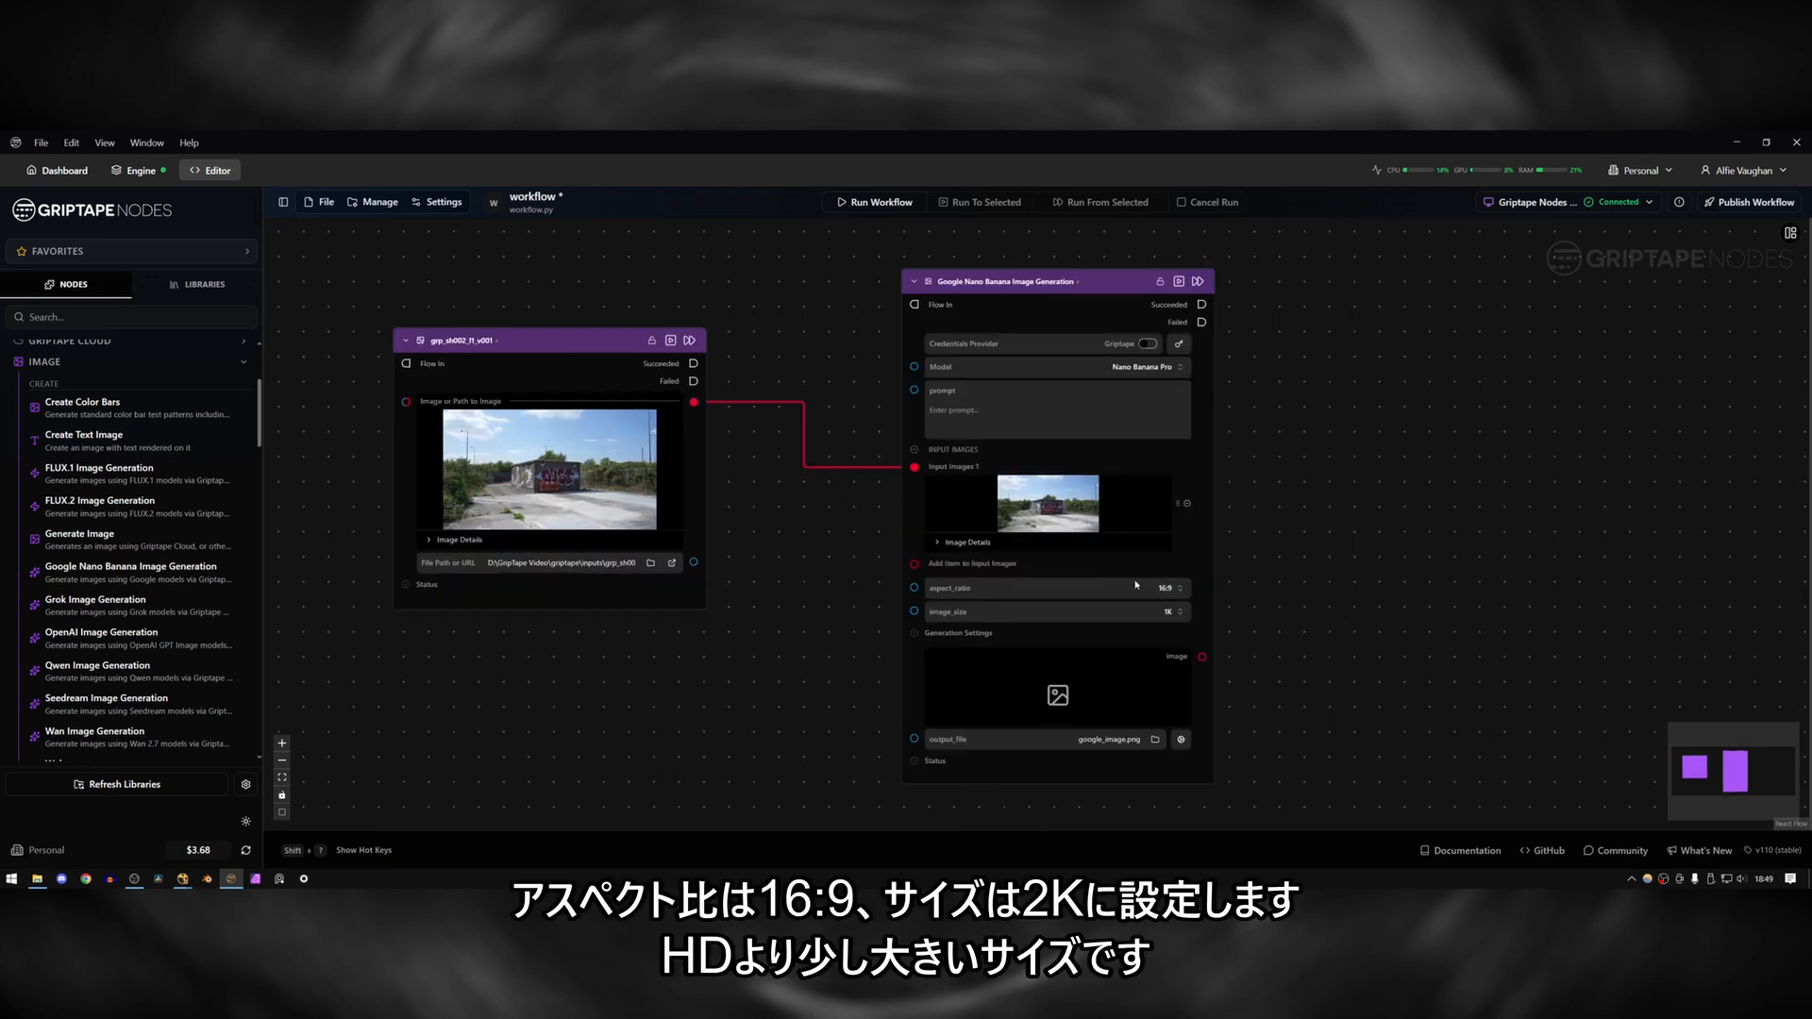
Set the Nano Banana node's image size to 2K and its output file to grp_sh002_cleanplate_v001.
click(1046, 619)
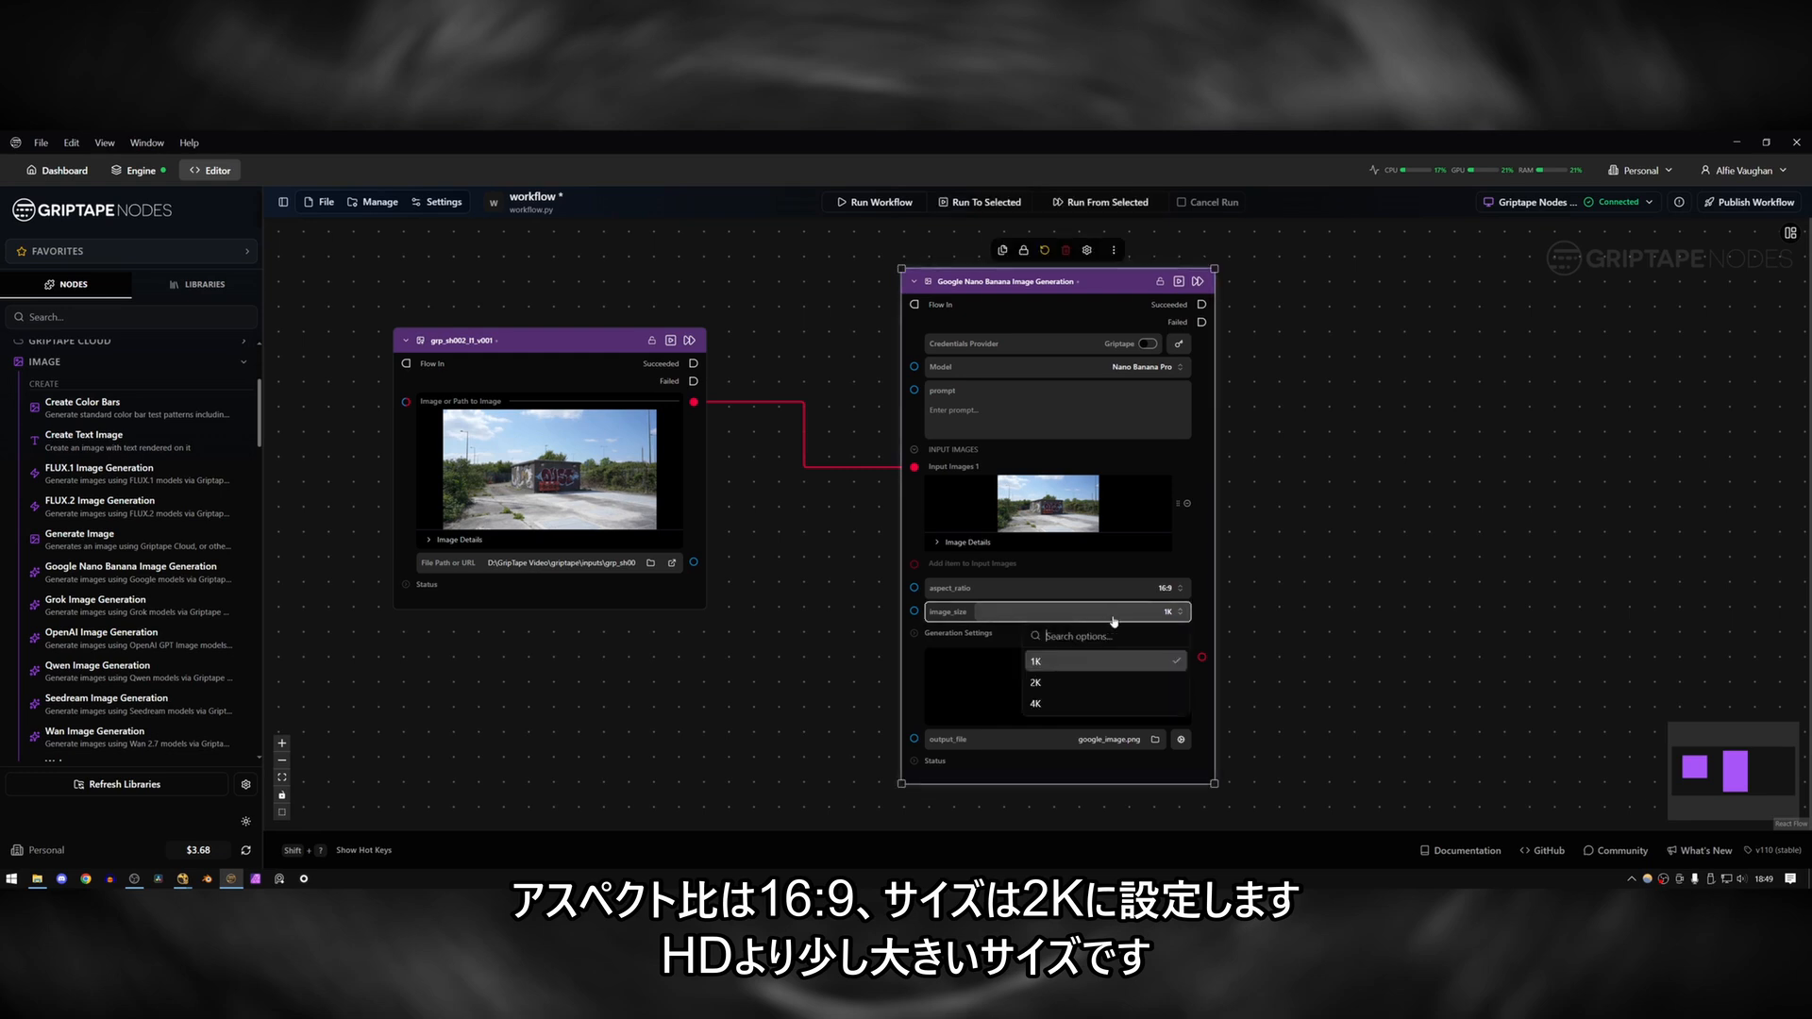
click(1186, 659)
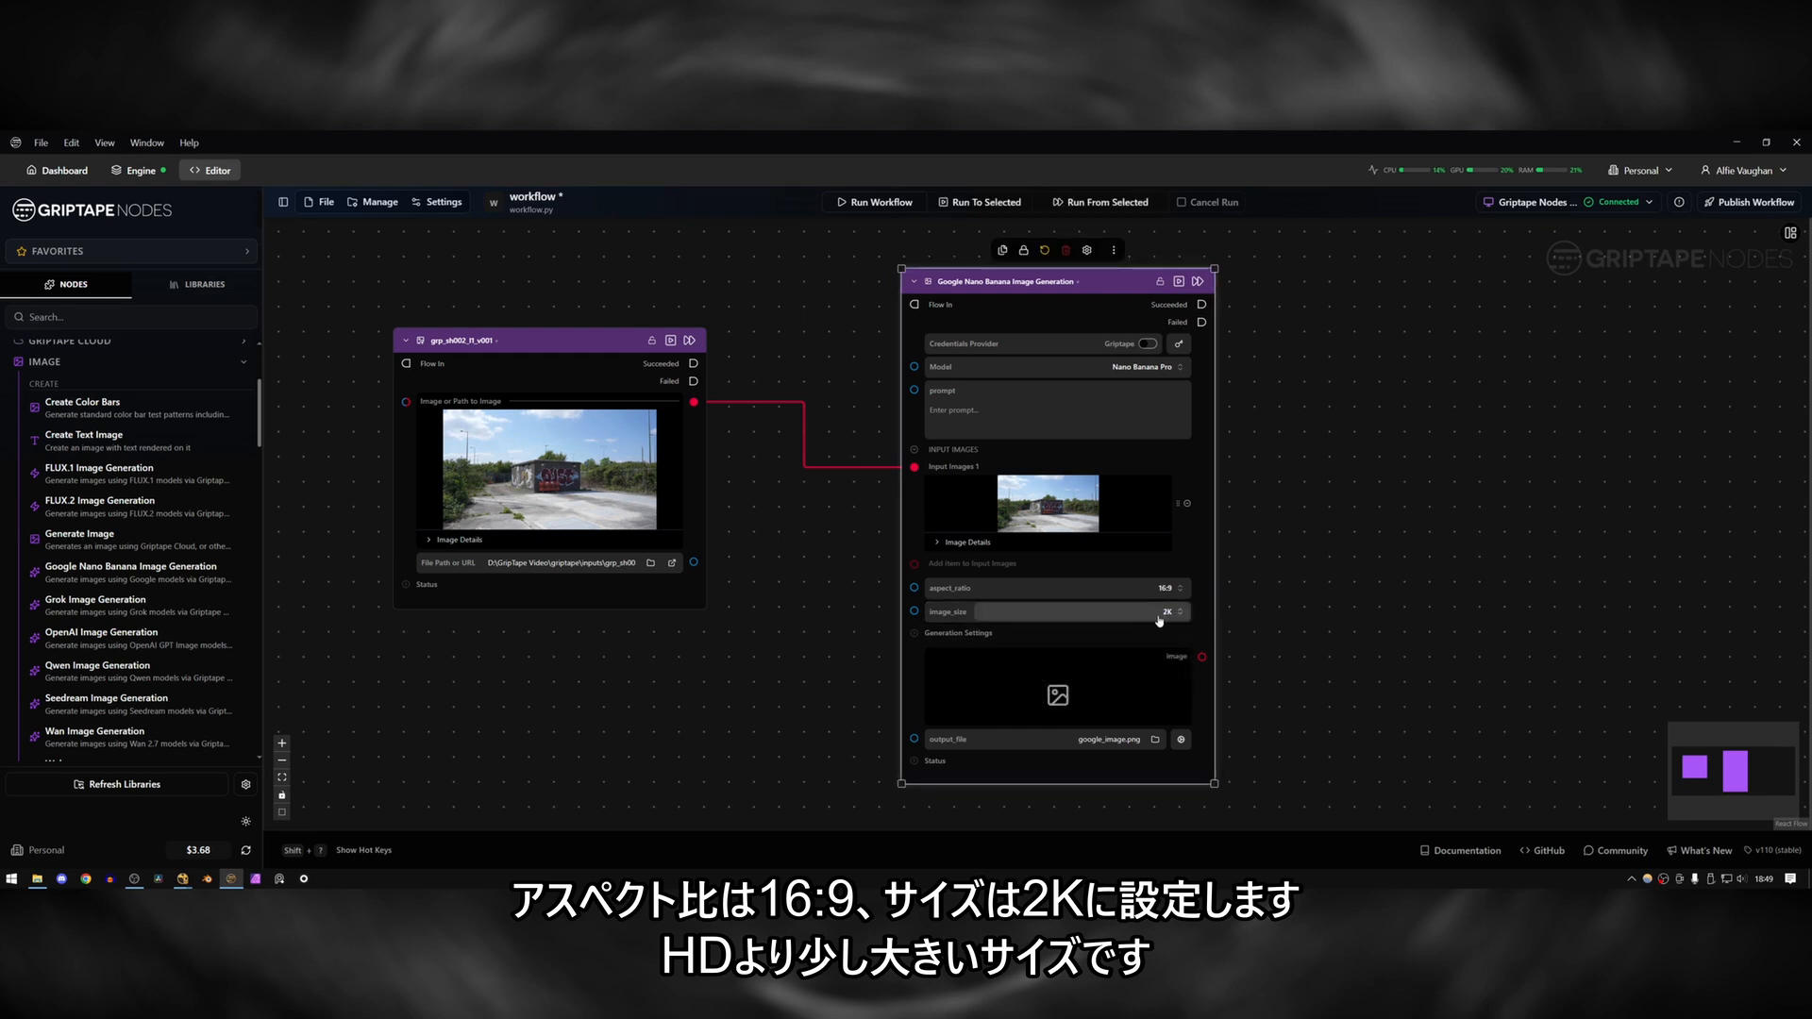
click(1095, 739)
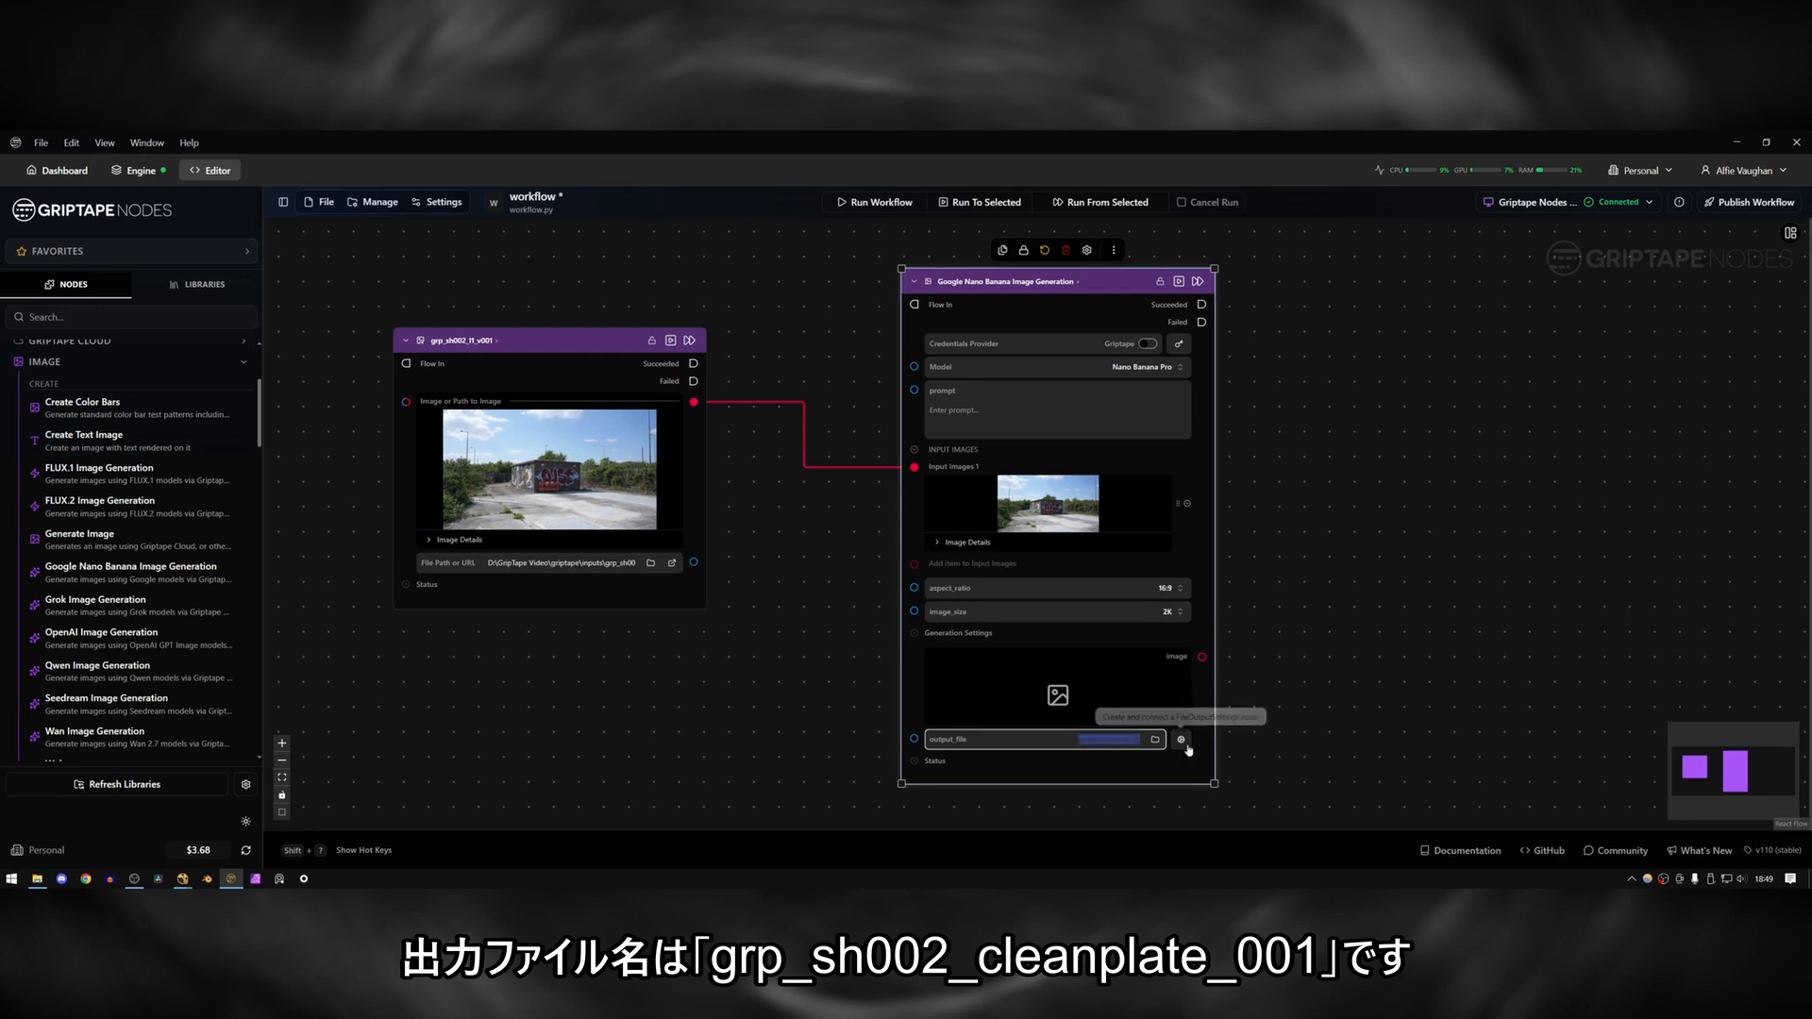
text(grp_sh002_cle)
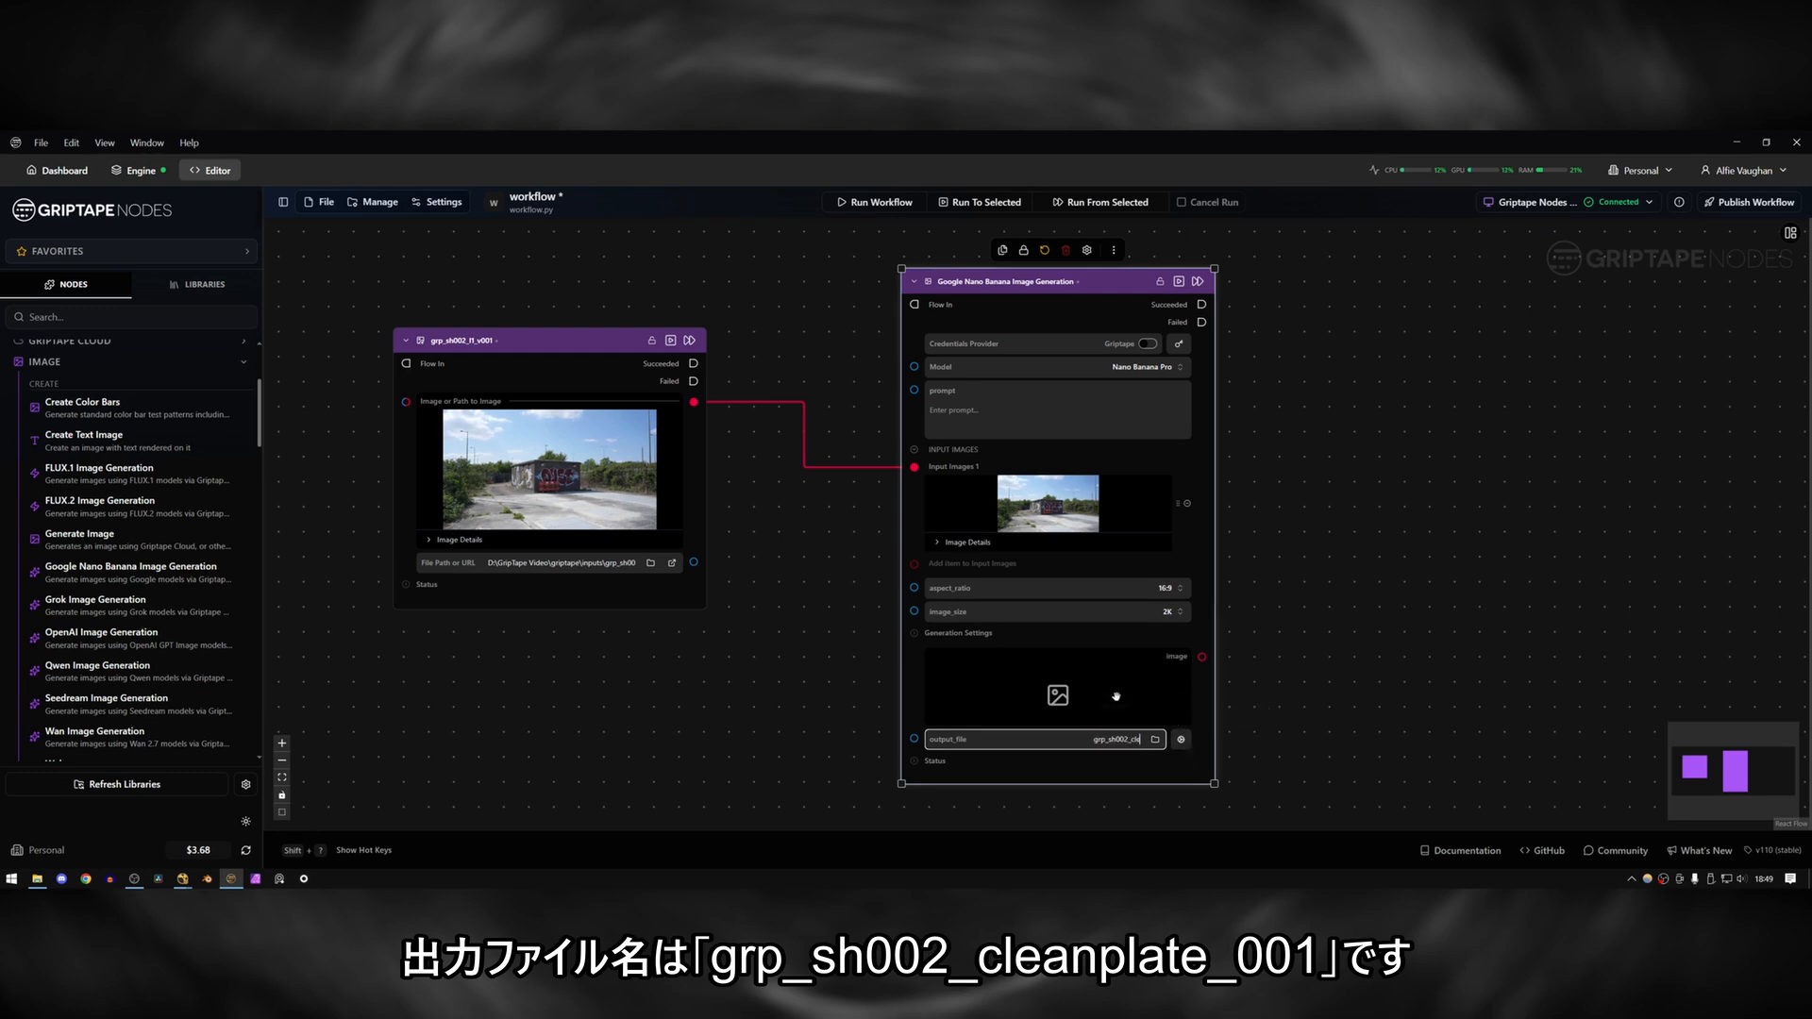
text(anplate_v001)
key(Return)
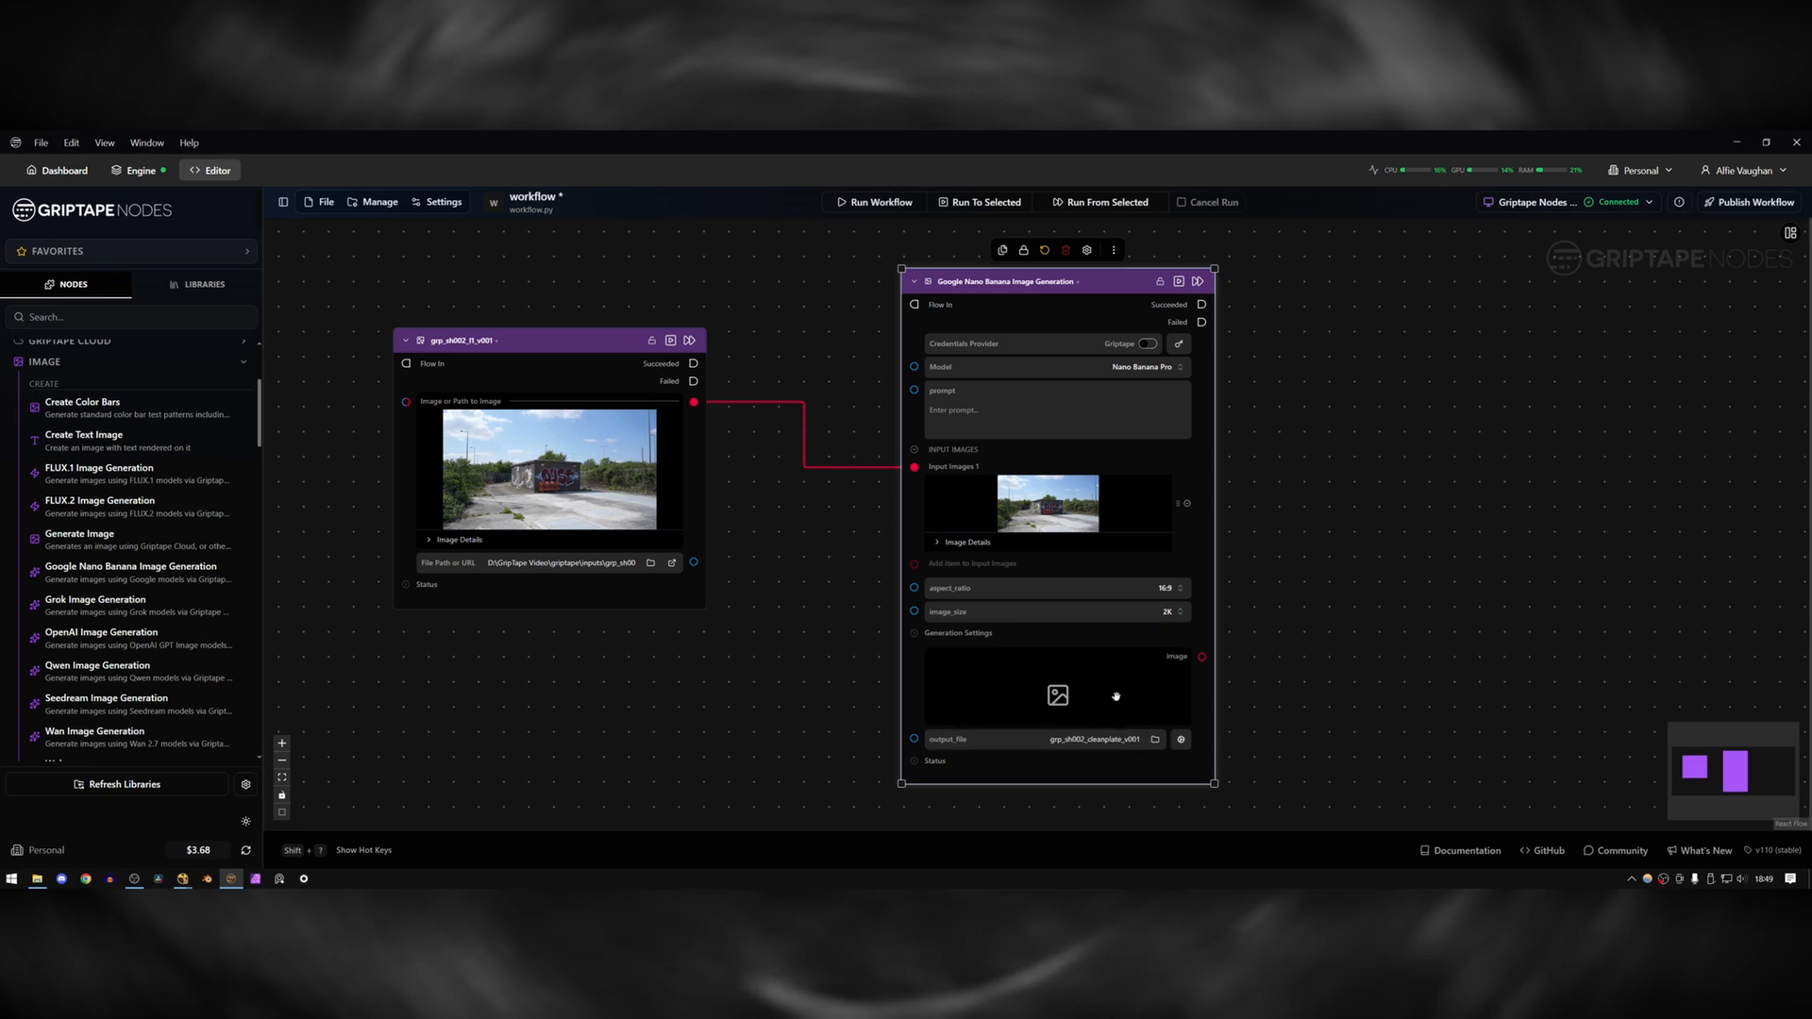
Enter the generation prompt "Remove graffiti and orange barrier. Don't change anything else.".
click(993, 429)
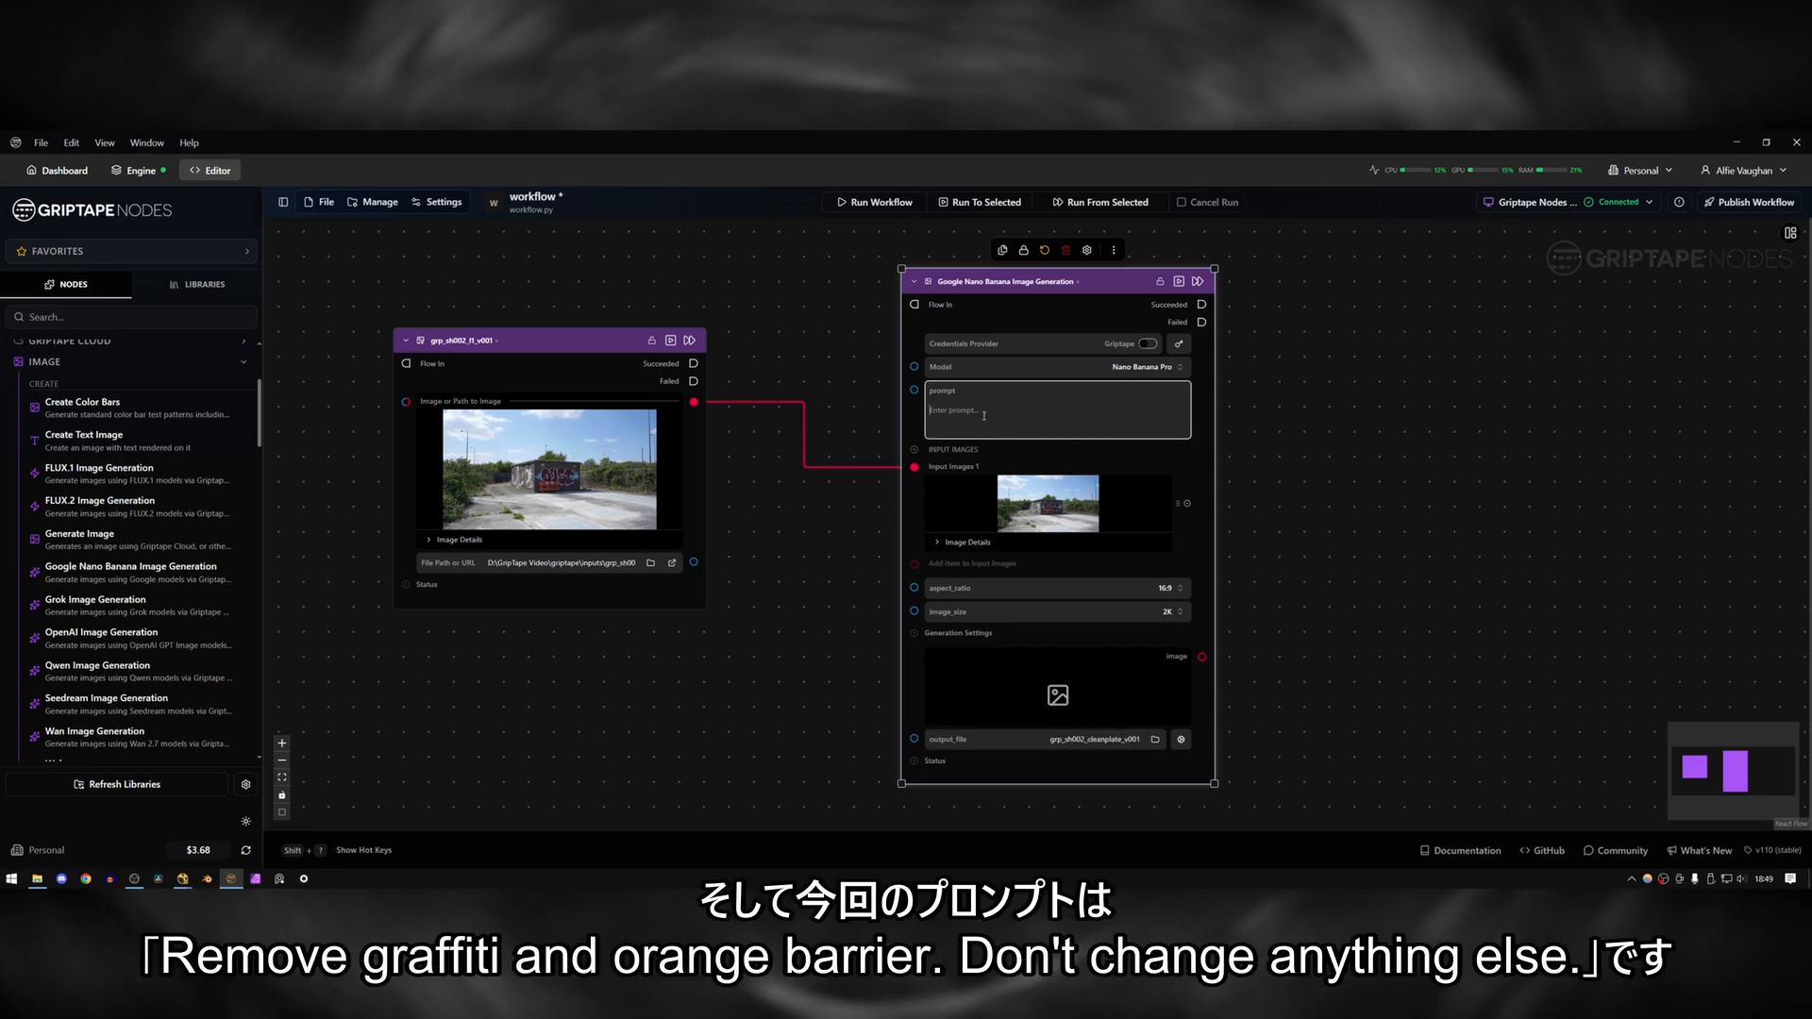
text(Remove graf)
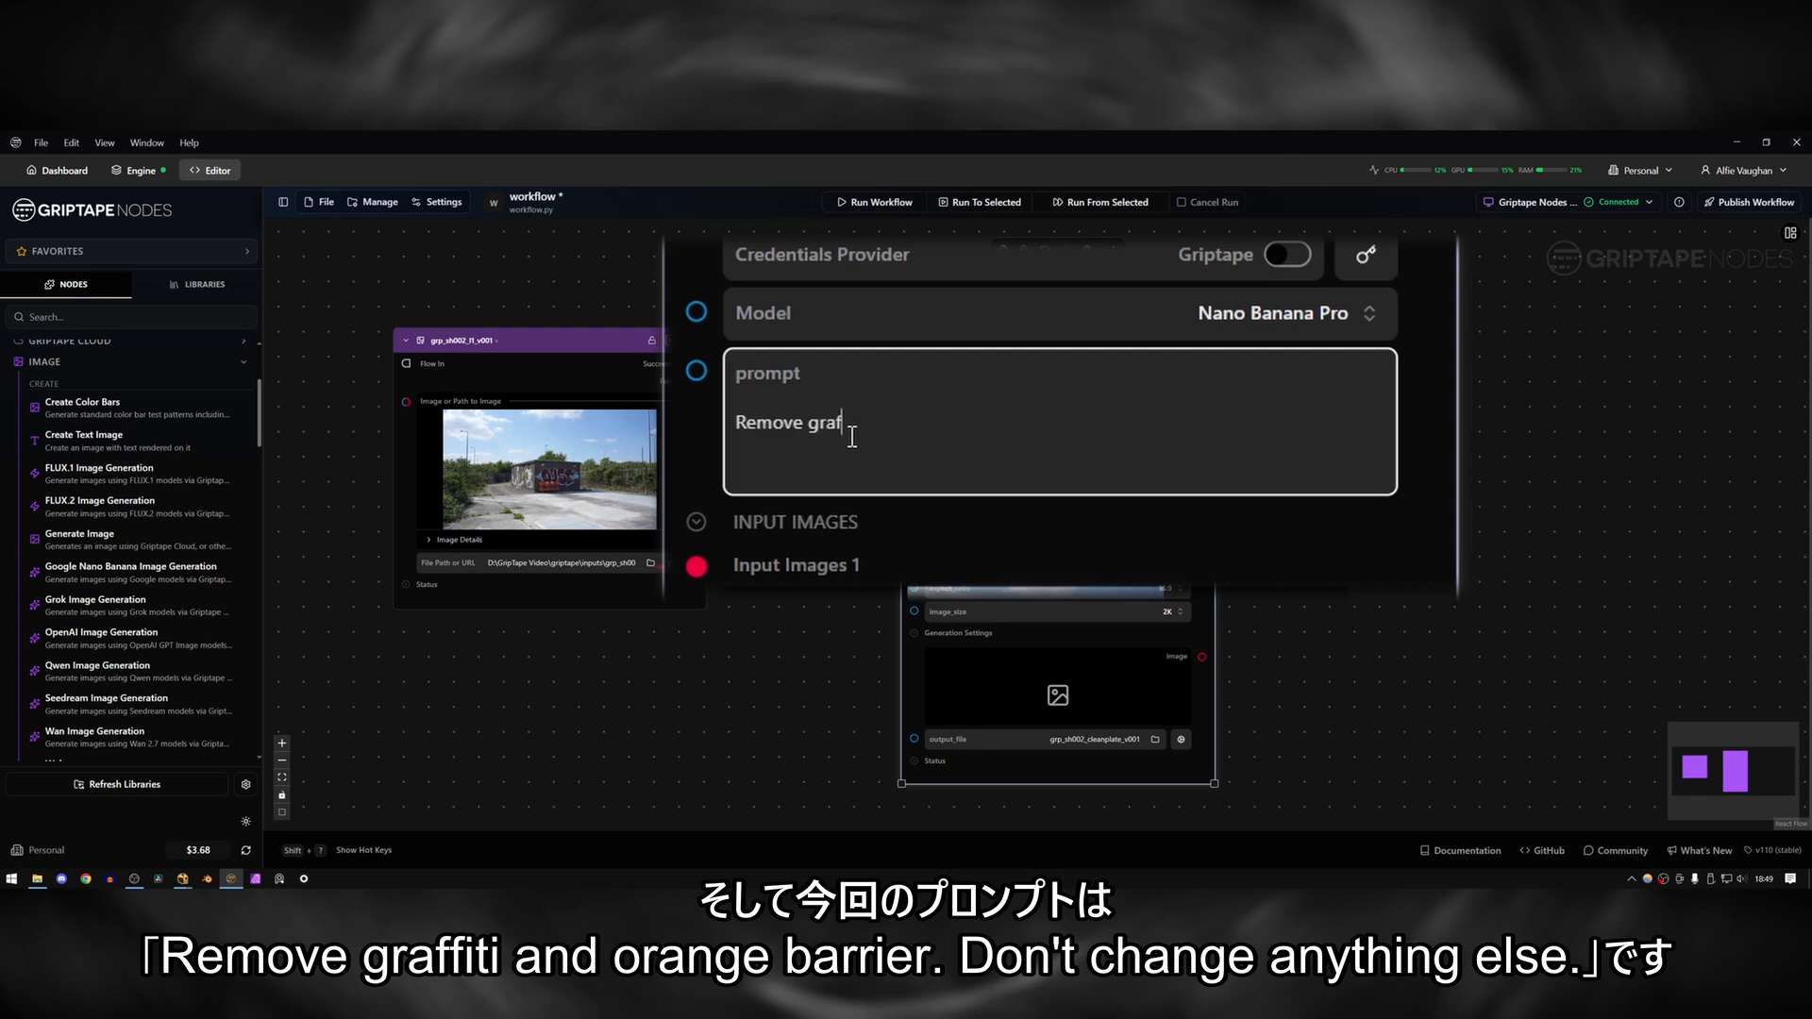
text(fiti and orange barrier. Don't )
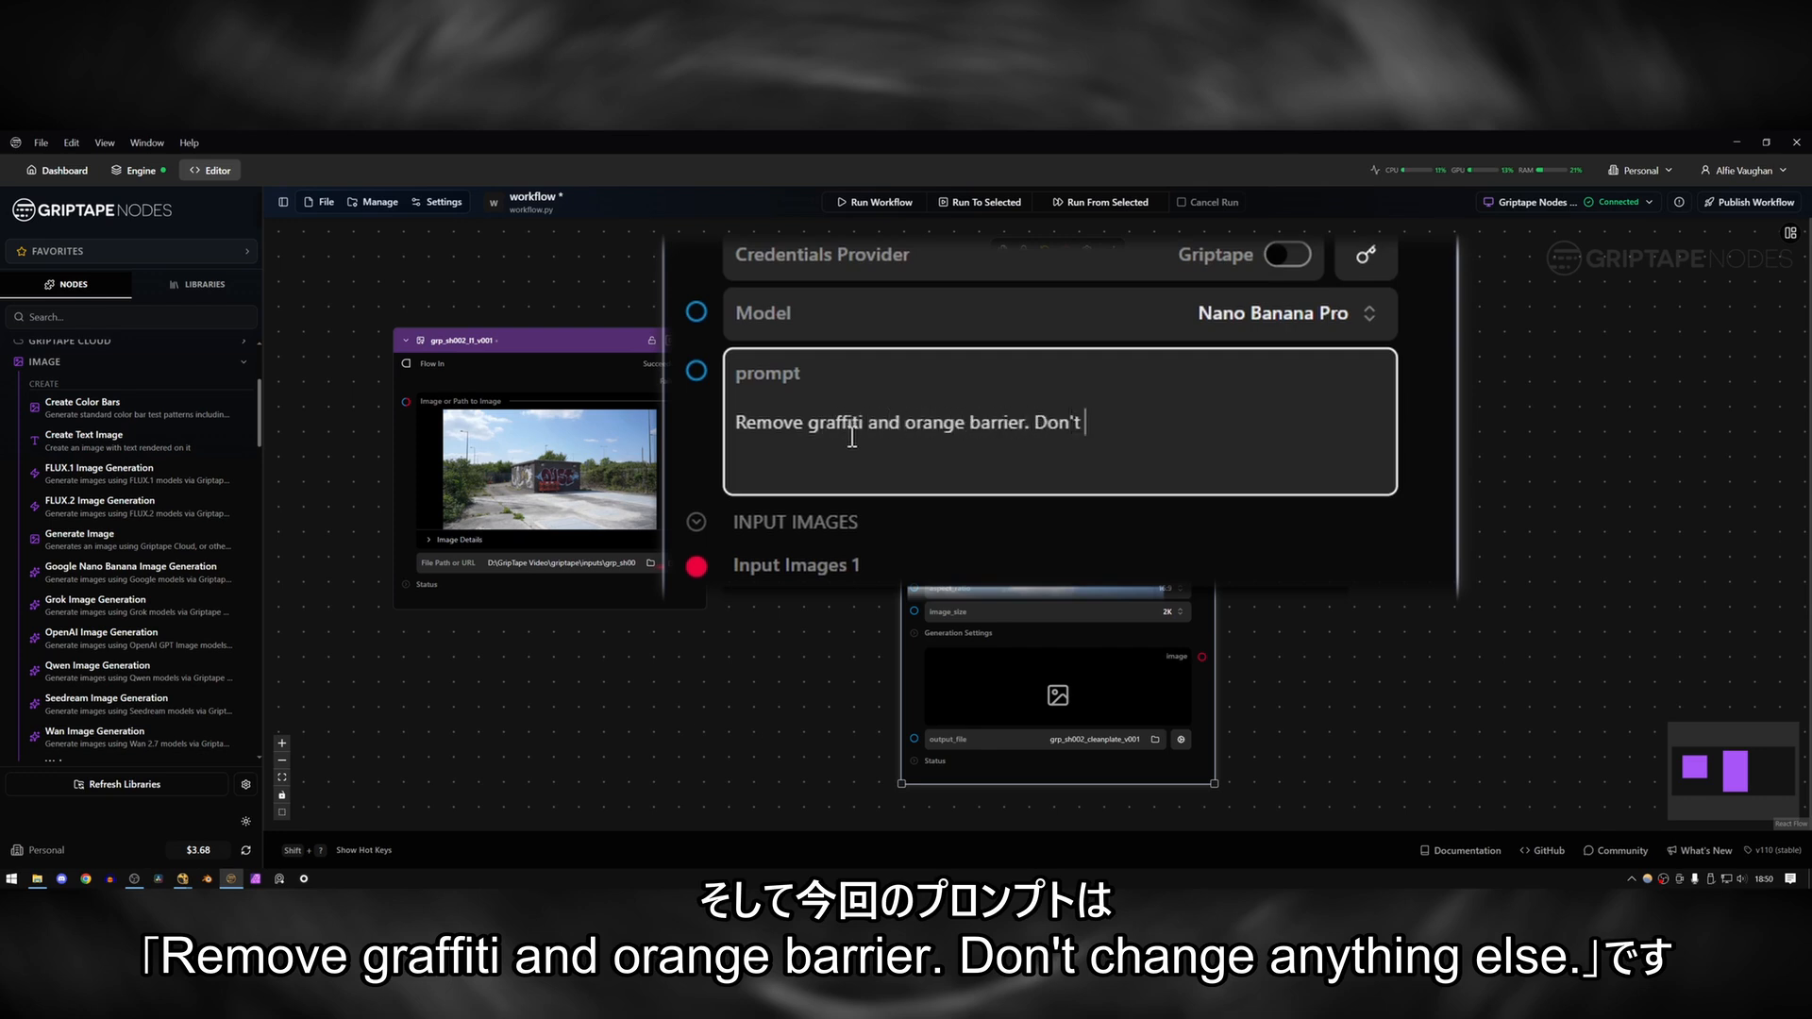
text(change anything else.)
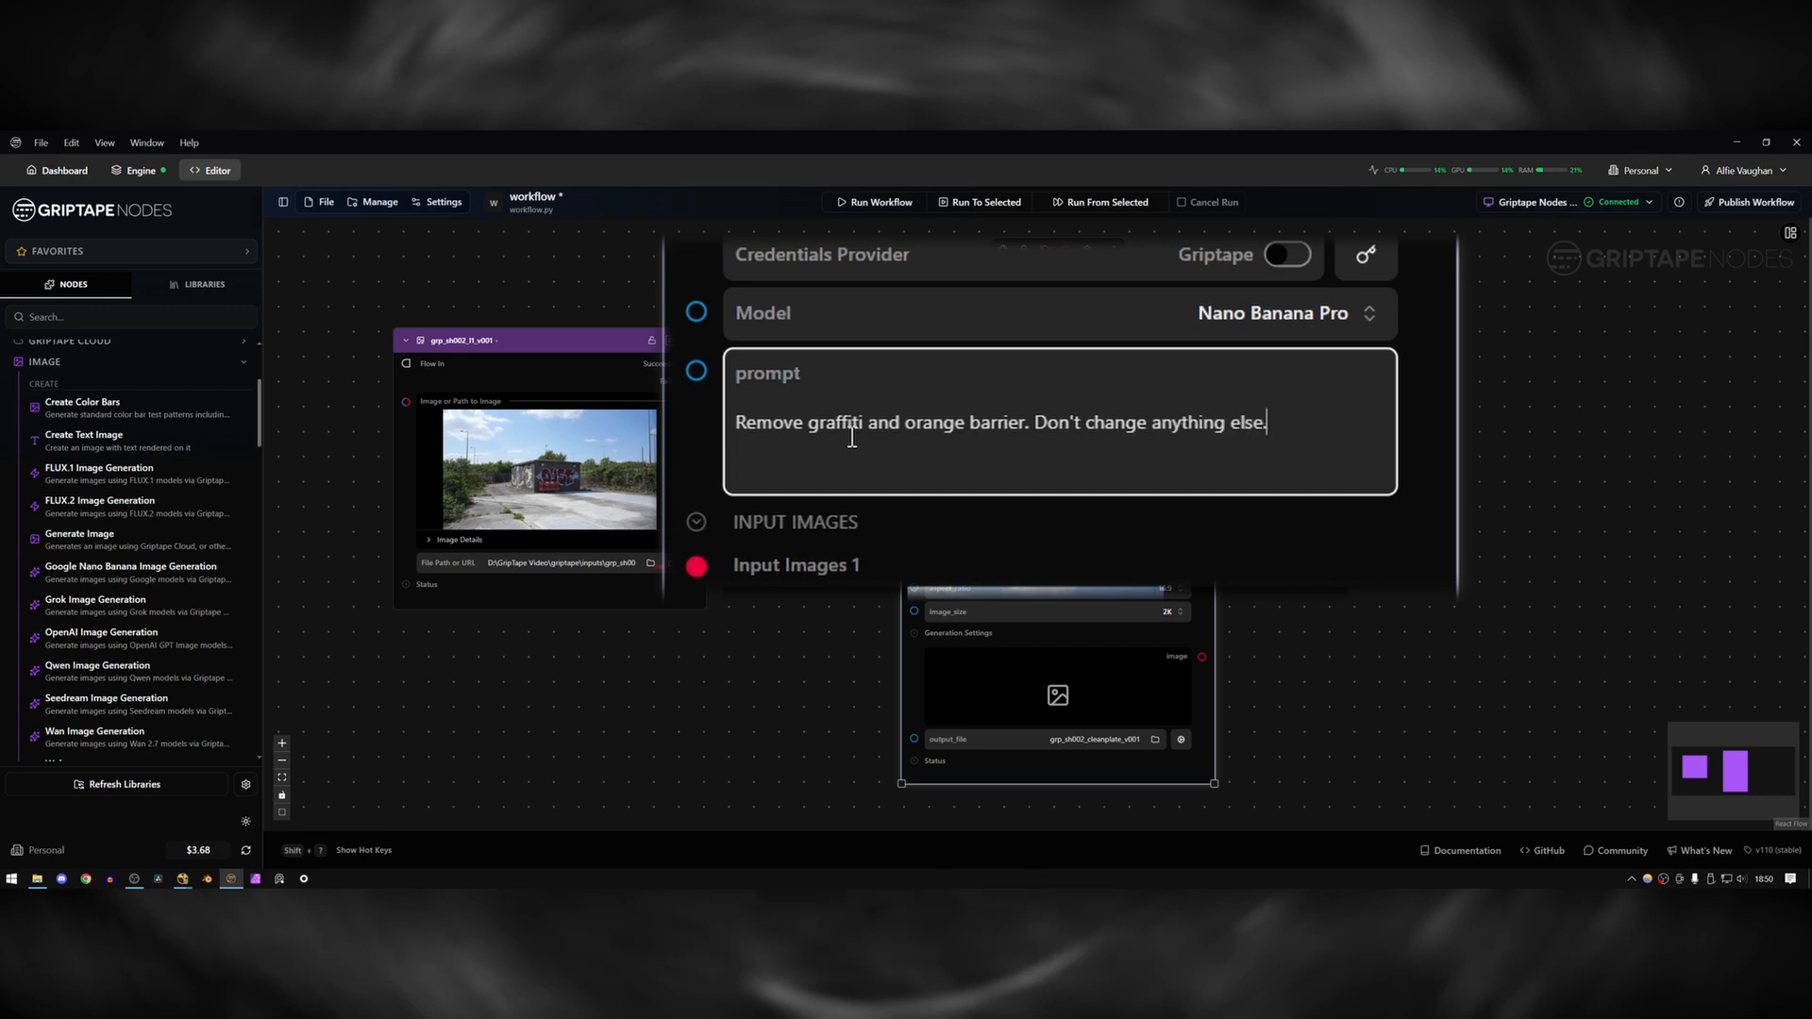
drag(1048, 411, 1162, 420)
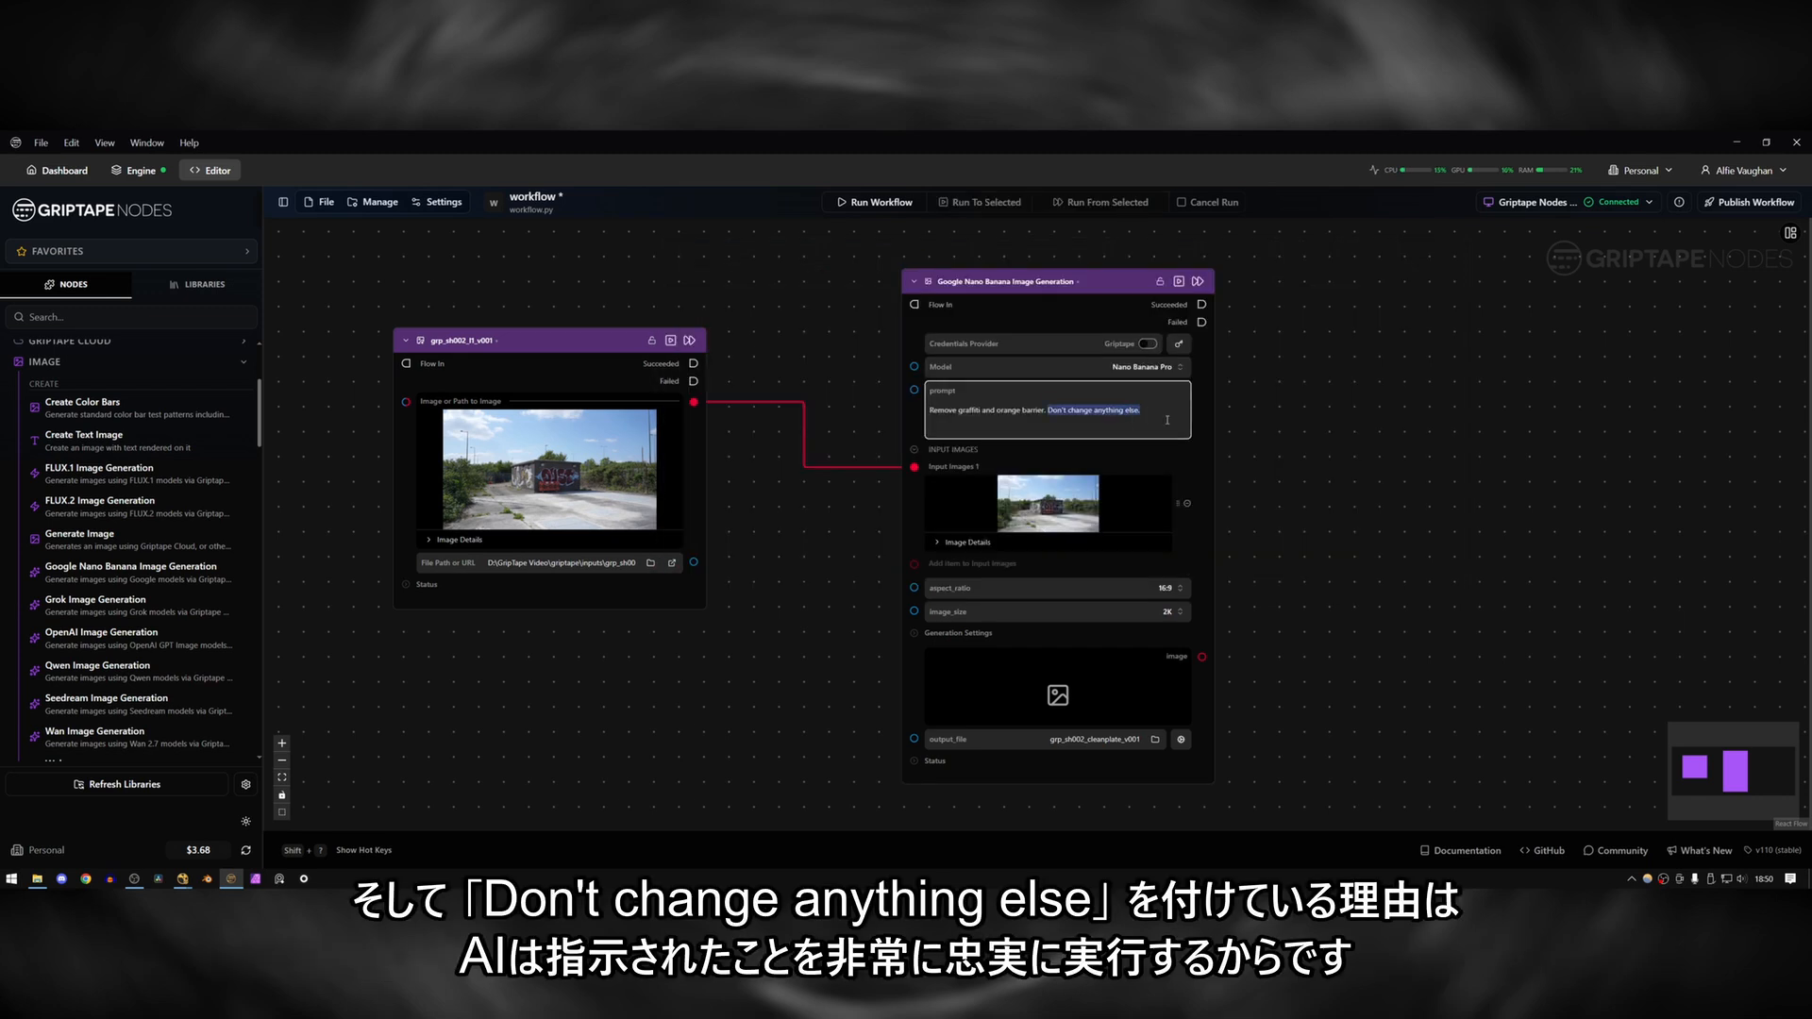
drag(1147, 413, 1061, 404)
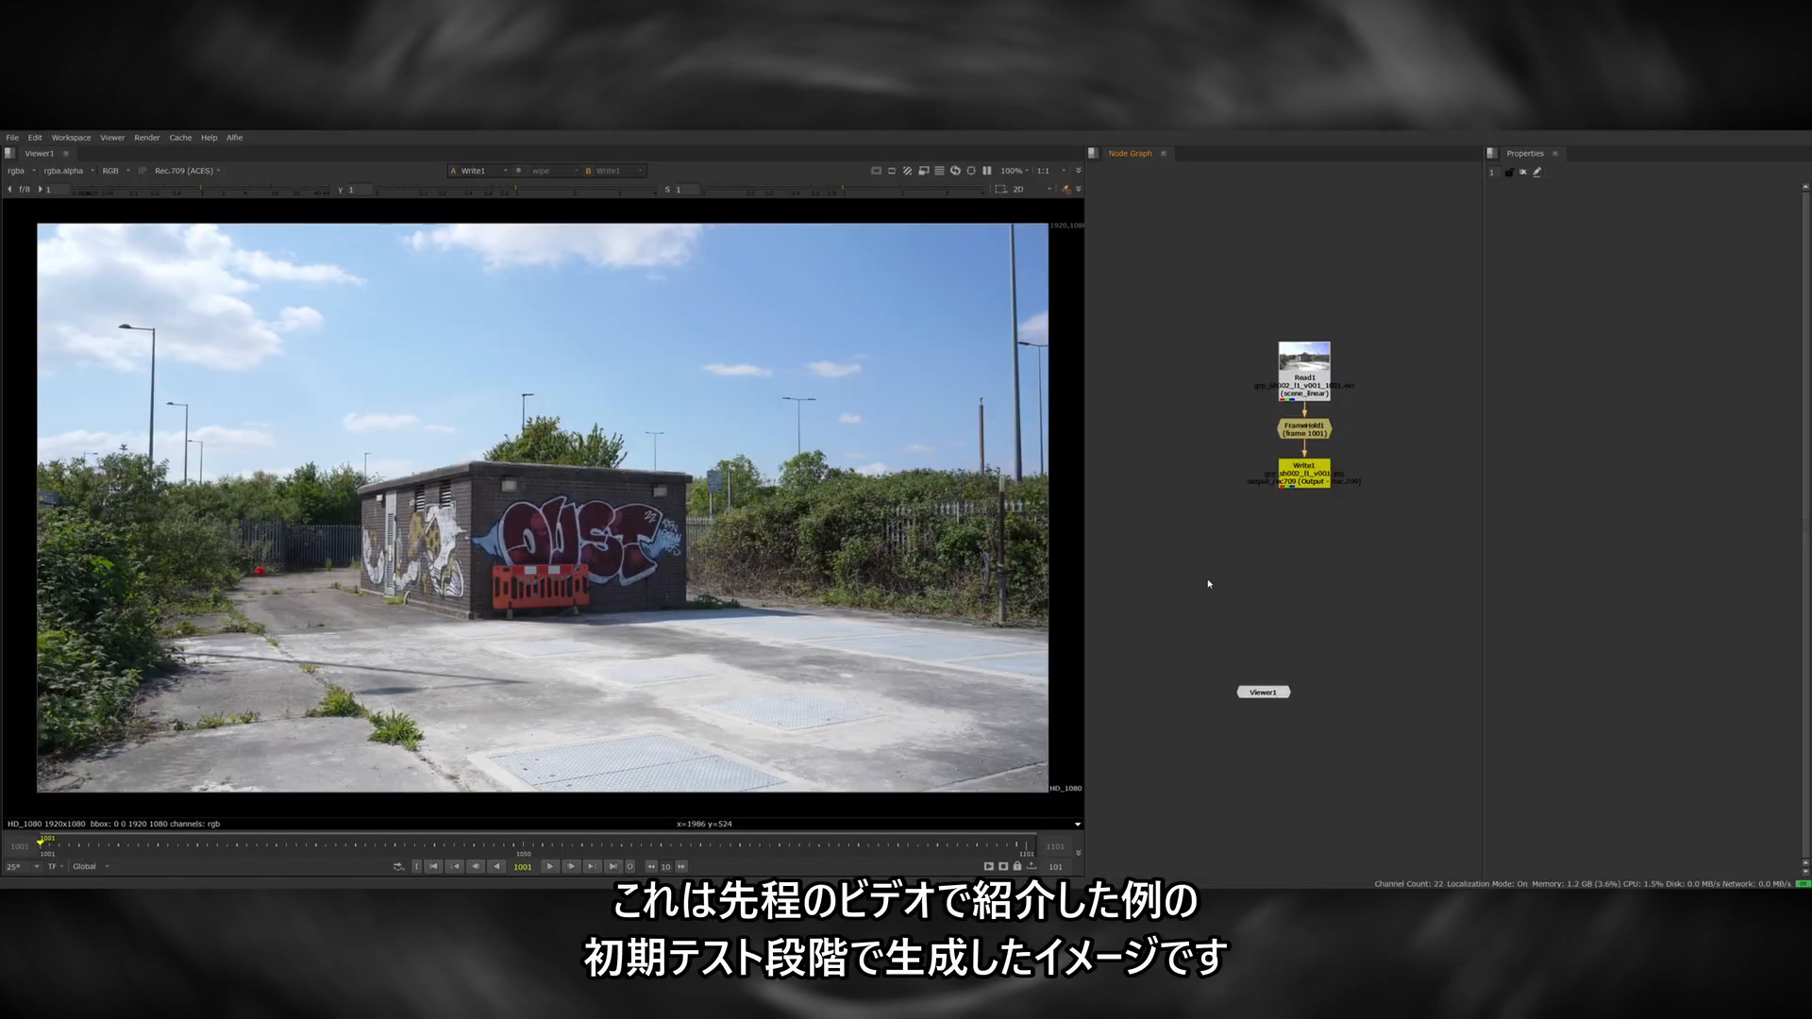
Switch to Nuke, read in grp_sh001_l1_v001.png beside the generated street test image, and turn off the viewer overlay.
key(r)
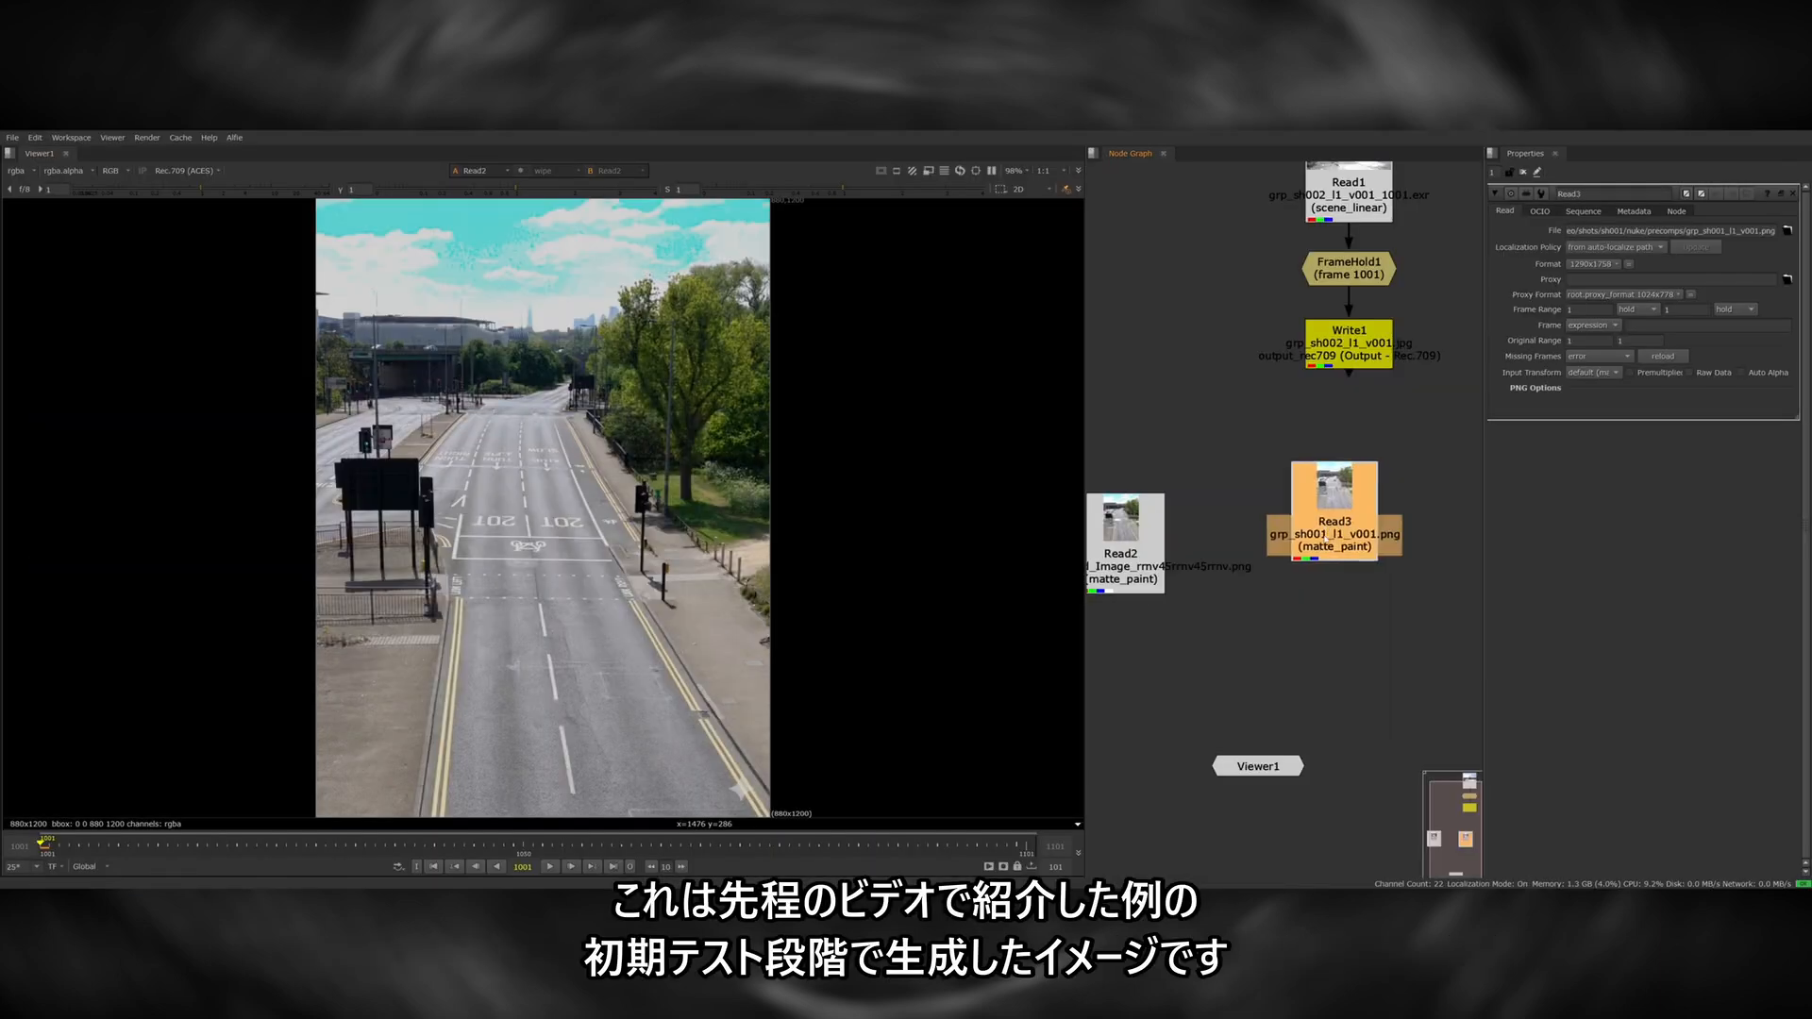
click(1218, 511)
scroll(1231, 528, down, 3)
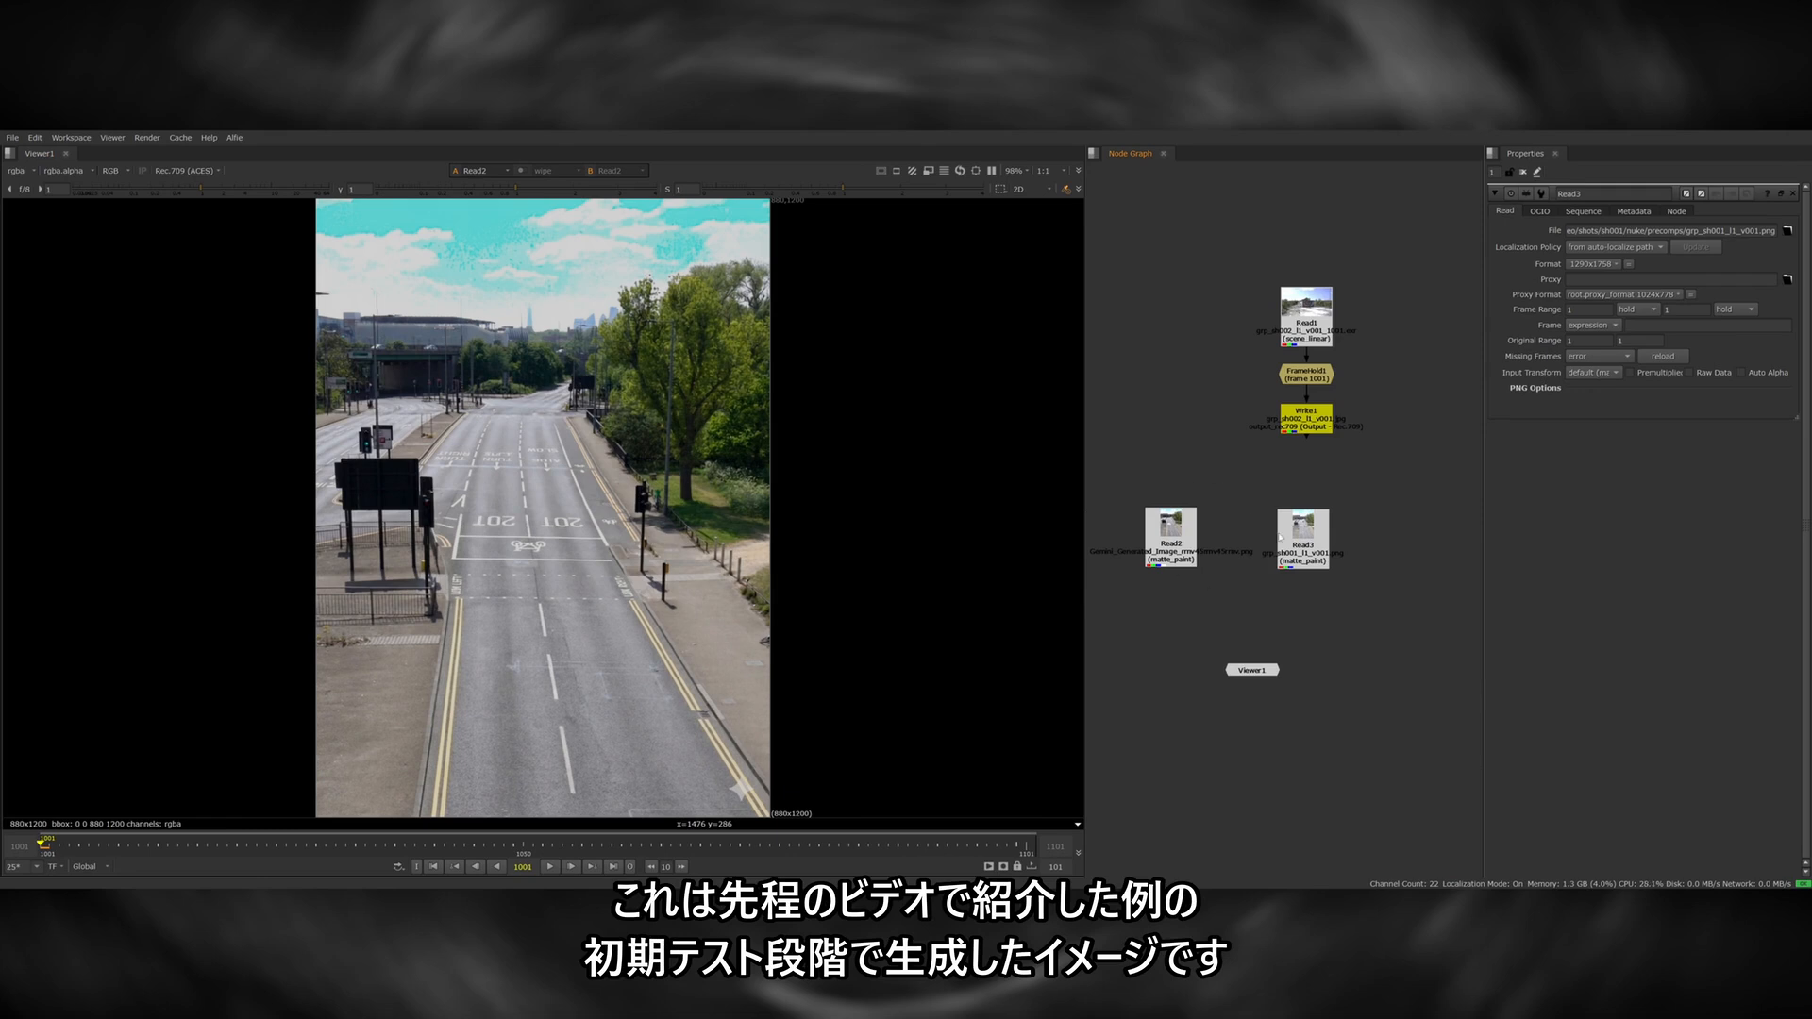
key(q)
scroll(726, 514, down, 3)
scroll(741, 543, up, 2)
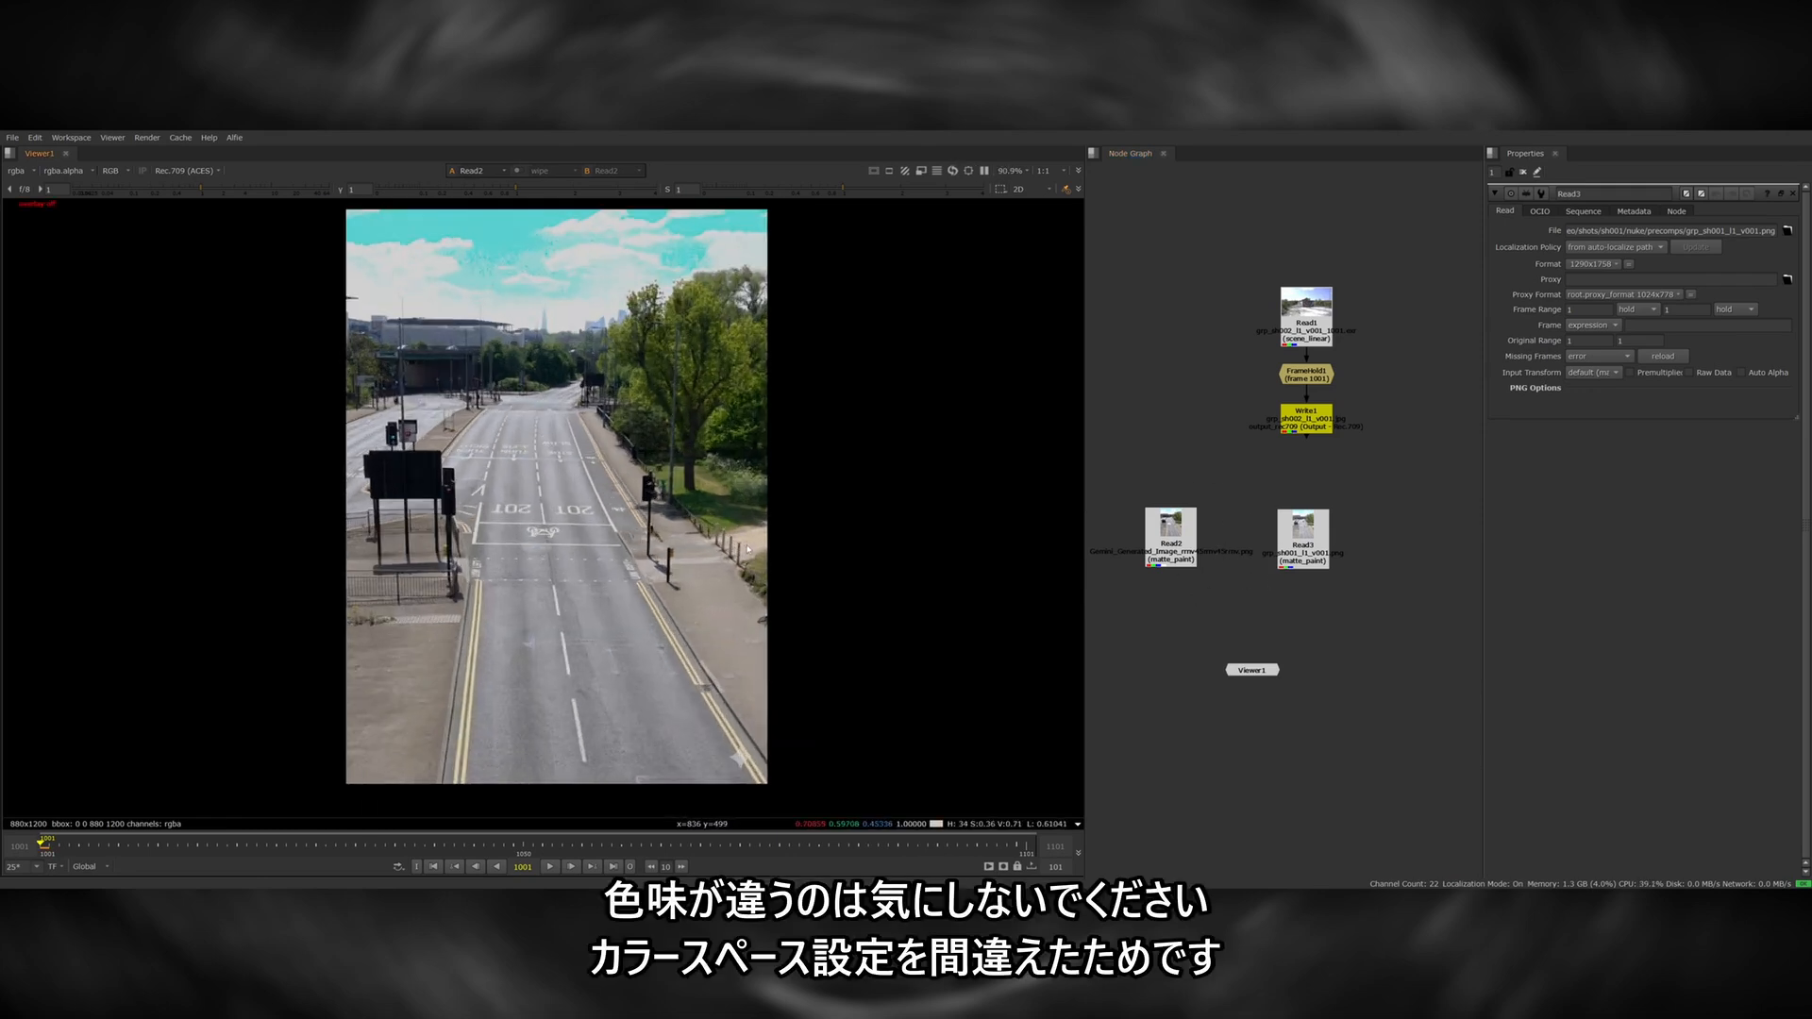
Compare the generated street test image with the original frame, checking for changes beyond the removed cars and people.
middle_drag(738, 557, 761, 574)
key(2)
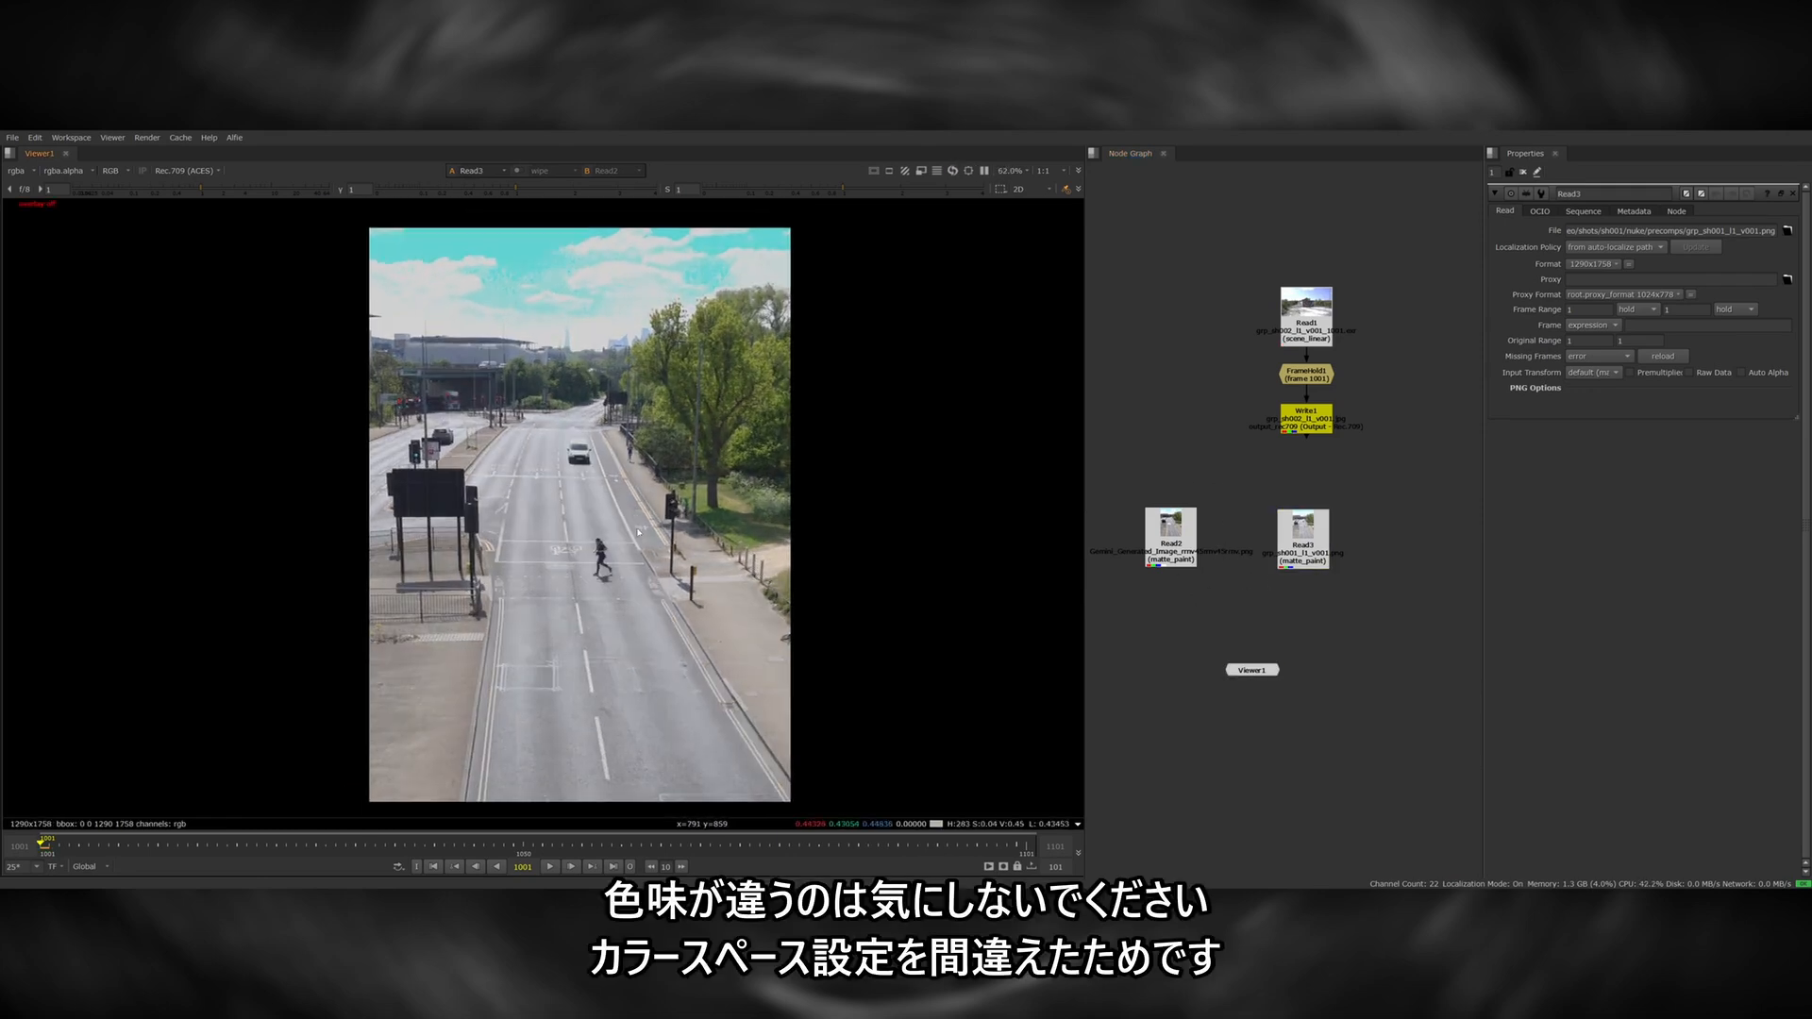
mouse_move(682, 505)
middle_down()
mouse_move(782, 501)
mouse_move(690, 539)
middle_up()
key(1)
key(2)
scroll(708, 436, up, 2)
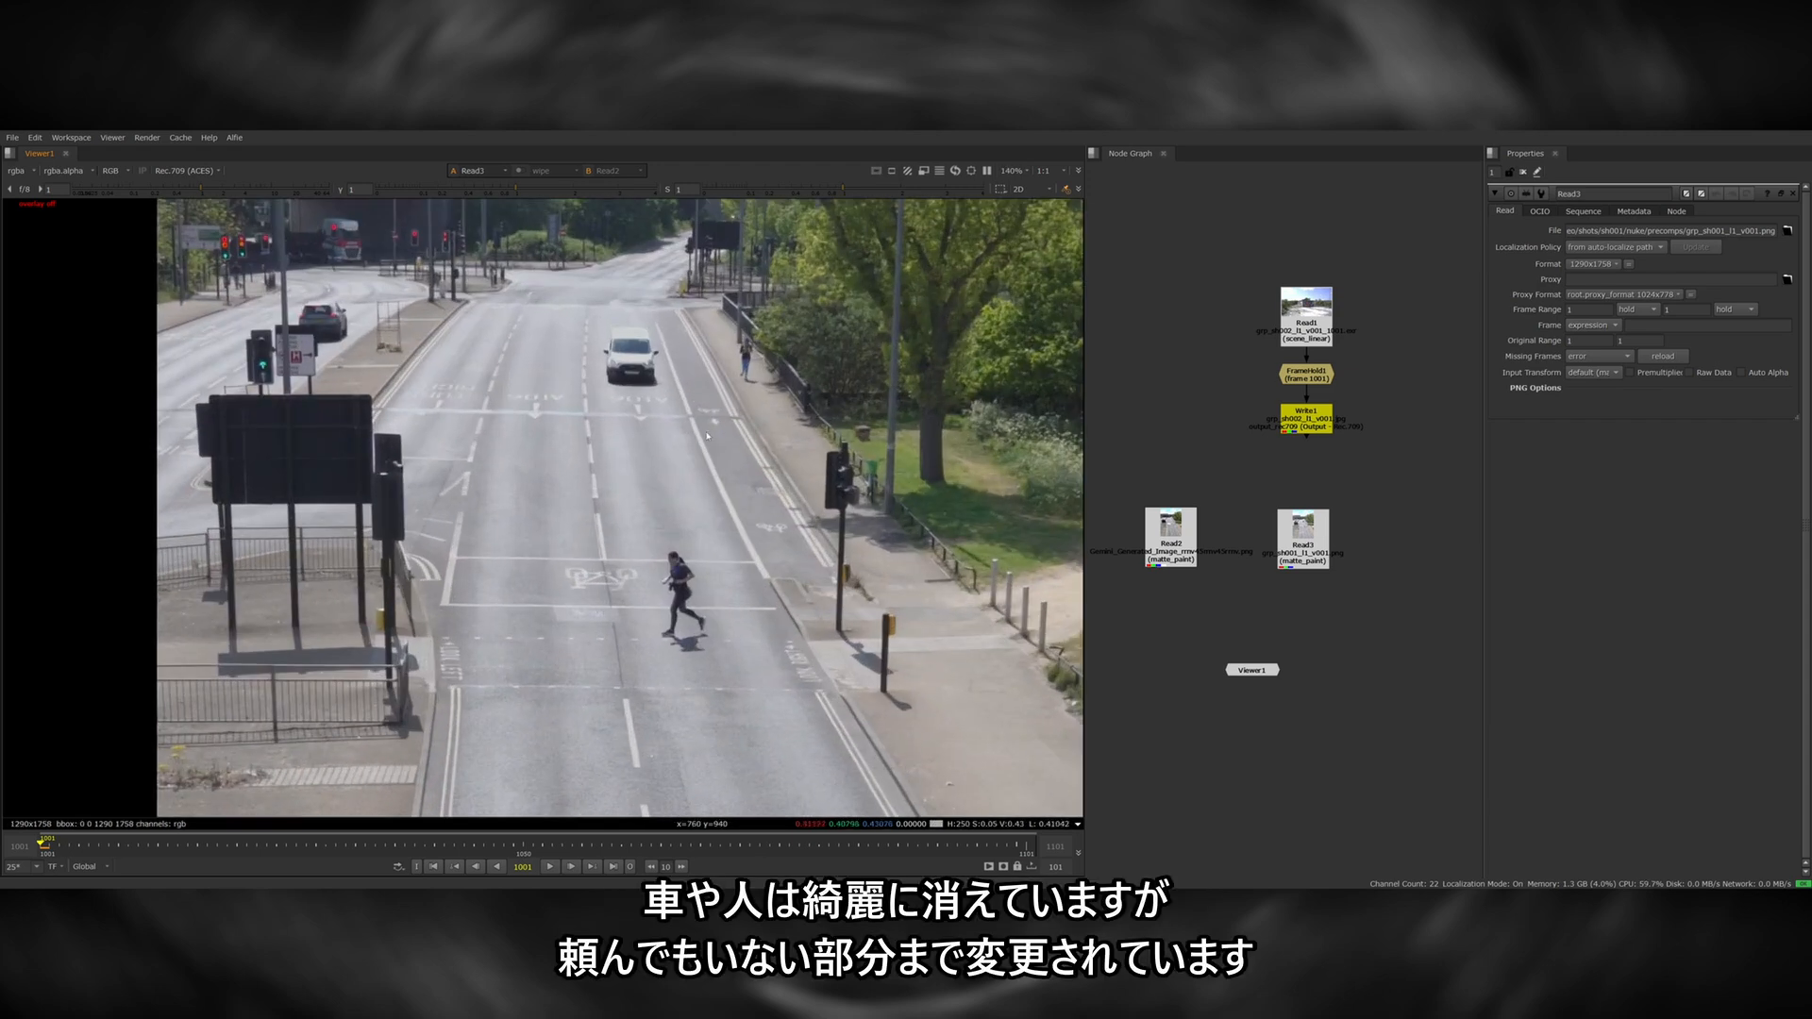
key(1)
scroll(680, 576, down, 3)
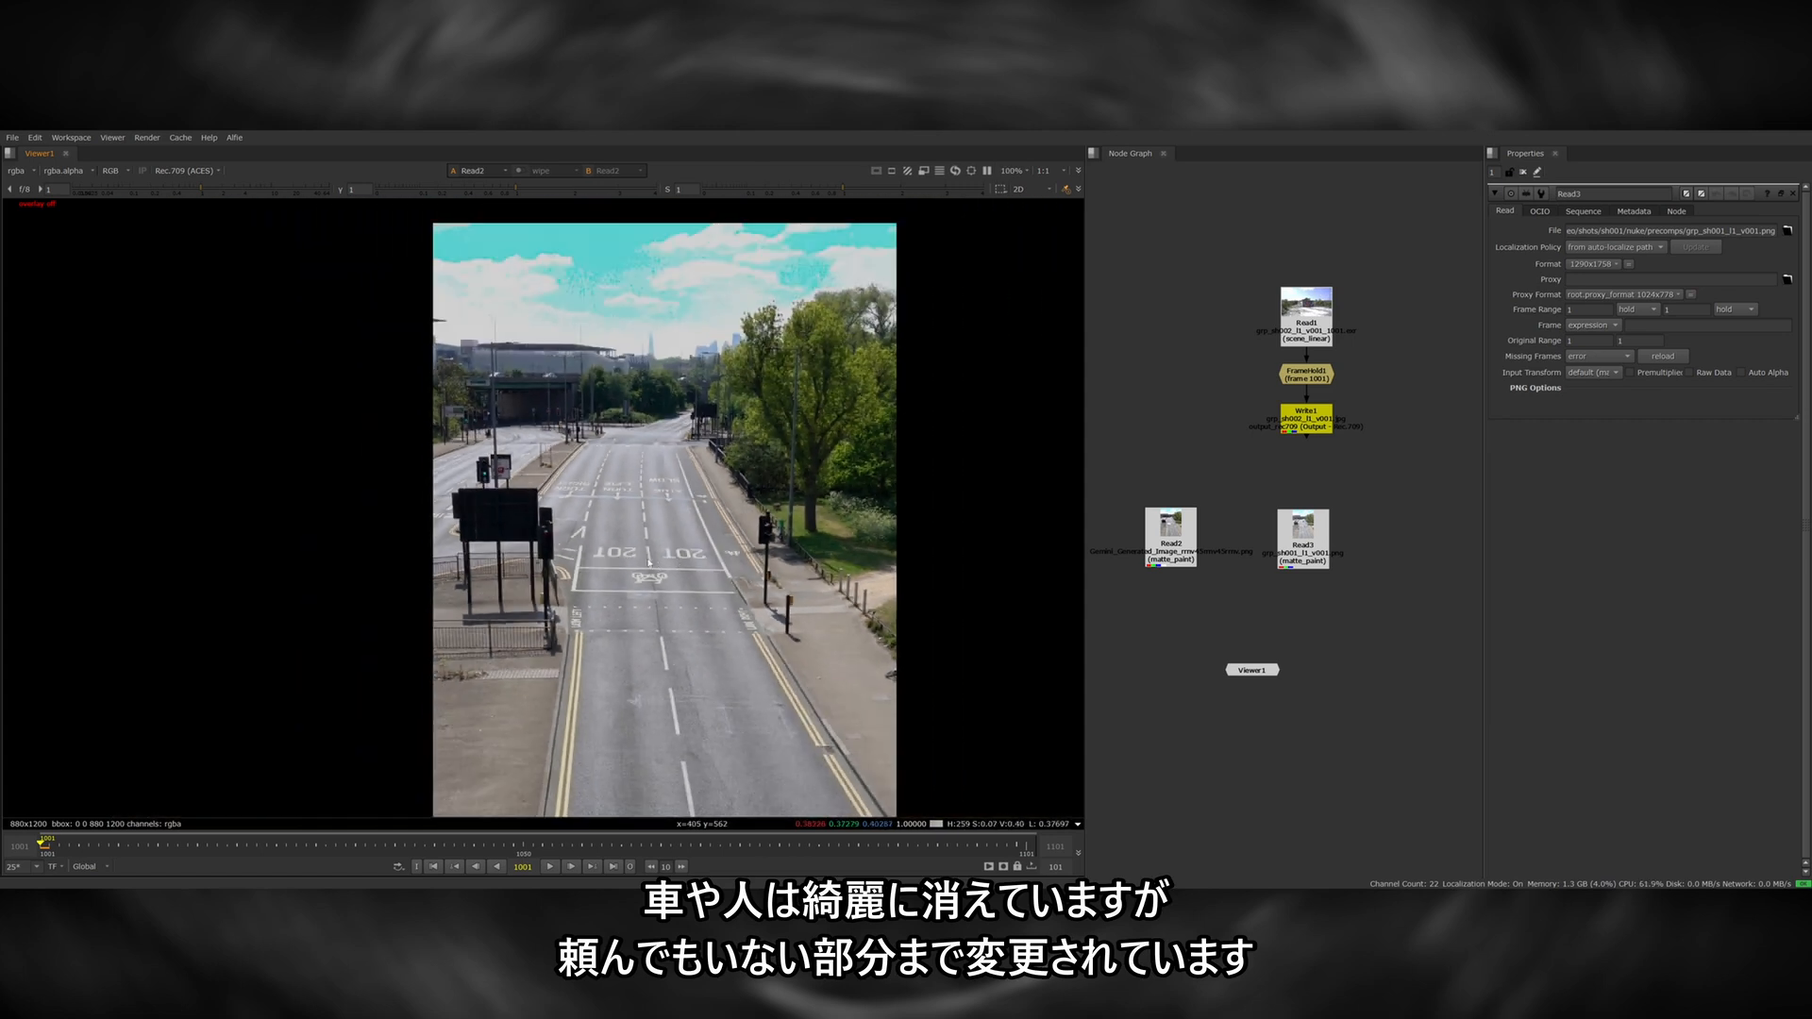
Compare the road lettering, arrows and white lines in the generated street image with the original frame.
key(2)
scroll(649, 563, up, 6)
key(1)
key(2)
key(1)
key(2)
key(1)
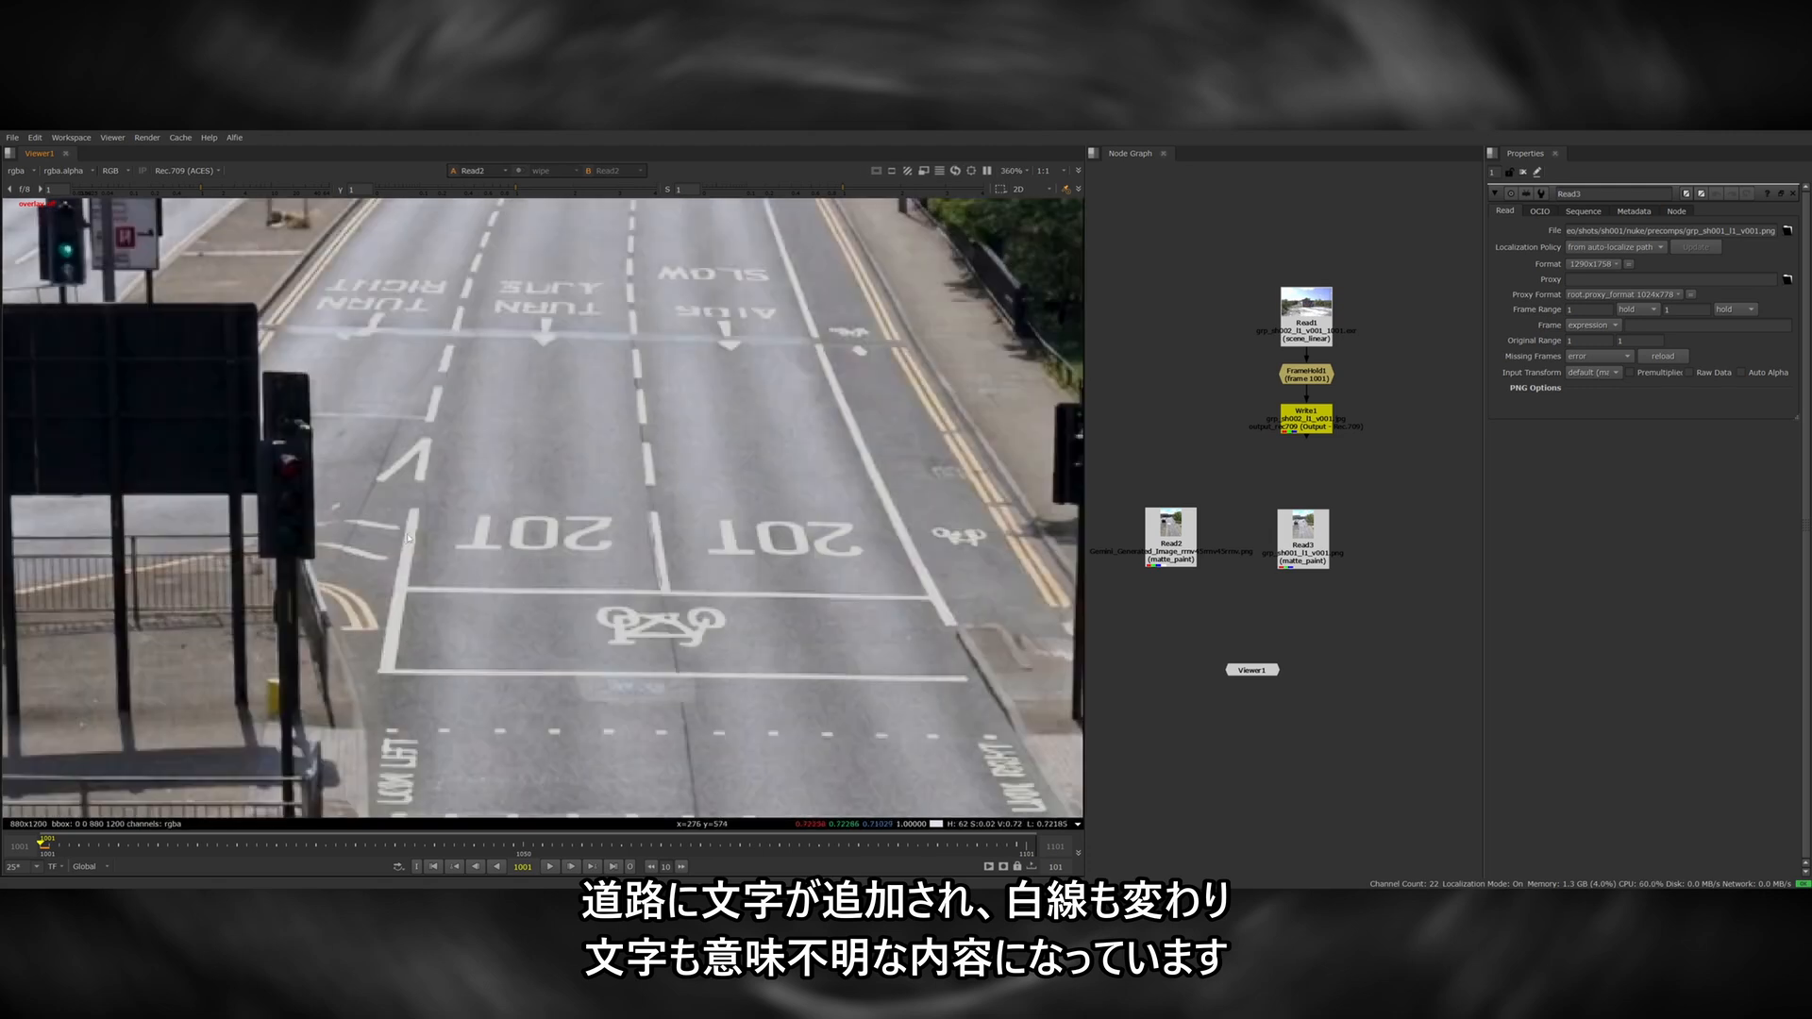
key(2)
scroll(636, 479, down, 2)
key(1)
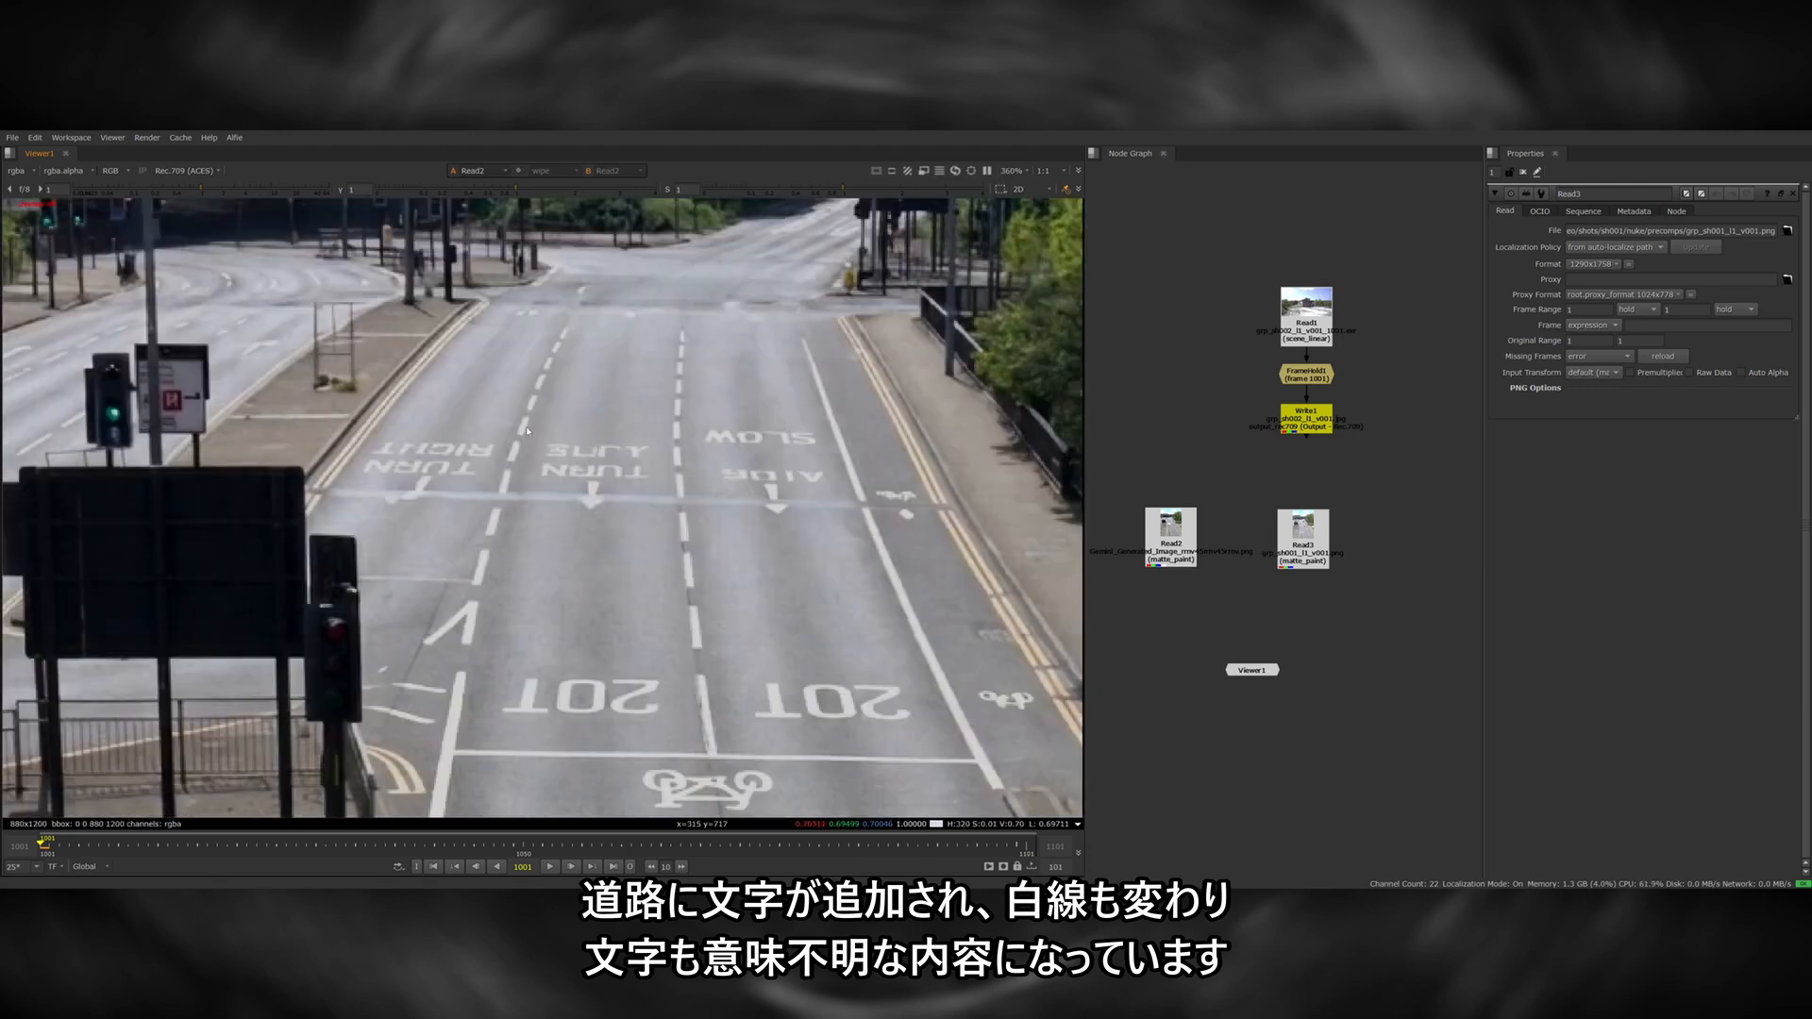
Compare the yellow lines and surface markings on the lower road between the generated street image and the original frame.
scroll(651, 477, down, 3)
middle_drag(636, 755, 623, 491)
scroll(611, 578, up, 3)
key(2)
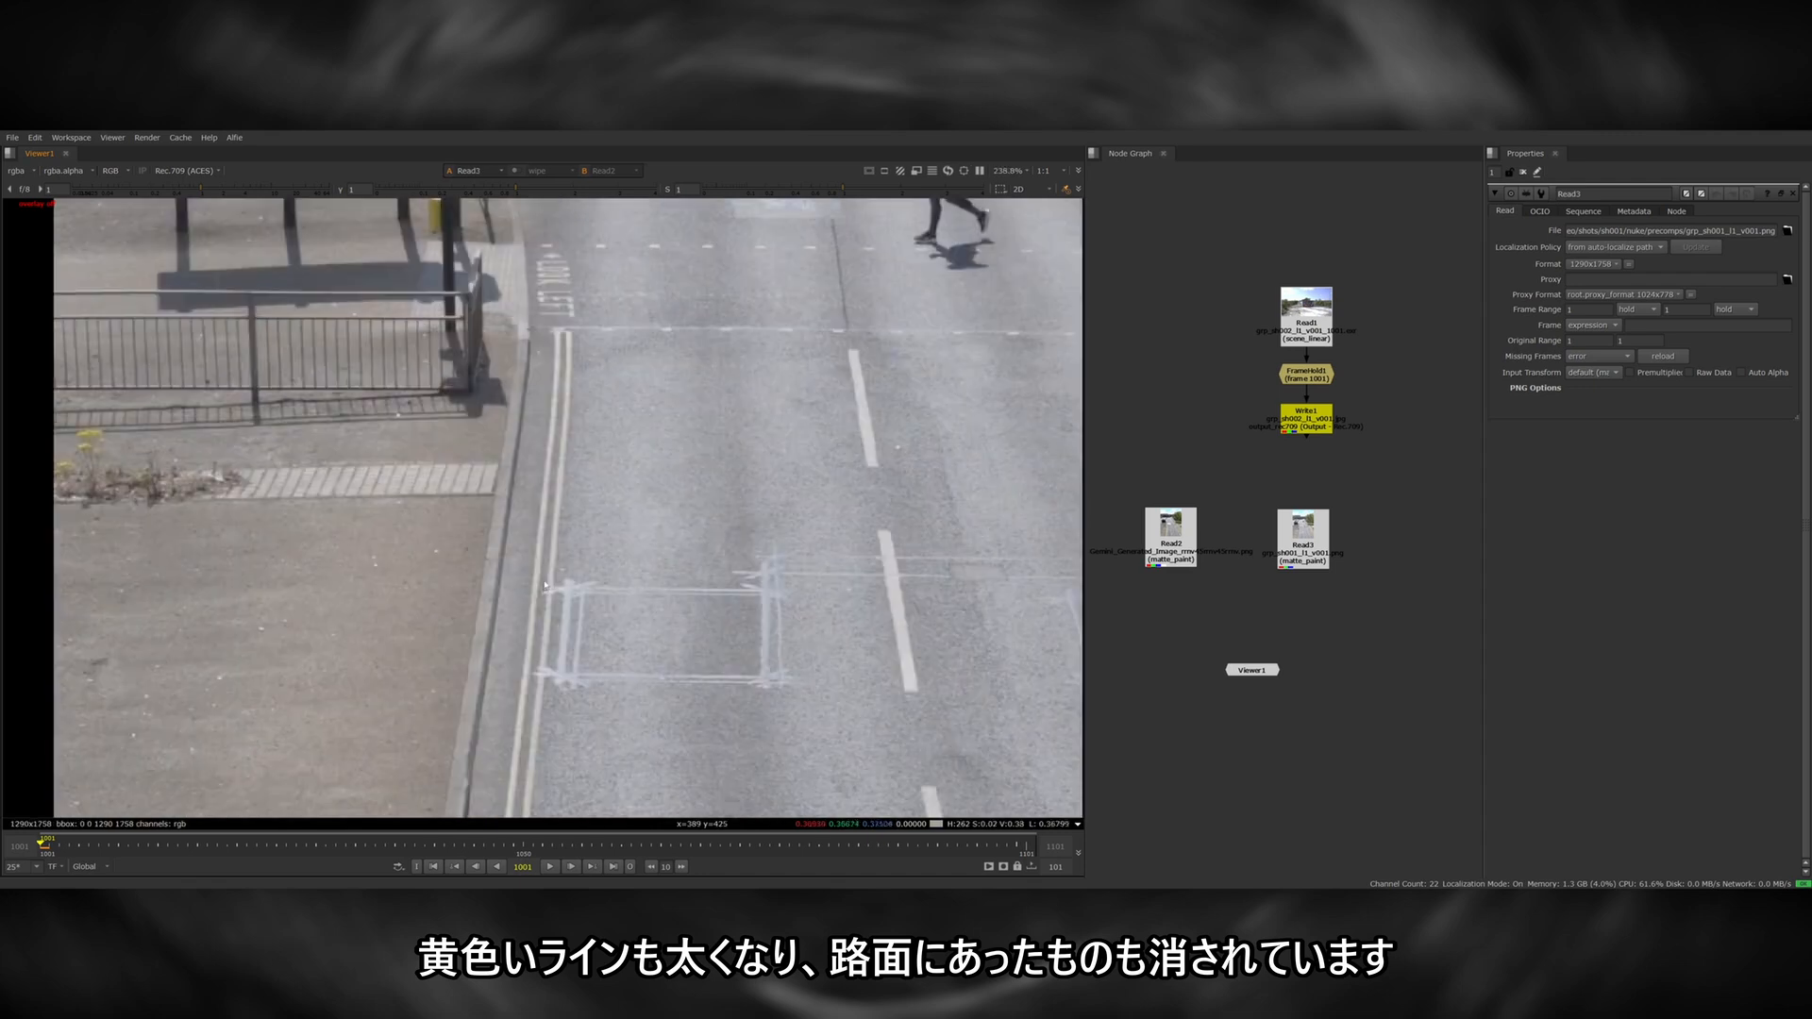
key(1)
scroll(566, 541, down, 6)
scroll(620, 558, up, 5)
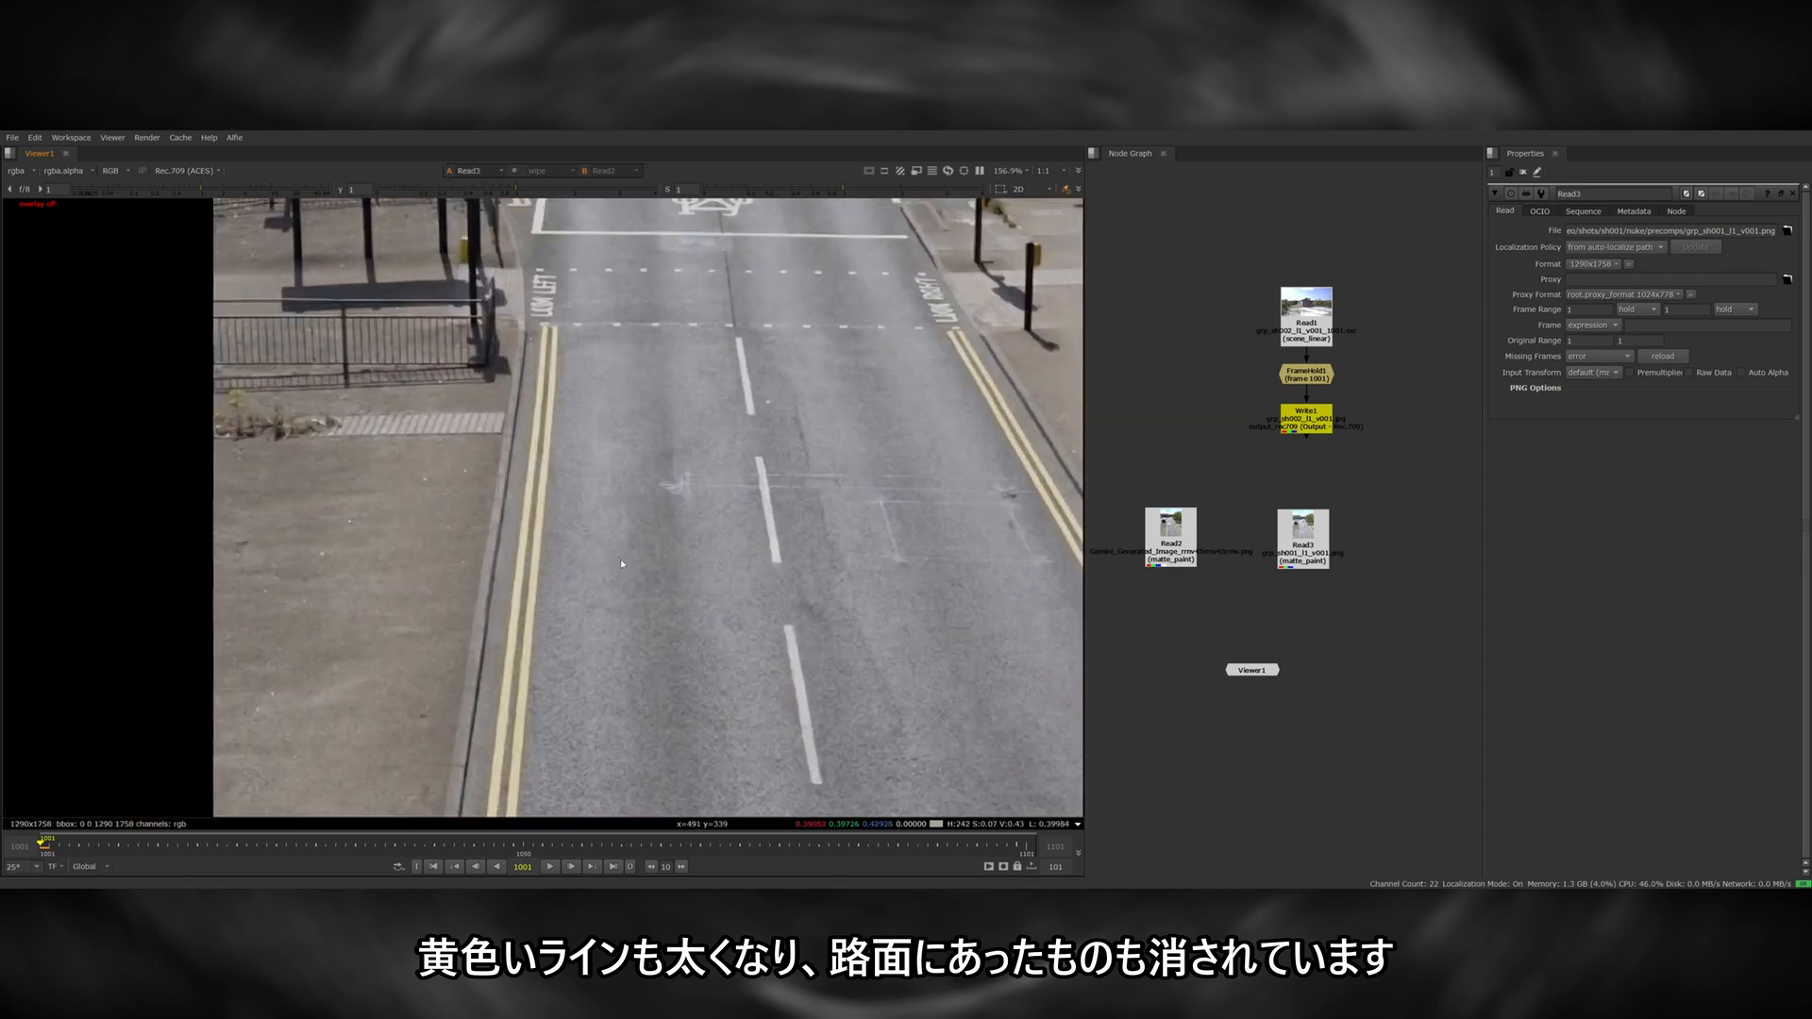
scroll(631, 546, down, 4)
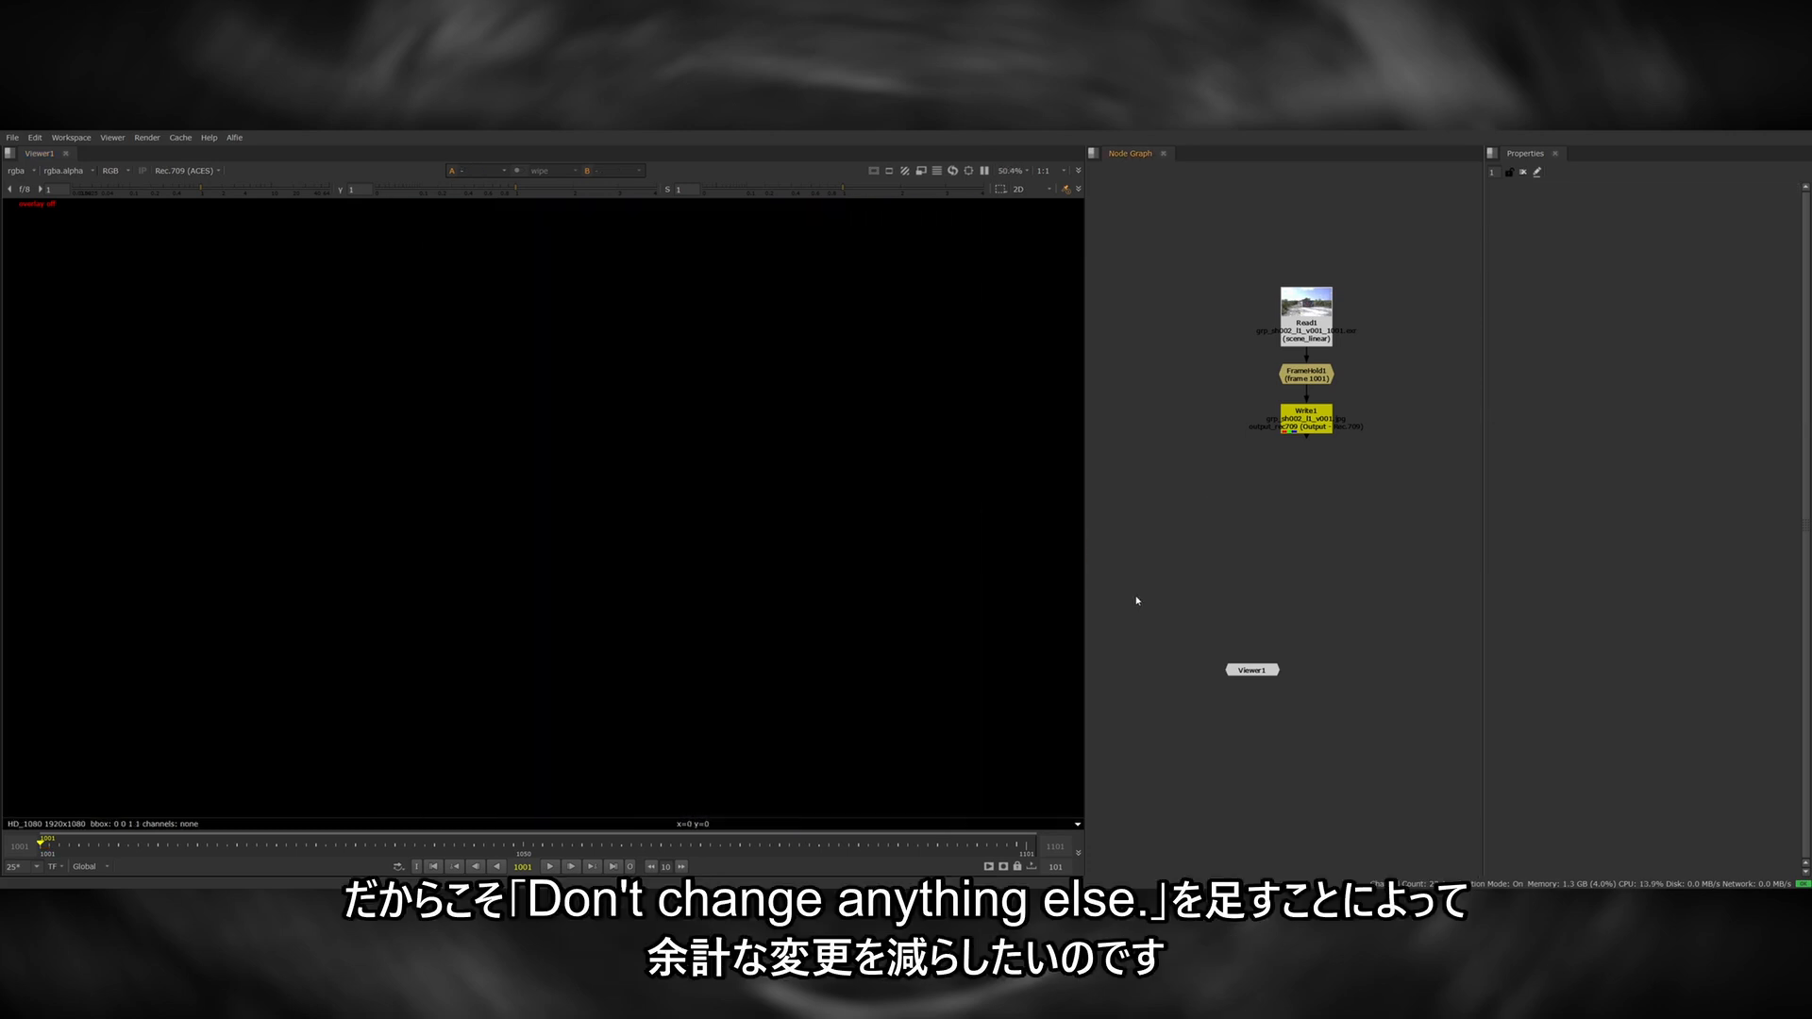
Switch to Griptape Nodes and insert "and keep the bricks the same" after "orange barrier" in the generation prompt.
key(alt+Tab)
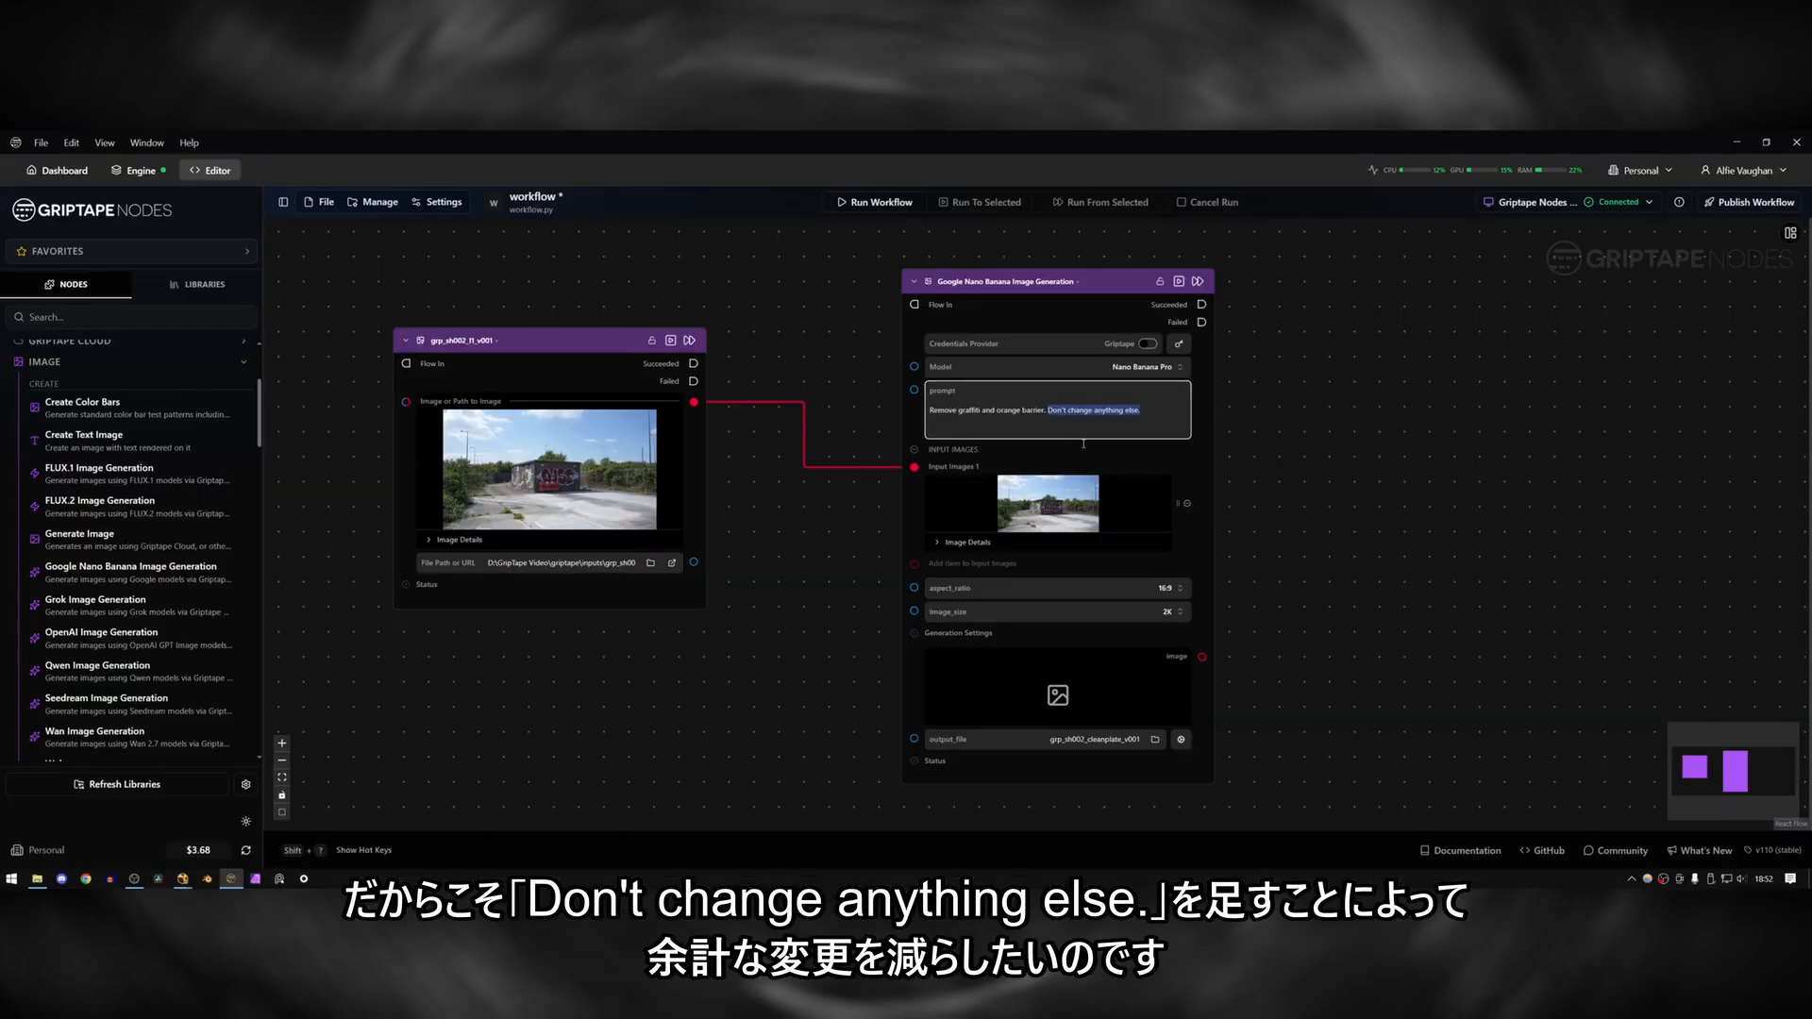
right_click(1081, 437)
click(1156, 426)
click(1317, 438)
drag(1161, 418, 1042, 435)
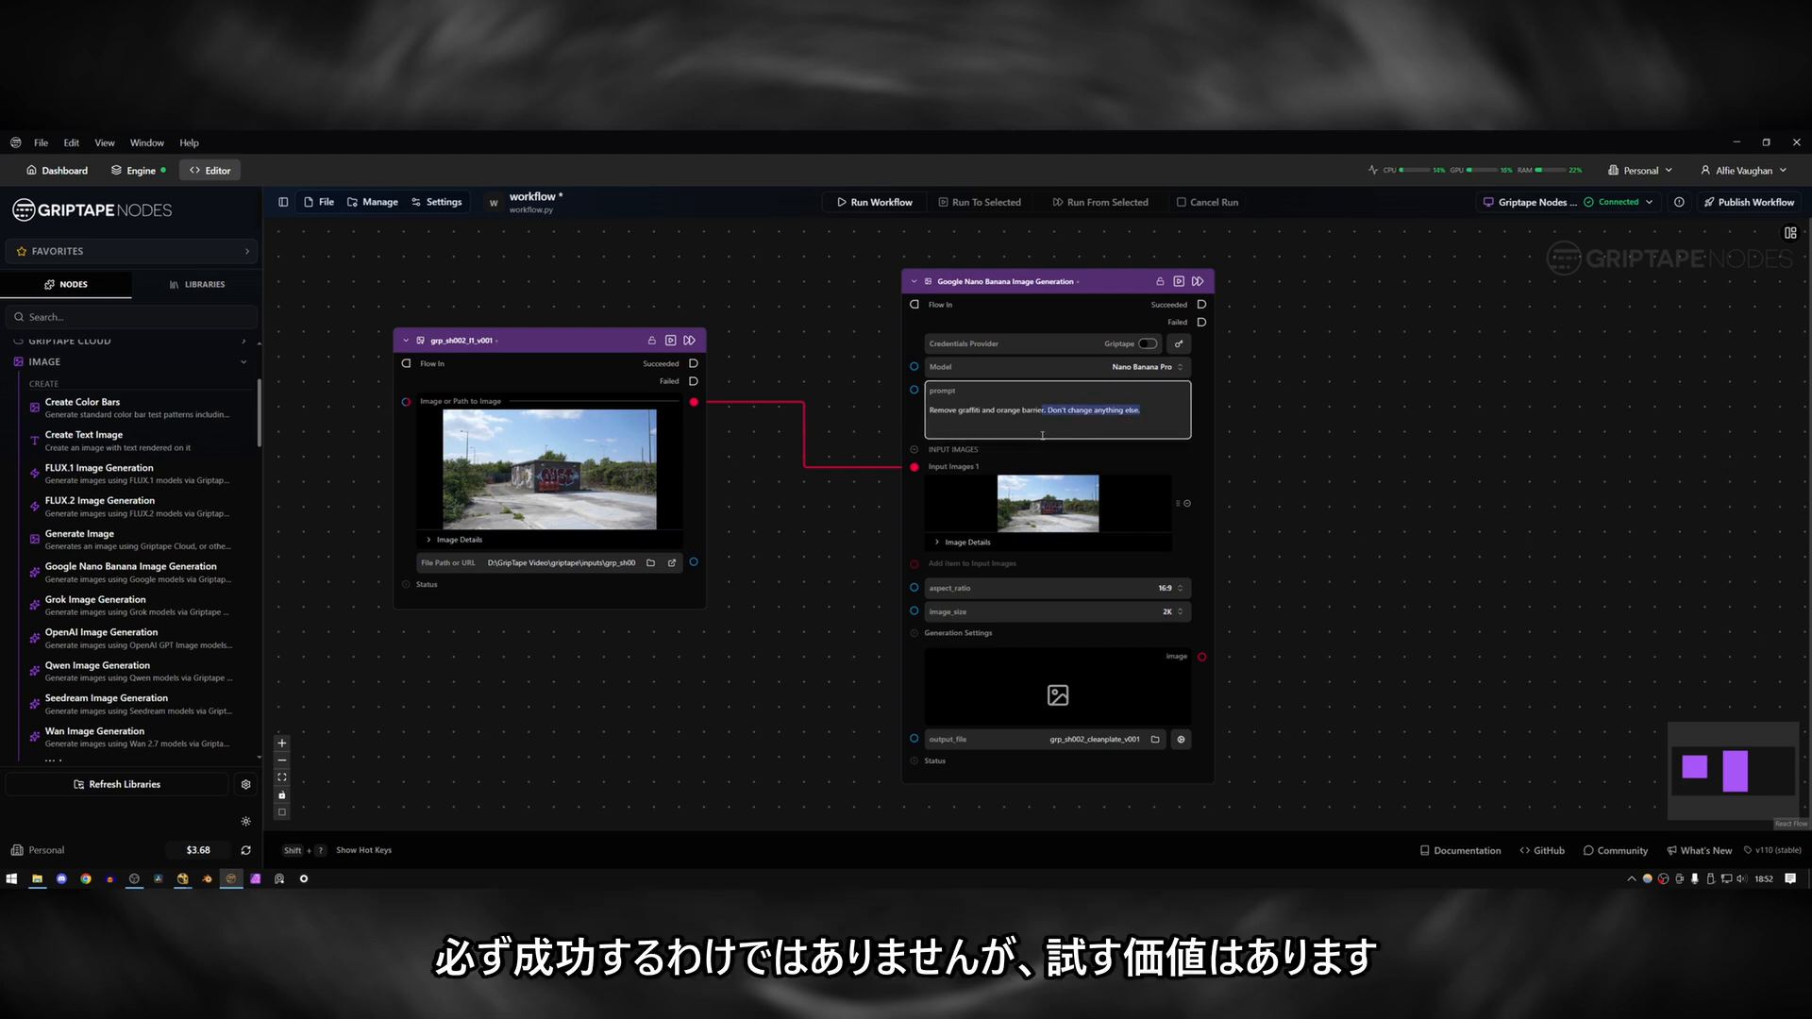
click(1141, 406)
drag(1151, 410, 938, 410)
click(1151, 409)
click(1043, 411)
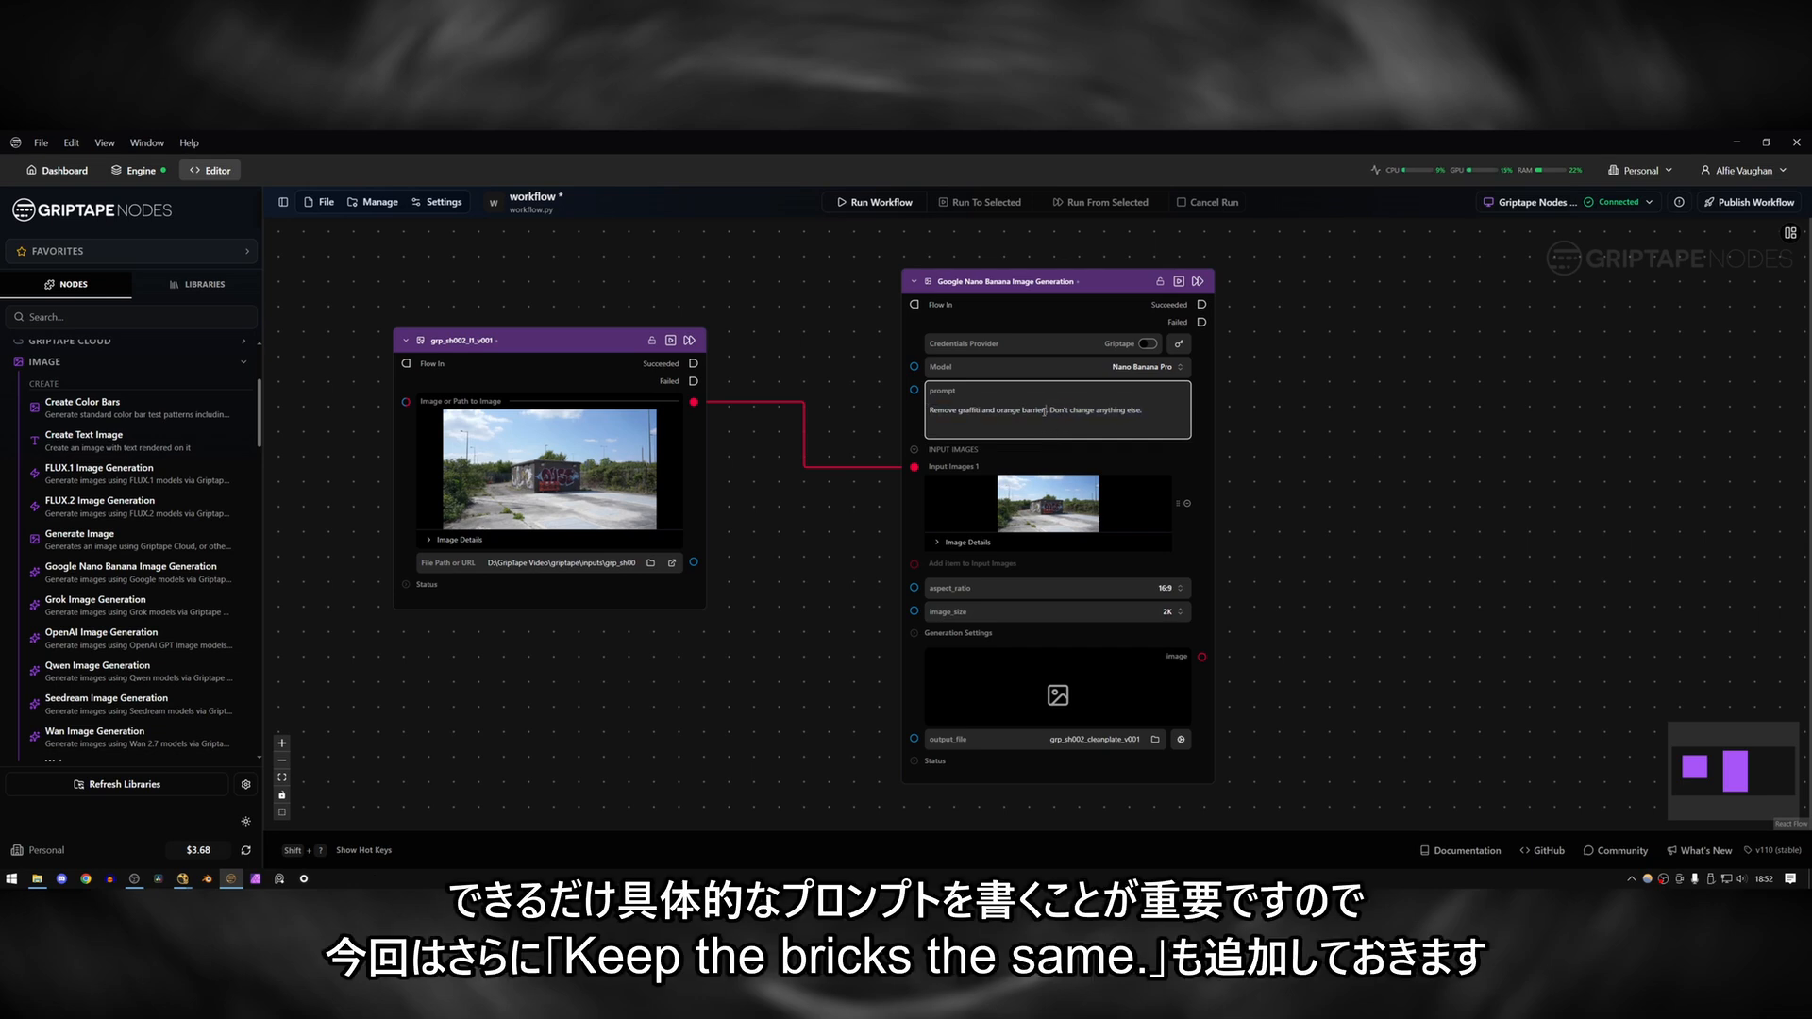
text(and keep)
text( the bricks the s)
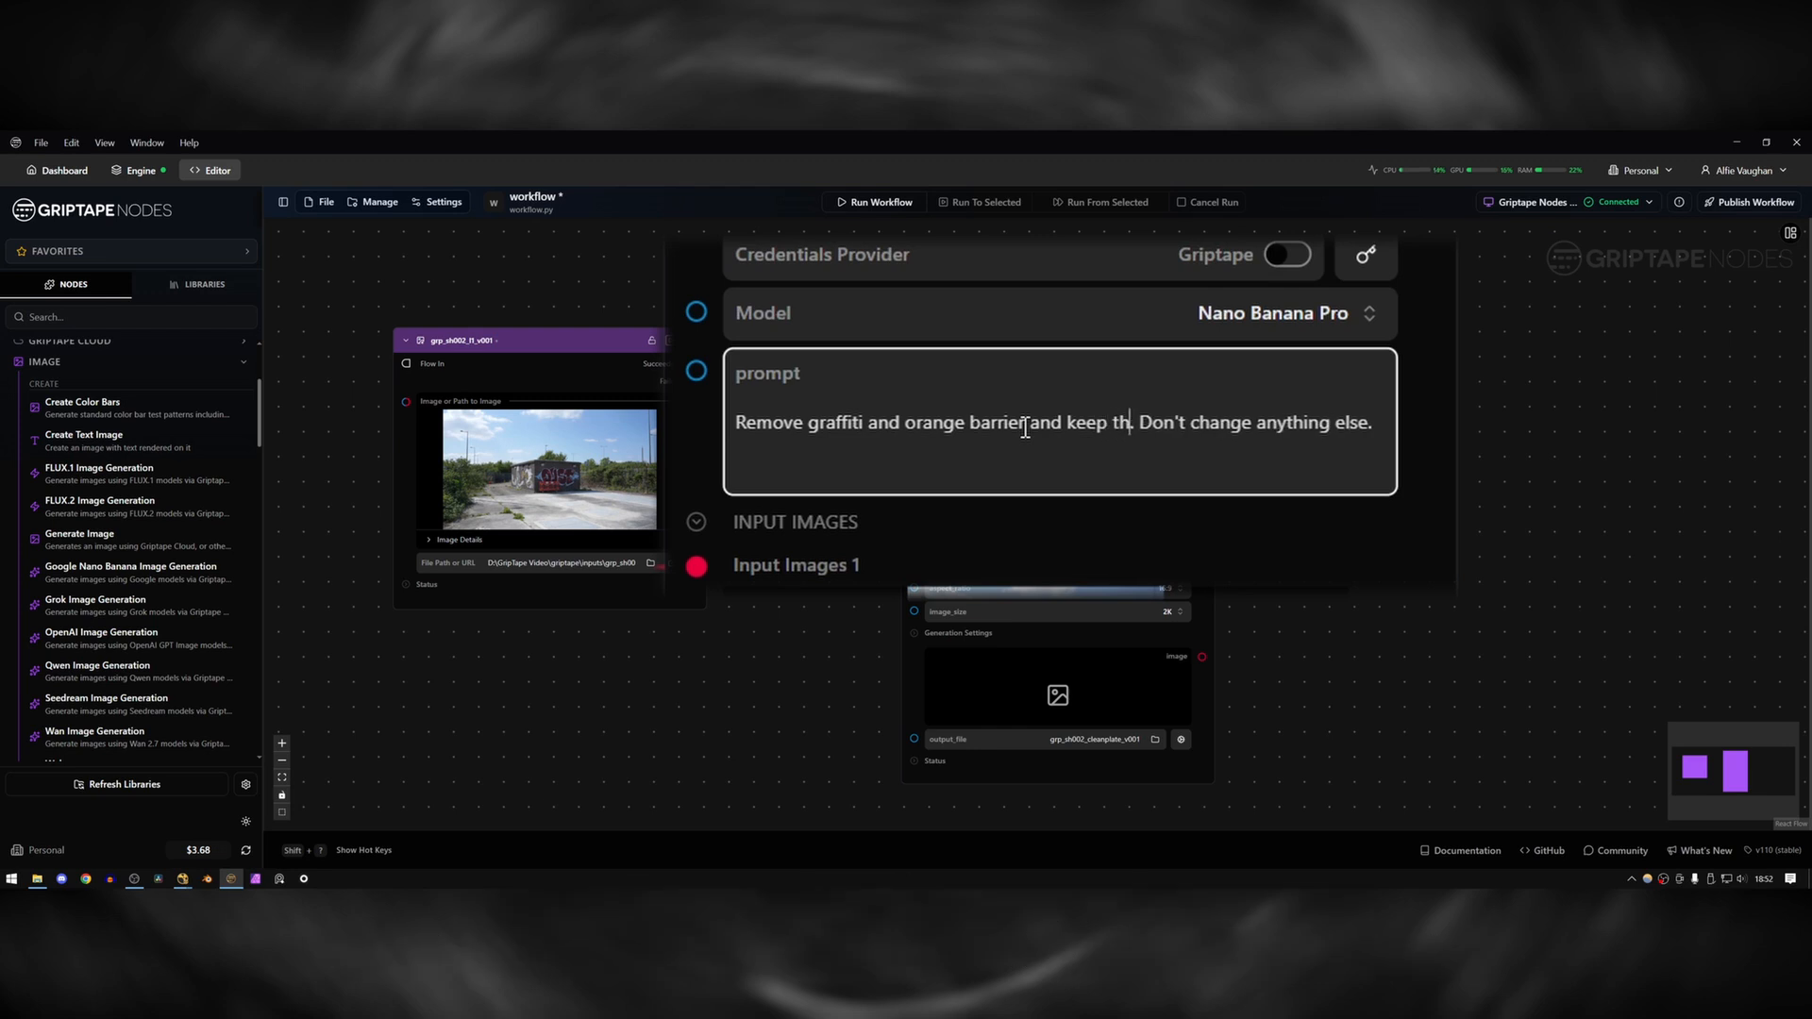
text(ame)
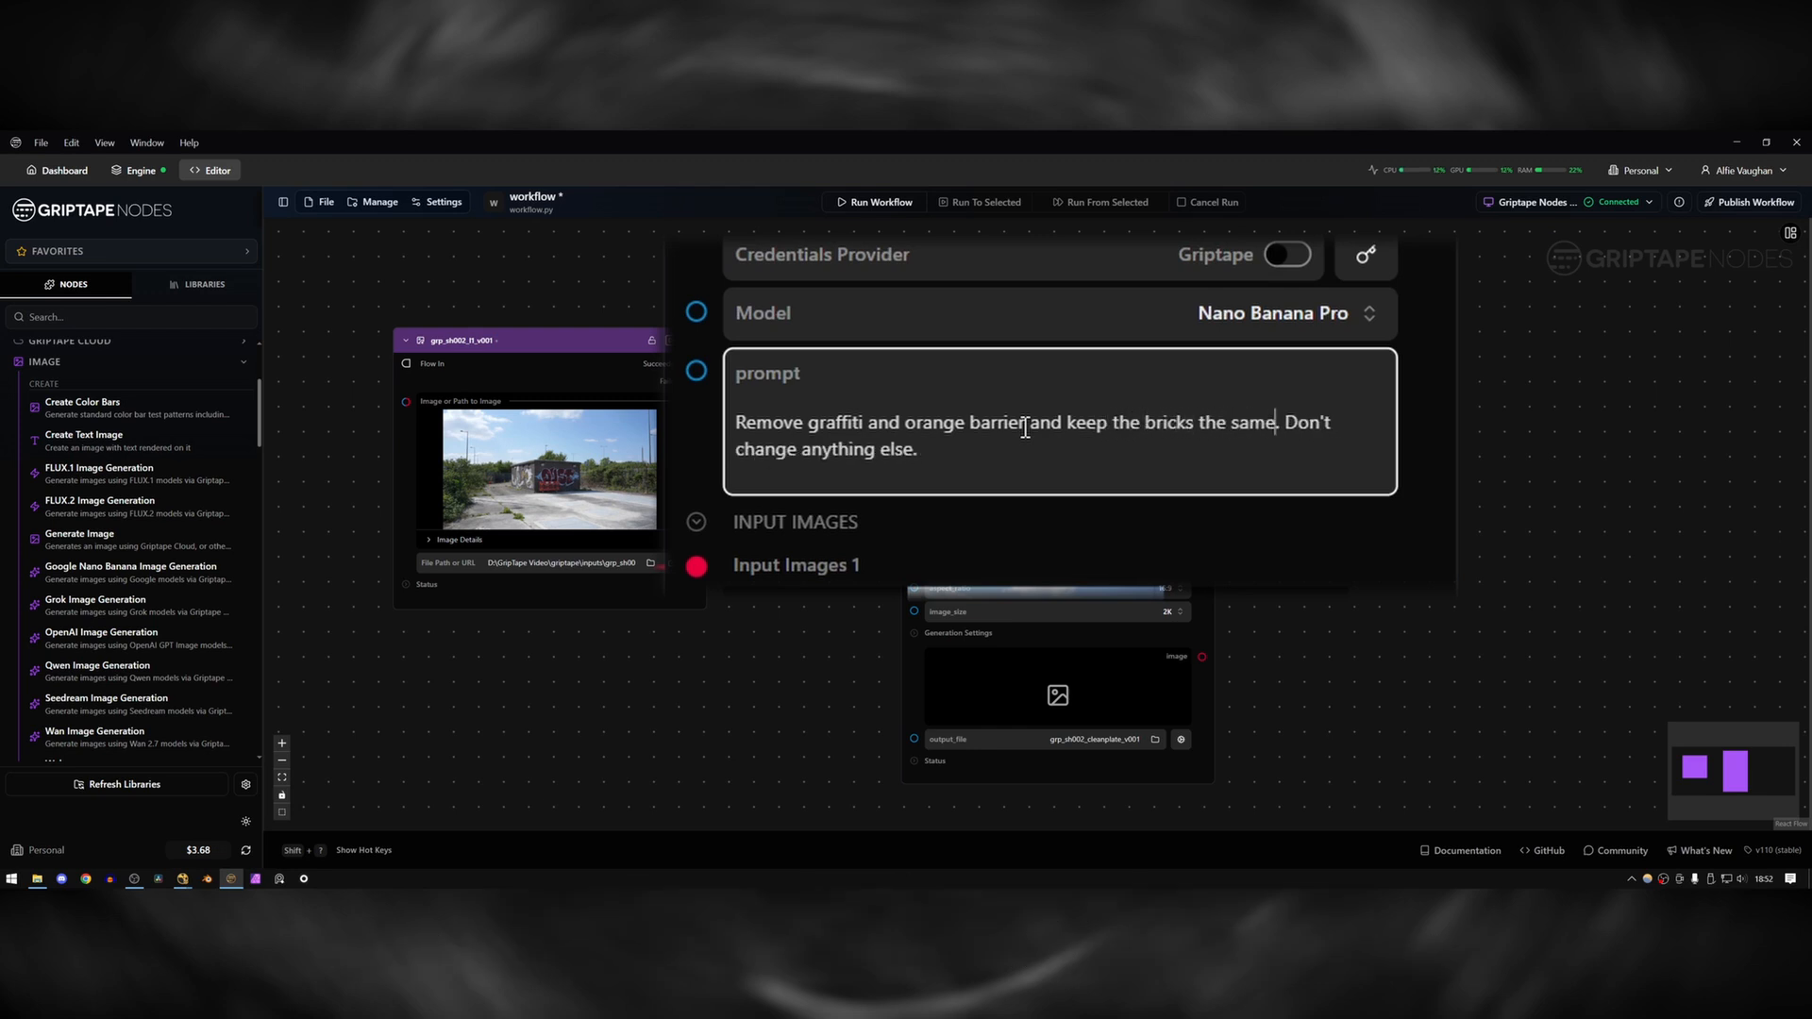
Set the output file to grp_sh002_cleanplate_v001.jpg and run the workflow.
click(1141, 740)
text(jpg)
key(Return)
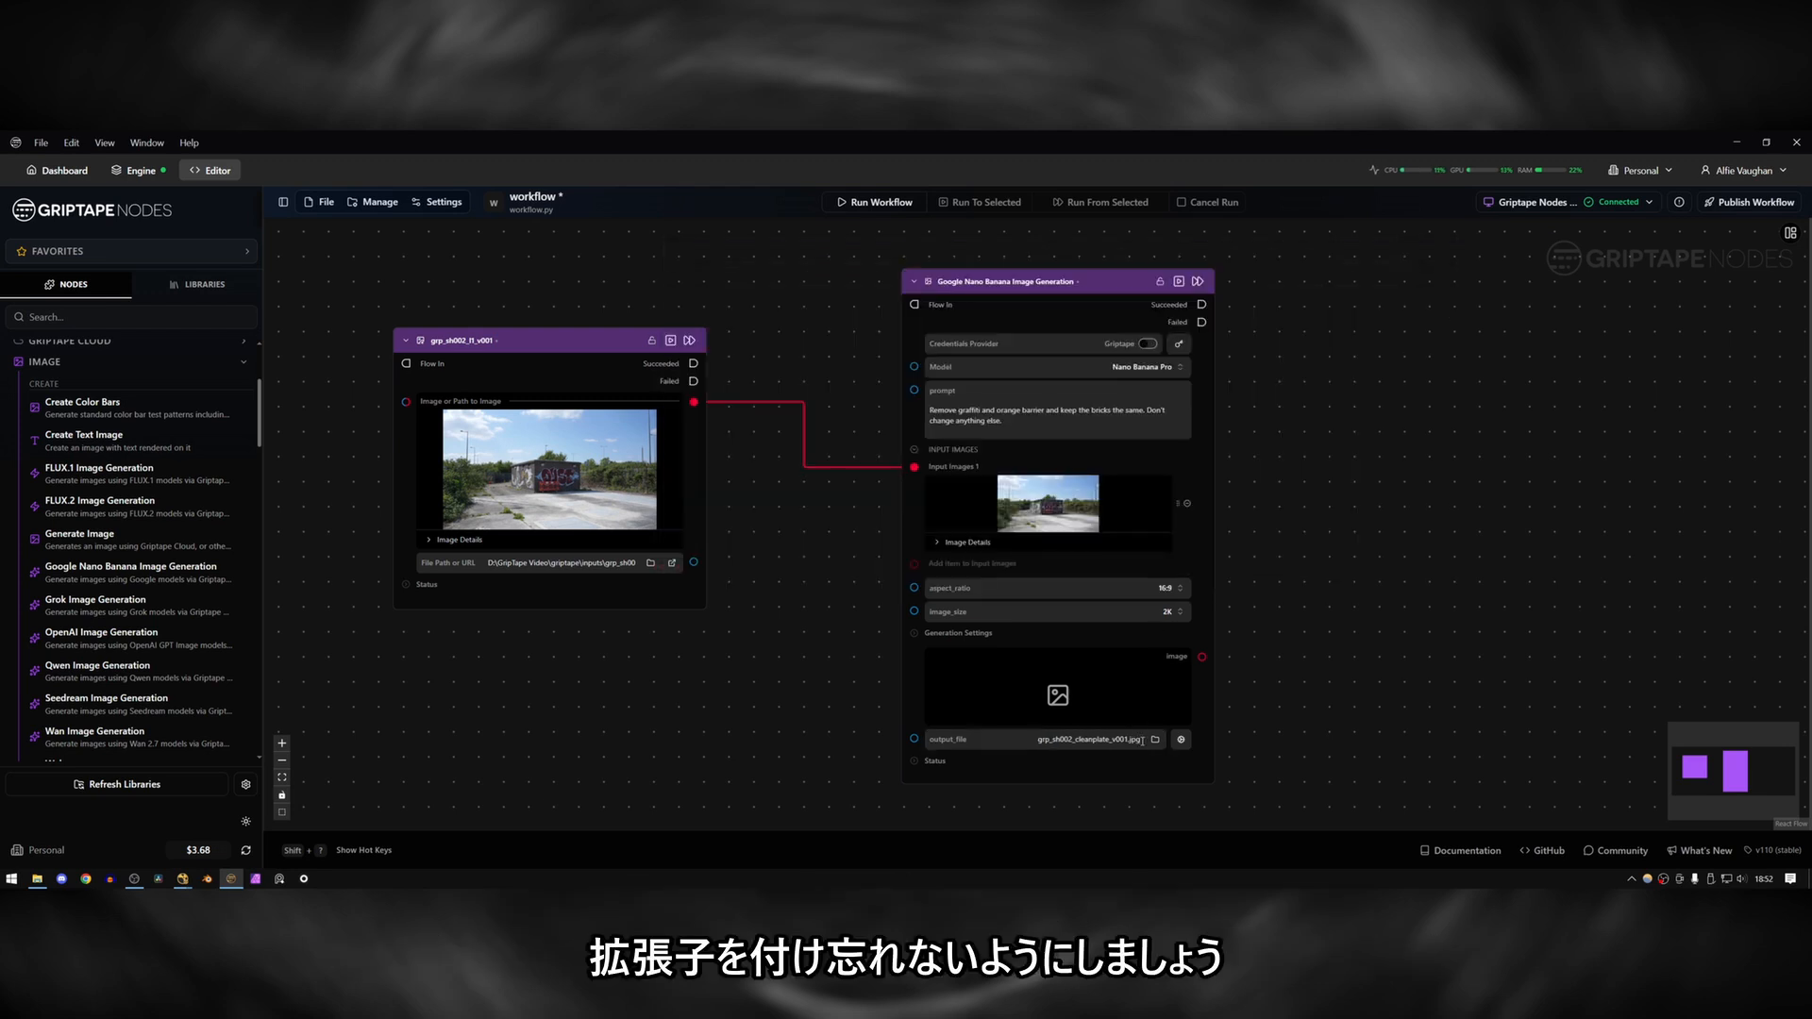
scroll(1359, 532, down, 1)
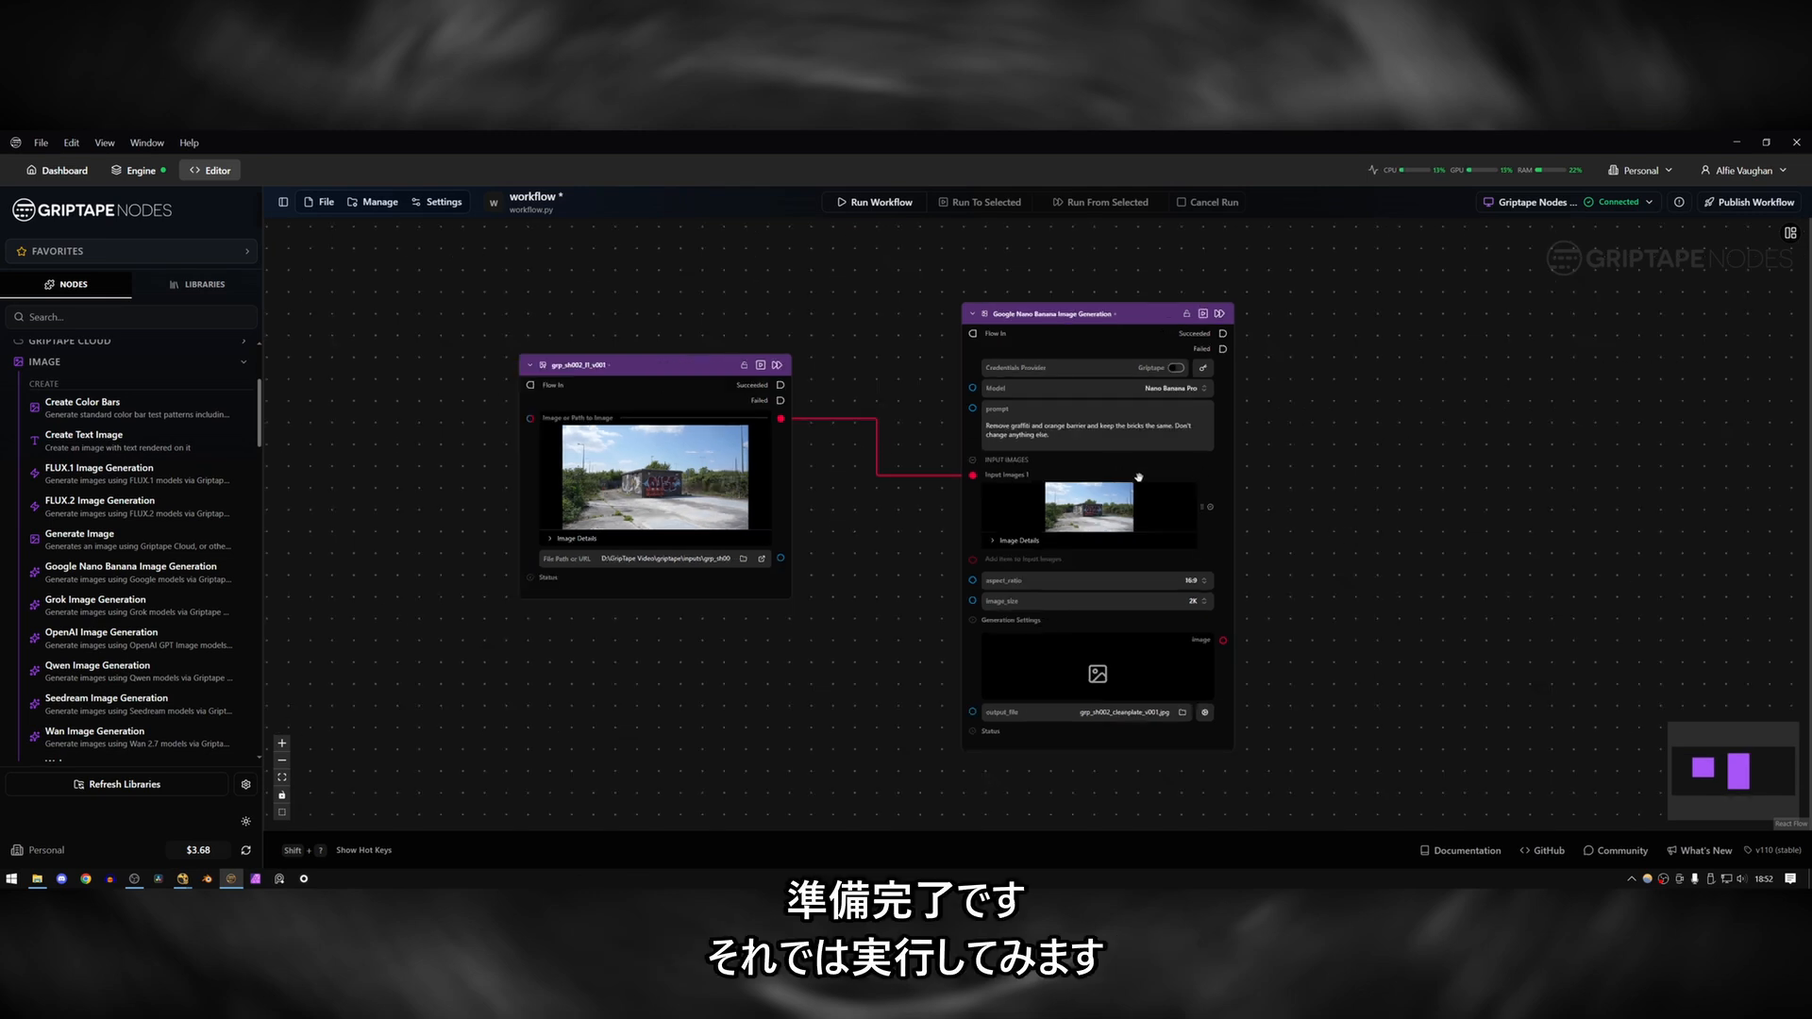
click(875, 202)
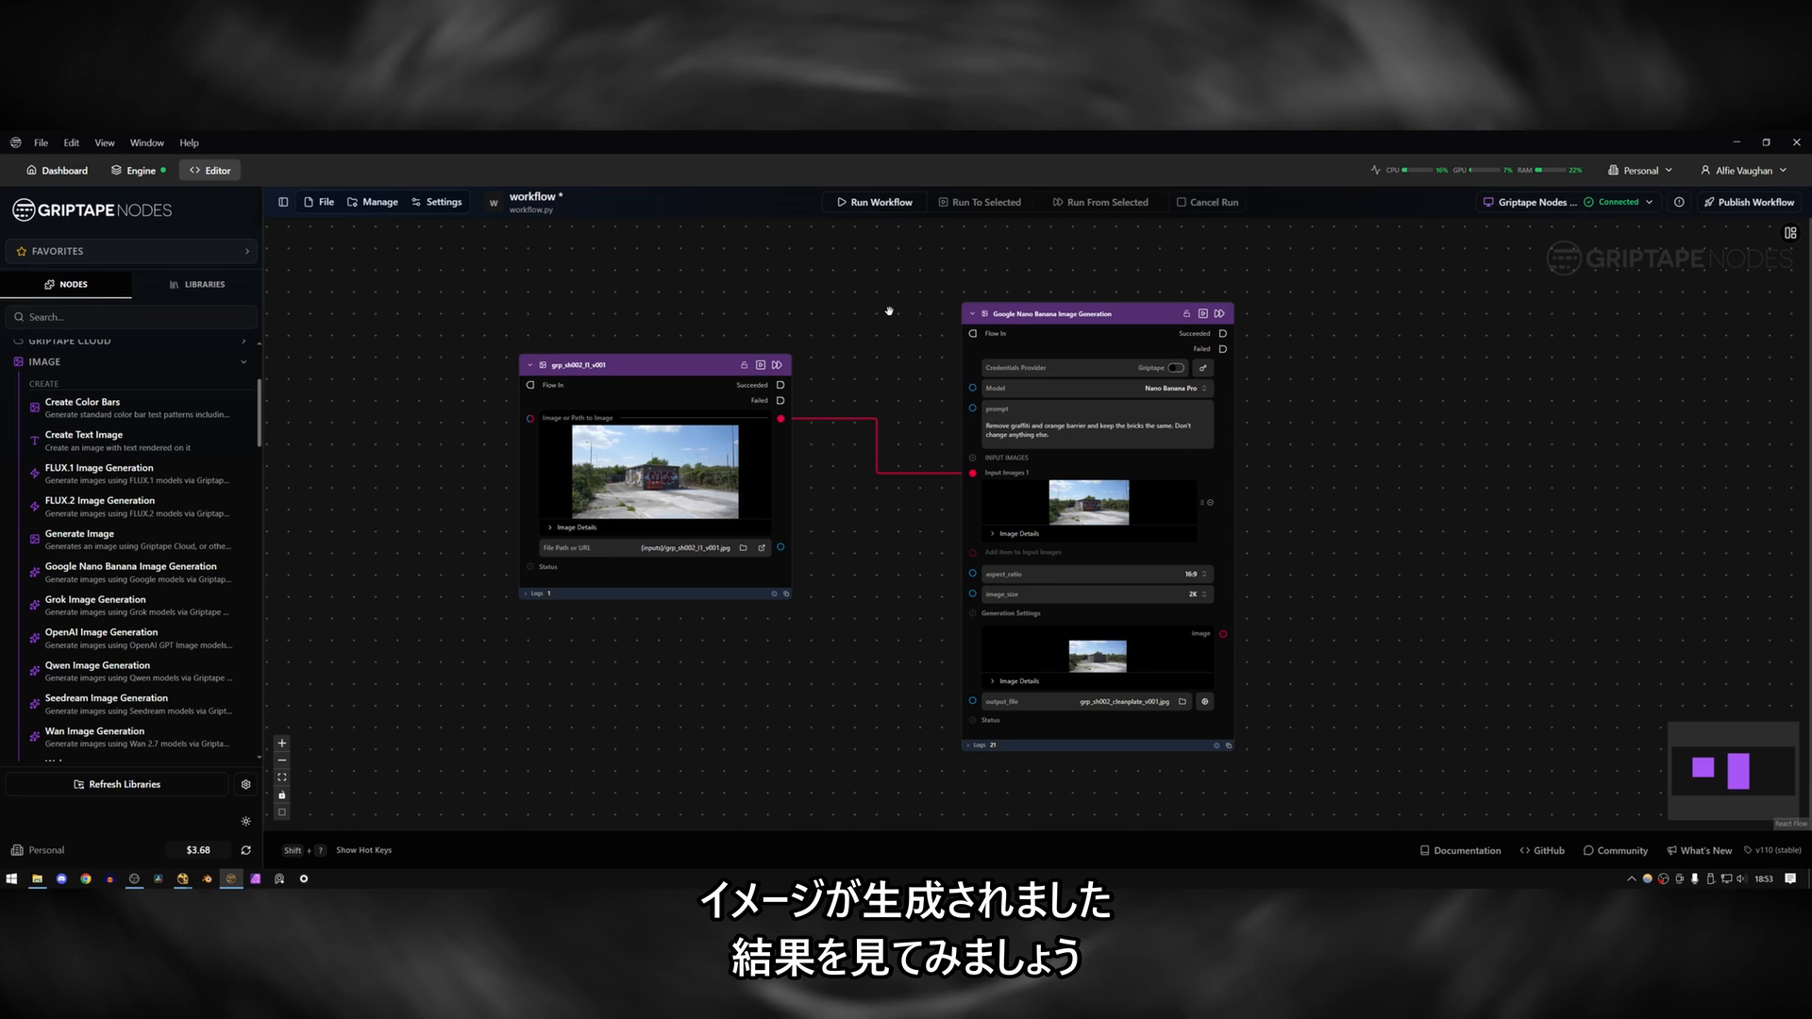
Examine the generated version 1 clean plate at full size, then close the preview.
mouse_move(1118, 658)
click(1199, 658)
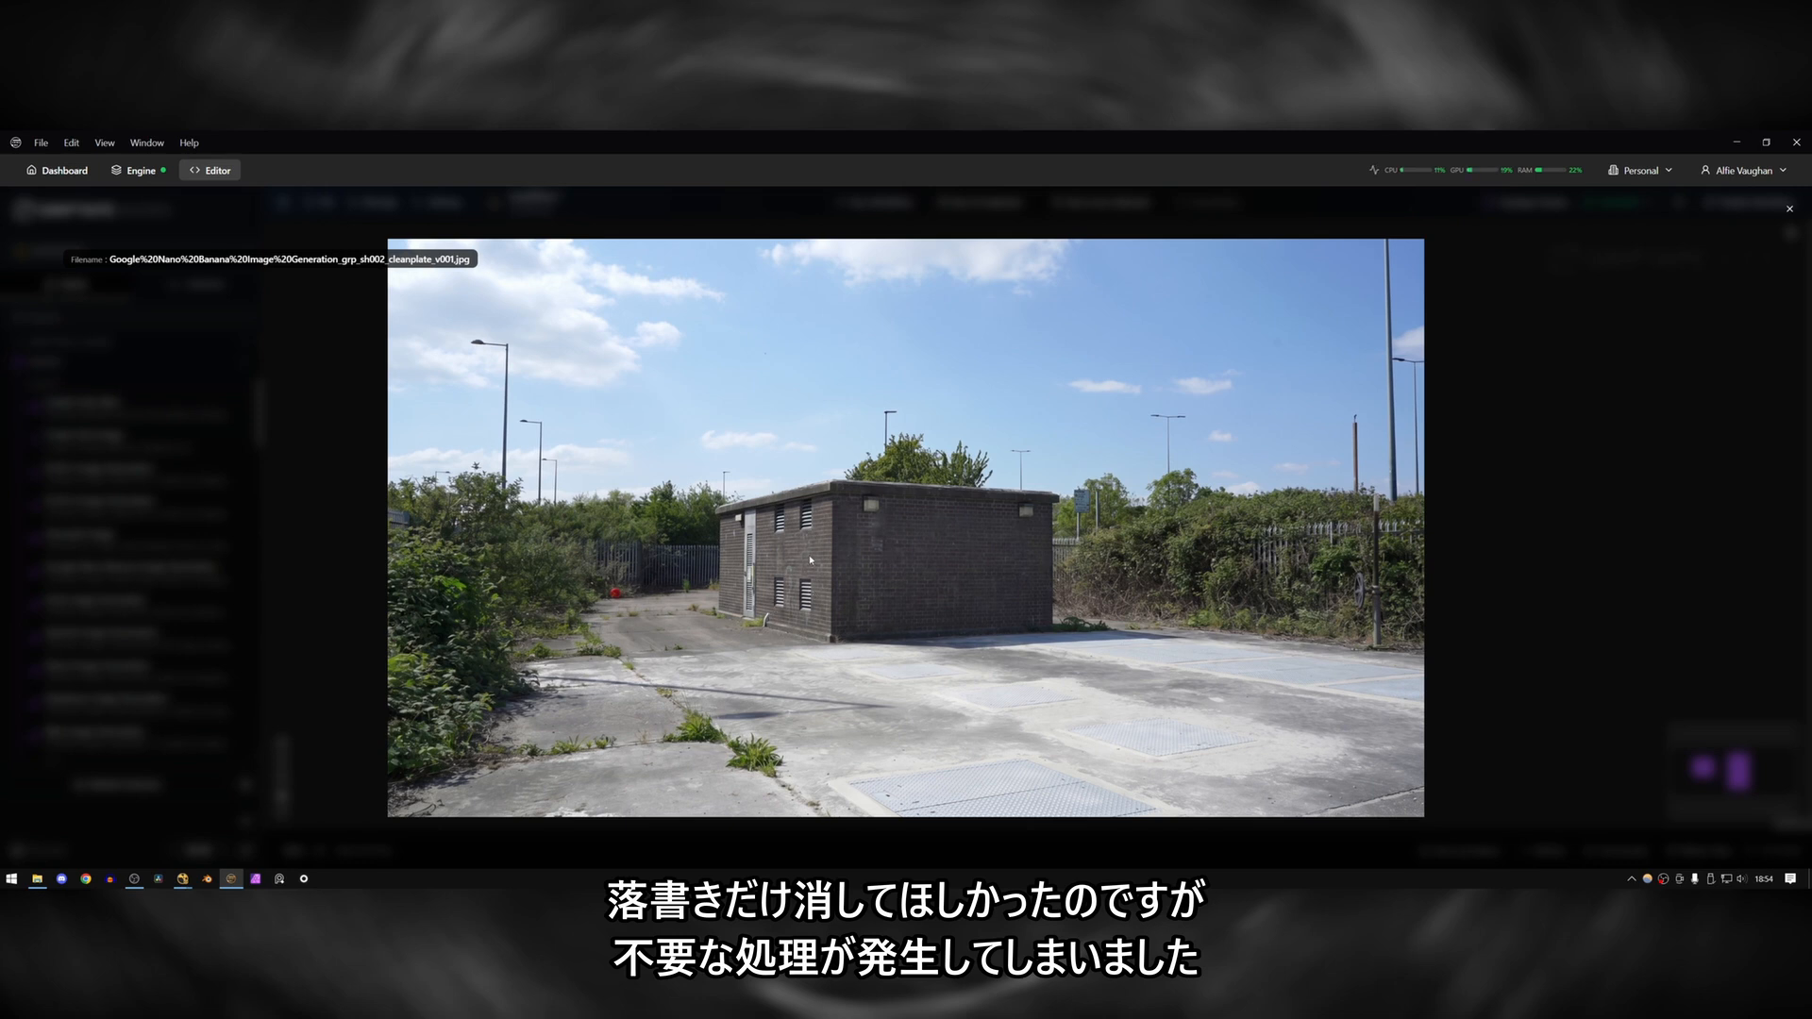
click(1787, 210)
Set the output file to grp_sh002_cleanplate_v002.jpg and run the workflow again.
click(1161, 702)
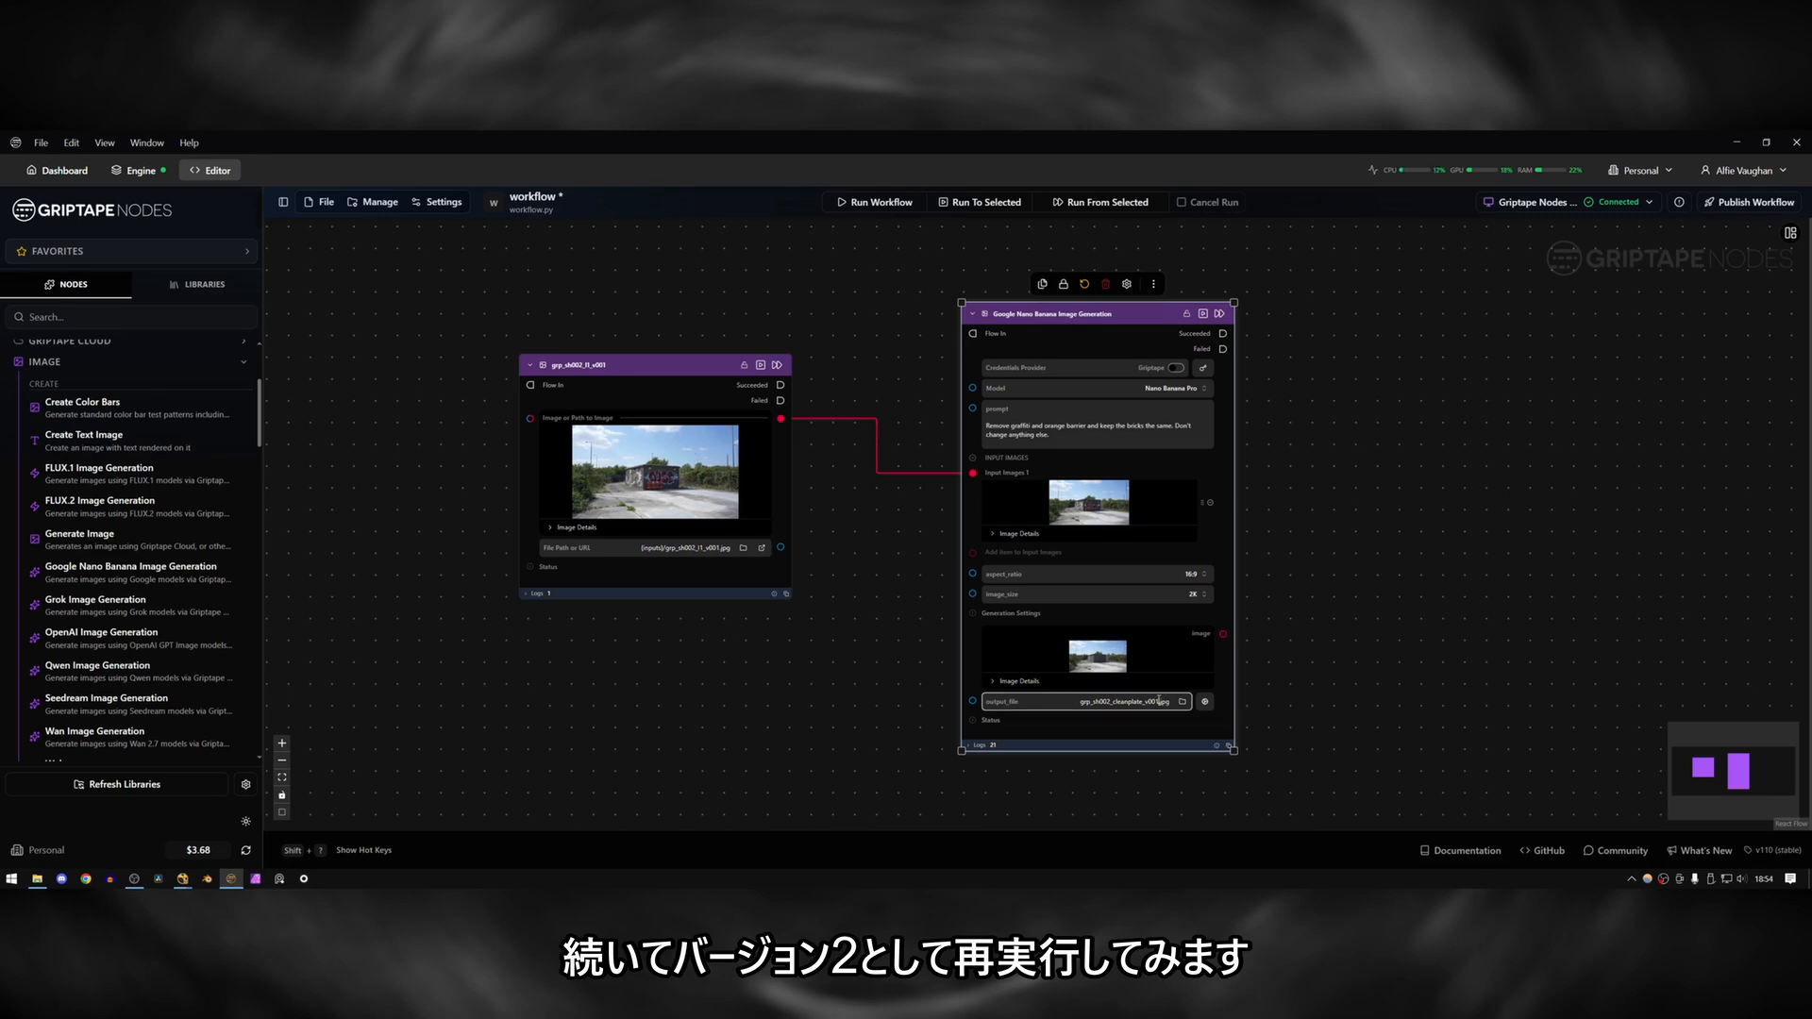
text(2)
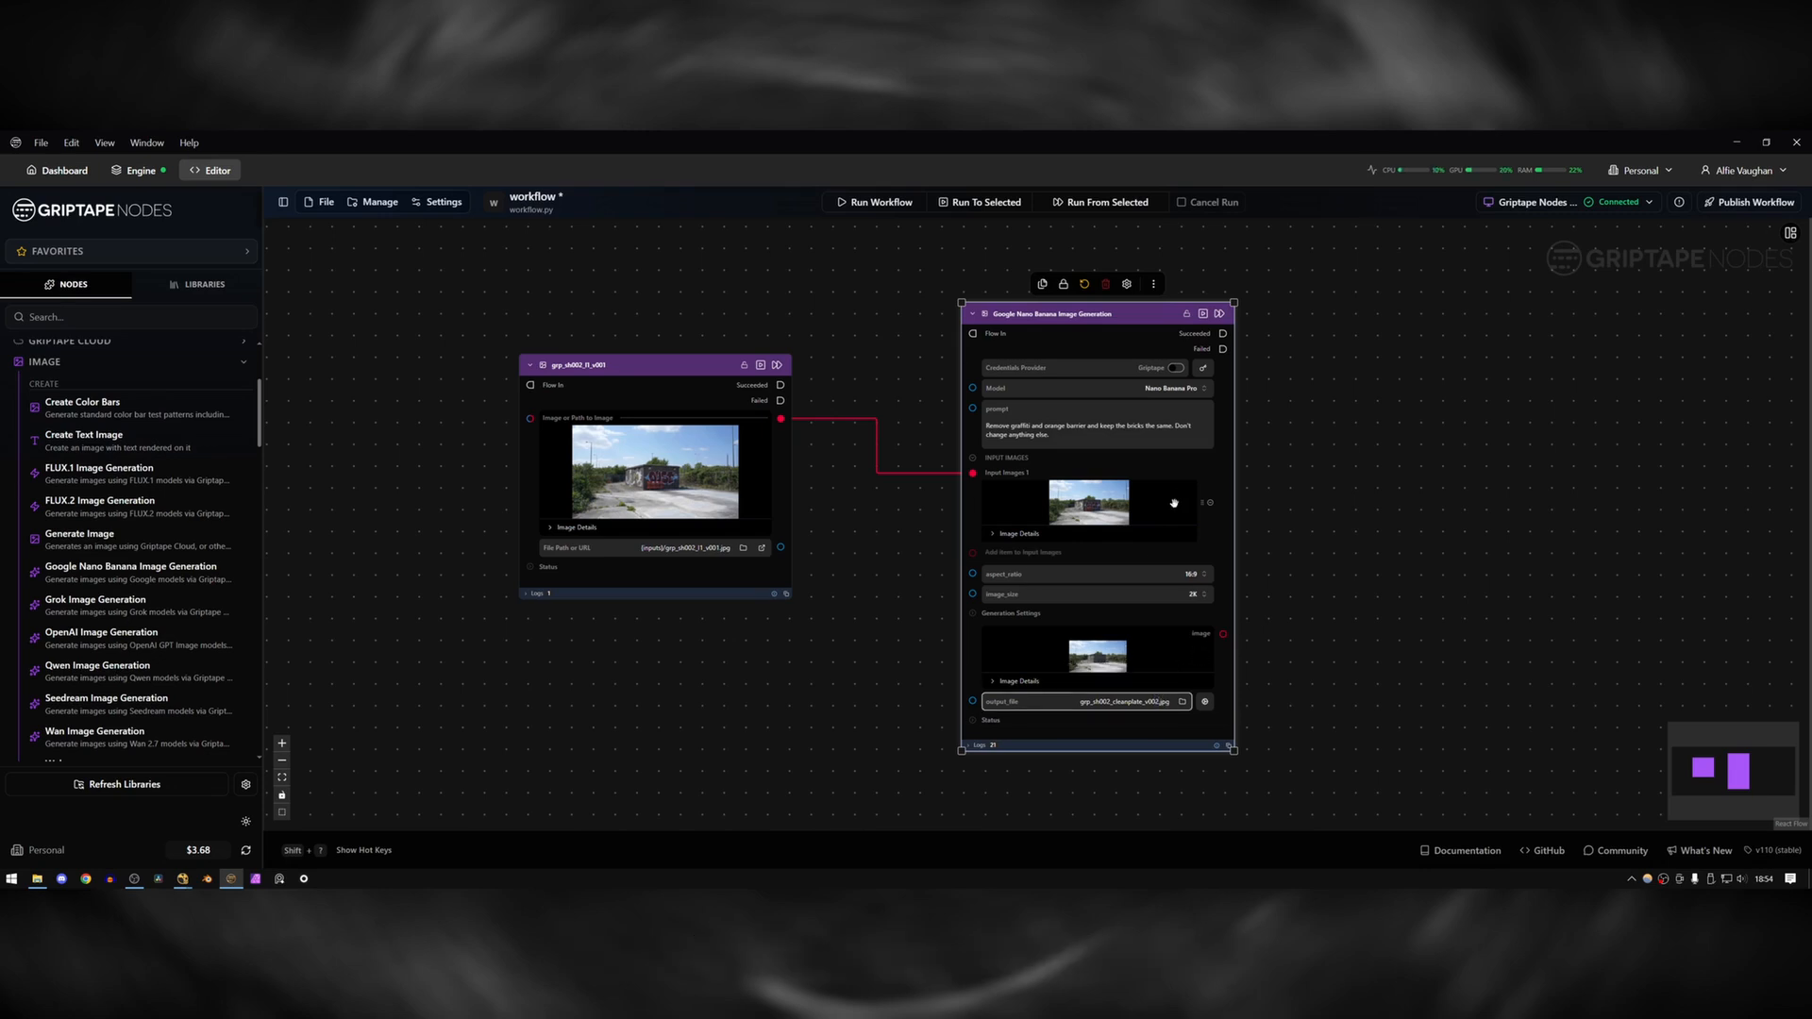
click(939, 264)
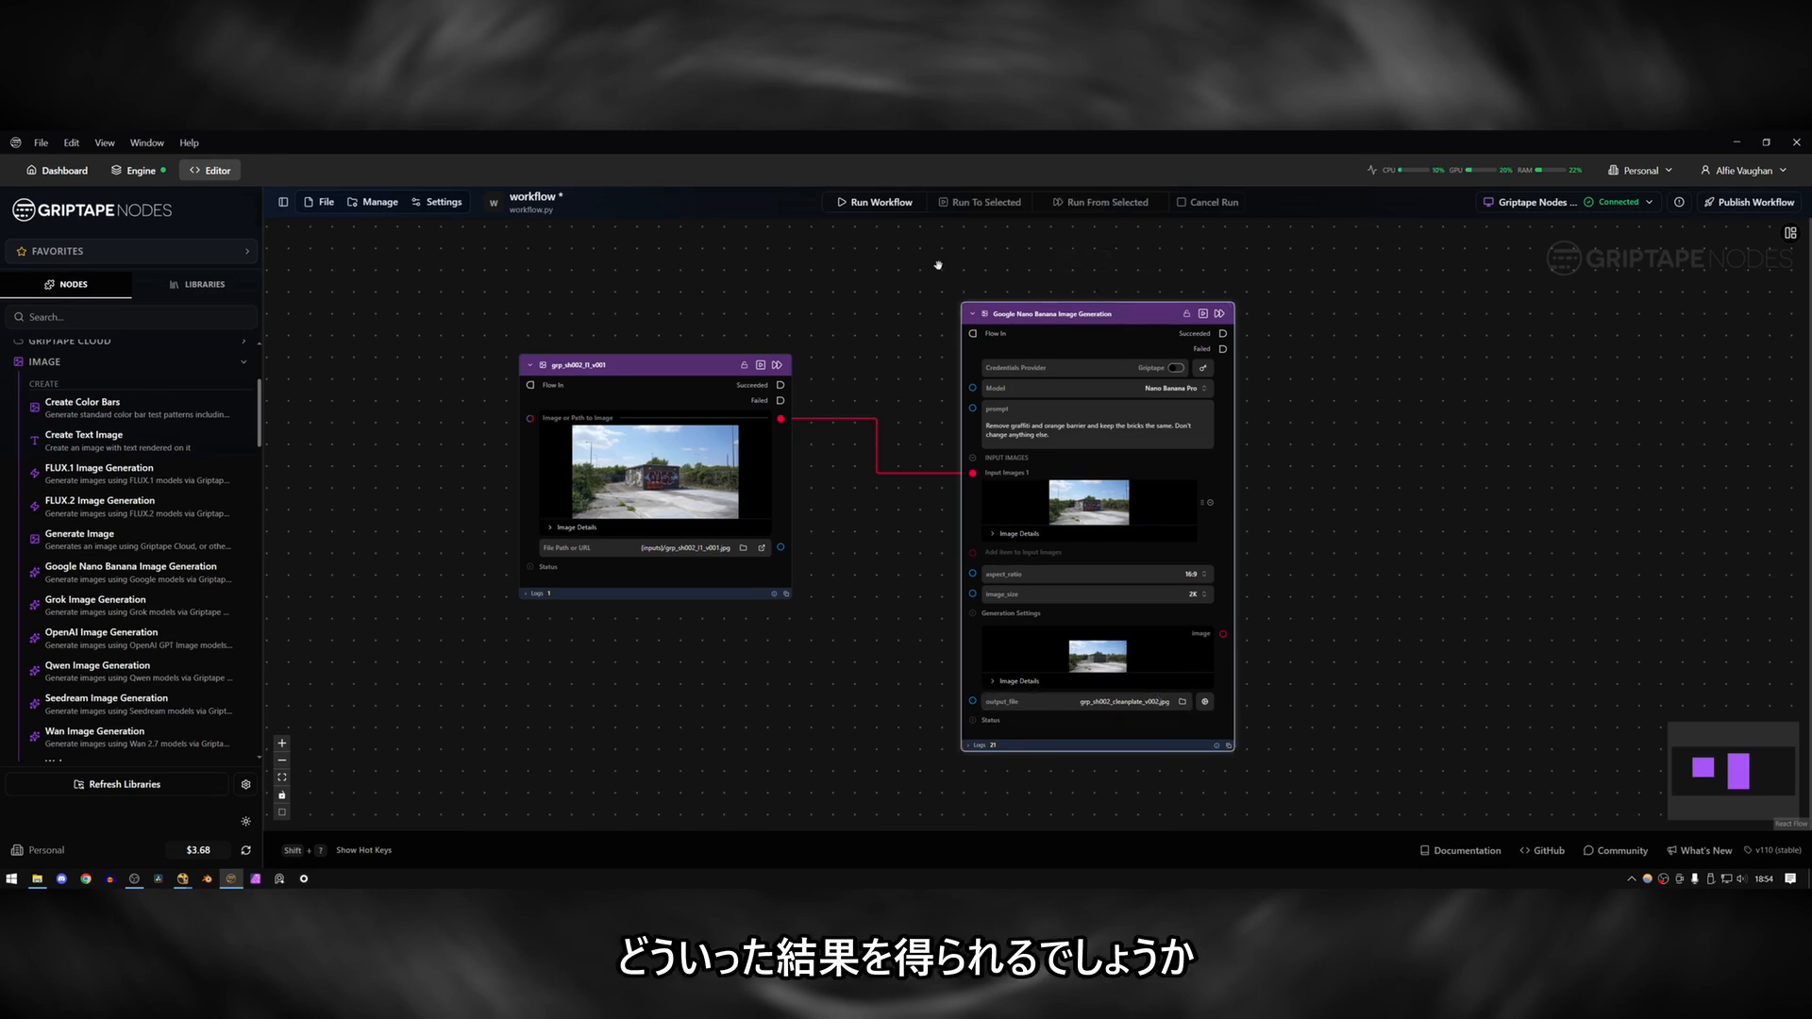
click(873, 205)
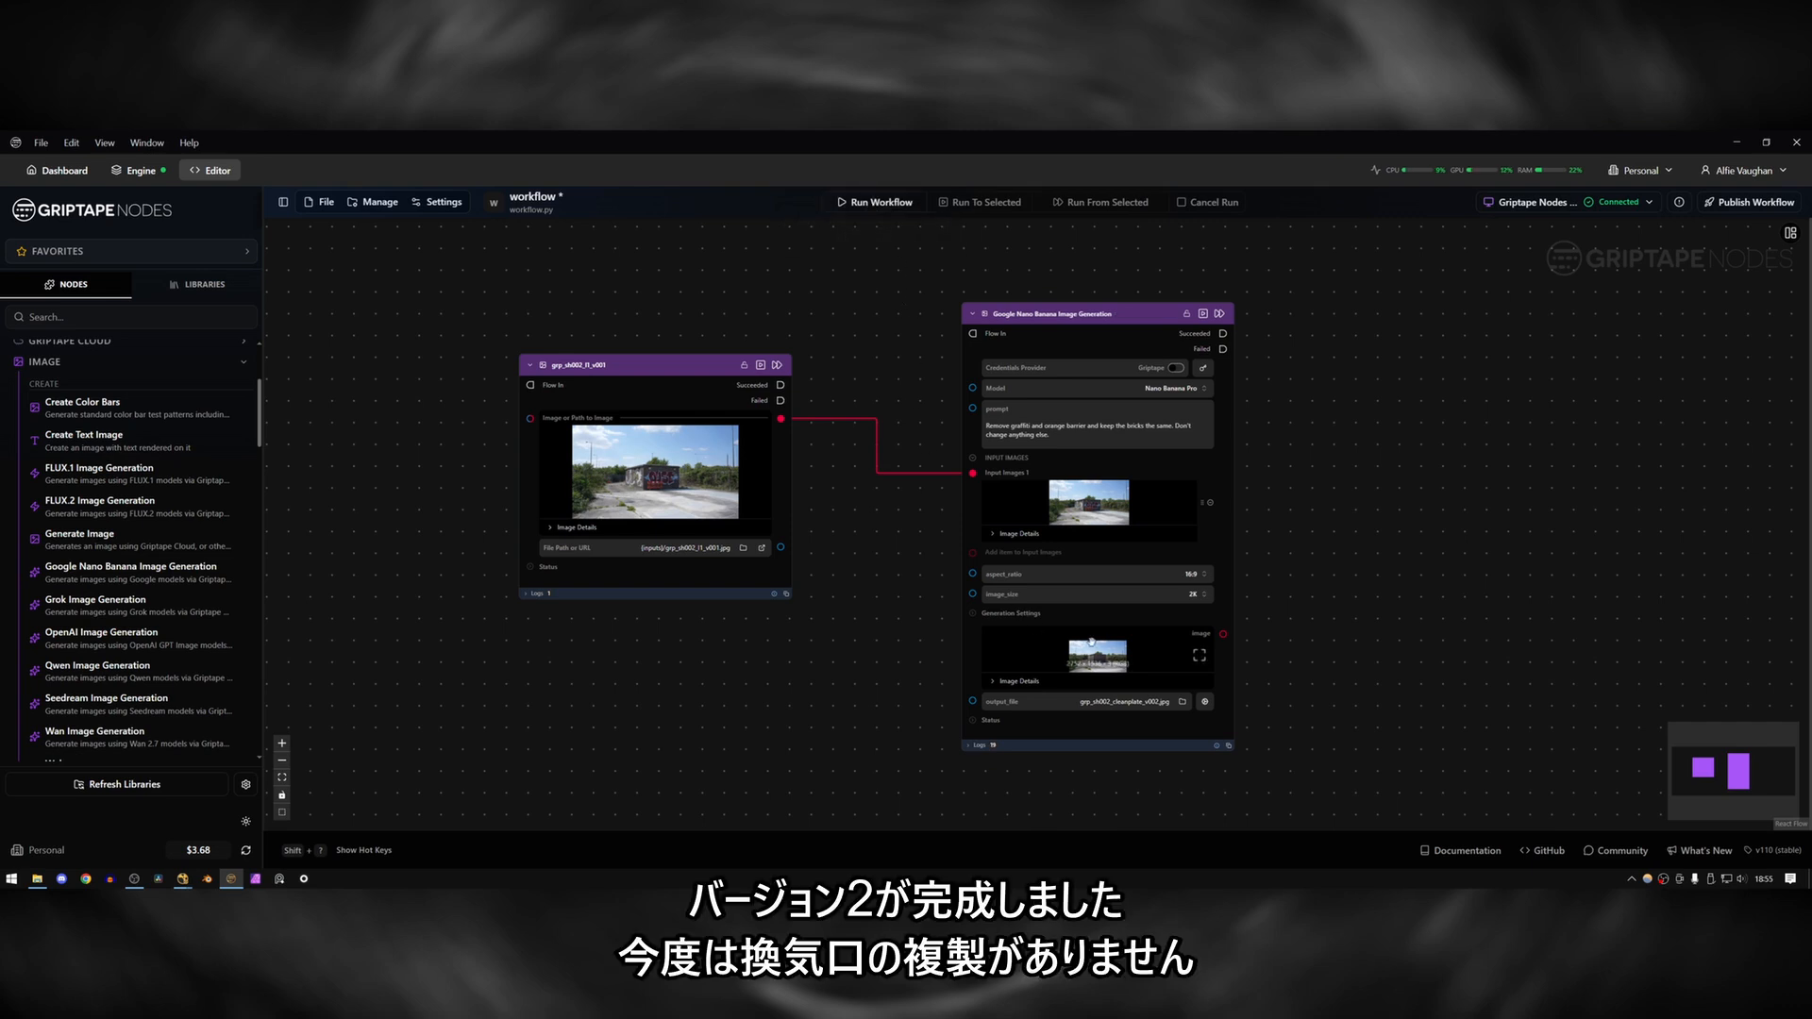
Examine the version 2 clean plate at full size, checking the building's vents, and close the preview.
click(1201, 660)
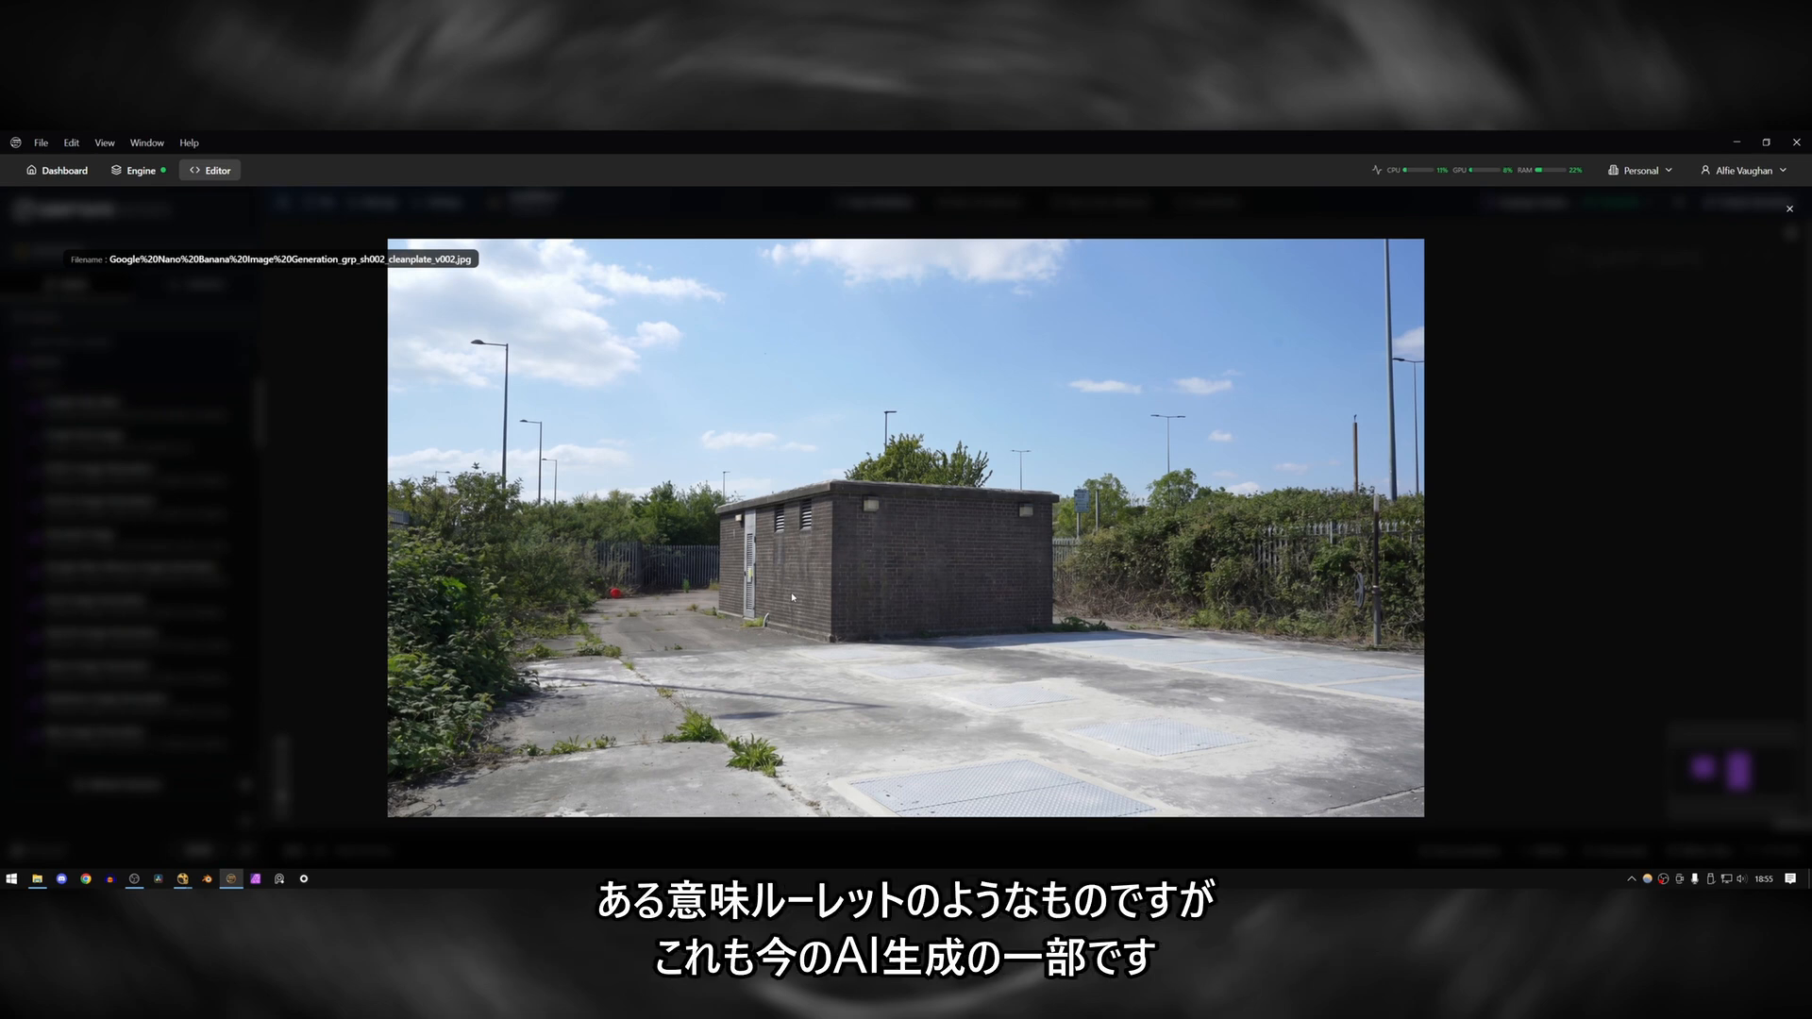
click(1786, 211)
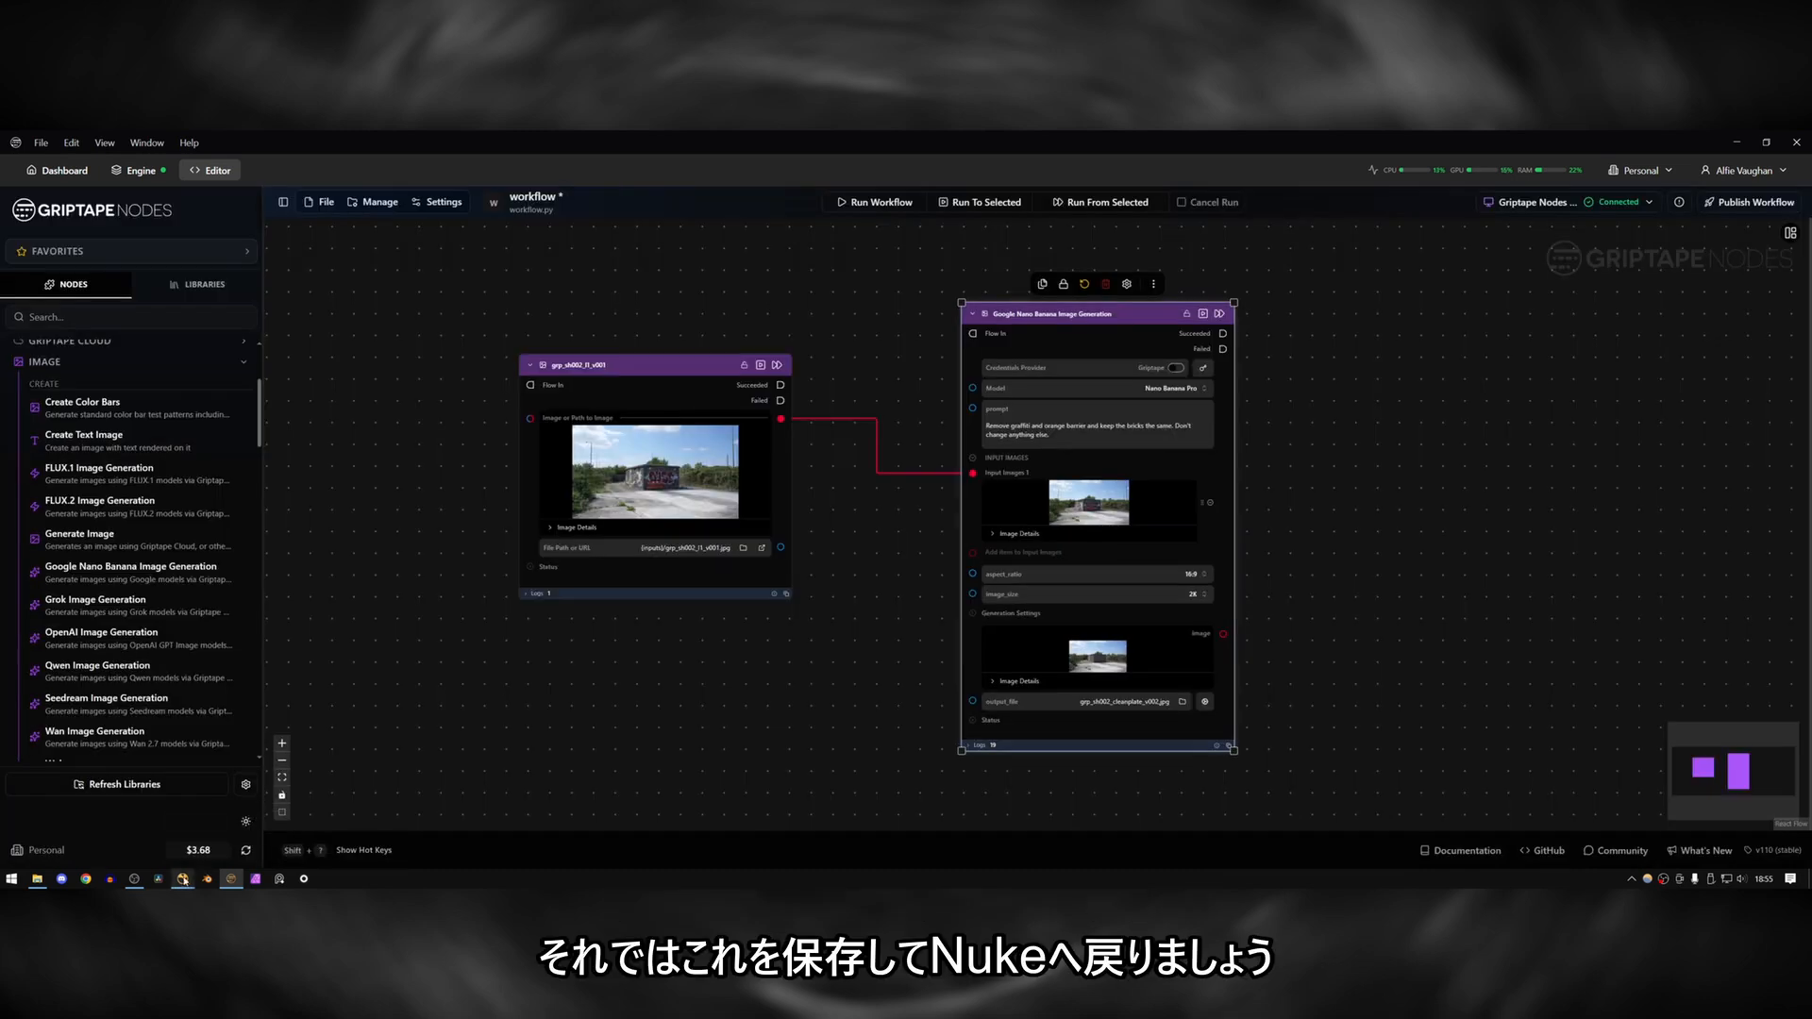
Switch to Nuke, read in the generated grp_sh002_cleanplate_v002.jpg and set its input transform to Output - Rec.709.
mouse_move(182, 878)
click(218, 834)
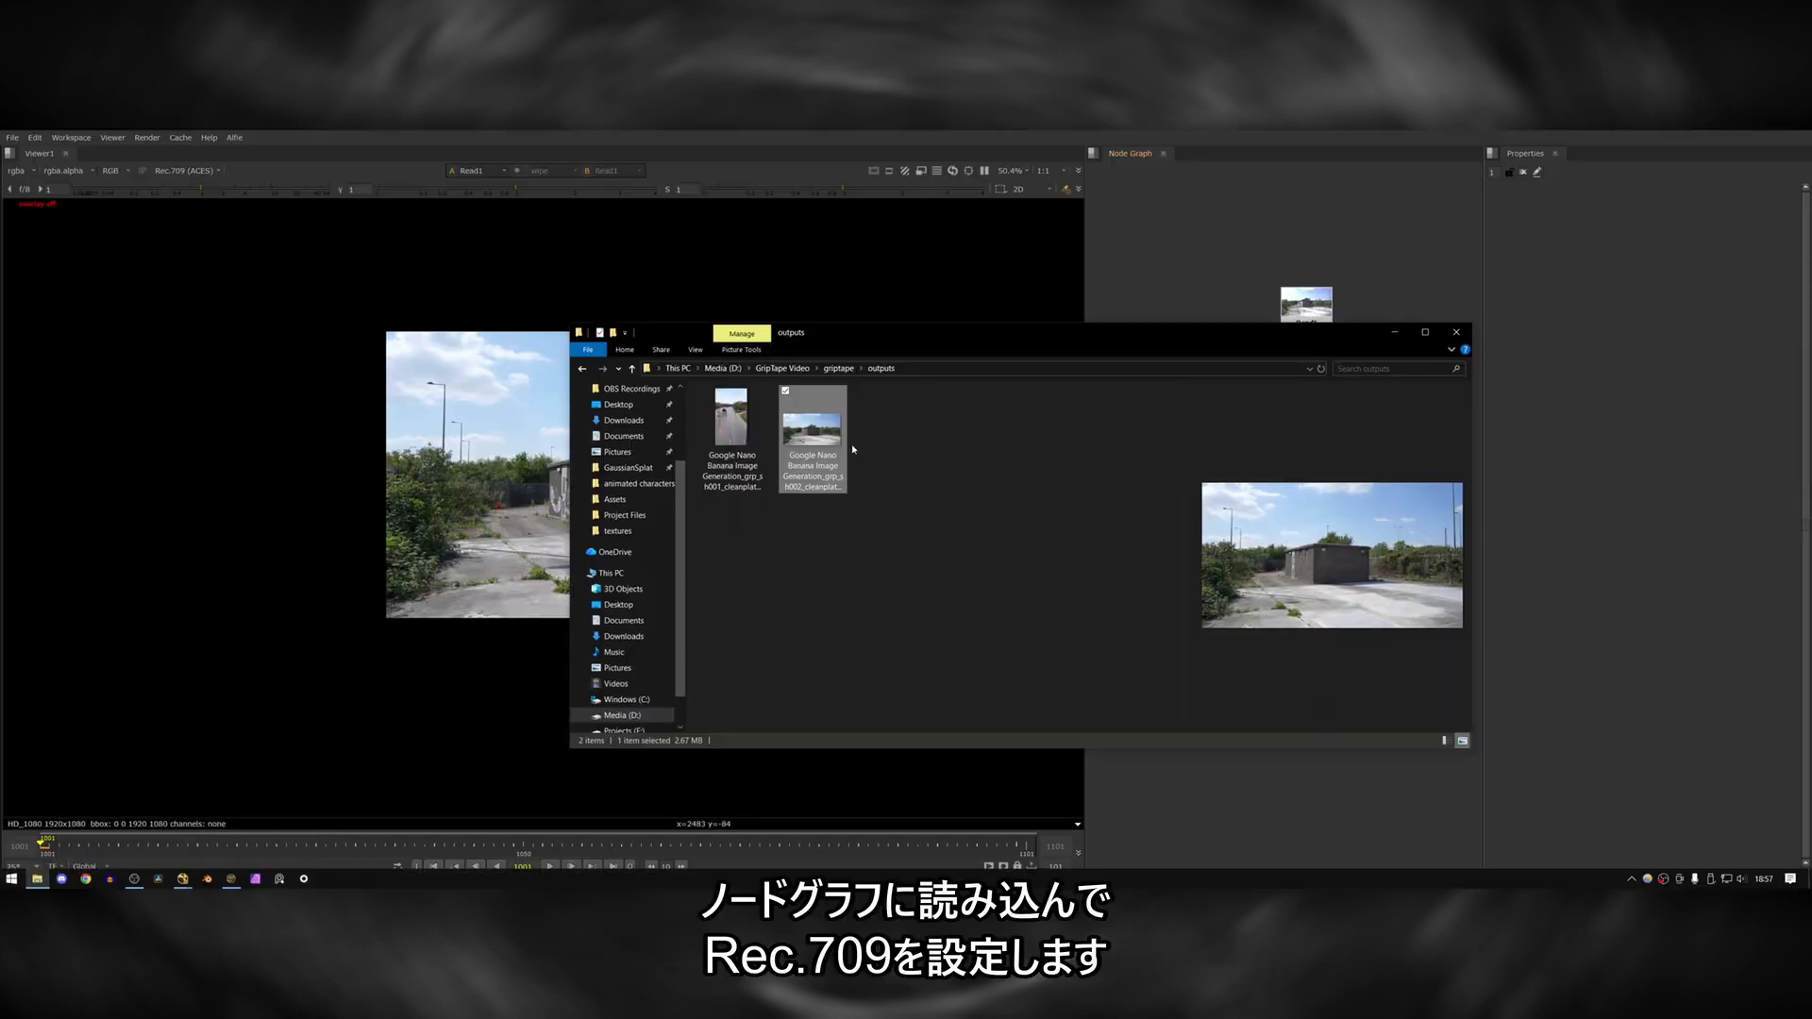
drag(811, 430, 1209, 319)
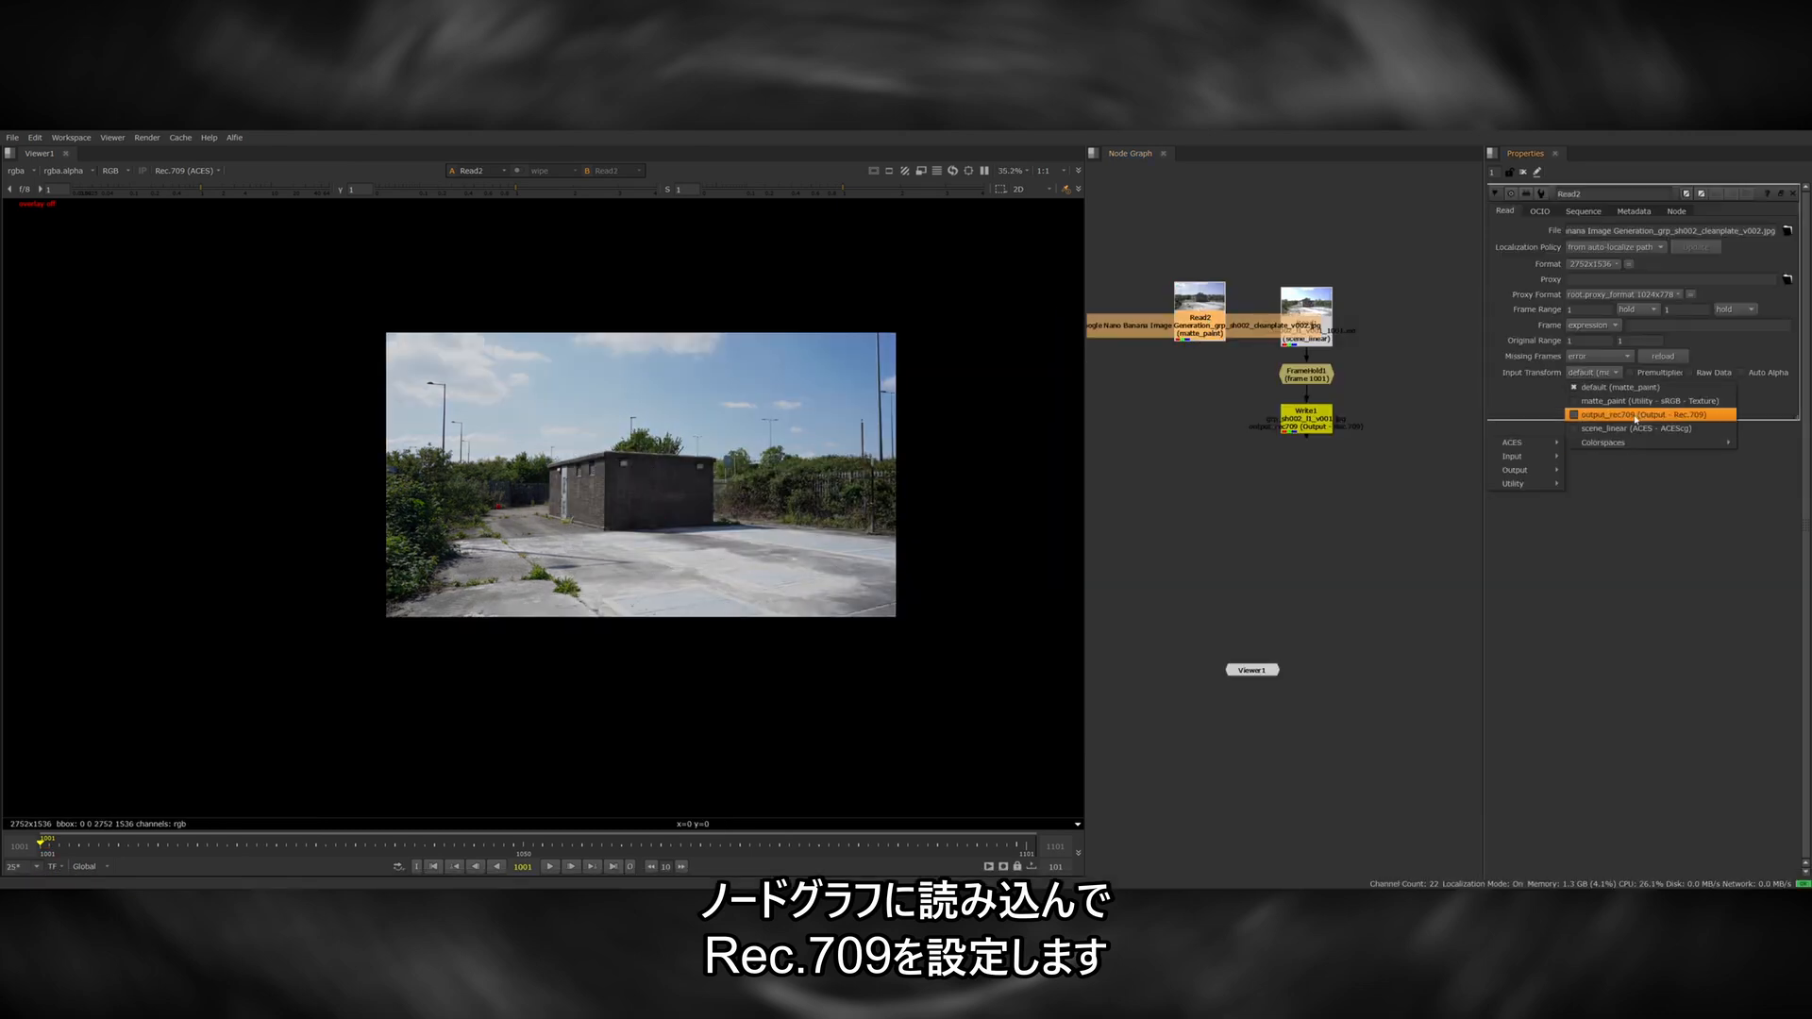
click(1636, 417)
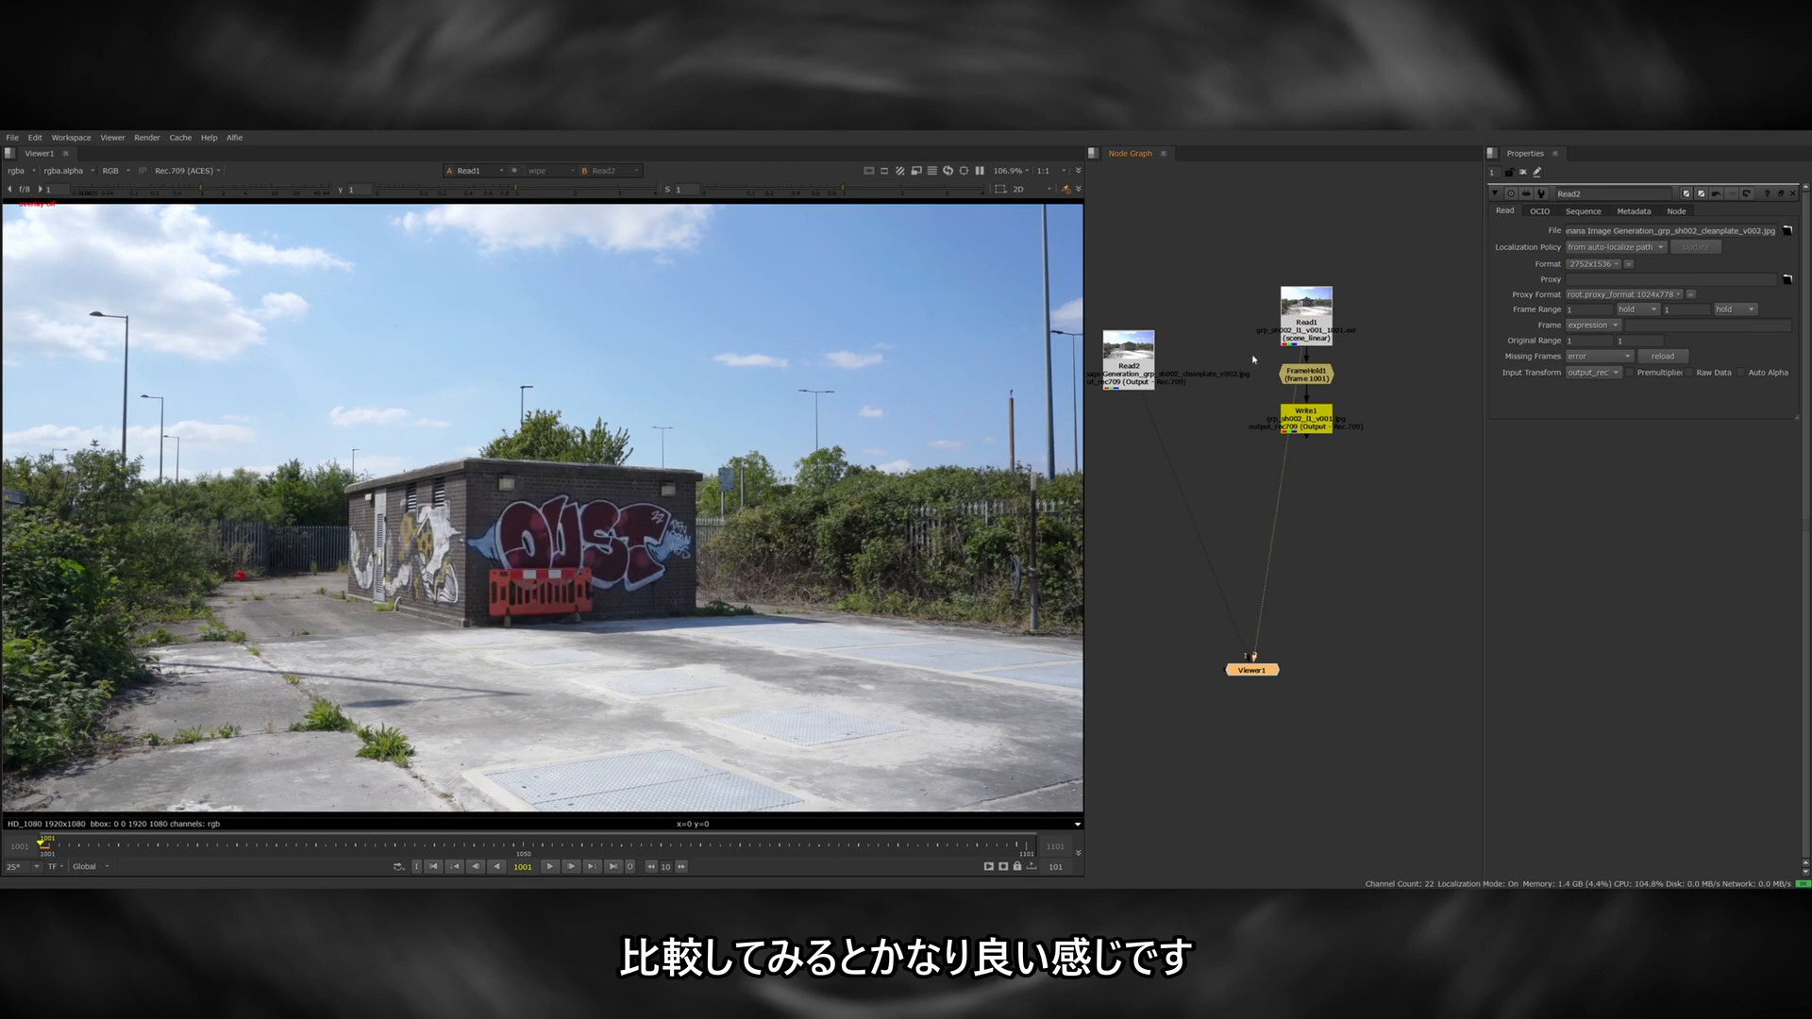
Compare the version 2 clean plate with the original building frame and check the clean plate's resolution.
key(2)
key(1)
key(2)
key(2)
key(1)
key(2)
key(1)
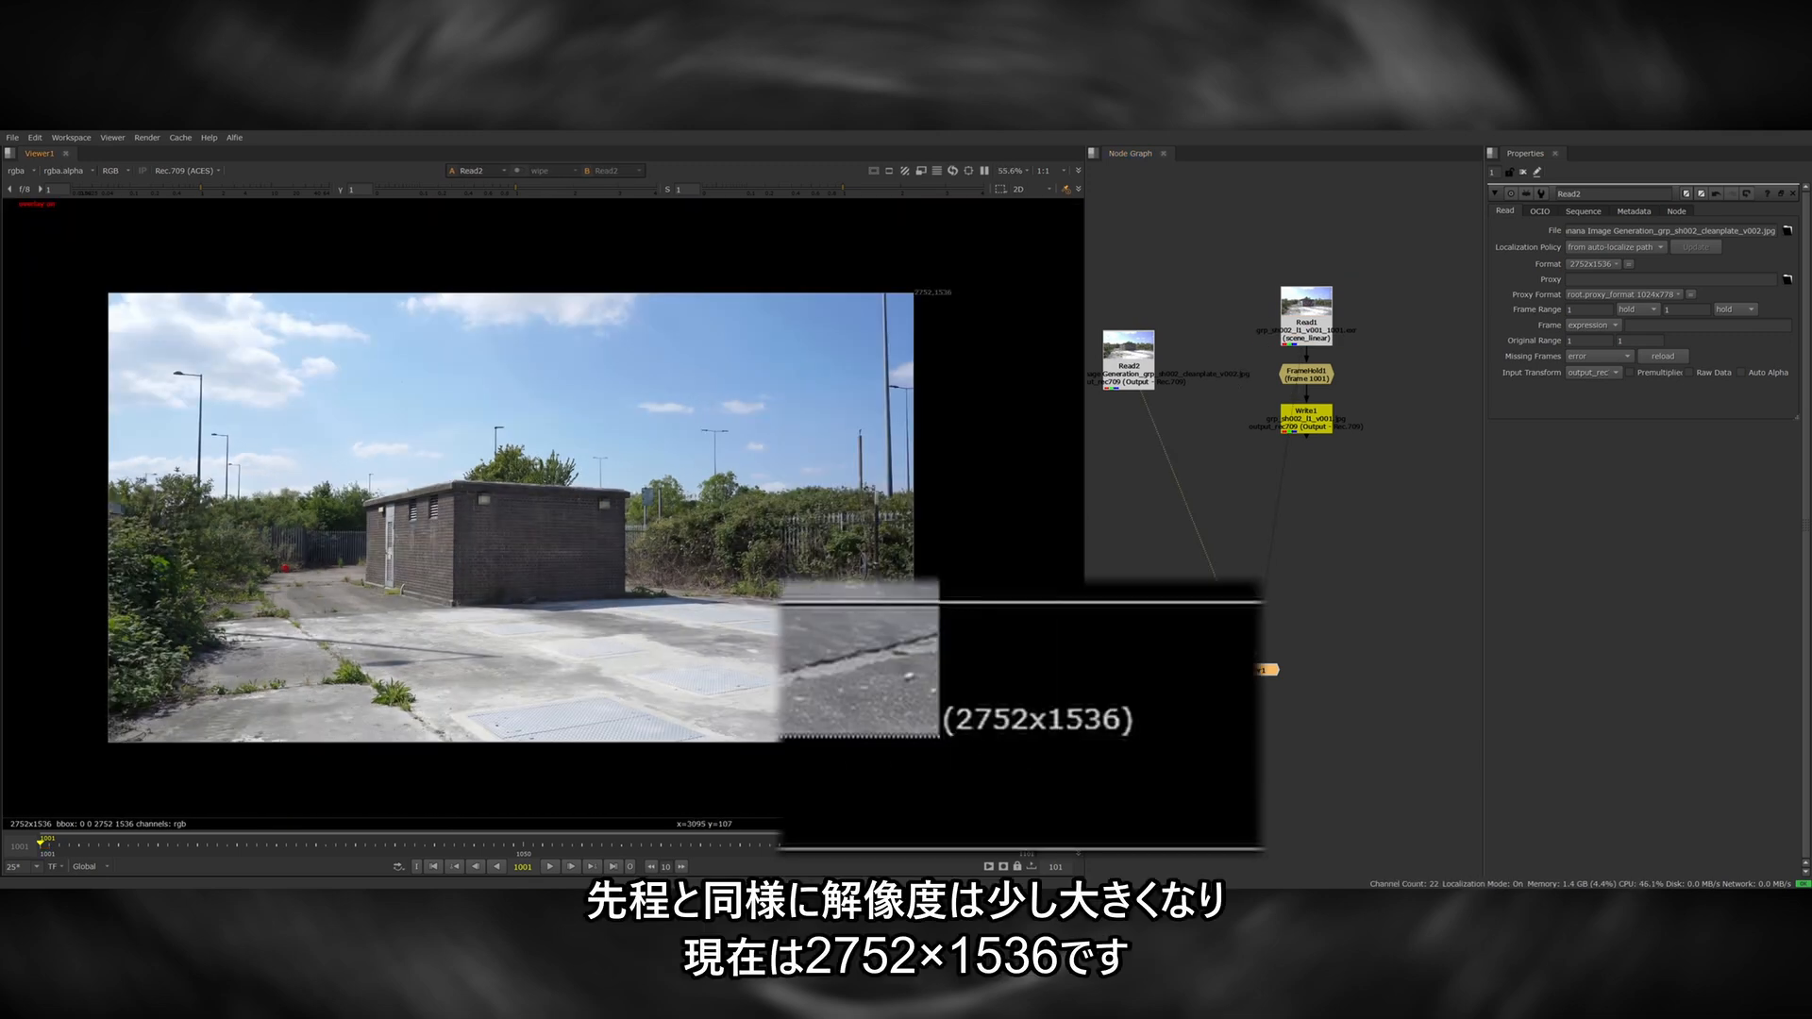
drag(775, 848, 900, 810)
drag(890, 670, 1194, 787)
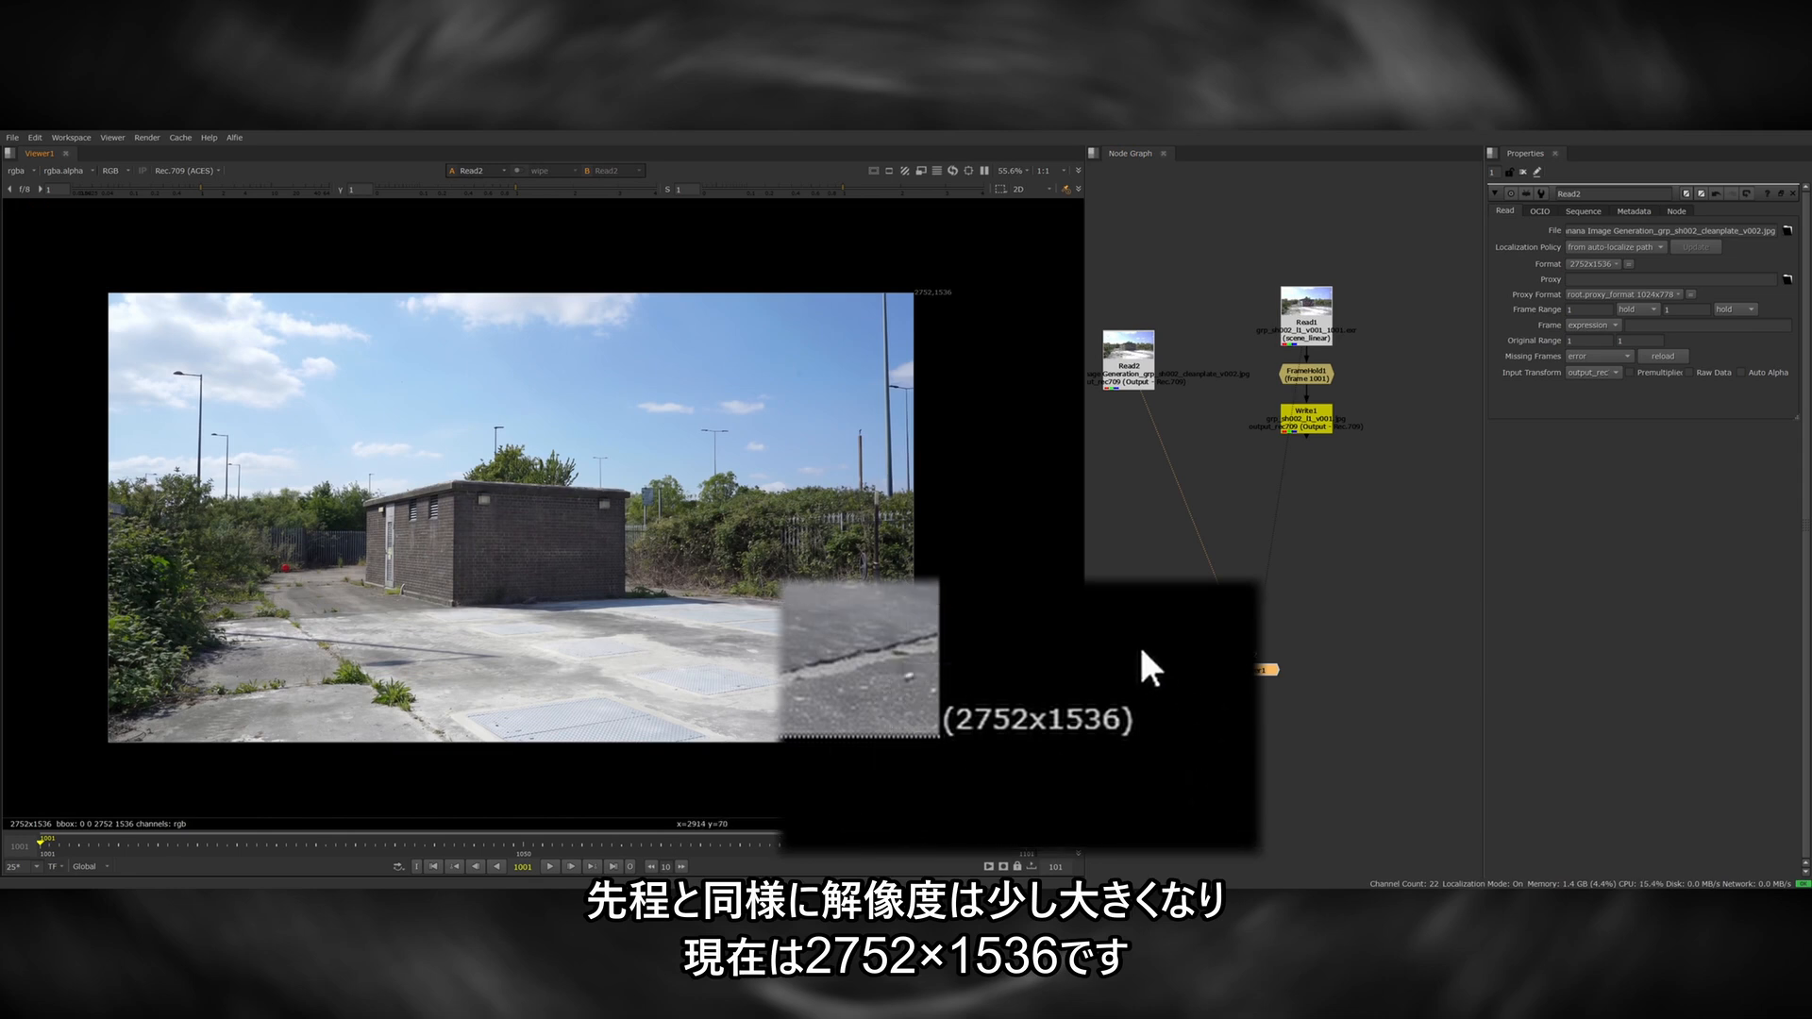
Add a Reformat node under the clean plate's Read node, using the 1920x1080 root format.
key(Tab)
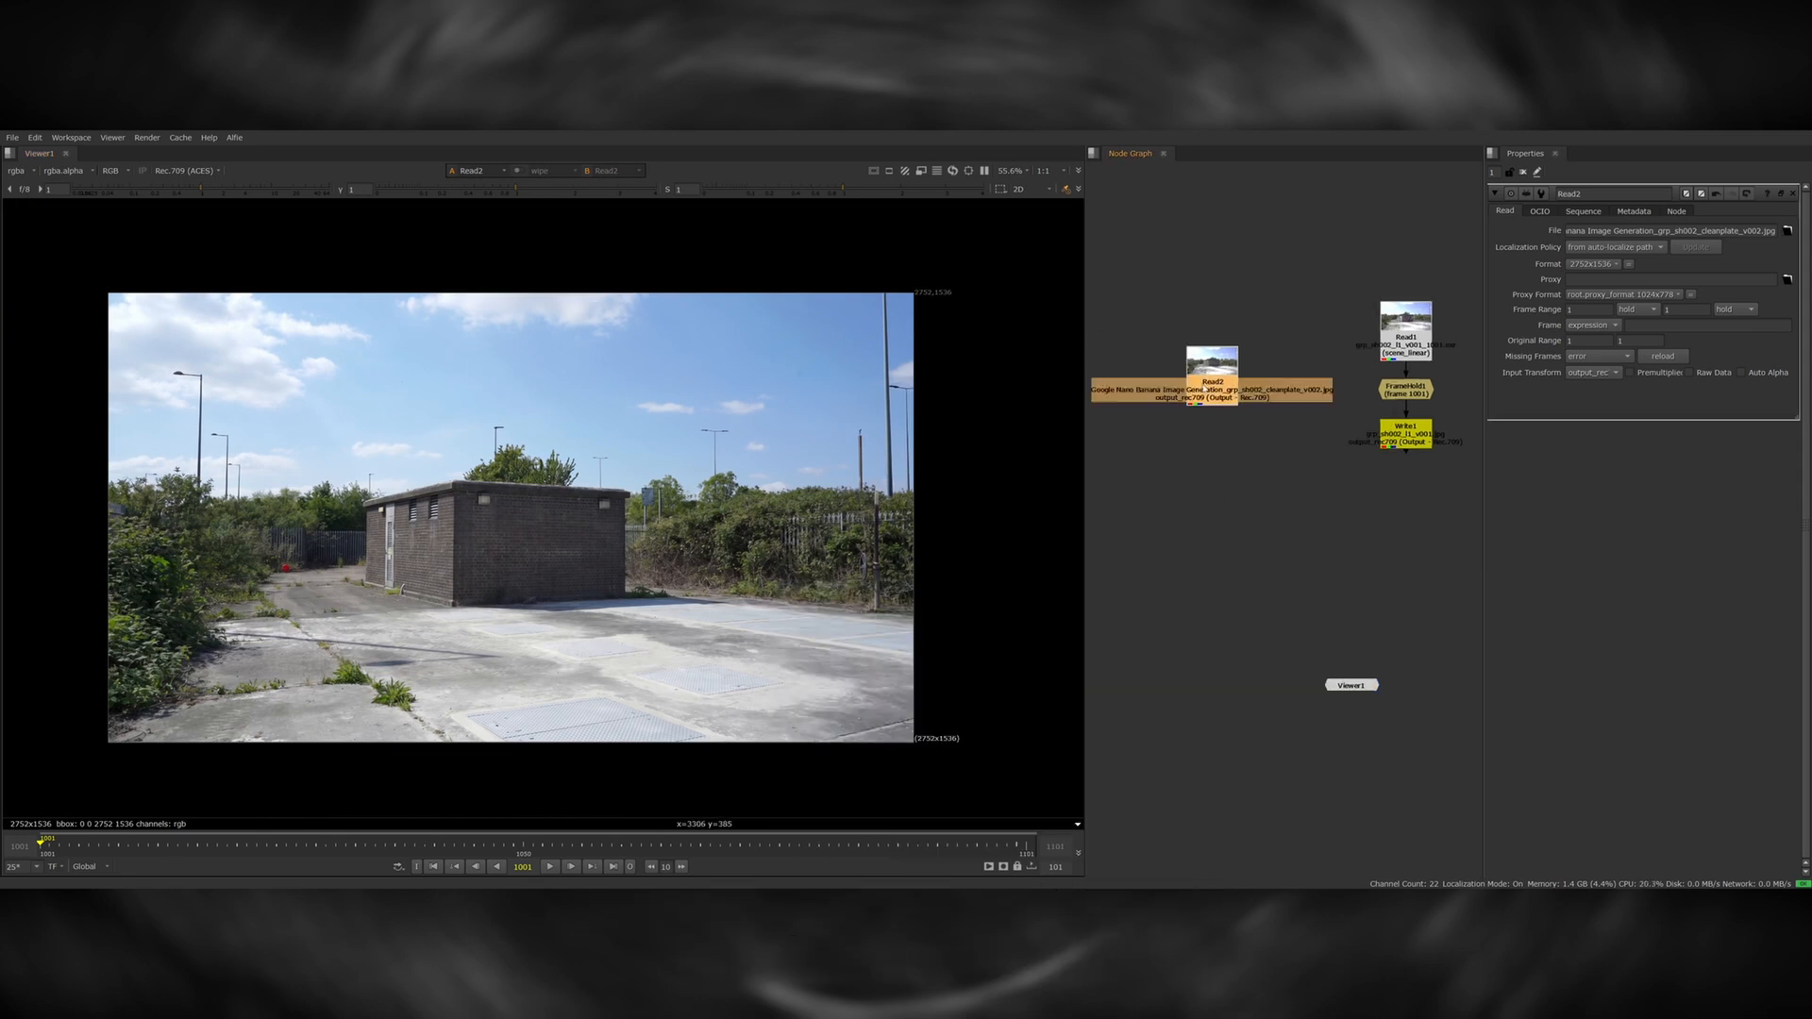
text(reformat)
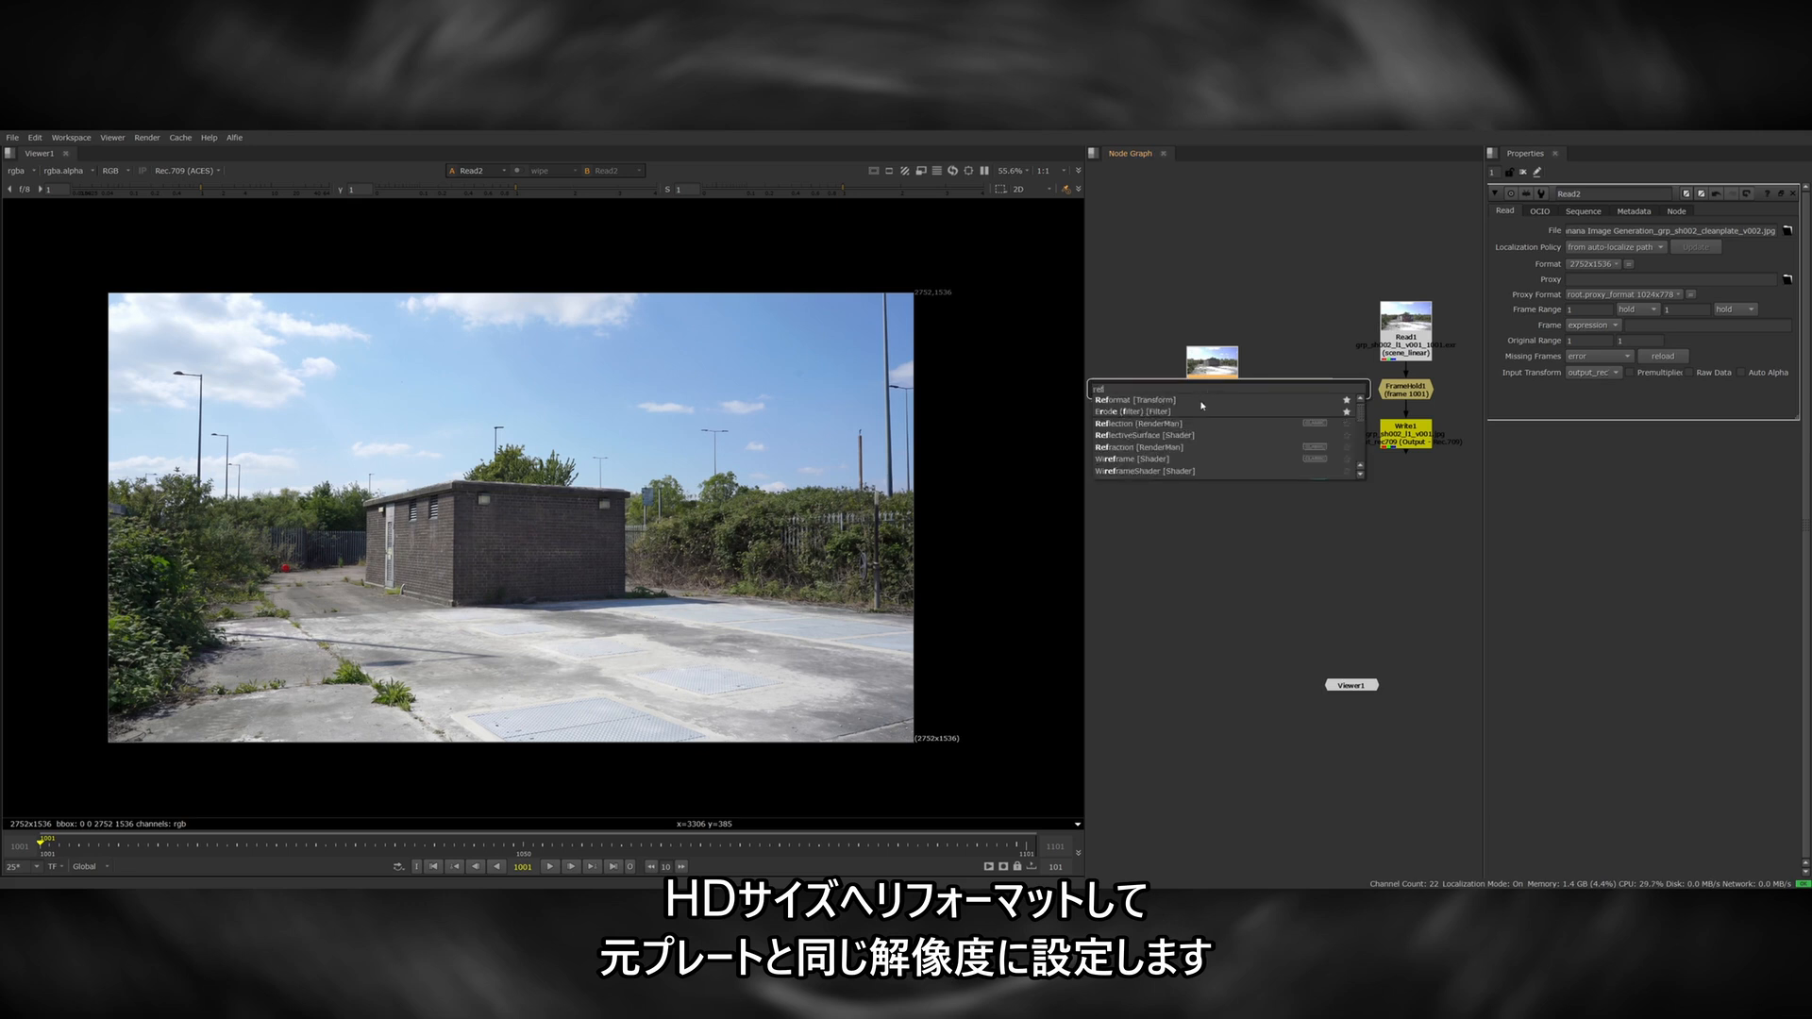
key(Return)
drag(1209, 418, 1209, 436)
click(1270, 437)
Compare the reformatted clean plate with the original frame and scrub the shot back to its first frame.
click(1395, 392)
key(2)
key(1)
key(2)
key(1)
middle_drag(1330, 430, 1319, 434)
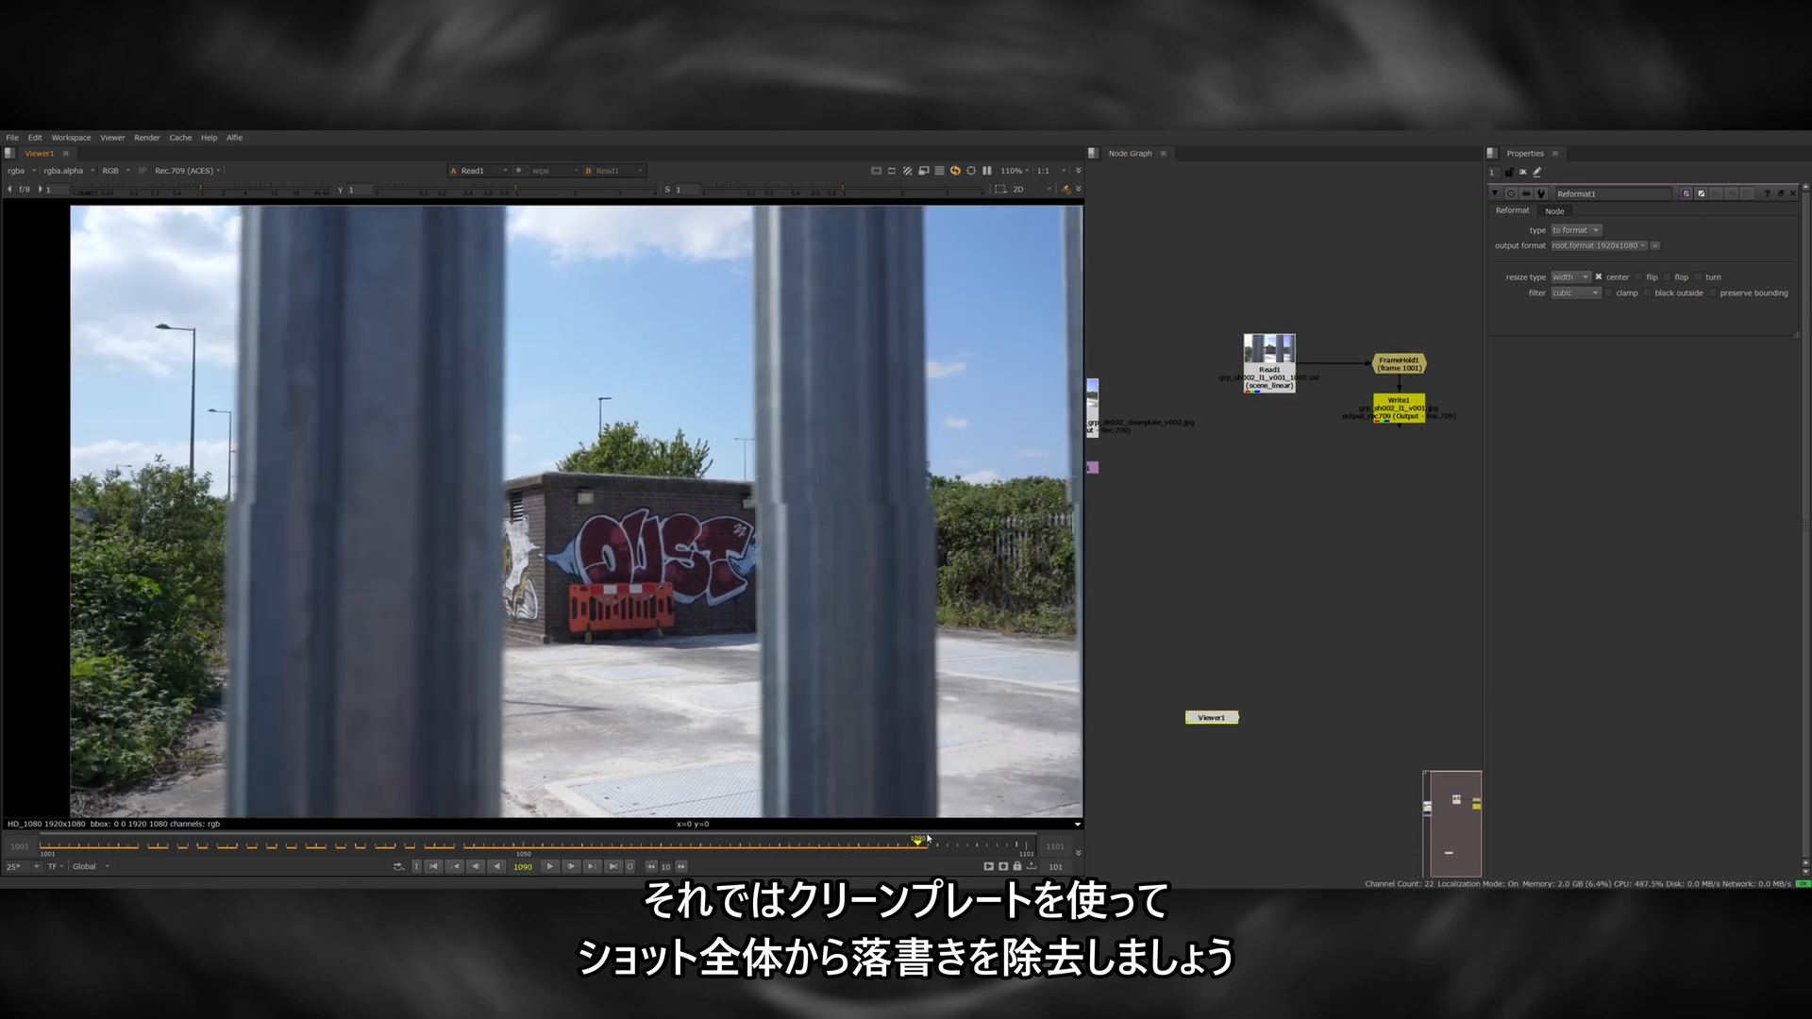
drag(928, 838, 43, 845)
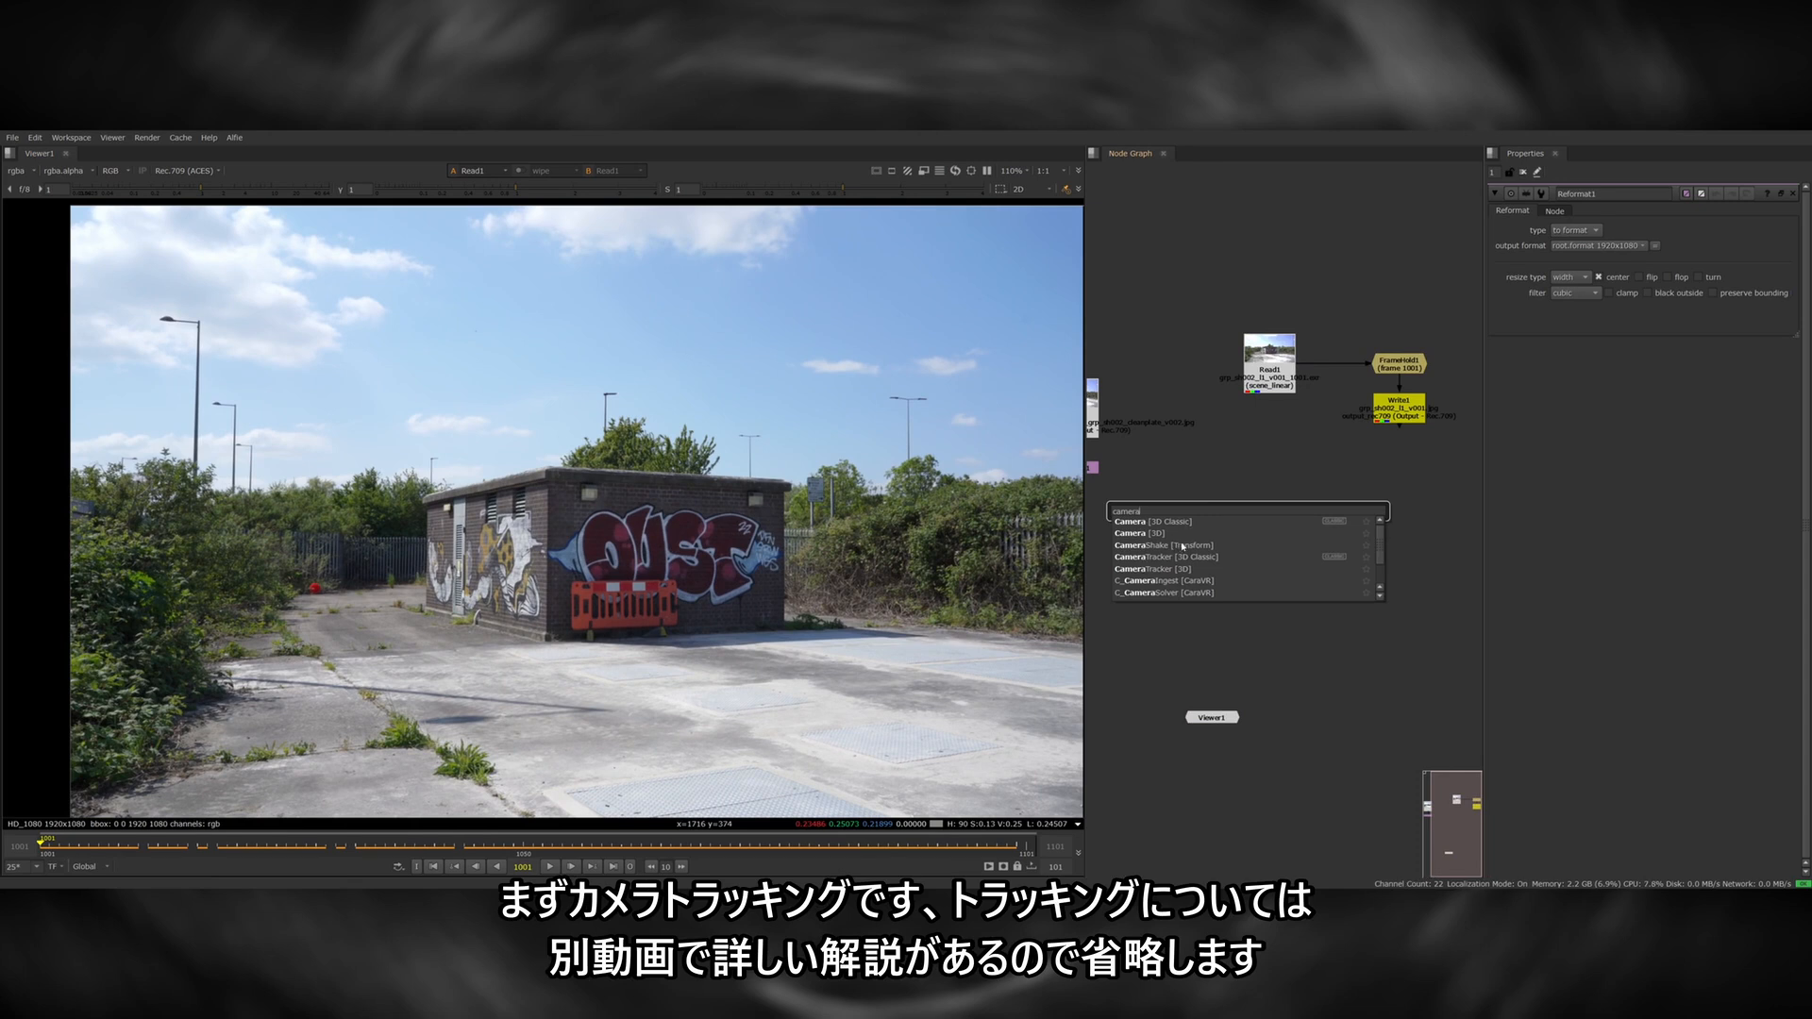
Add a CameraTracker node for the building footage and create a card from the solved points on the front graffiti wall.
text(tr)
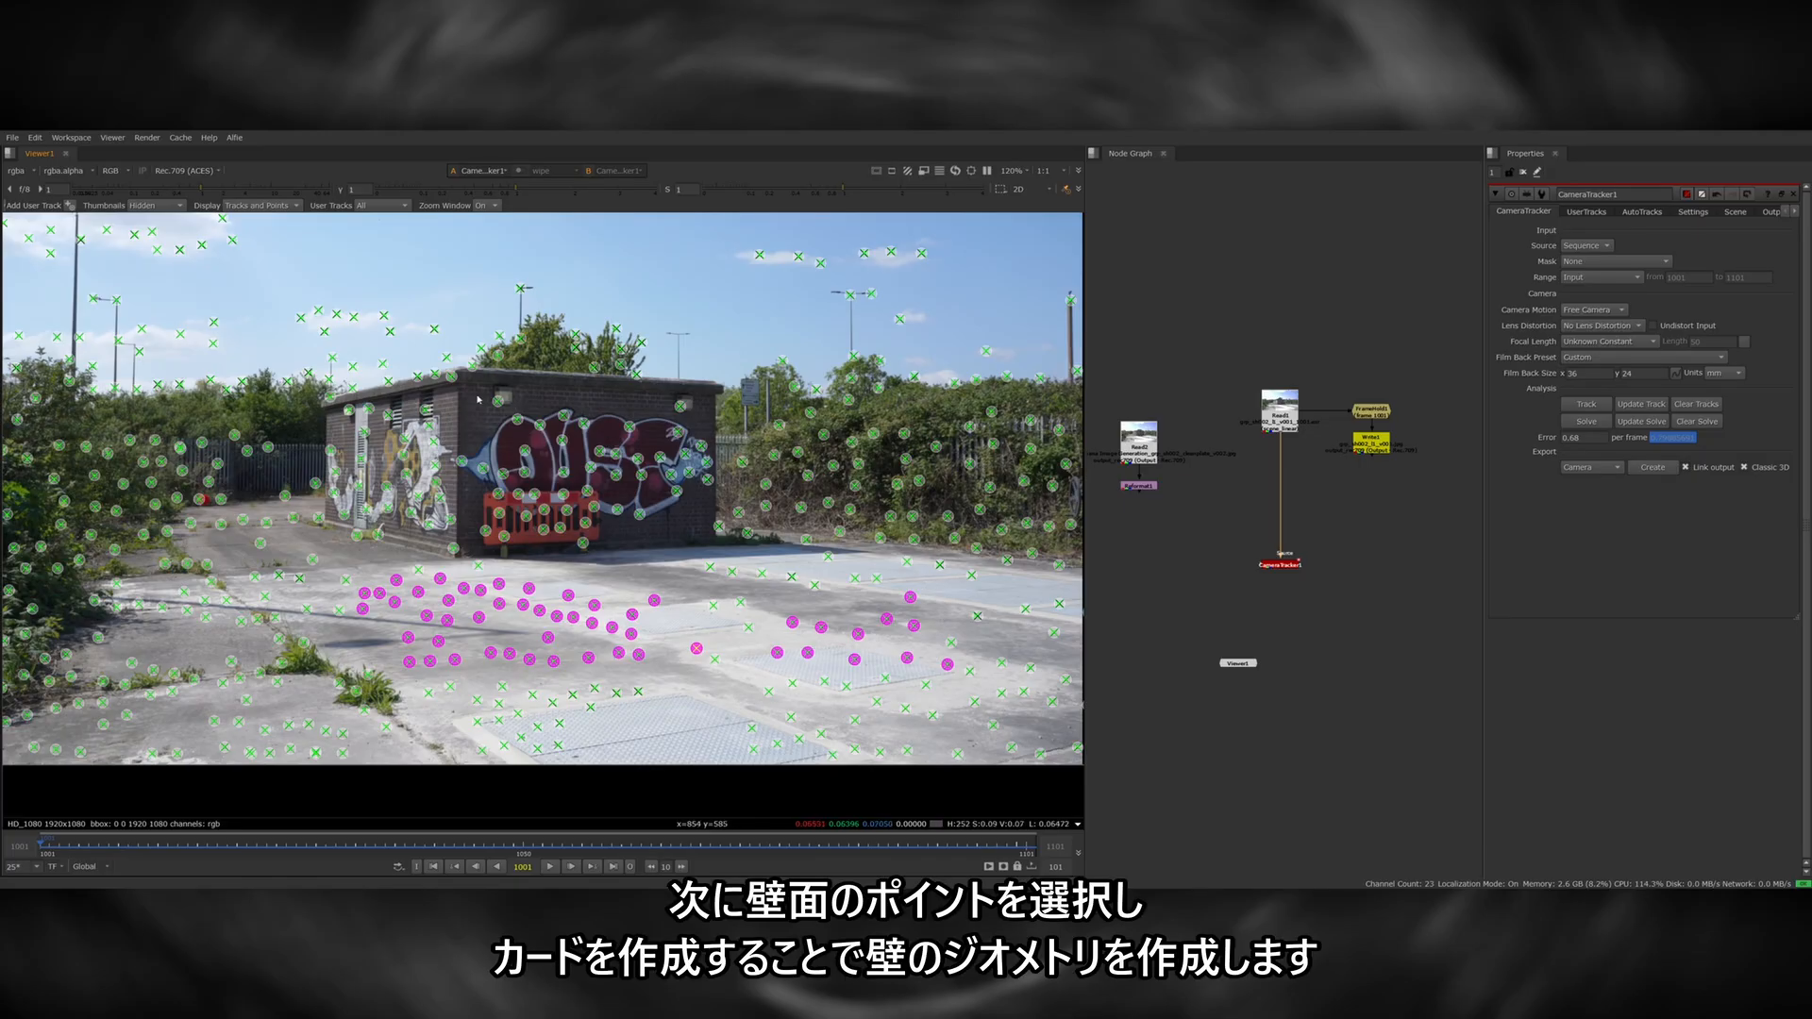
drag(575, 453, 639, 473)
shift+drag(629, 434, 712, 523)
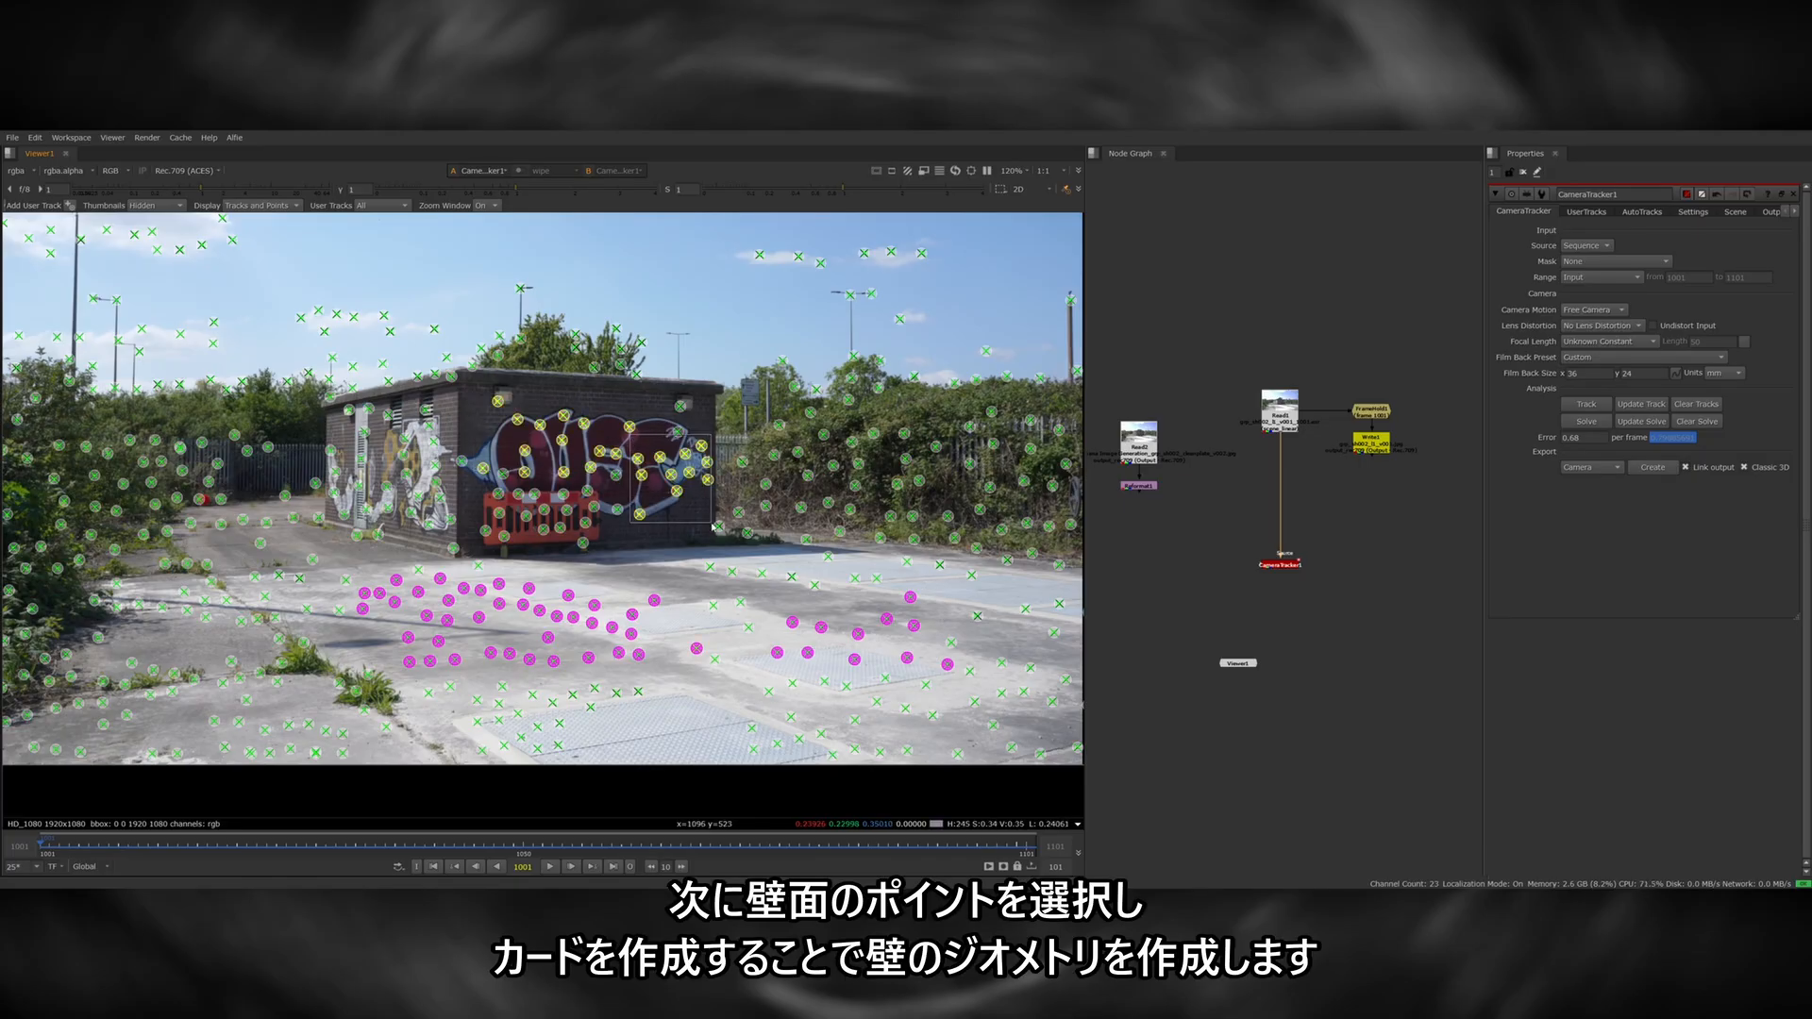
right_click(676, 491)
mouse_move(722, 540)
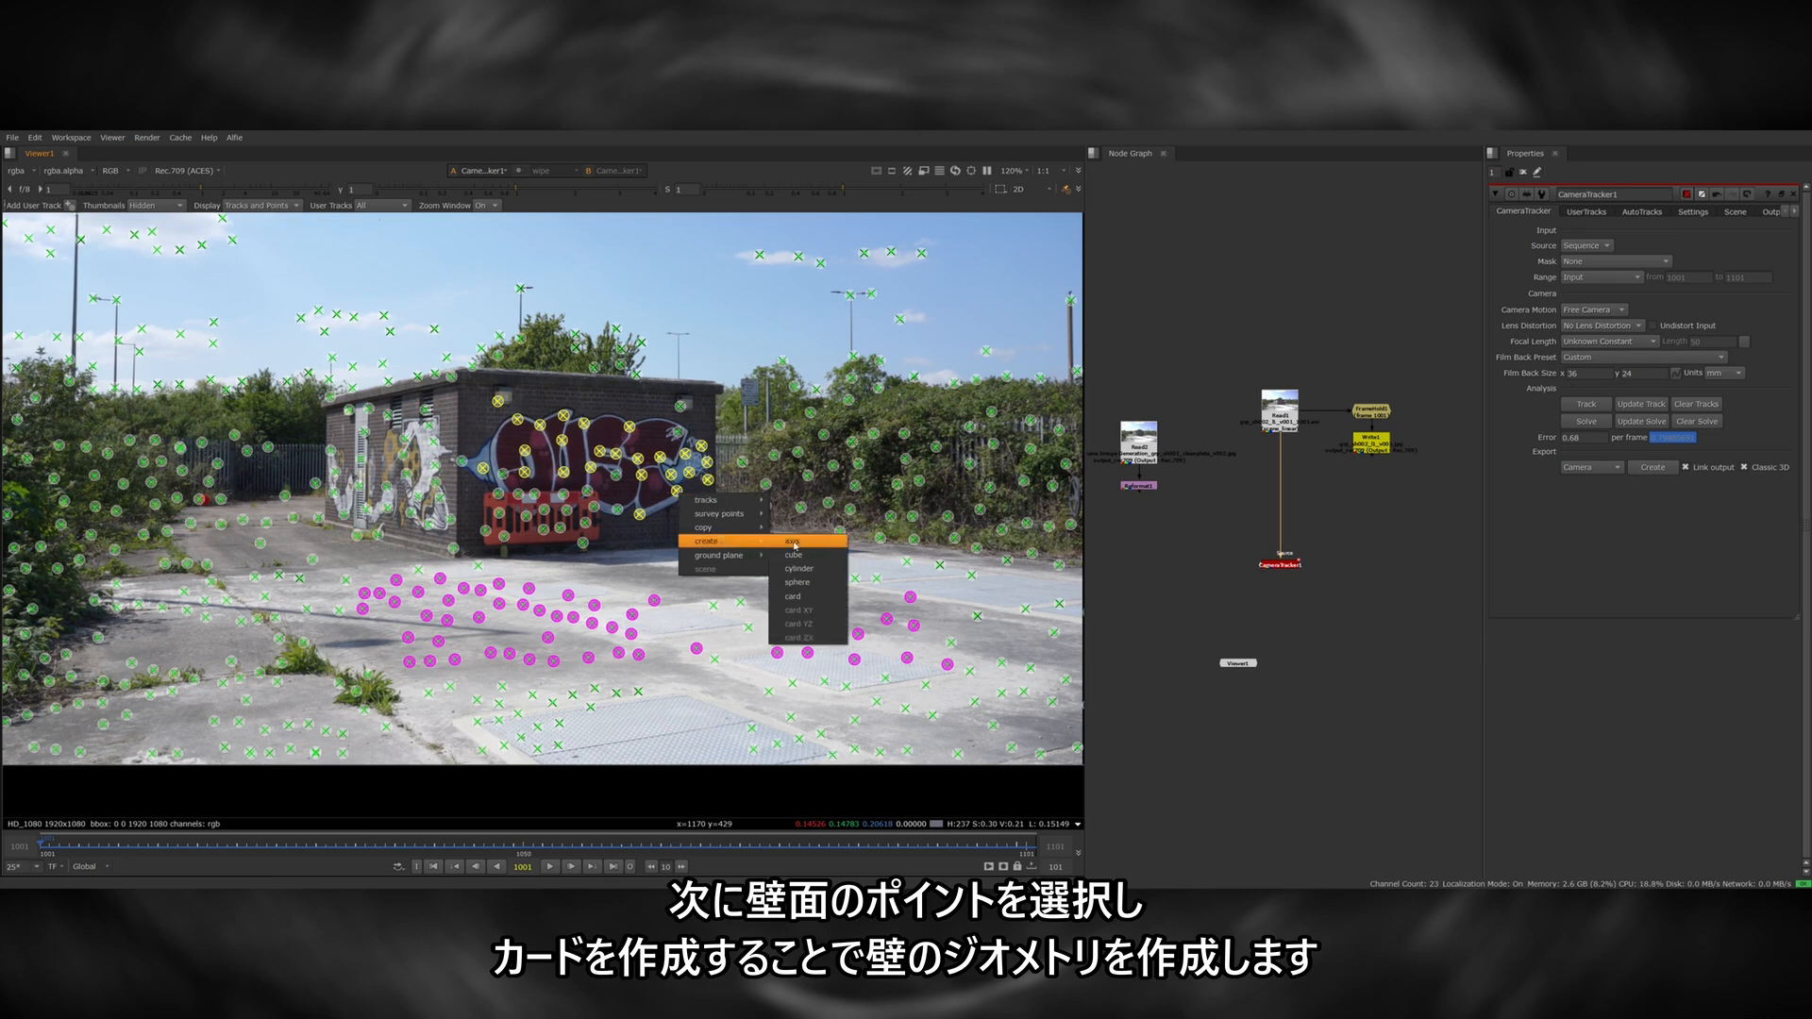
click(797, 598)
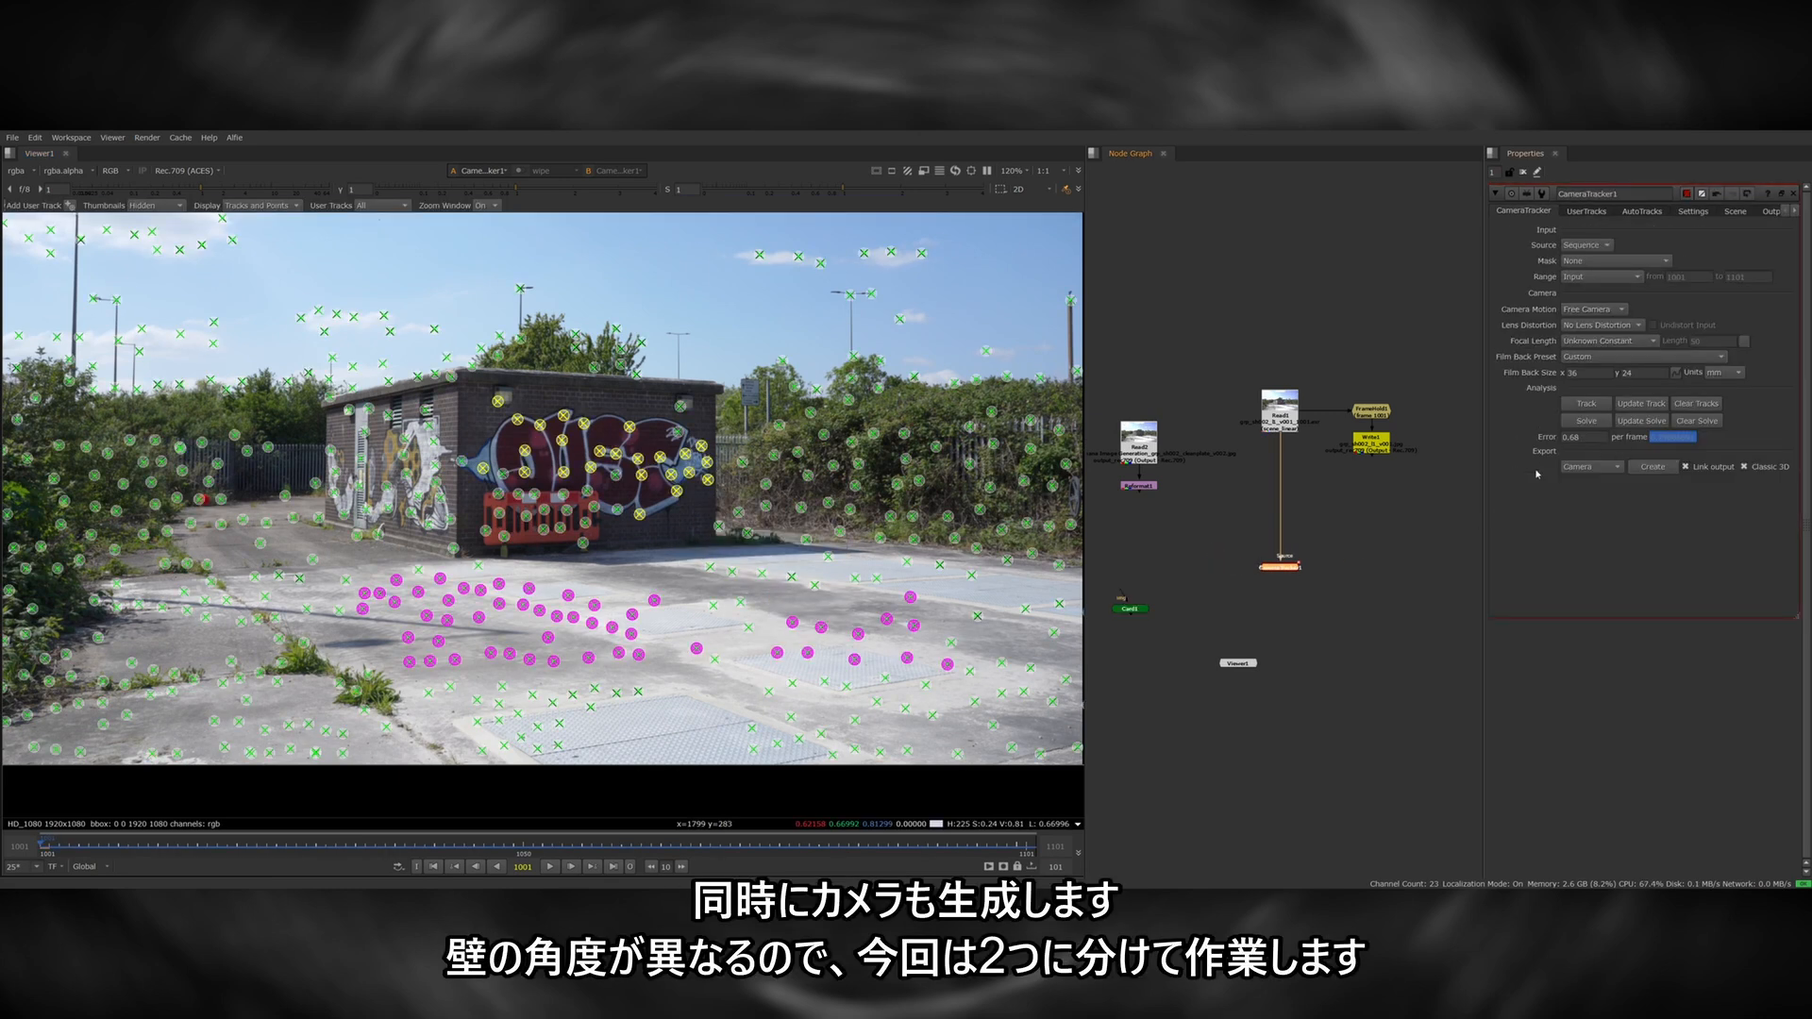
Export a camera from the CameraTracker and add a Roto node for masking the front graffiti wall.
click(1652, 468)
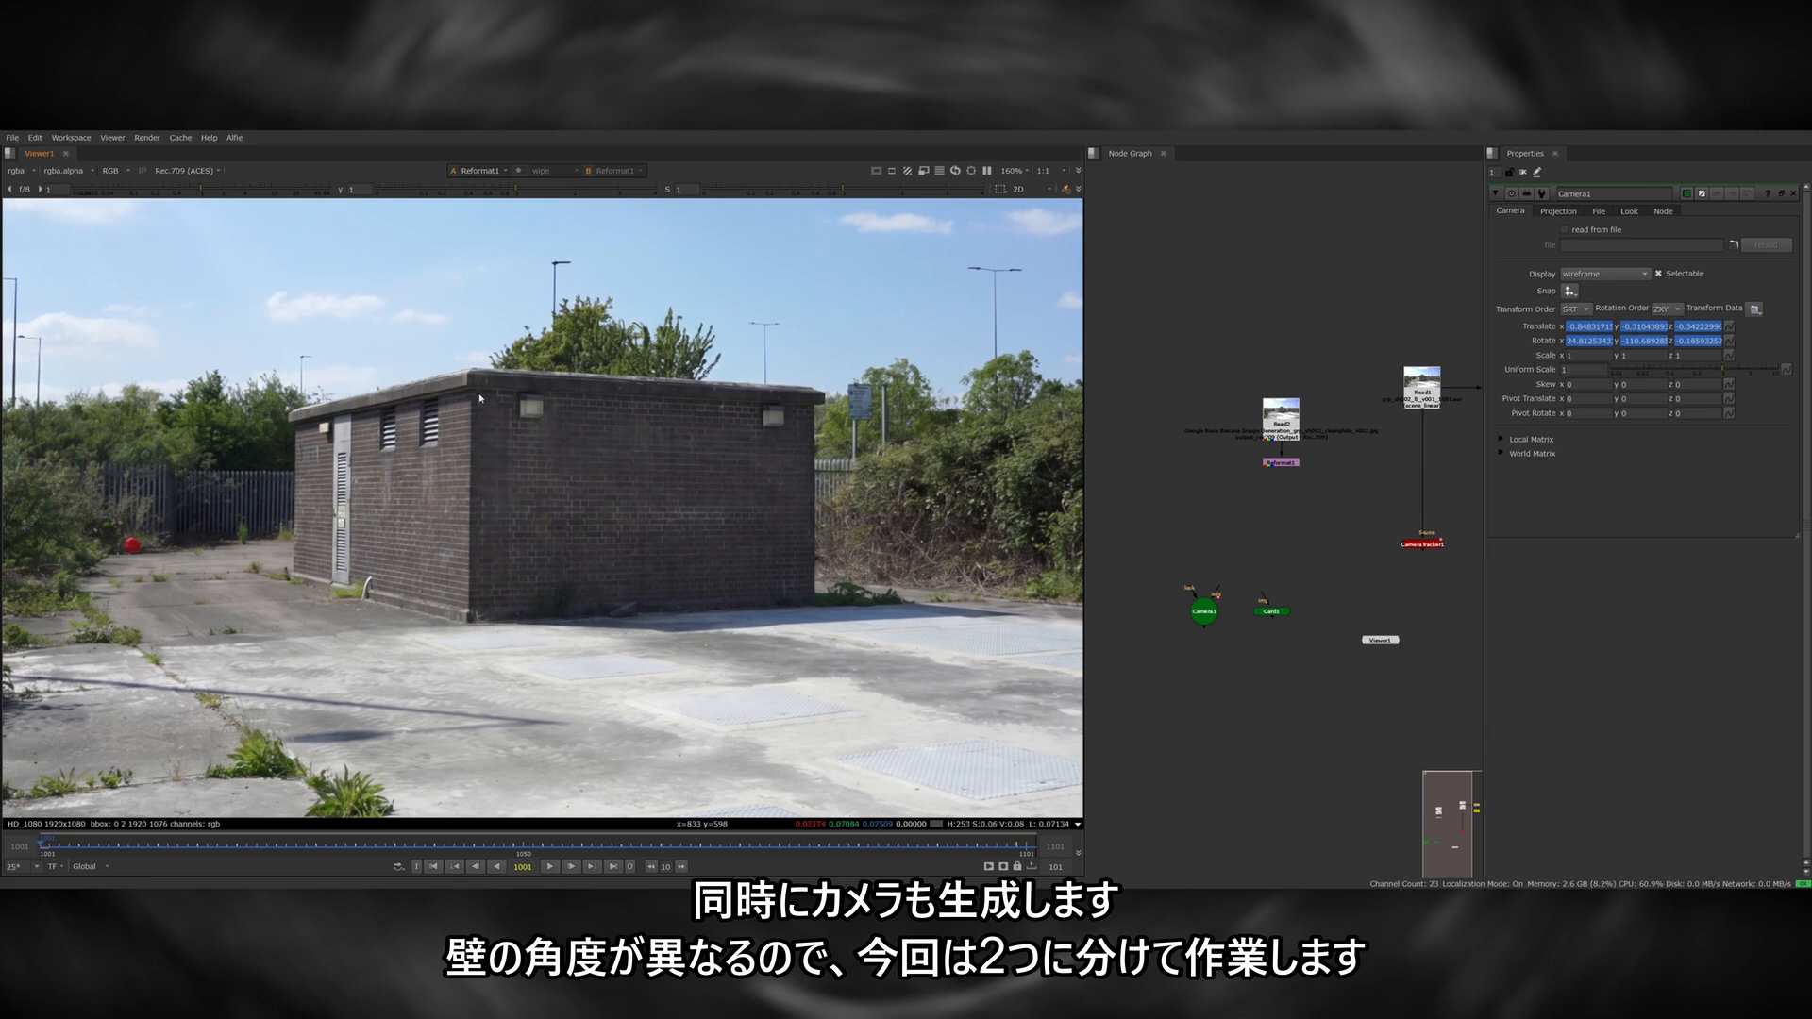
drag(479, 398, 815, 600)
key(o)
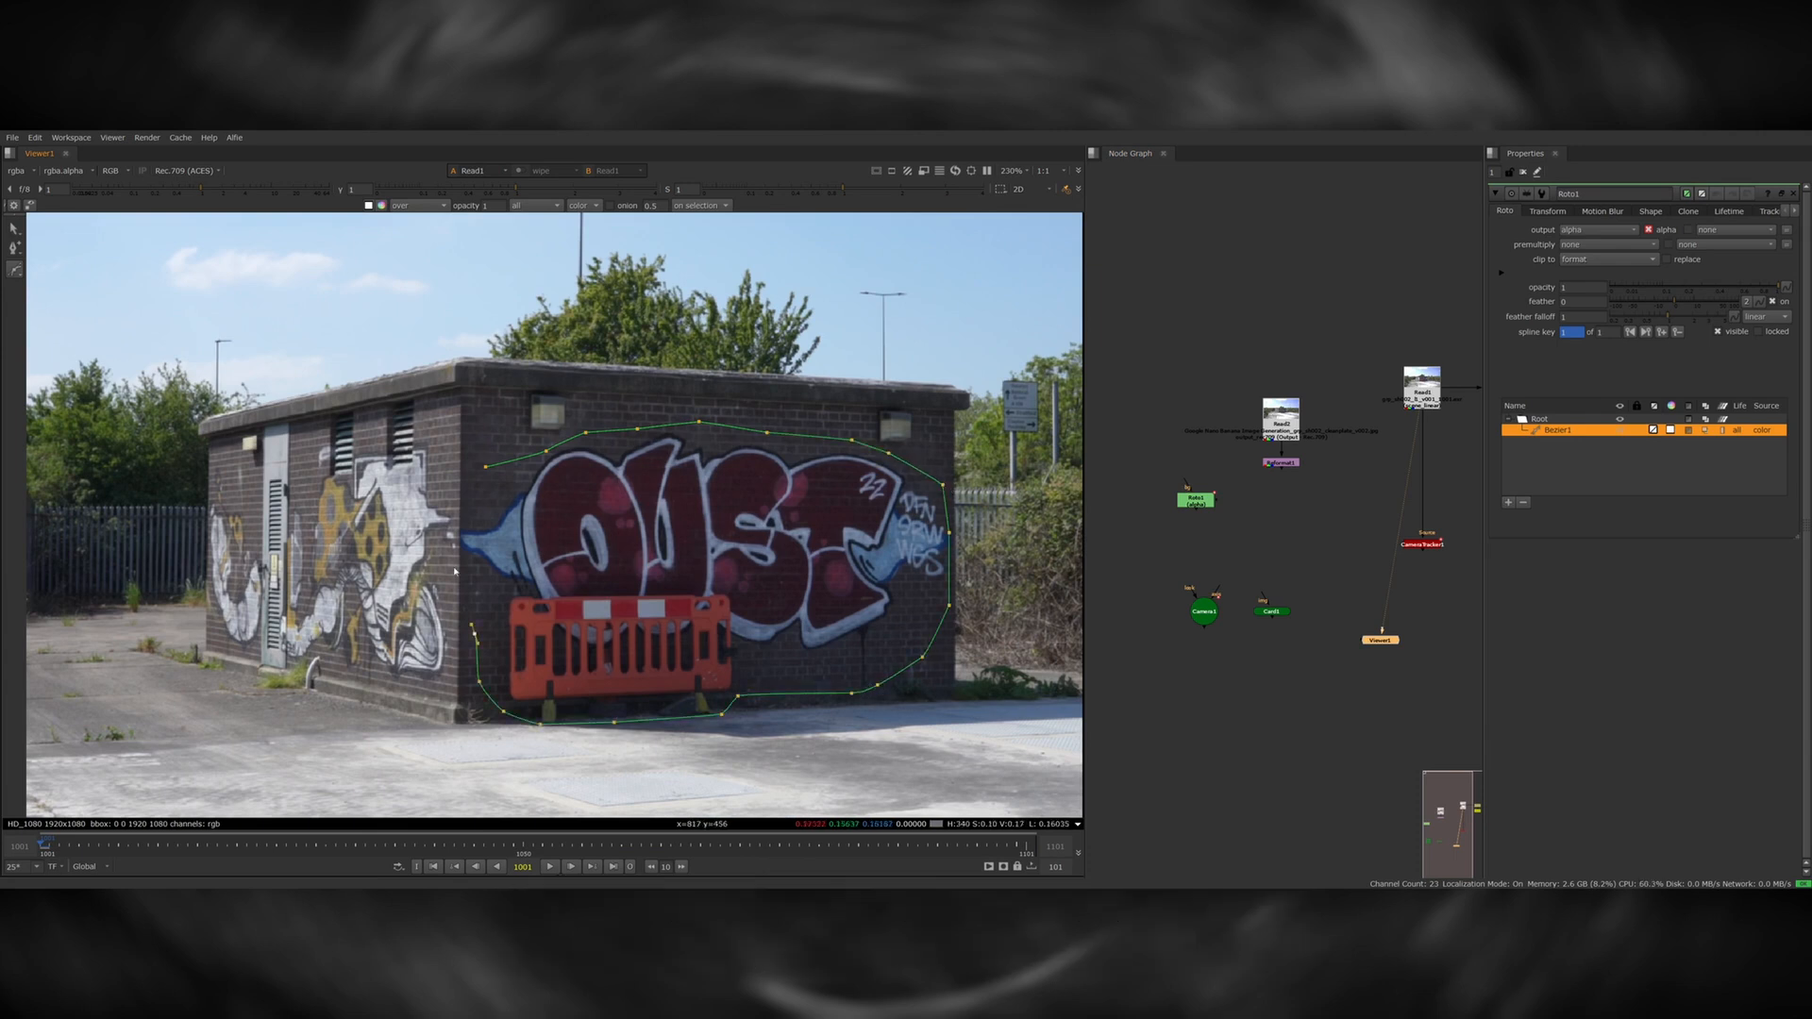
Add Project3D and a FrameHold at frame 1001 between the masked clean plate and the wall card, and connect the camera.
key(Tab)
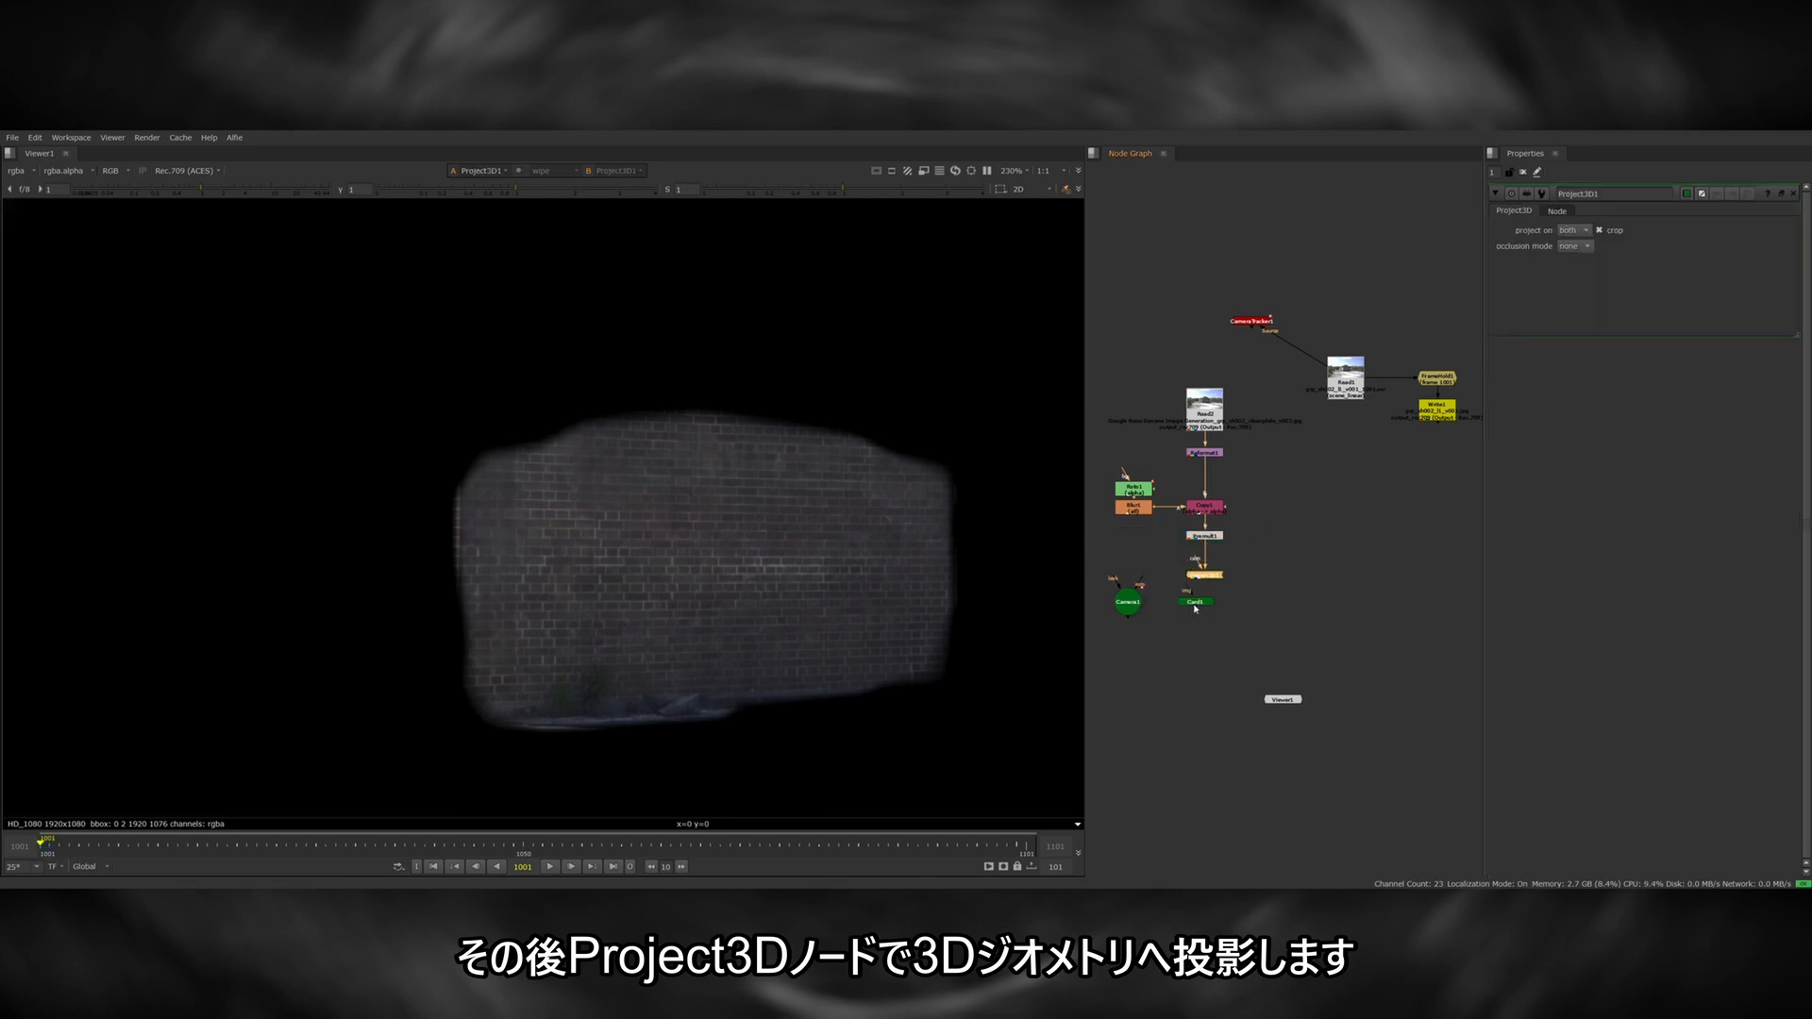
drag(1195, 605, 1203, 646)
key(Tab)
drag(1196, 577, 1201, 614)
text(frameh)
key(Return)
drag(1196, 572, 1127, 591)
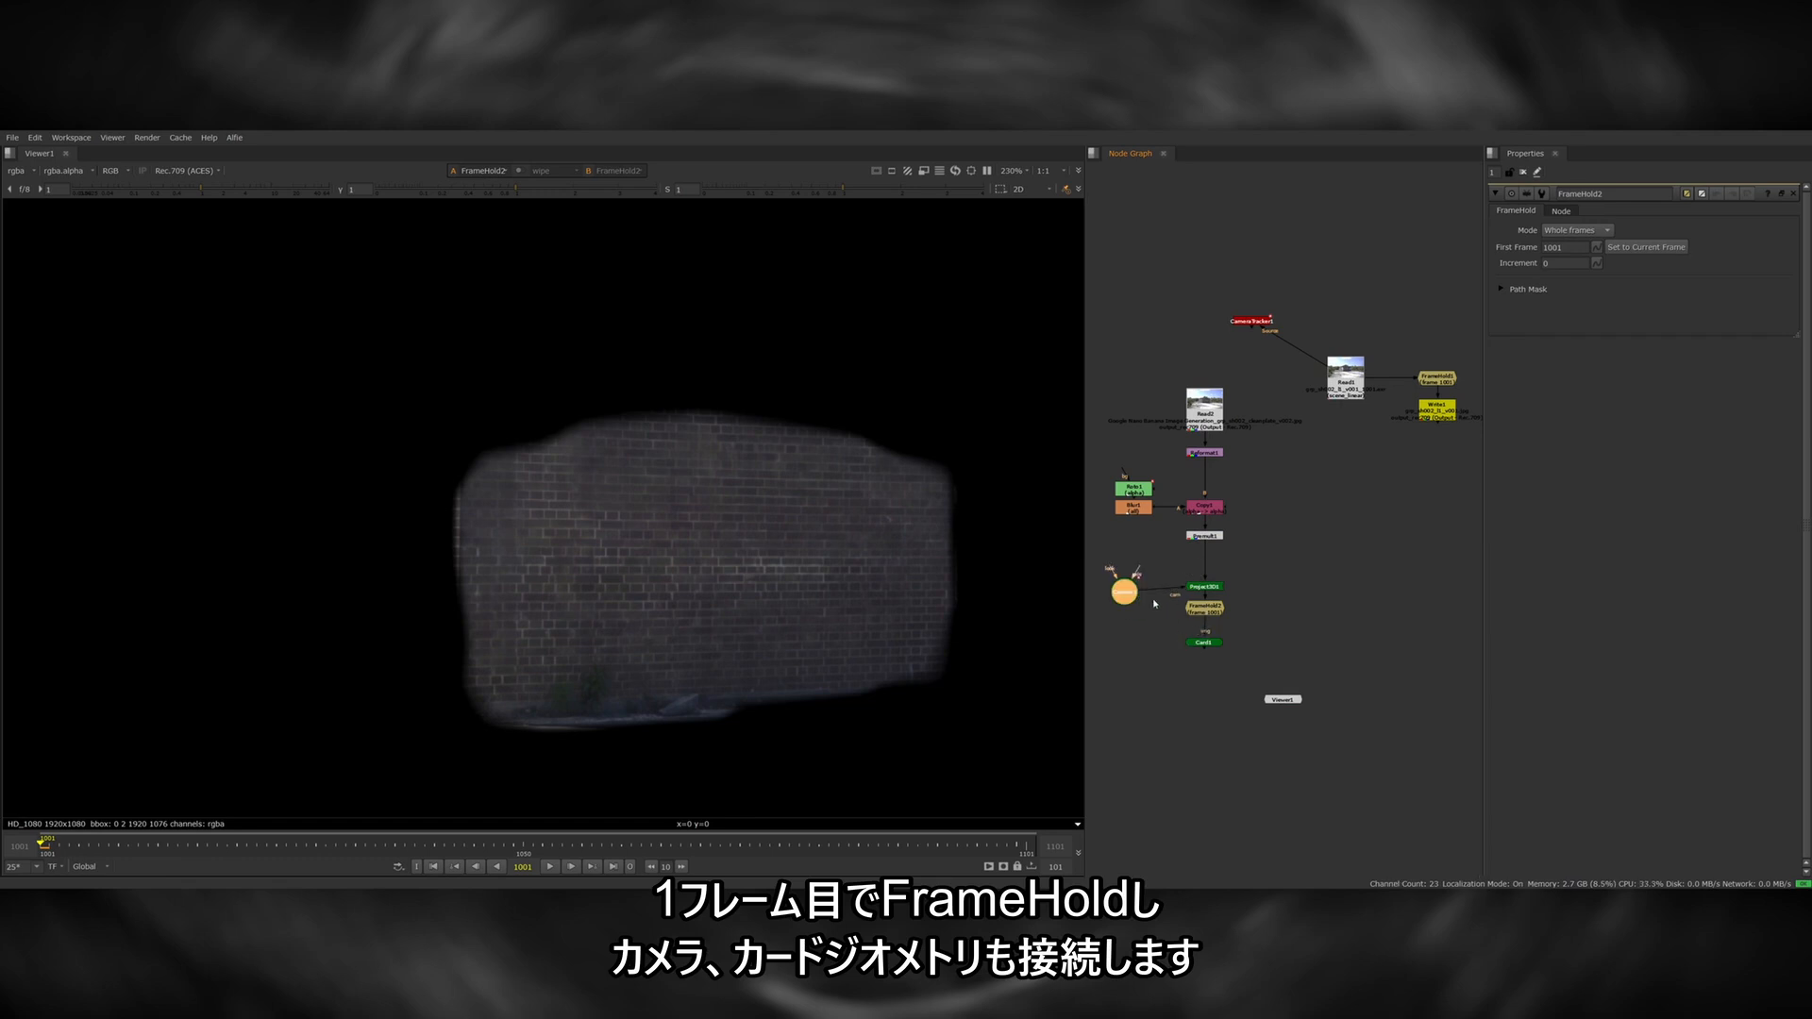
Add a ScanlineRender node for rendering the projected wall card.
key(Tab)
text(scan)
key(Return)
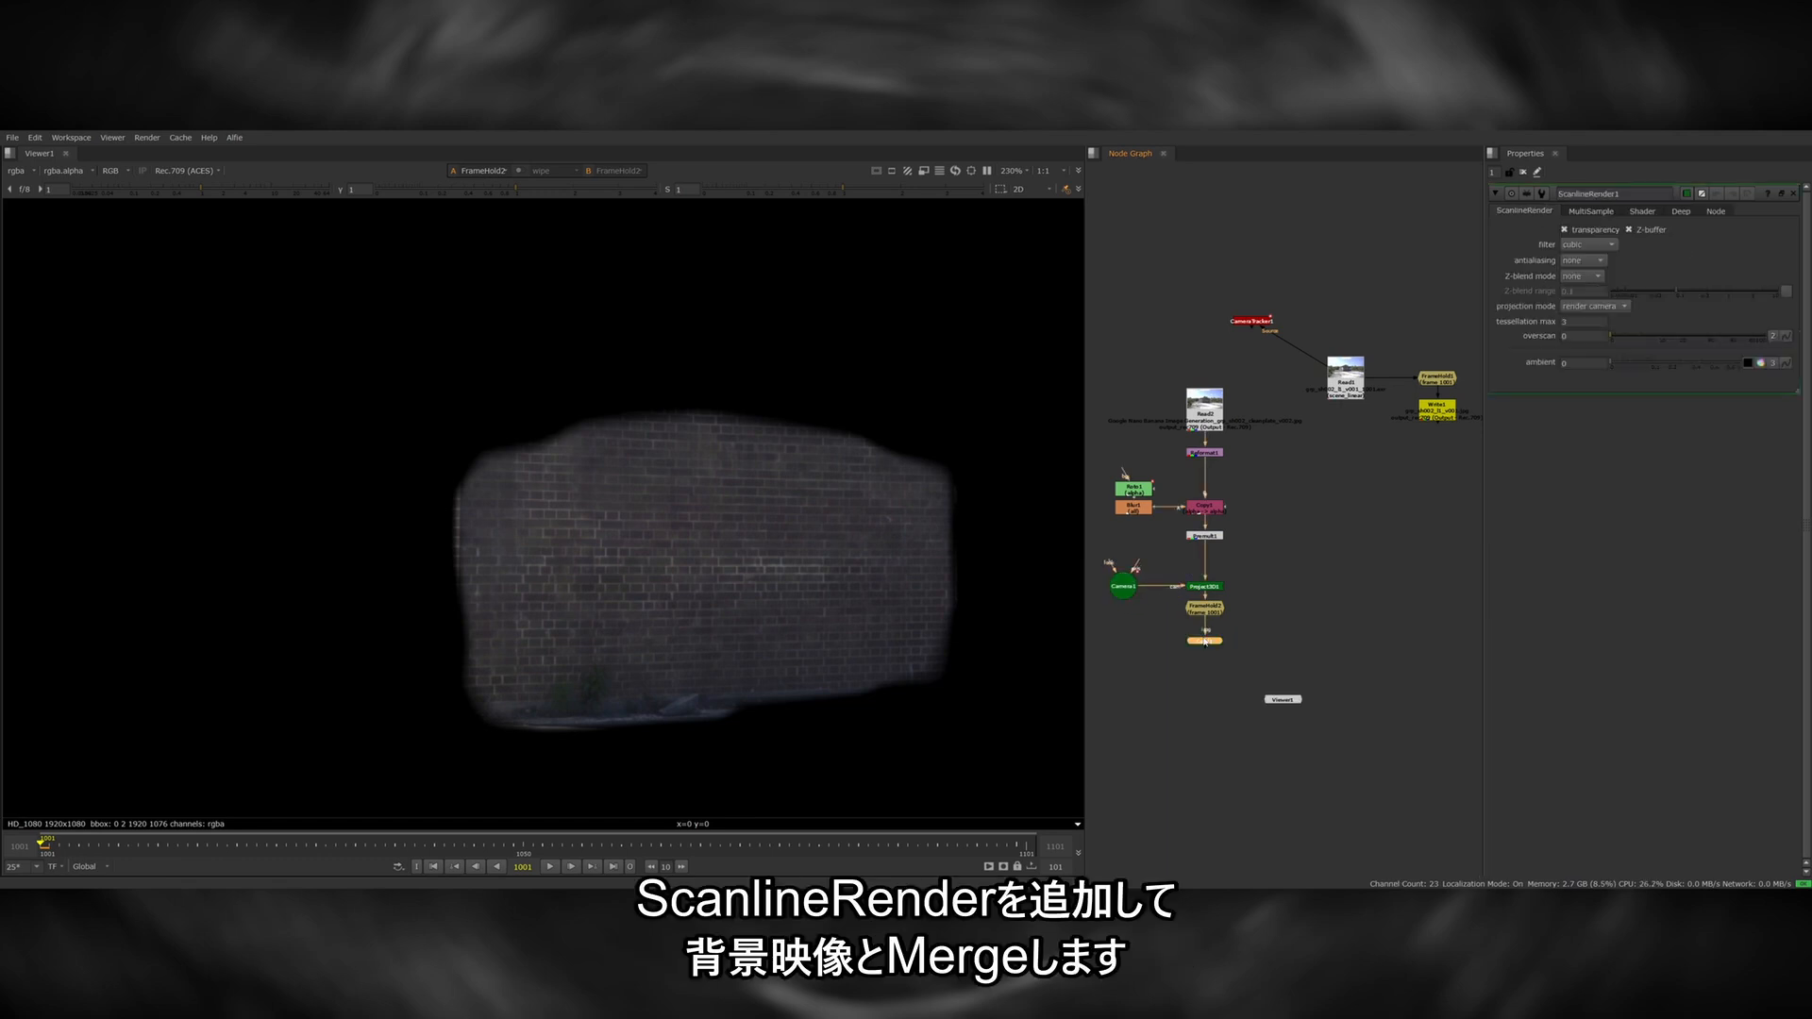
Connect the ScanlineRender to the front wall card and camera, and merge its output over the building footage.
drag(1248, 642, 1205, 675)
drag(1193, 666, 1130, 593)
key(1)
drag(1206, 679, 1344, 389)
key(m)
drag(1257, 681, 1346, 717)
Compare the front-wall projection with the original plate and scrub through the shot to check that the patch tracks.
key(d)
key(d)
key(d)
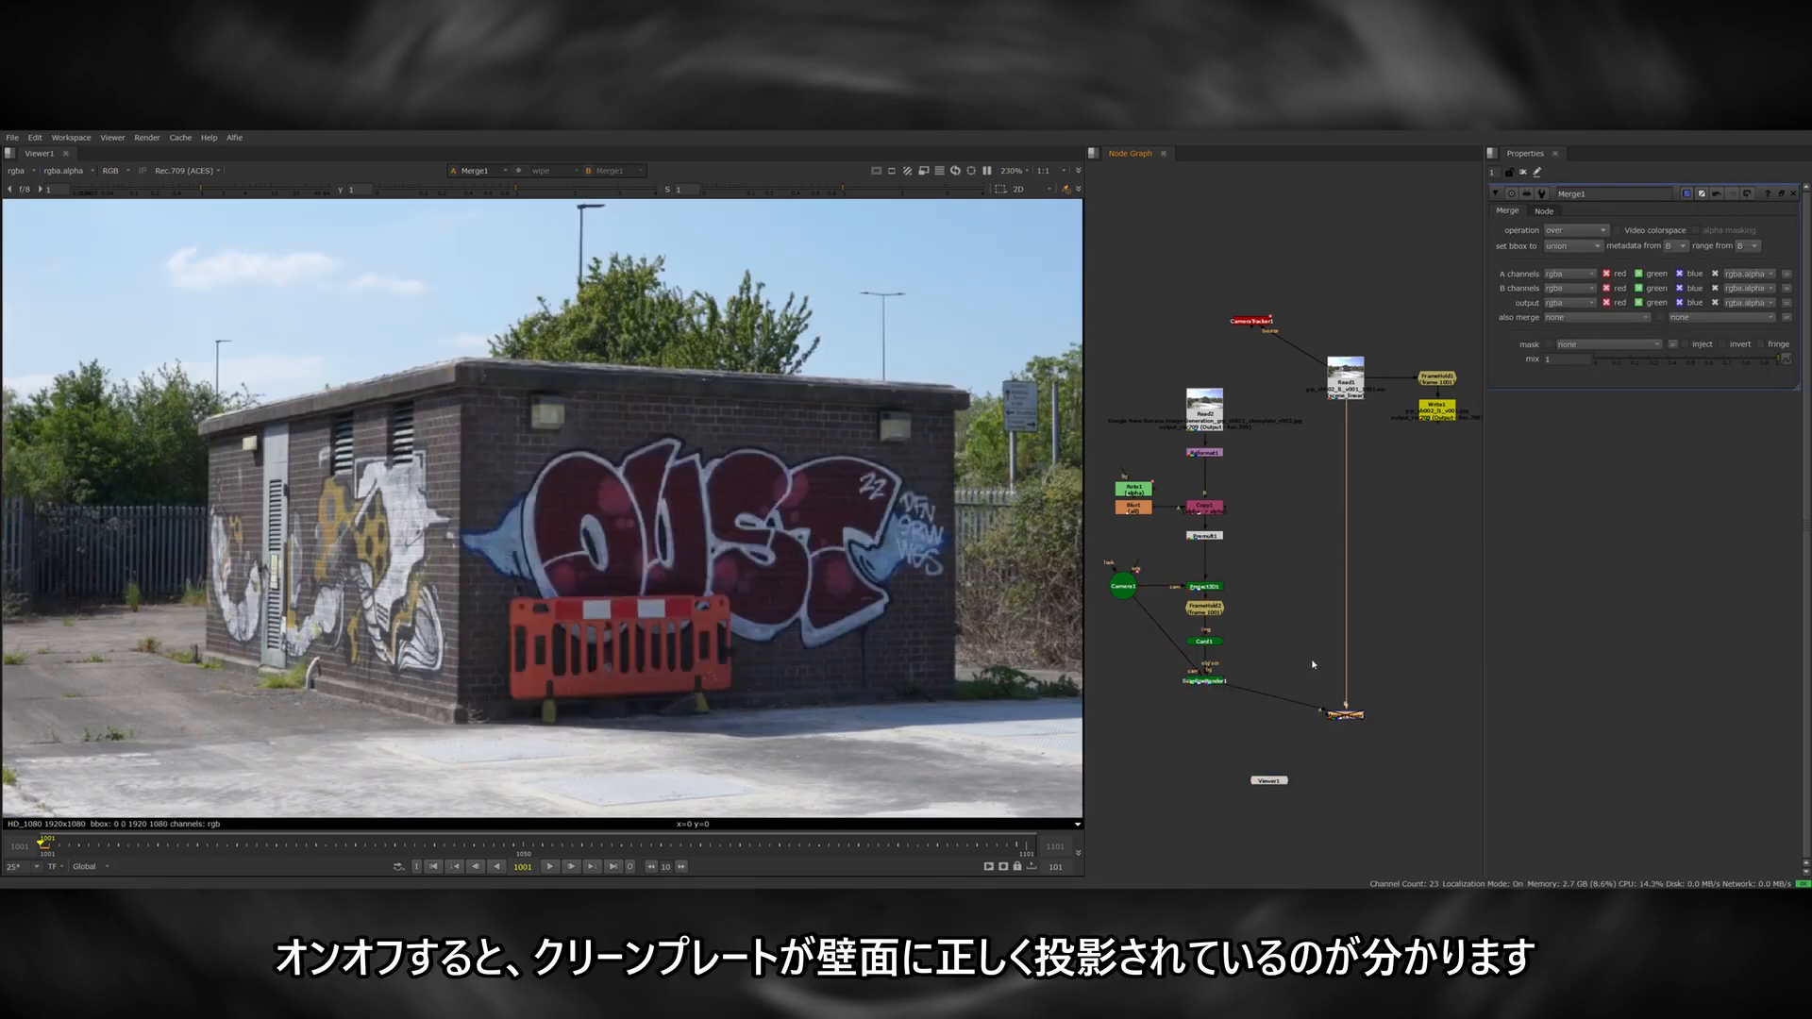
key(d)
key(d)
key(d)
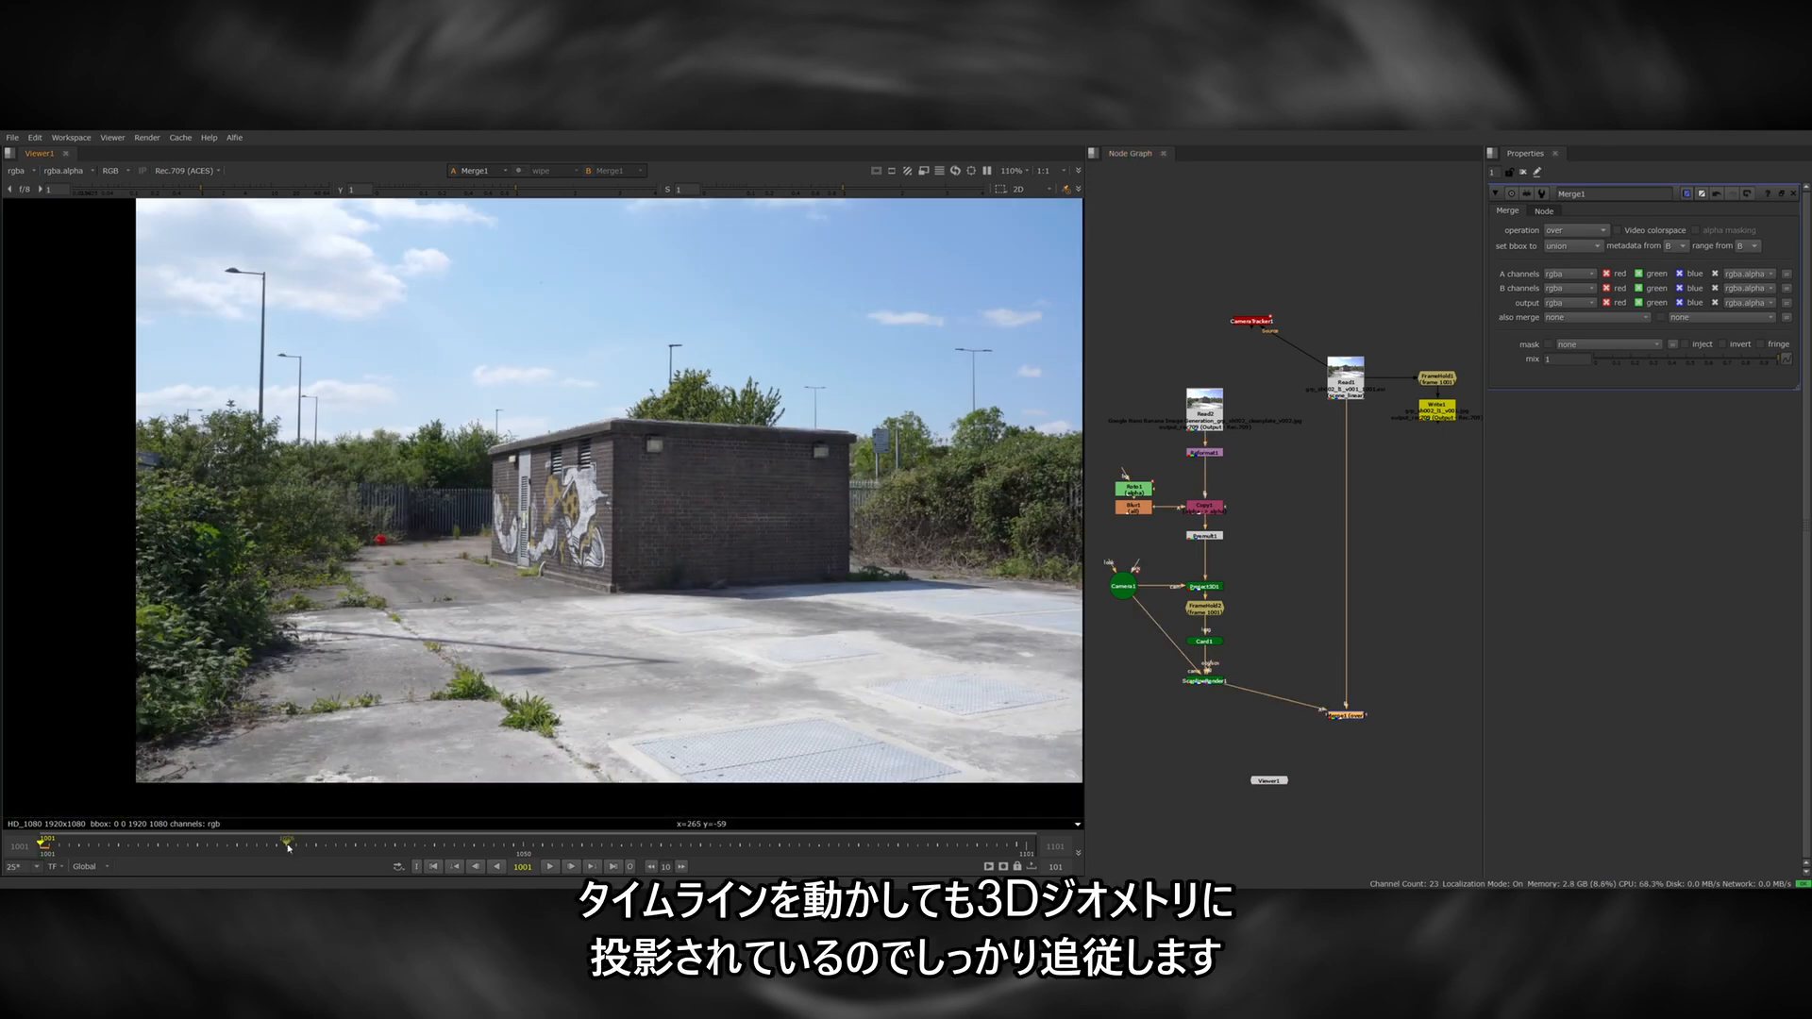
drag(288, 847, 809, 843)
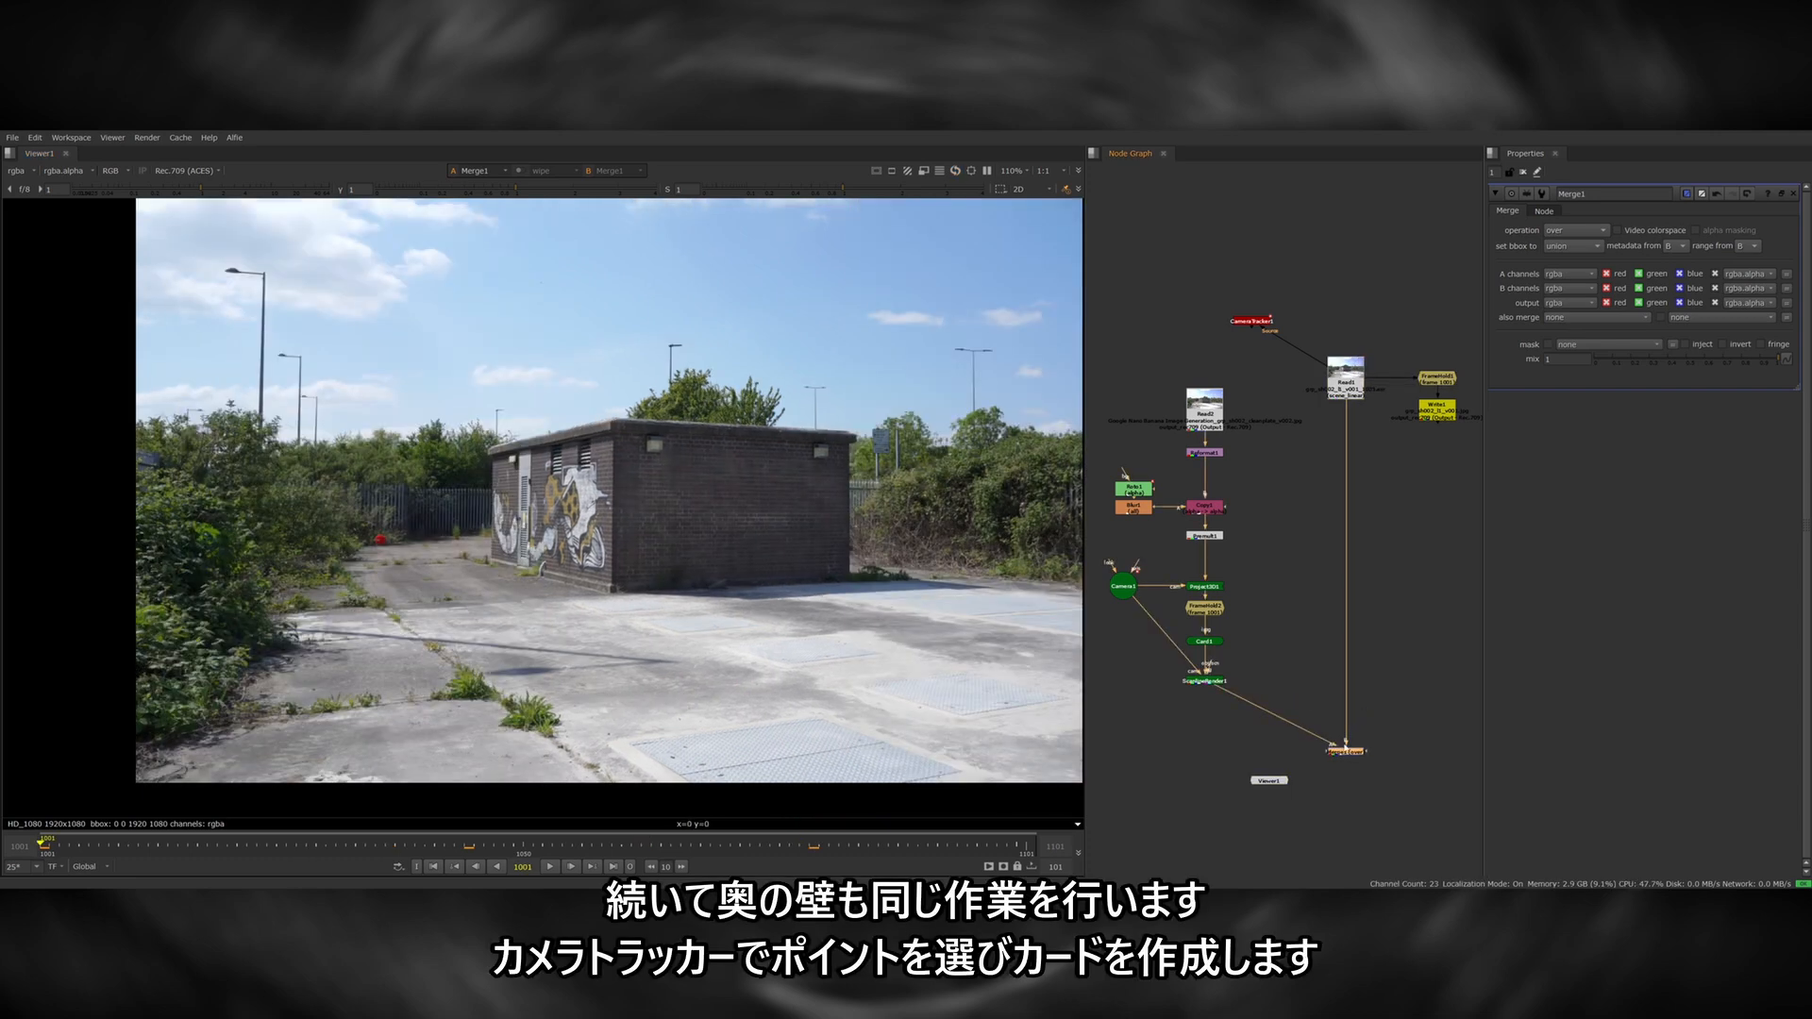
Create a card from the CameraTracker's solved points on the building's graffitied side wall with the door.
middle_drag(1310, 714, 1310, 601)
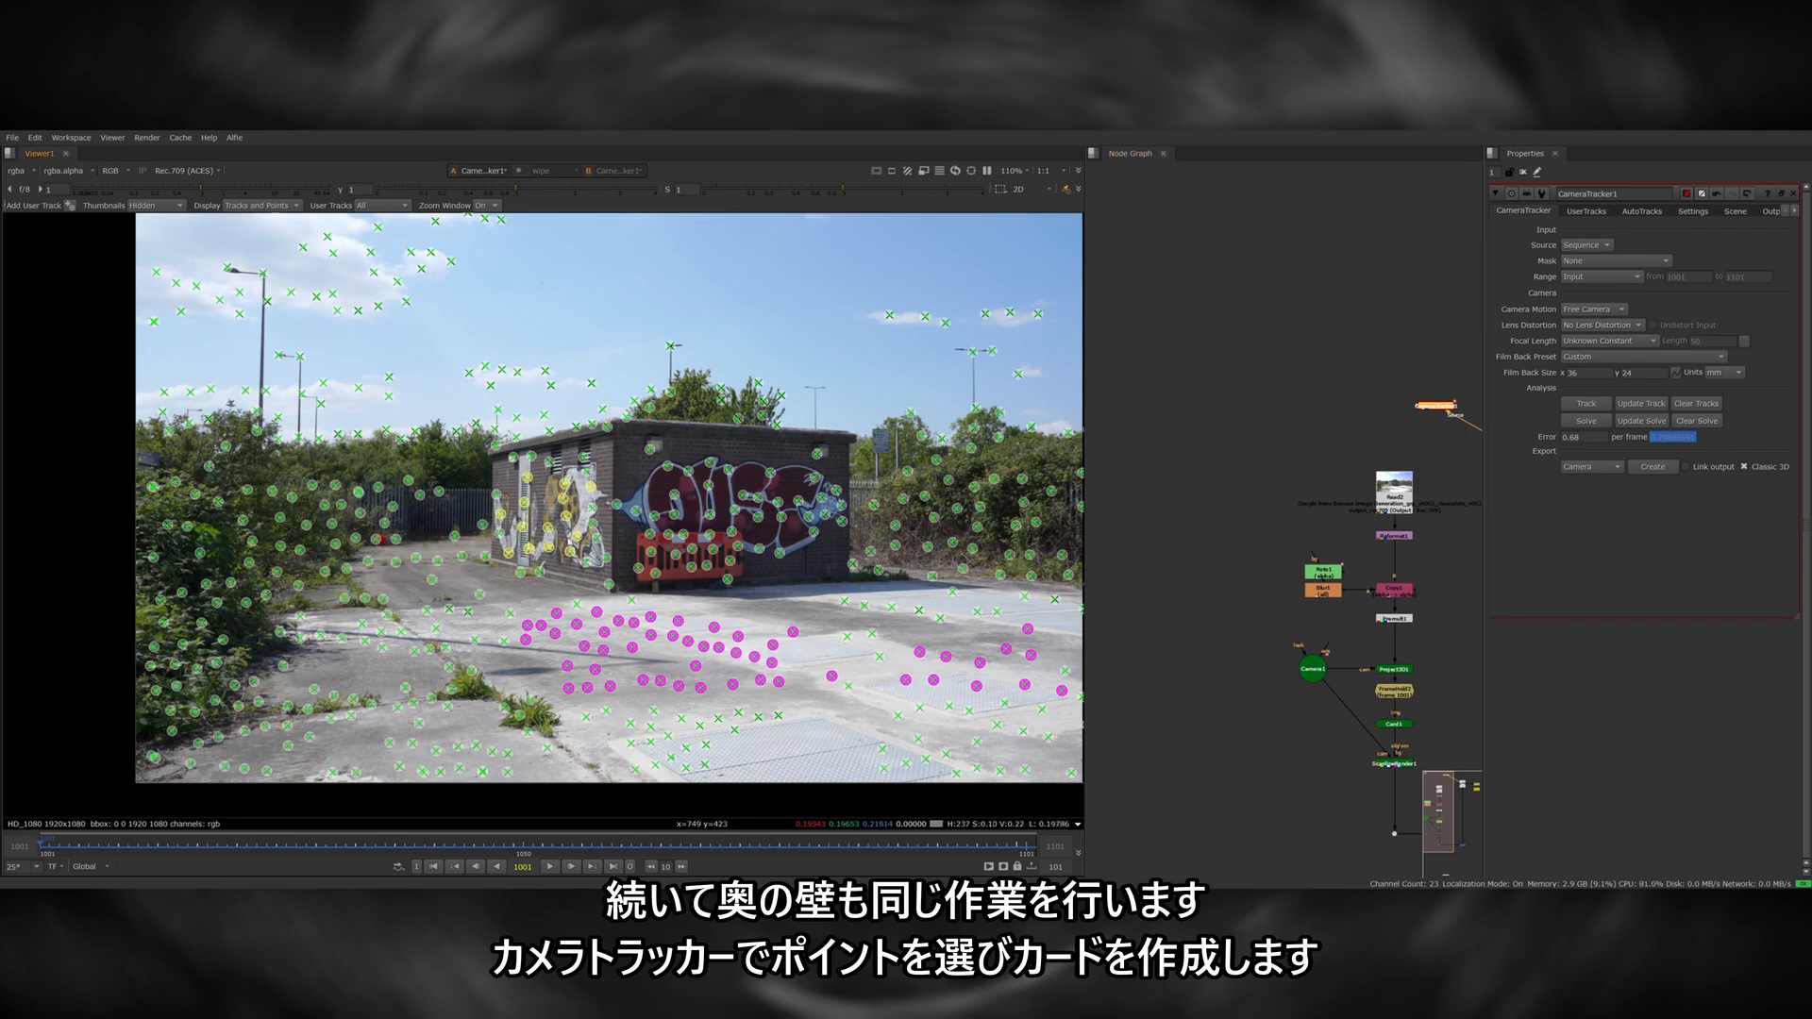
right_click(569, 540)
mouse_move(618, 592)
click(703, 646)
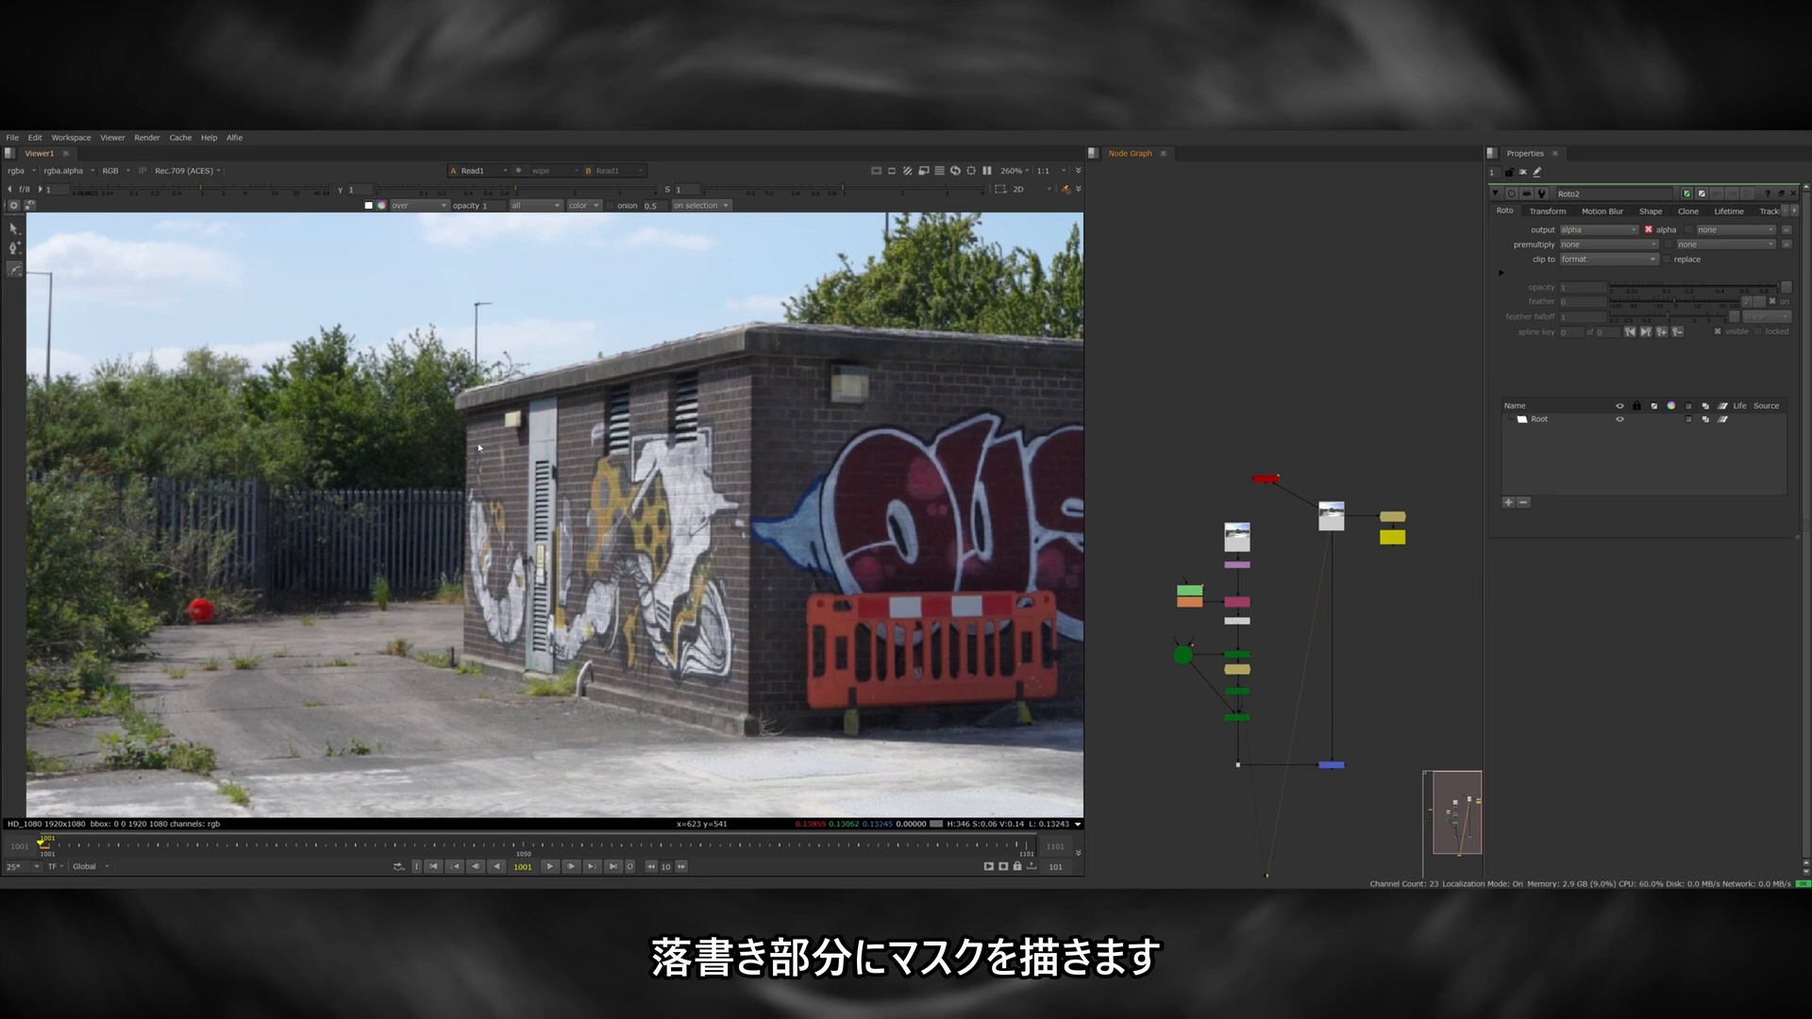
click(476, 441)
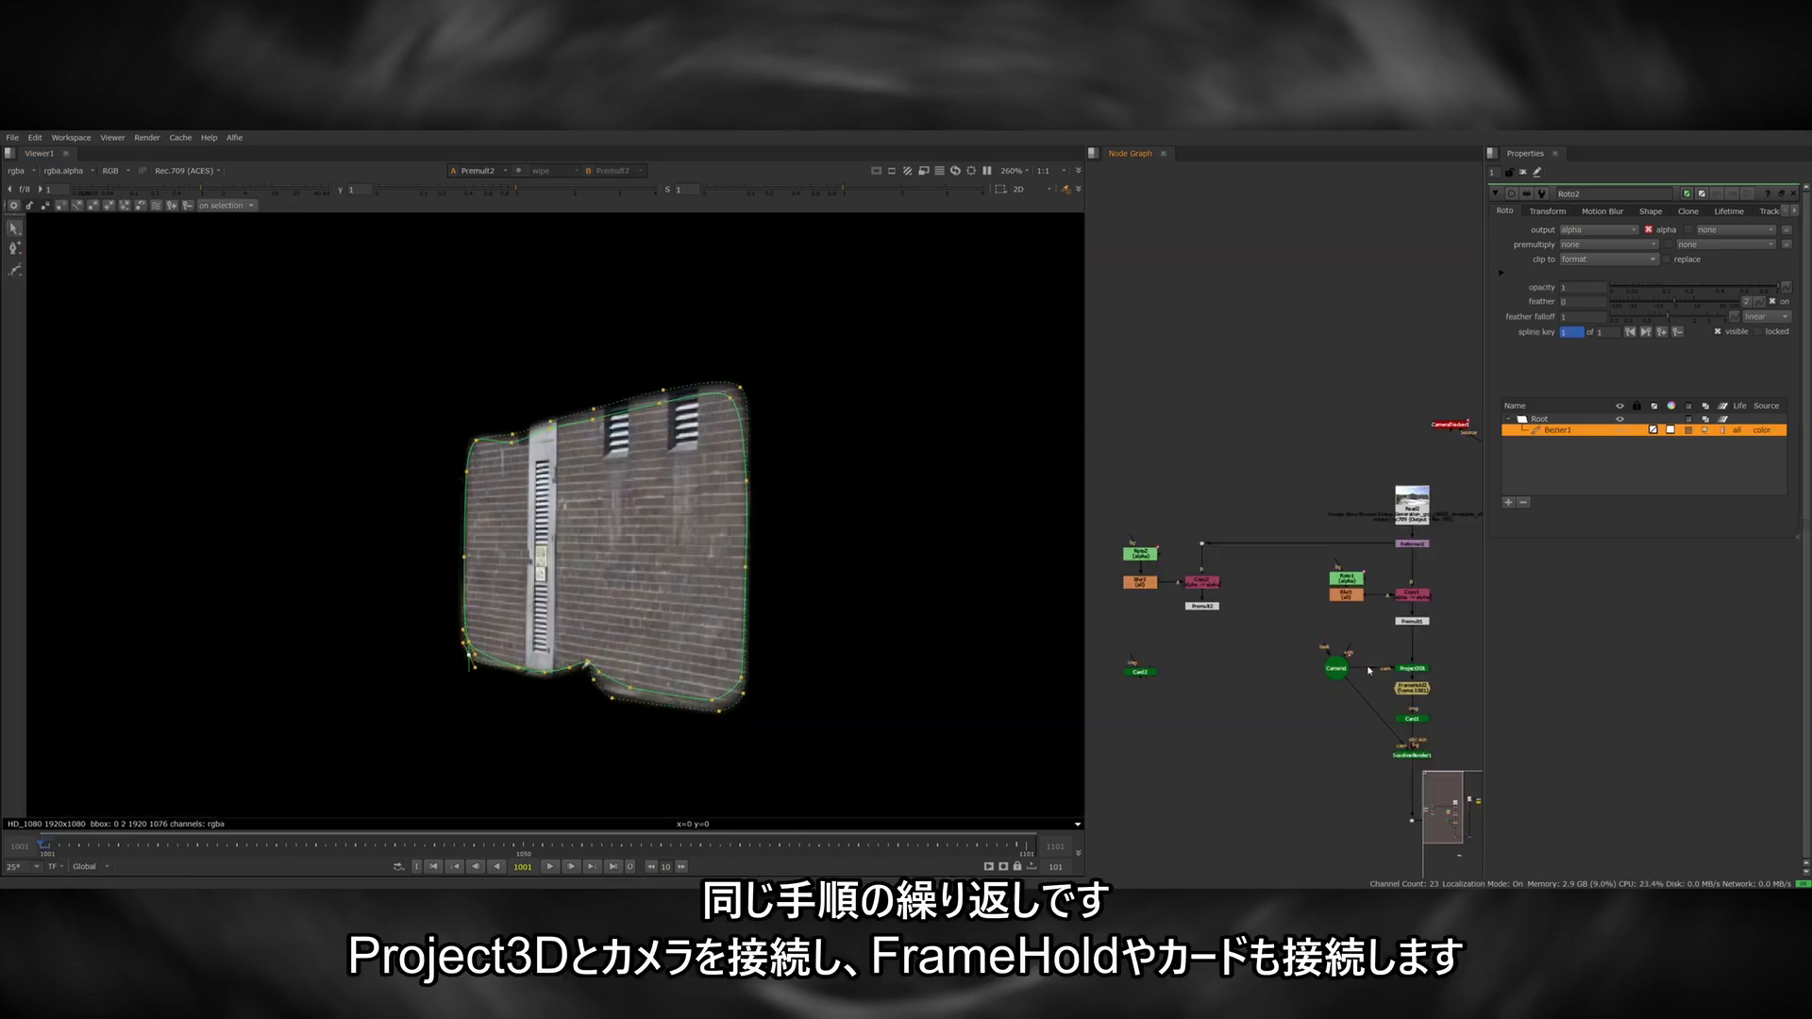
Add a Project3D node after the side wall's masked clean plate and connect it to the tracked camera.
click(1202, 608)
key(Tab)
text(proj)
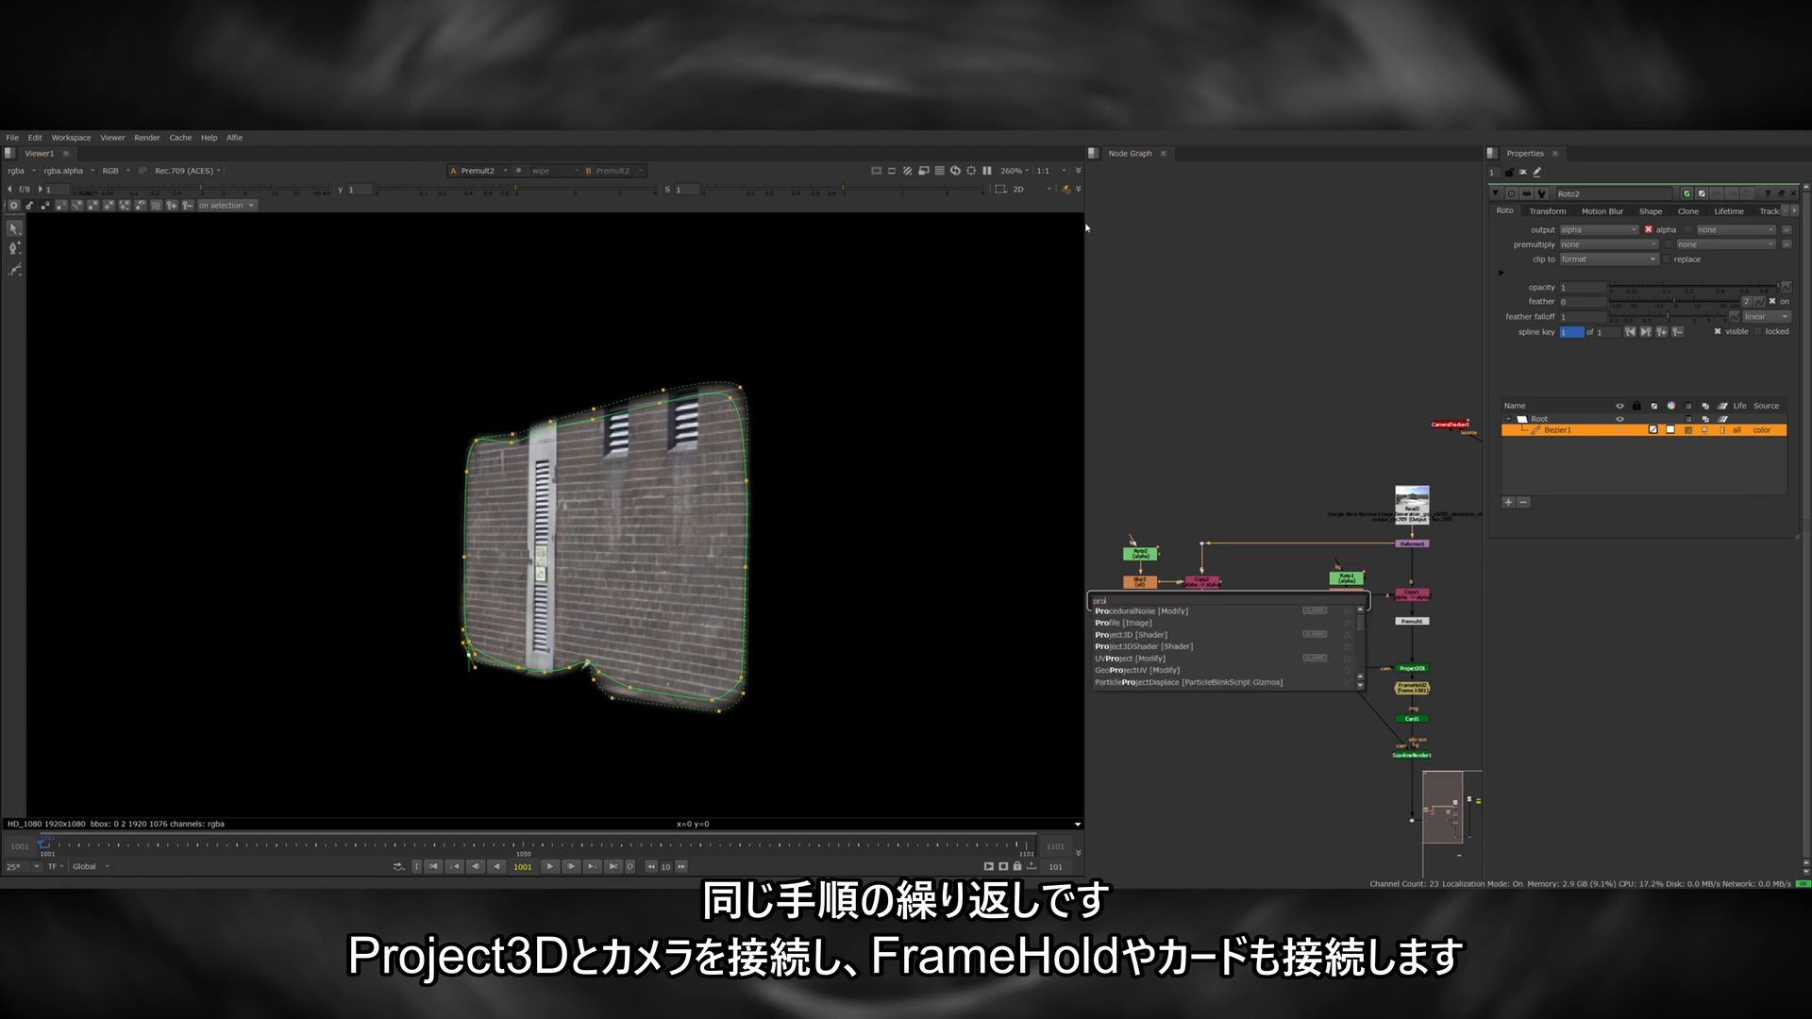
key(Return)
drag(1343, 670, 1341, 669)
Add a FrameHold below the side wall's Project3D and connect it to the side wall card.
drag(1202, 660, 1211, 728)
click(1413, 689)
click(1238, 690)
click(1205, 669)
middle_drag(1255, 713, 1204, 627)
Combine the front and side wall cards with a MergeGeo node feeding the existing ScanlineRender.
scroll(1302, 667, down, 1)
scroll(1299, 663, up, 2)
drag(1360, 663, 1360, 686)
key(Tab)
text(mergeo)
key(Return)
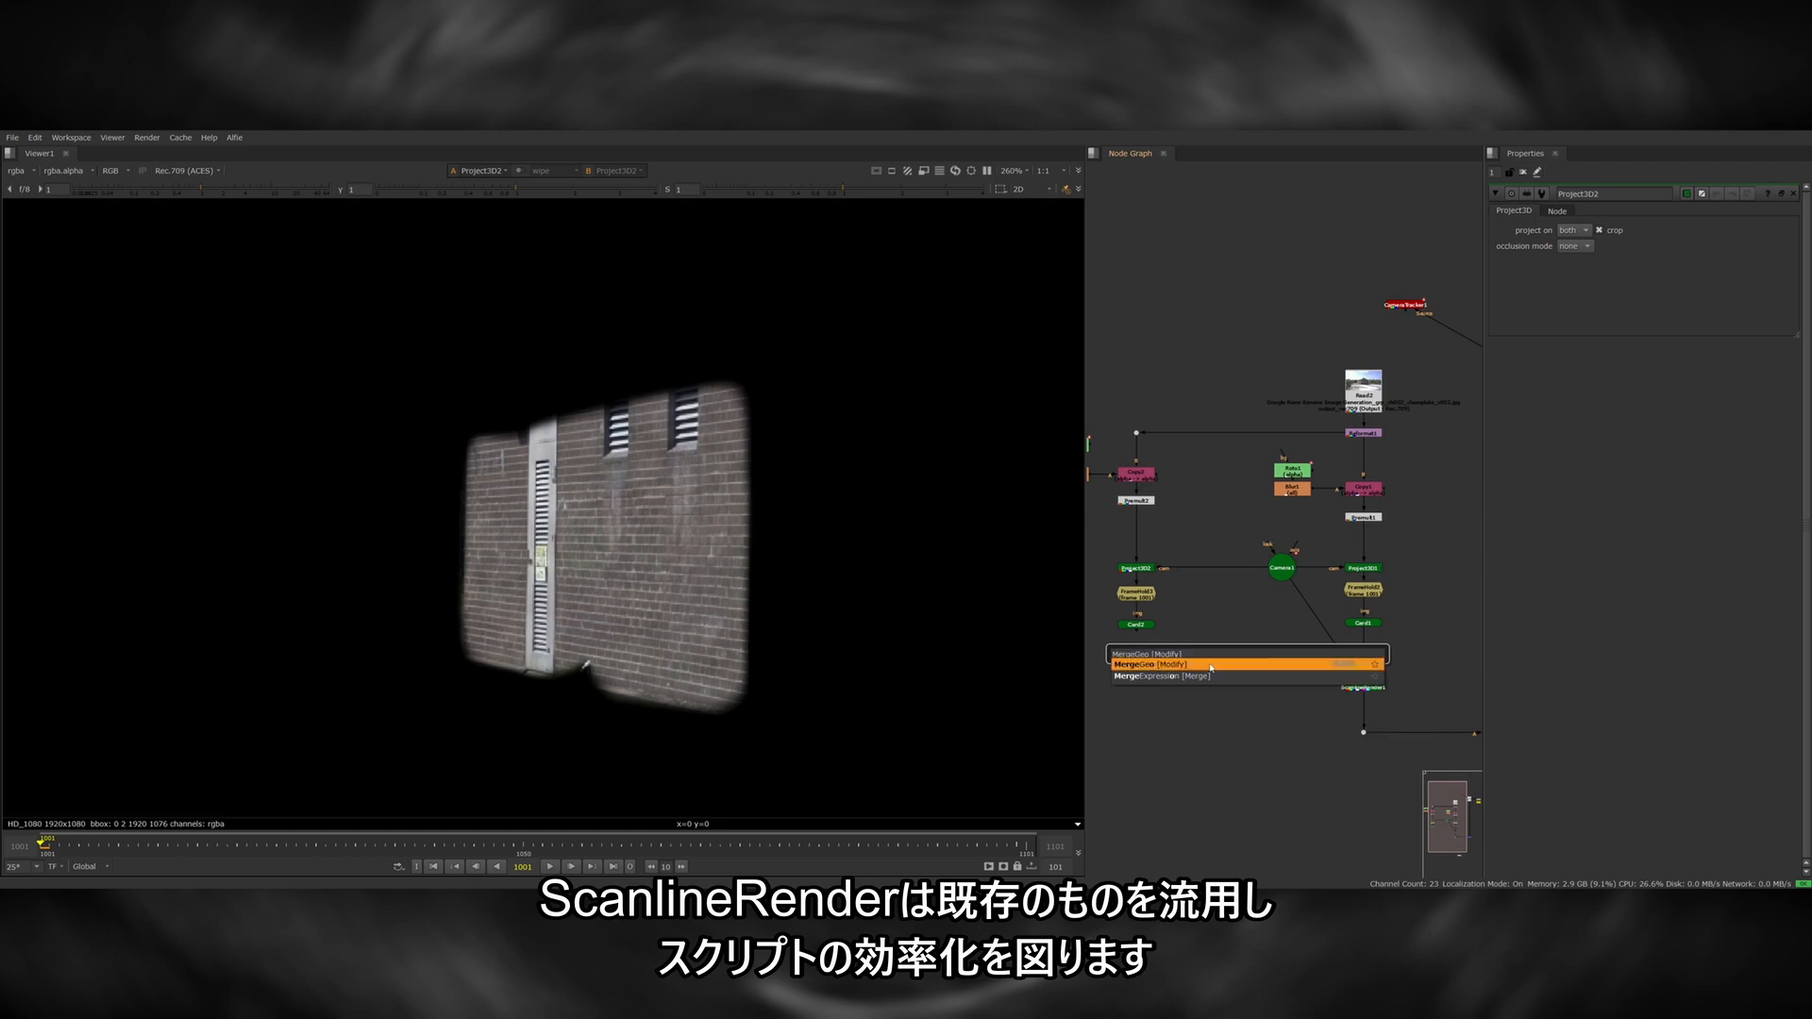
drag(1293, 656, 1361, 655)
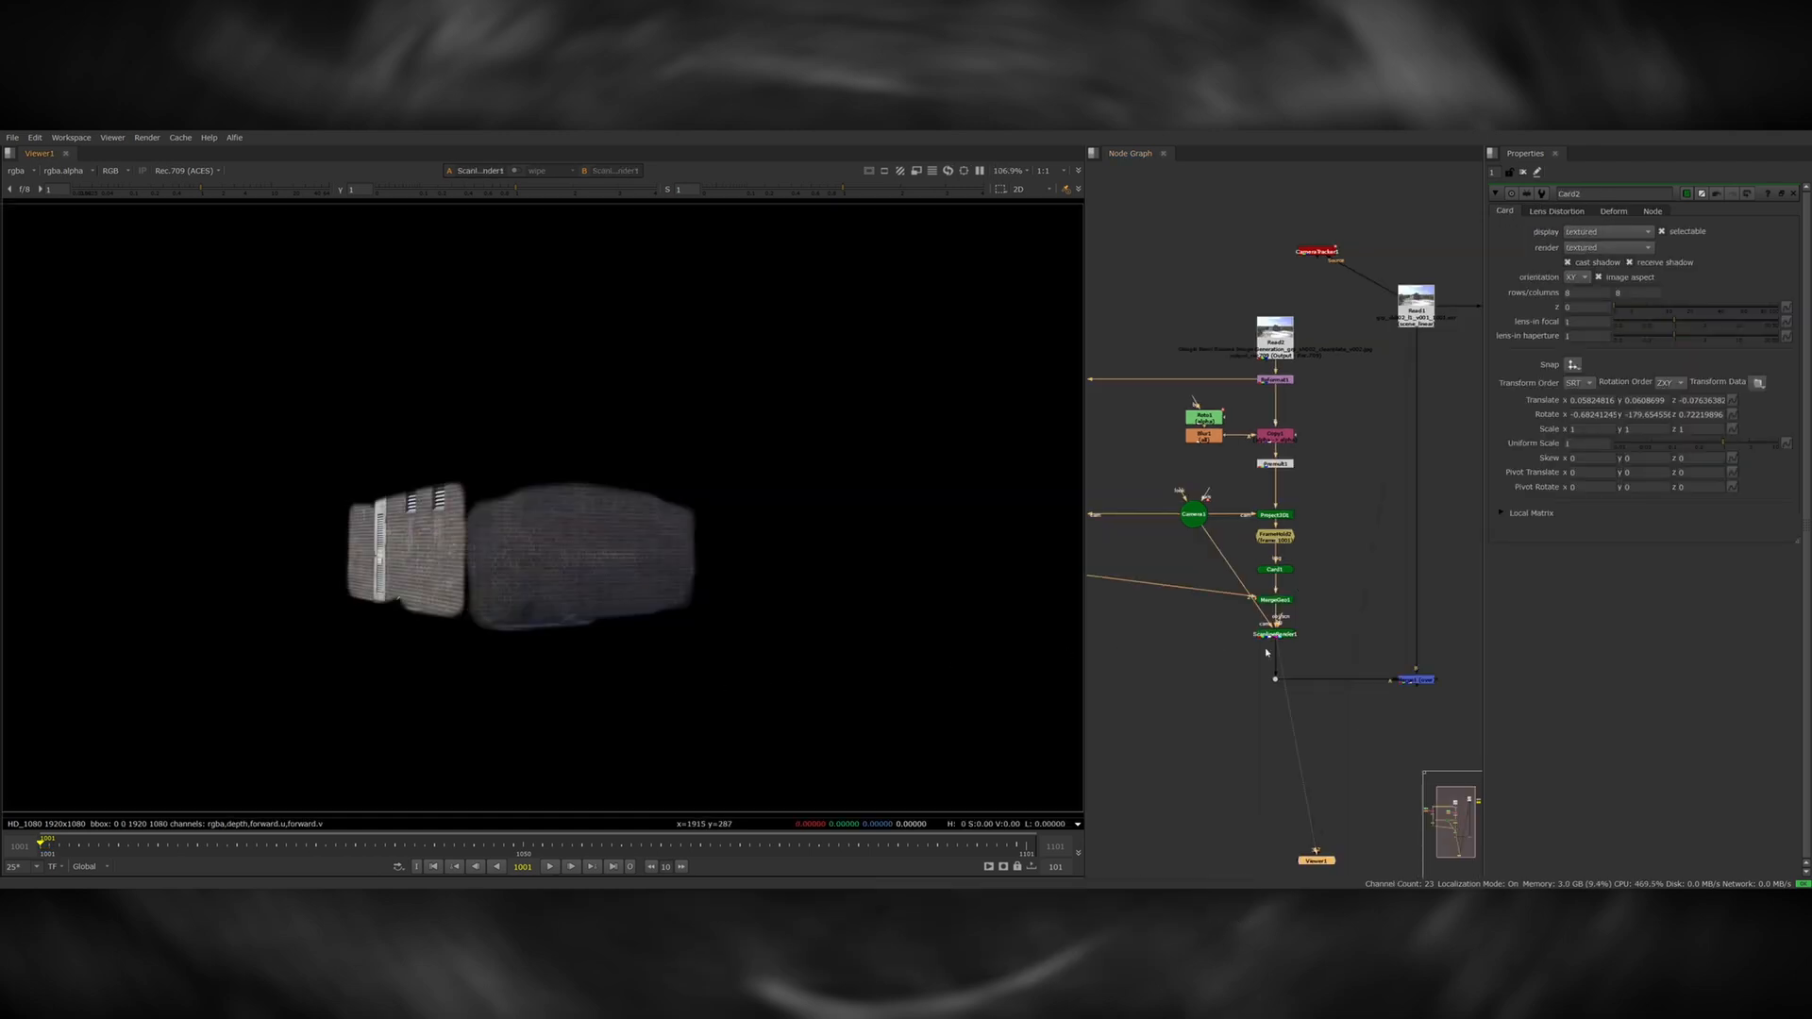
middle_drag(1267, 652, 1233, 625)
View the final merge and compare both projected clean walls with the original plate, including the door area.
click(1394, 651)
key(1)
key(d)
key(d)
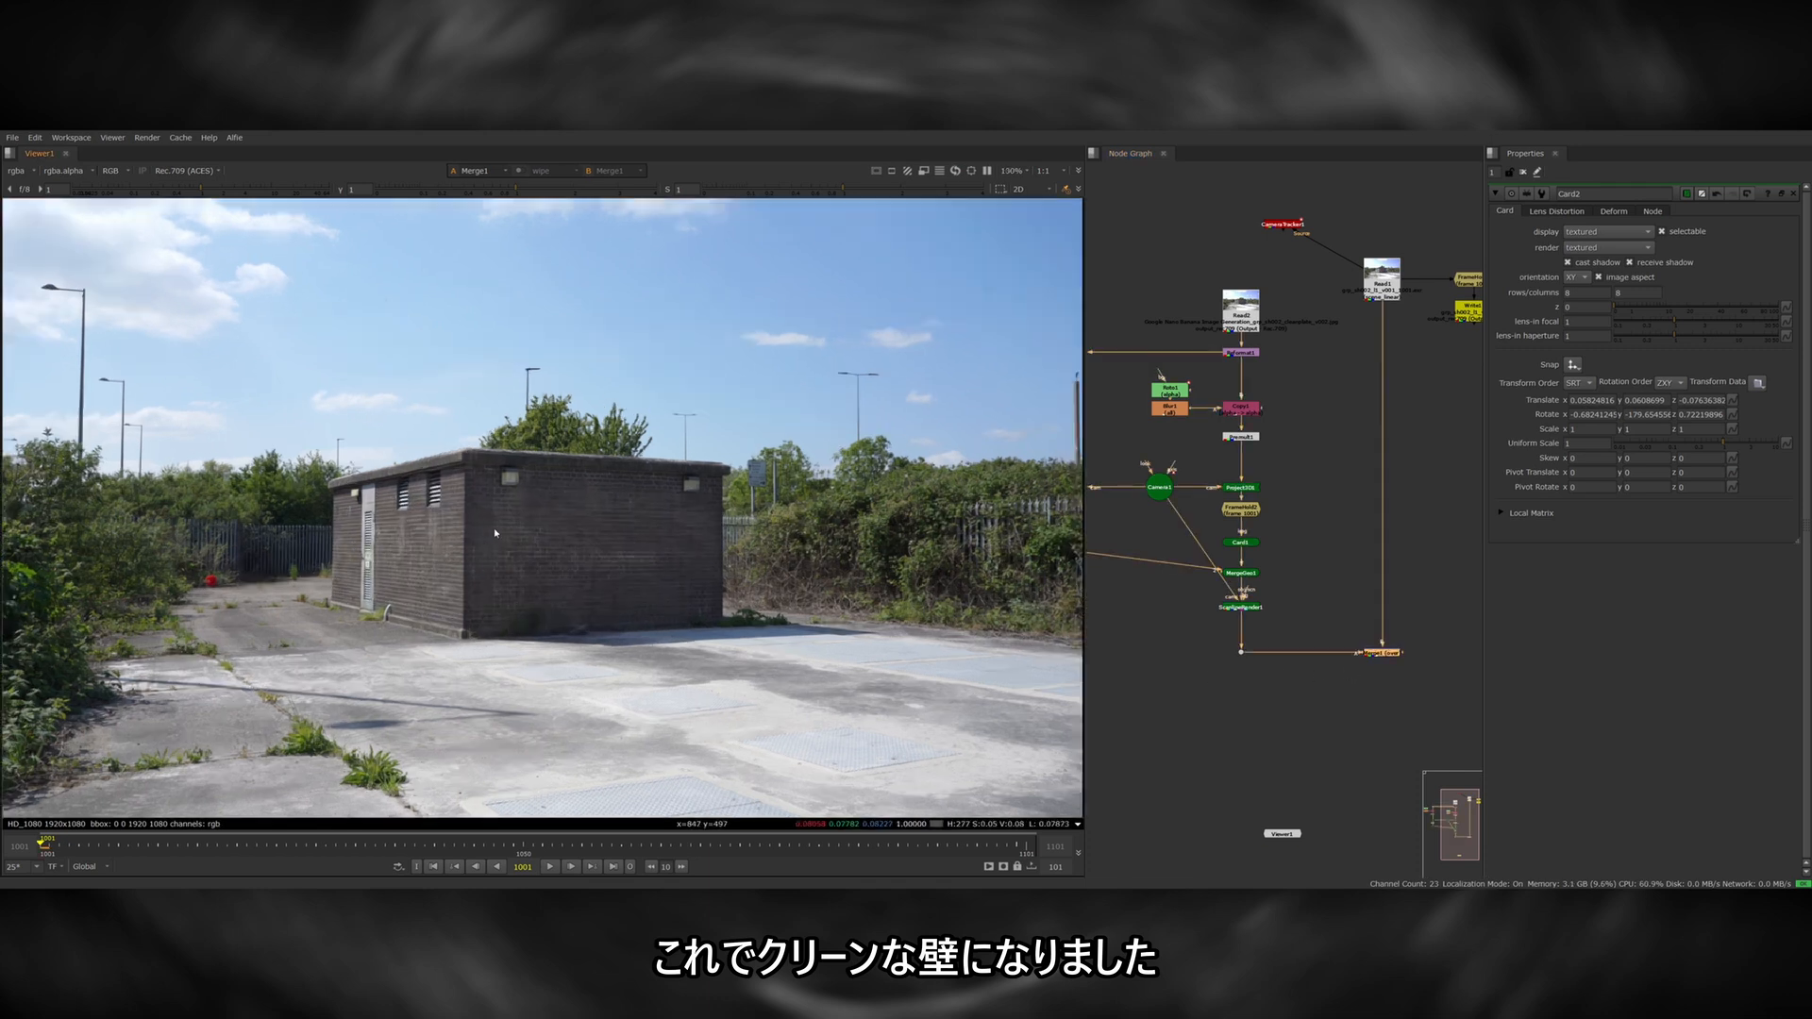
scroll(524, 564, up, 4)
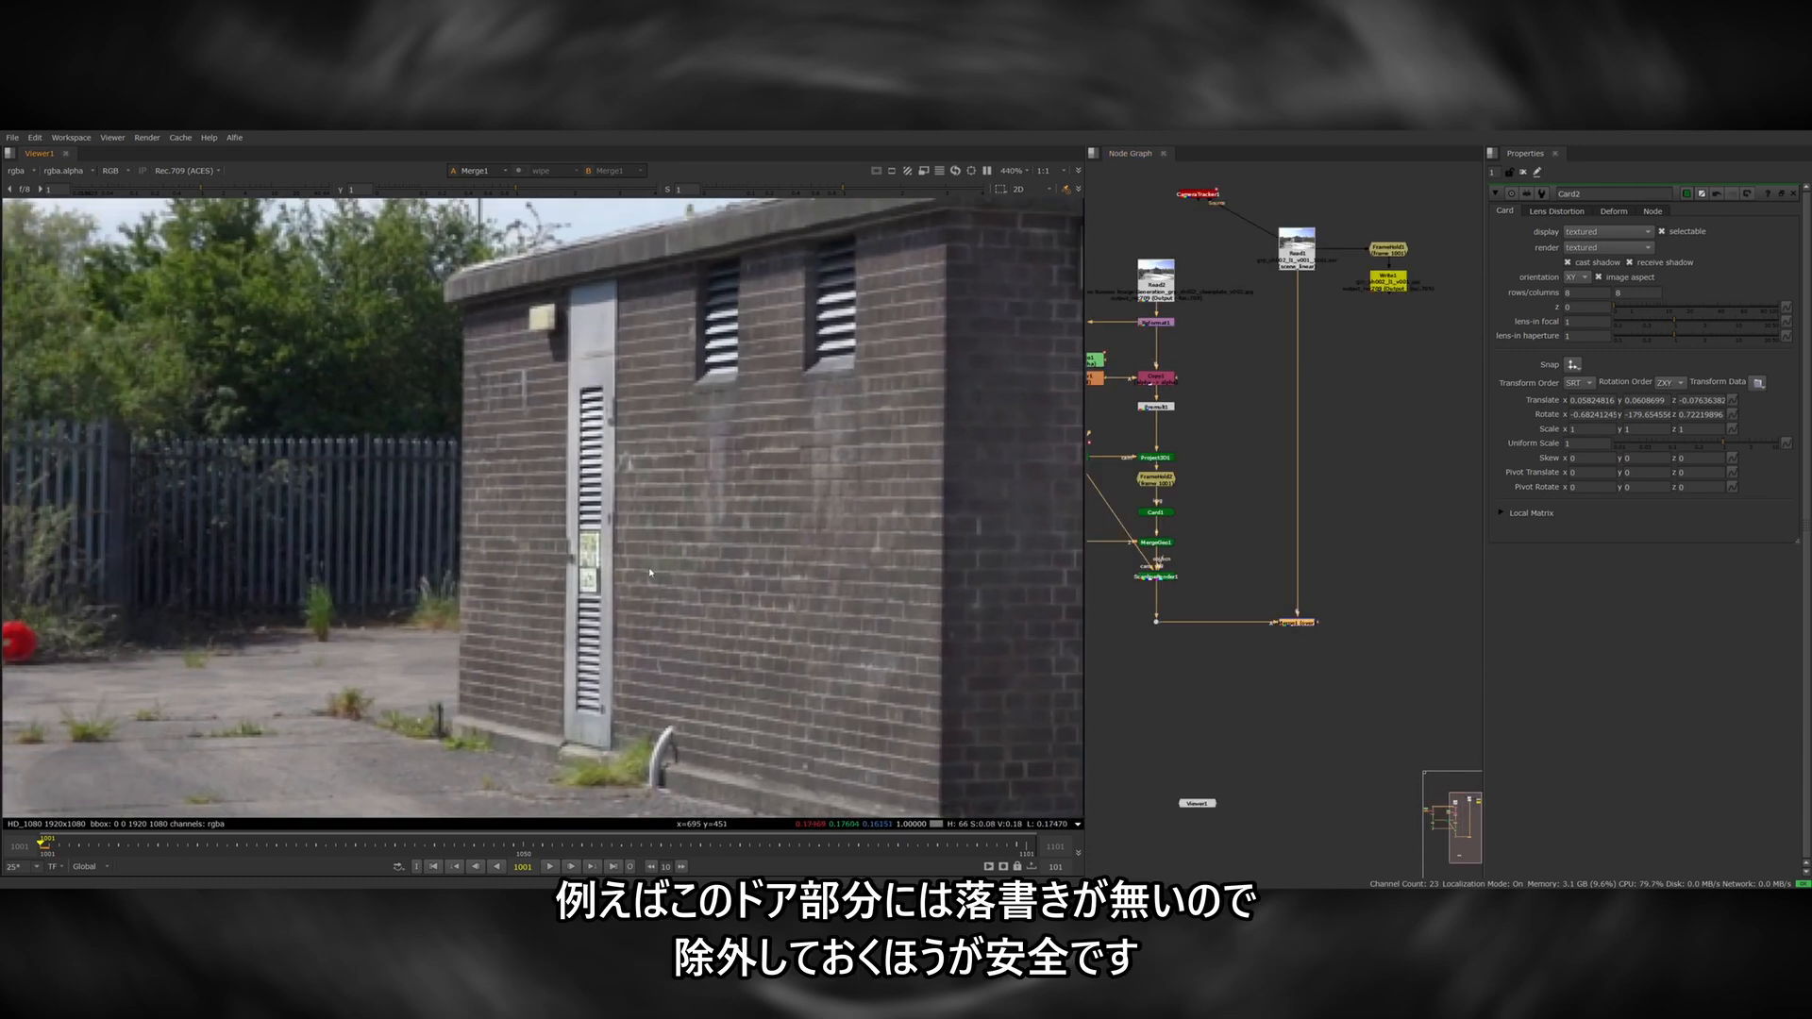
key(d)
key(d)
key(d)
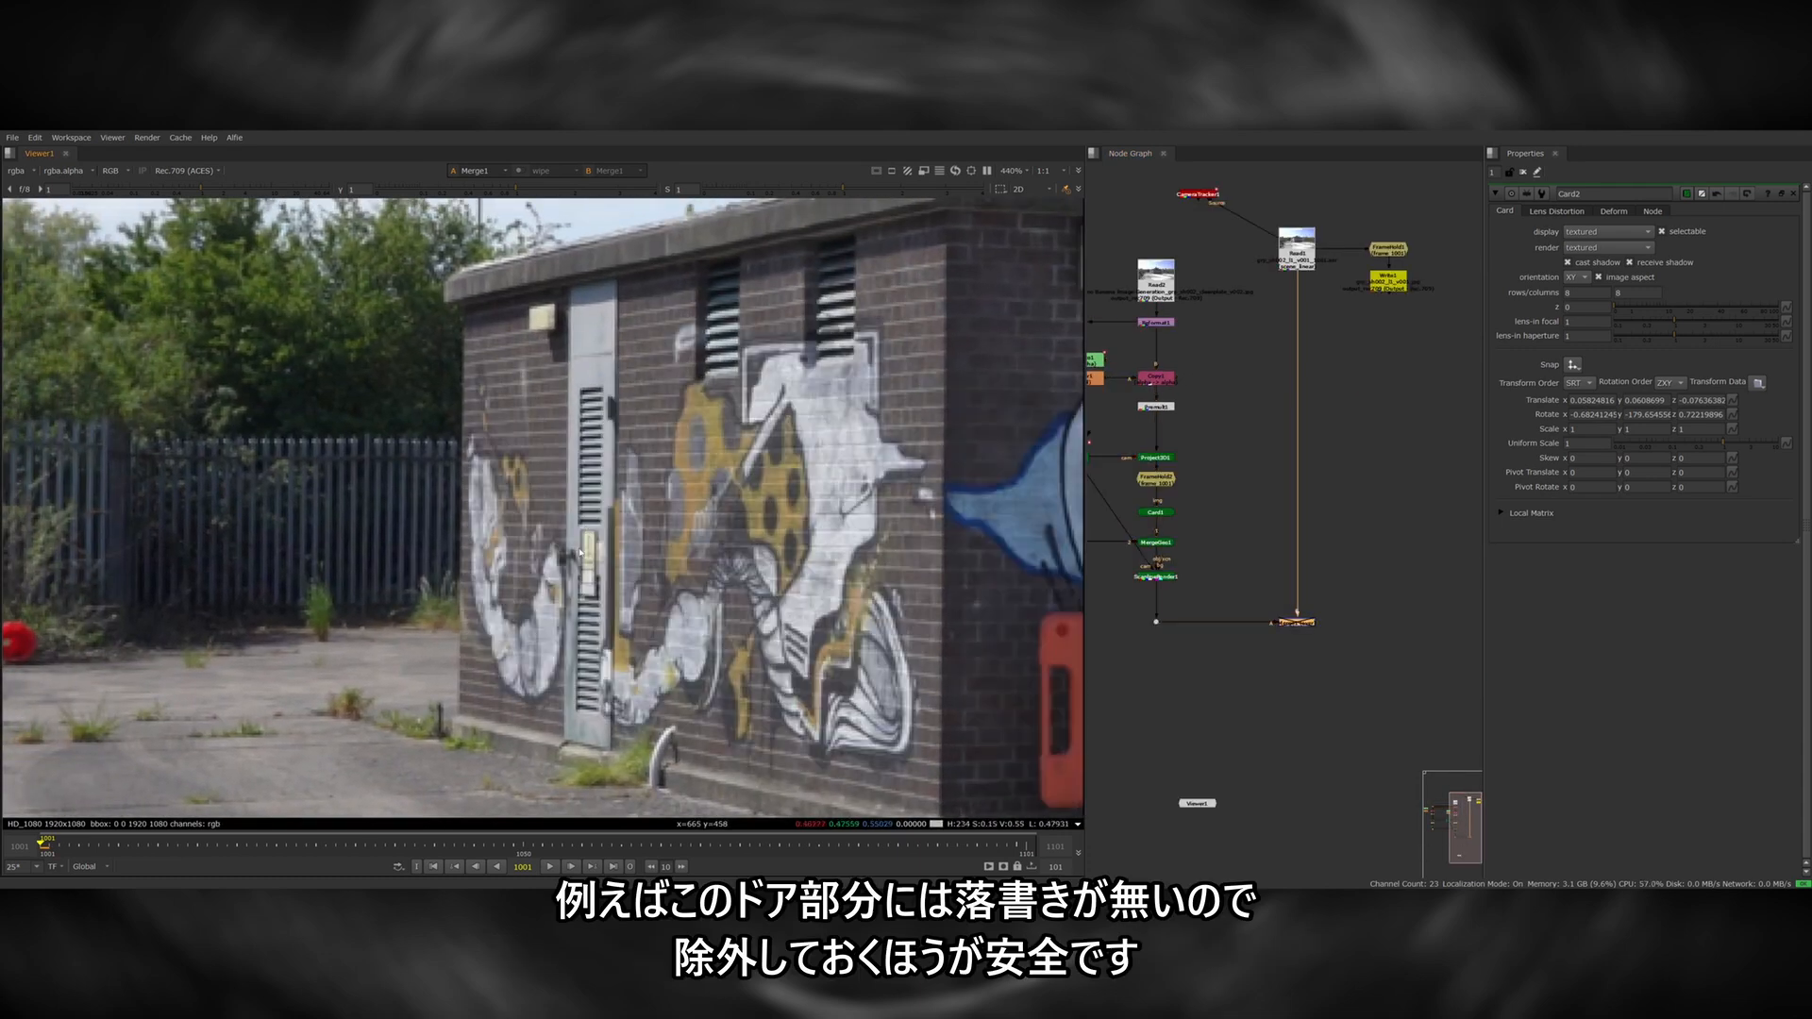
Add a separate Roto node beside the side wall mask and trace the door on the side wall.
middle_drag(1209, 514, 1381, 558)
middle_drag(1166, 459, 1362, 506)
key(o)
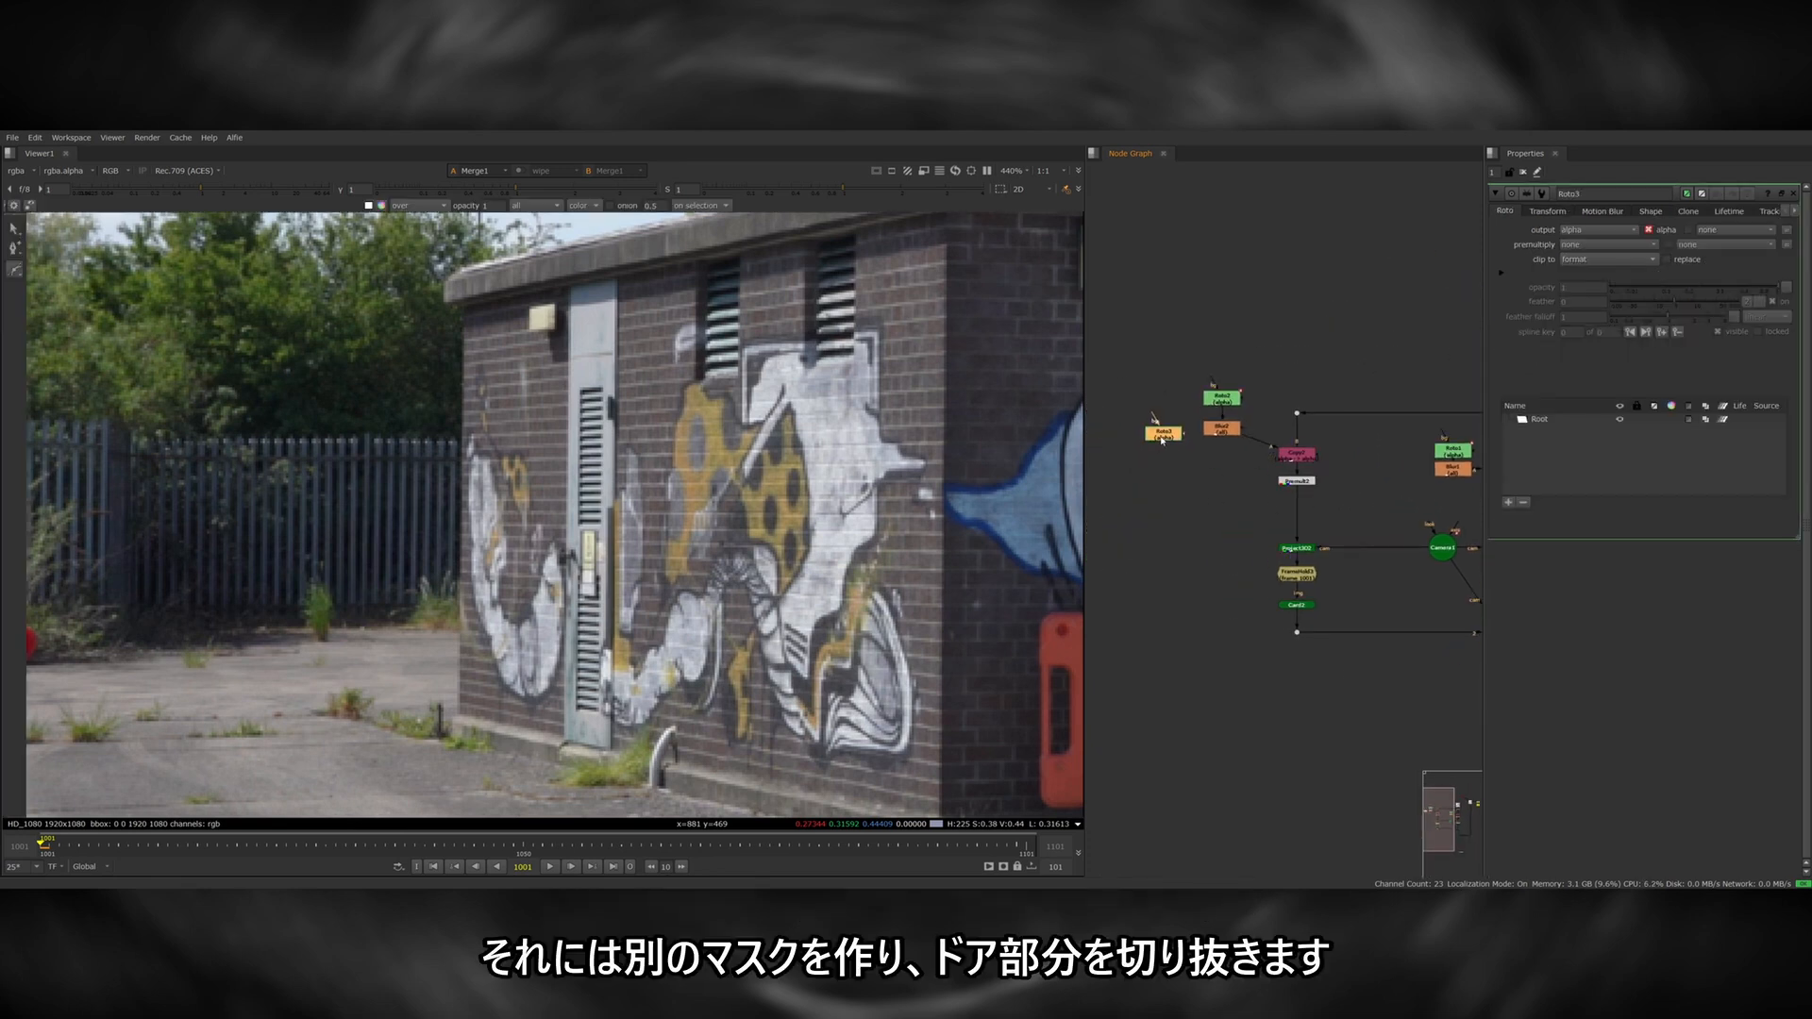
click(568, 332)
click(564, 743)
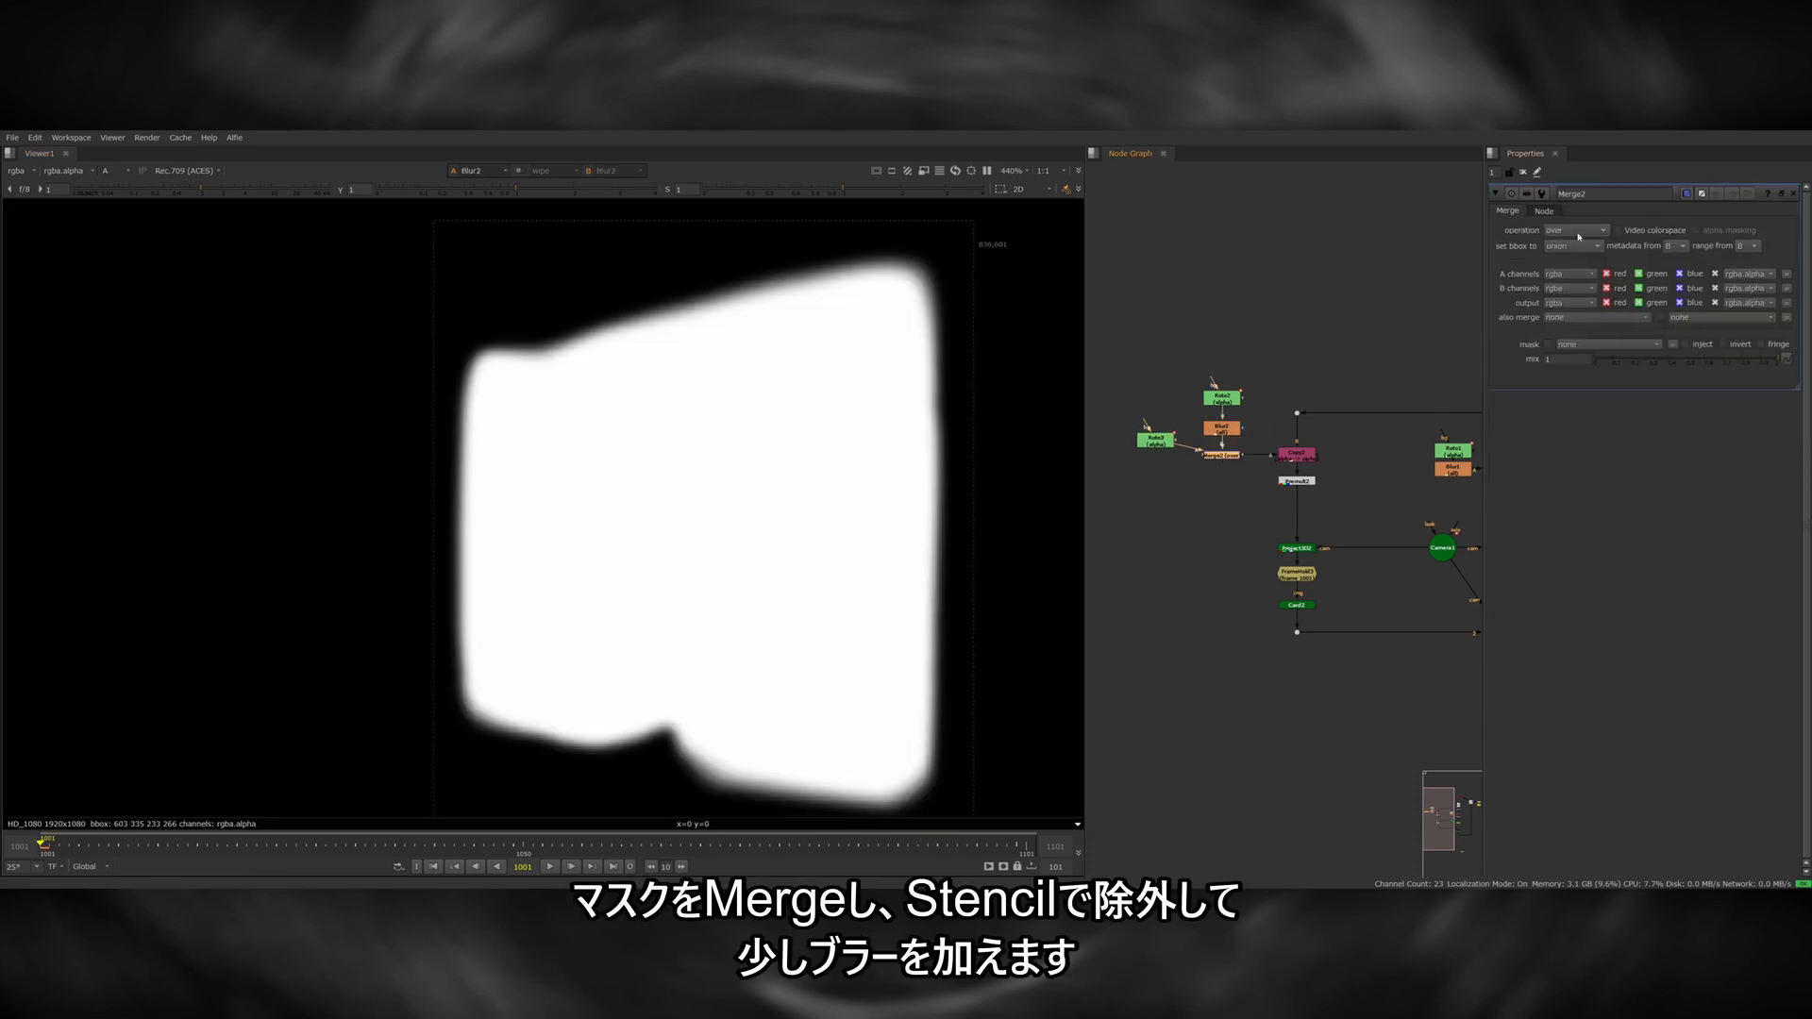
Set the Merge joining the door mask and side wall mask to stencil so the door is excluded.
click(1578, 237)
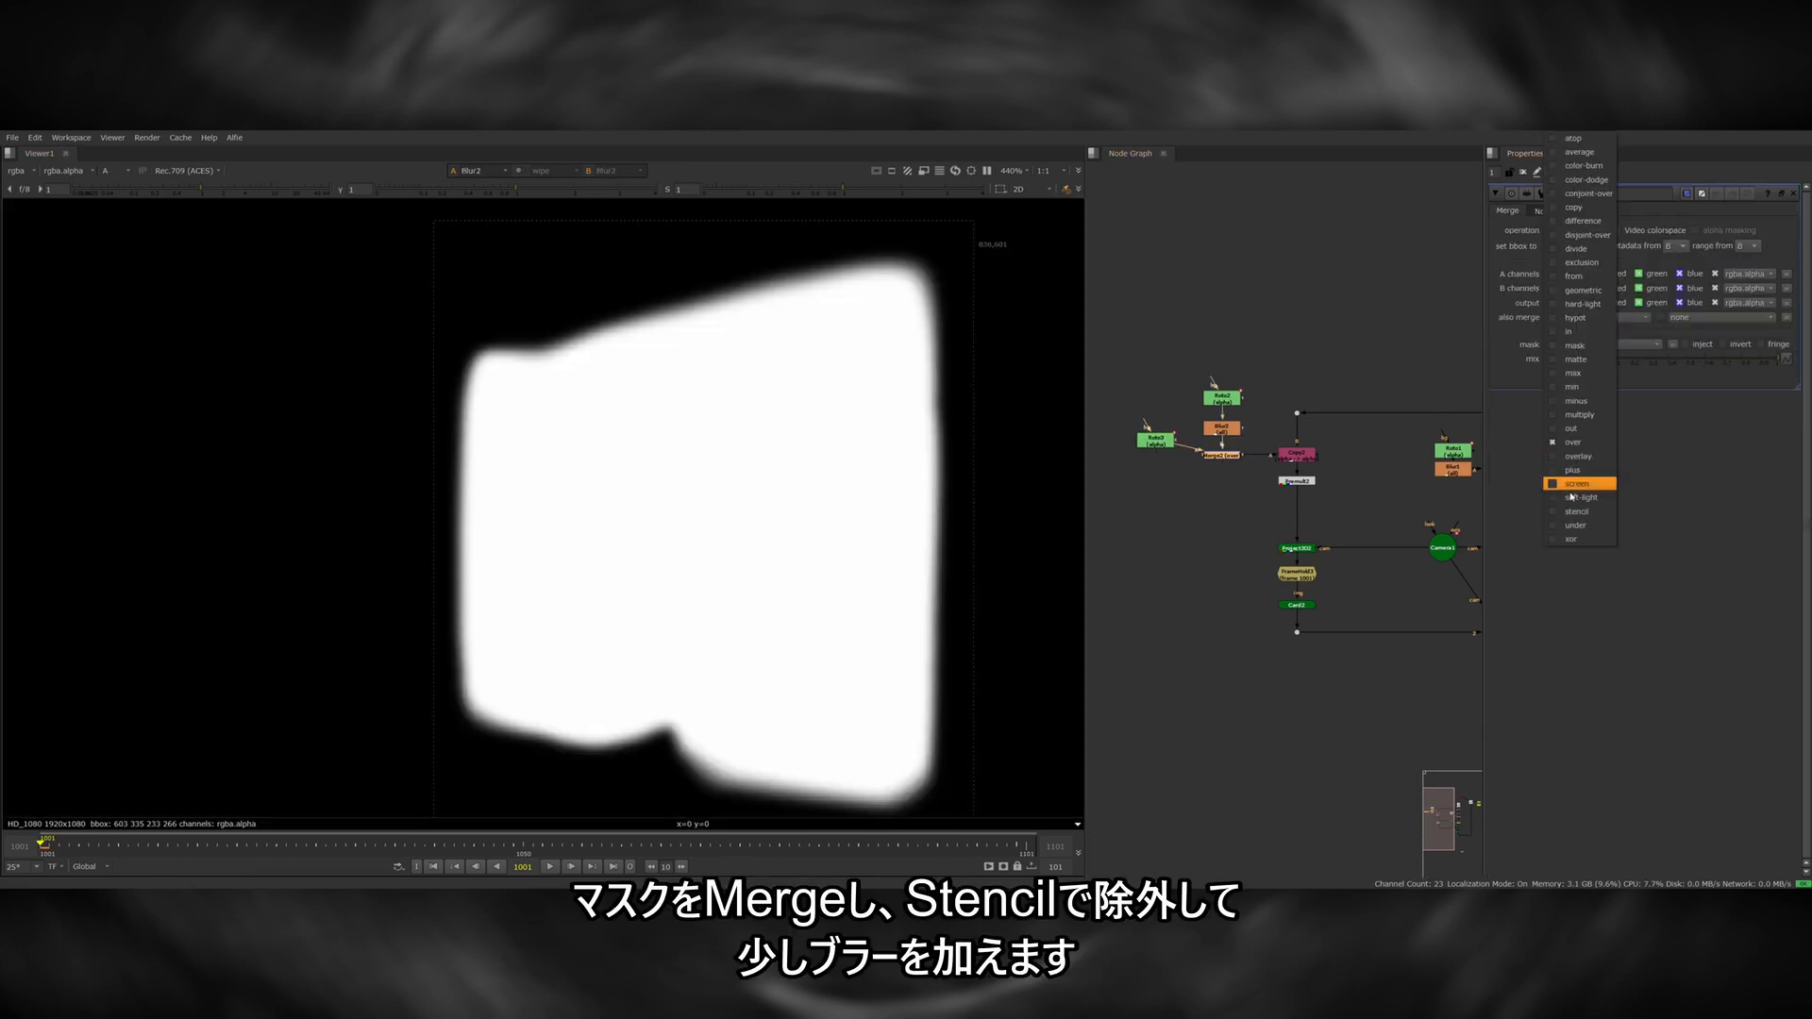
click(1576, 488)
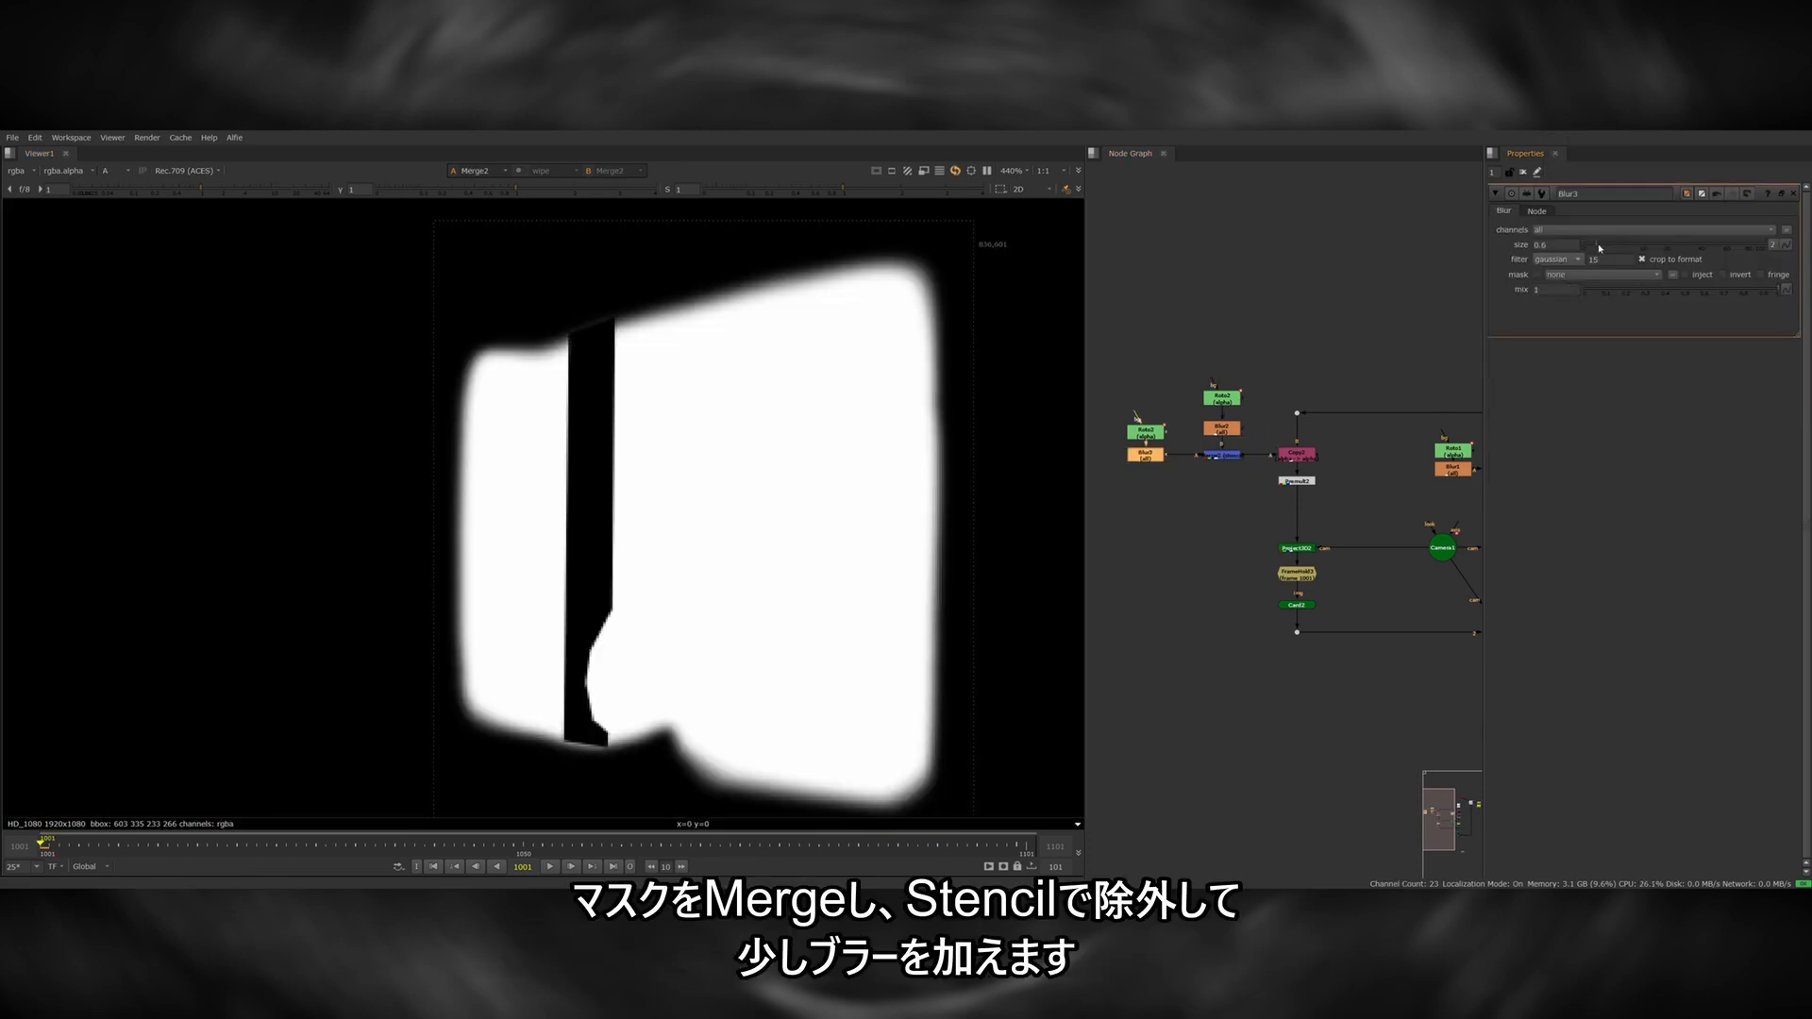
drag(1599, 248, 1617, 247)
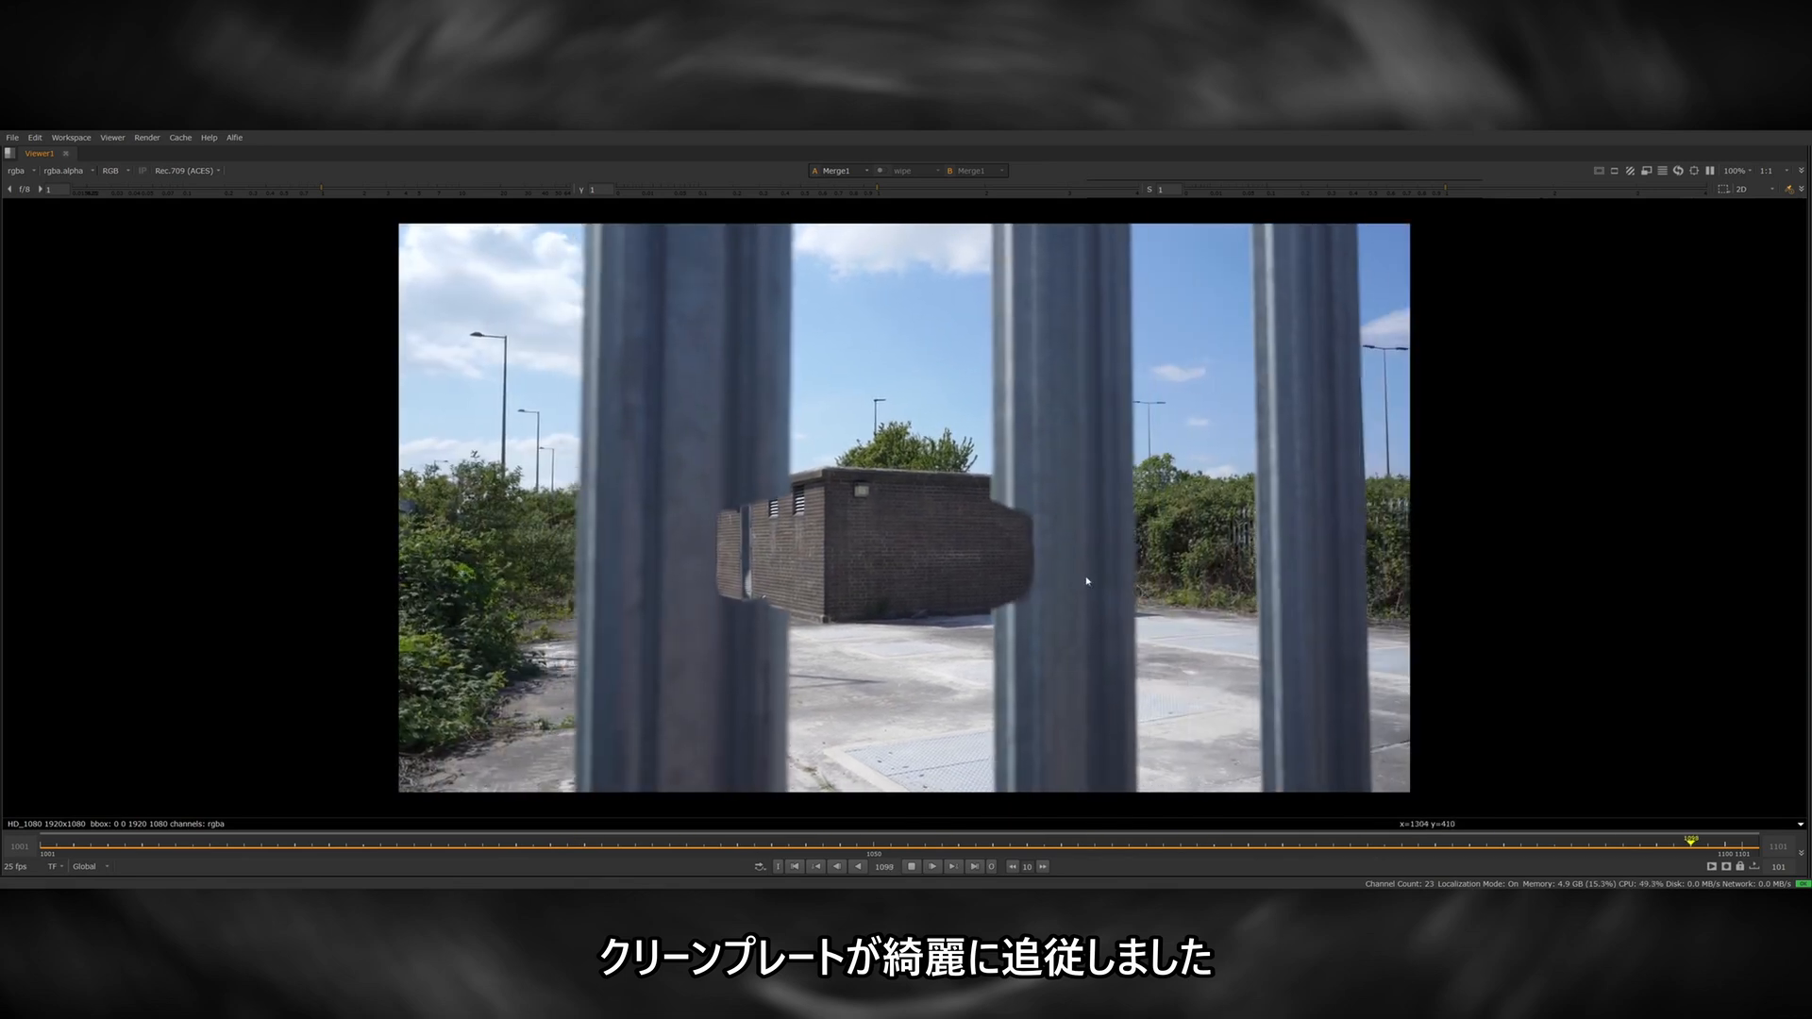
Scrub through the full shot to check how the clean walls track behind the foreground metal bars.
click(1135, 850)
drag(1136, 851, 1623, 838)
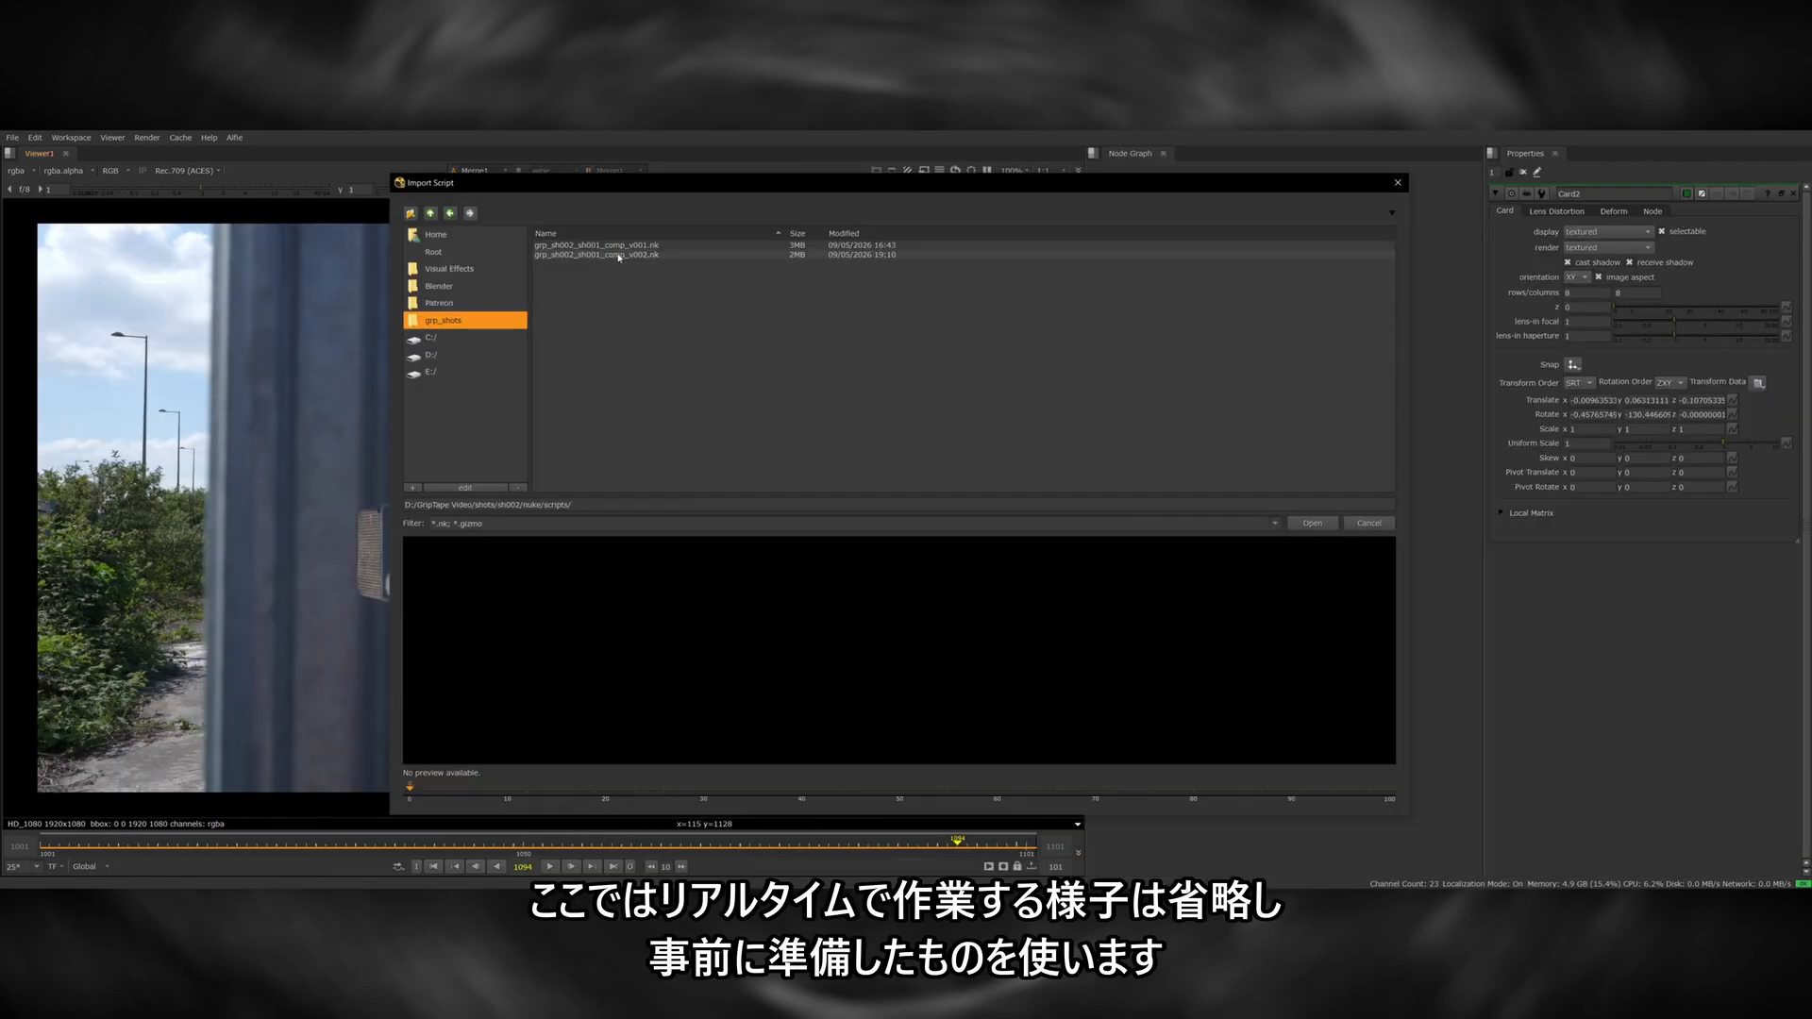
click(661, 243)
key(Return)
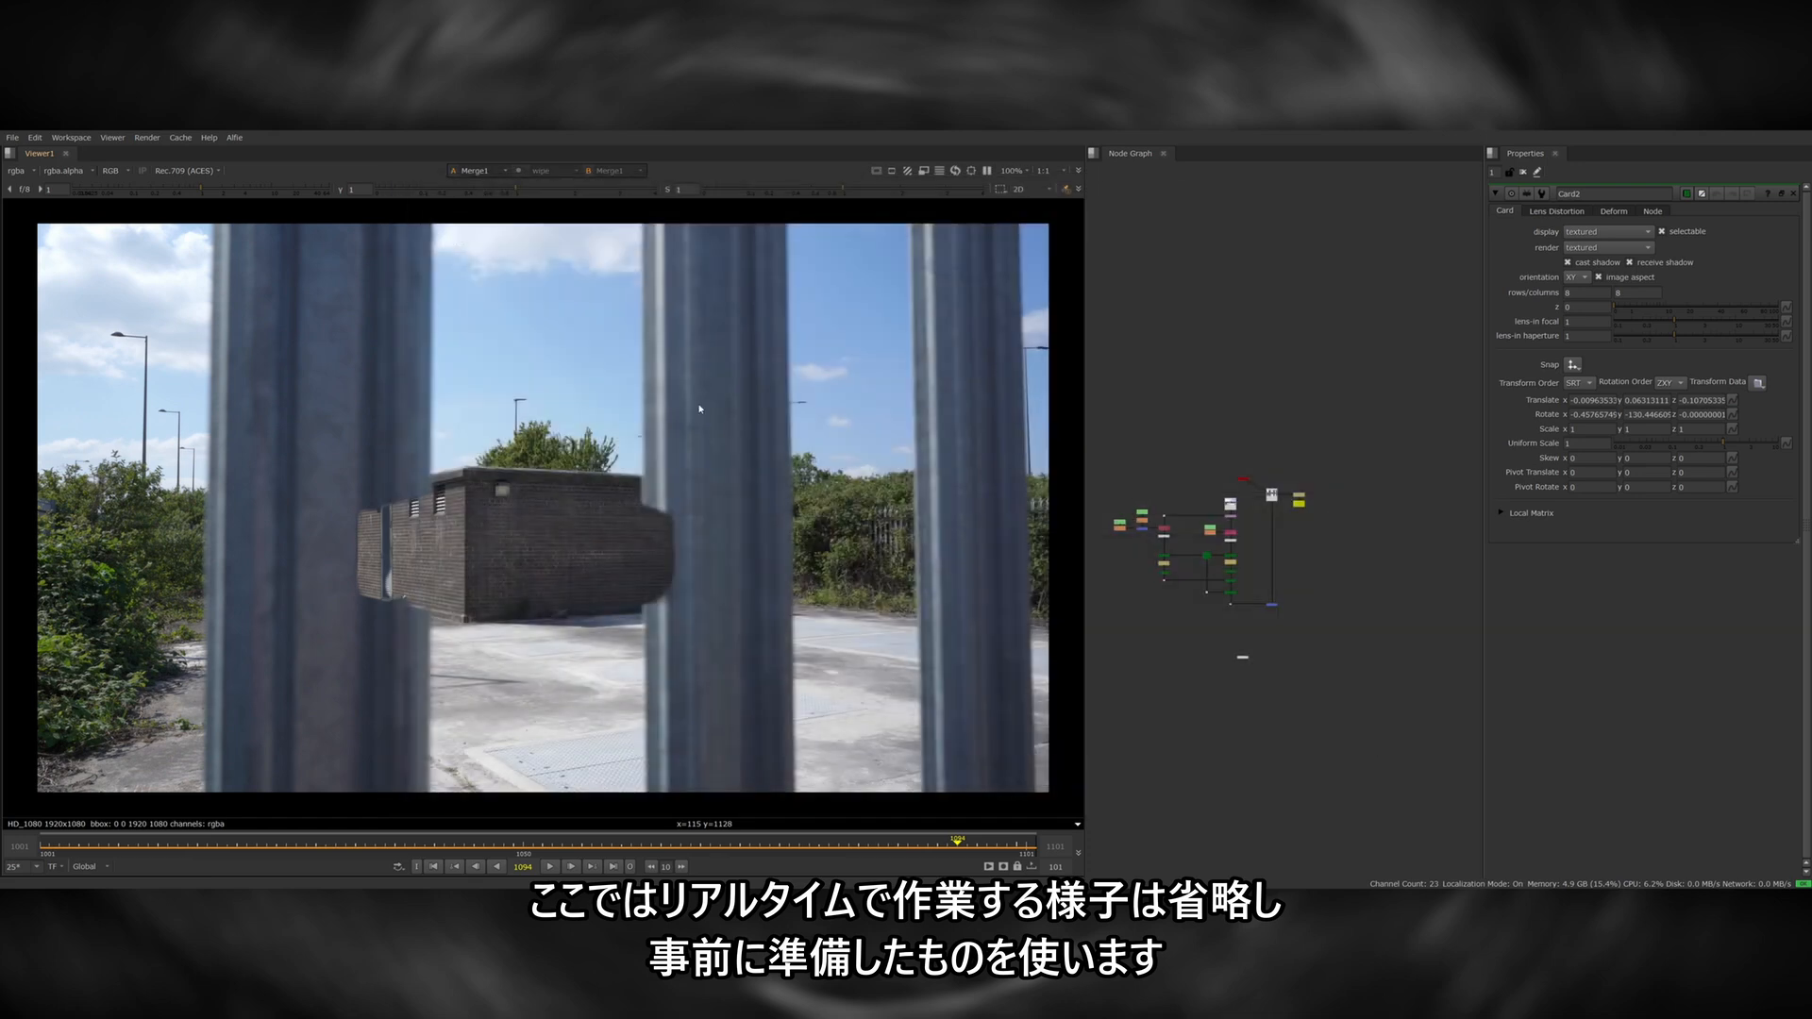
Merge the prepared foreground metal bar matte over the patched shot and inspect the bar edges for graffiti.
scroll(1344, 632, up, 5)
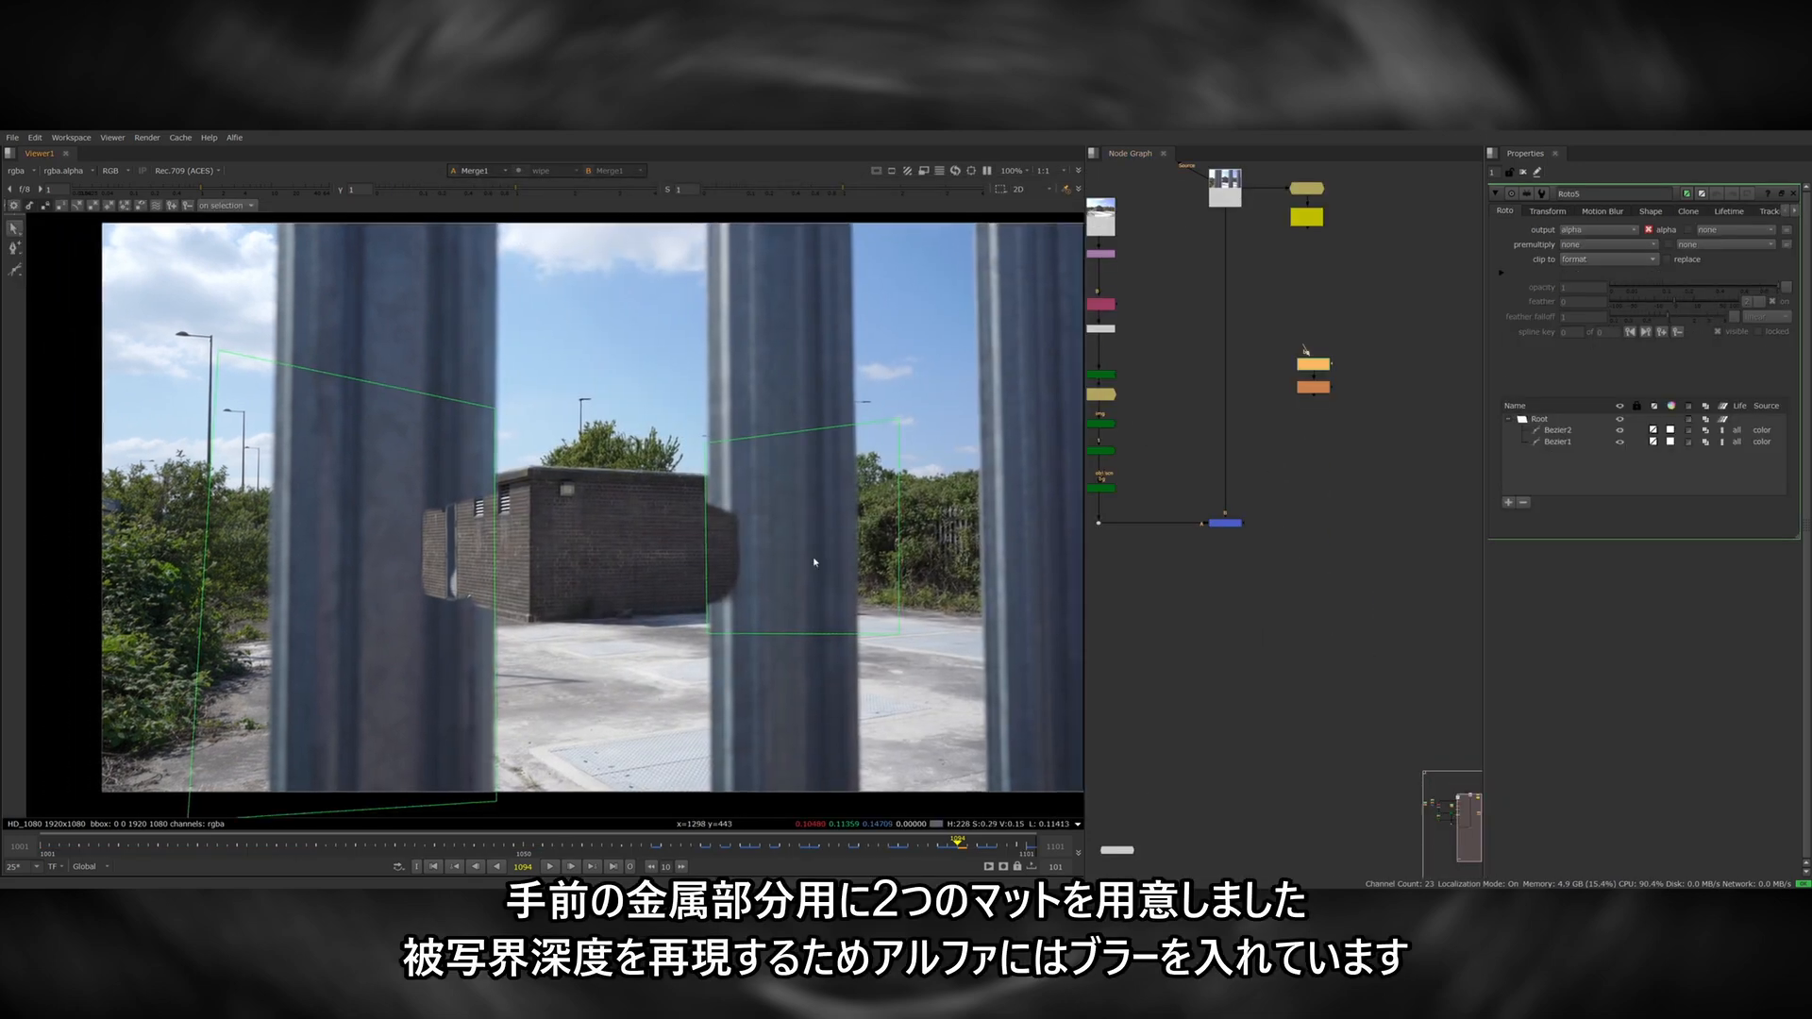
middle_drag(815, 560, 831, 559)
click(858, 848)
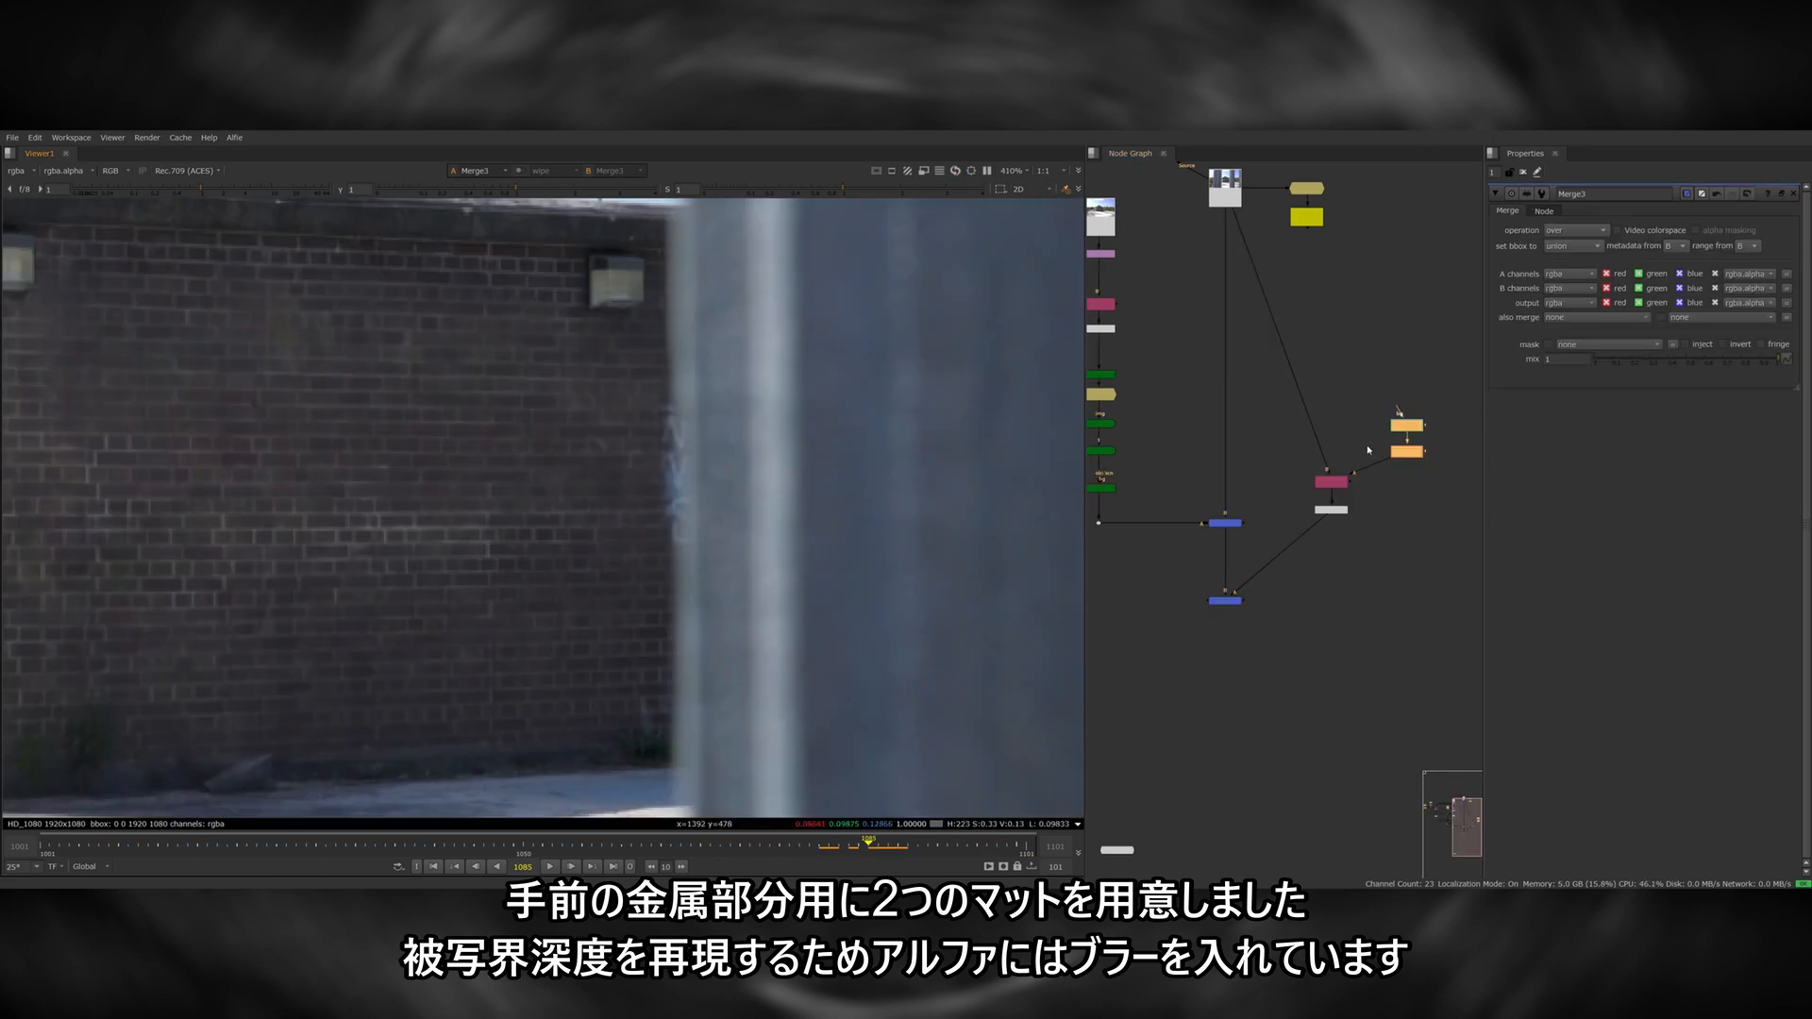
click(1368, 450)
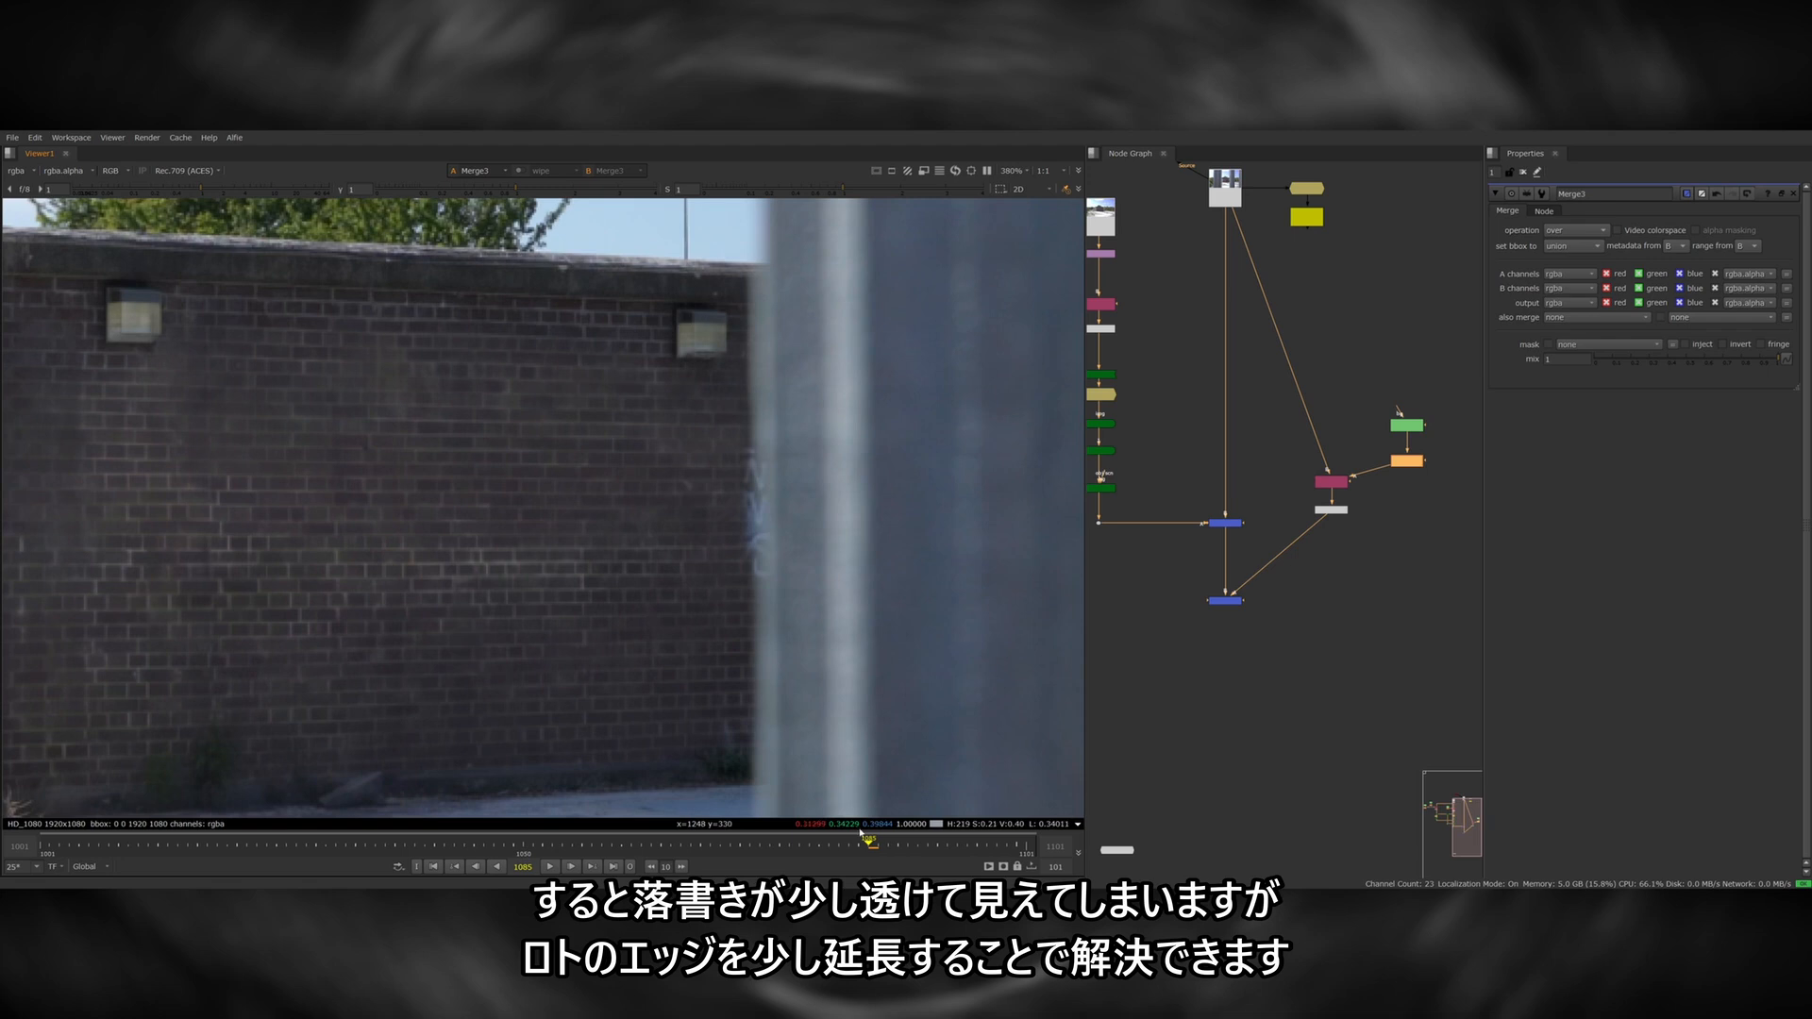
click(850, 848)
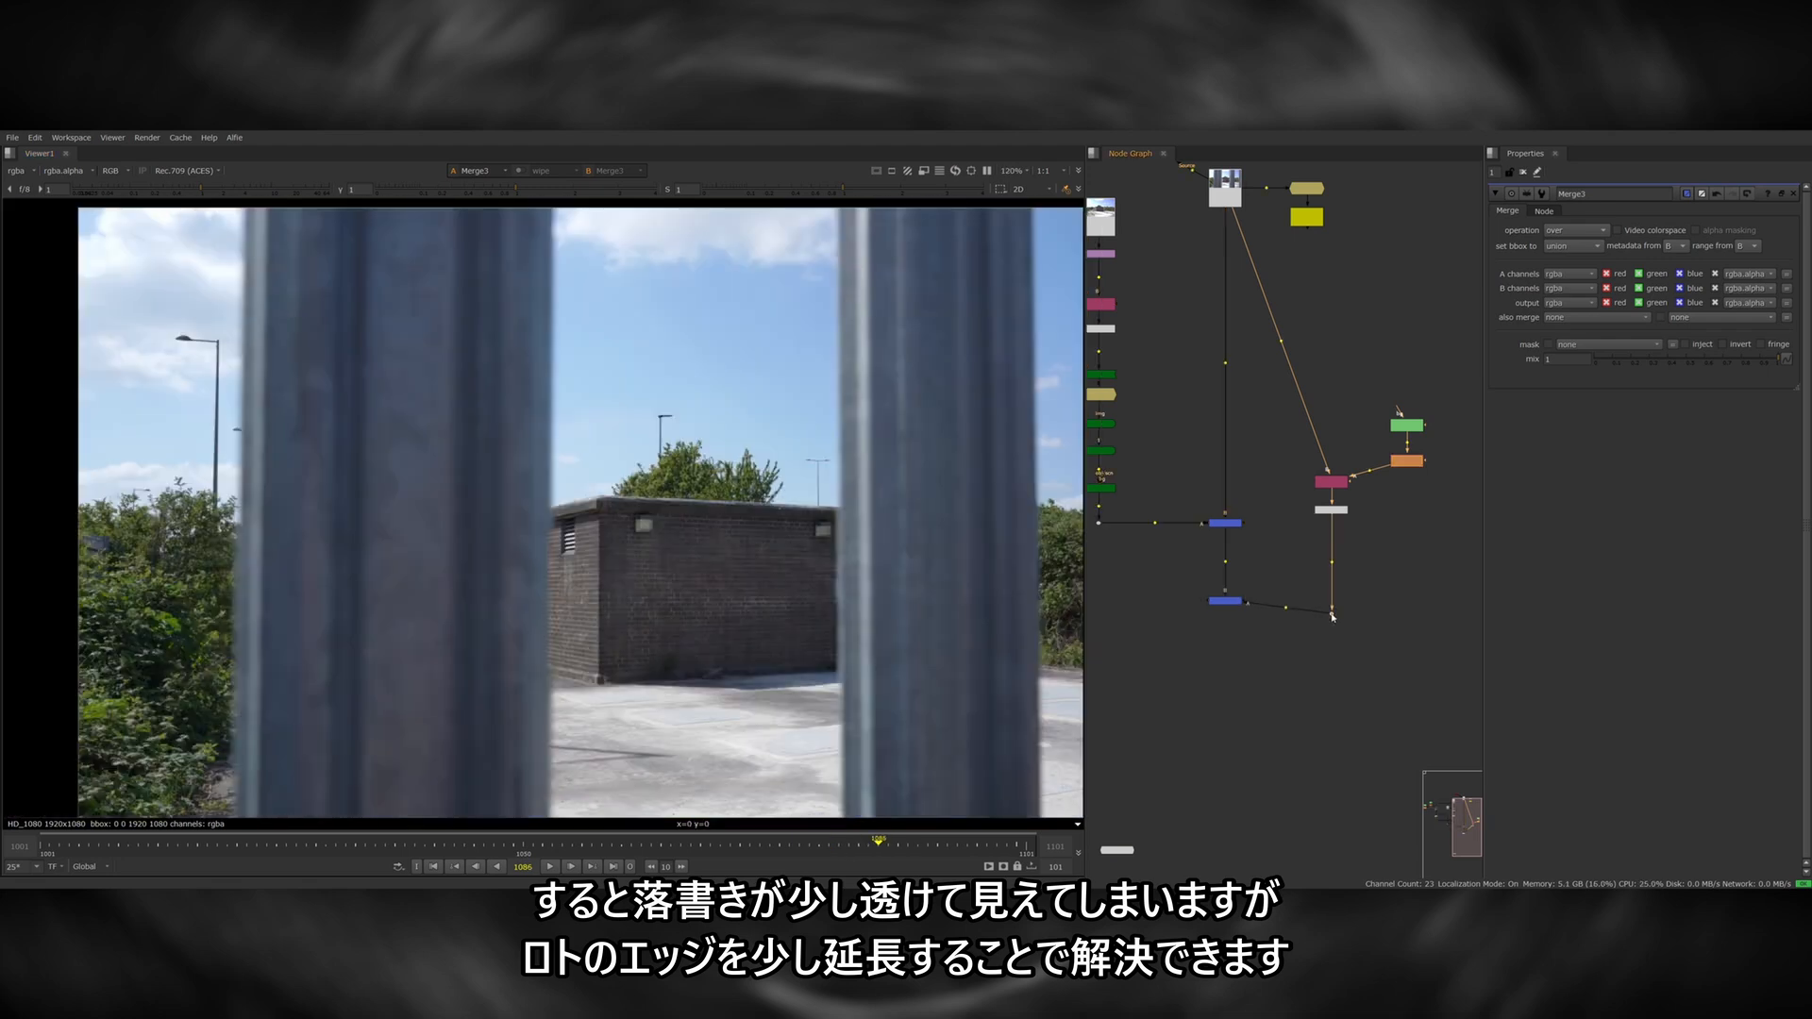
scroll(822, 524, up, 5)
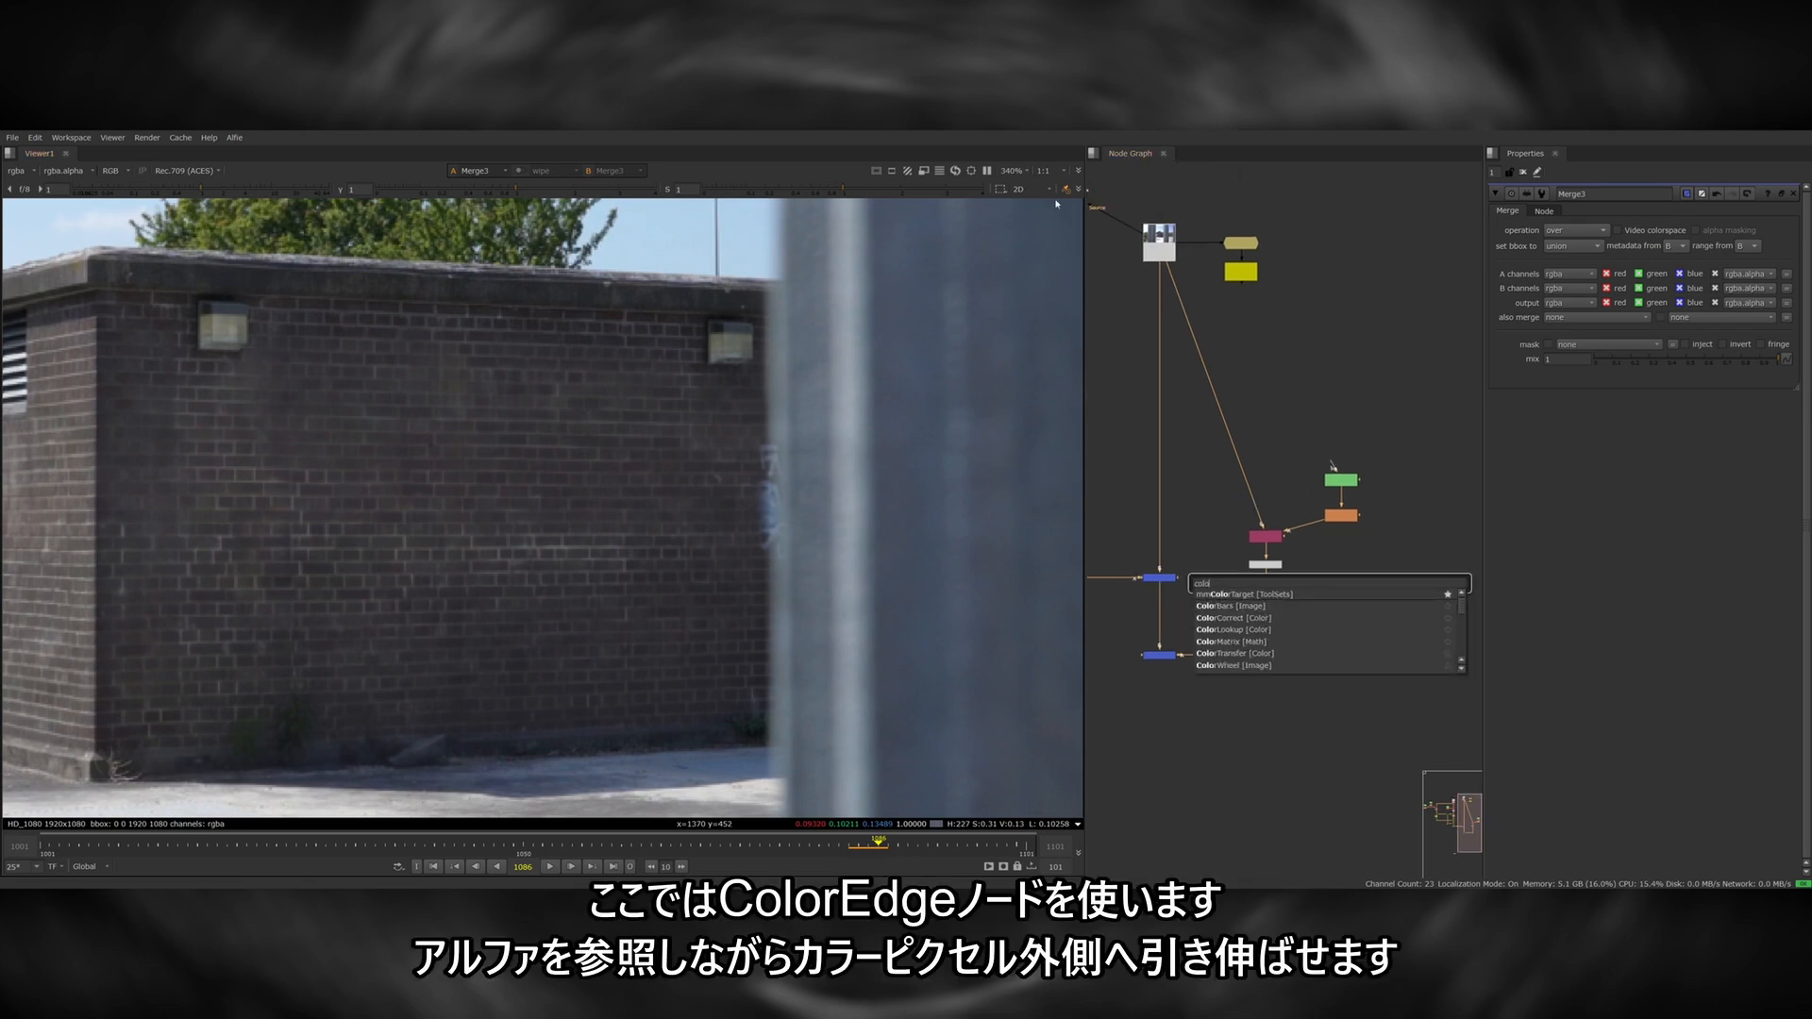
Add a ColourEdge node to the metal bar branch with Grow Texture 19.0 and Shrink Matte 11.0, and compare the premultiplied result.
key(Return)
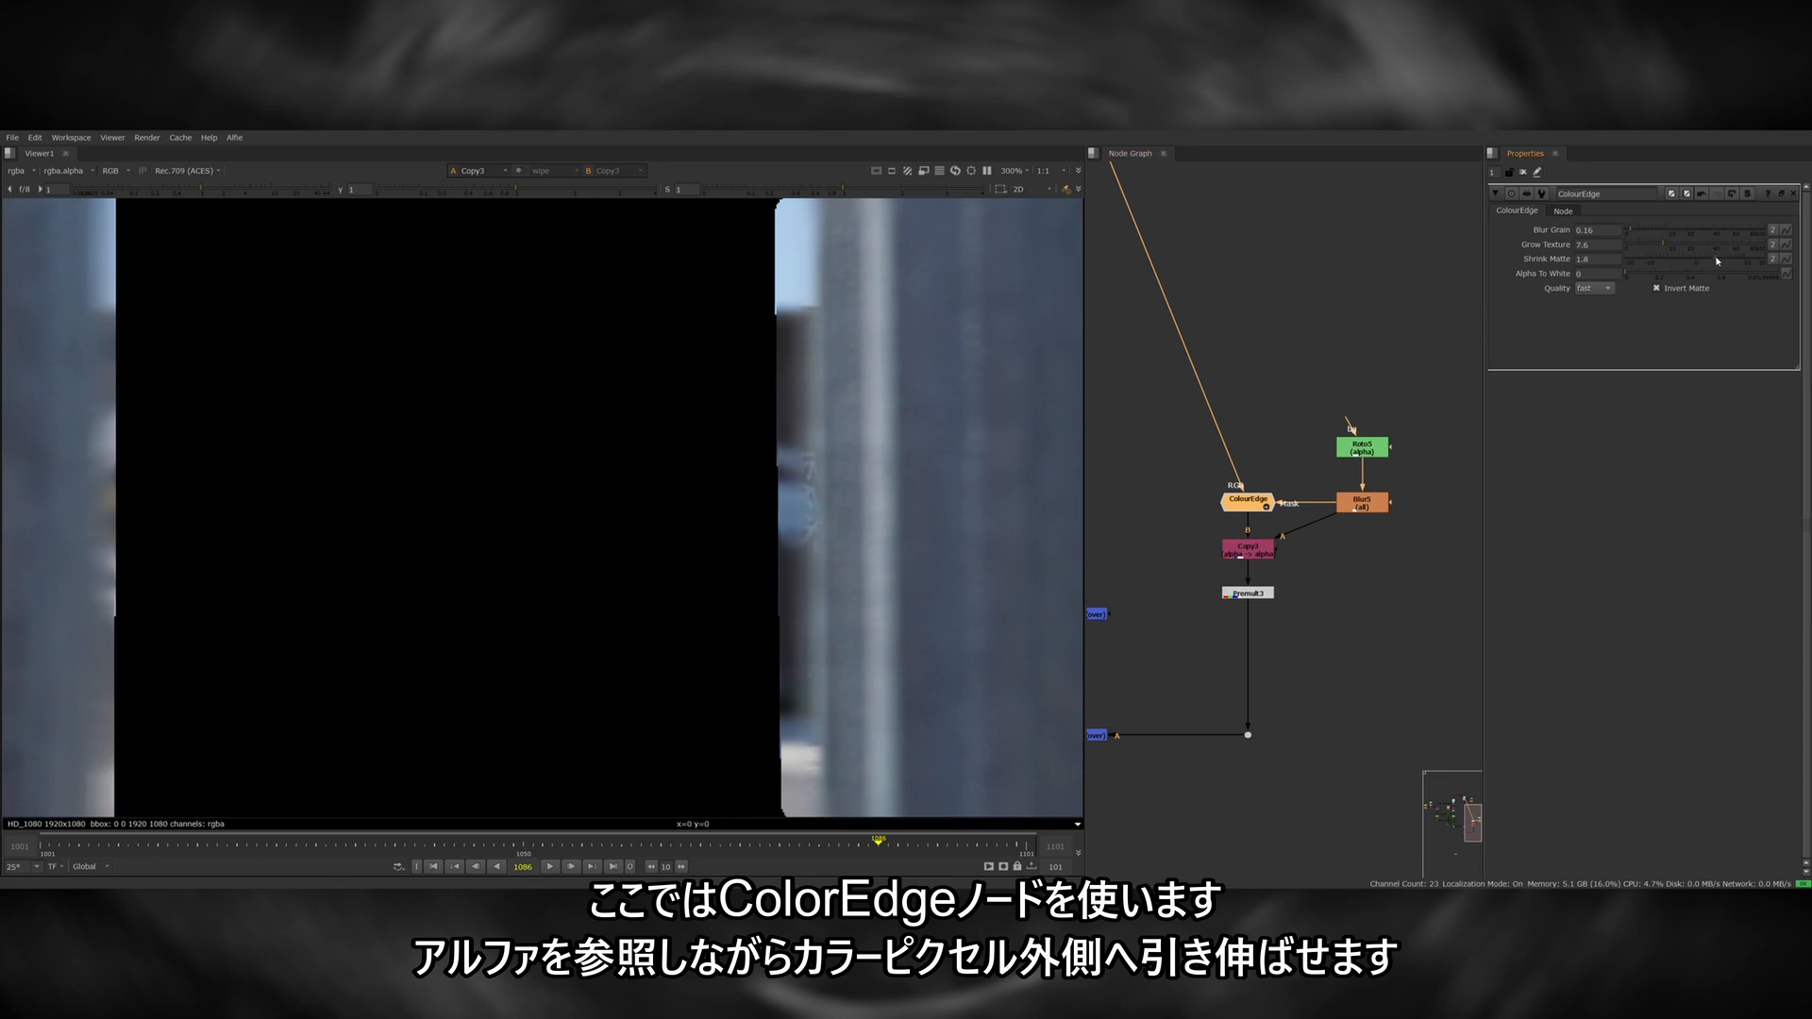
mouse_move(1733, 262)
mouse_down()
mouse_move(1678, 248)
mouse_move(1751, 263)
mouse_up()
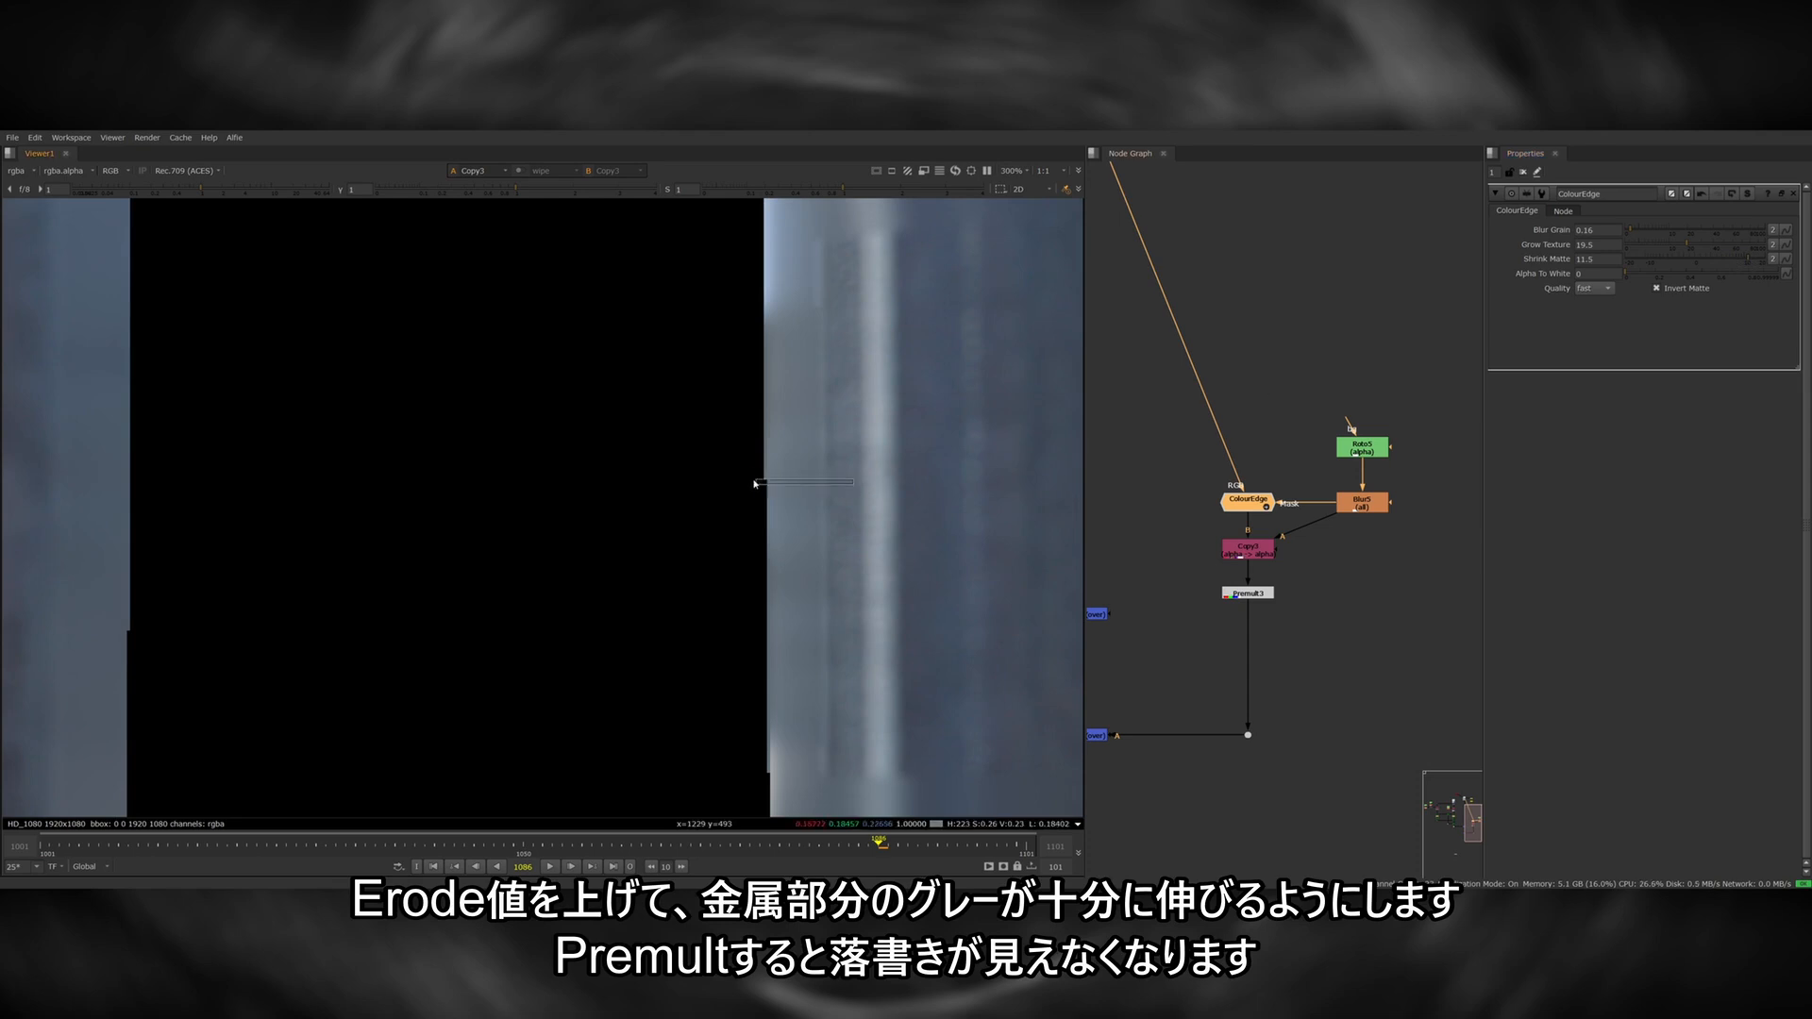
click(1248, 594)
key(1)
click(1246, 501)
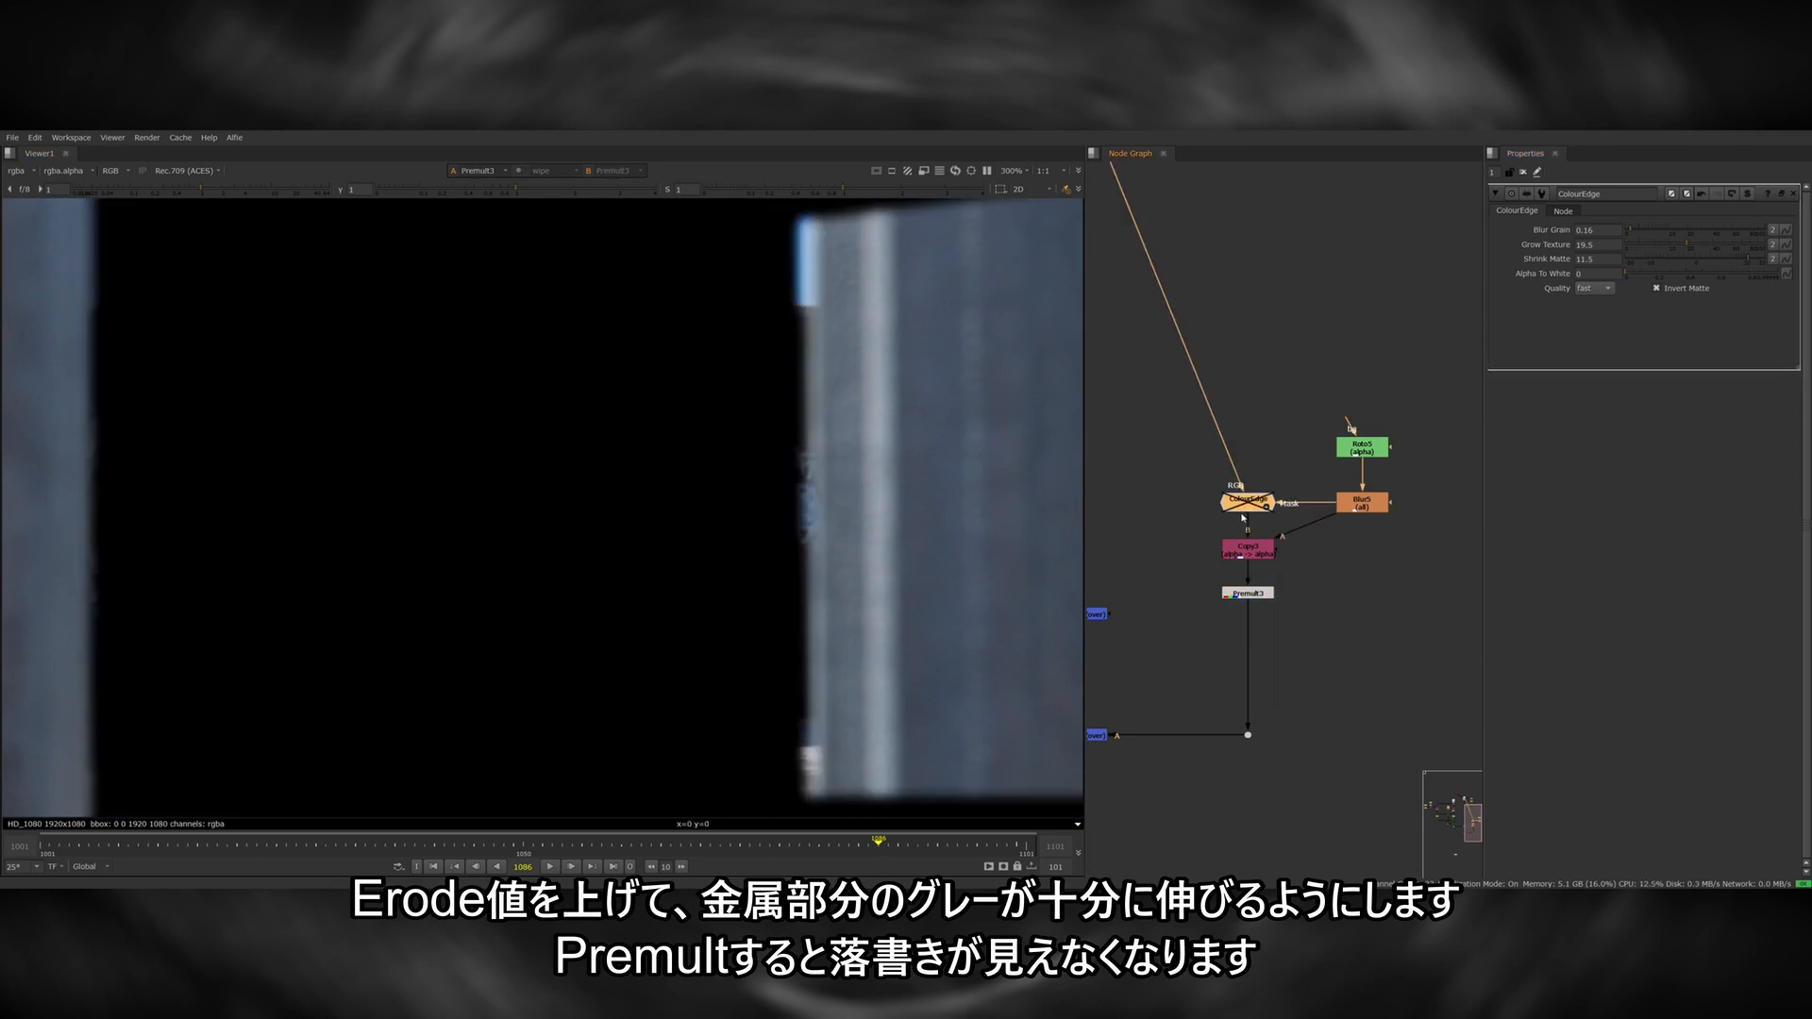
Try an EdgeExtend node as an alternative to ColourEdge for extending the metal bar edges.
scroll(1251, 509, down, 2)
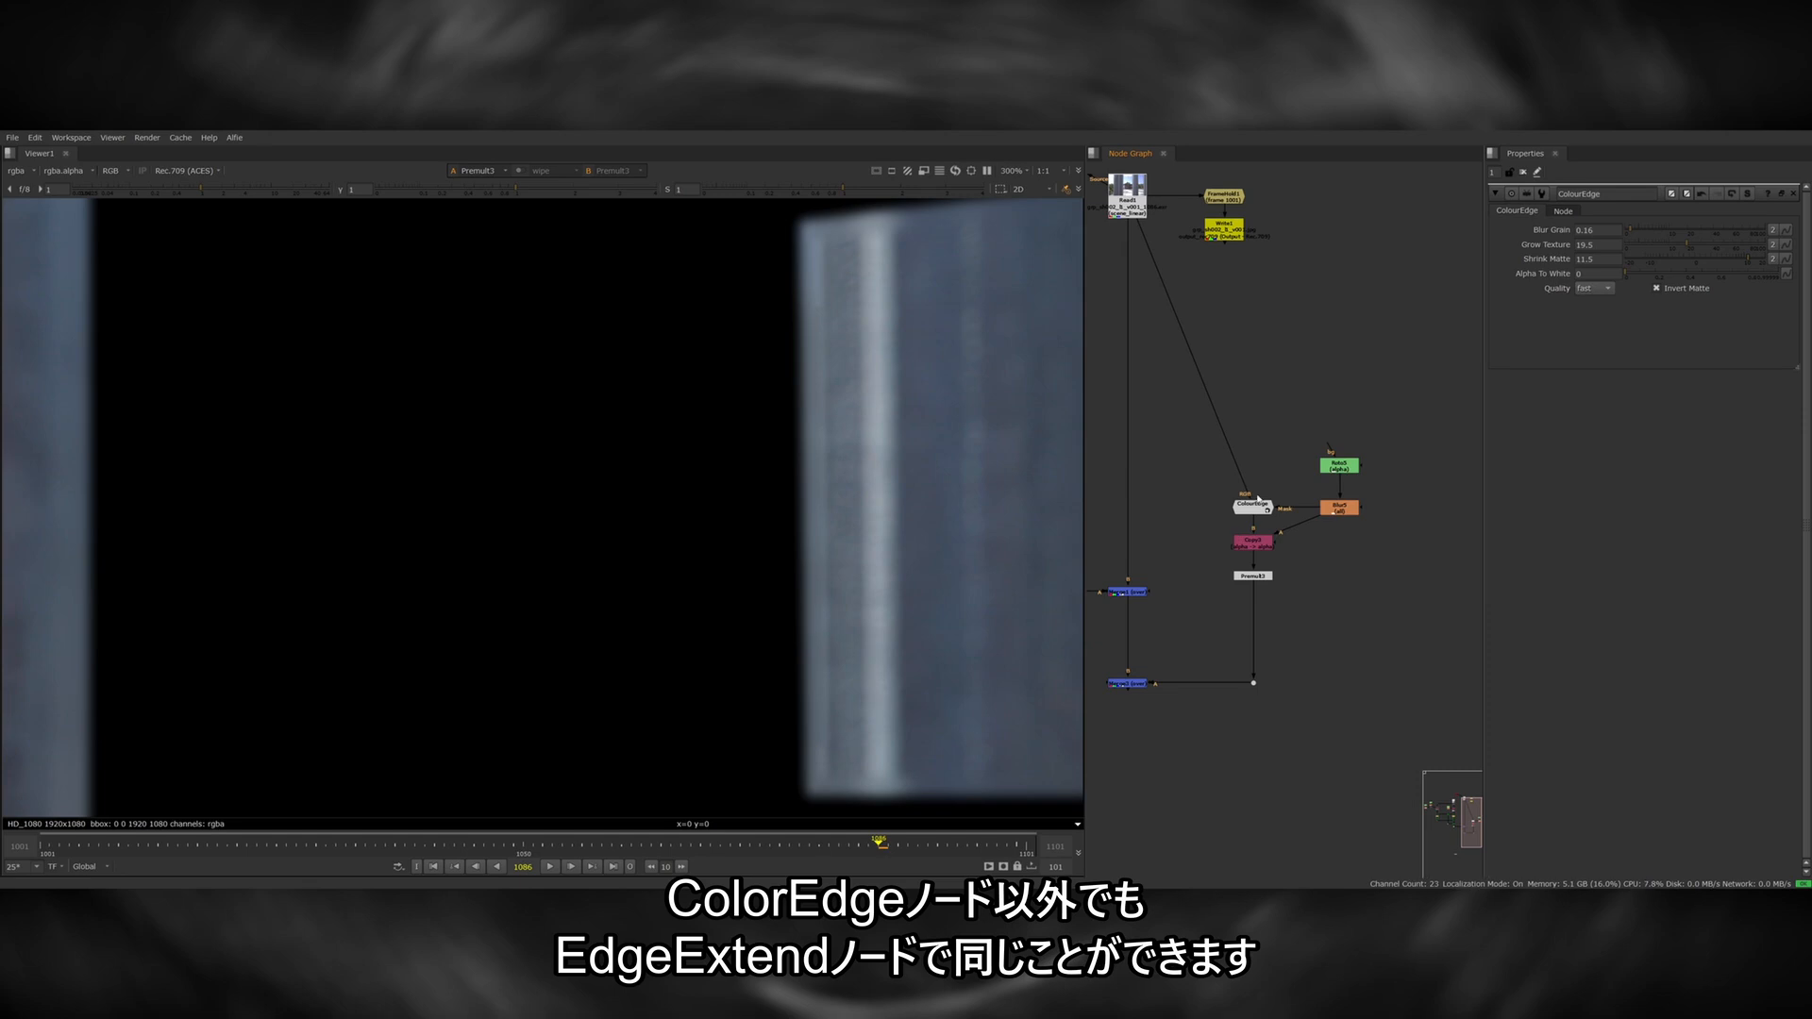
key(Tab)
text(EdgeExtend)
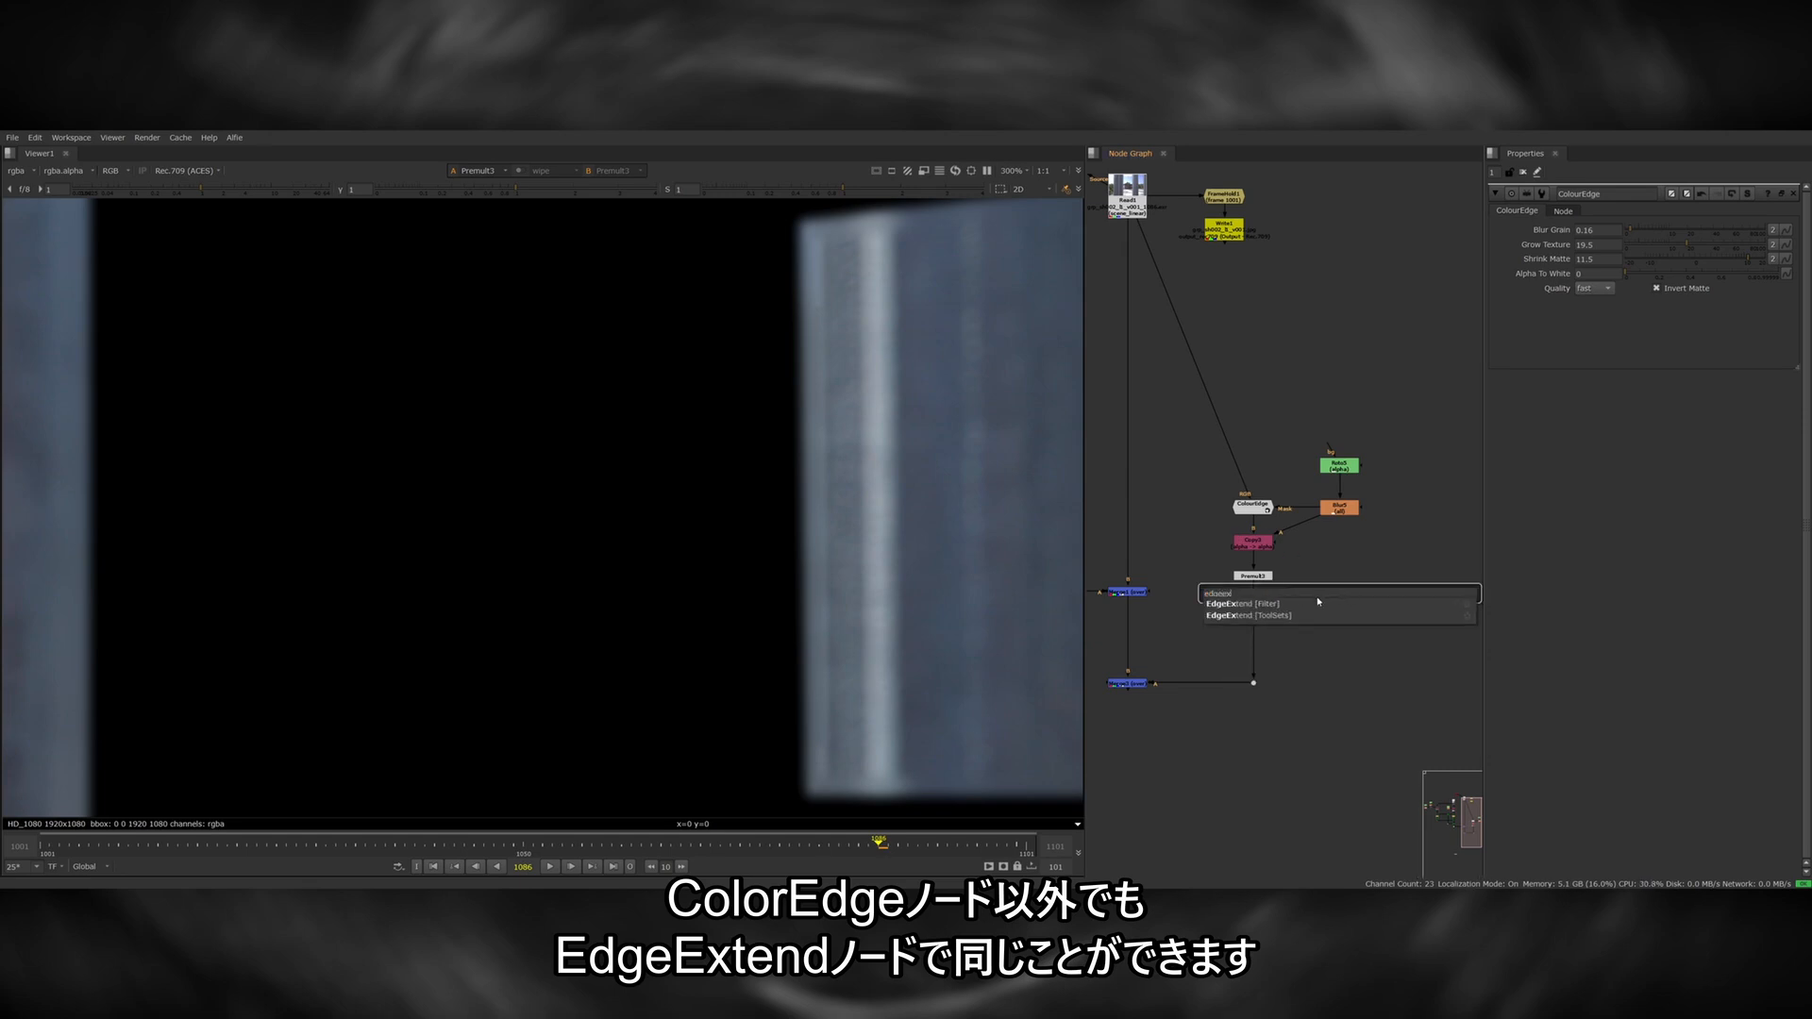
key(Return)
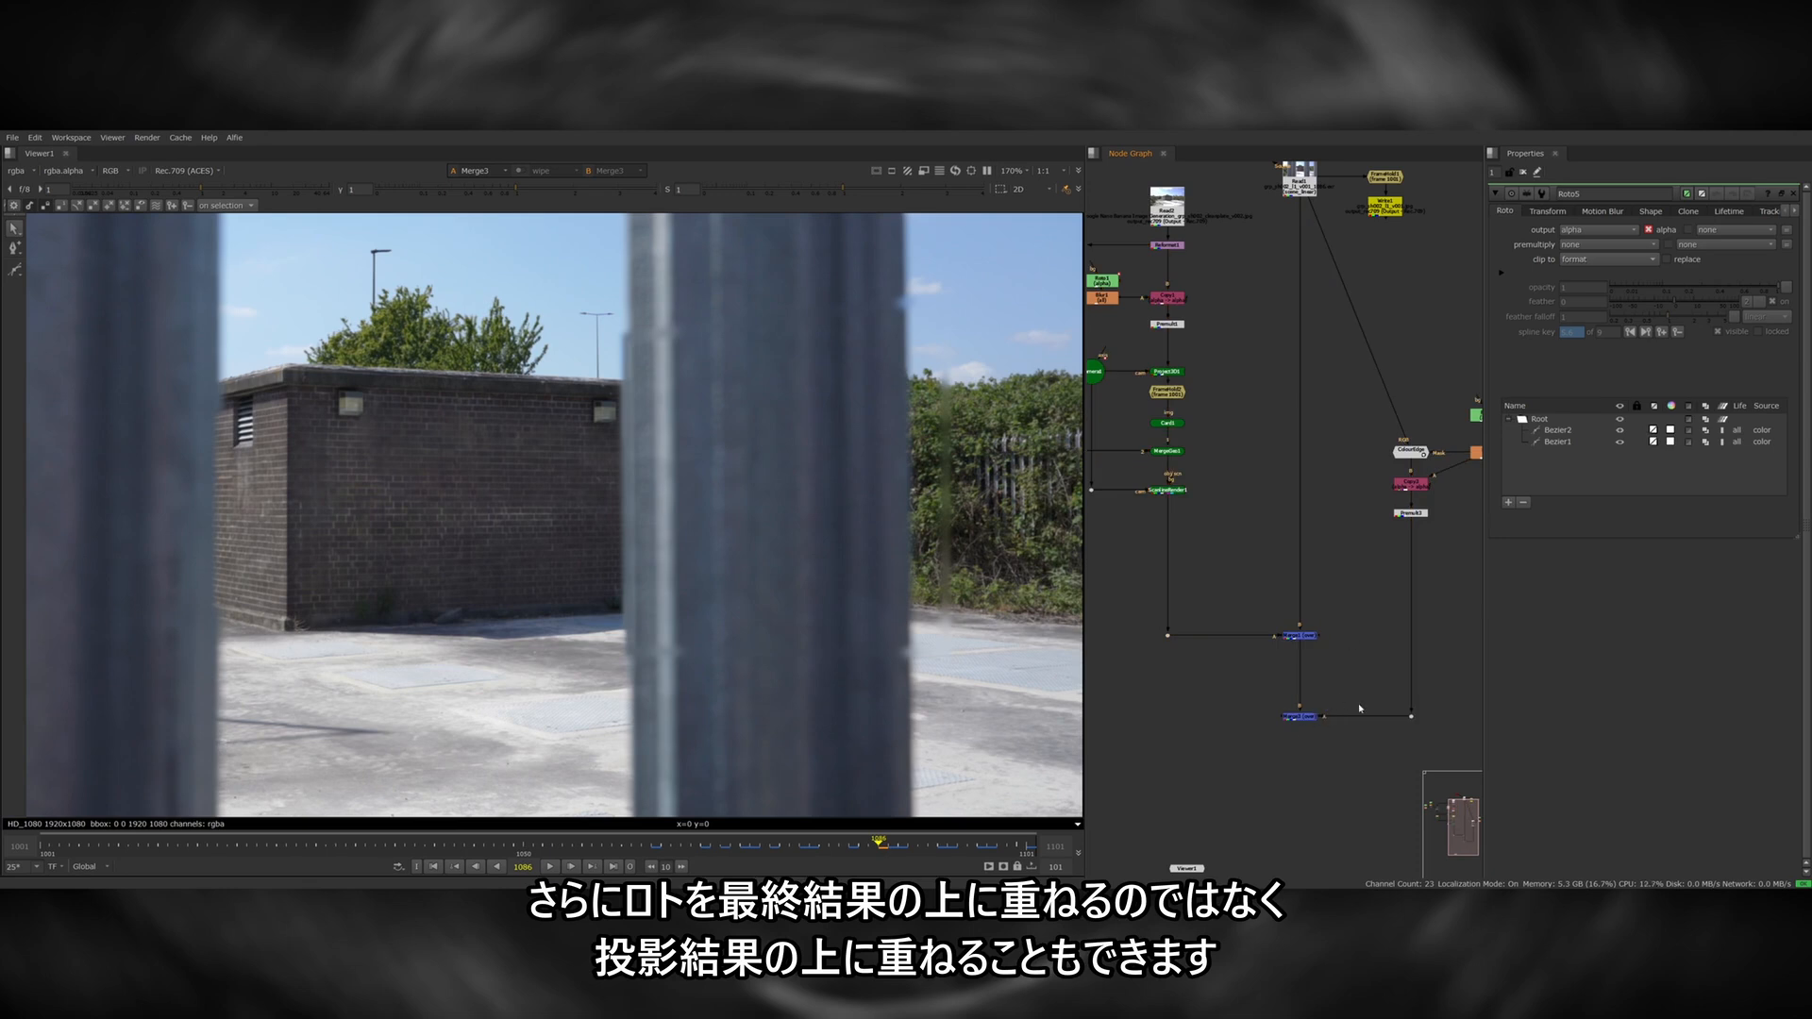
Move the metal bar Merge to directly below the ScanlineRender and connect the premultiplied bar branch to it.
middle_drag(1360, 709, 1306, 714)
drag(1253, 729, 1279, 726)
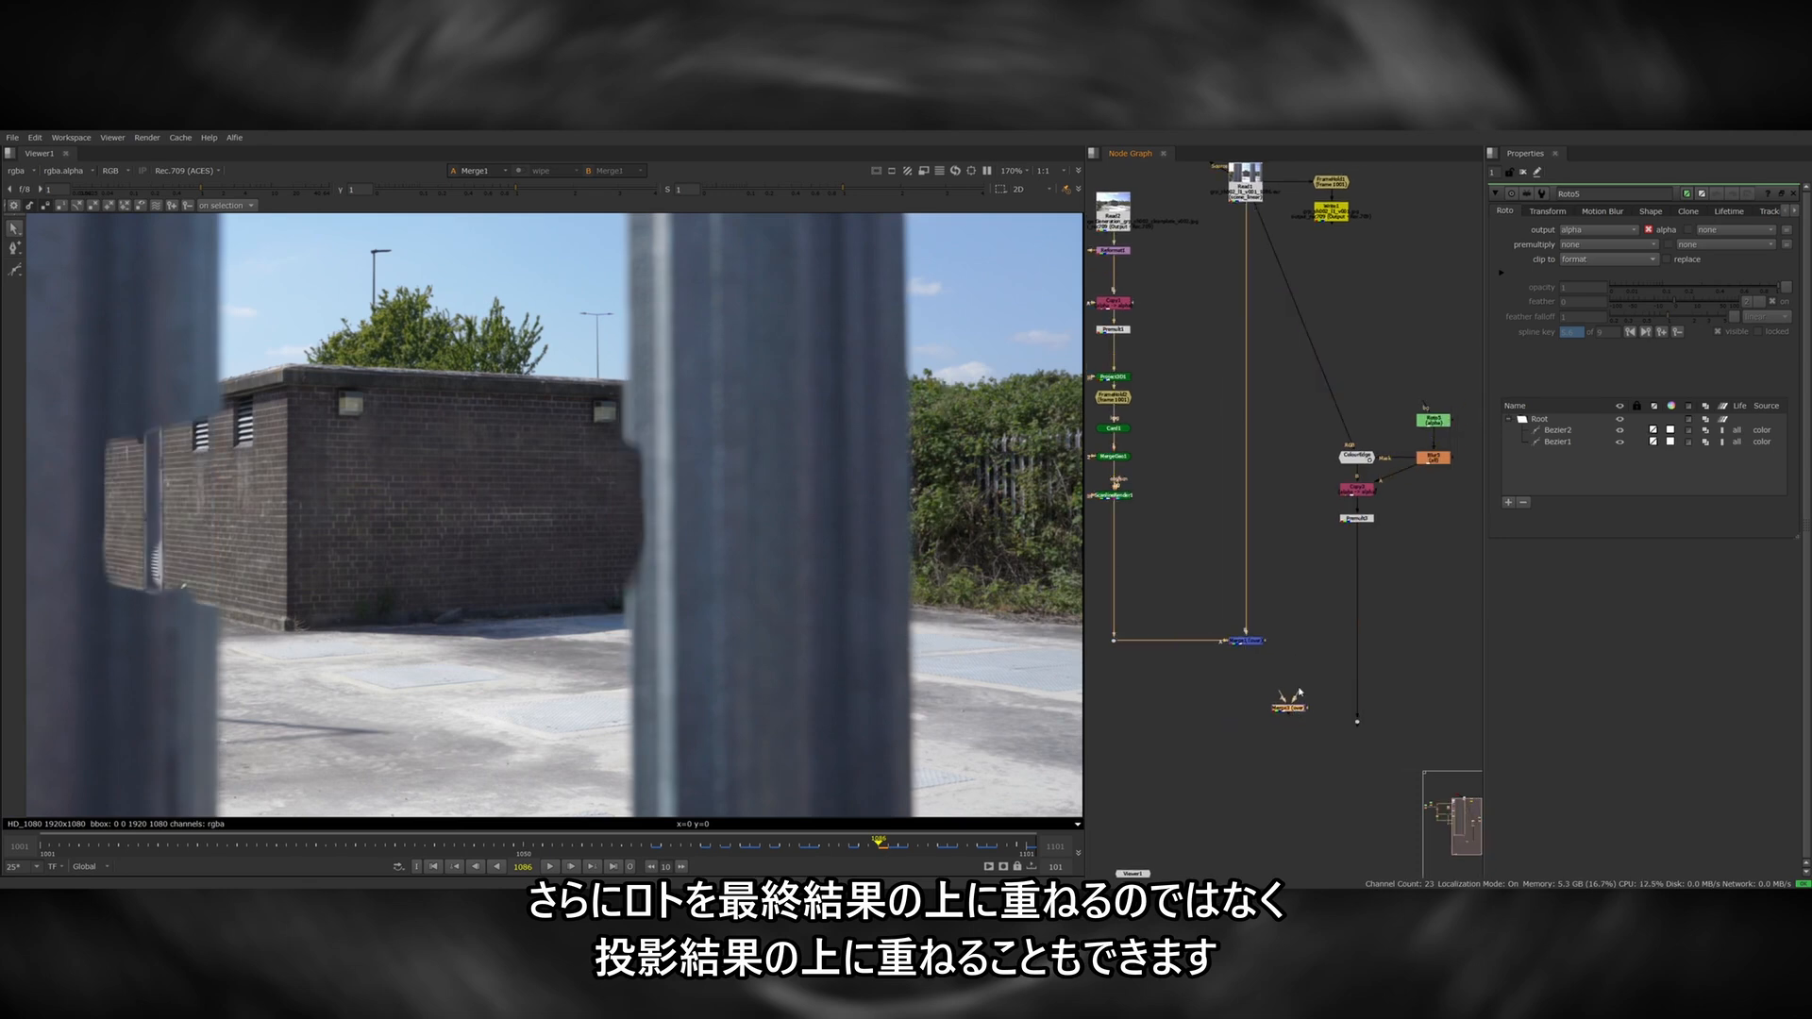
key(1)
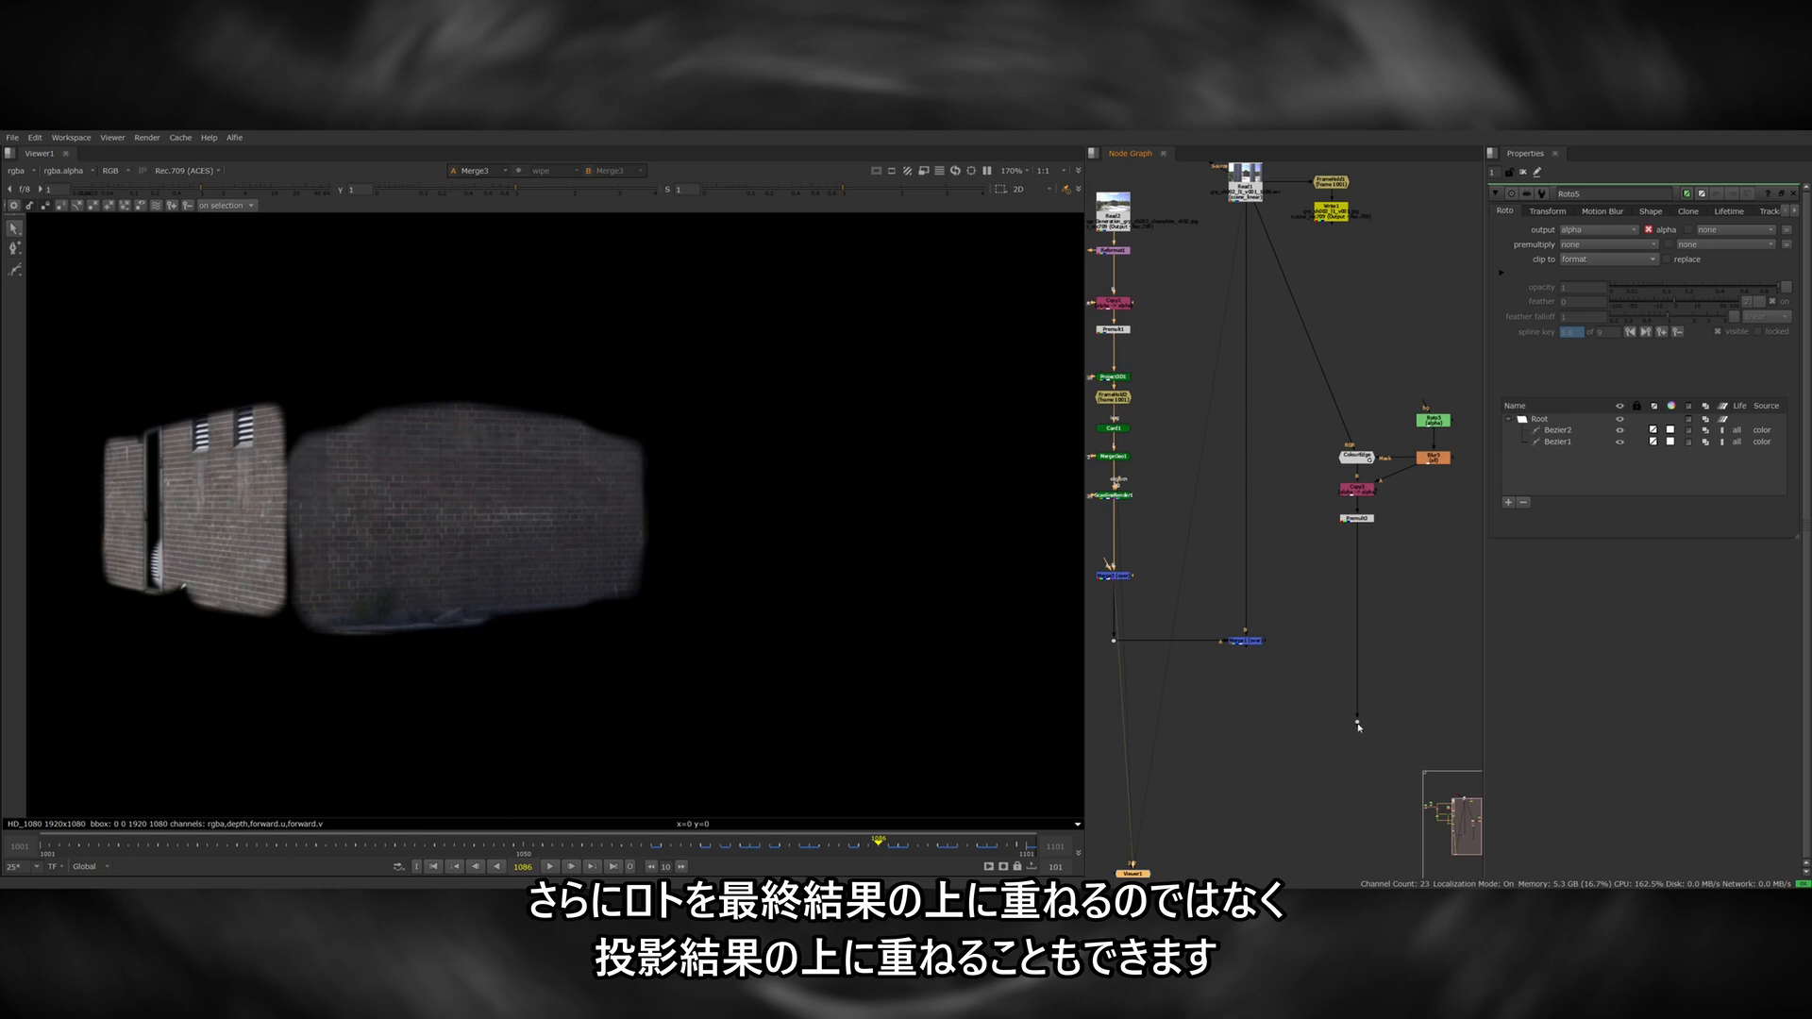
drag(1359, 726, 1129, 575)
Set the metal bar Merge operation to atop so it only affects the projected wall area.
double_click(1113, 575)
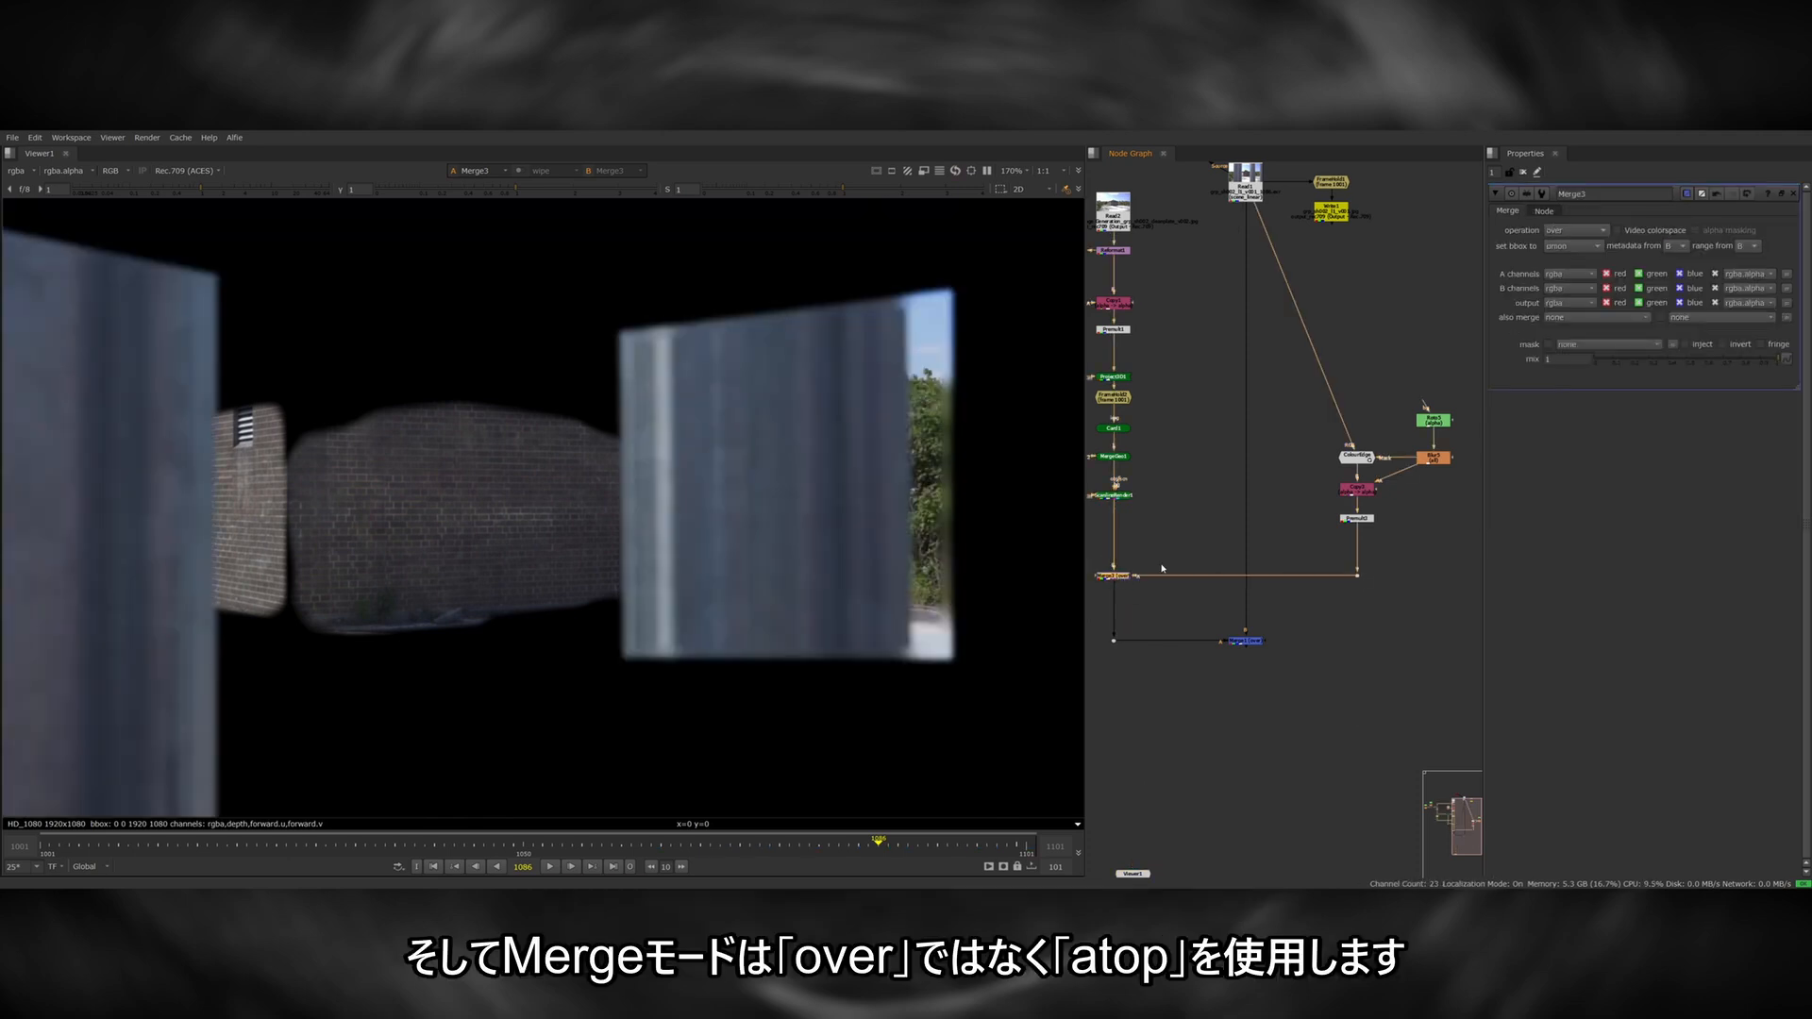
click(1604, 230)
click(1571, 139)
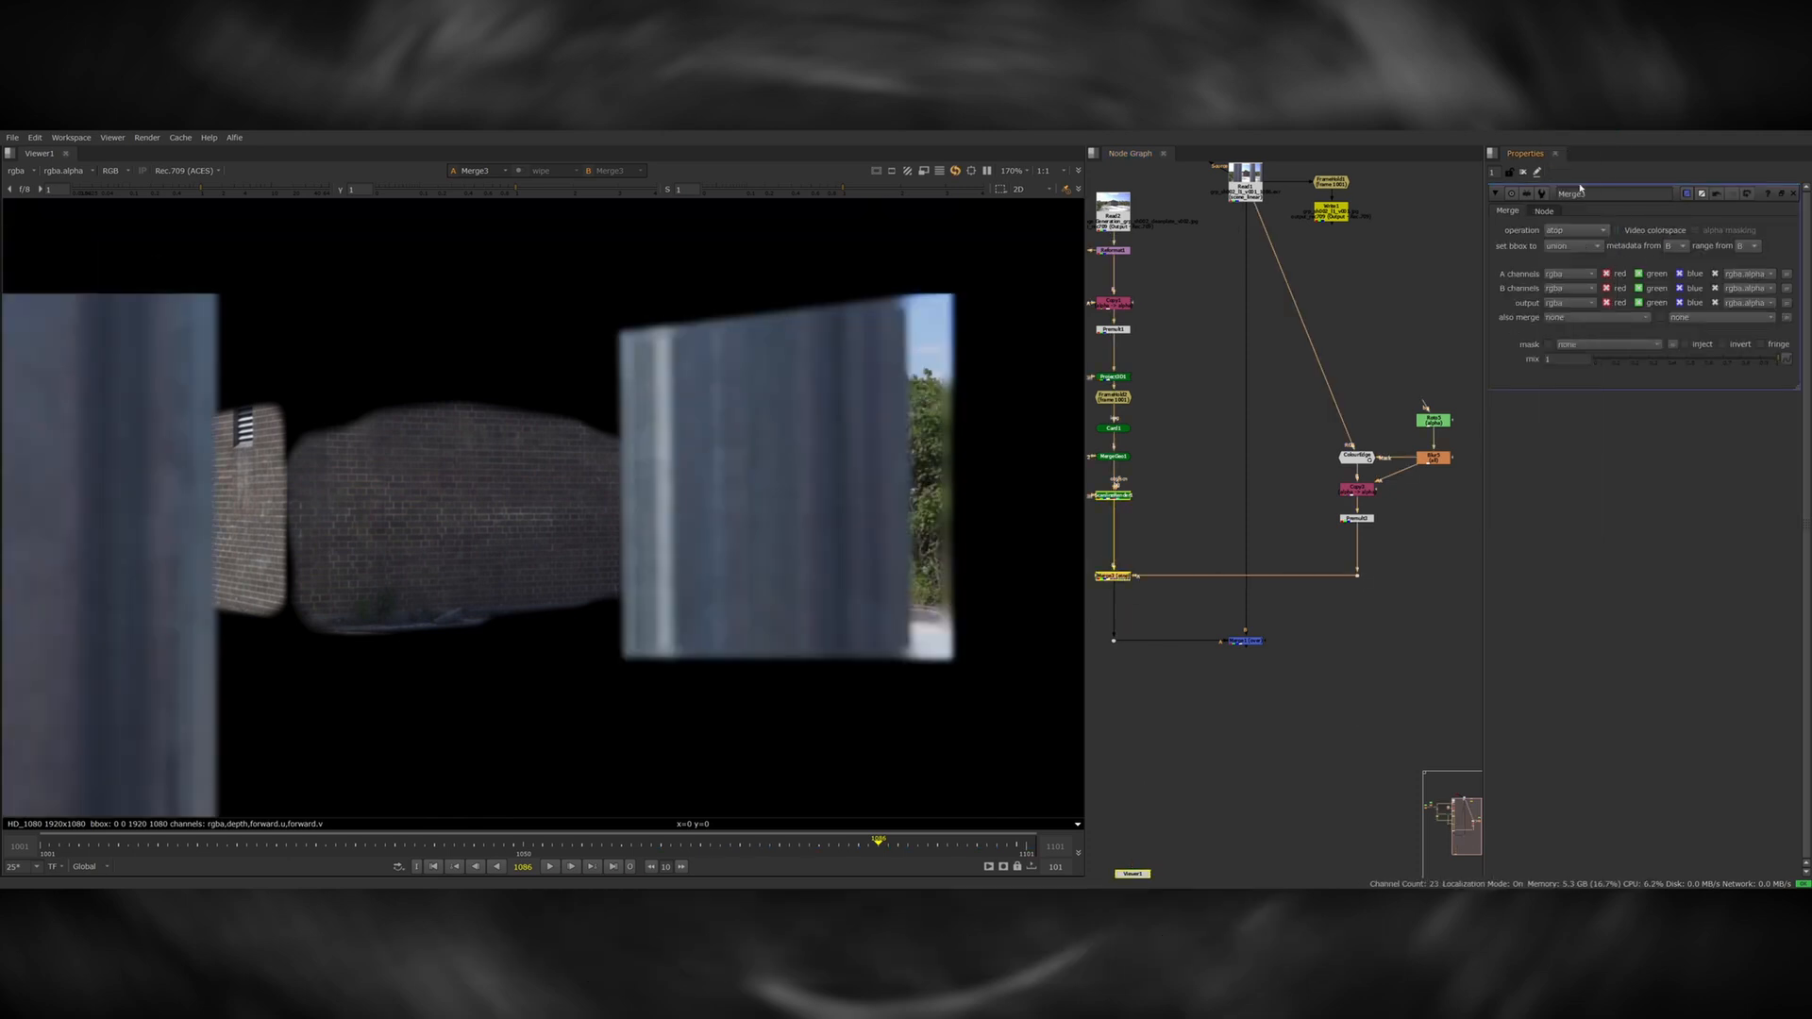
drag(1358, 574, 1360, 582)
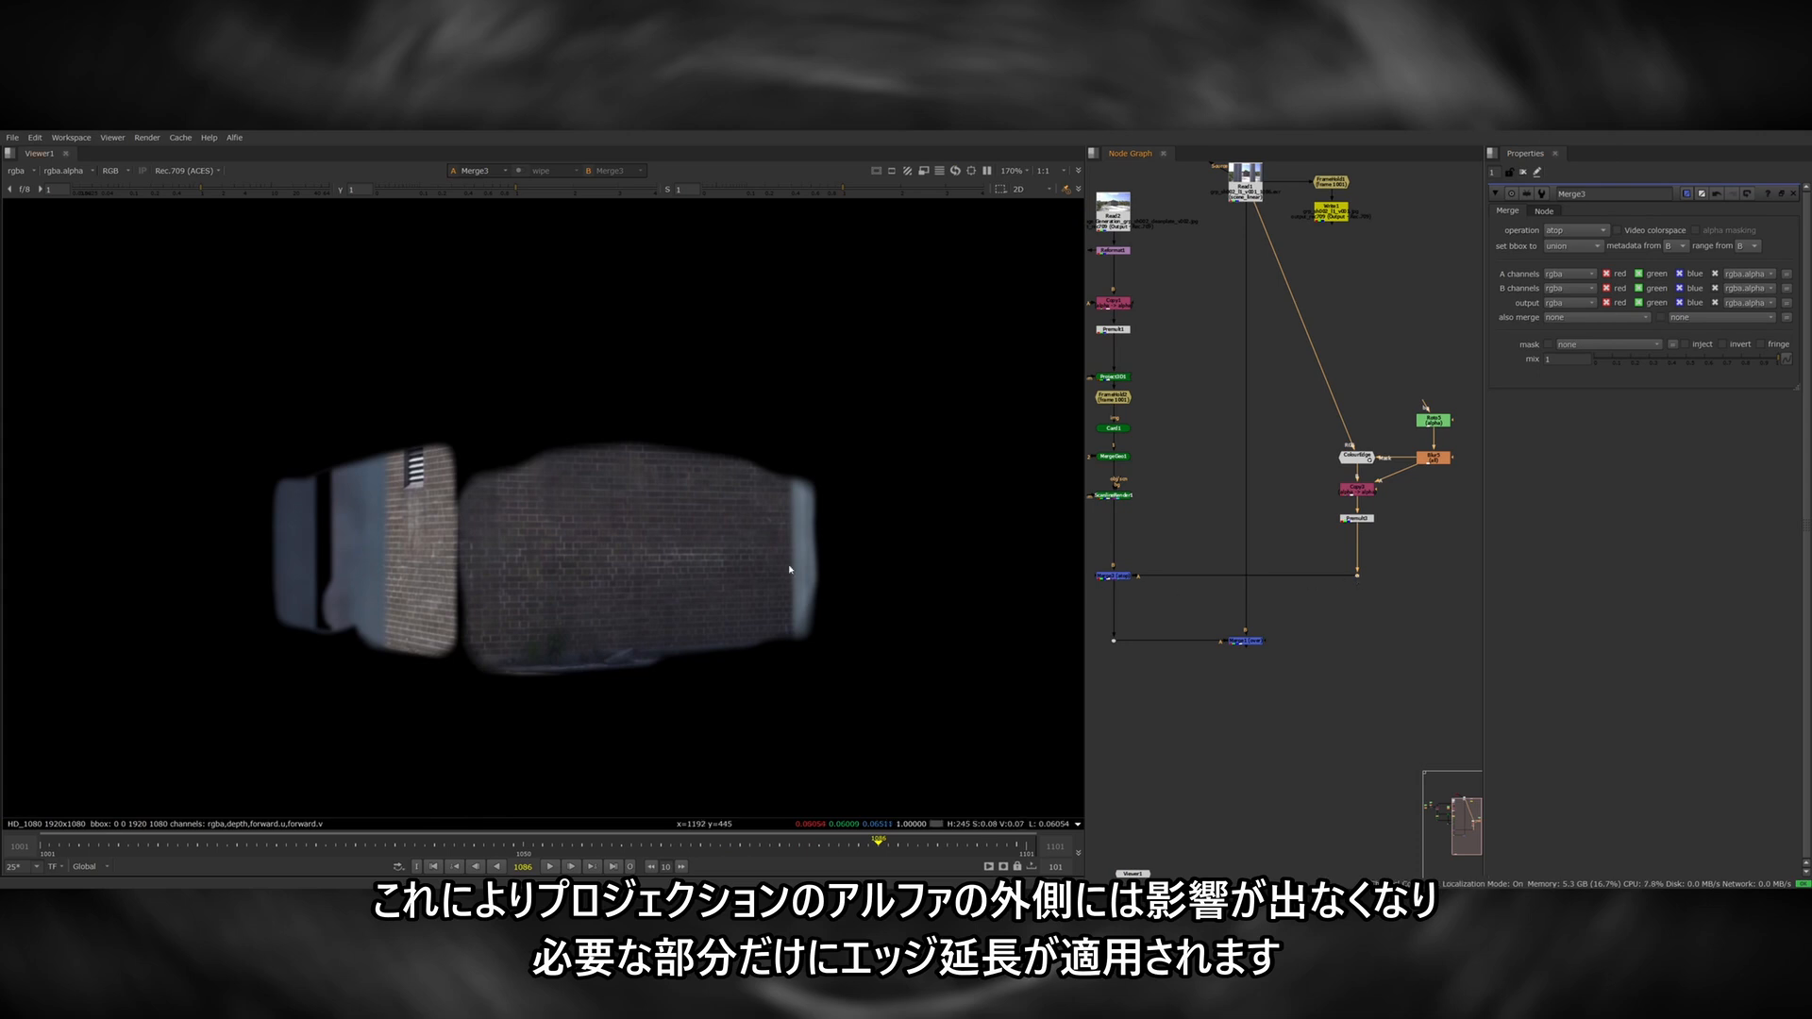
Compare the ScanlineRender output with the atop merge, toggling the merge to examine the bar edges over the walls.
click(1122, 498)
key(1)
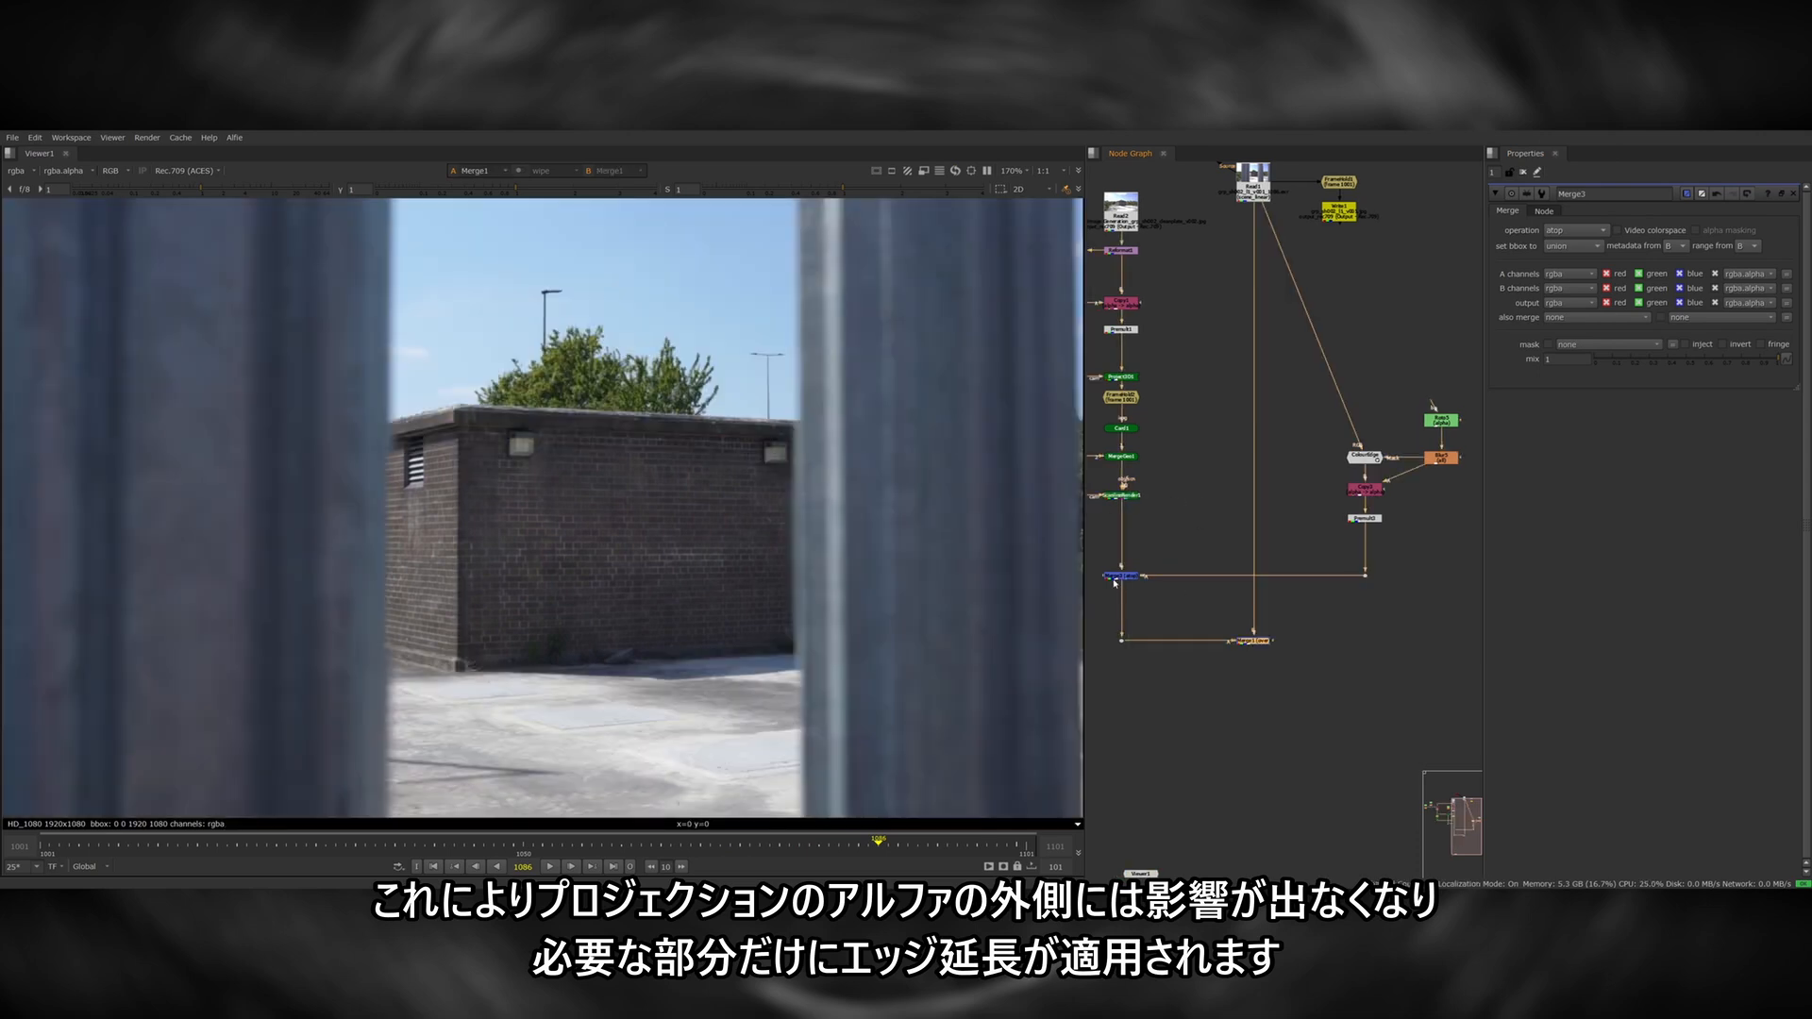
click(1120, 577)
key(d)
key(d)
middle_drag(895, 541, 775, 551)
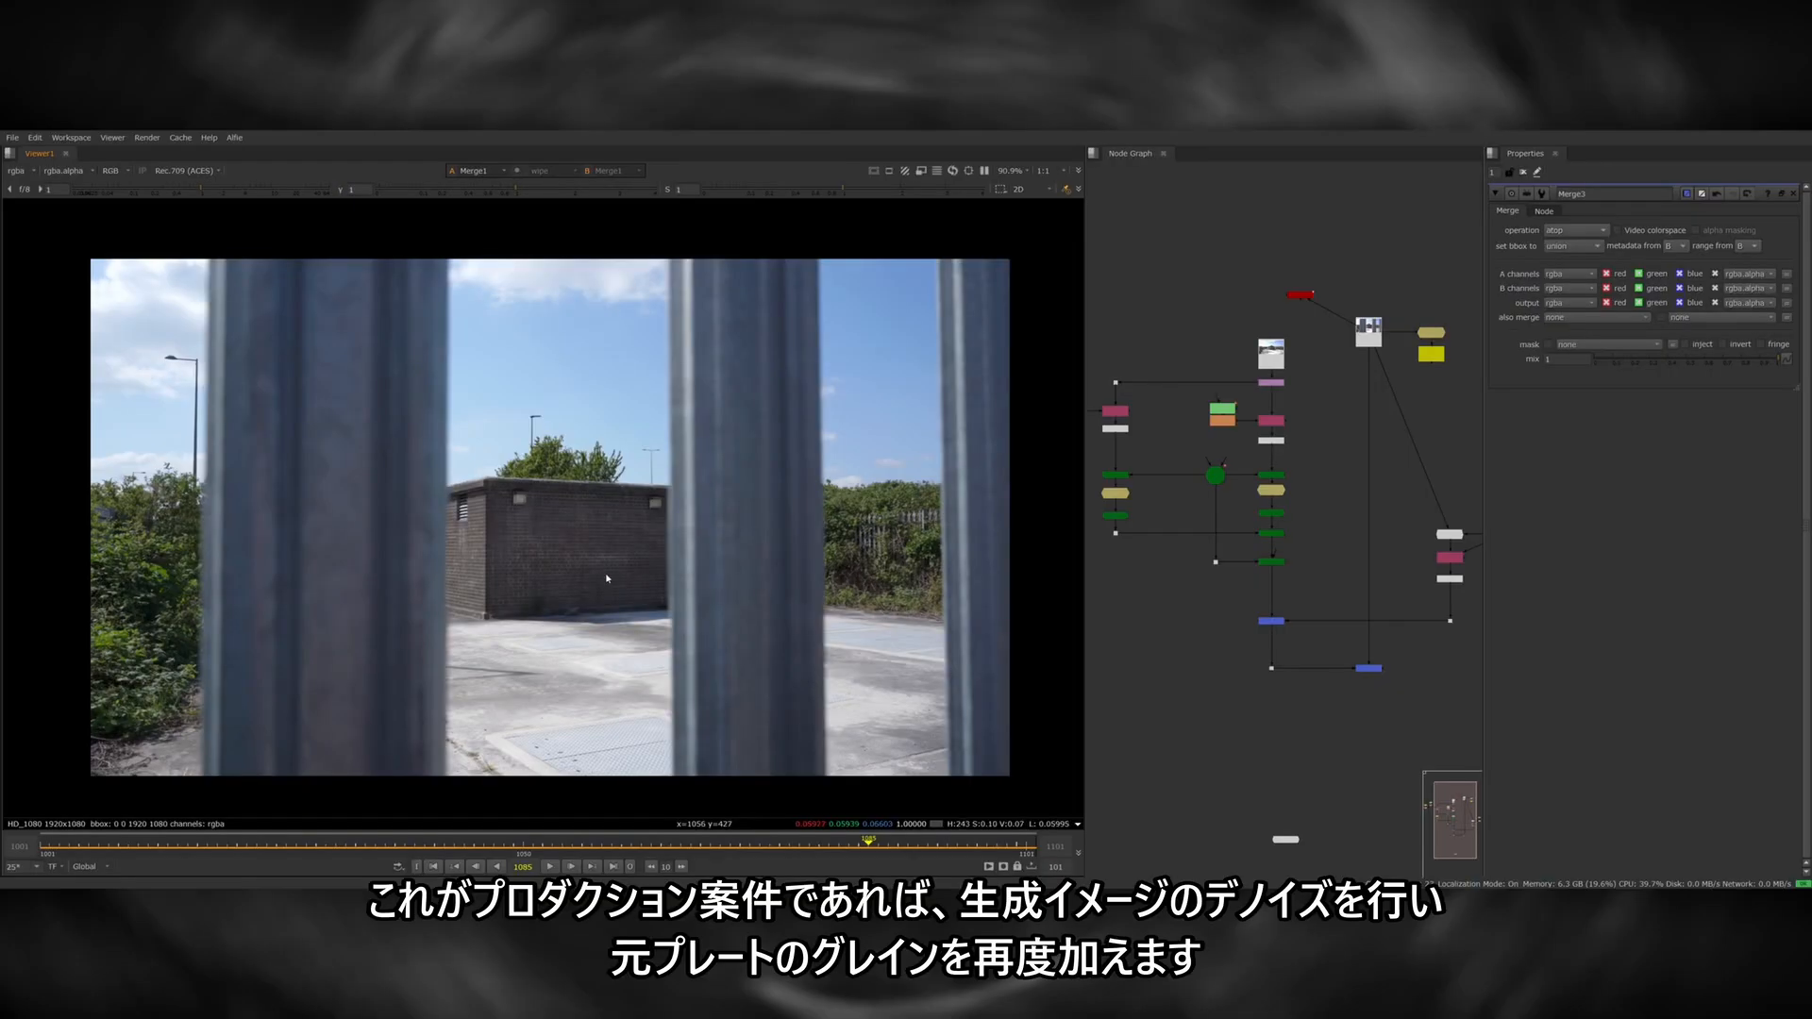
Scrub the final composite and zoom in to examine the generated brick texture on the building walls.
mouse_move(868, 836)
mouse_down()
mouse_move(764, 834)
mouse_move(881, 823)
mouse_move(884, 841)
mouse_up()
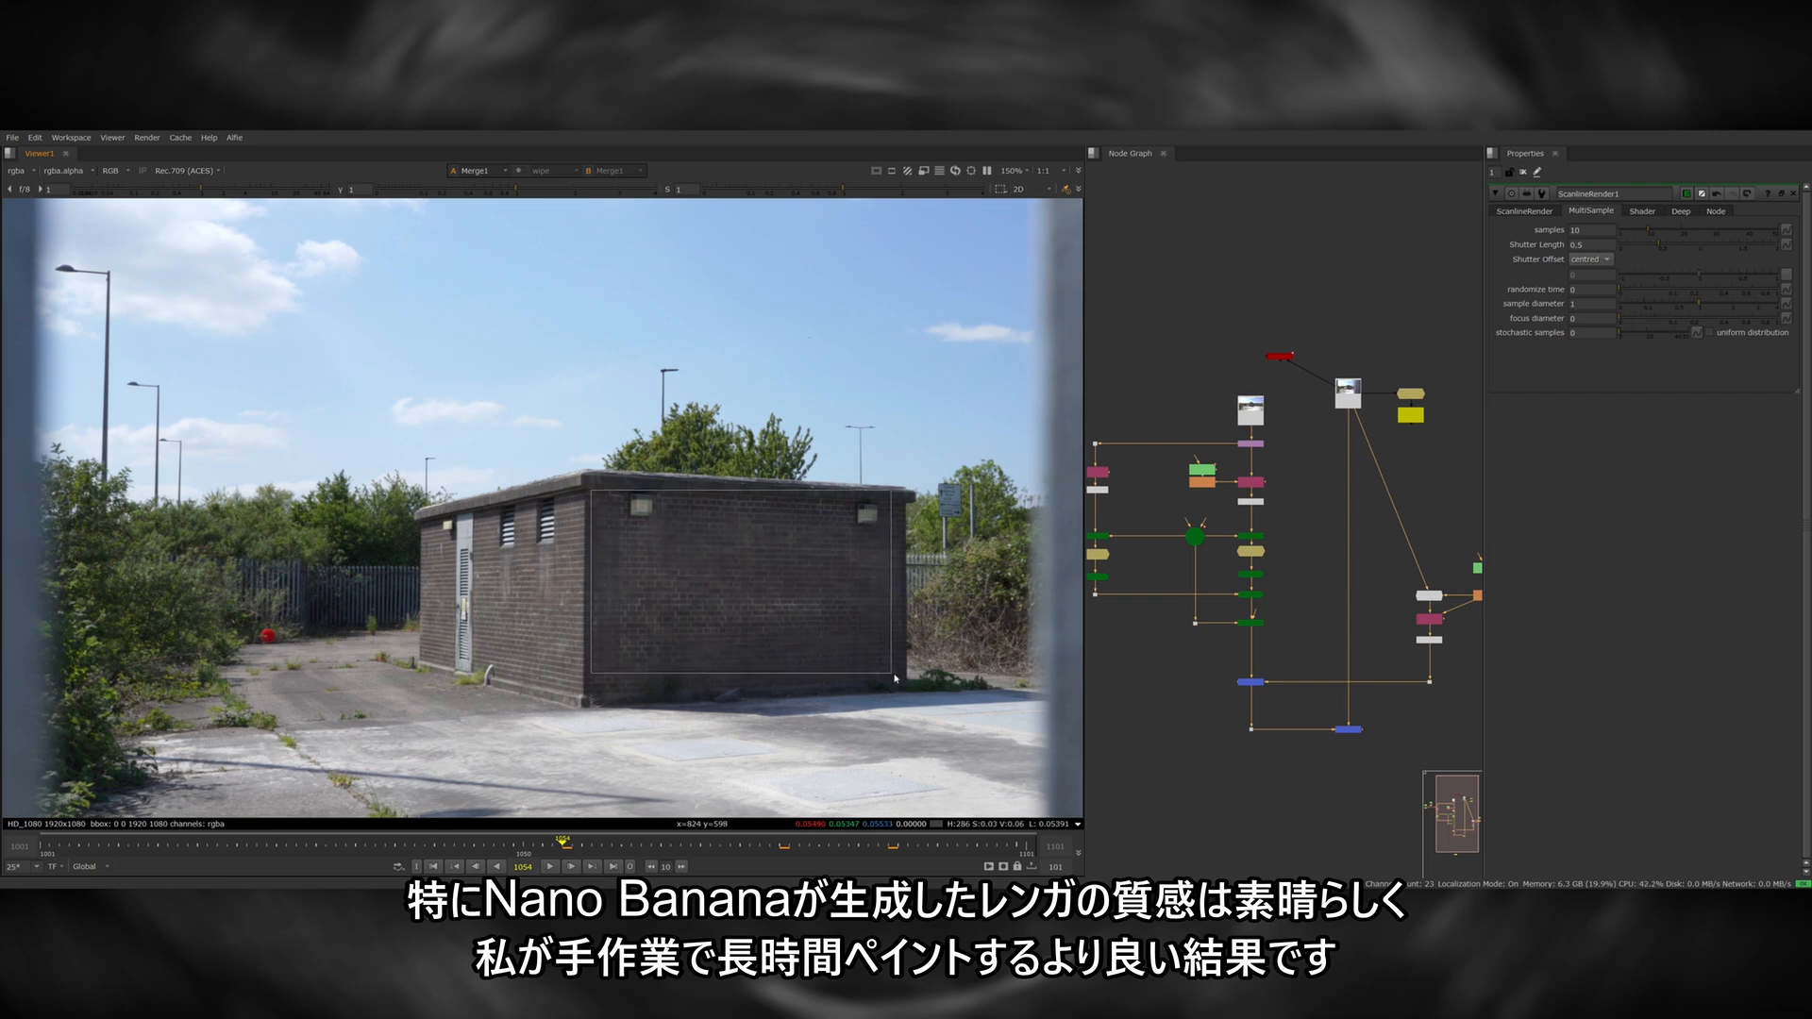
scroll(557, 597, up, 2)
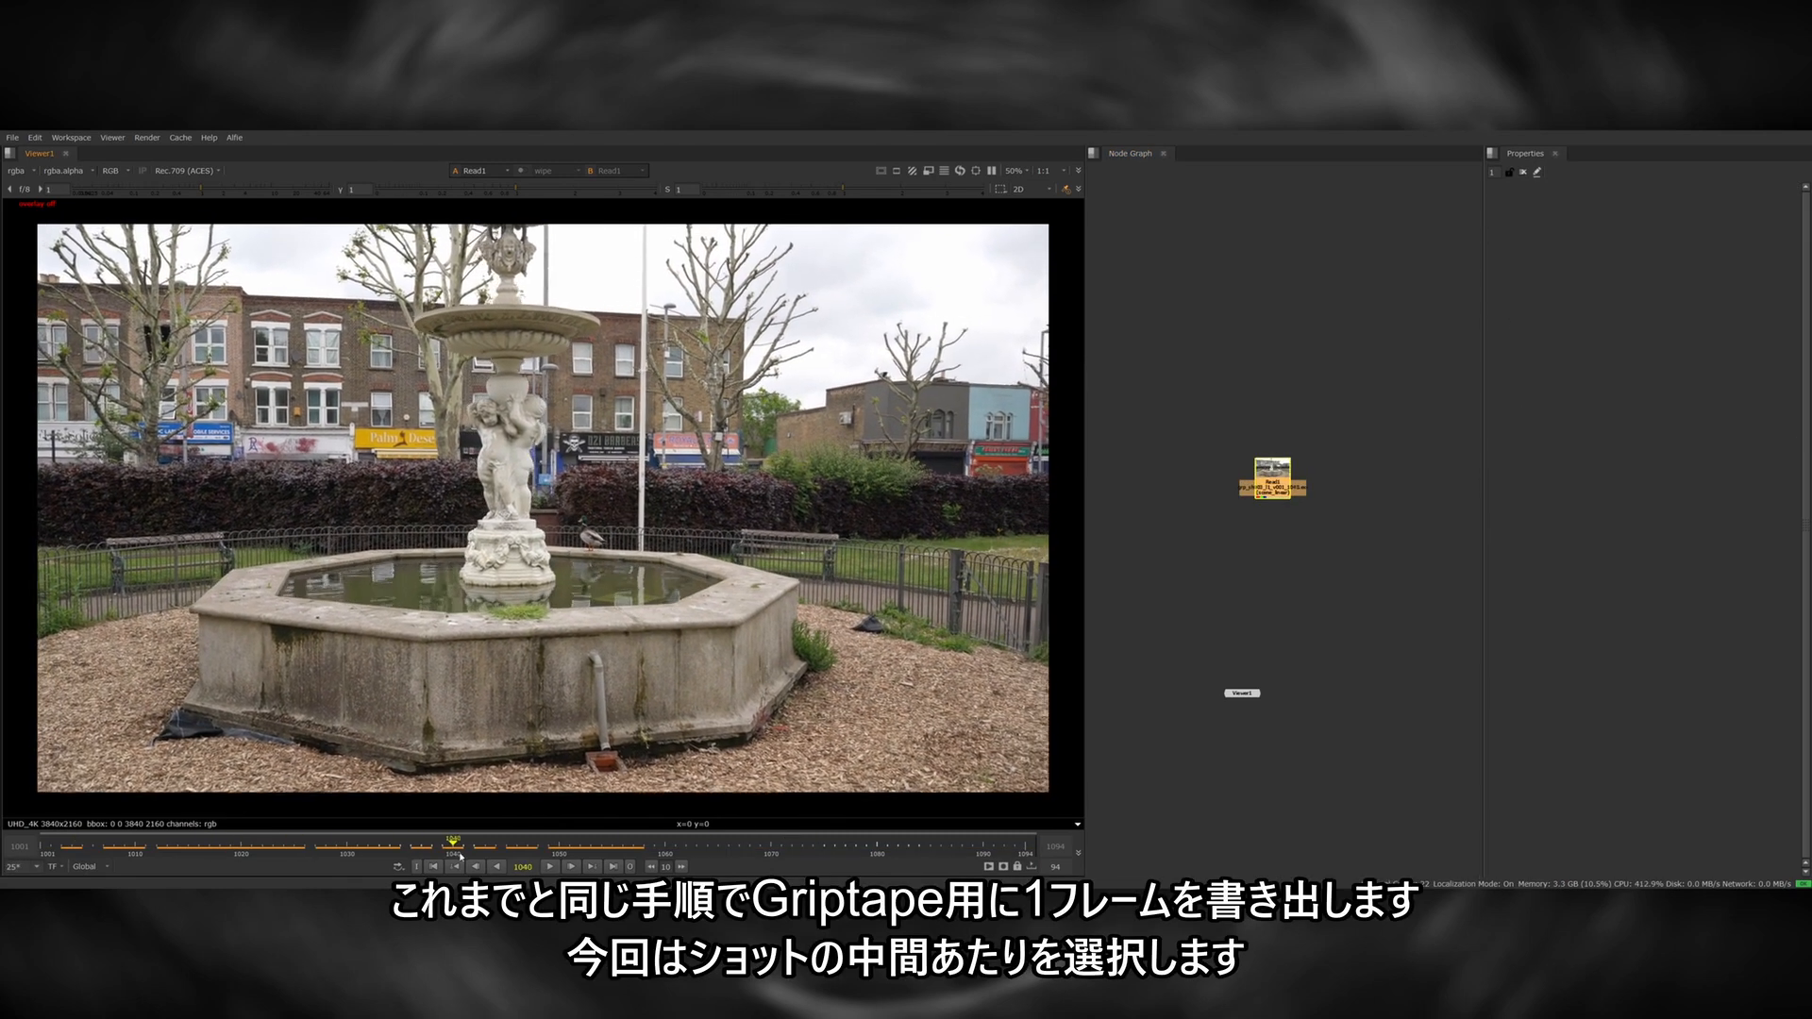
Review the framing and camera movement of the 4K fountain plate across the sh003 frame range.
click(595, 852)
drag(595, 852, 472, 855)
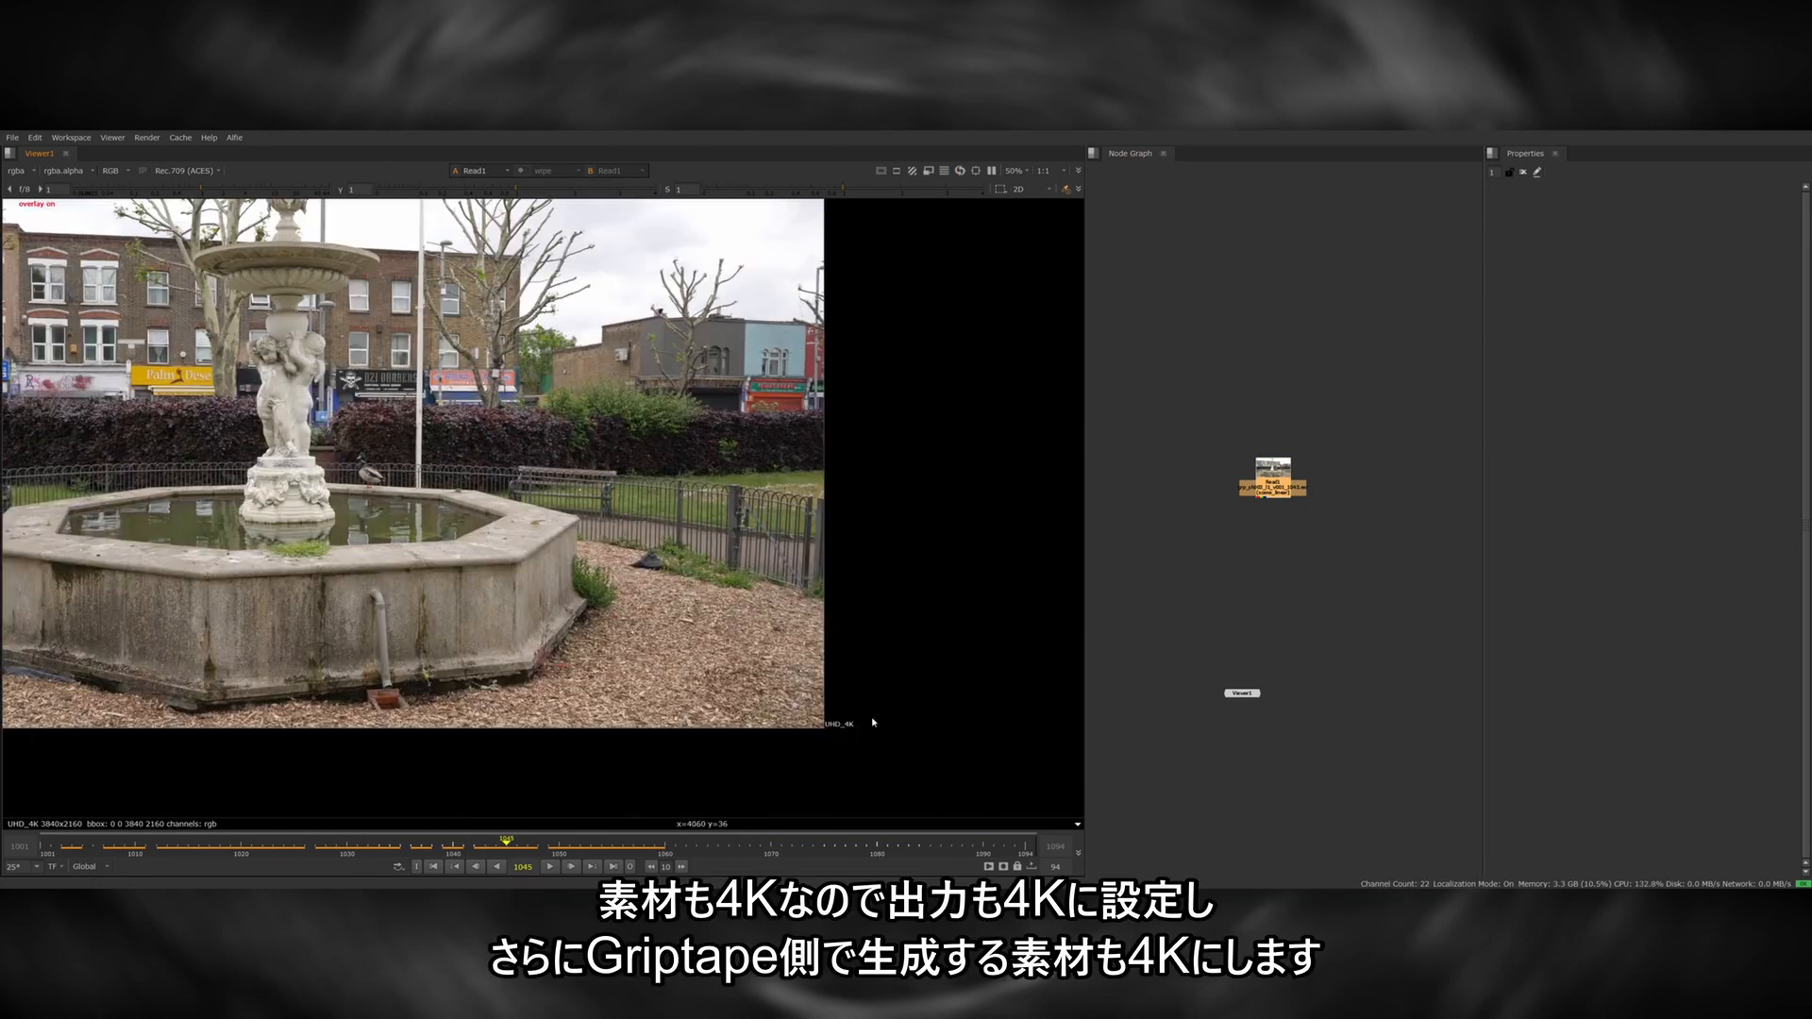
key(f)
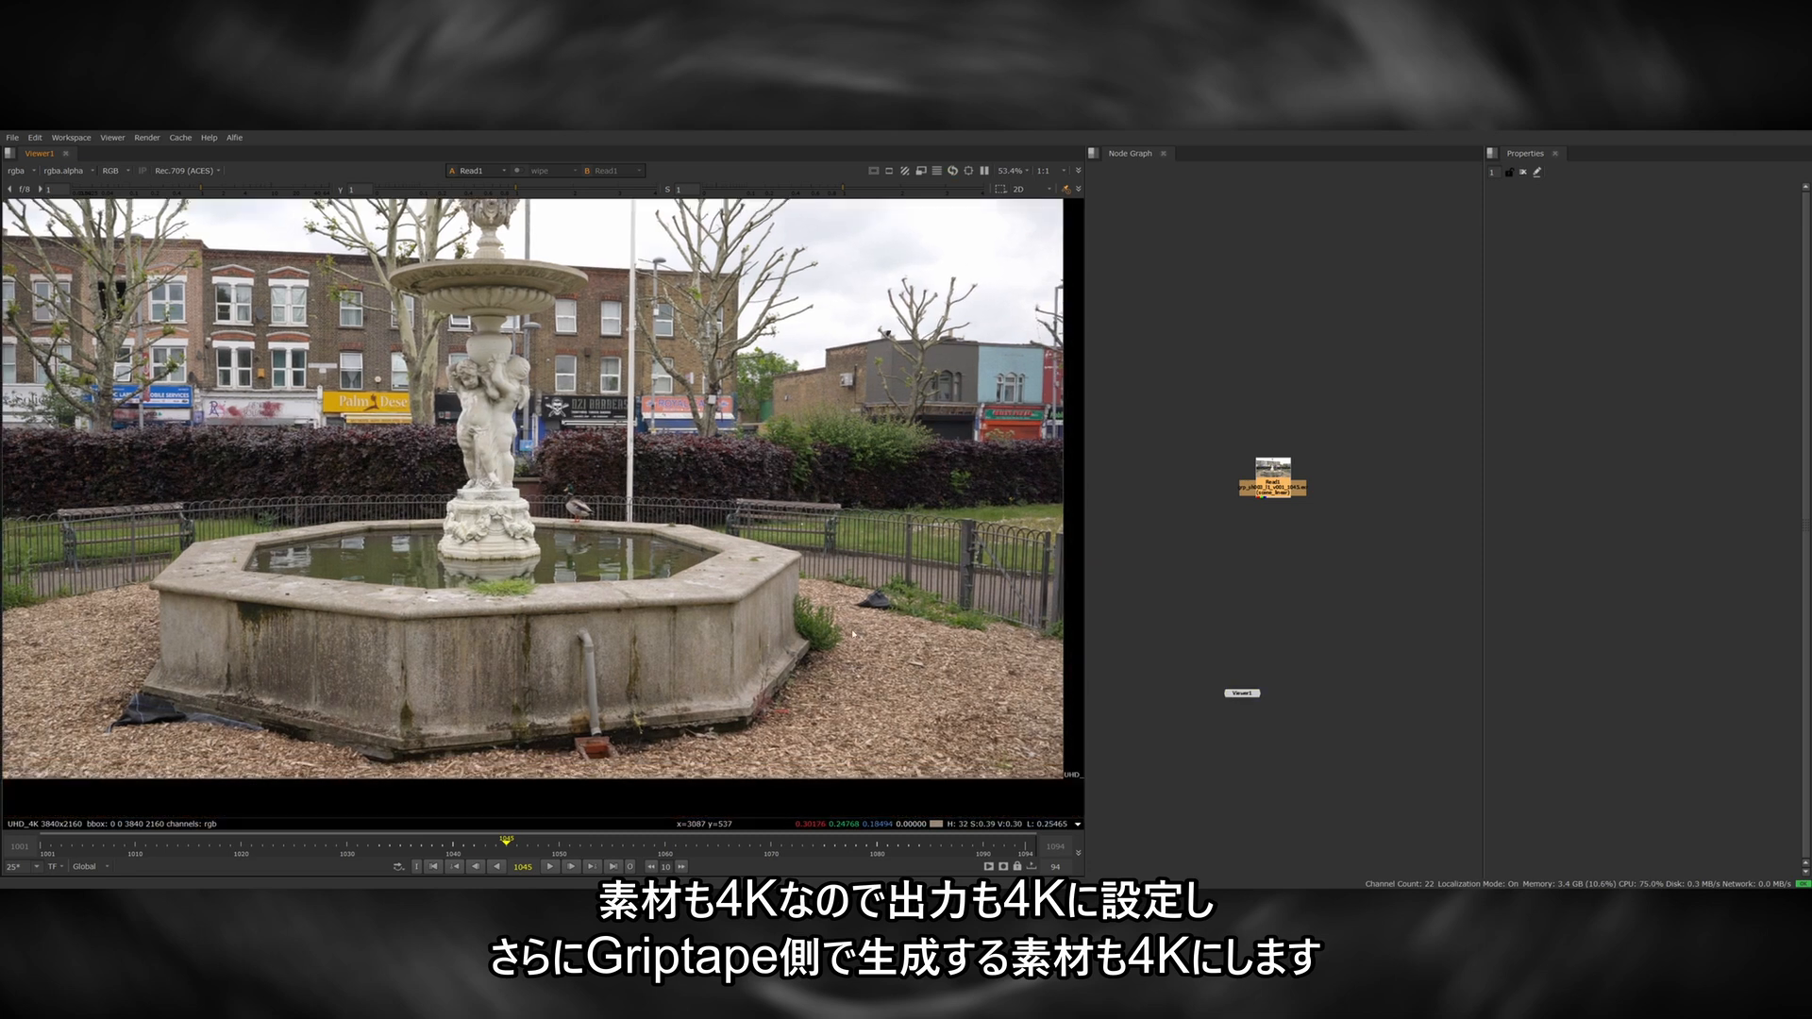
scroll(853, 634, down, 2)
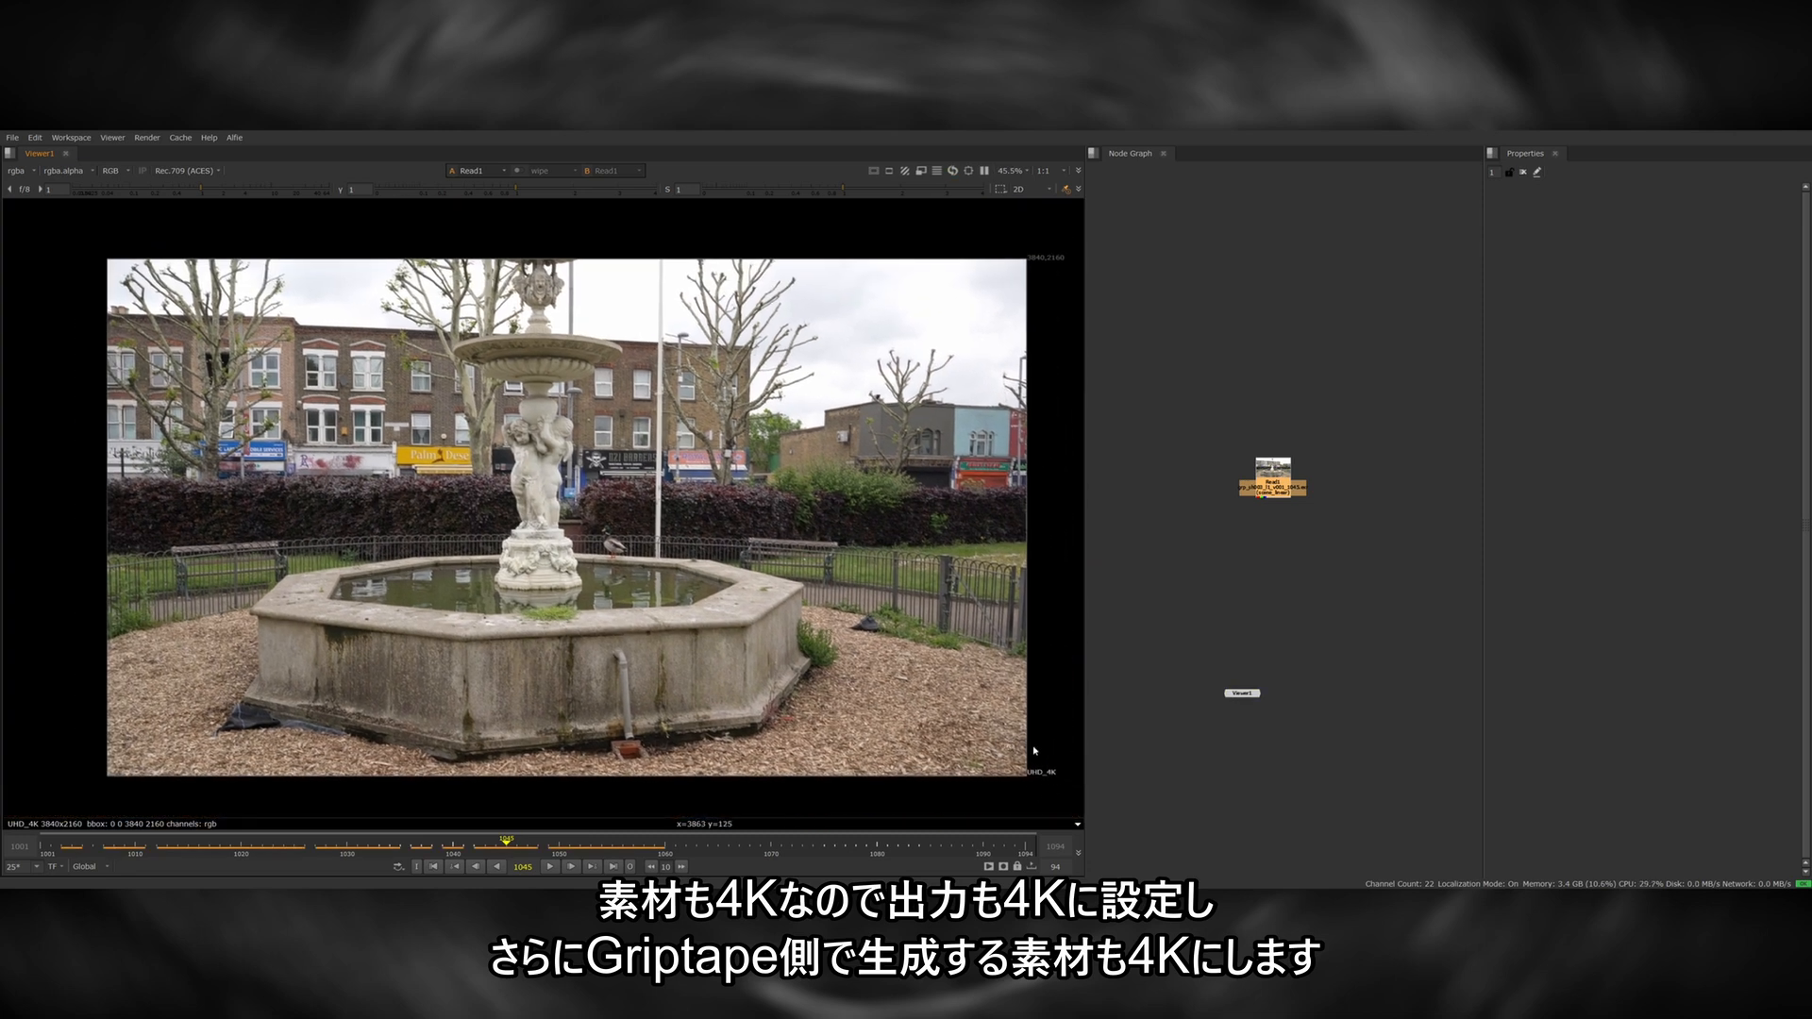
drag(182, 319, 969, 738)
drag(509, 844, 612, 845)
drag(952, 724, 725, 633)
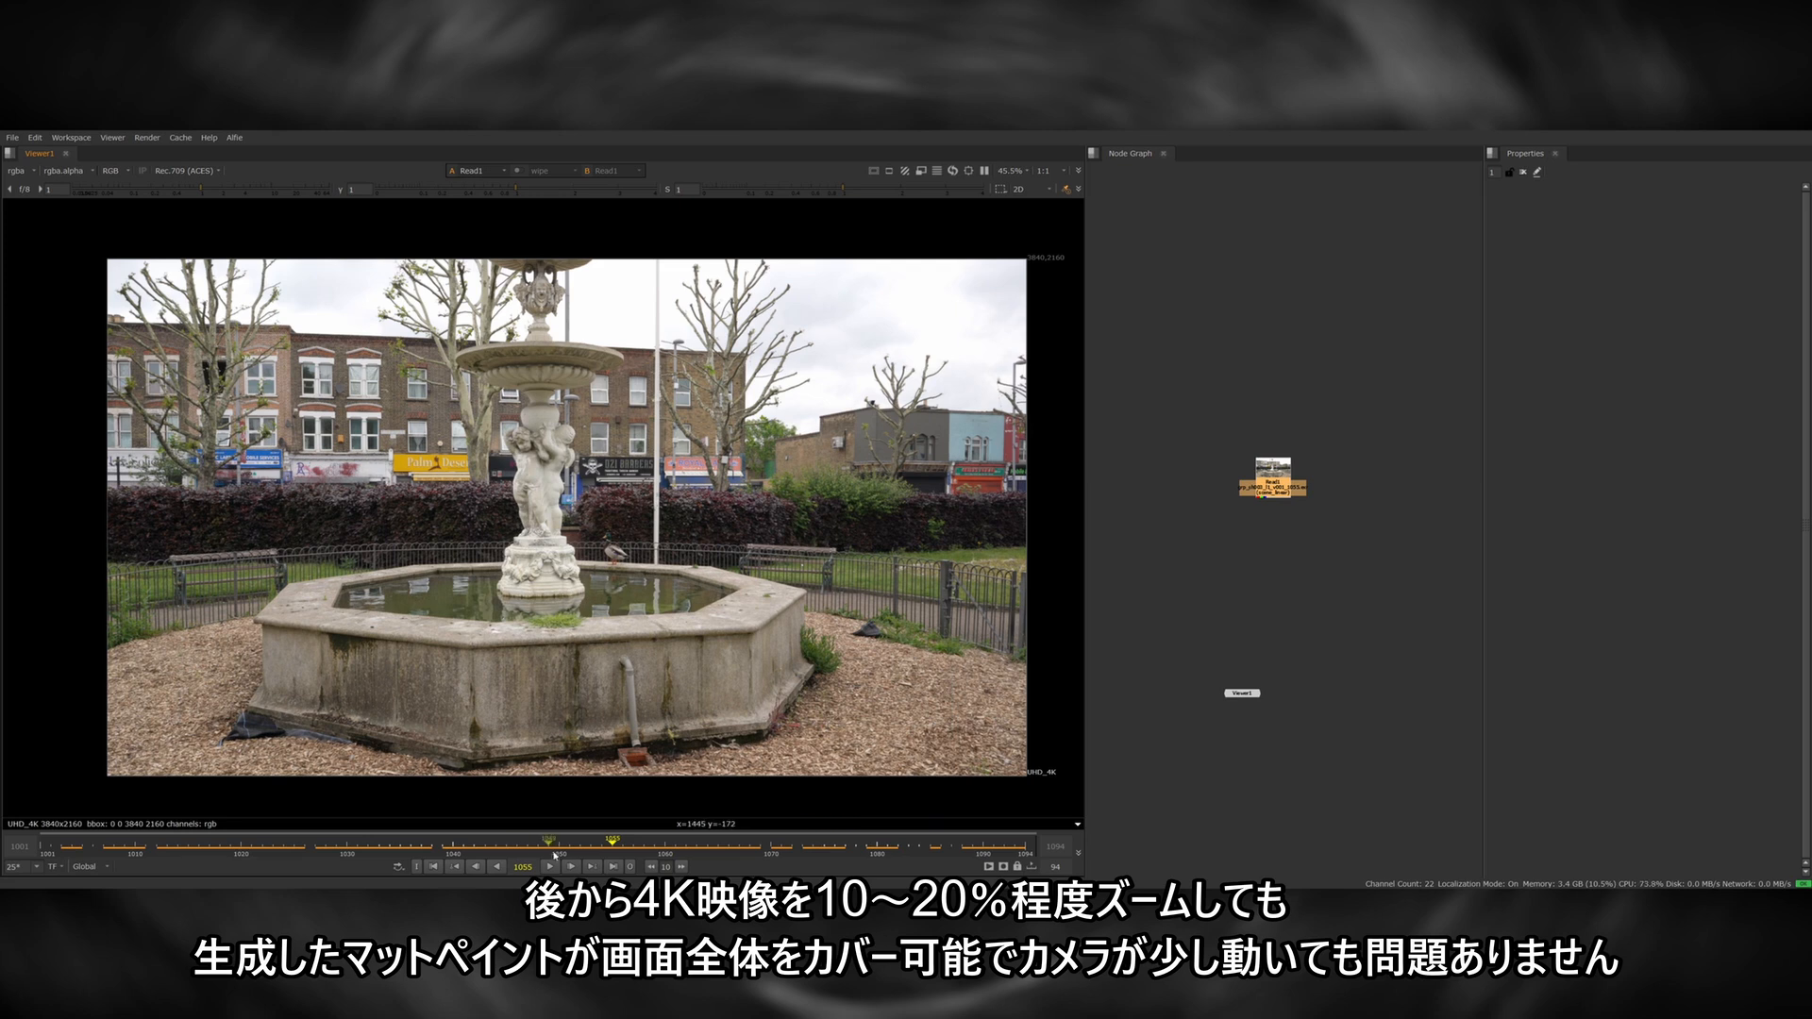
Add a Write node under the fountain plate and render frame 1038 into the sh003 plates folder as grp_sh003_l1_v001.jpg.
click(250, 842)
drag(235, 840, 432, 843)
drag(1355, 417, 1151, 552)
key(Tab)
text(wri)
key(Return)
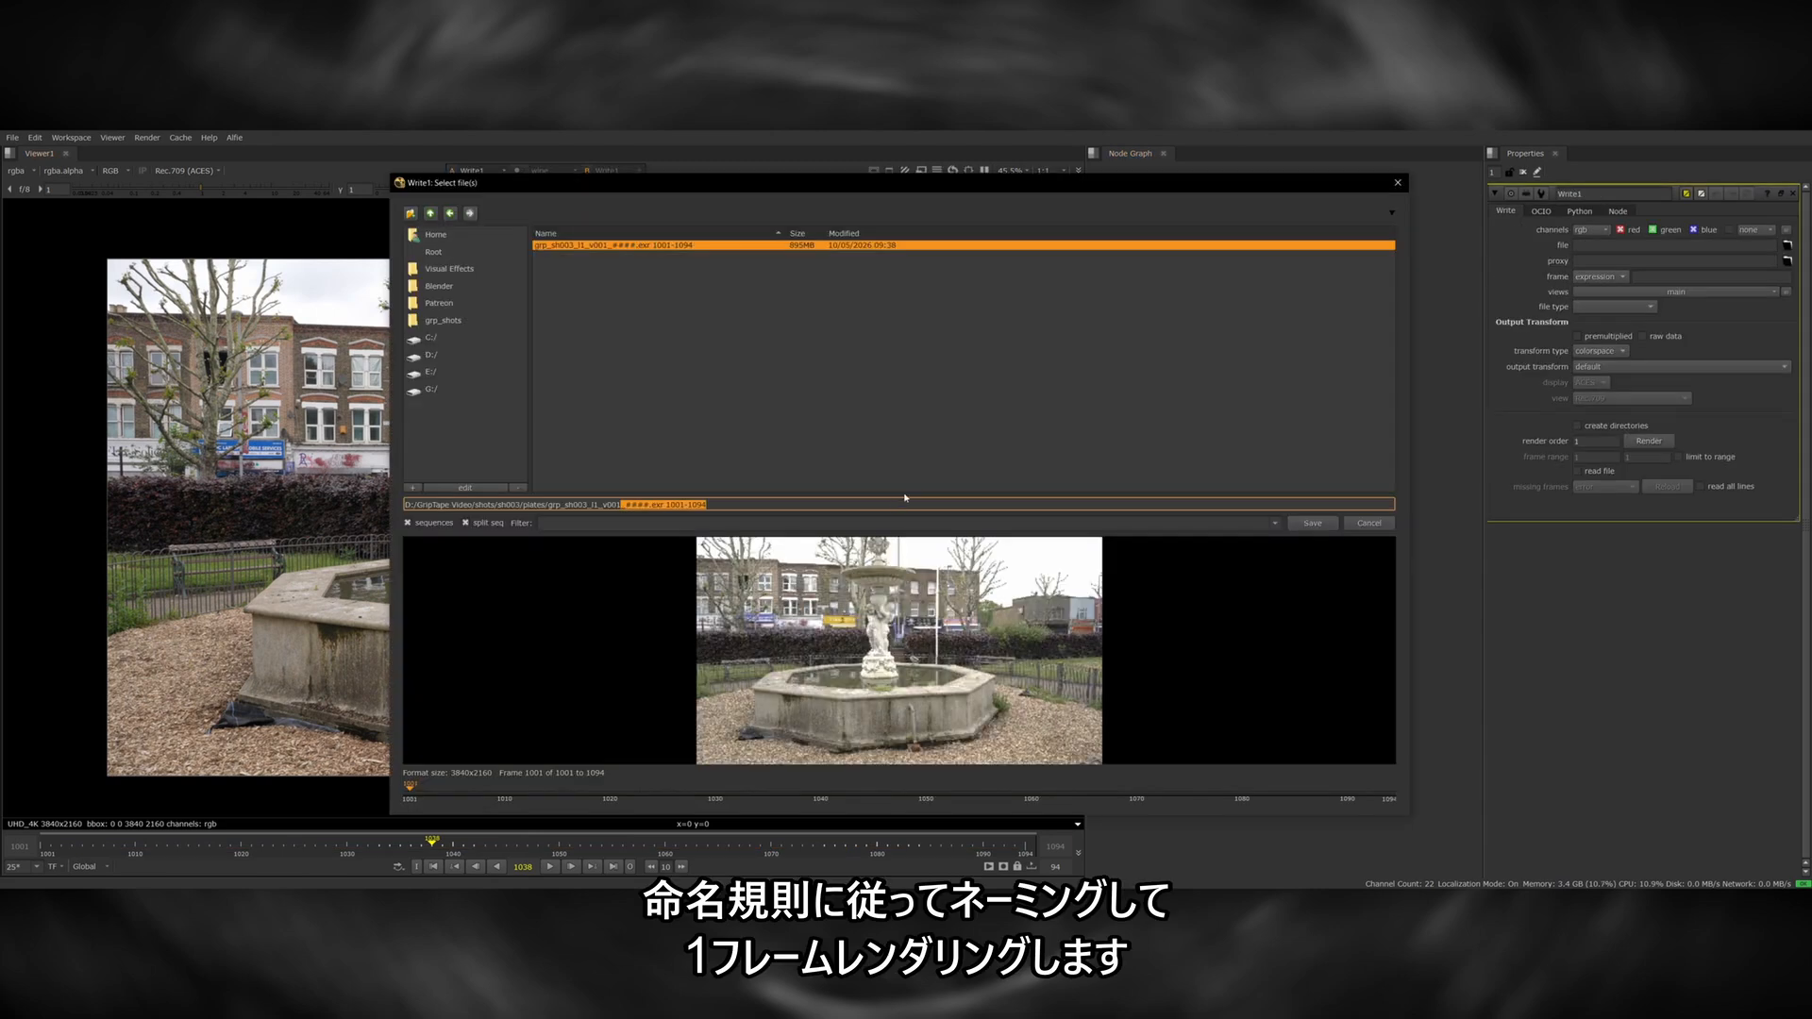
text(.jpg)
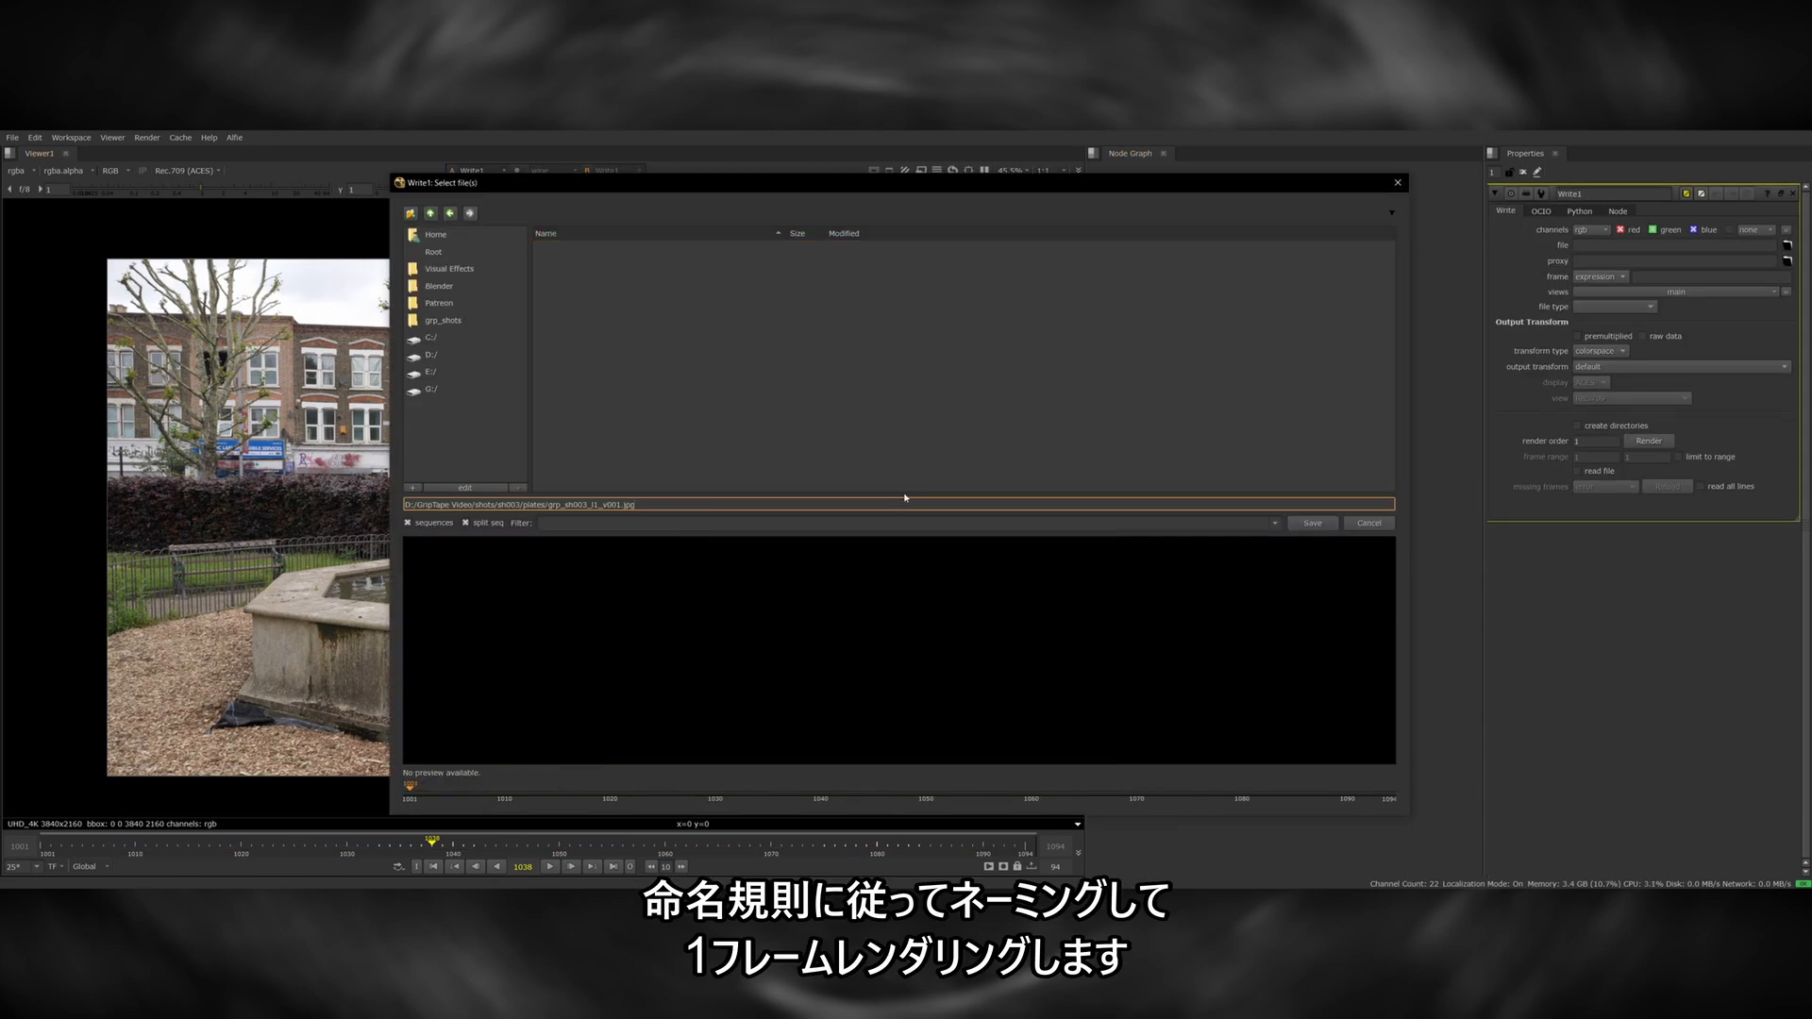
key(Return)
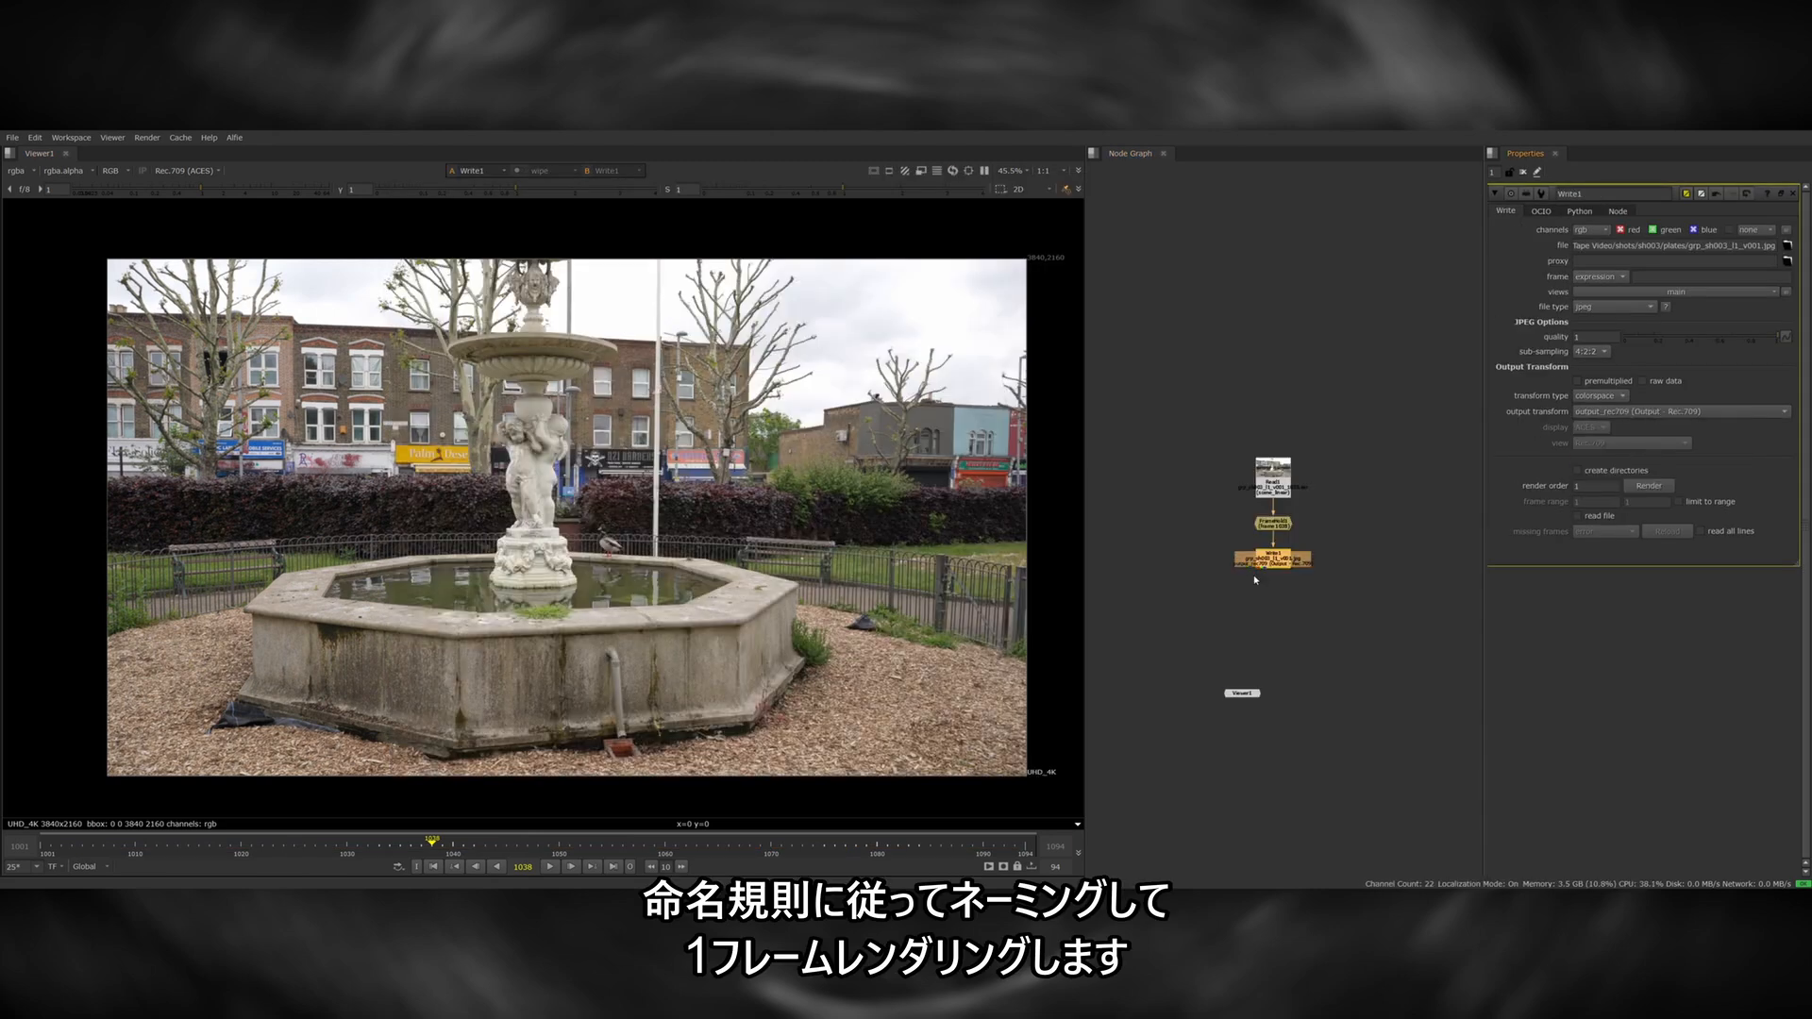
click(1644, 487)
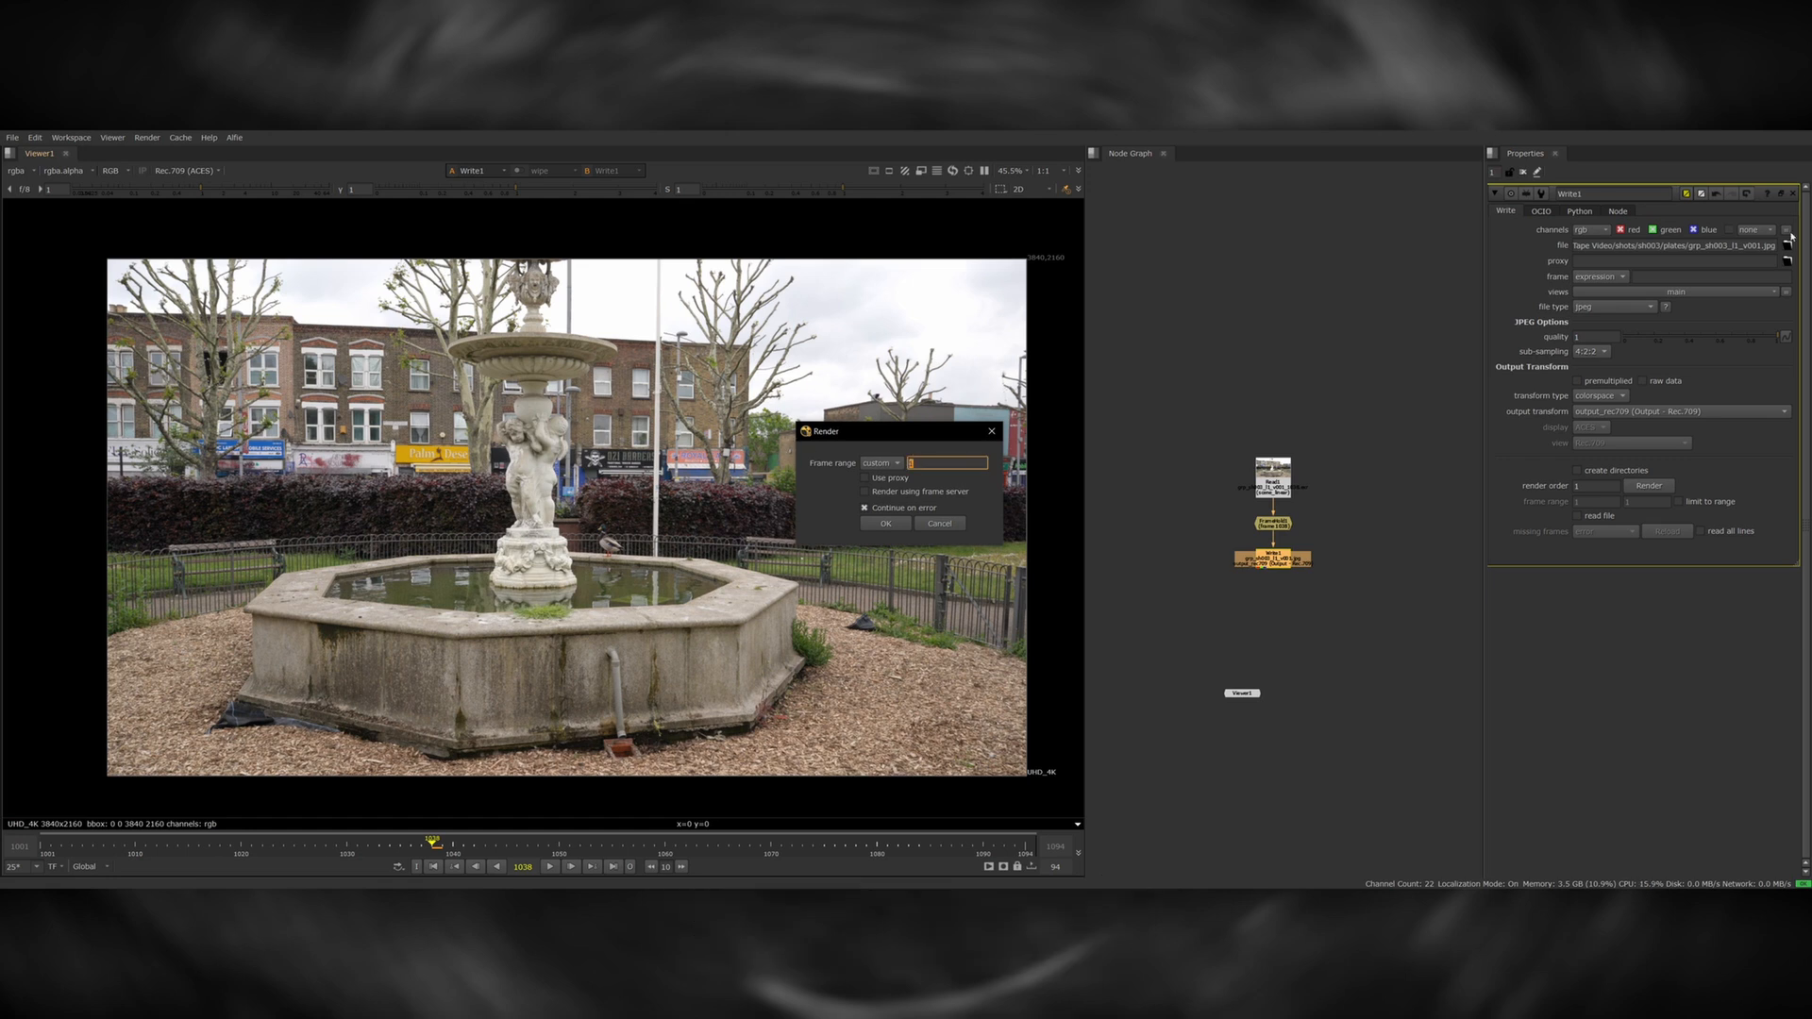
key(Return)
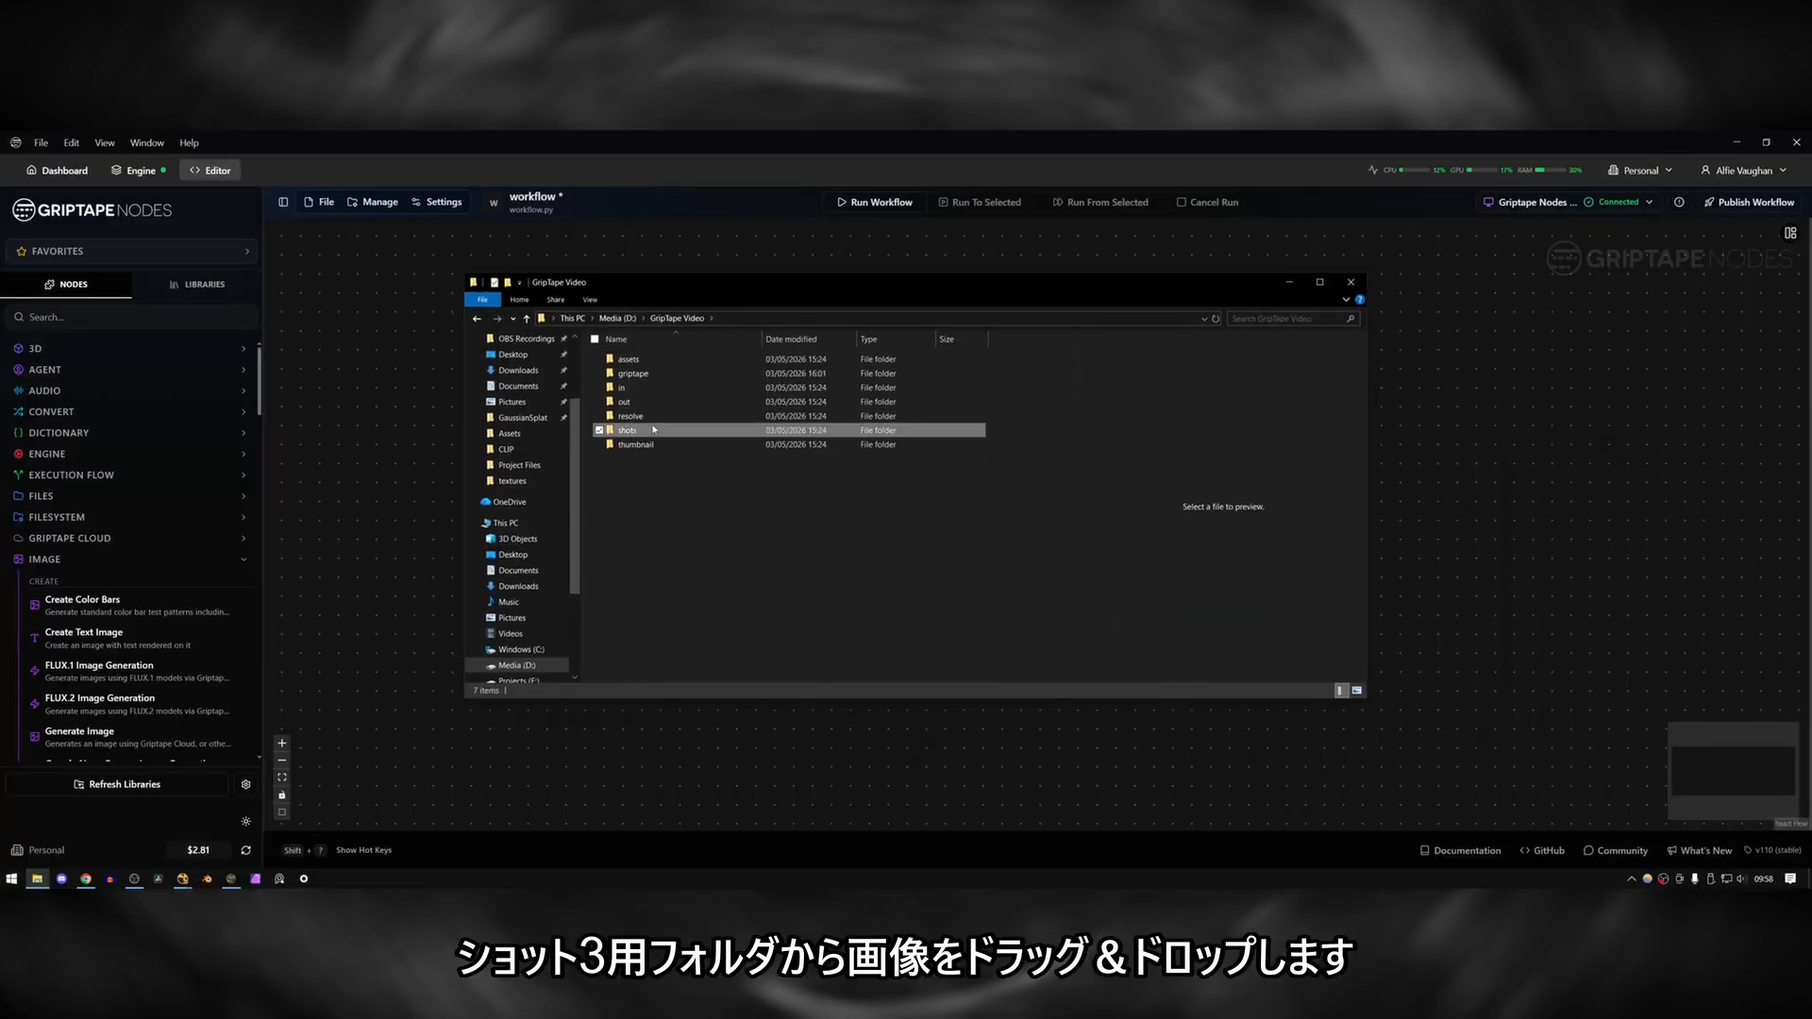
Switch to Griptape Nodes and load the rendered fountain JPG from the sh003 plates folder onto the workflow canvas.
double_click(652, 402)
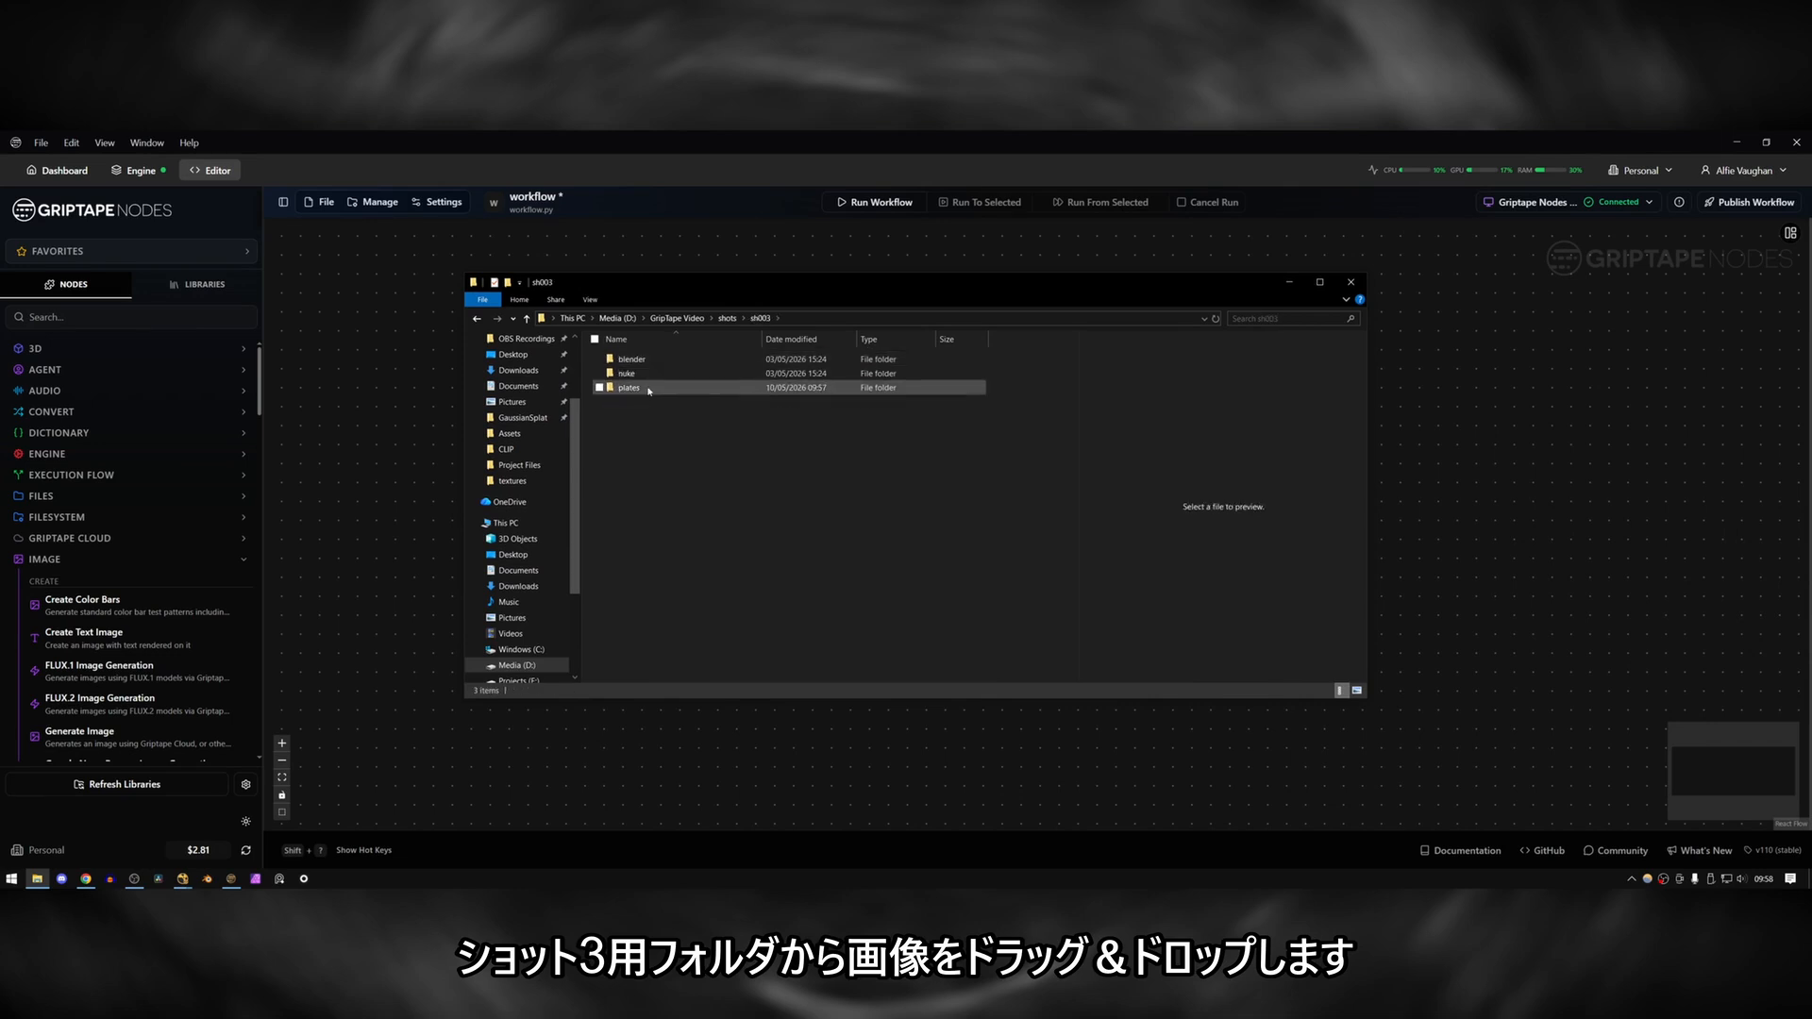
double_click(646, 387)
drag(647, 359, 911, 626)
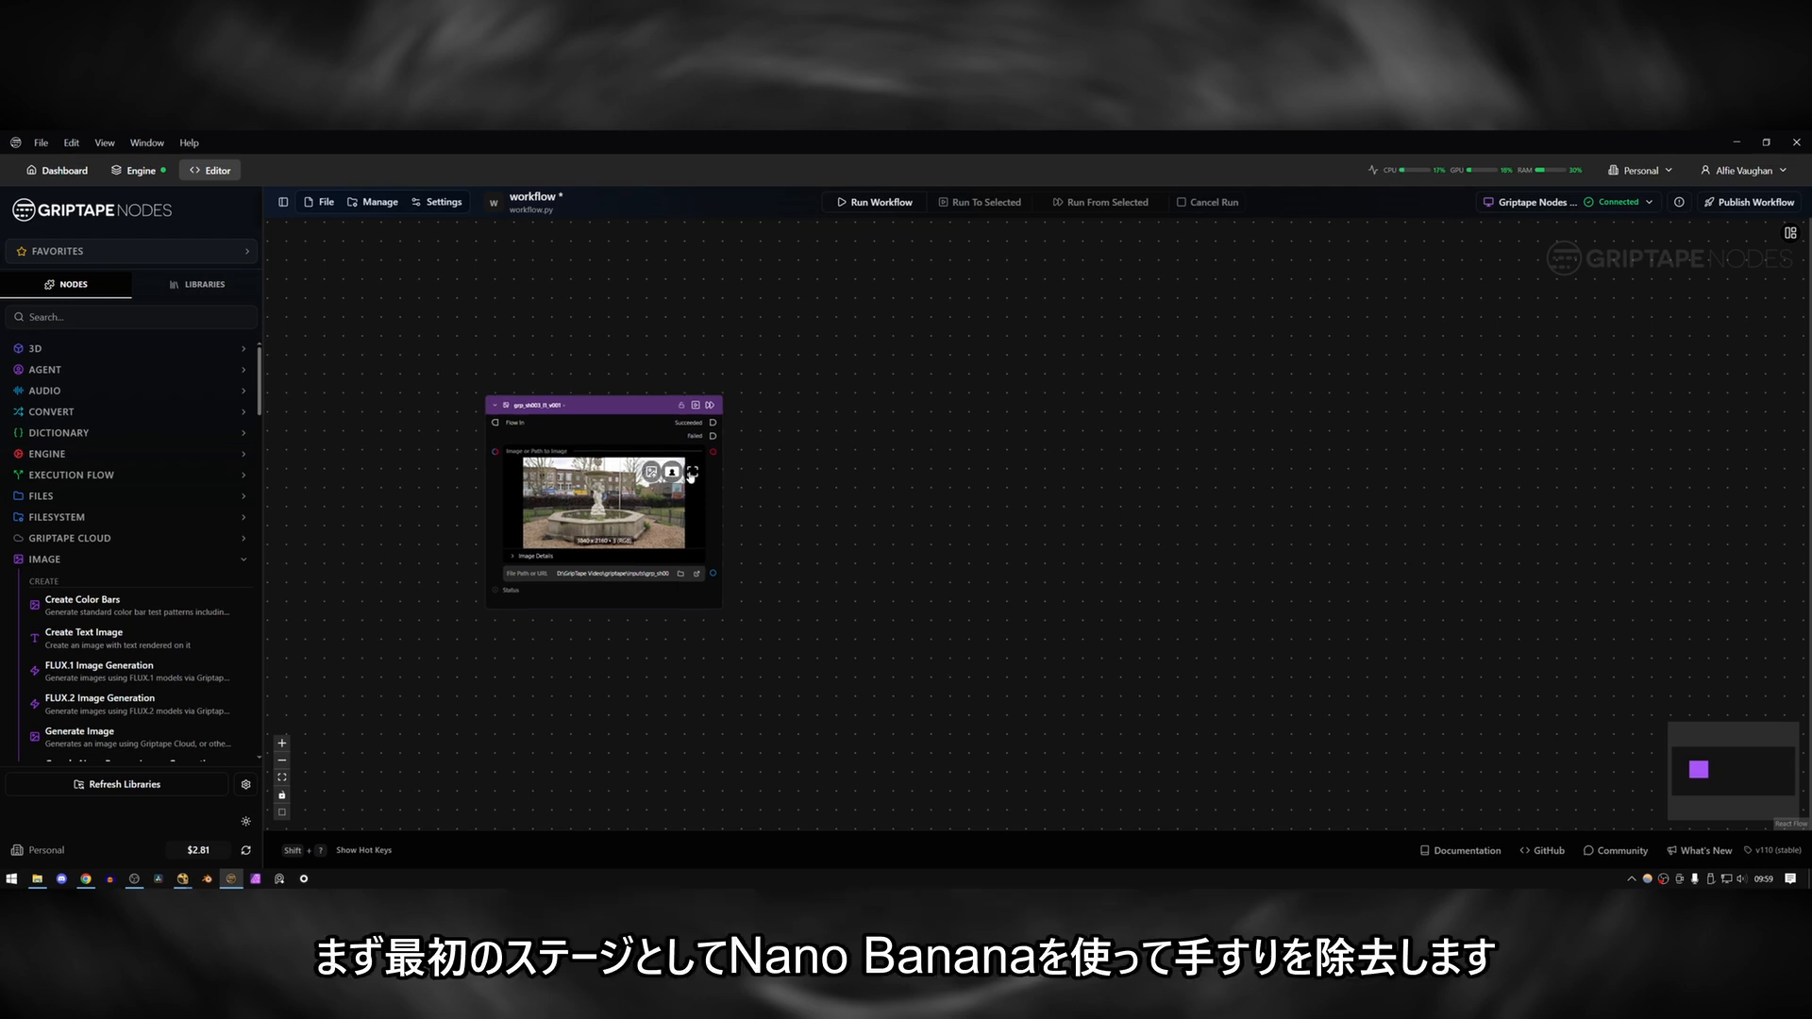
click(691, 479)
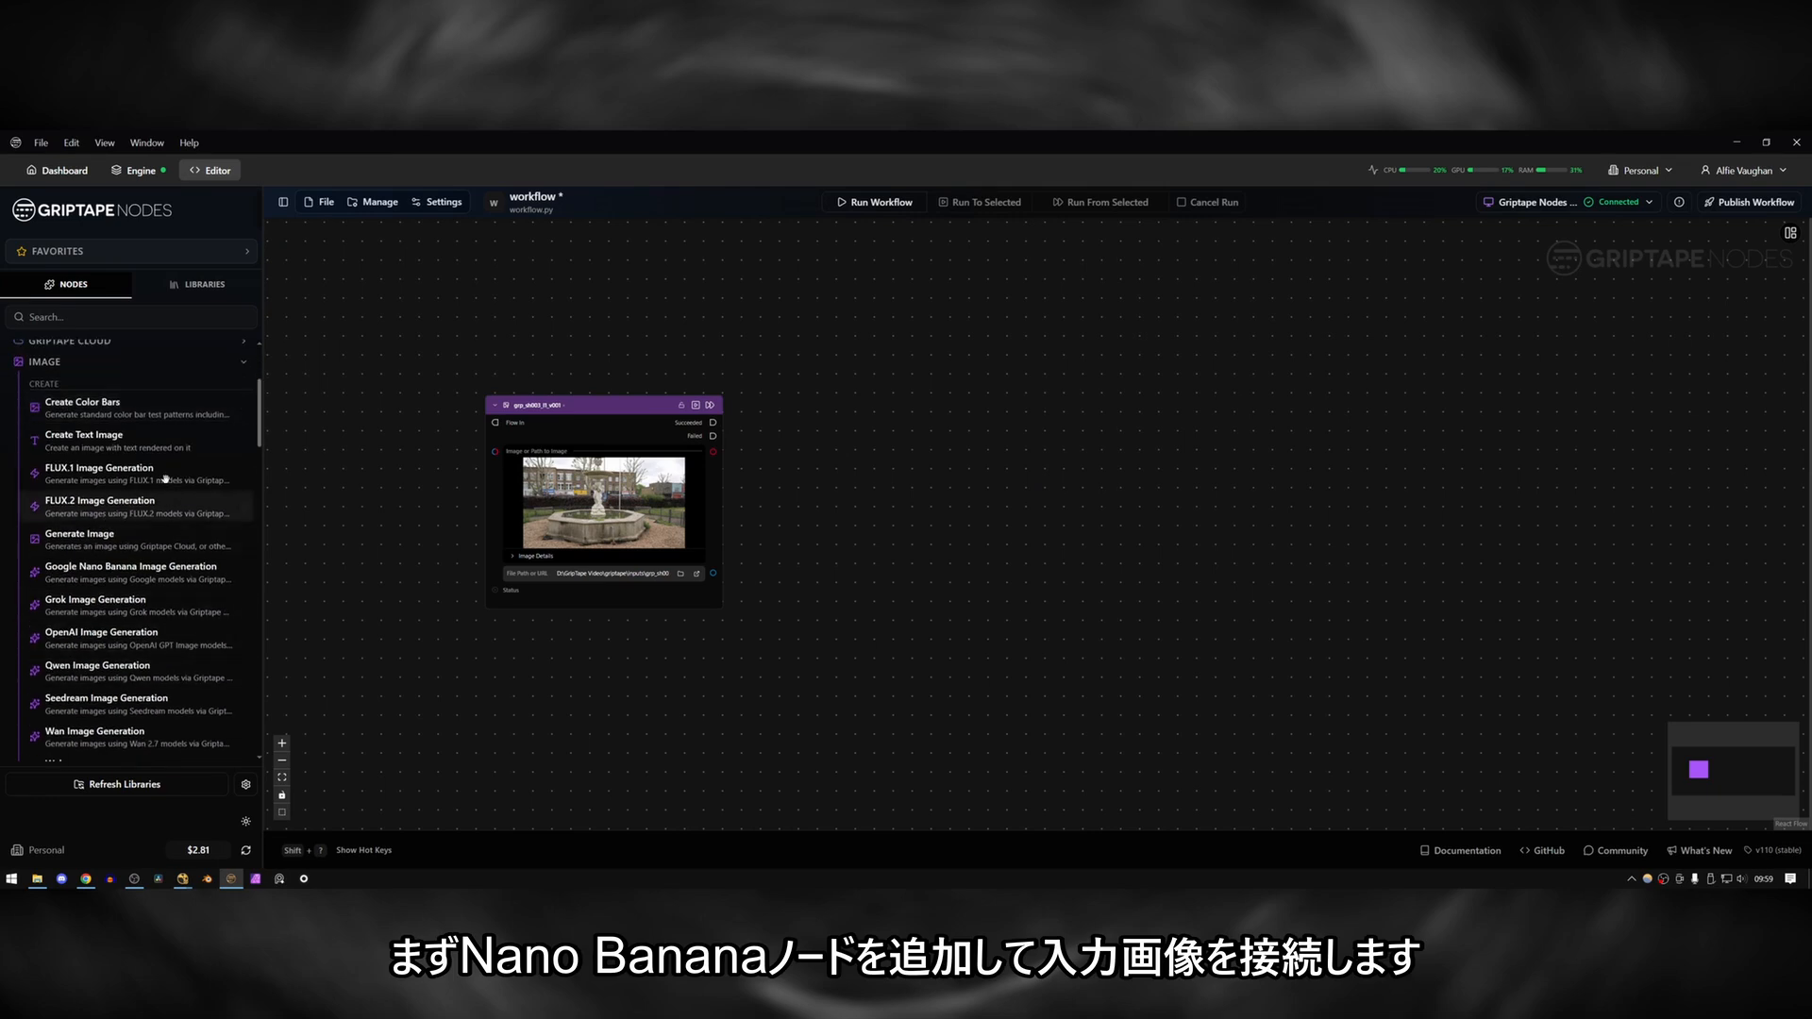
Add a Google Nano Banana Image Generation node, connect the fountain image as its input and set the image size to 4K.
drag(140, 571, 871, 483)
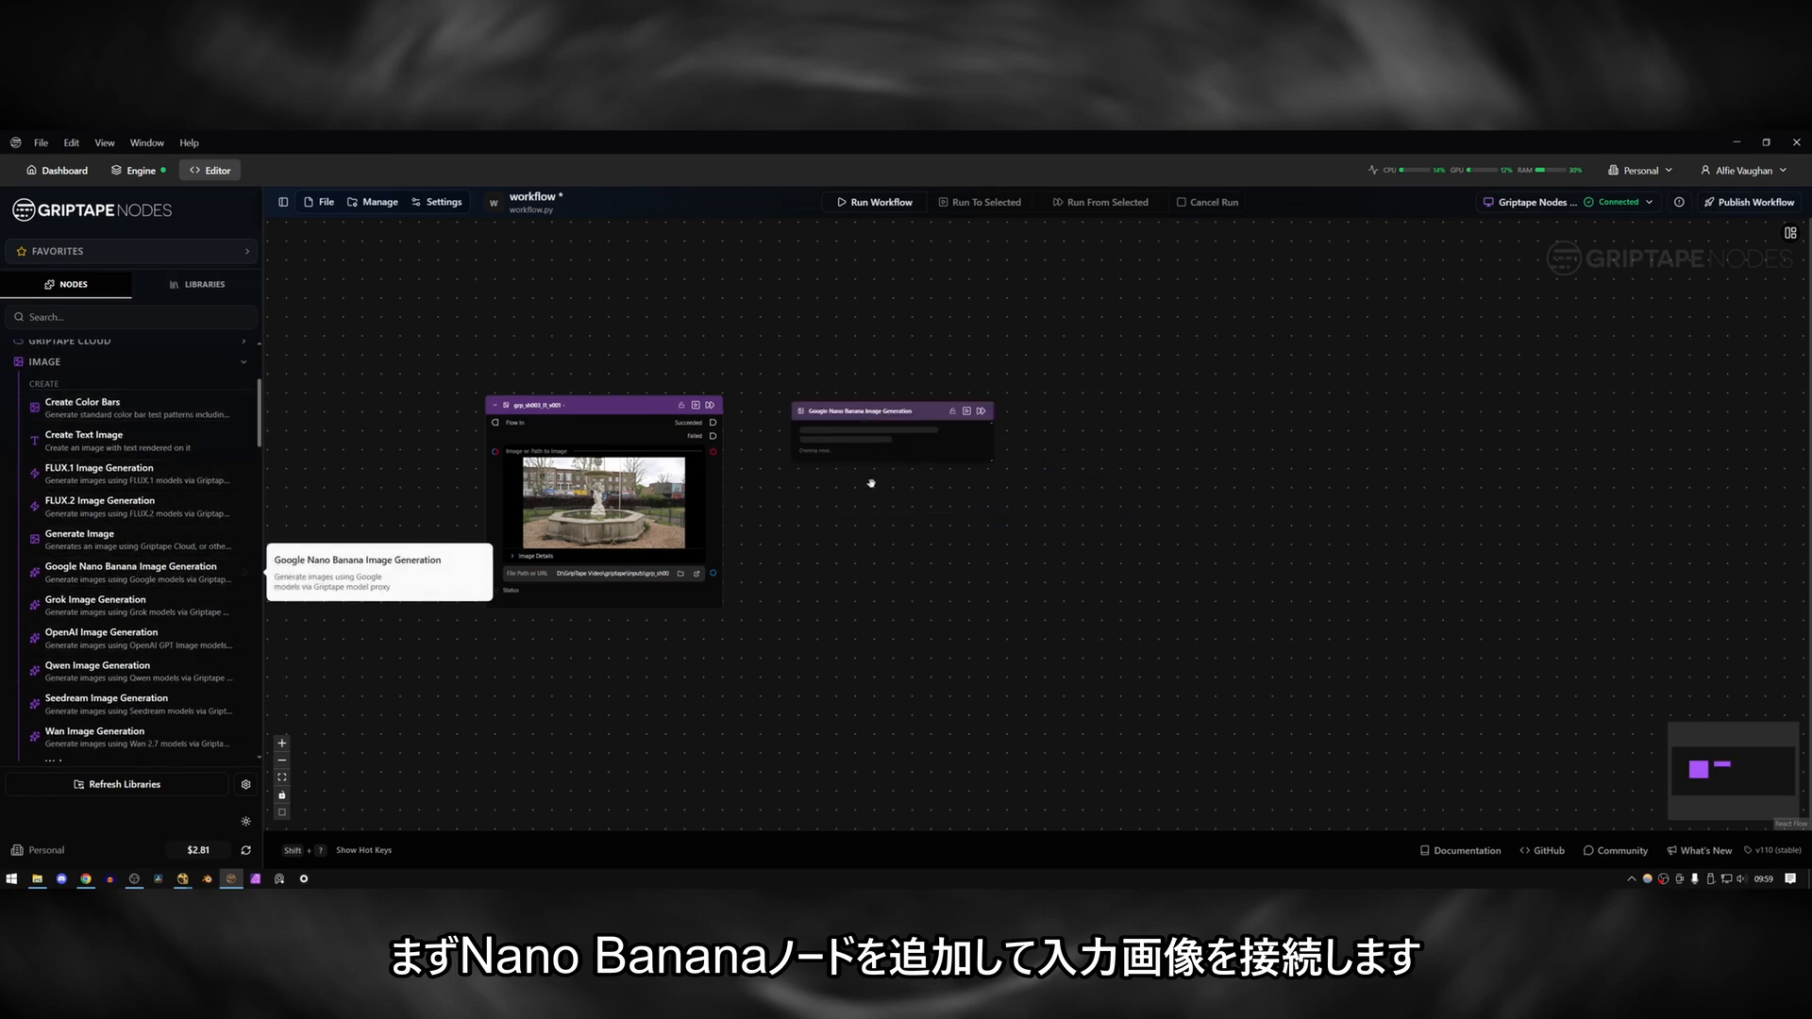
drag(952, 413, 965, 332)
drag(714, 452, 817, 493)
click(921, 578)
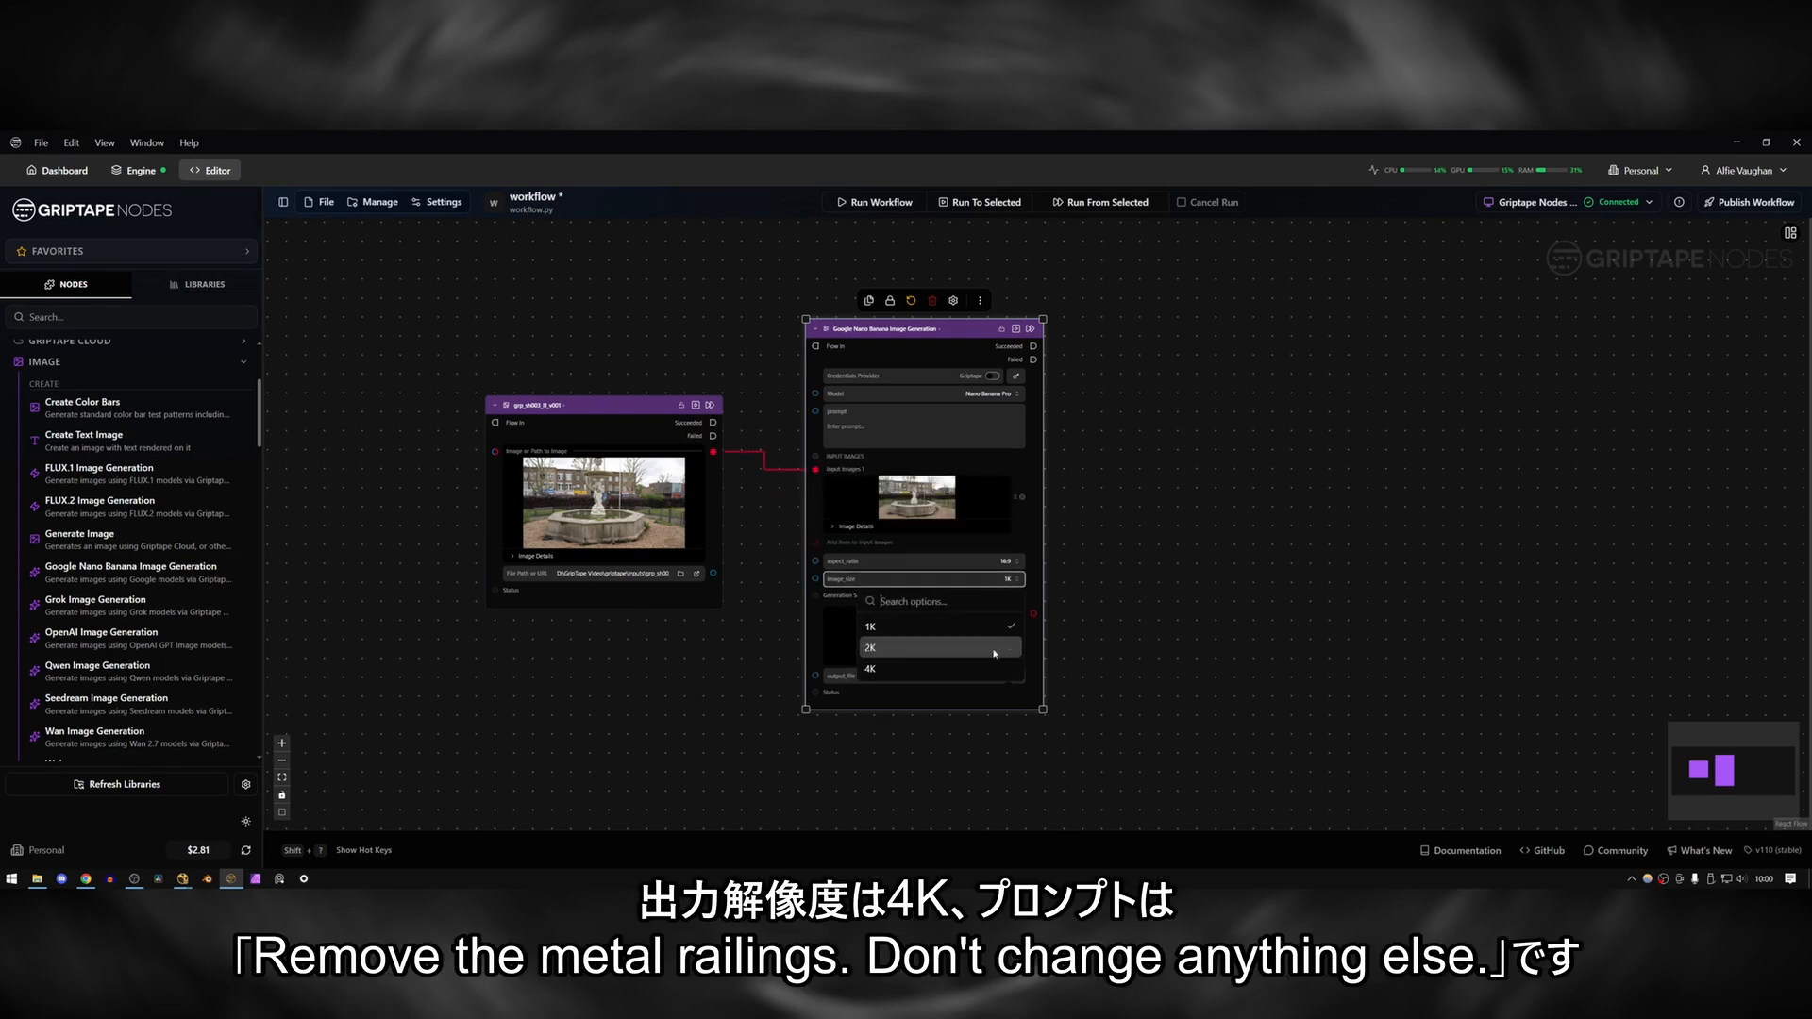
click(946, 676)
Enter the prompt "Remove the metal railings. Don't change anything else." in the Nano Banana node.
click(879, 431)
text(Remove the metal railing)
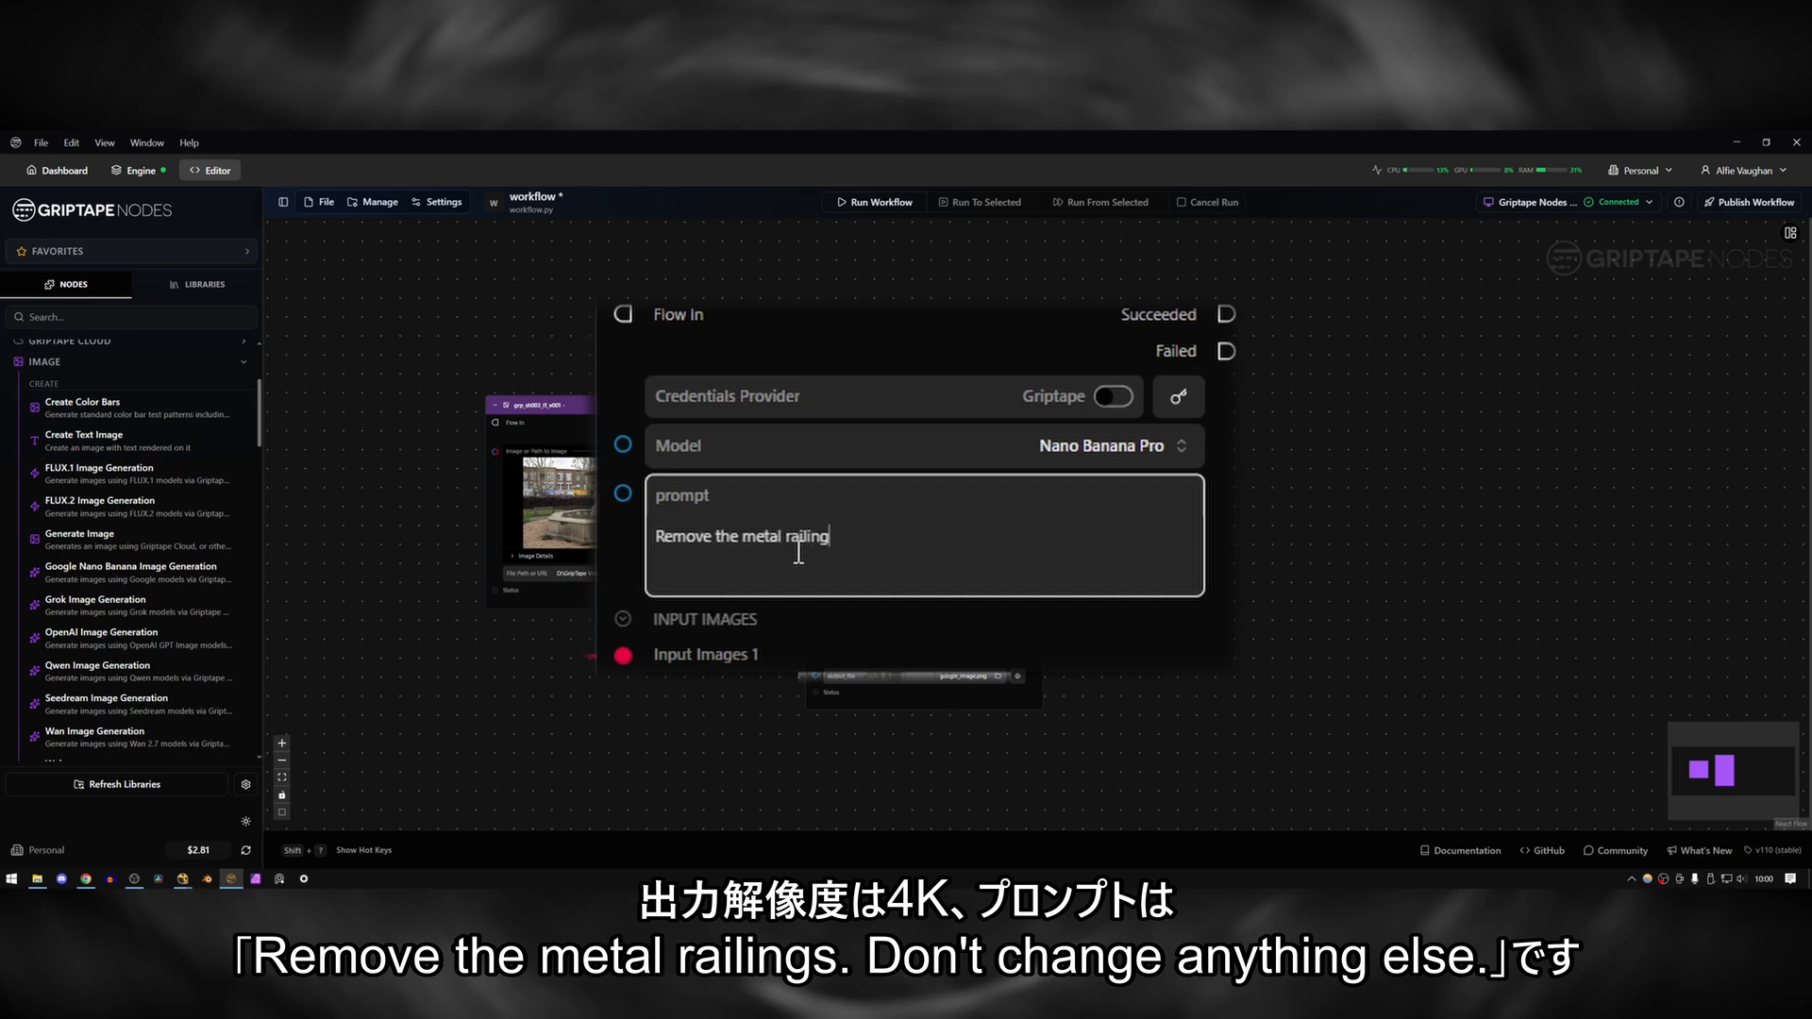
text(s. Don't change anything else.)
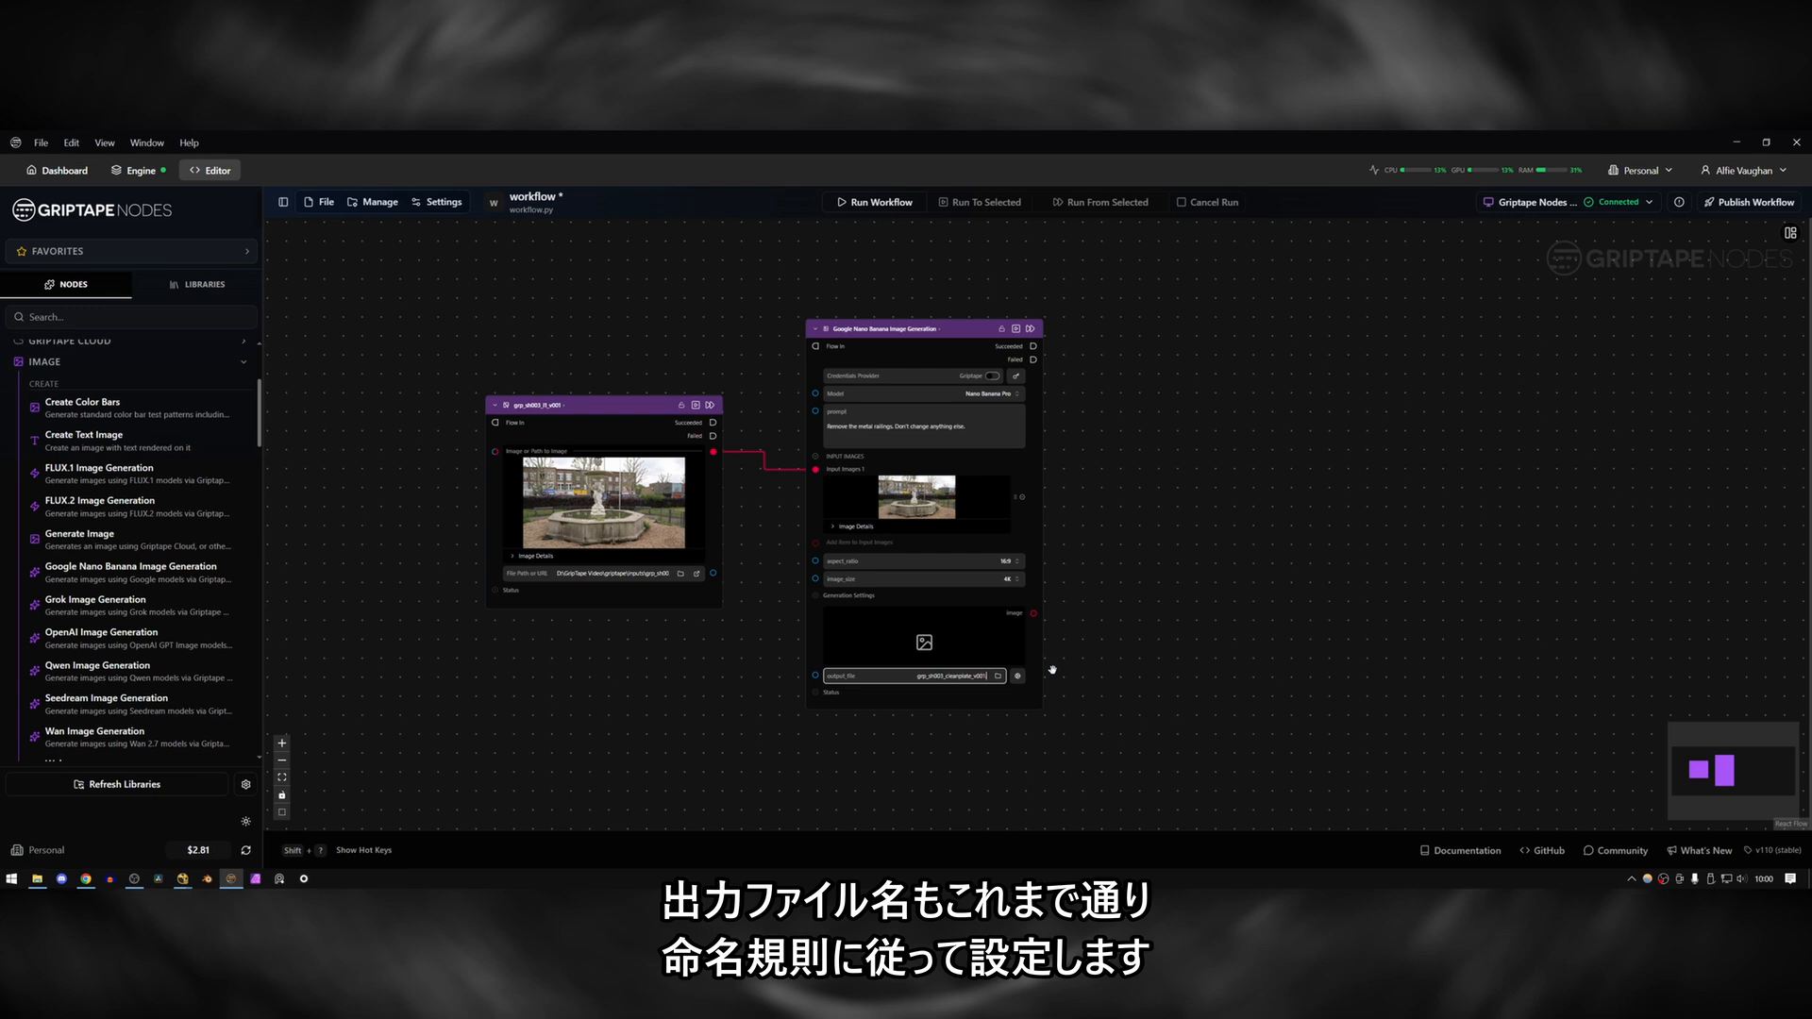
text(g)
Set the output file to grp_sh003_cleanplate_v001.jpg and generate the clean plate, viewing the result enlarged.
key(Return)
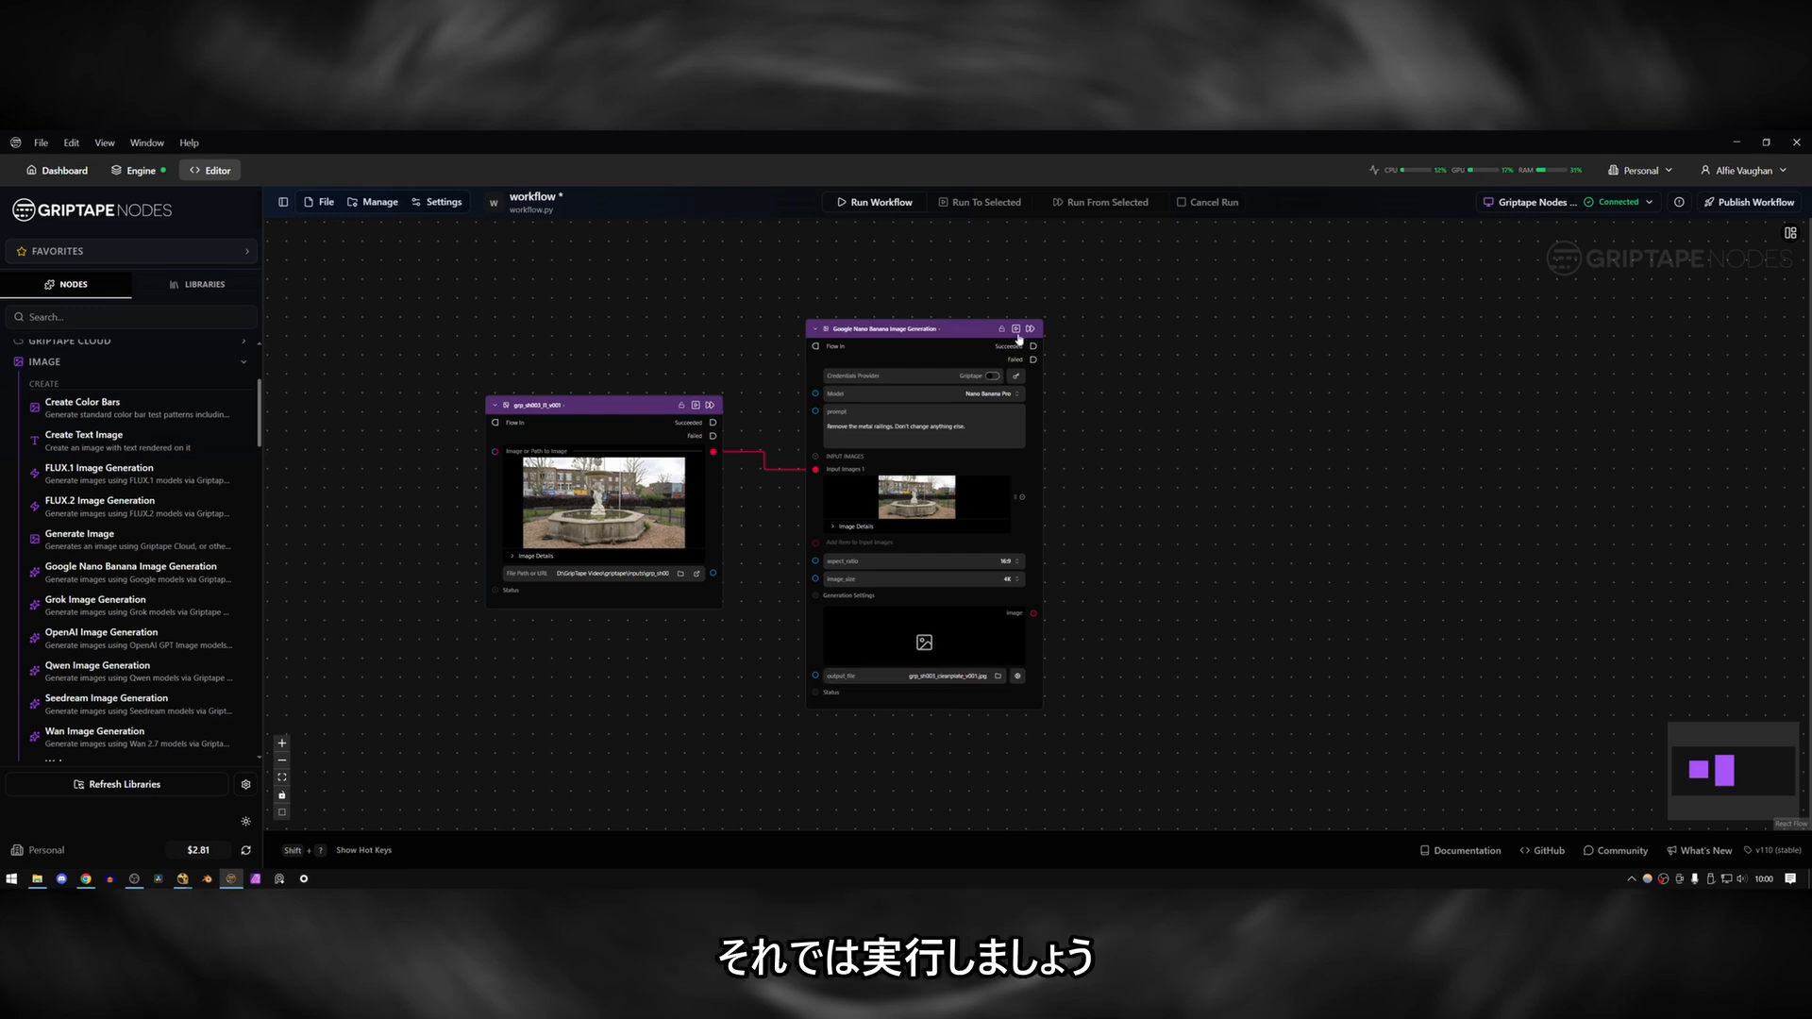
click(875, 202)
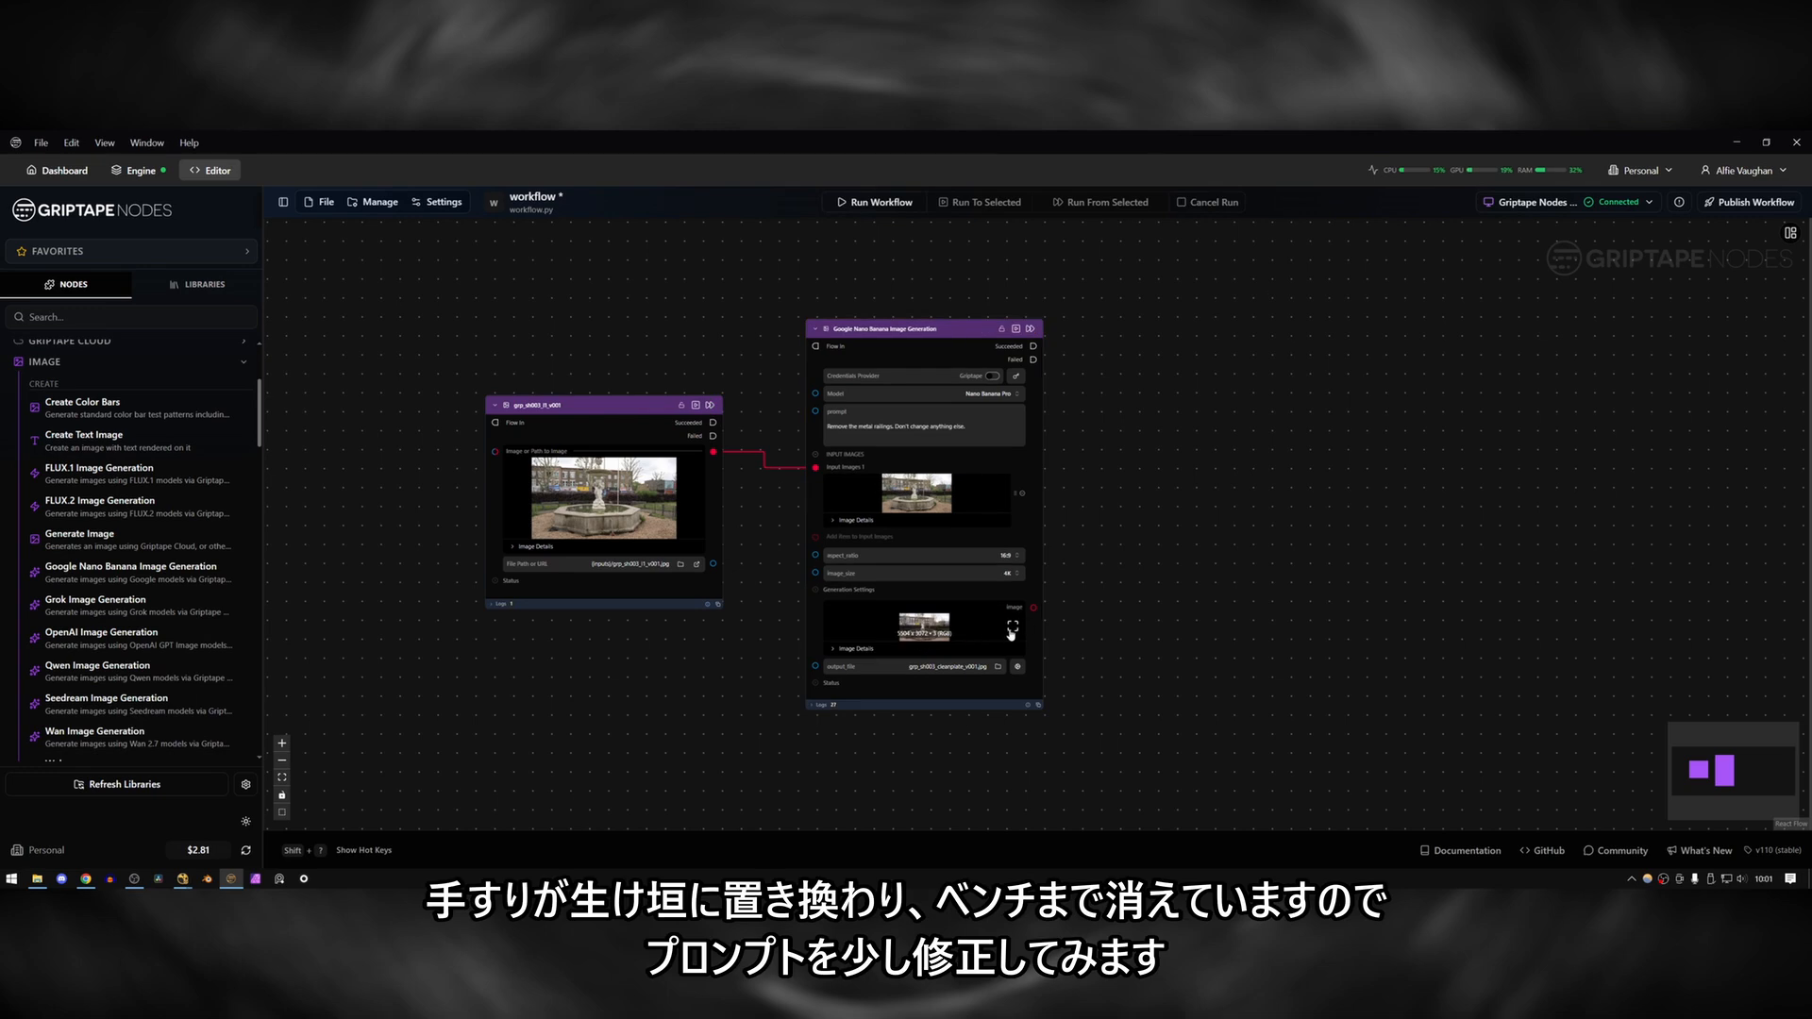
click(1012, 627)
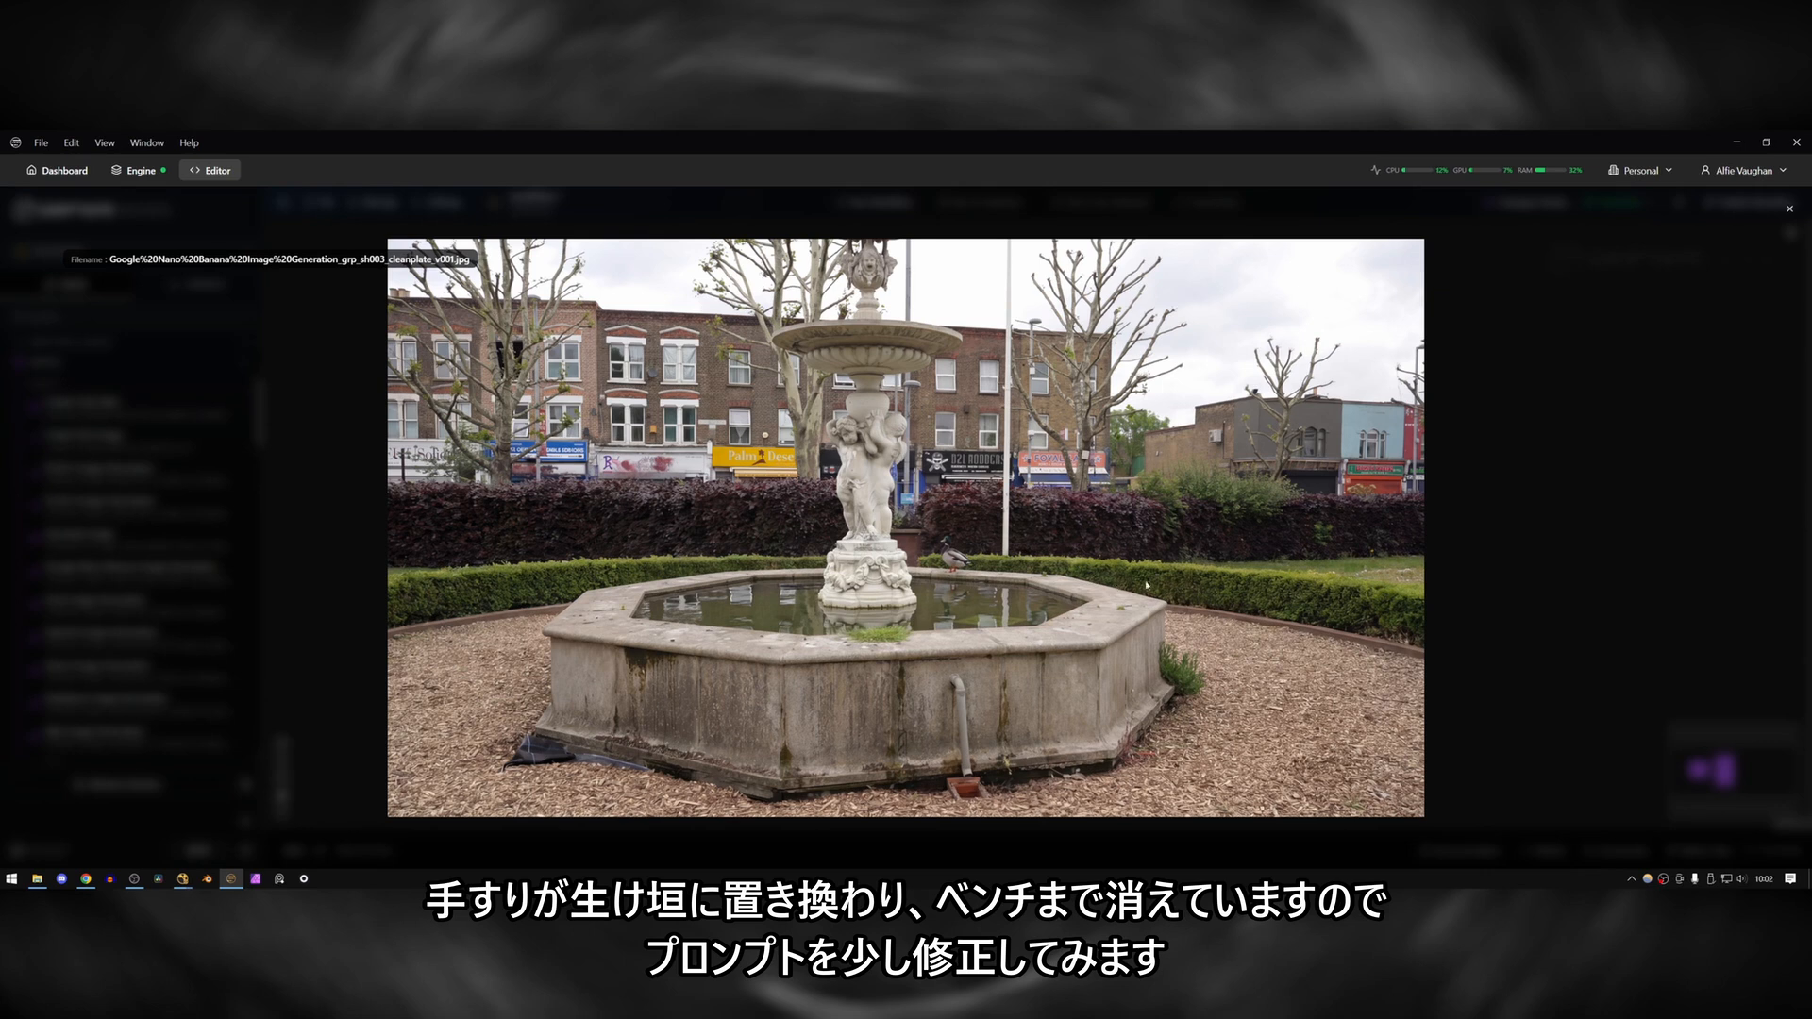
click(1790, 209)
Extend the railing removal prompt with "but keep the grass and benches behind them" and regenerate the clean plate, viewing it enlarged.
click(912, 434)
text(but kee)
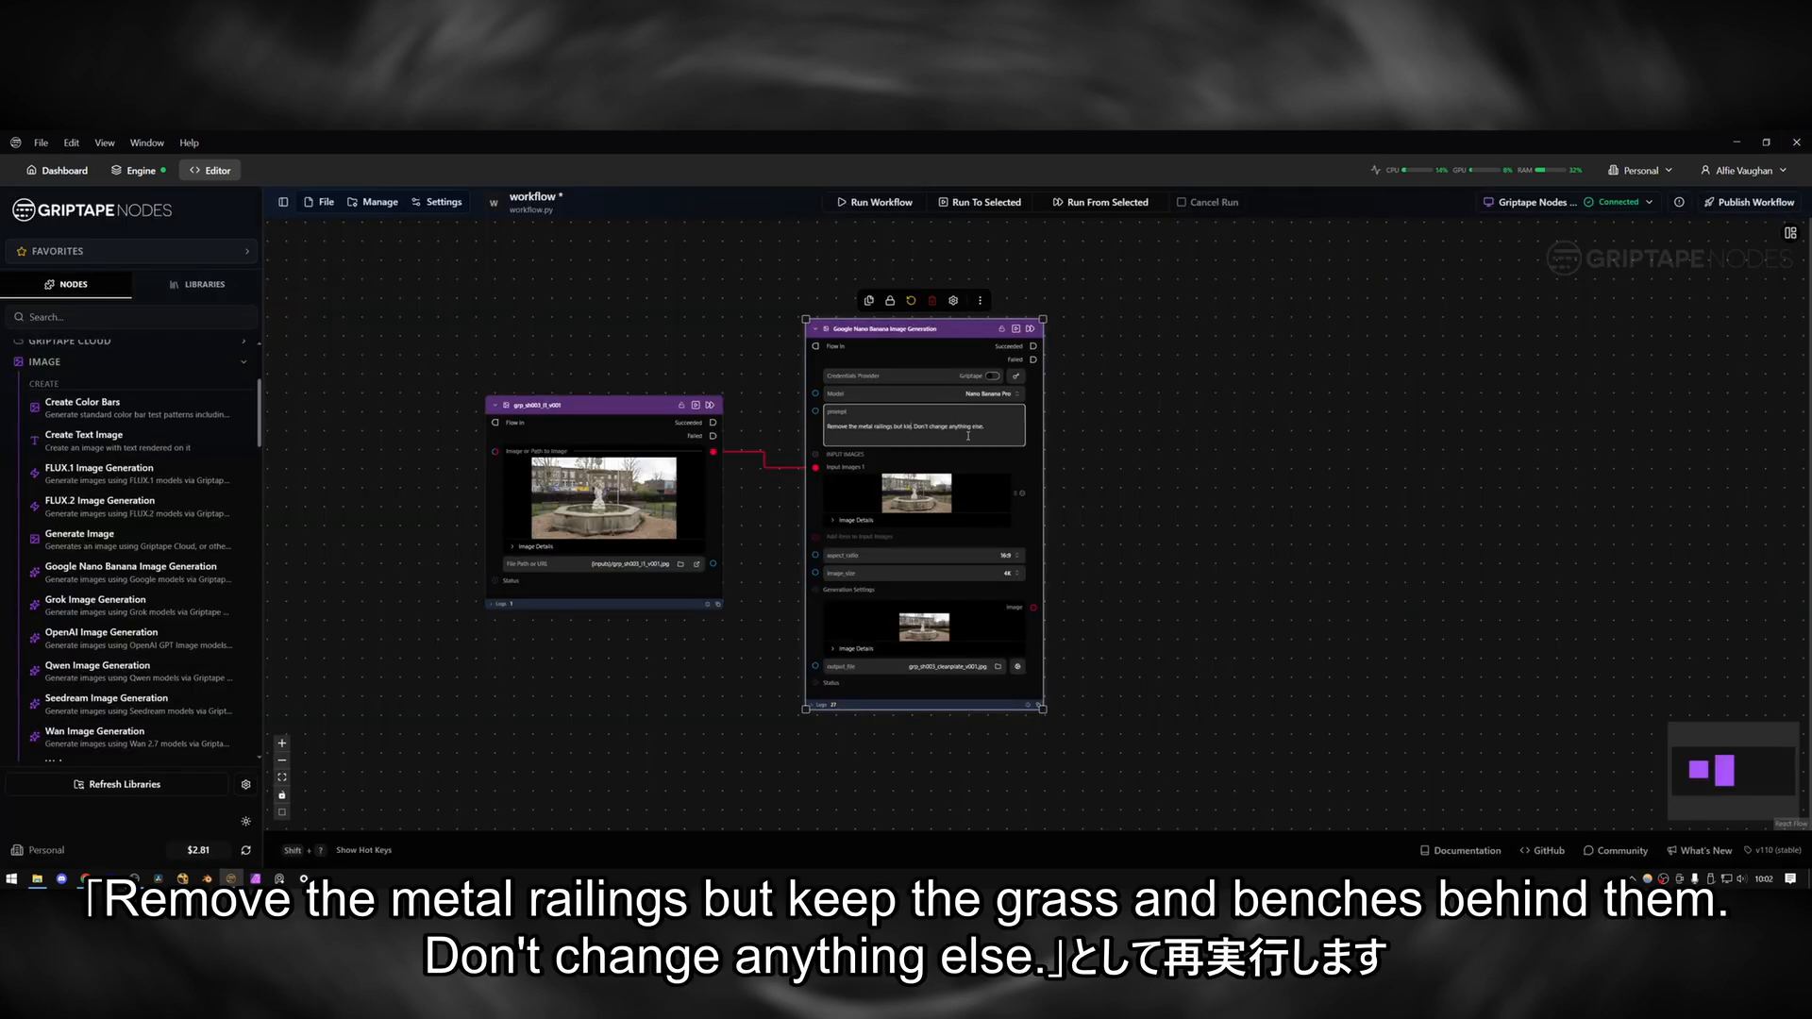
text(p the grass and benches behind them)
click(1136, 447)
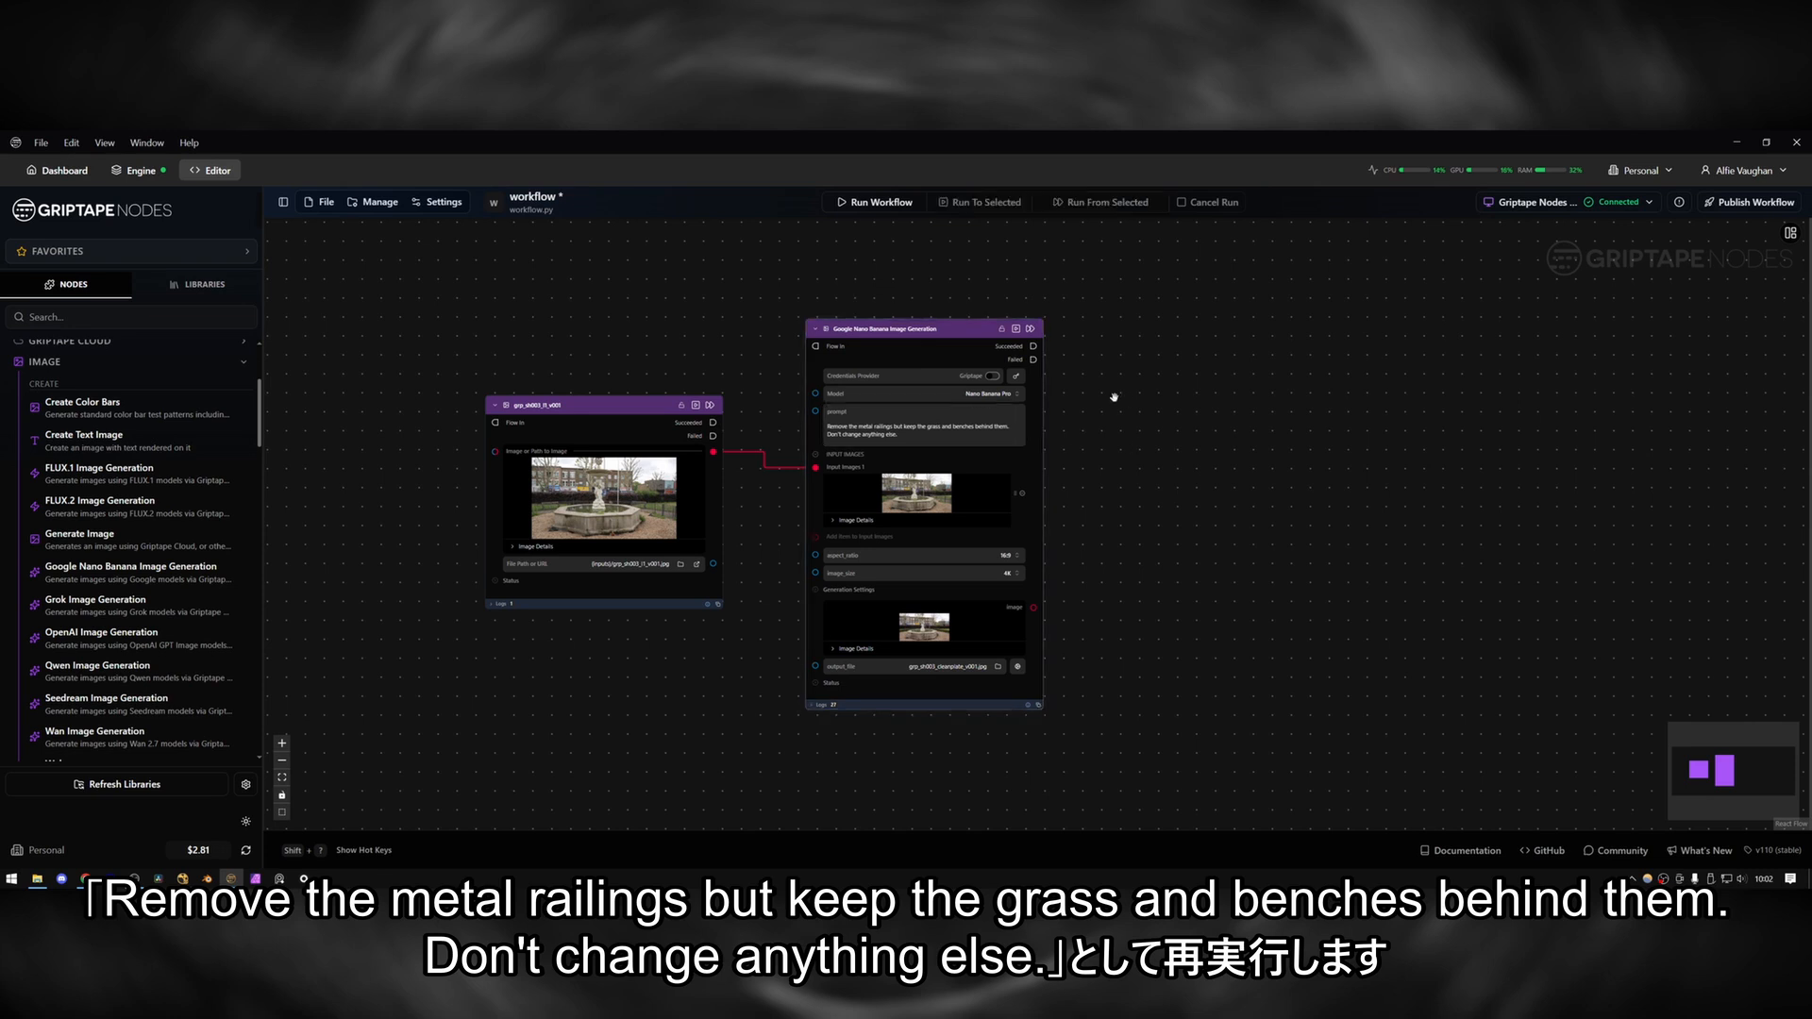
click(1015, 330)
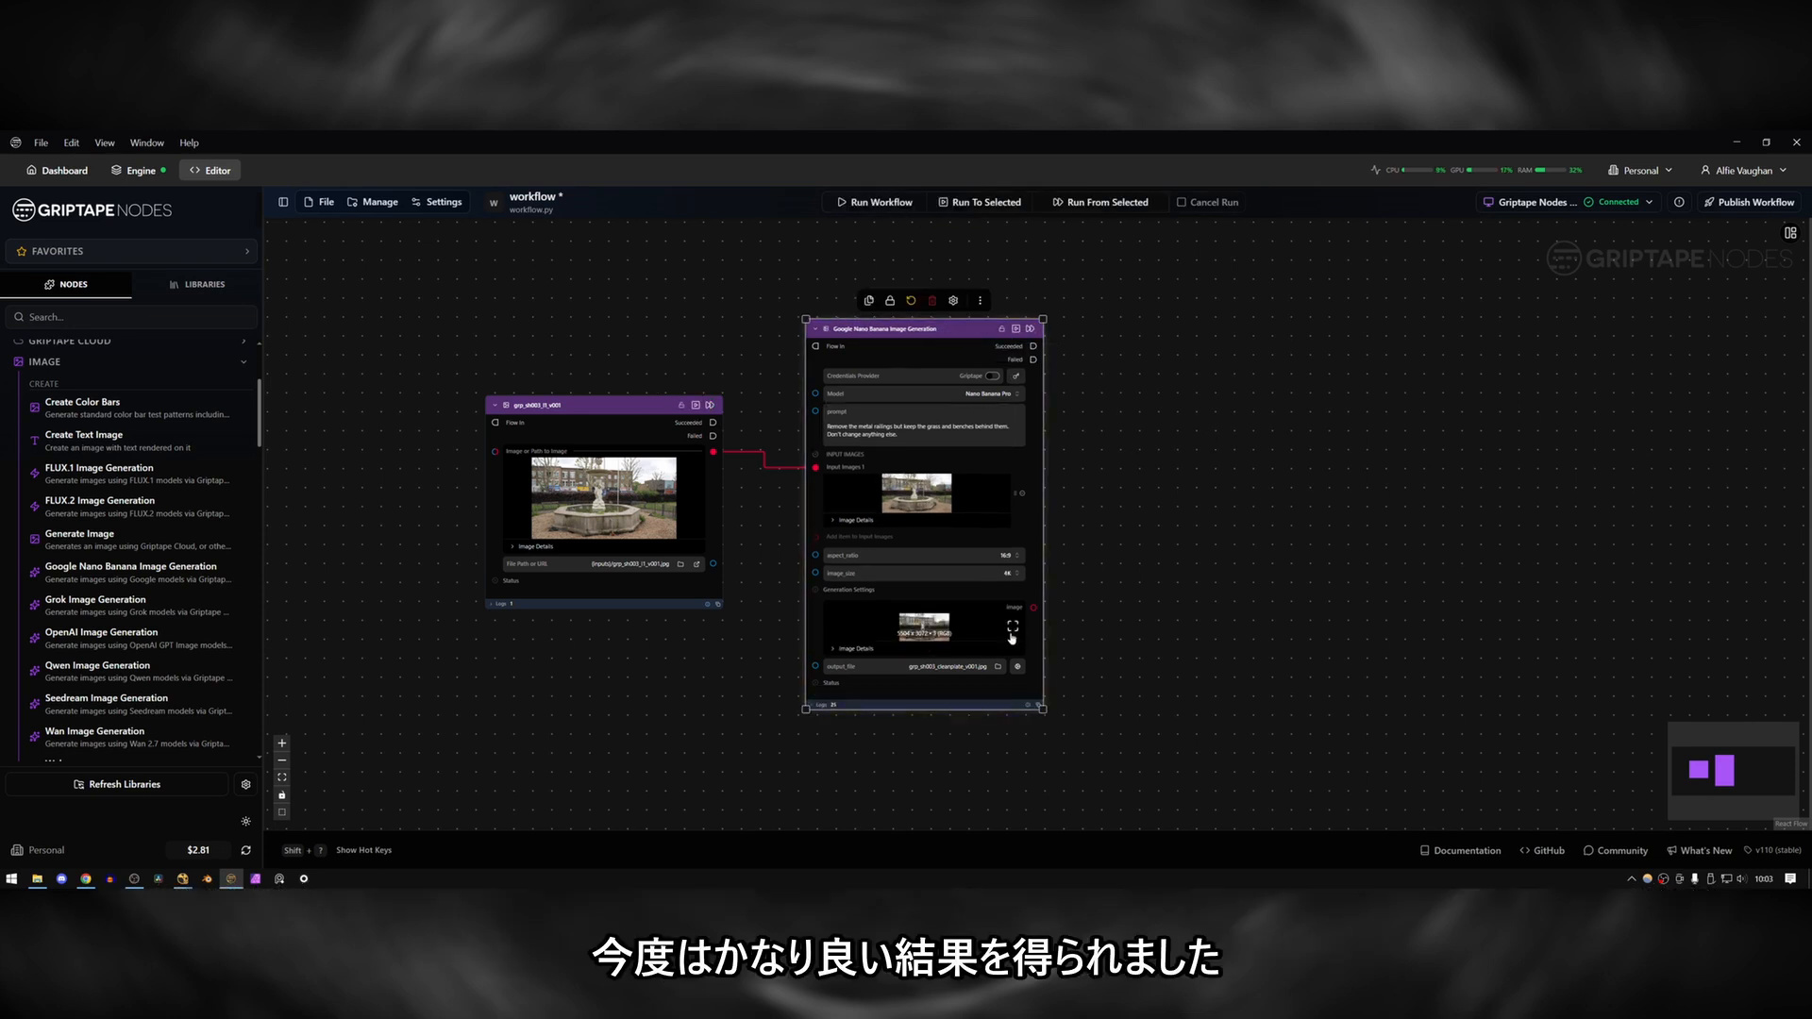
click(1012, 631)
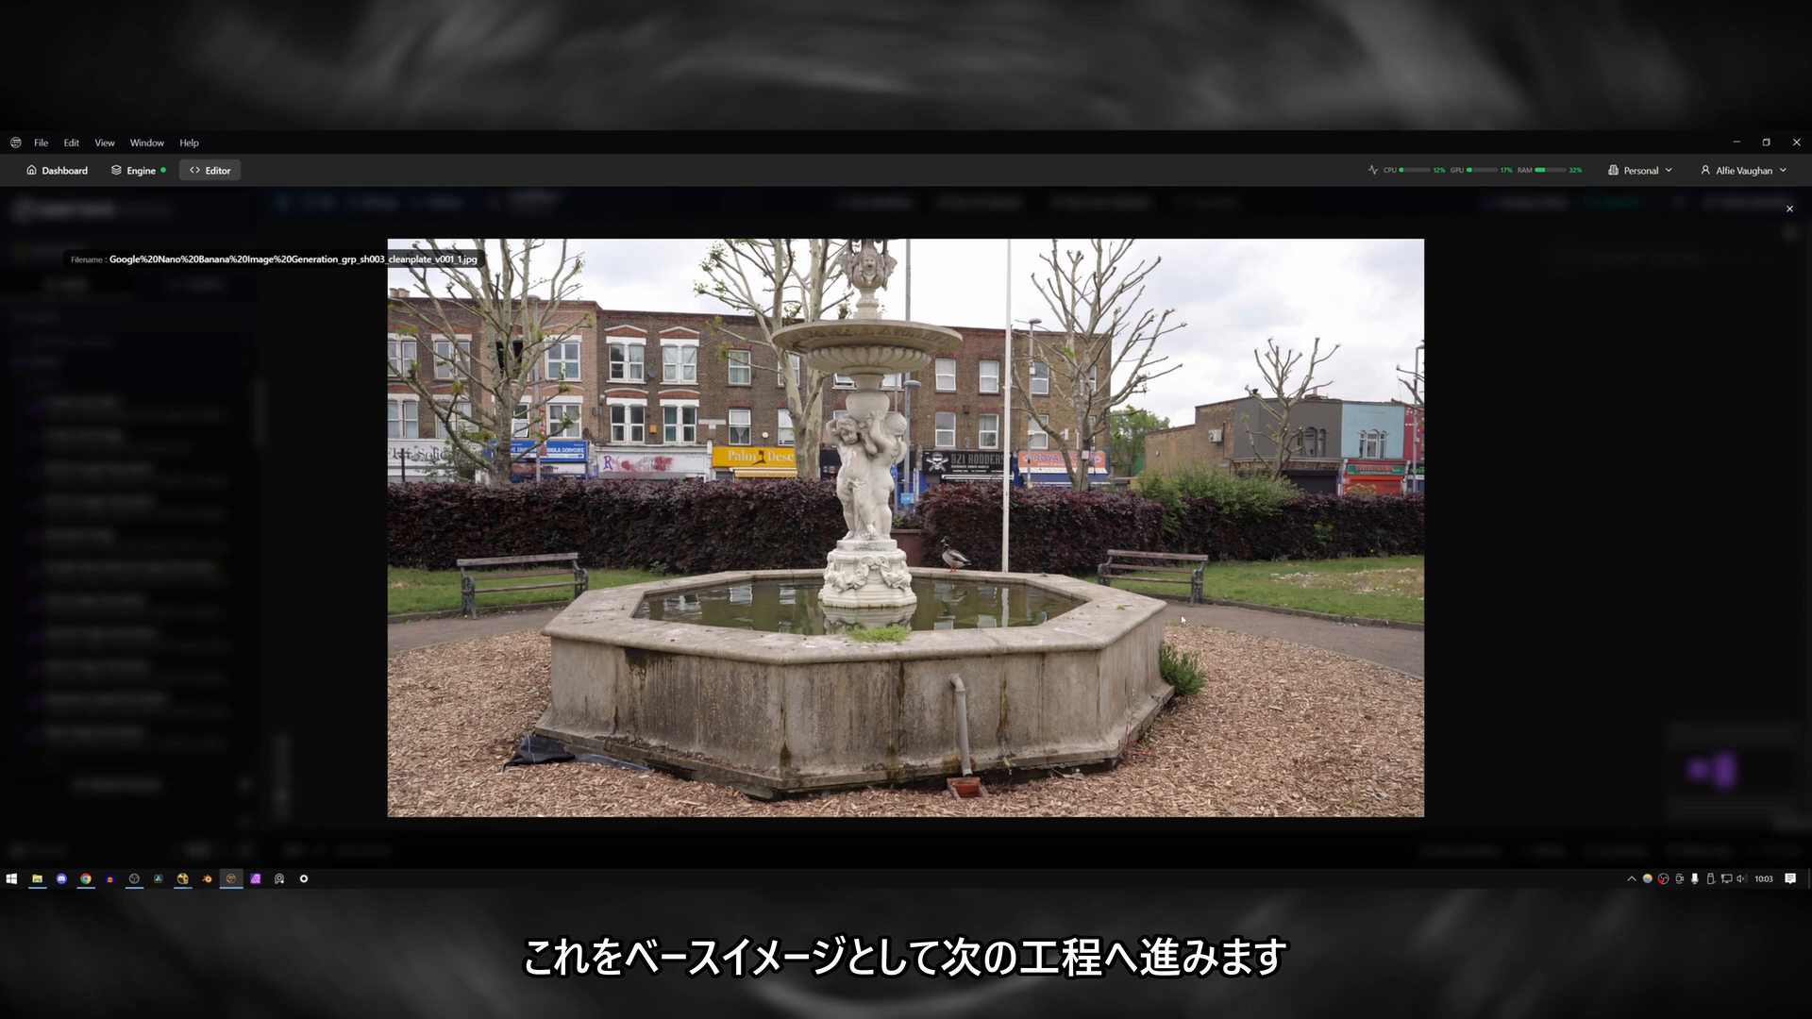
key(Escape)
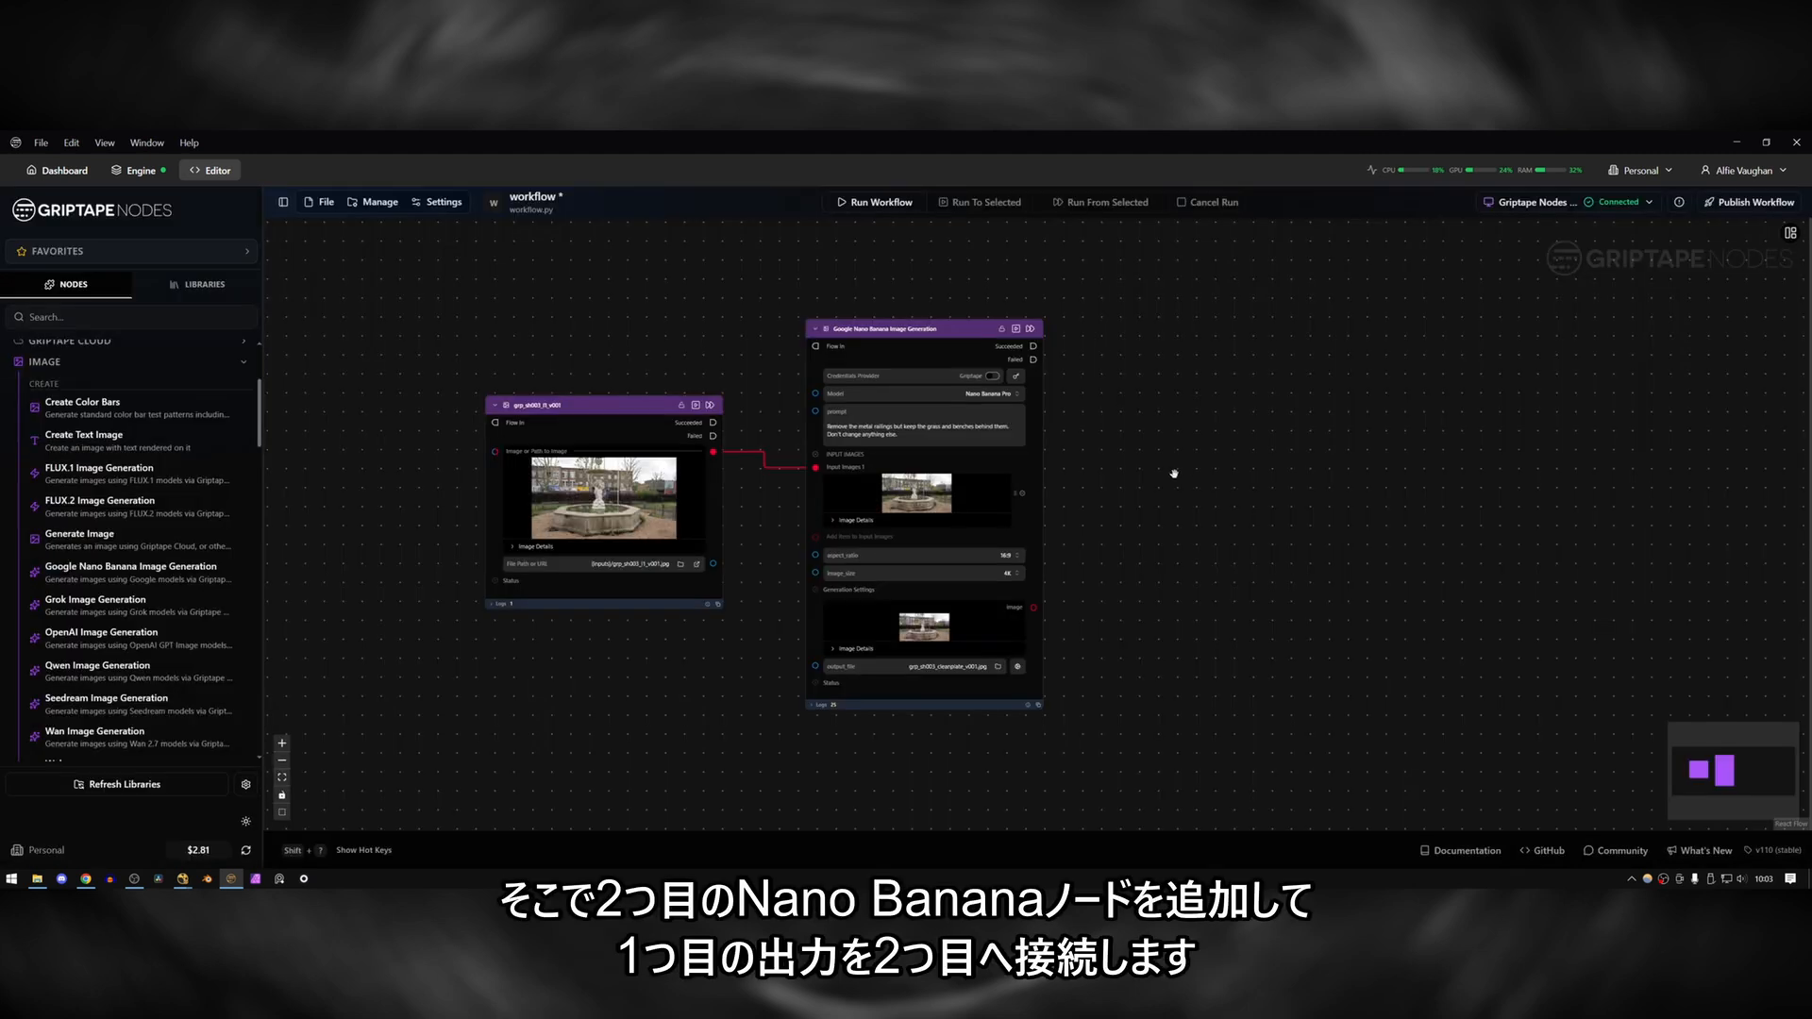
Add a second Nano Banana node fed by the first one's image output, with output file grp_sh003_mattePainting_v001.jpg.
drag(132, 571, 1317, 409)
drag(1035, 608, 1153, 493)
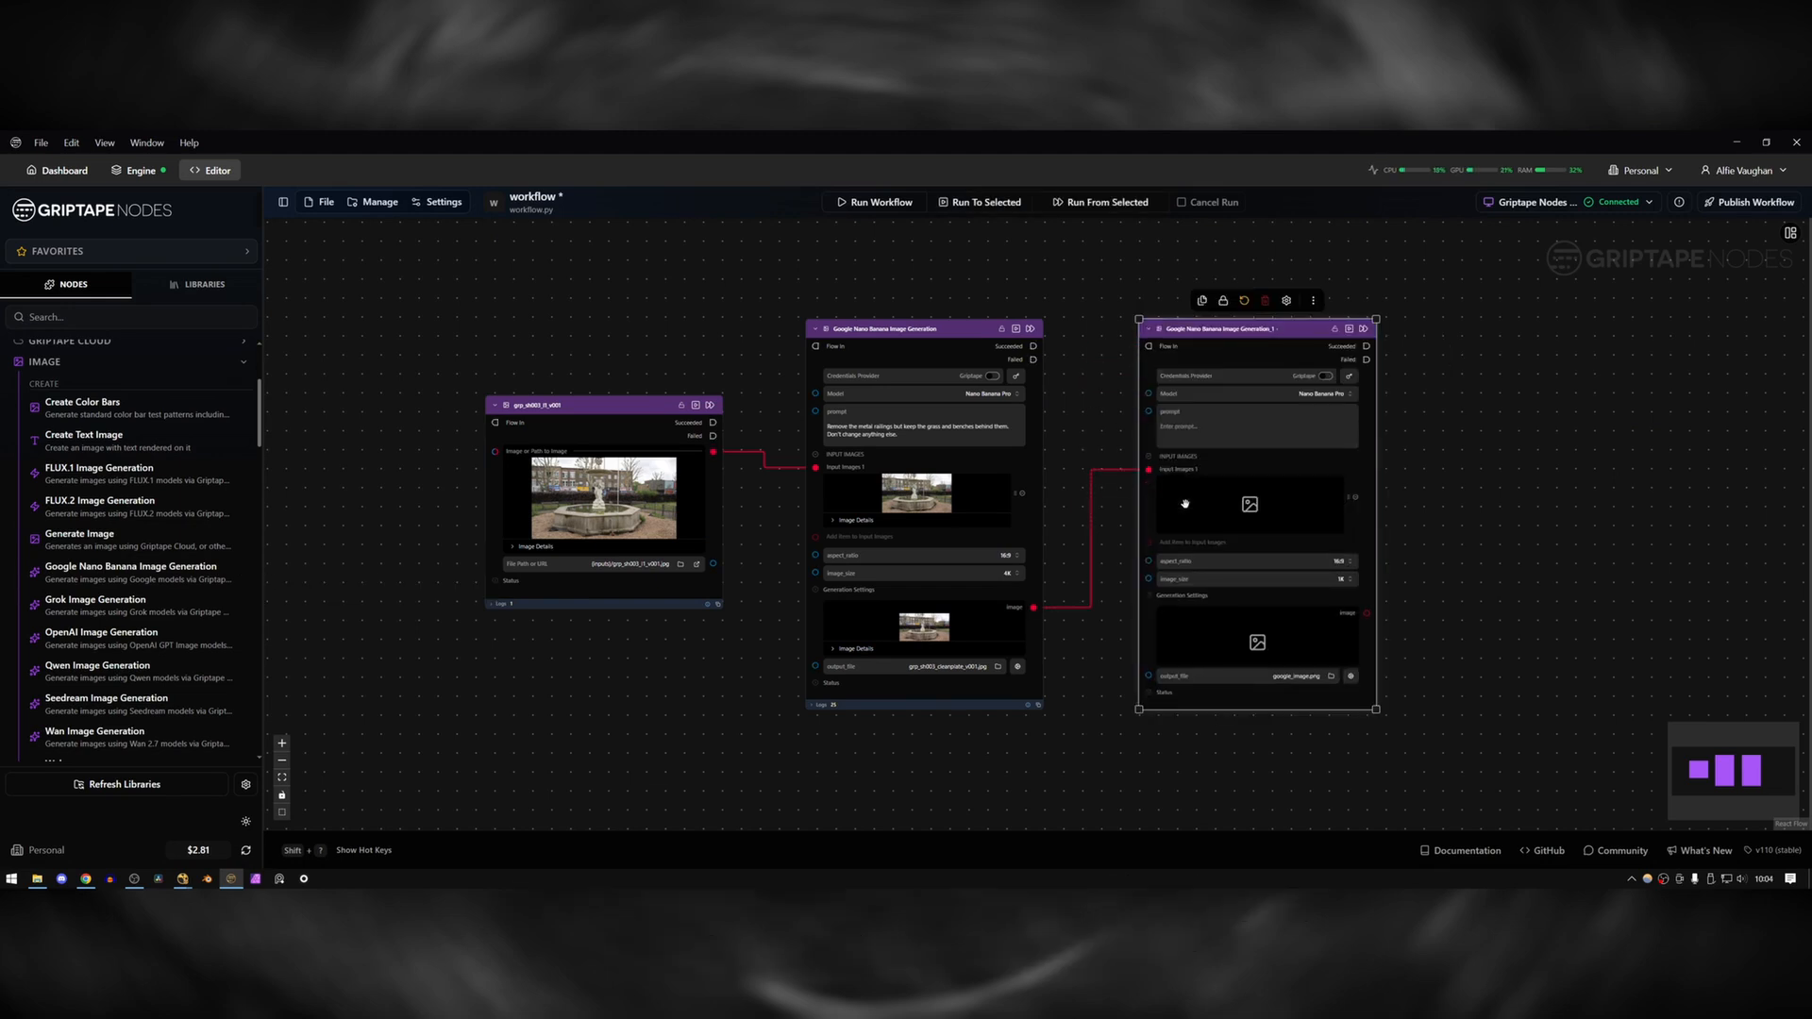
drag(1270, 676, 1347, 681)
text(gr)
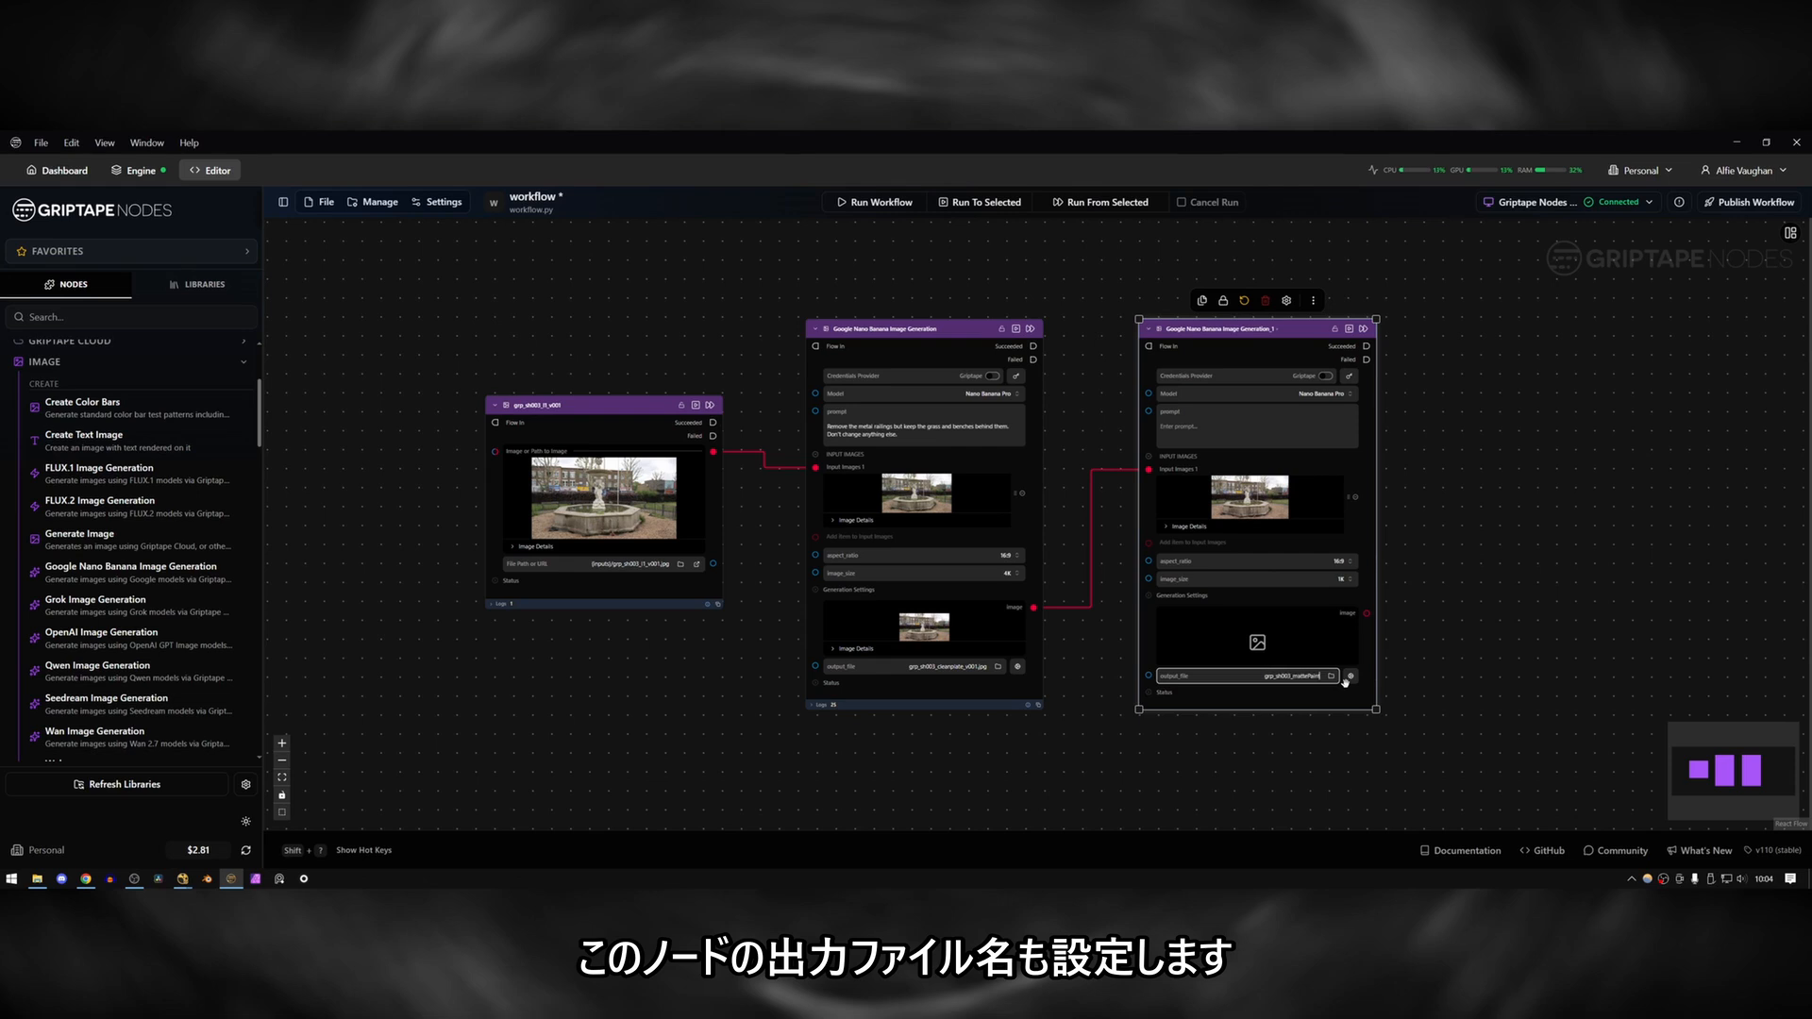
text(p_sh003_mattePainting_v001.jpg)
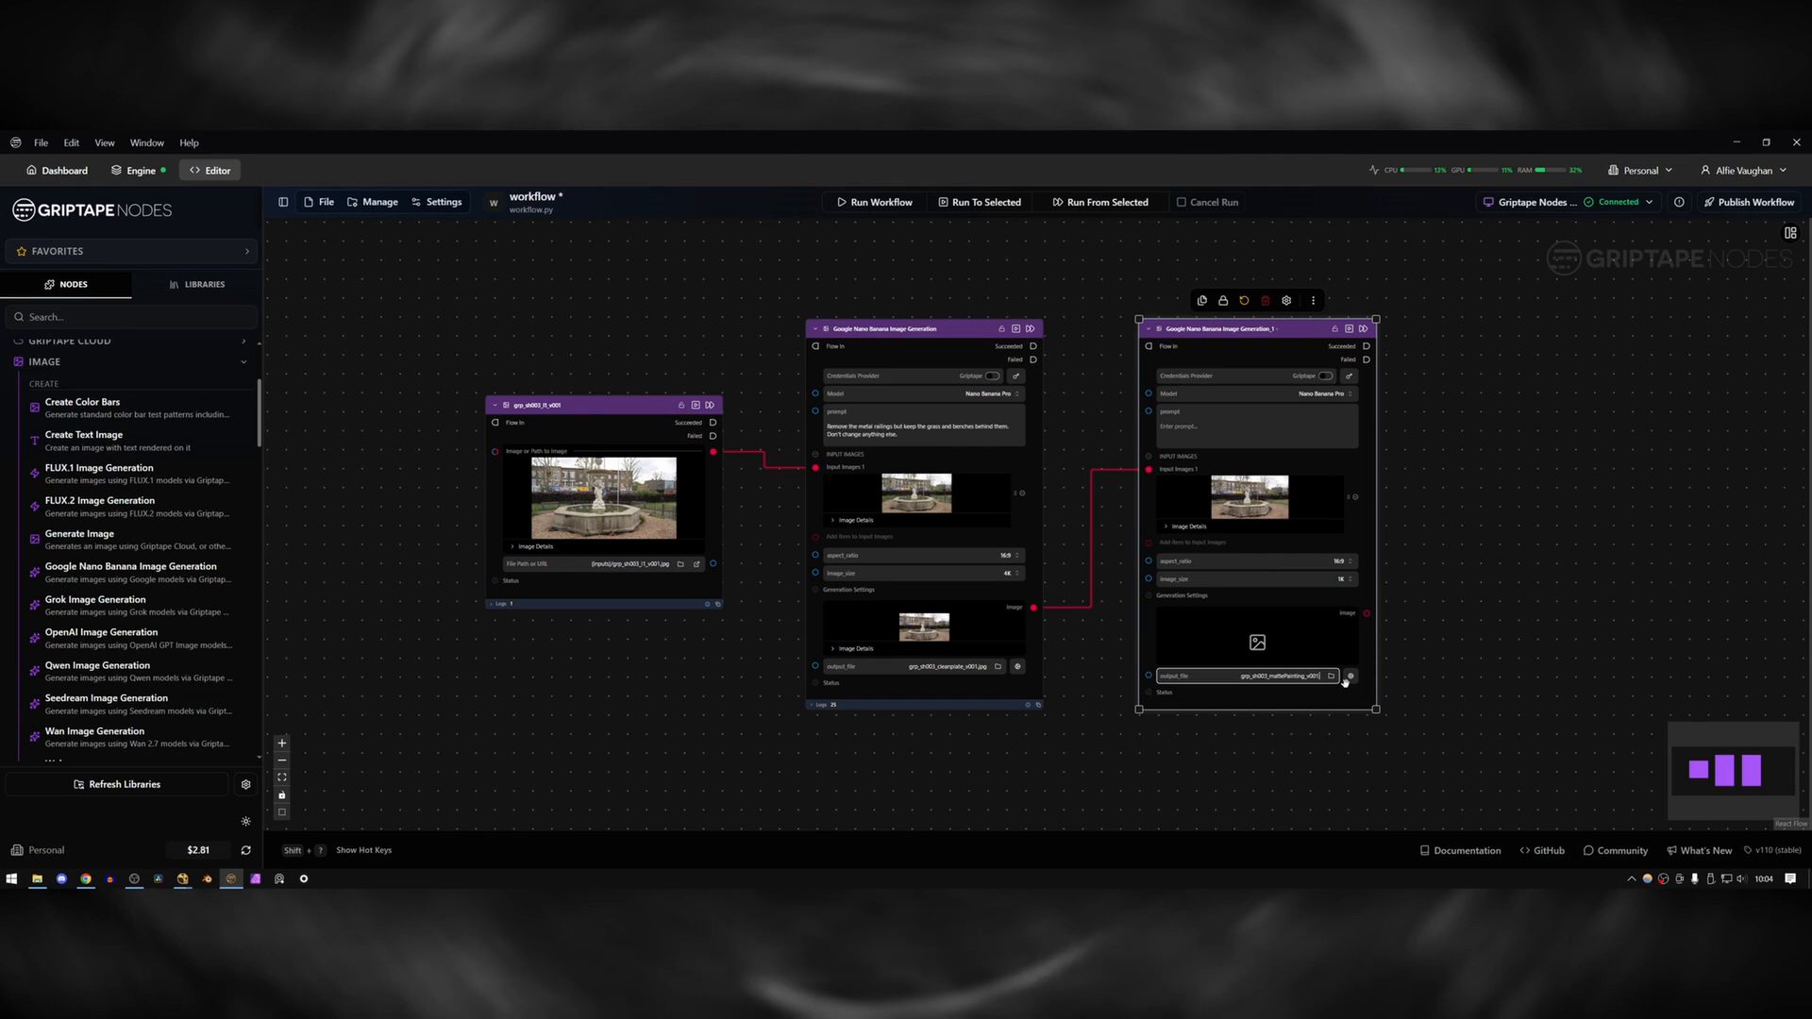
Enter the prompt "Add snow onto the floor and fountain. Don't change anything else." in the second Nano Banana node.
click(1231, 433)
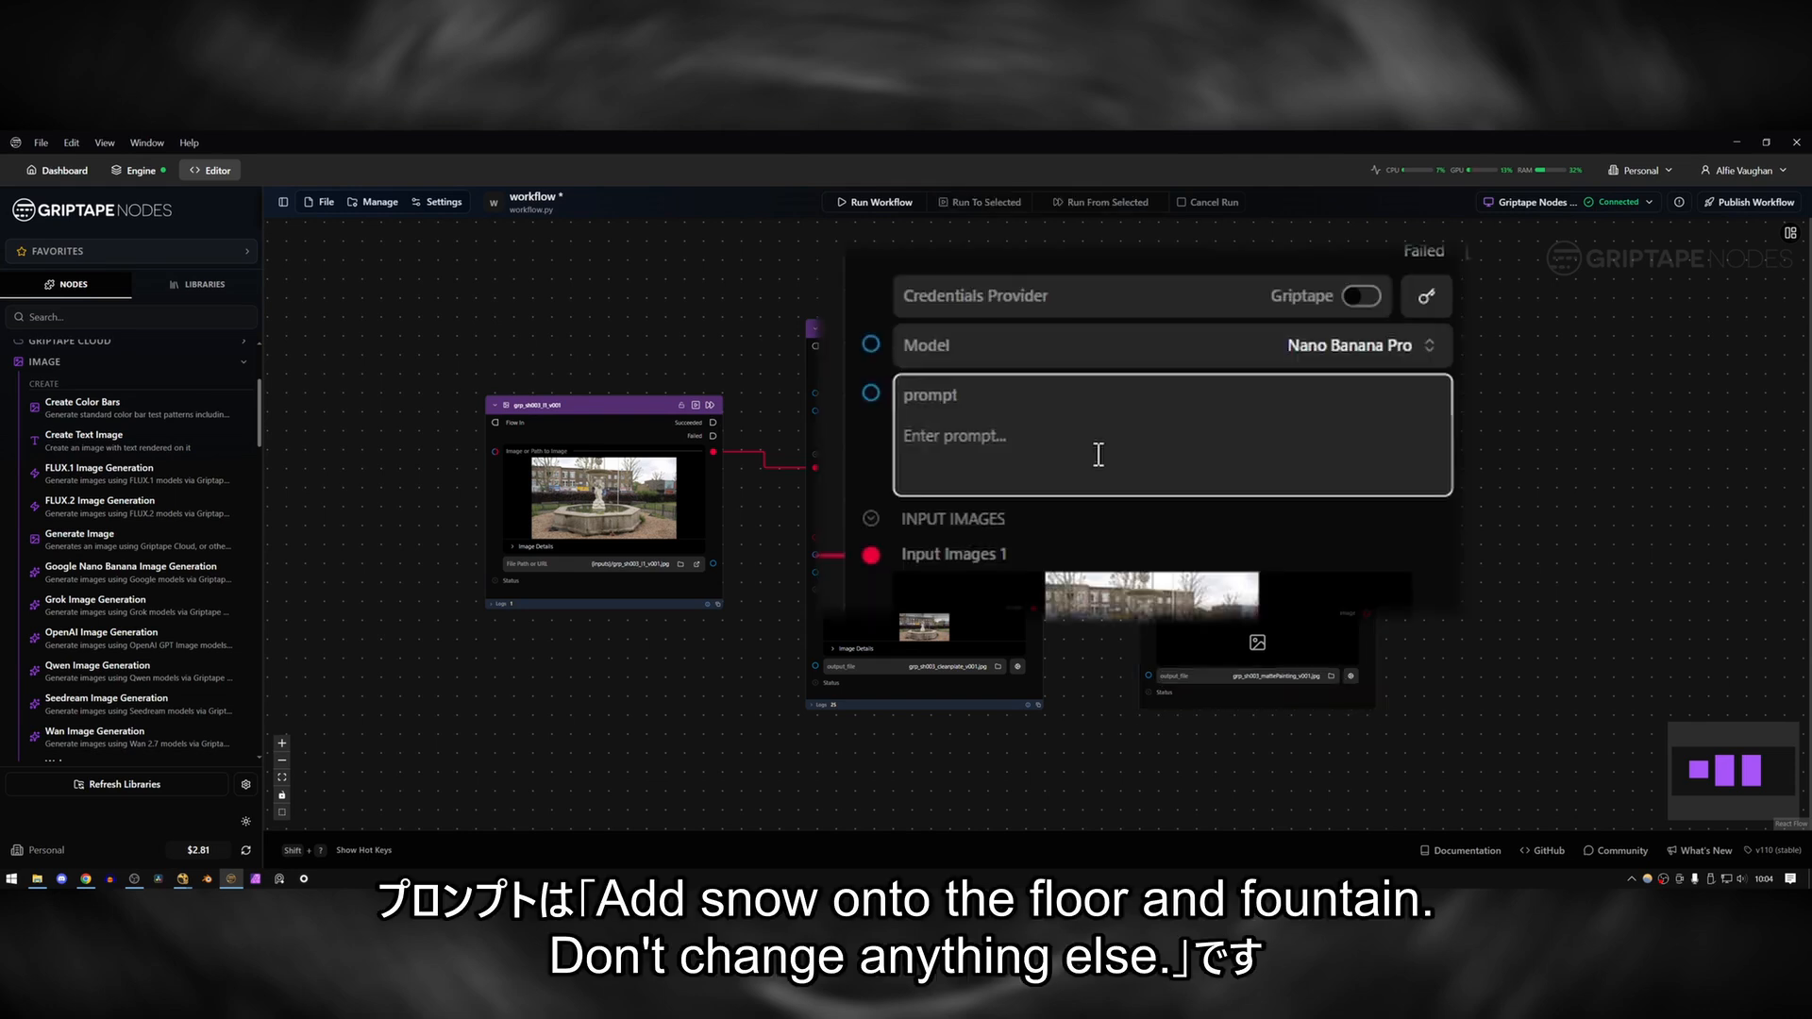
text(Add snow onto the floor and fountain. Don't change anythig)
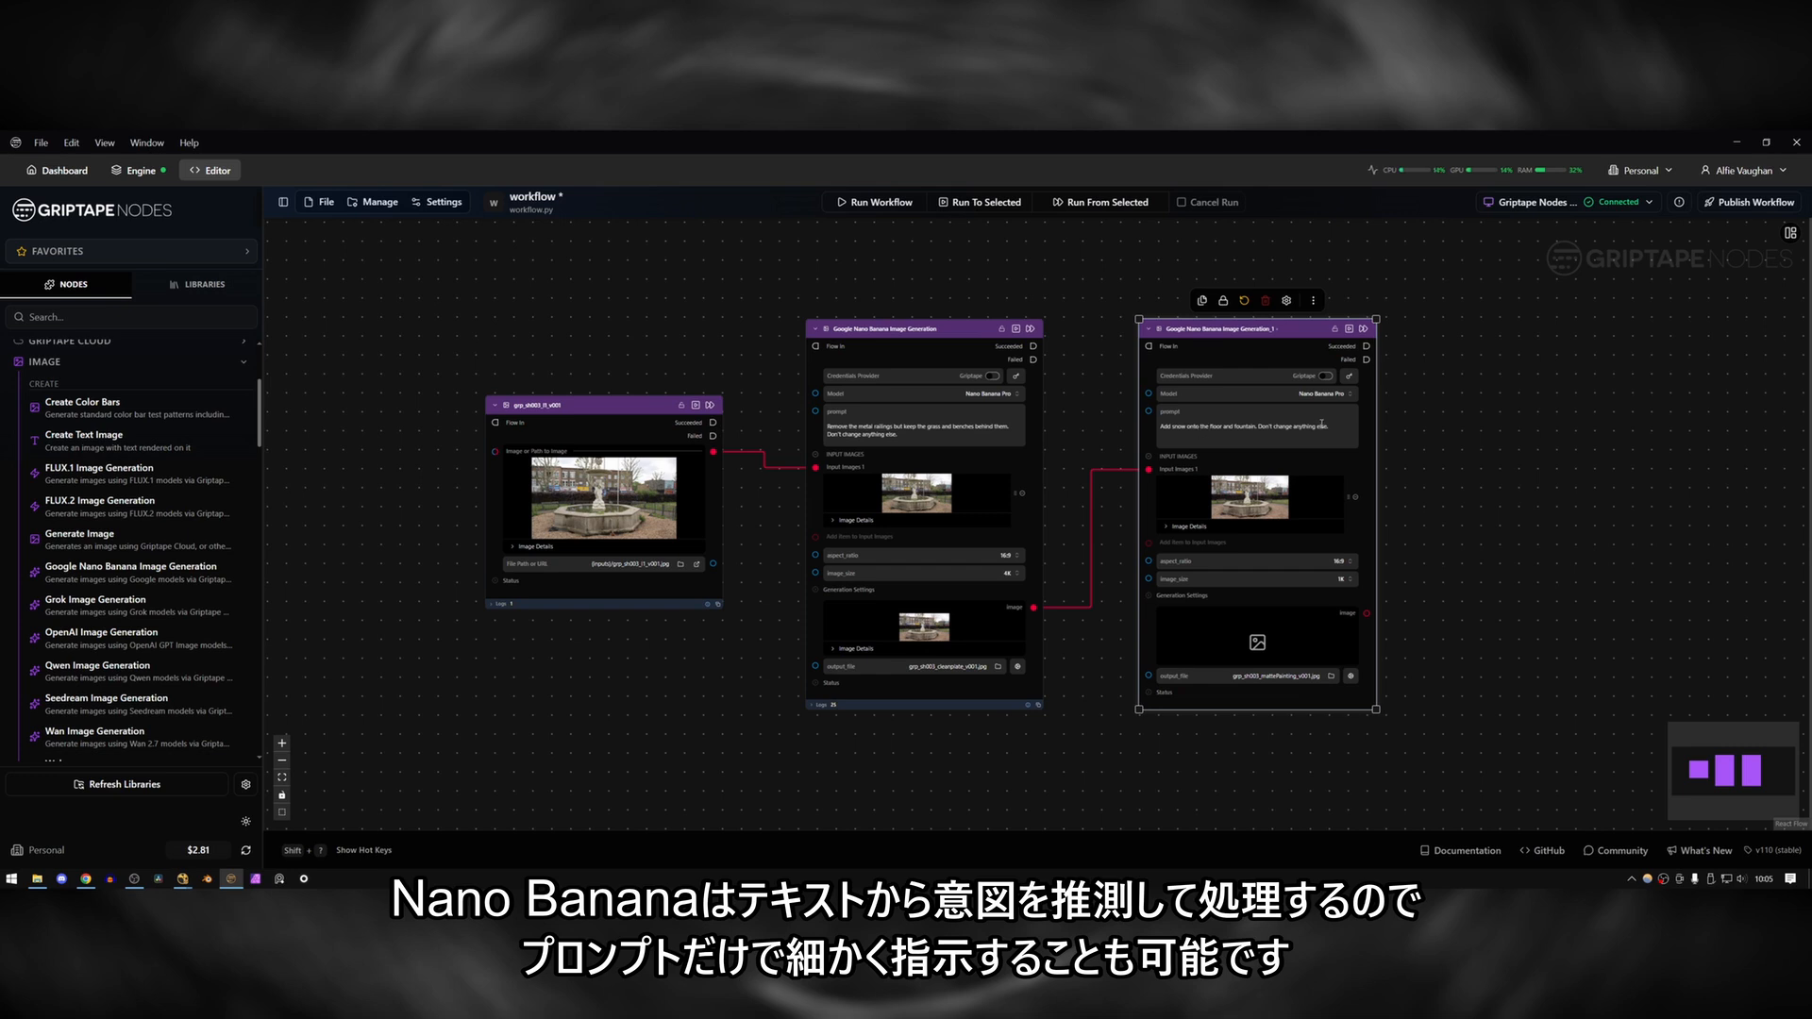
drag(1335, 425, 1280, 428)
key(ctrl+a)
click(808, 489)
Add a Paint Mask node to the workflow and place it below the first Nano Banana node.
mouse_move(1245, 487)
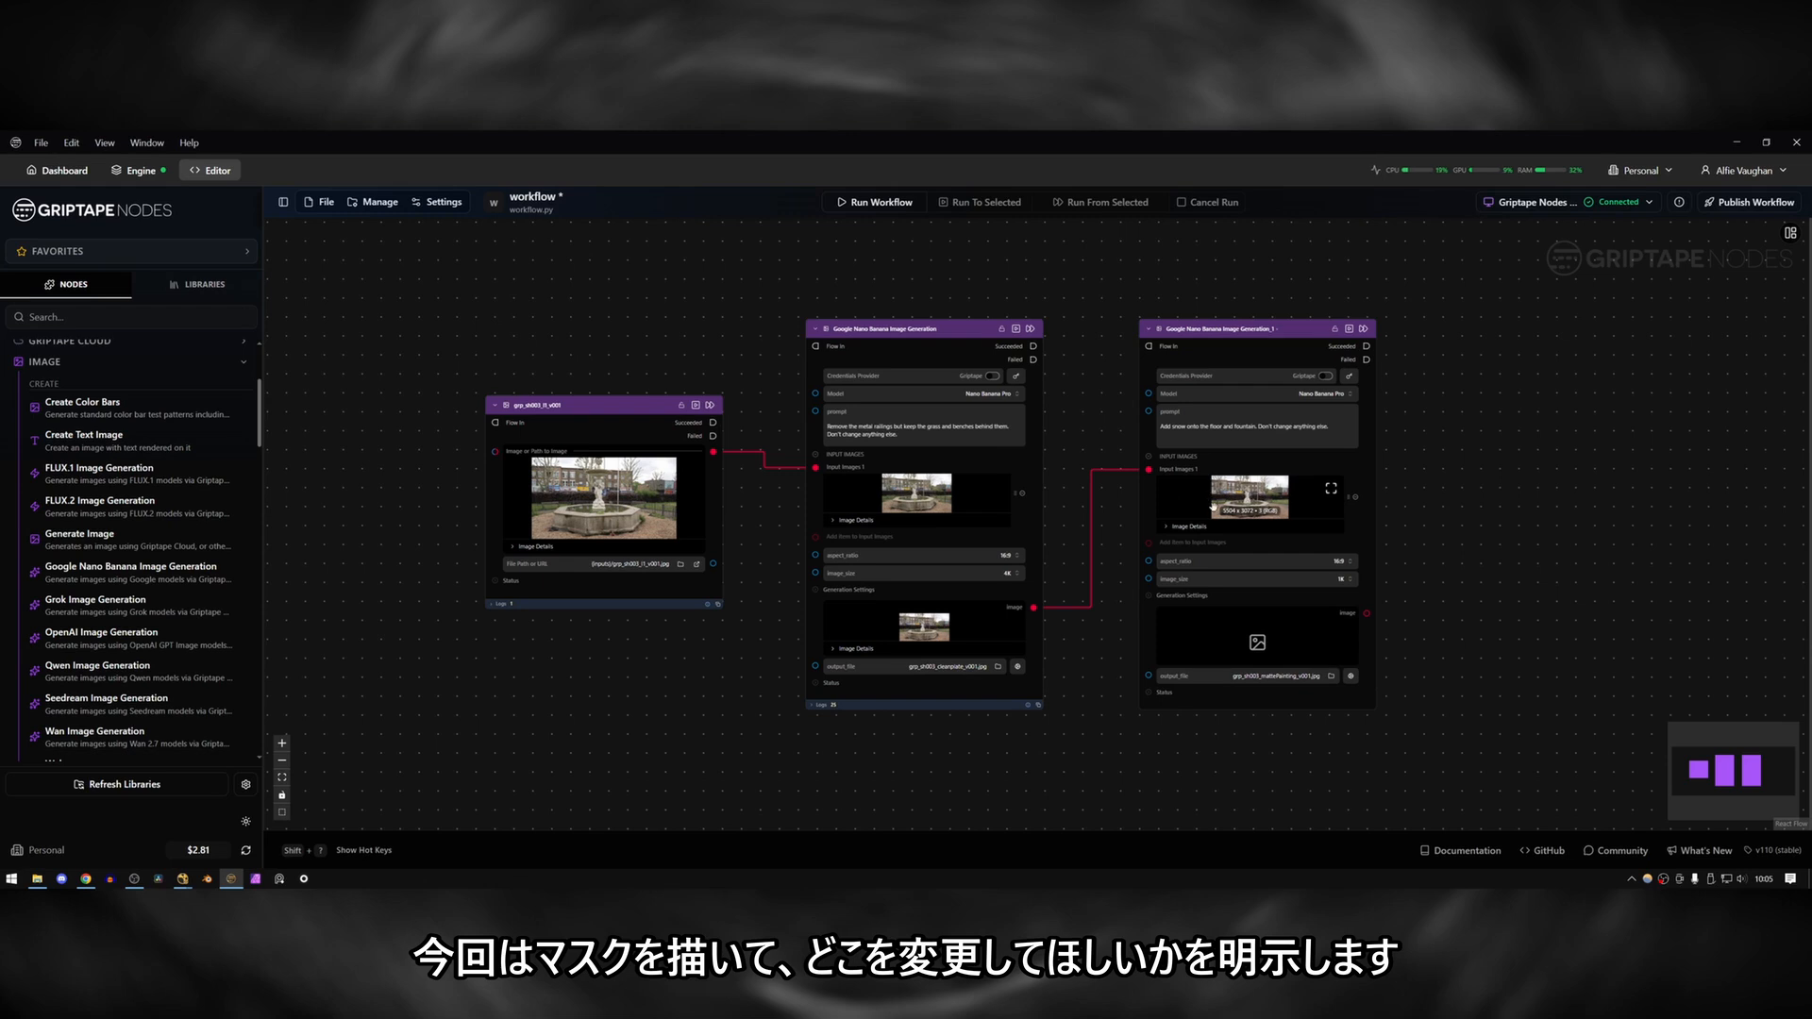
scroll(172, 513, down, 5)
scroll(172, 512, down, 8)
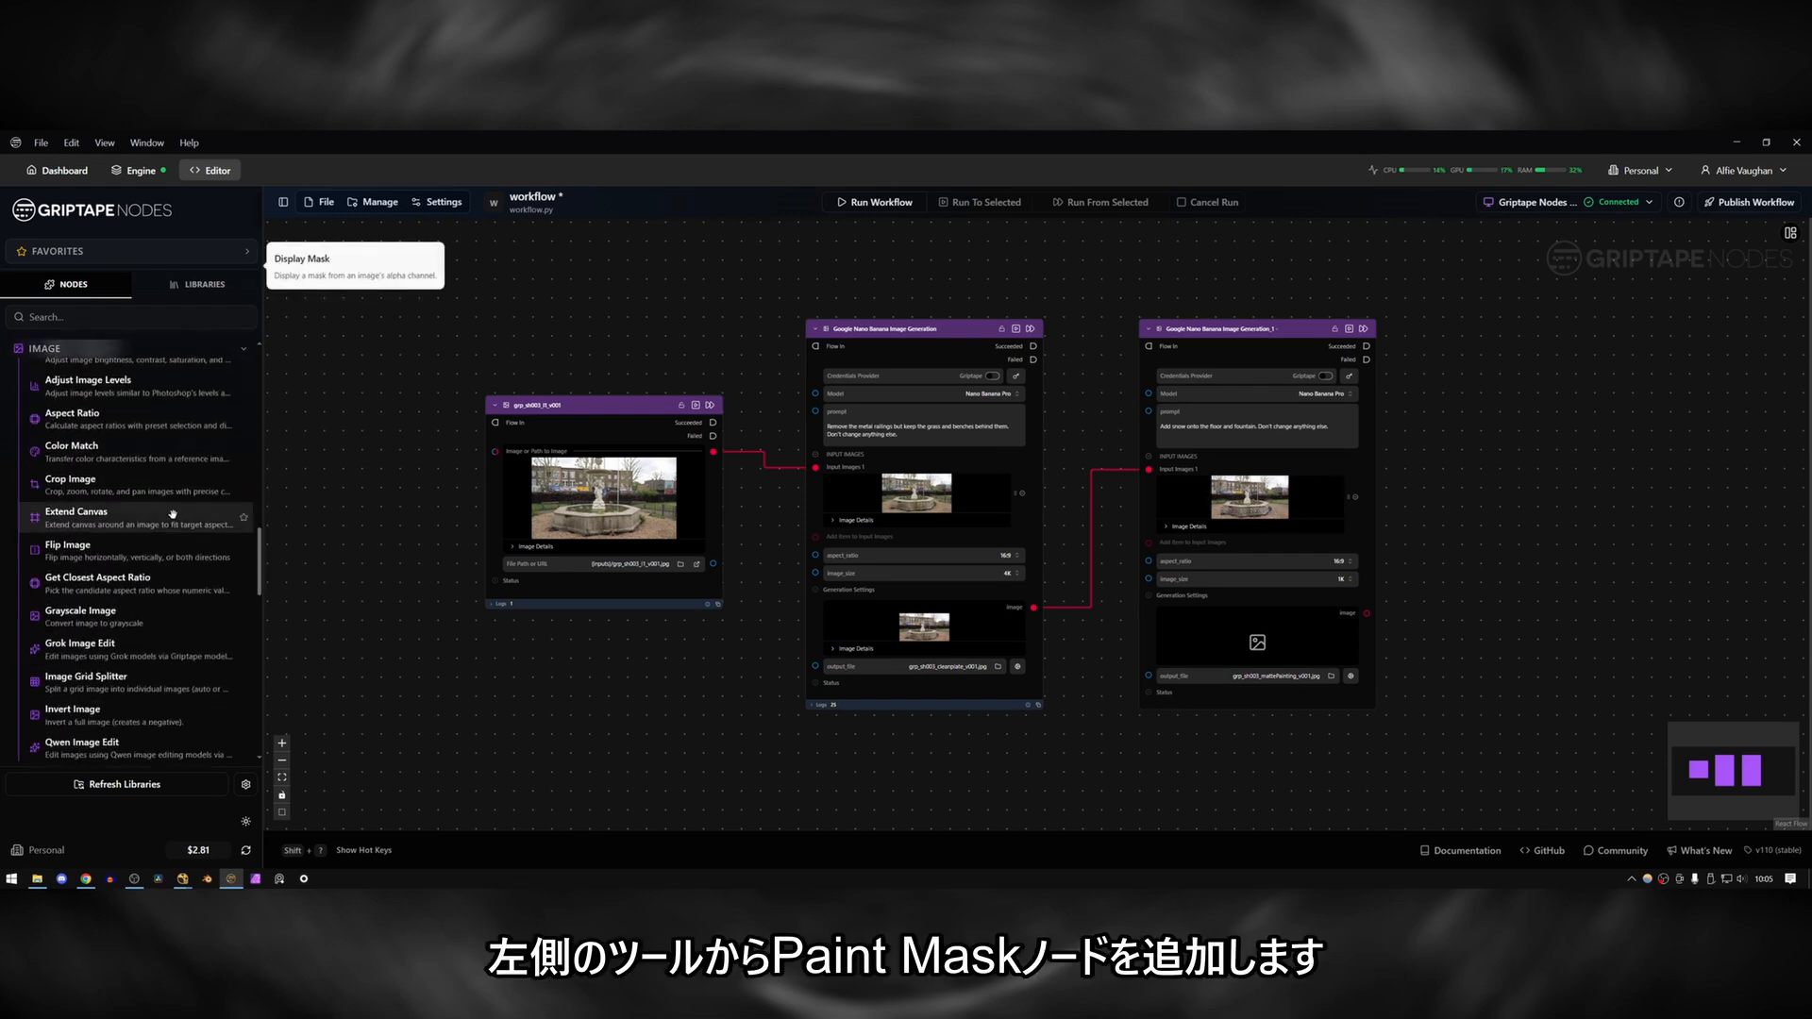
scroll(172, 513, down, 5)
mouse_move(170, 632)
mouse_down()
mouse_move(830, 212)
mouse_move(838, 274)
mouse_up()
scroll(928, 378, down, 1)
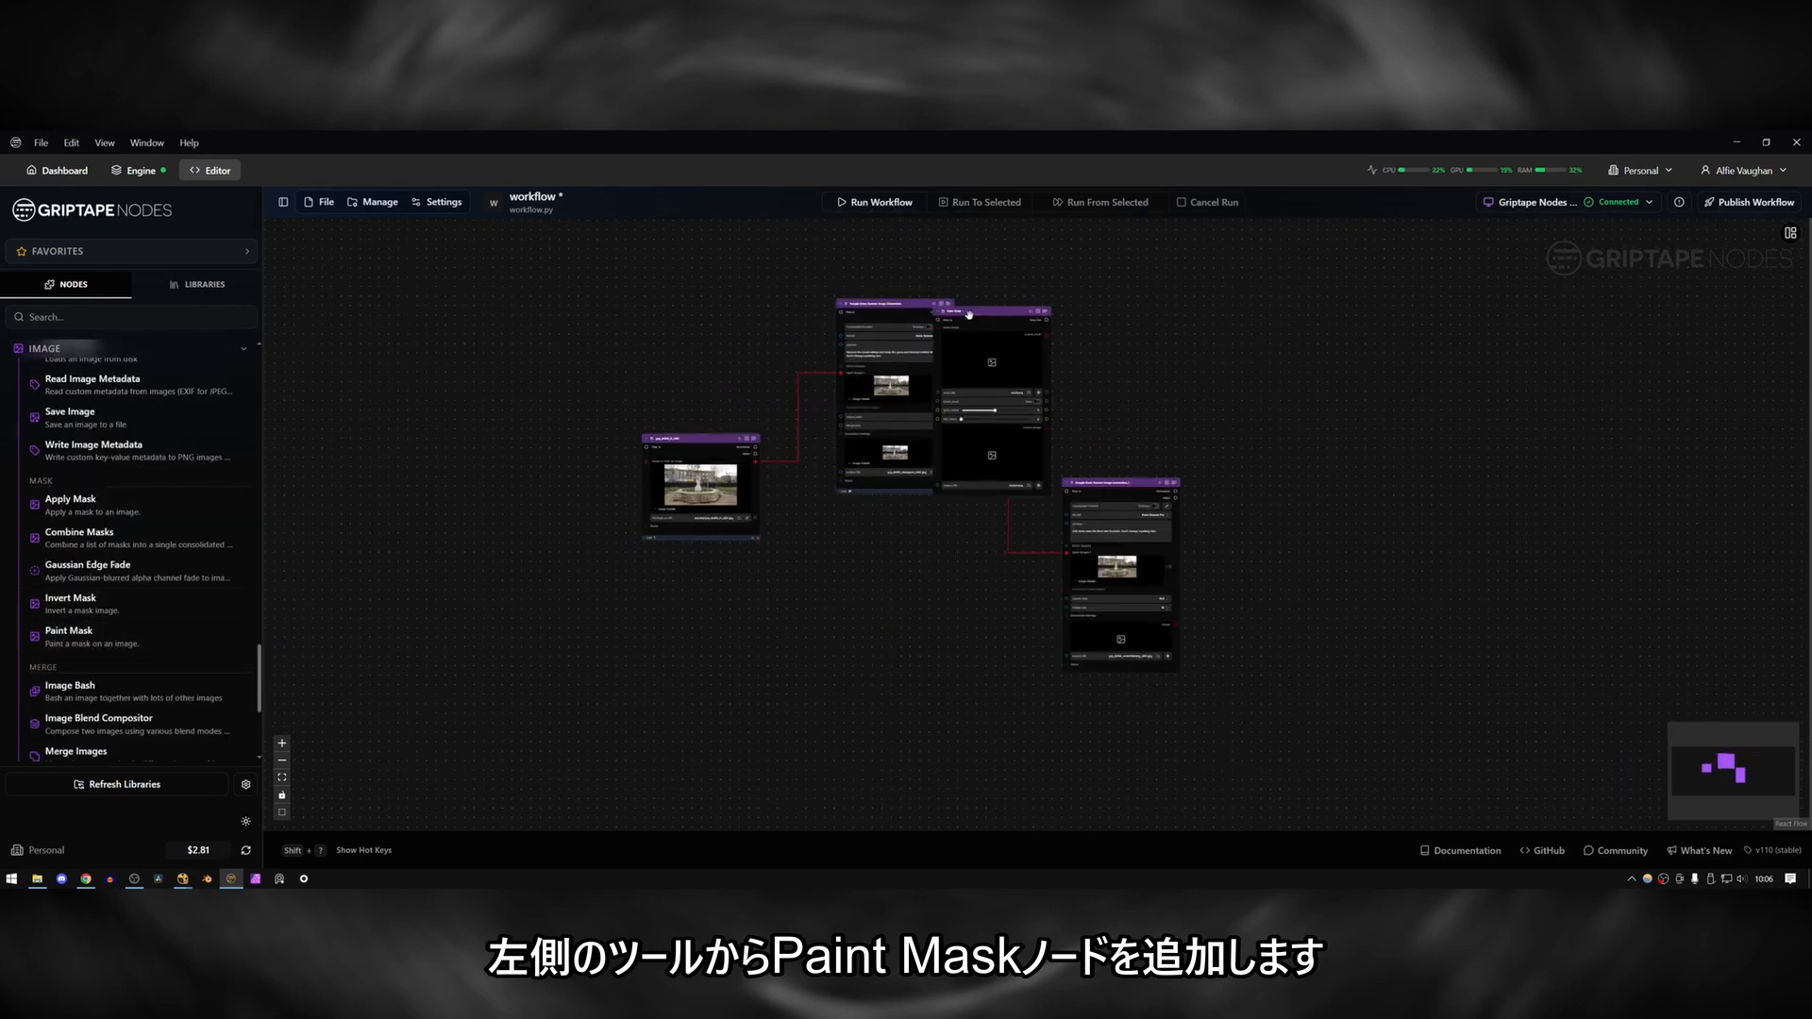
mouse_move(968, 313)
mouse_down()
mouse_move(971, 479)
mouse_move(888, 541)
mouse_up()
drag(888, 541, 897, 517)
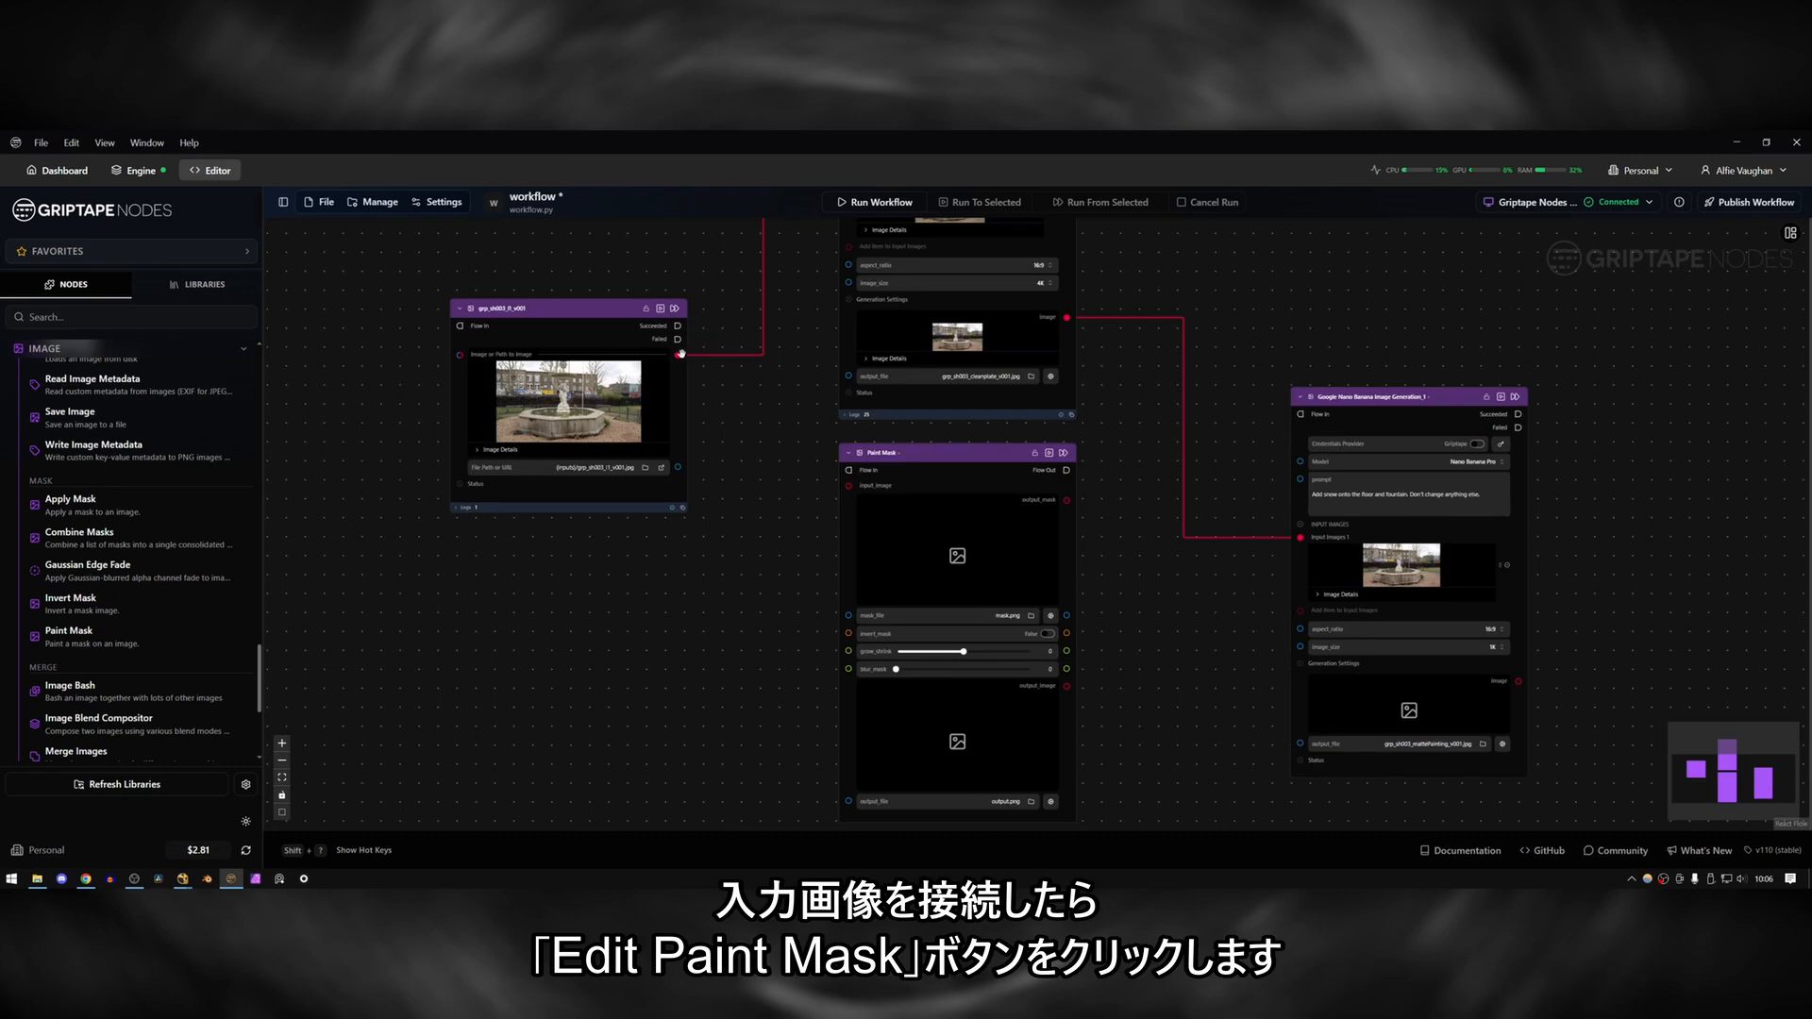
Connect the original fountain image to the Paint Mask input and open the paint mask for editing.
mouse_move(681, 353)
mouse_down()
mouse_move(698, 363)
mouse_move(741, 592)
mouse_move(845, 489)
mouse_up()
mouse_move(994, 535)
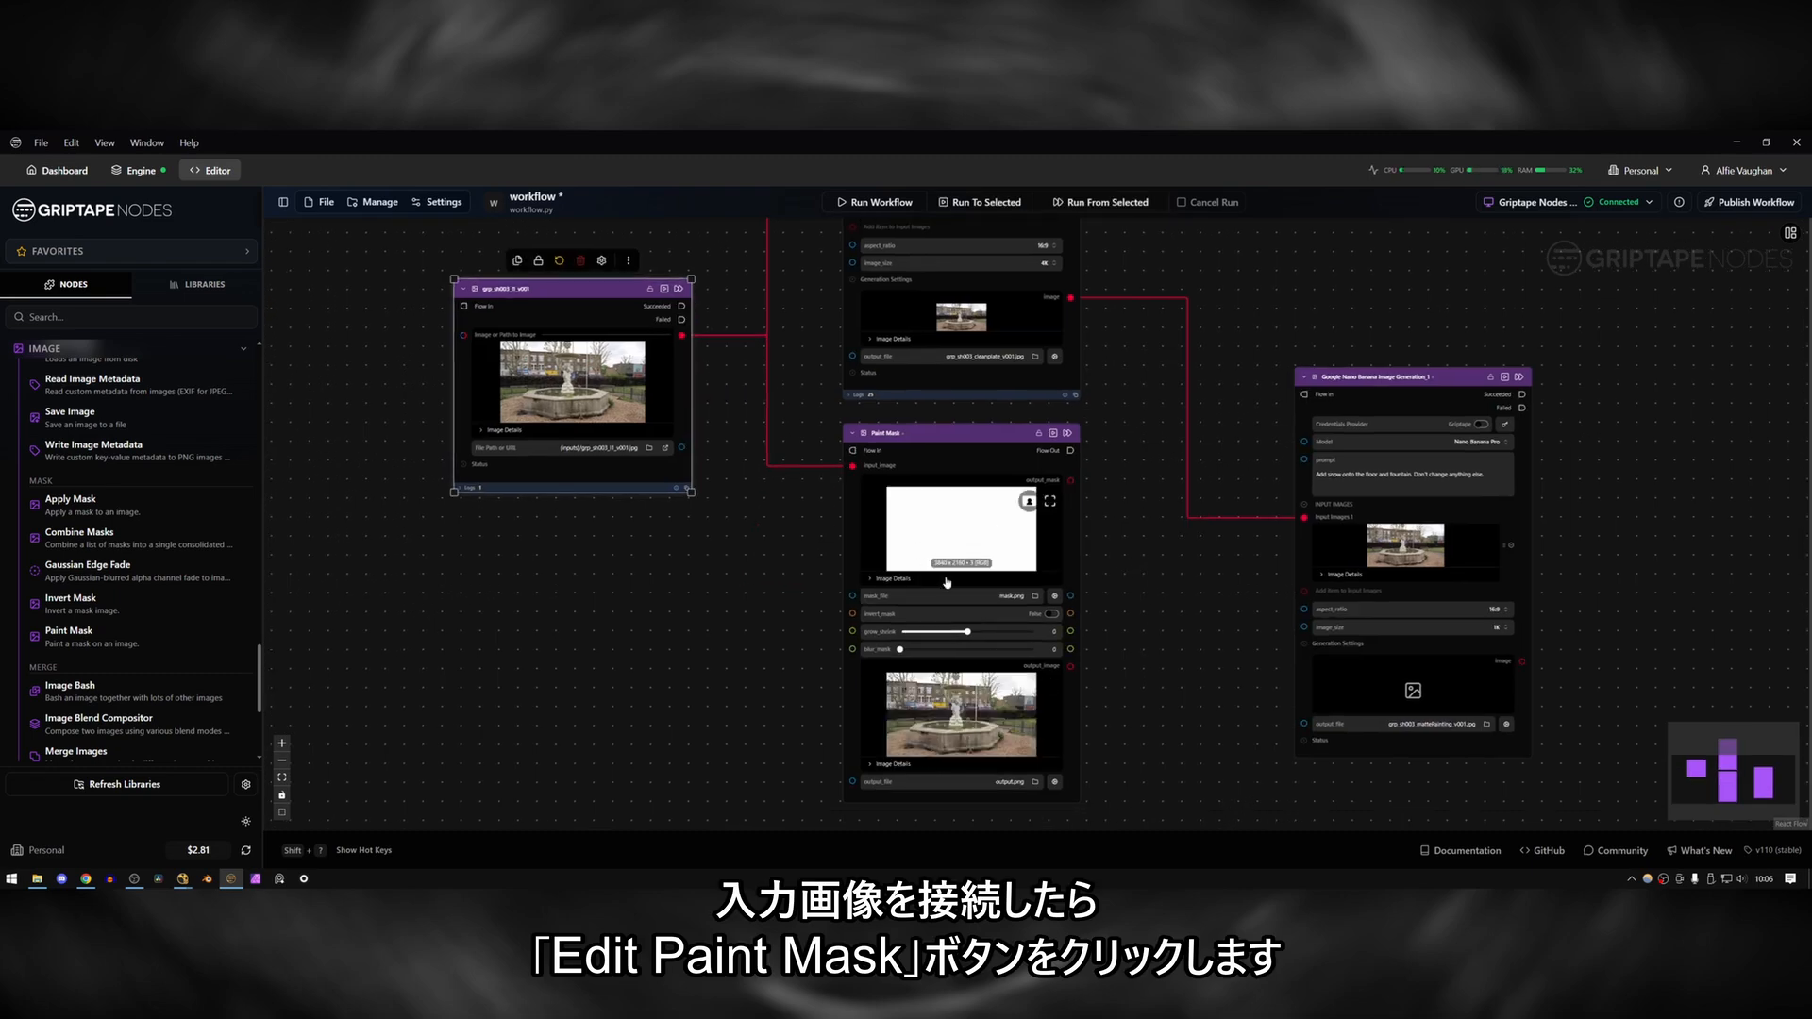
click(1029, 503)
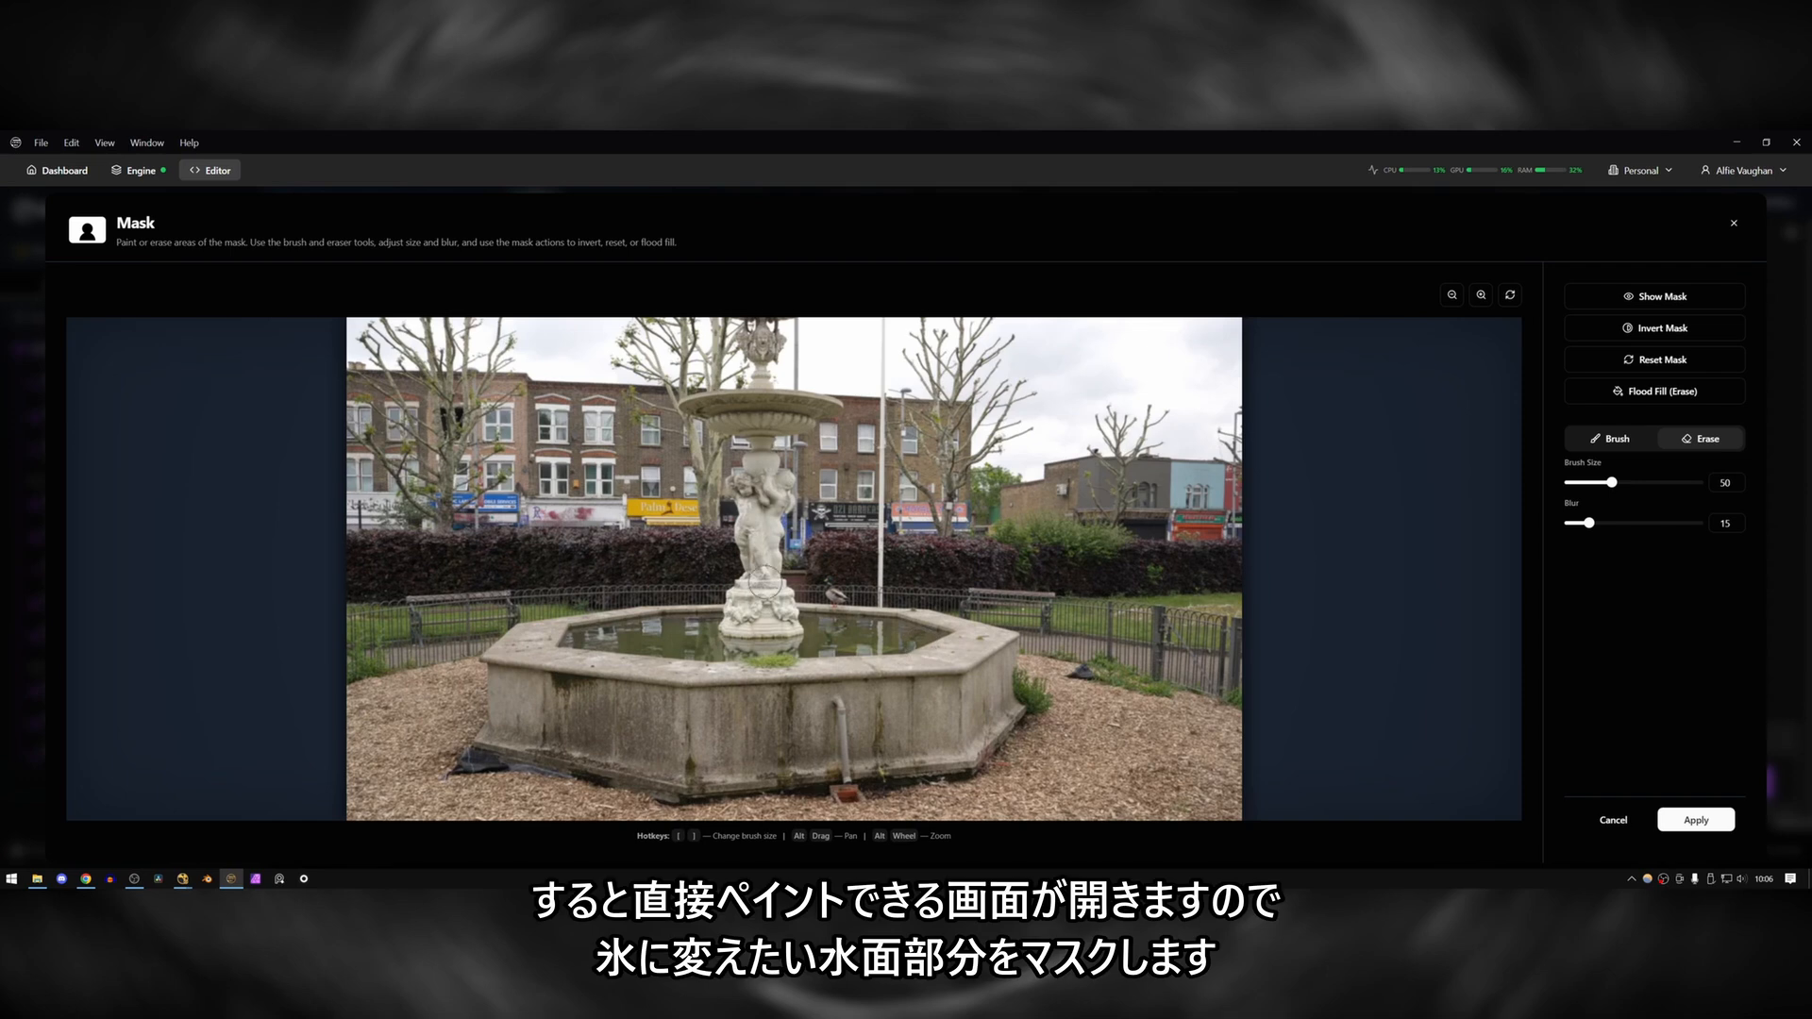
Paint over the fountain basin's whole water surface in the mask, leaving out the statue's base, with brush size 33.
drag(1612, 483, 1596, 482)
mouse_move(727, 615)
mouse_down()
mouse_move(569, 644)
mouse_move(939, 637)
mouse_move(882, 619)
mouse_move(715, 631)
mouse_up()
drag(826, 632, 863, 634)
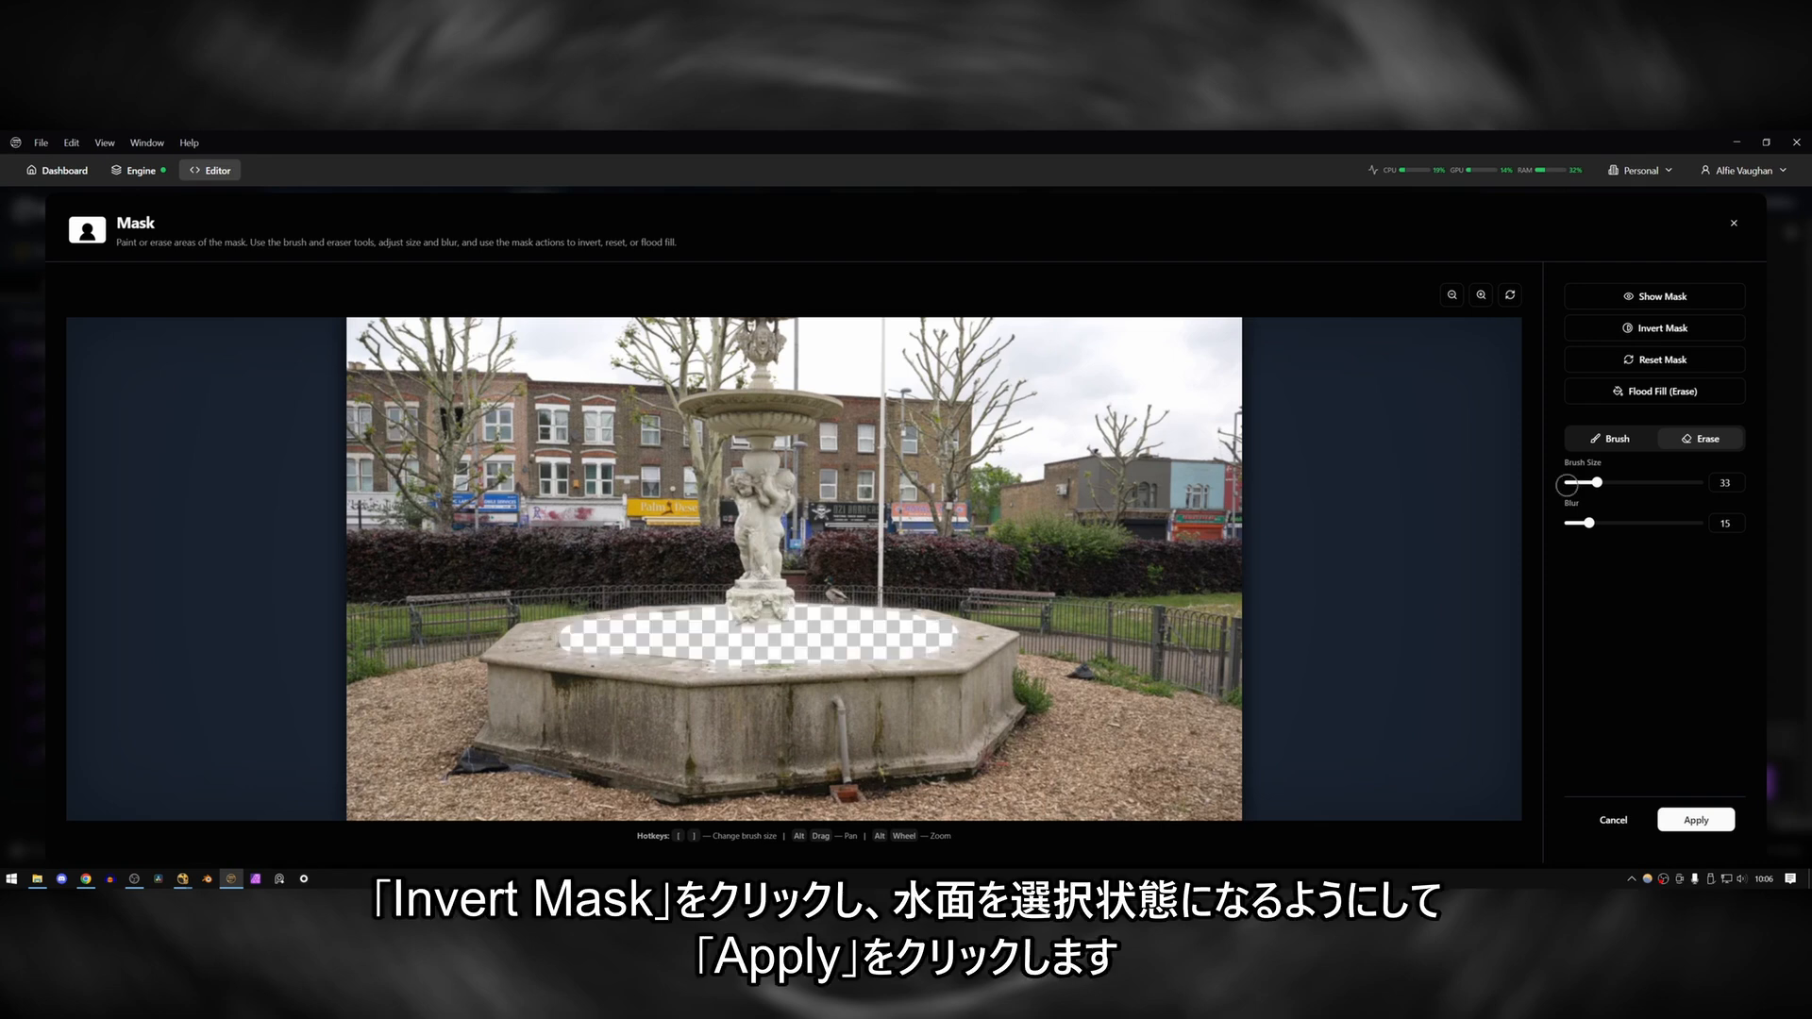
Invert and apply the water mask, and connect its output image to the second Nano Banana node's input images.
click(1658, 327)
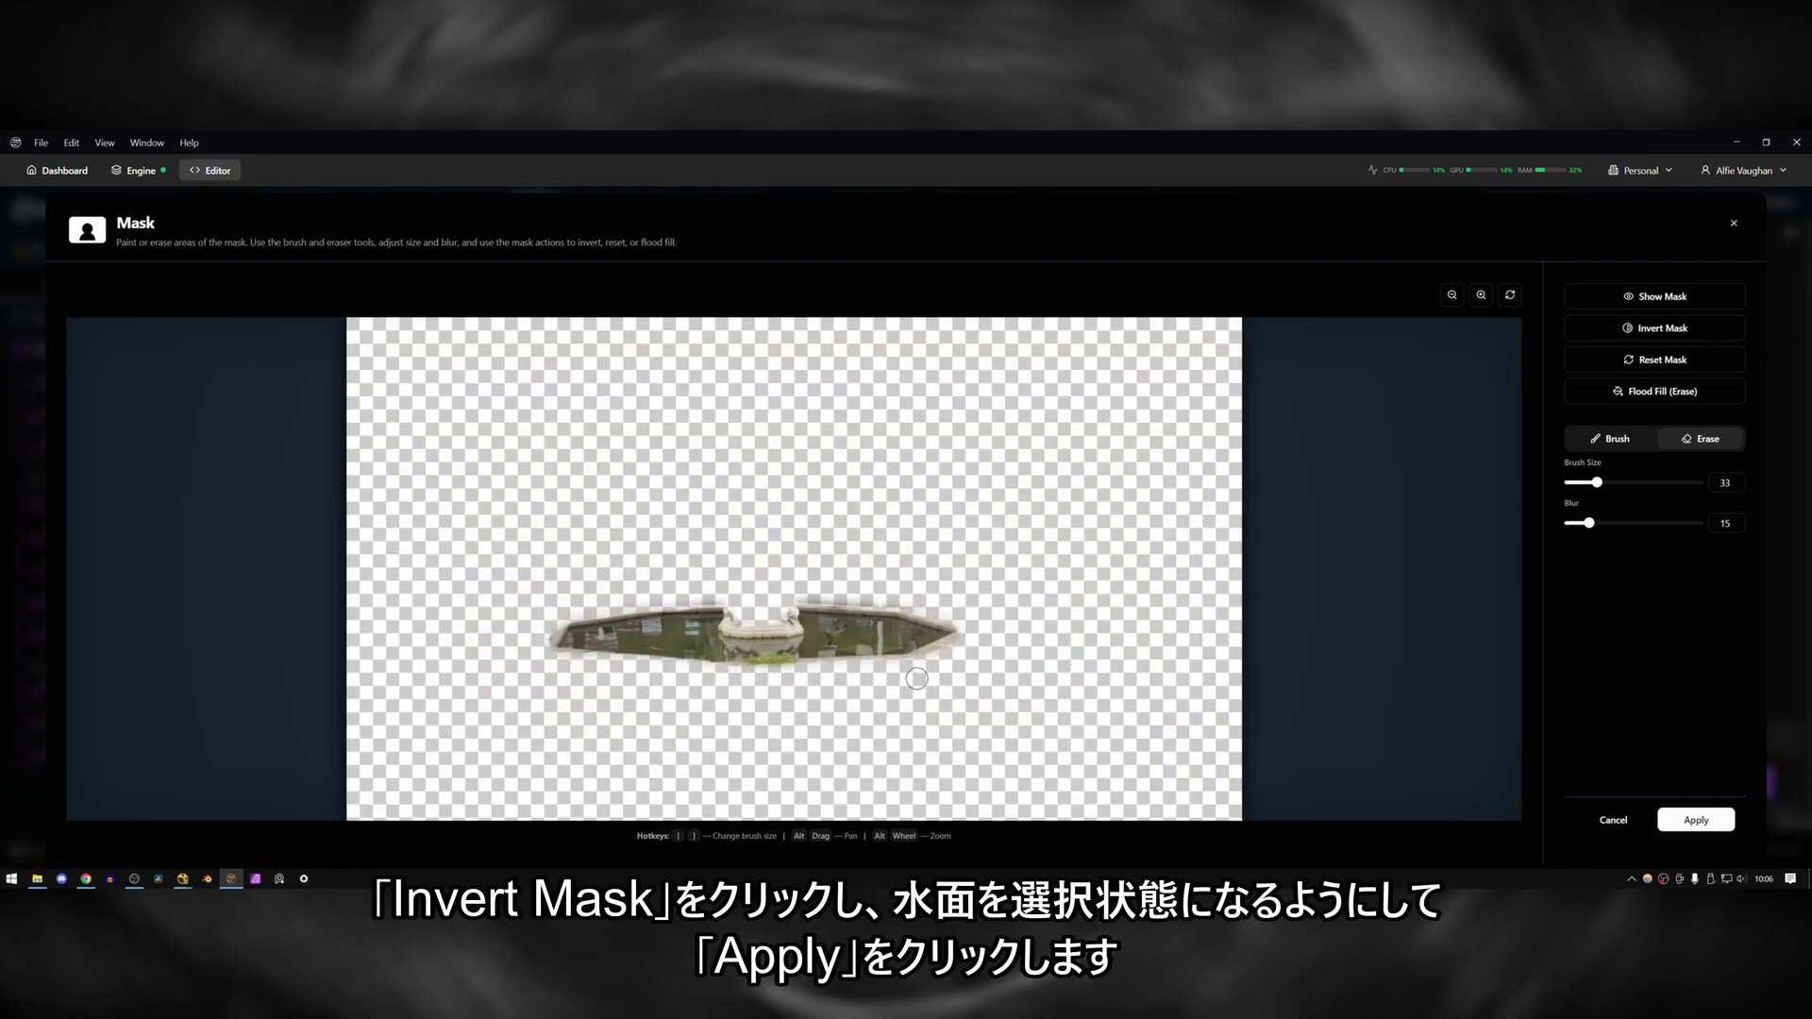
click(1711, 820)
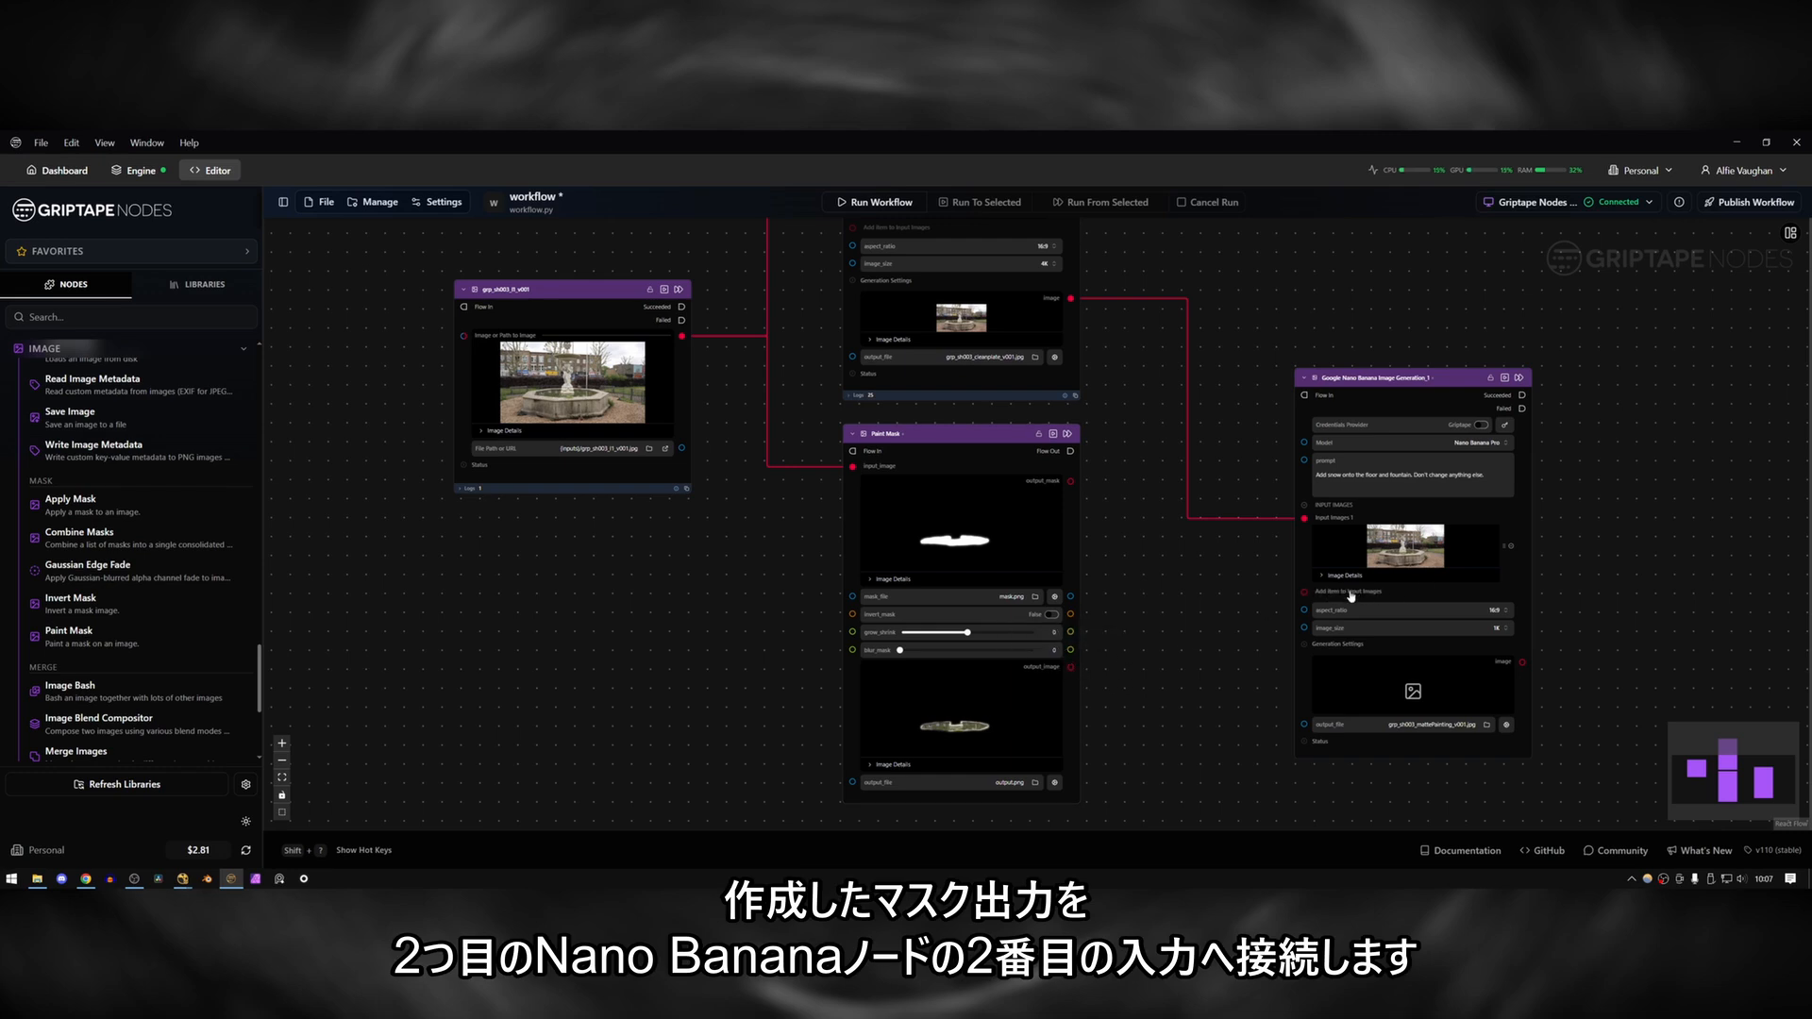
drag(1284, 584, 1305, 592)
Insert "Change the water to ice inside of the white area of the mask from Input Images 2." into the second Nano Banana node's prompt.
click(1415, 475)
text(Change the )
text(water to )
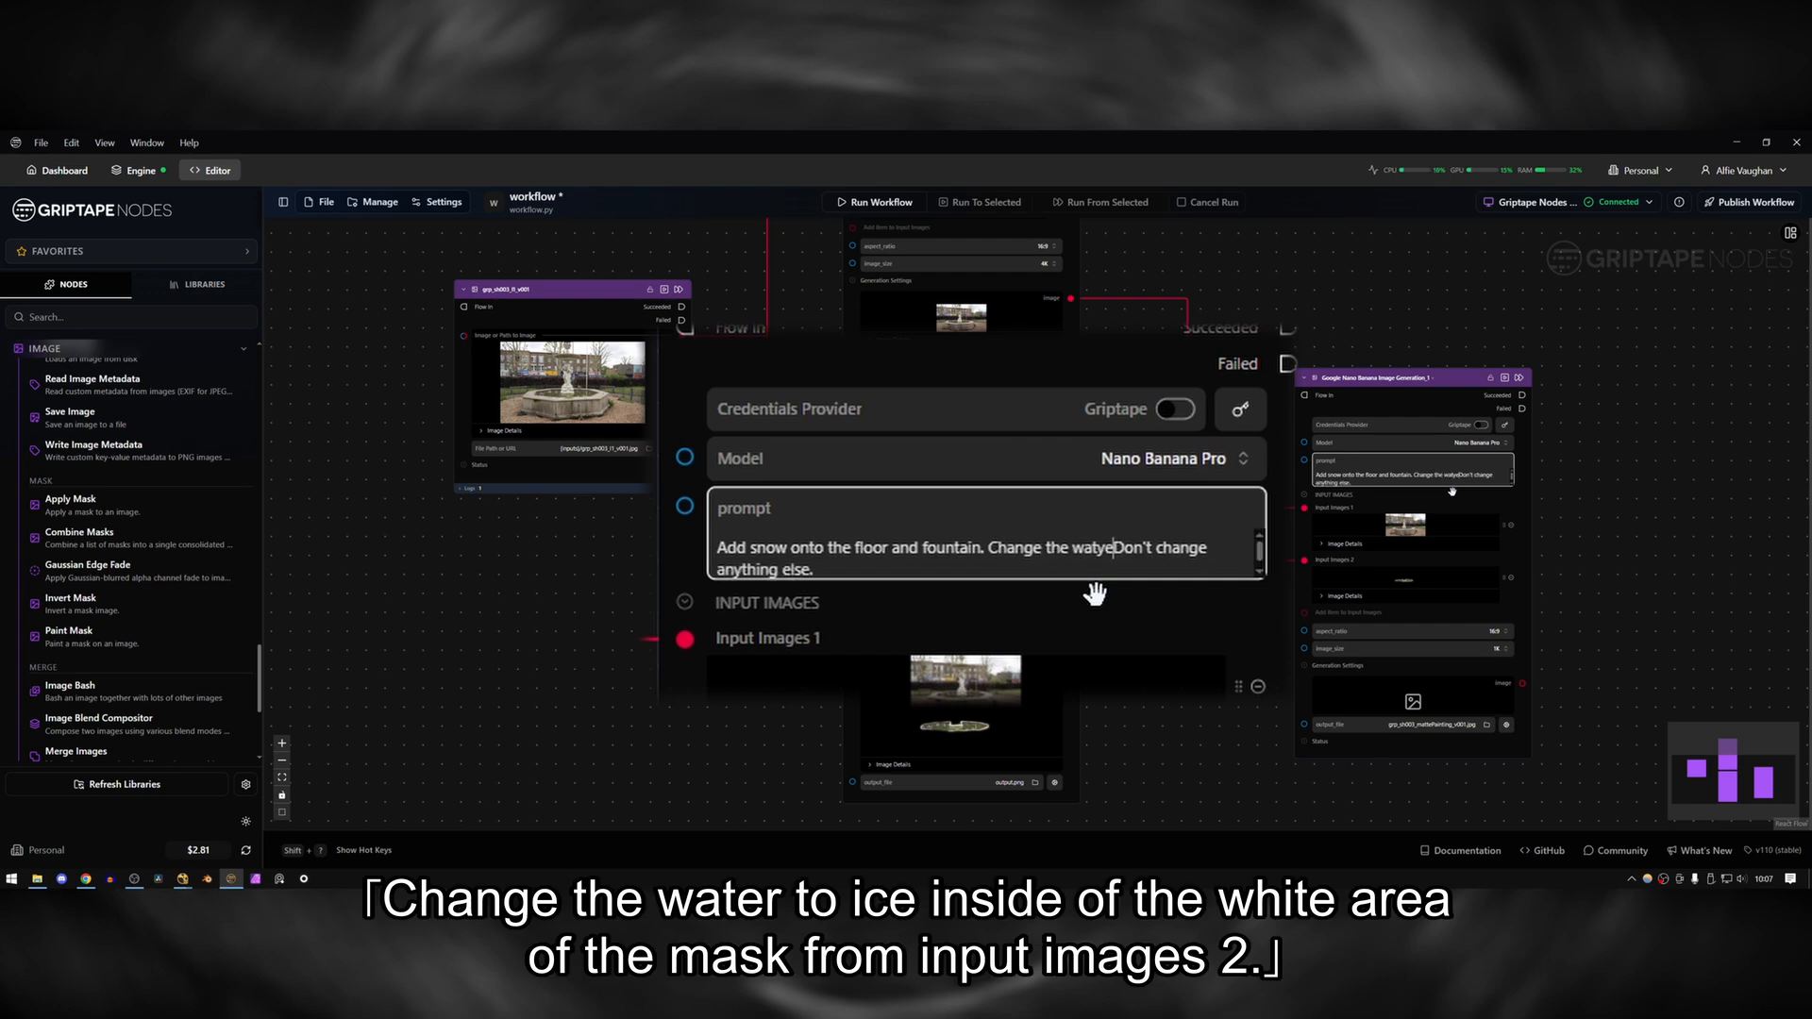
text(ice inside of the whi)
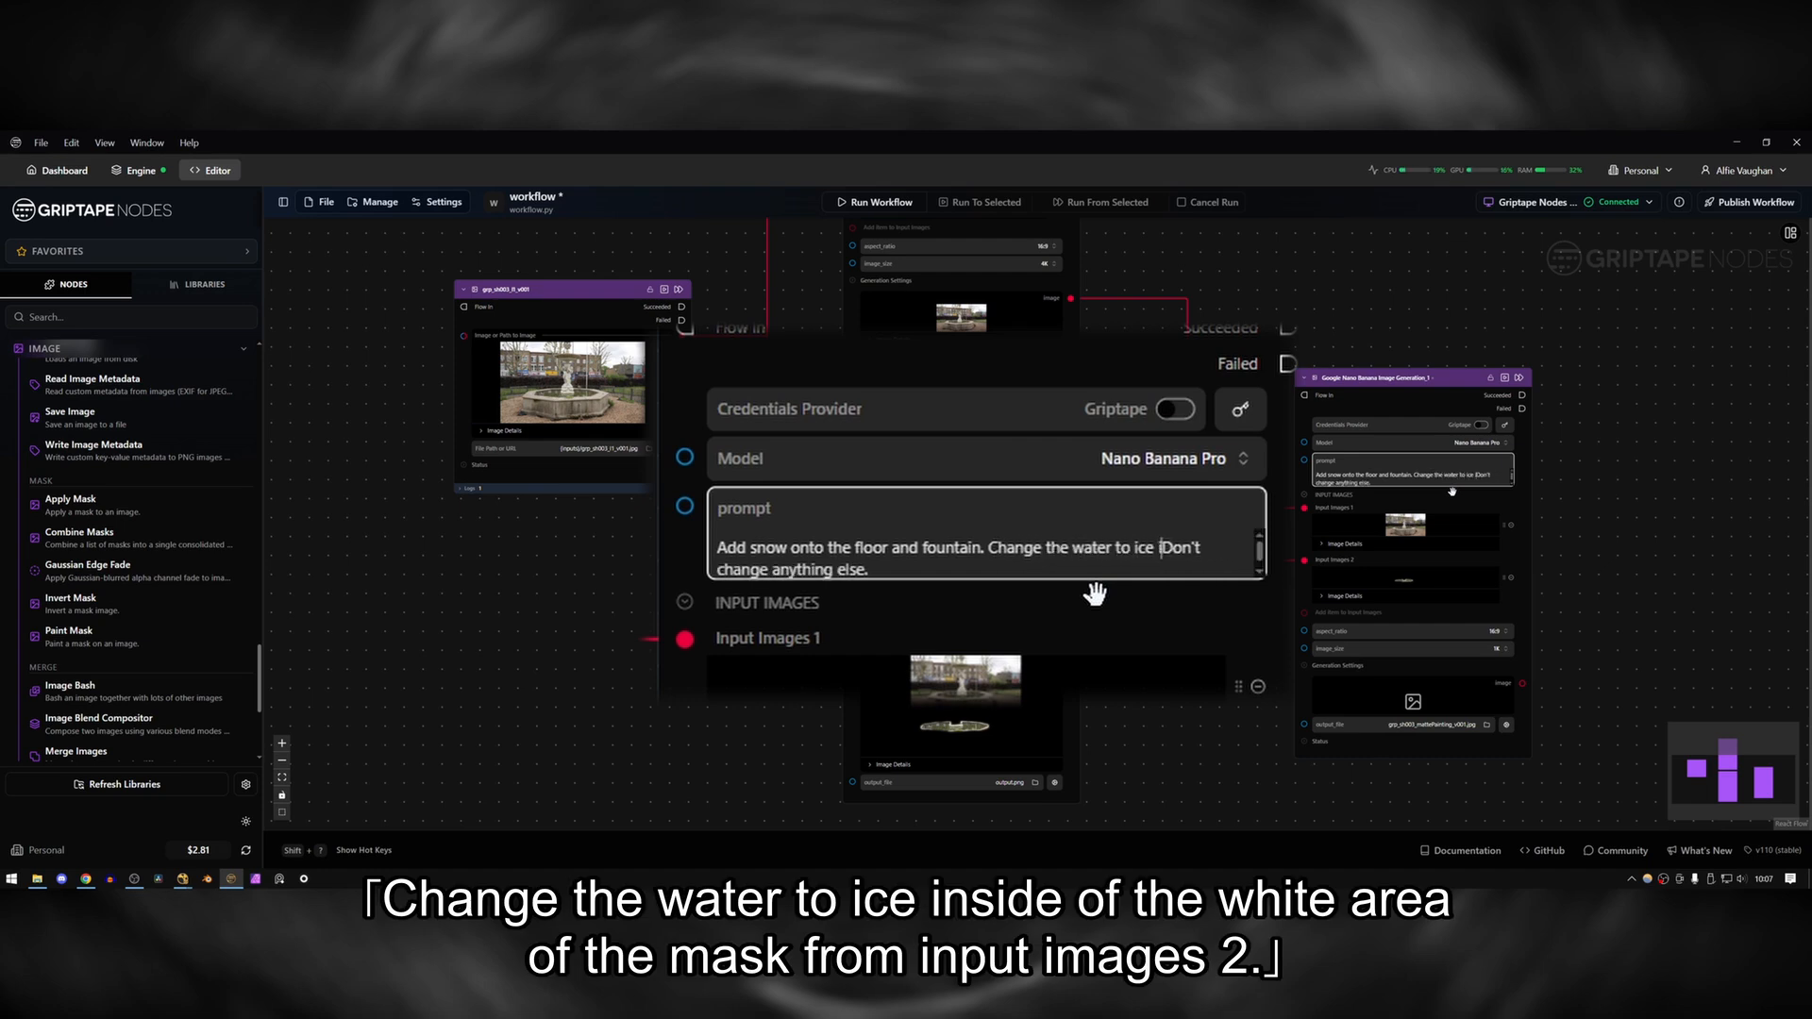
text(te area of the mask)
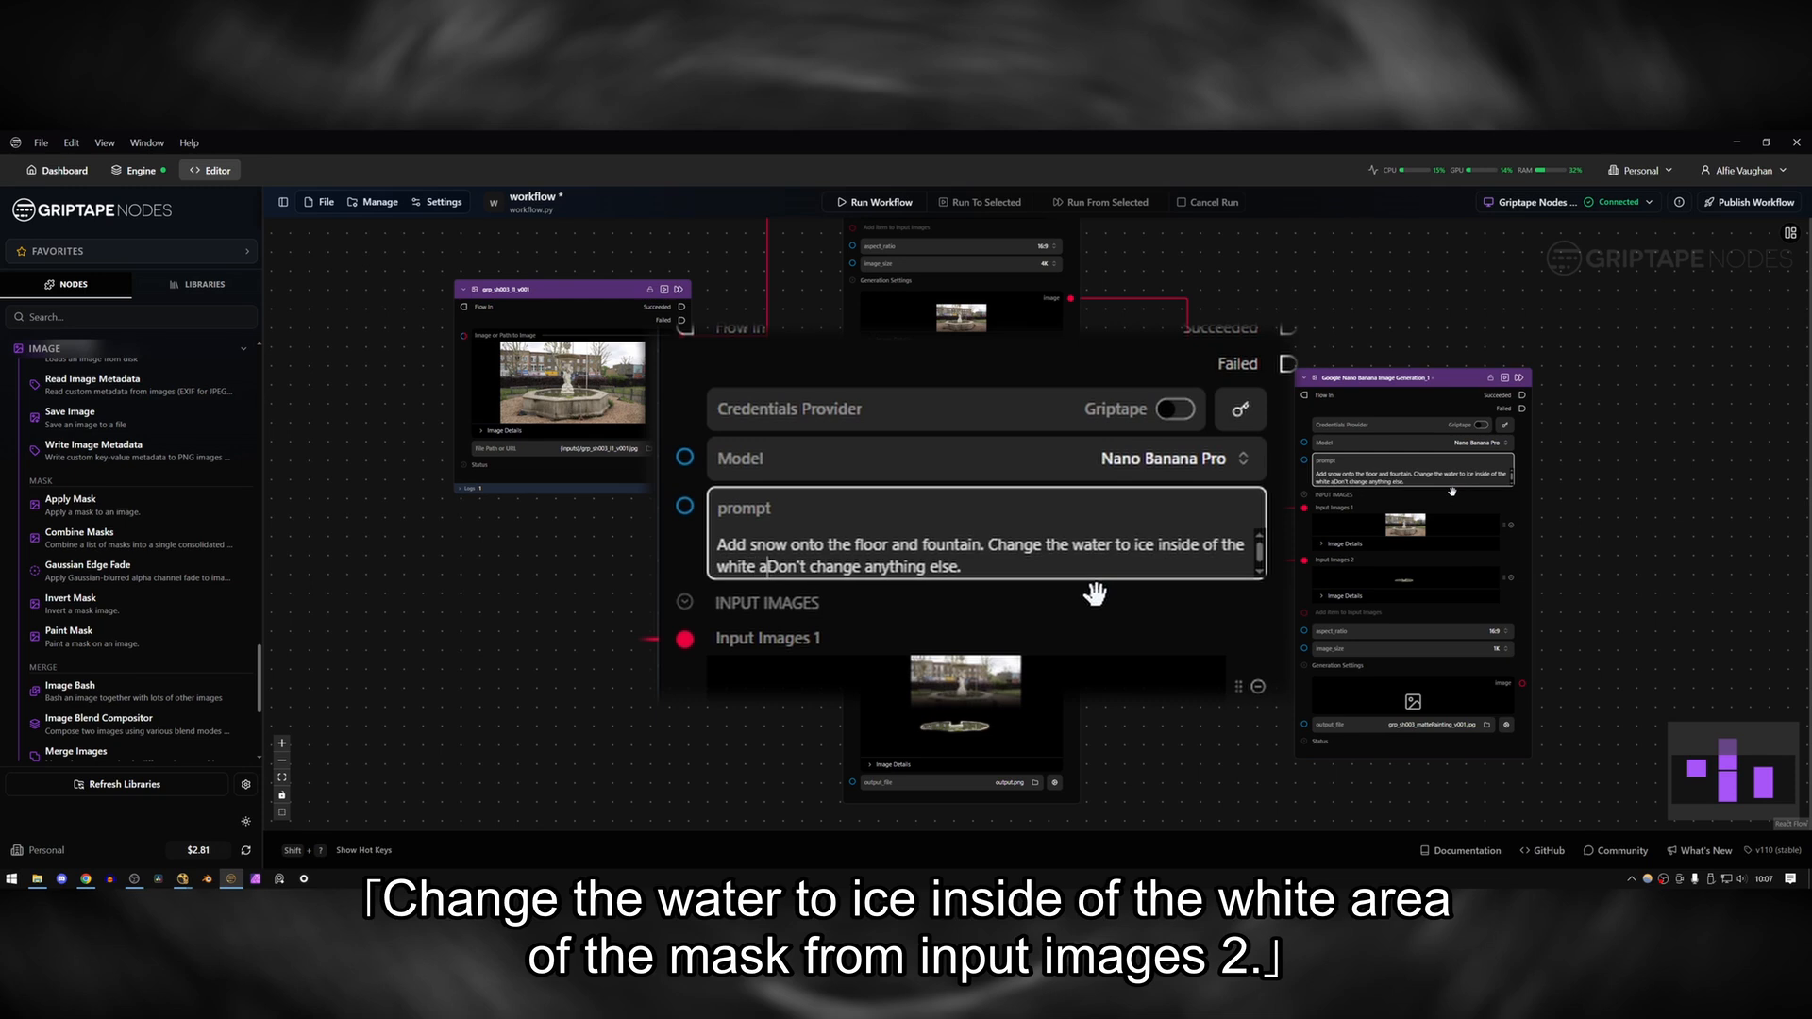
text( from Input IMa)
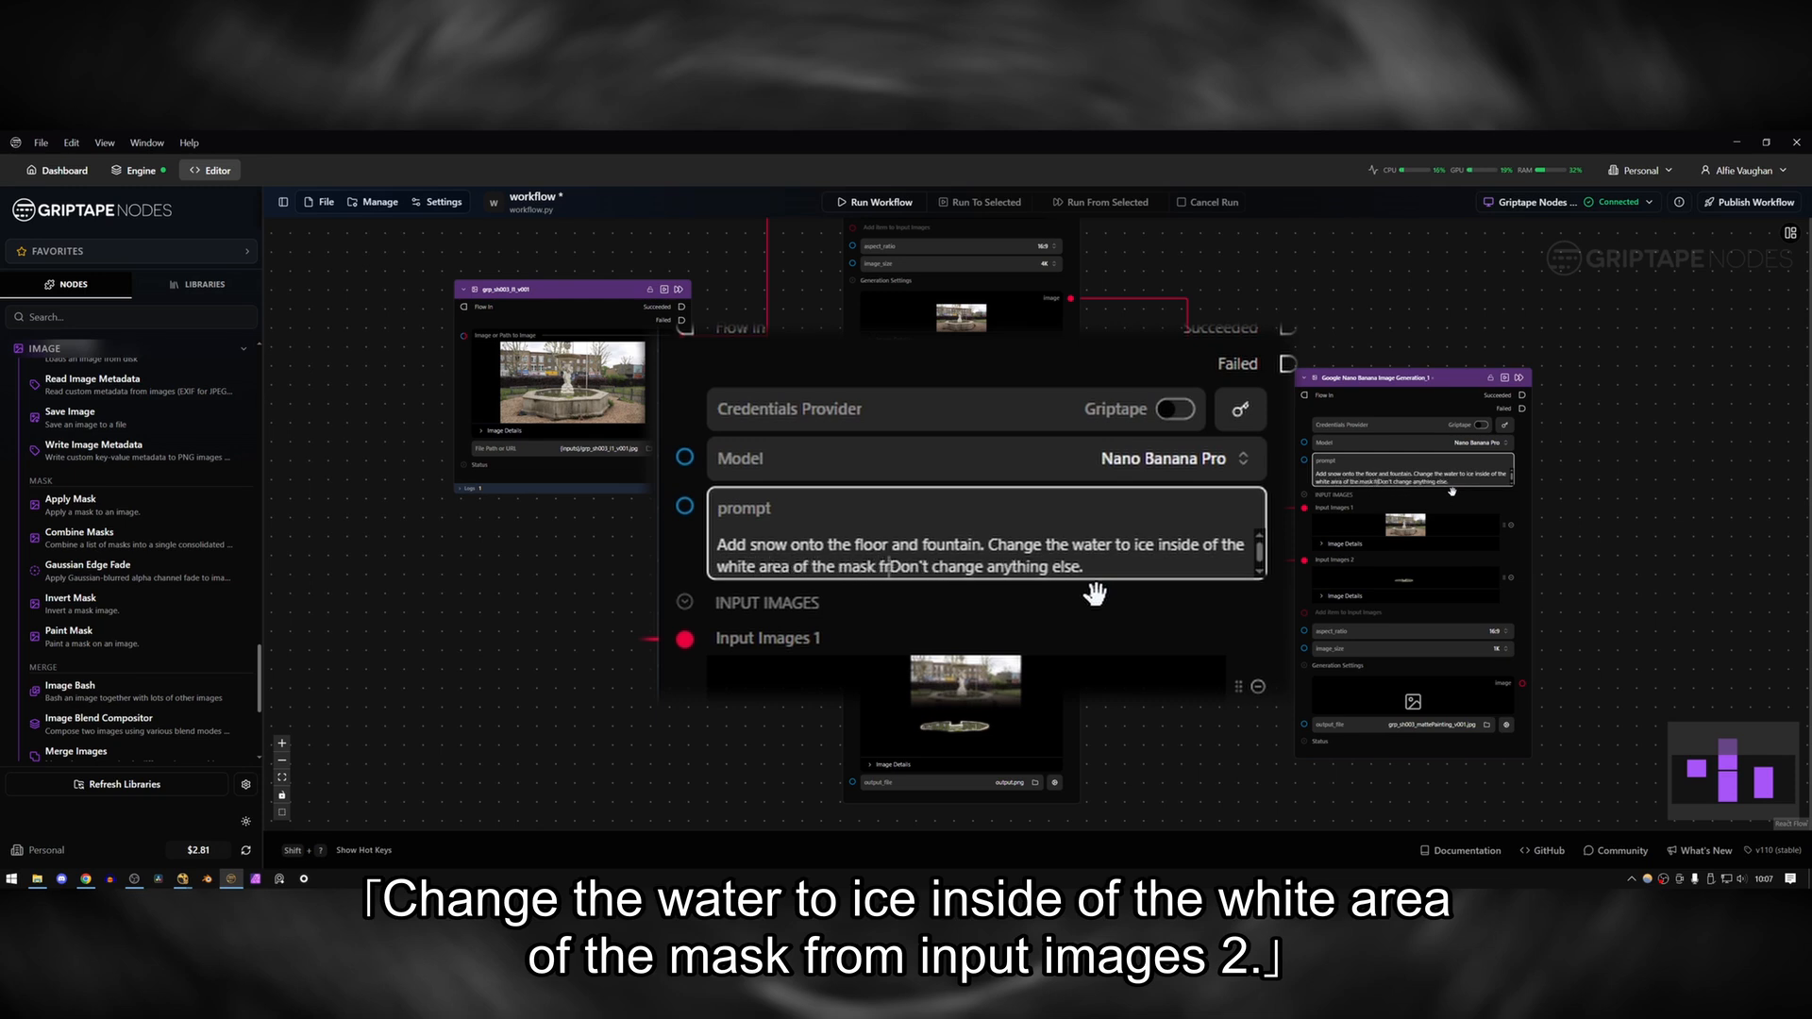
text(ges)
key(BackSpace)
key(BackSpace)
key(BackSpace)
key(BackSpace)
key(BackSpace)
key(BackSpace)
text(mages 2.)
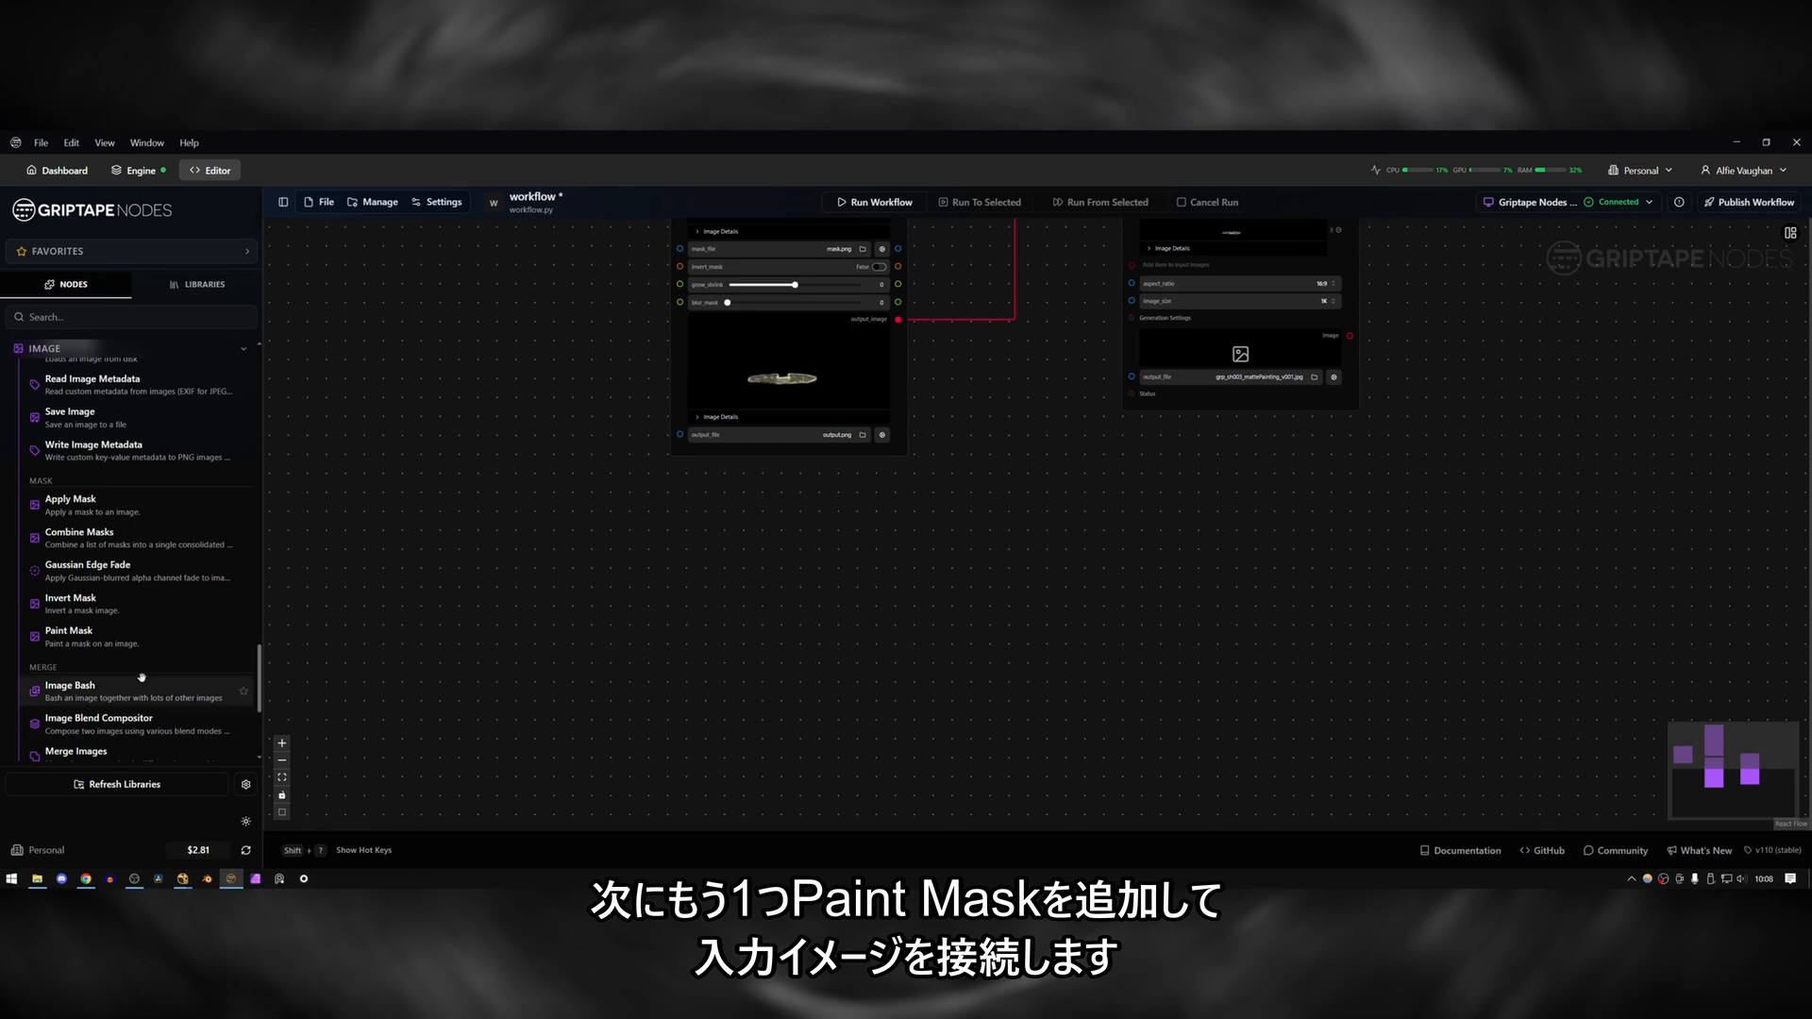
Add a second Paint Mask node below the first, feed it the original fountain image and open its mask for editing.
drag(81, 637, 793, 590)
scroll(700, 389, down, 3)
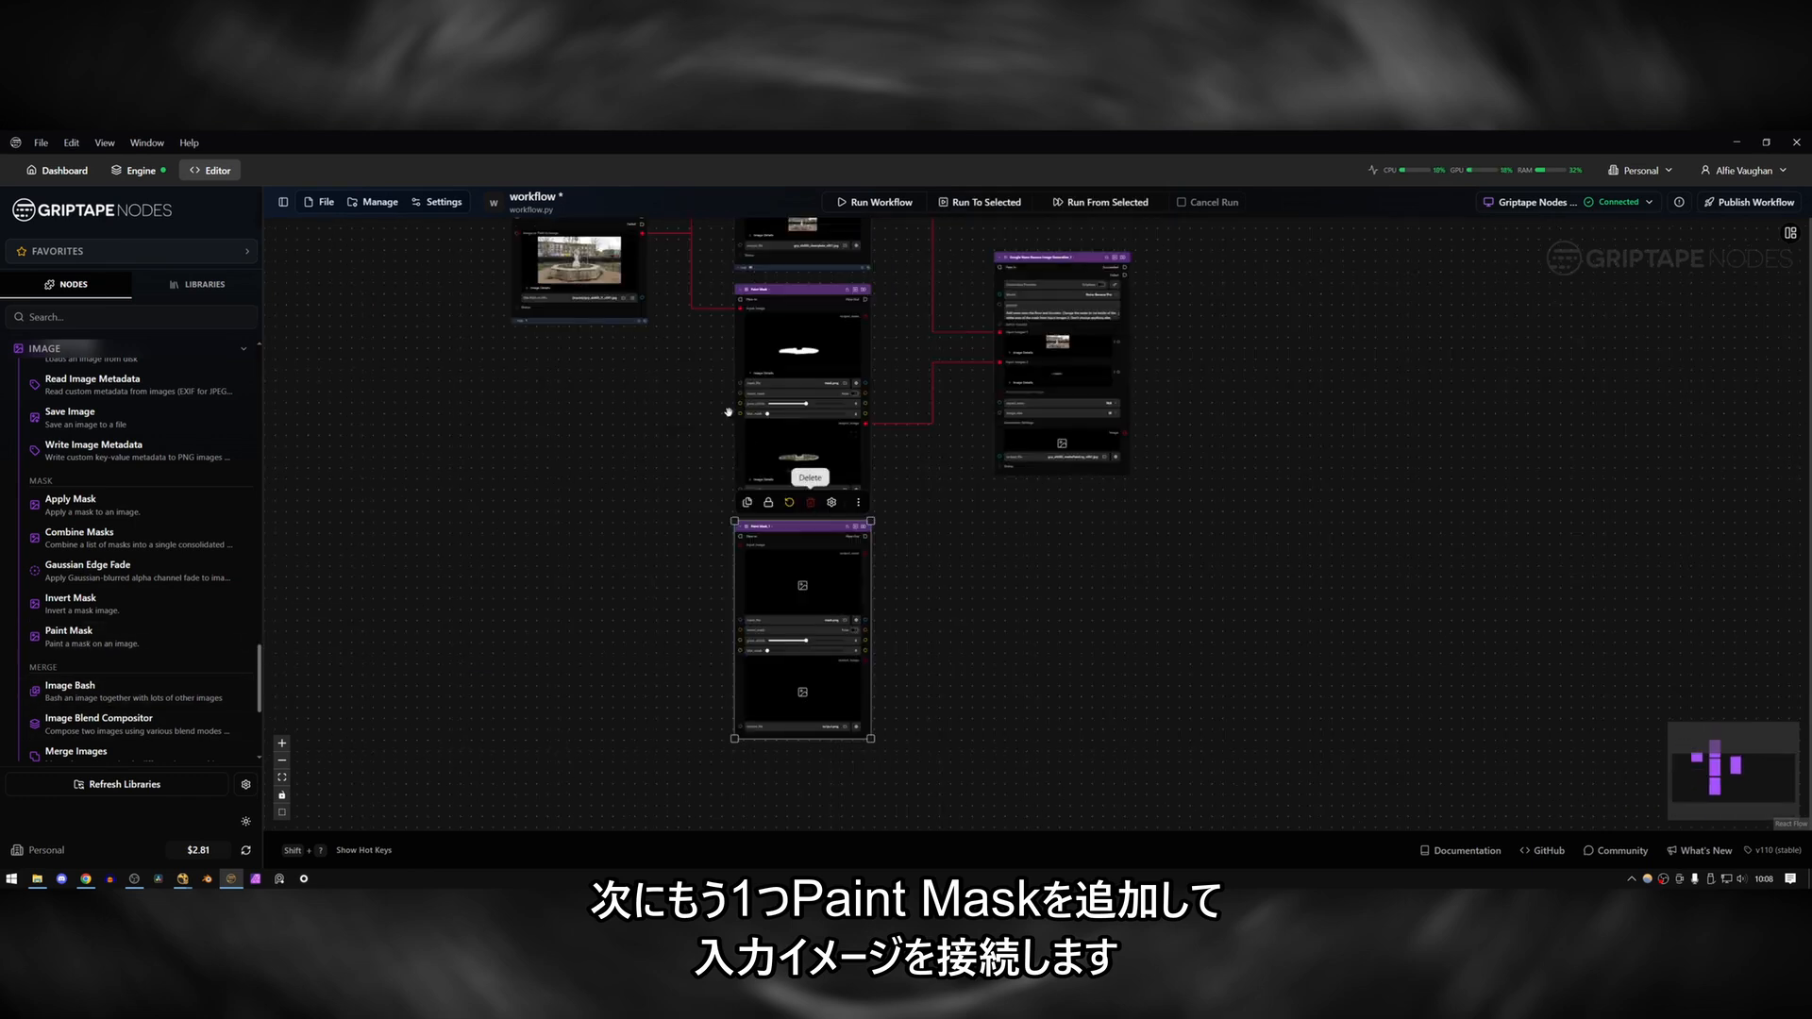
drag(700, 389, 717, 480)
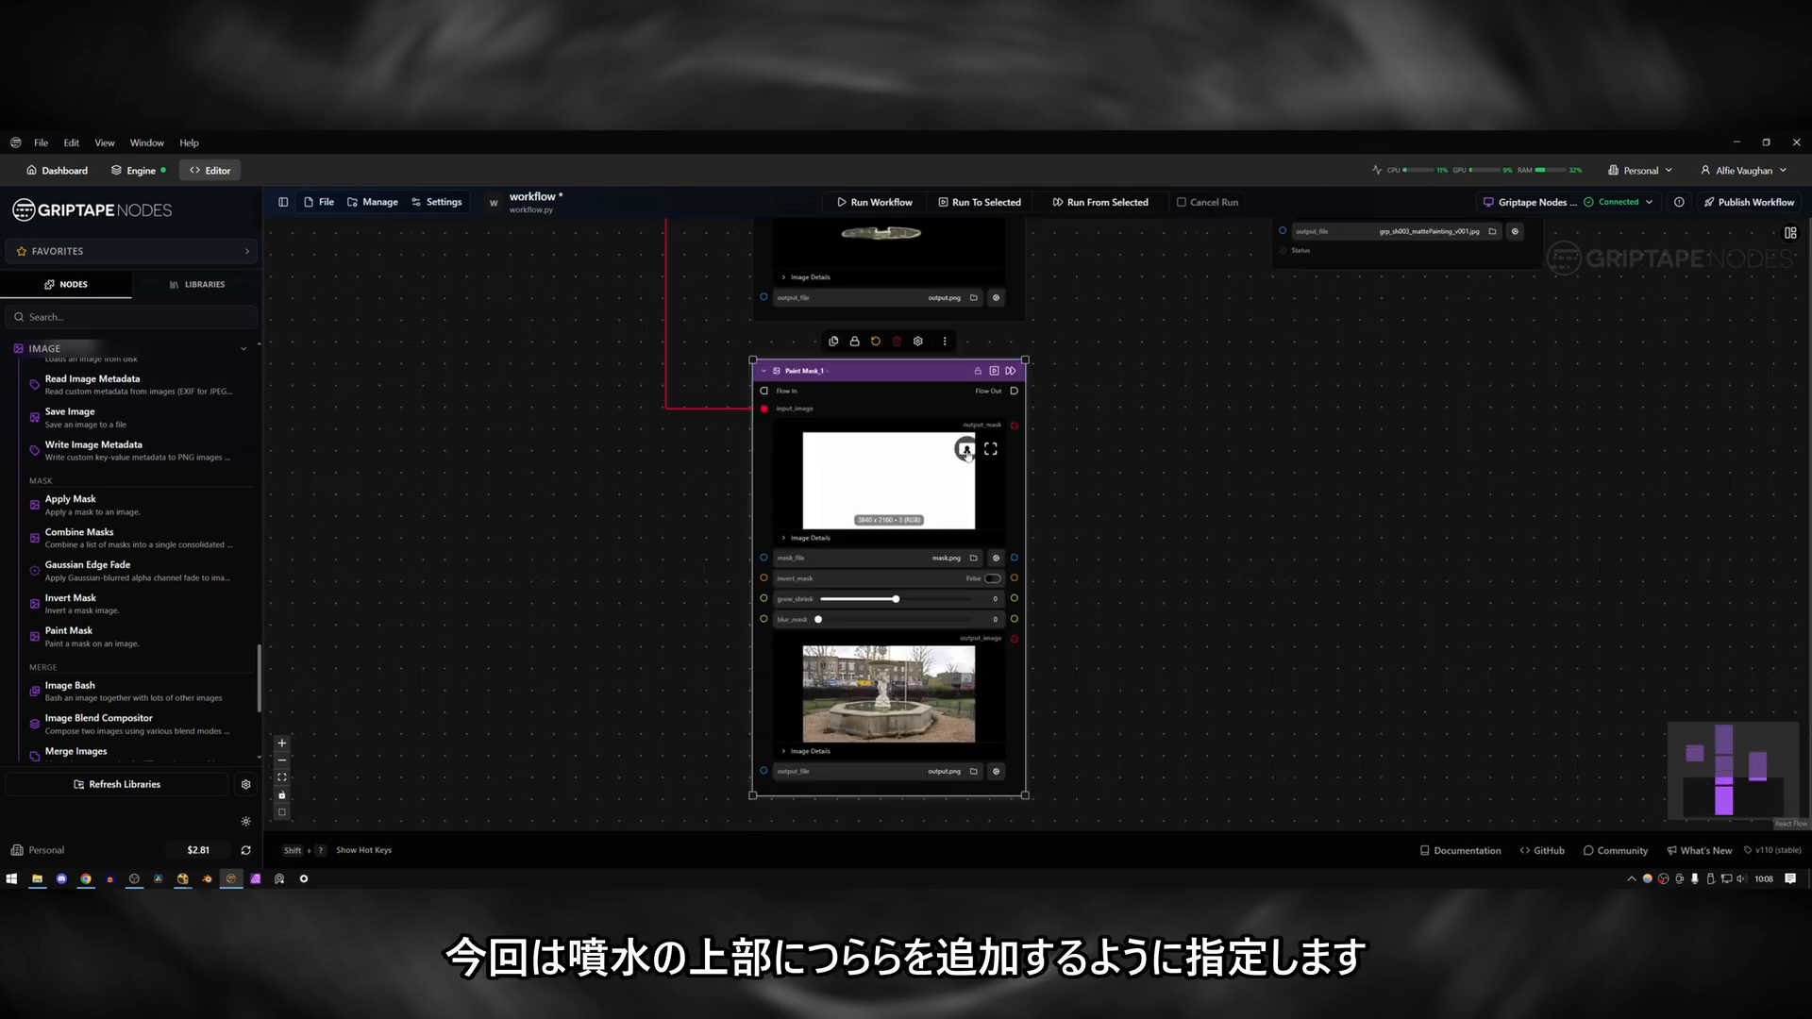
click(965, 451)
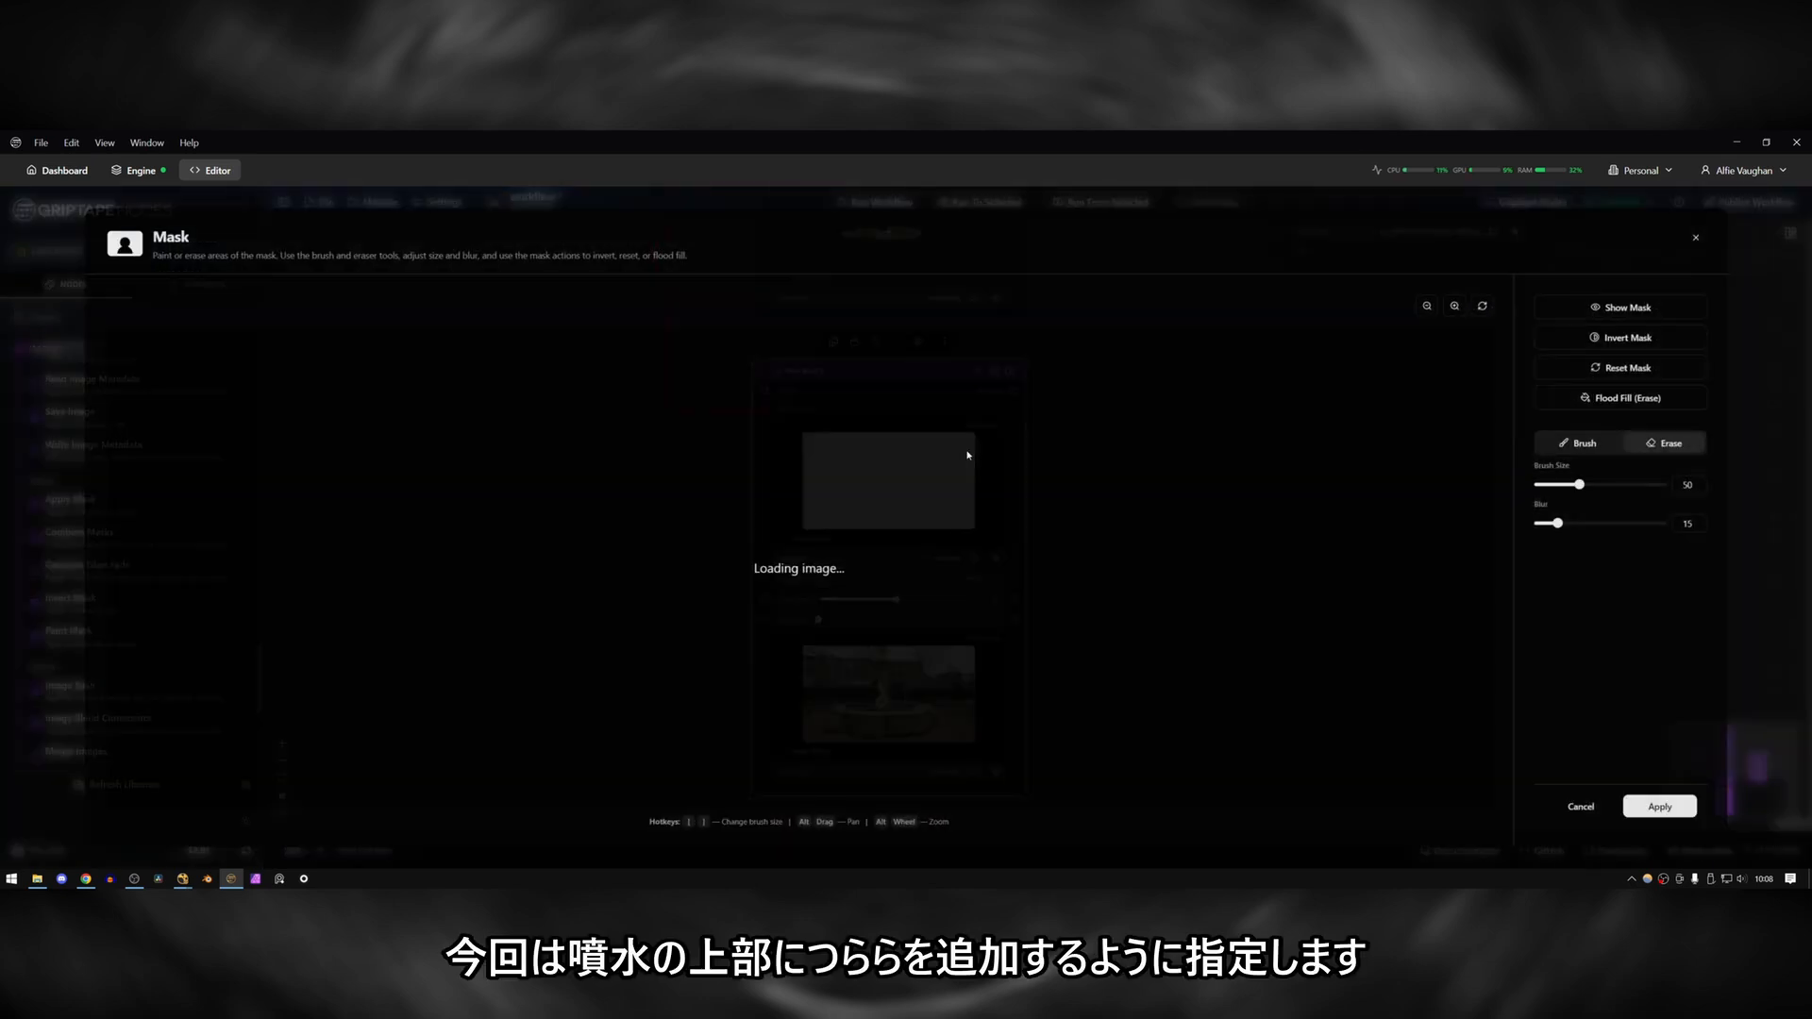
Paint the fountain's upper bowl and the area just beneath it with brush size 28, and apply the inverted mask.
drag(1612, 482, 1592, 482)
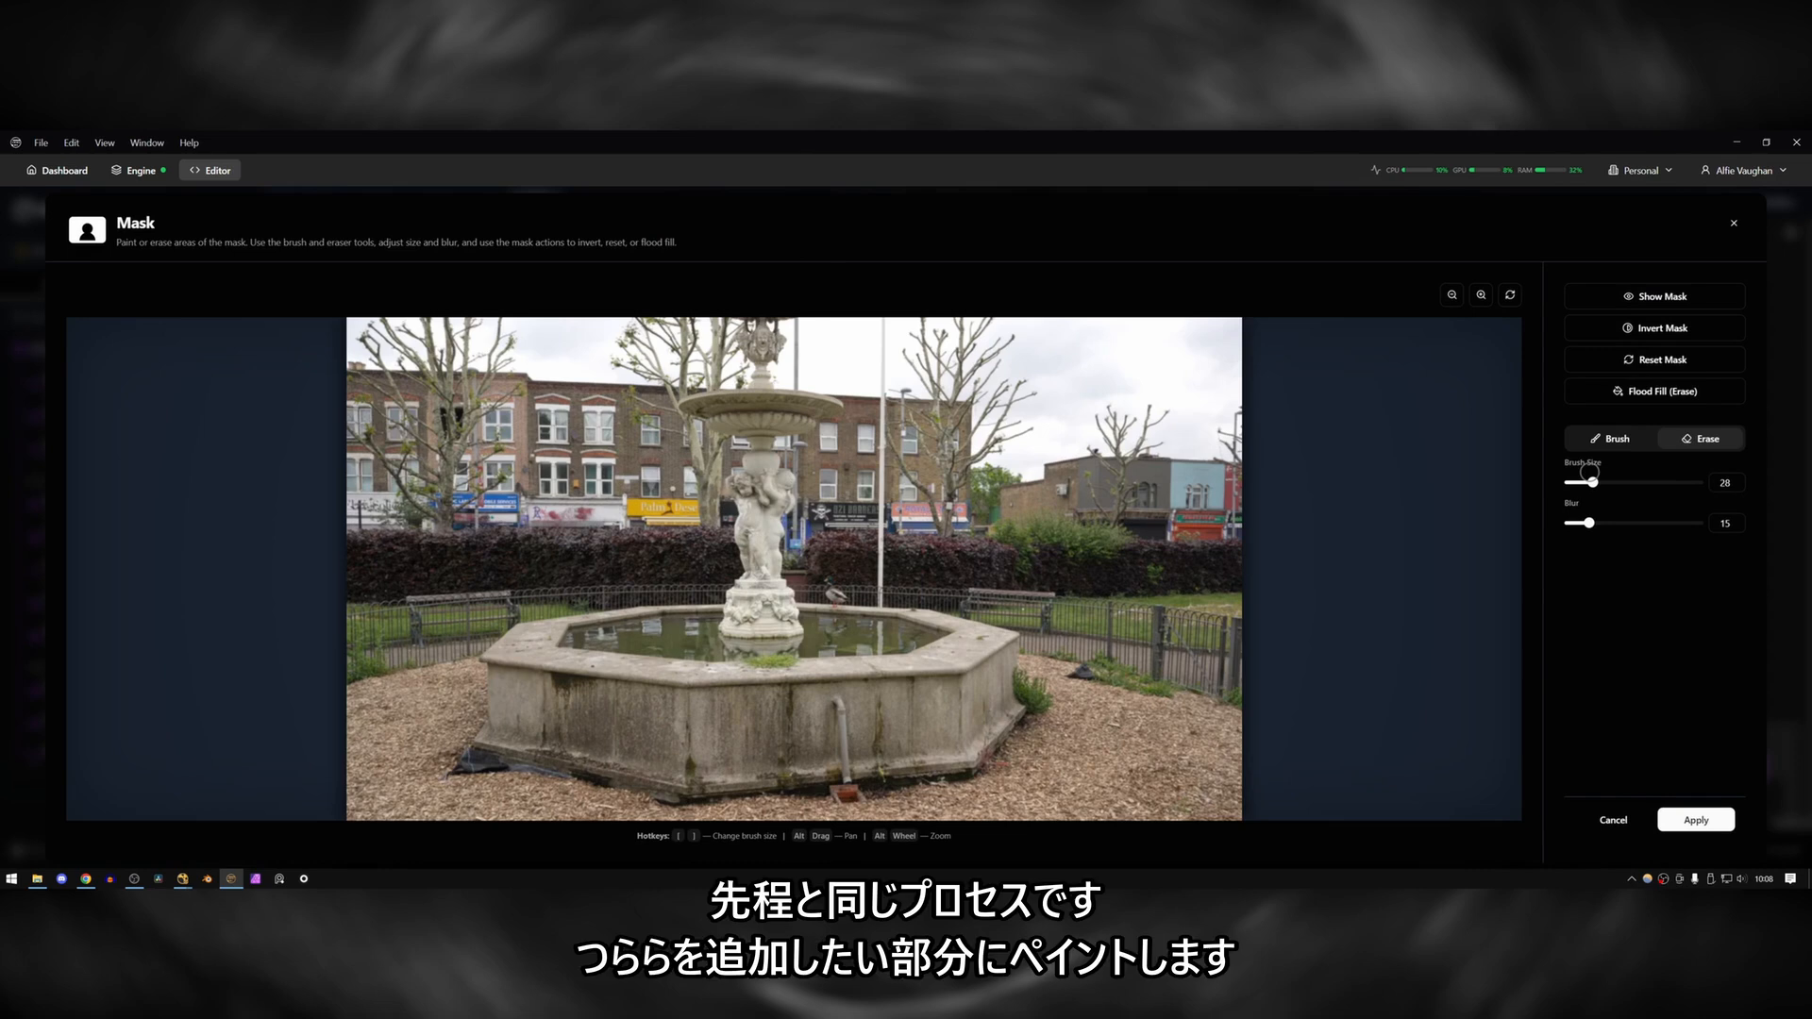
mouse_move(682, 404)
mouse_down()
mouse_move(840, 401)
mouse_move(817, 445)
mouse_move(713, 424)
mouse_move(807, 455)
mouse_up()
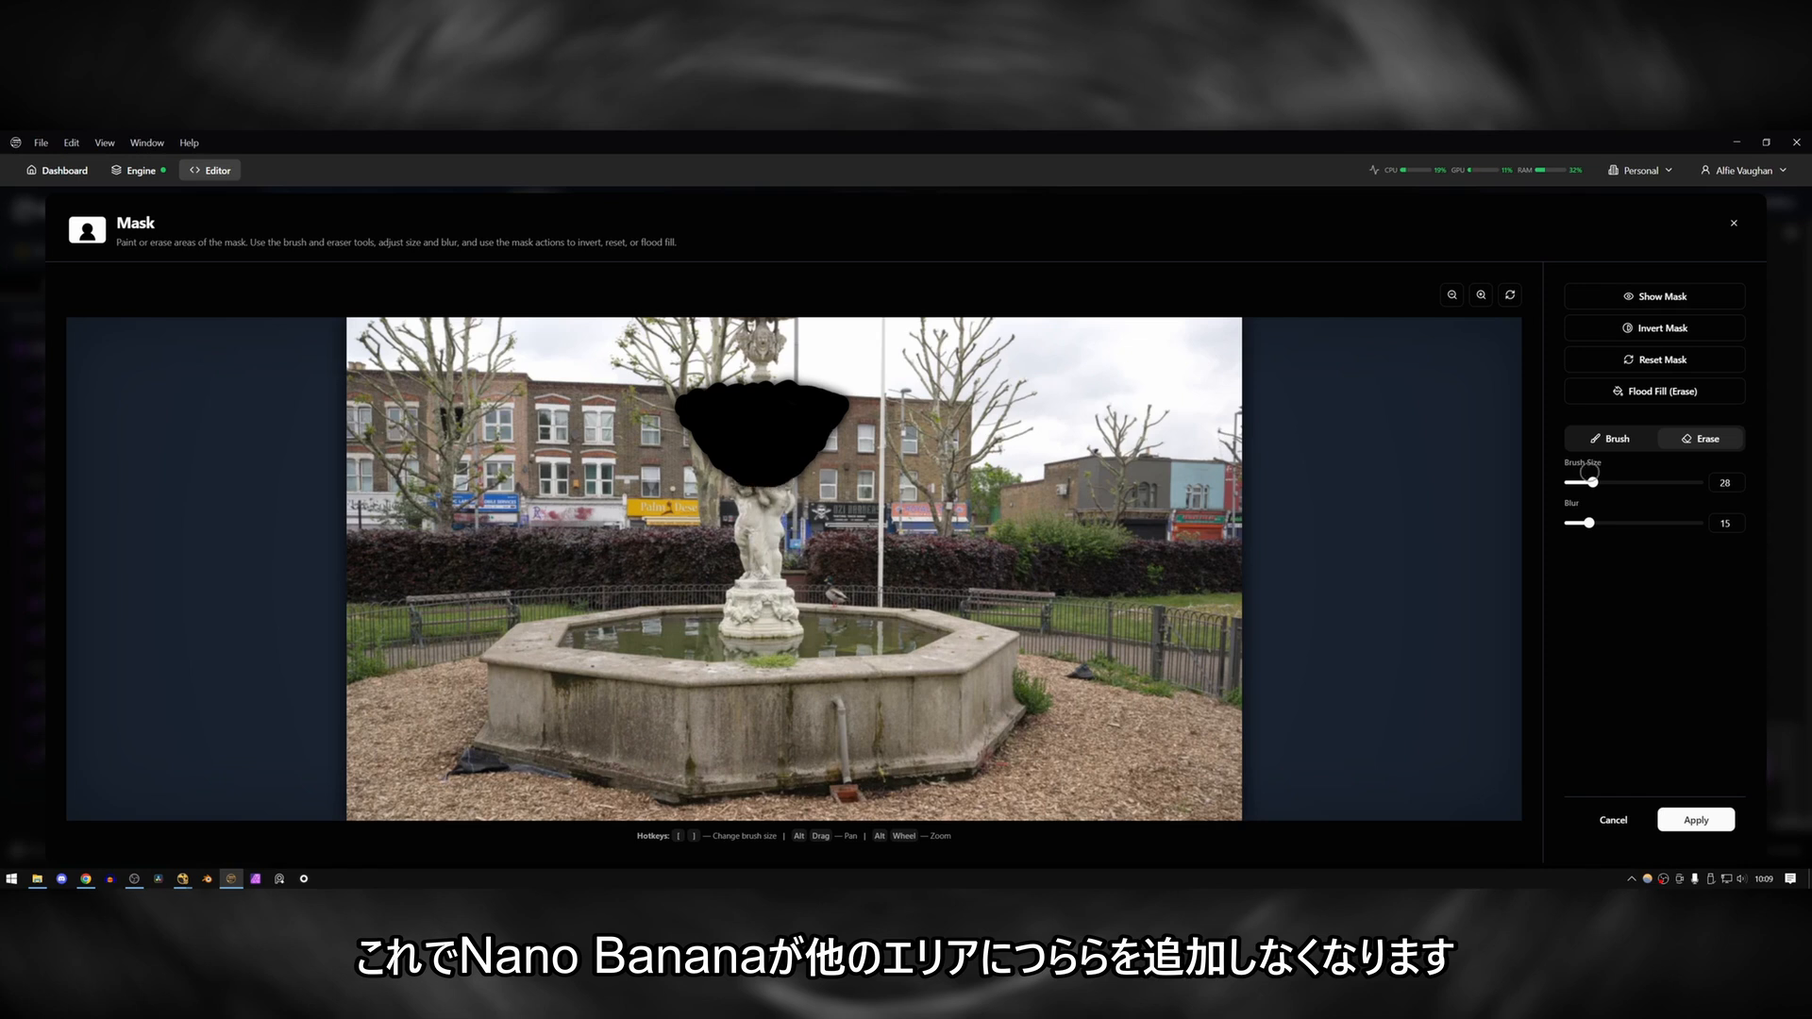
click(1661, 328)
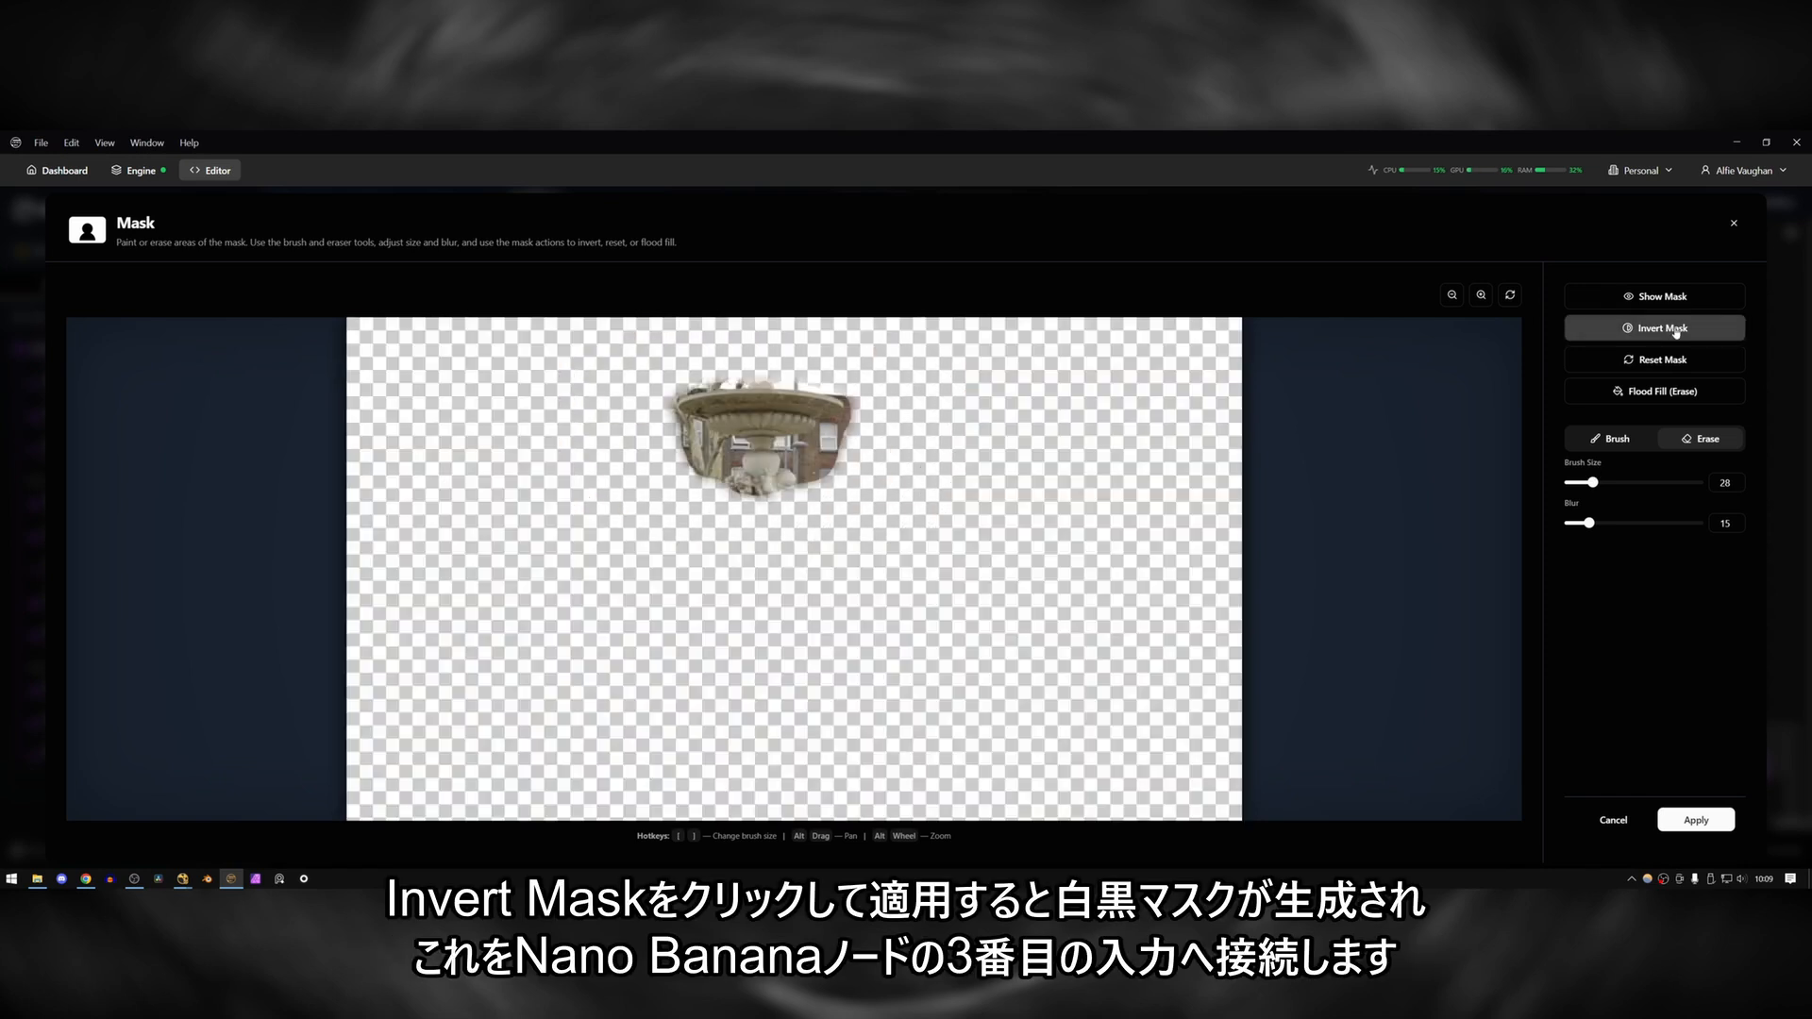
click(1696, 821)
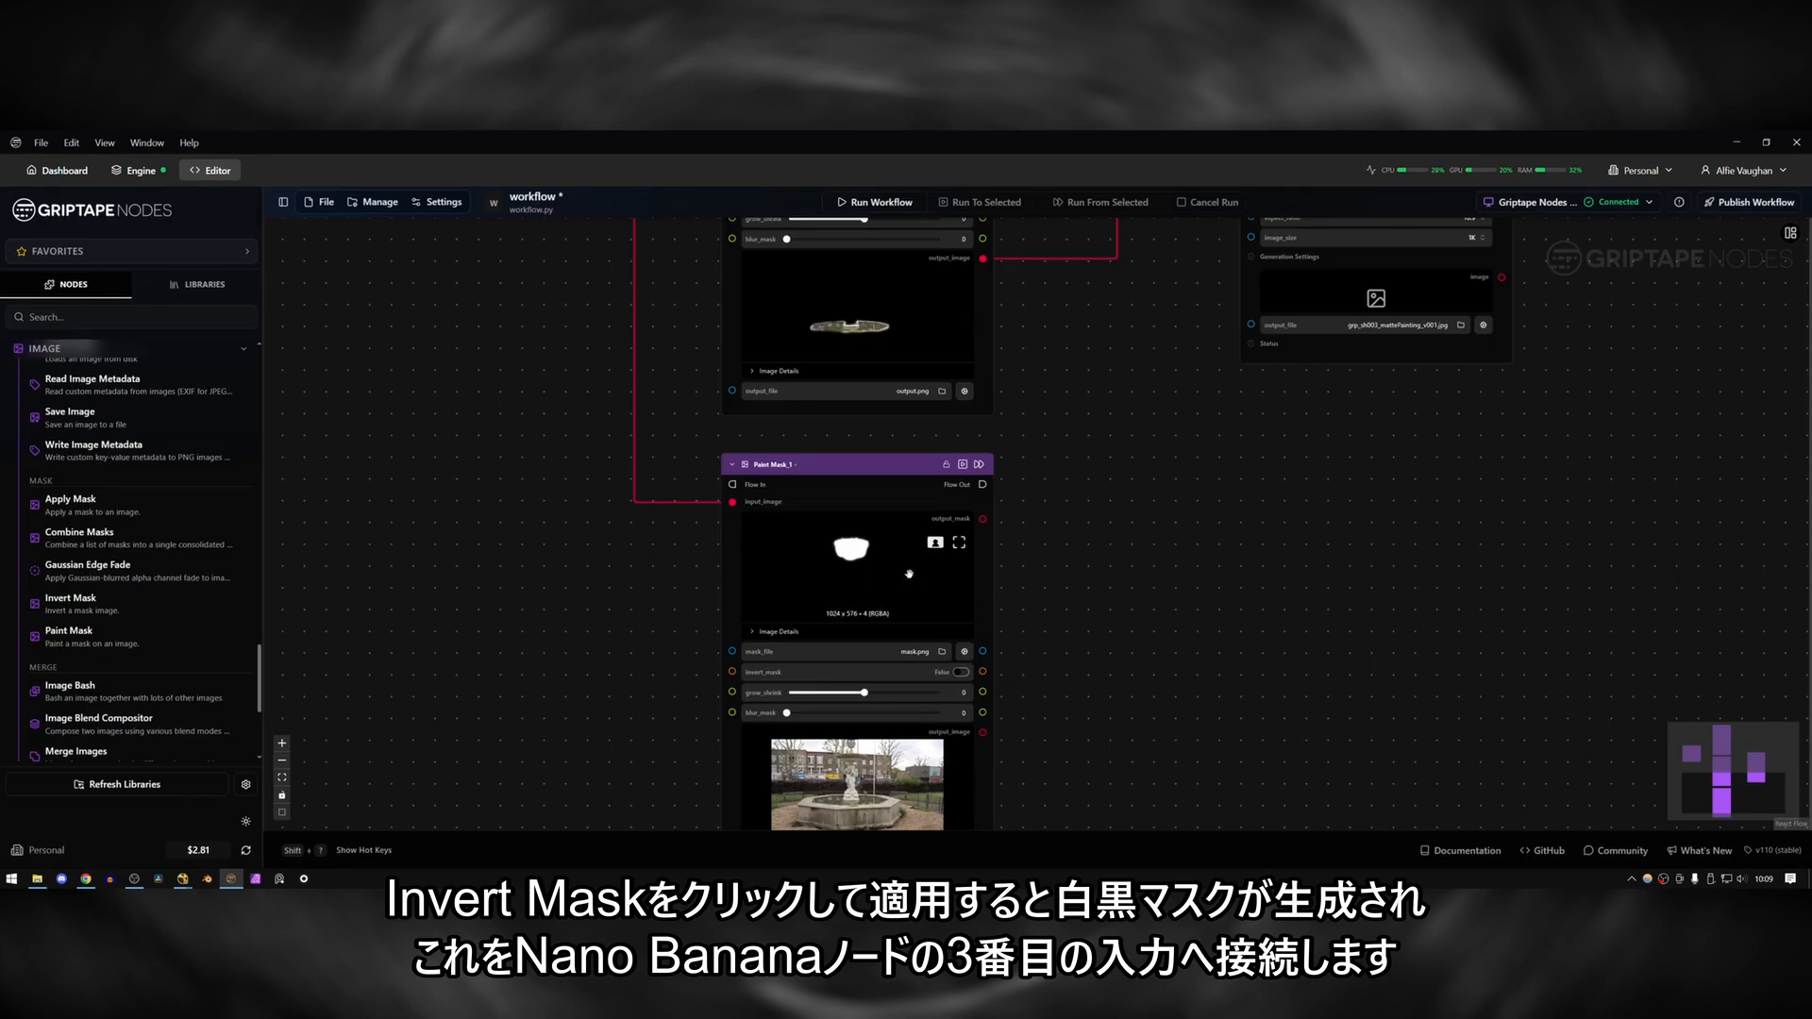
Connect the second Paint Mask's output image to the second Nano Banana node as its third input image.
drag(1028, 614, 1047, 462)
scroll(1023, 576, down, 2)
drag(1020, 578, 805, 764)
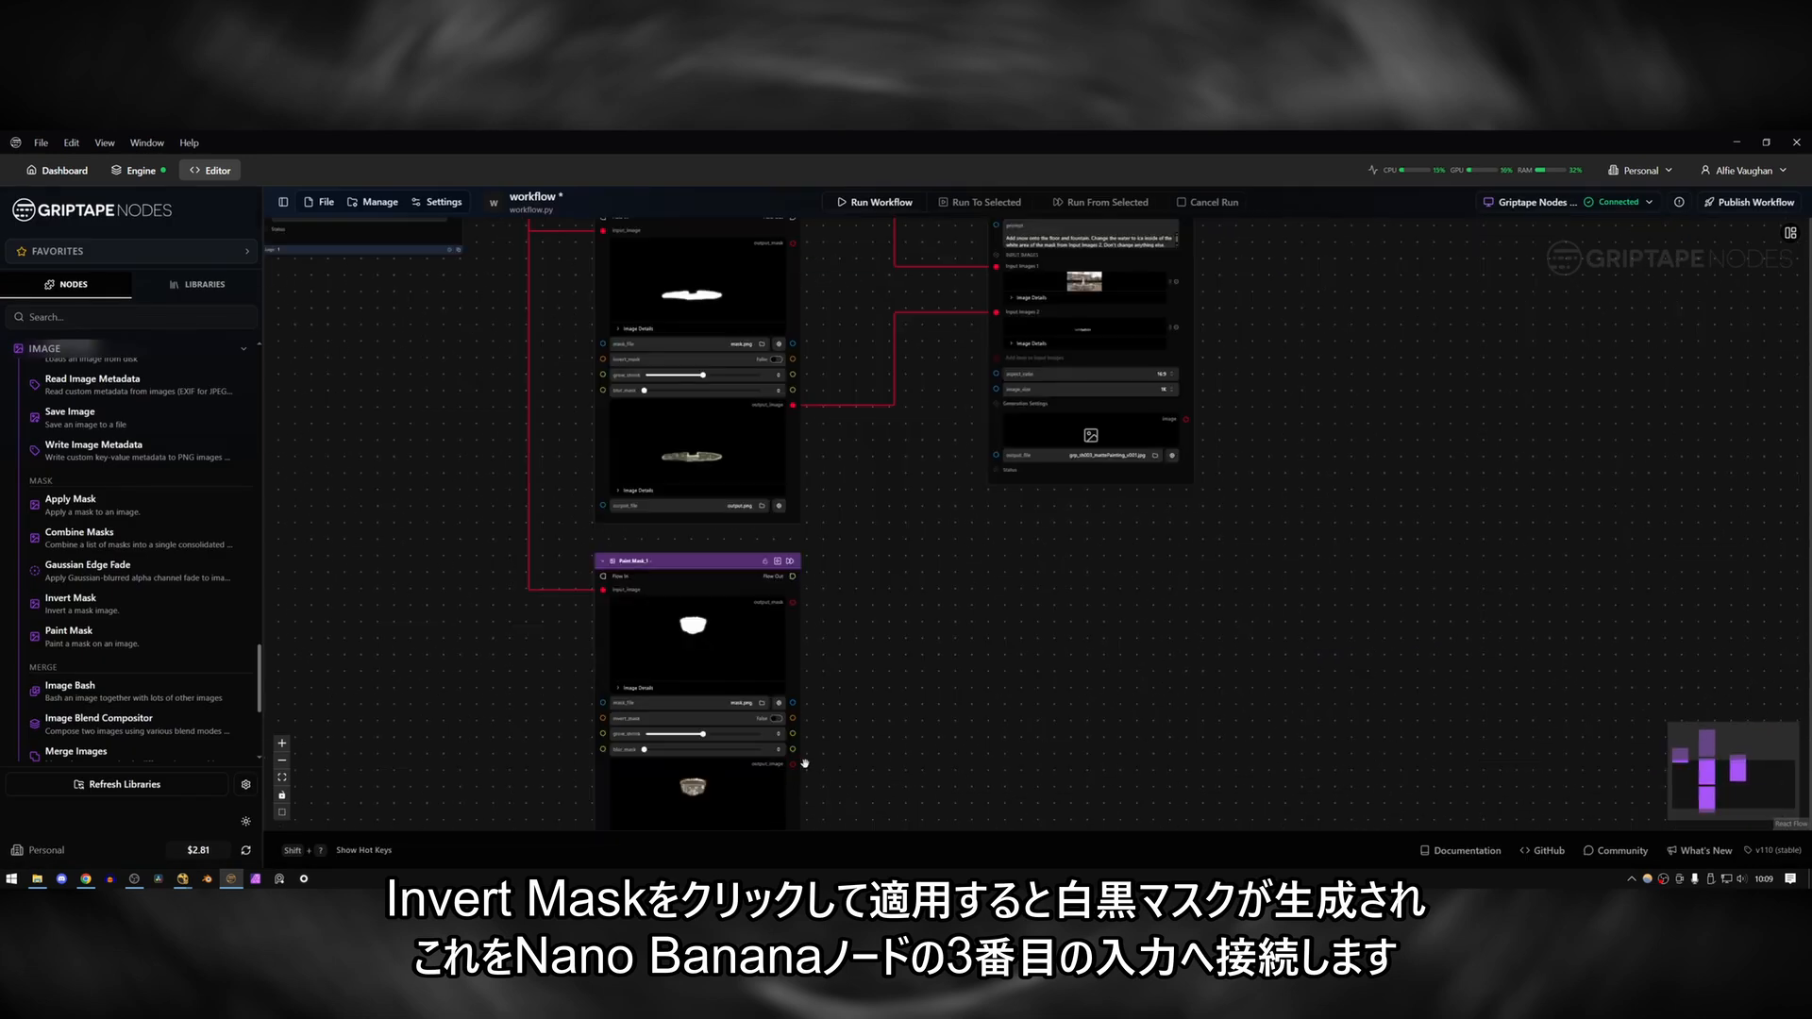
drag(988, 517, 997, 358)
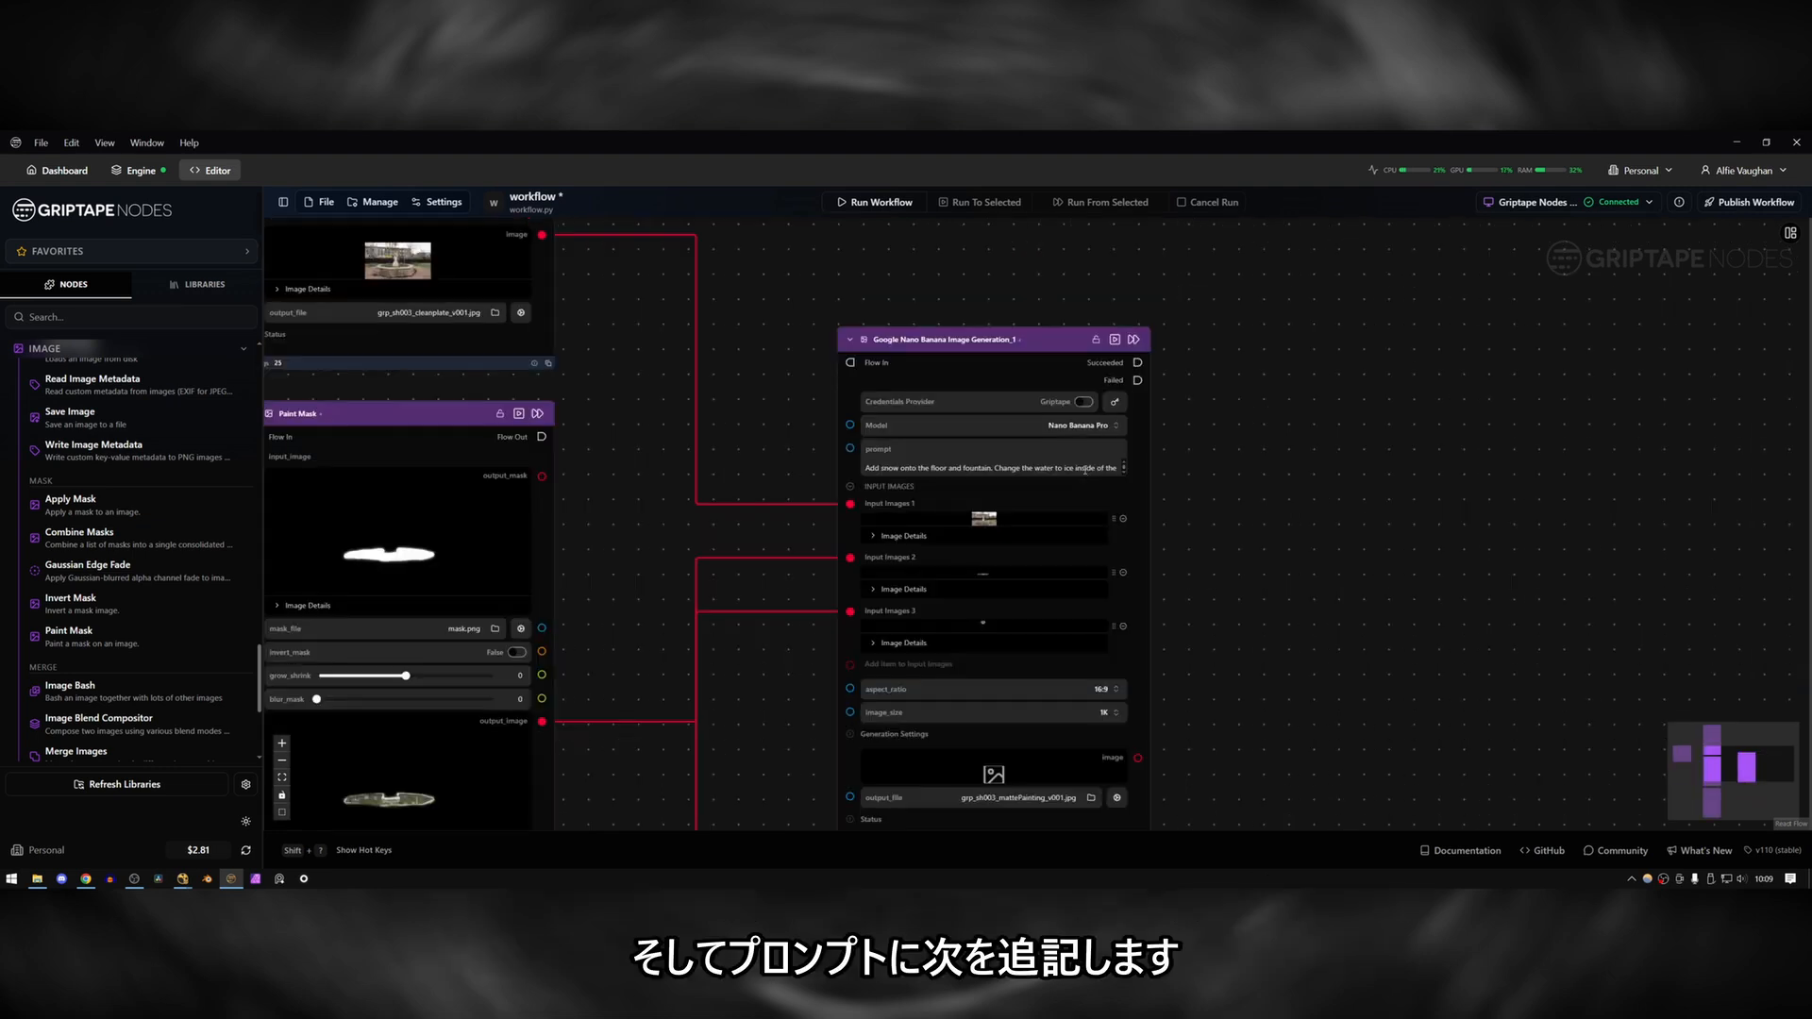
Insert "Add some icicles hanging from the fountain inside of the white area of the mask from Input Images 3." into the second Nano Banana node's prompt.
scroll(1083, 464, down, 1)
scroll(1084, 463, up, 1)
click(1084, 464)
scroll(1084, 463, down, 2)
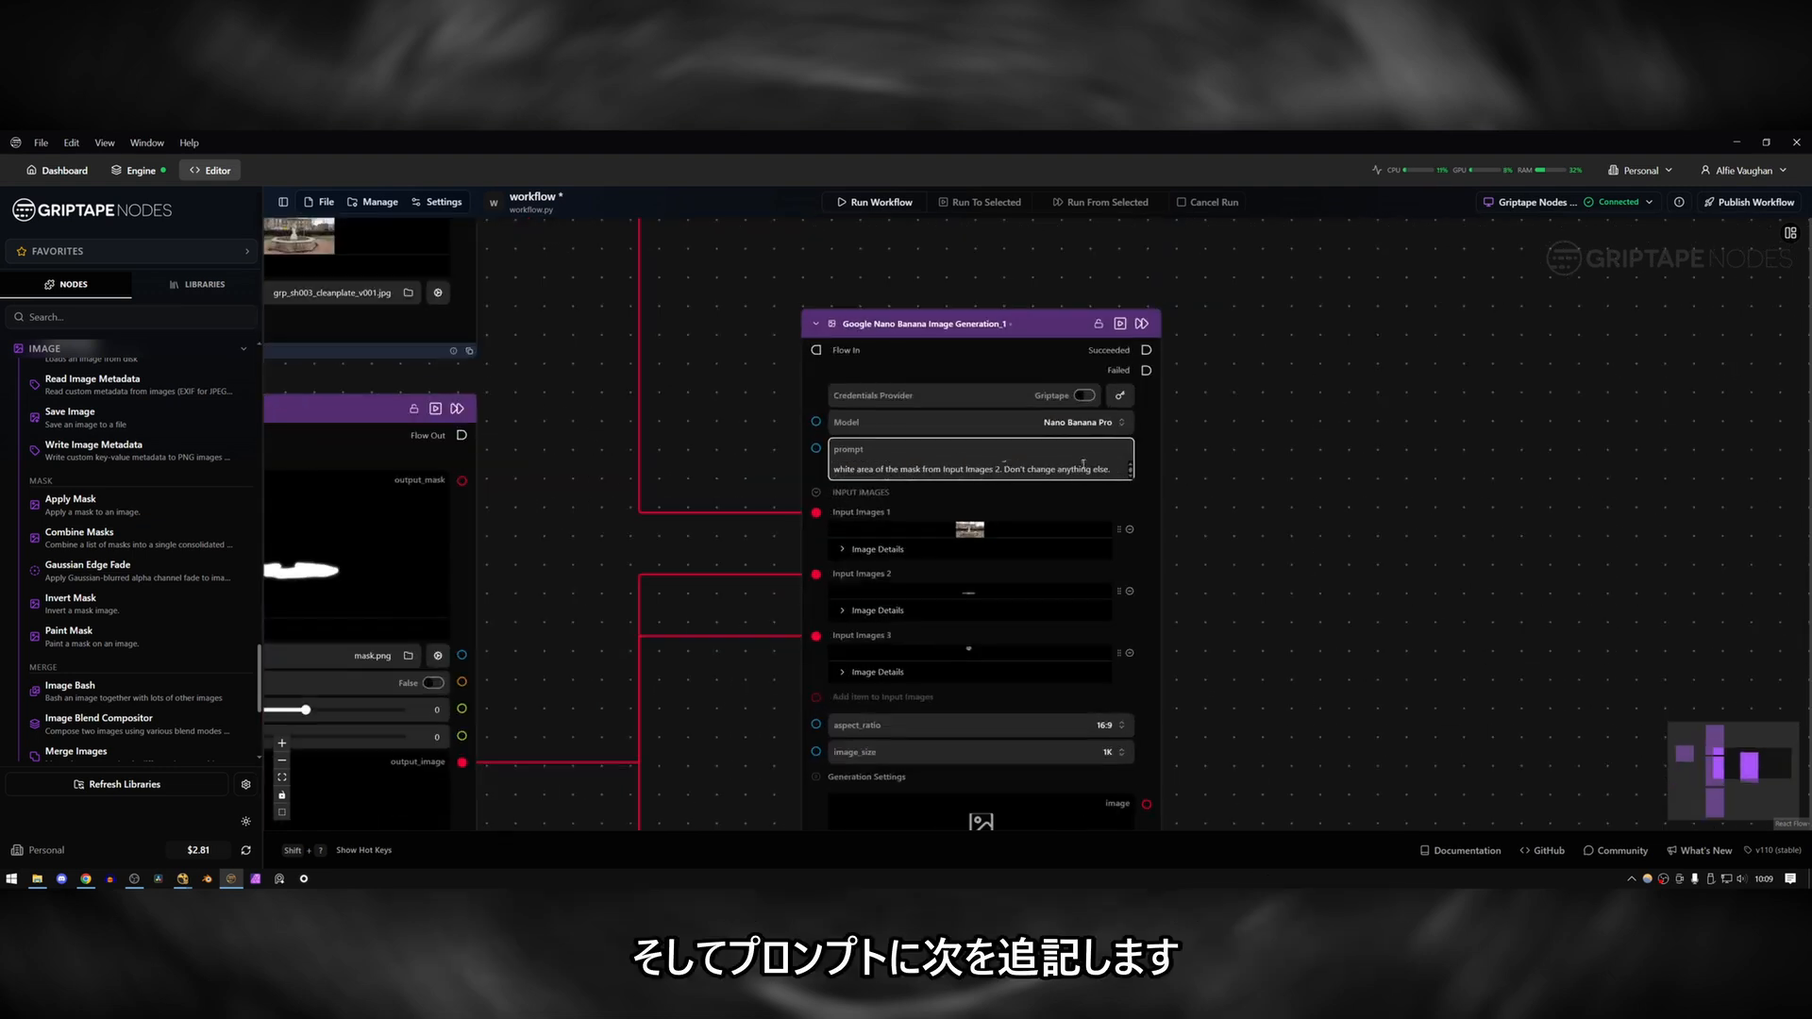
text(Add some icicle)
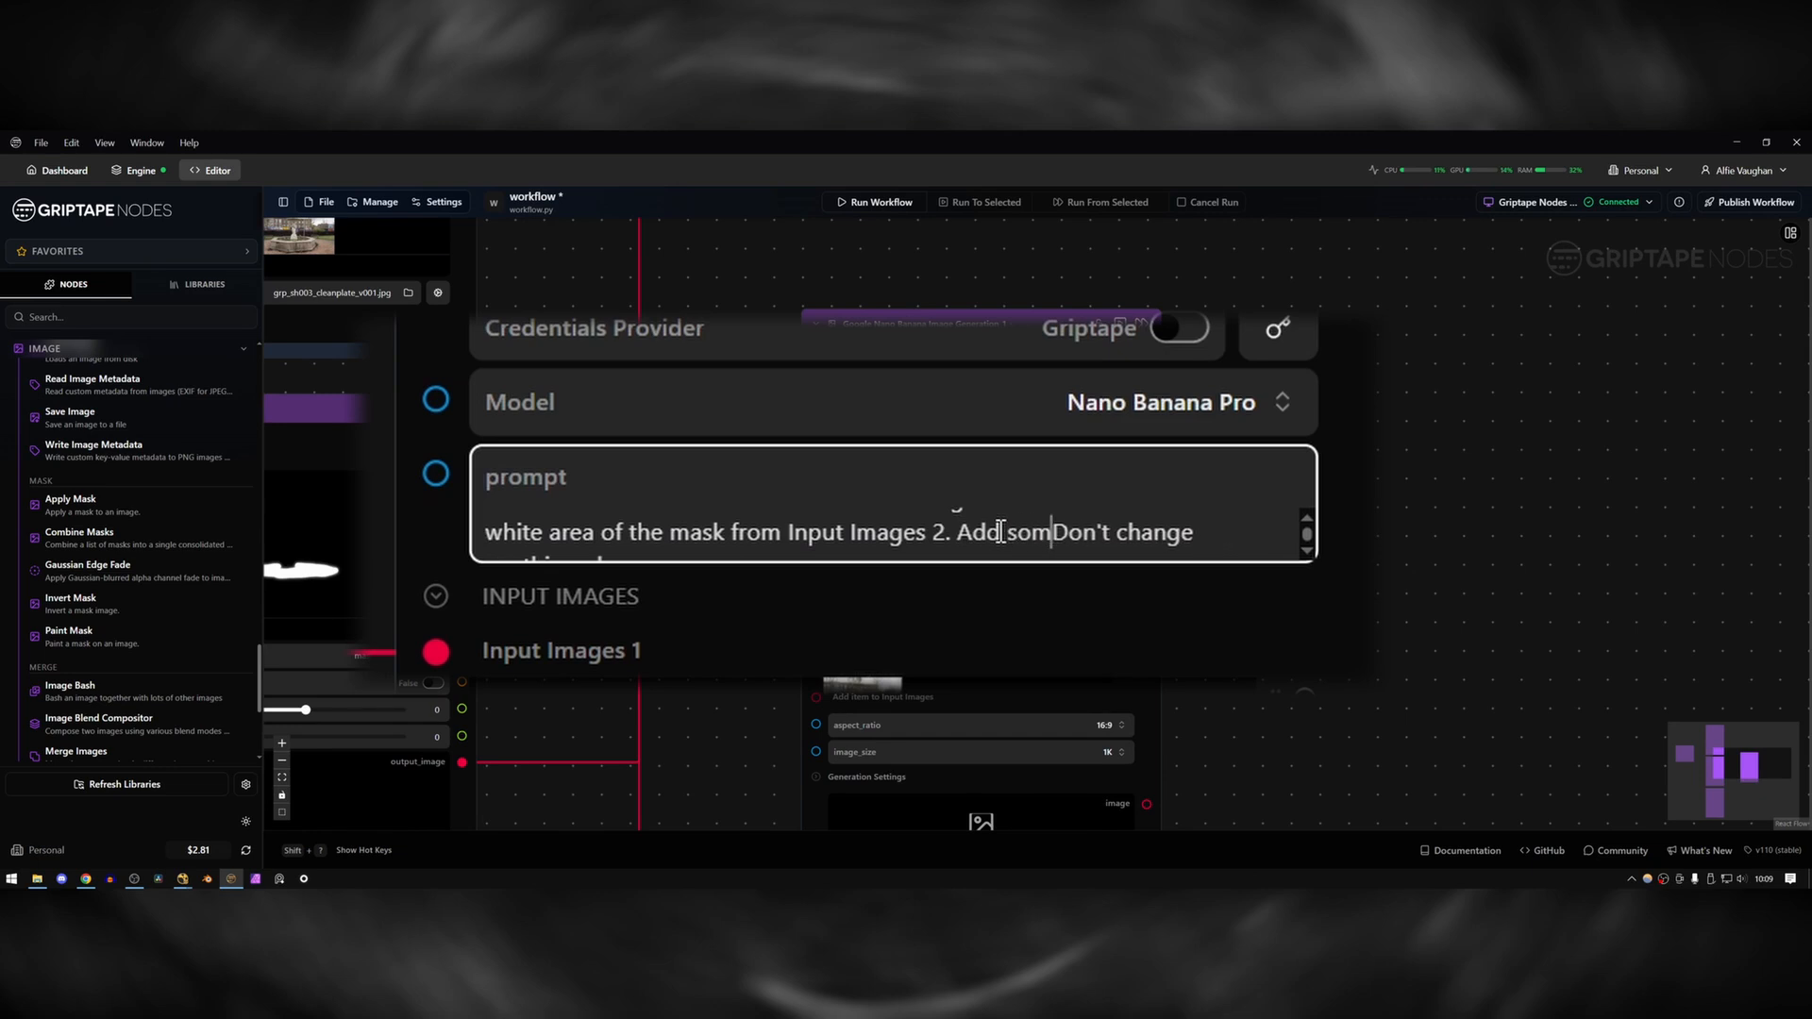
text(s hanging from then)
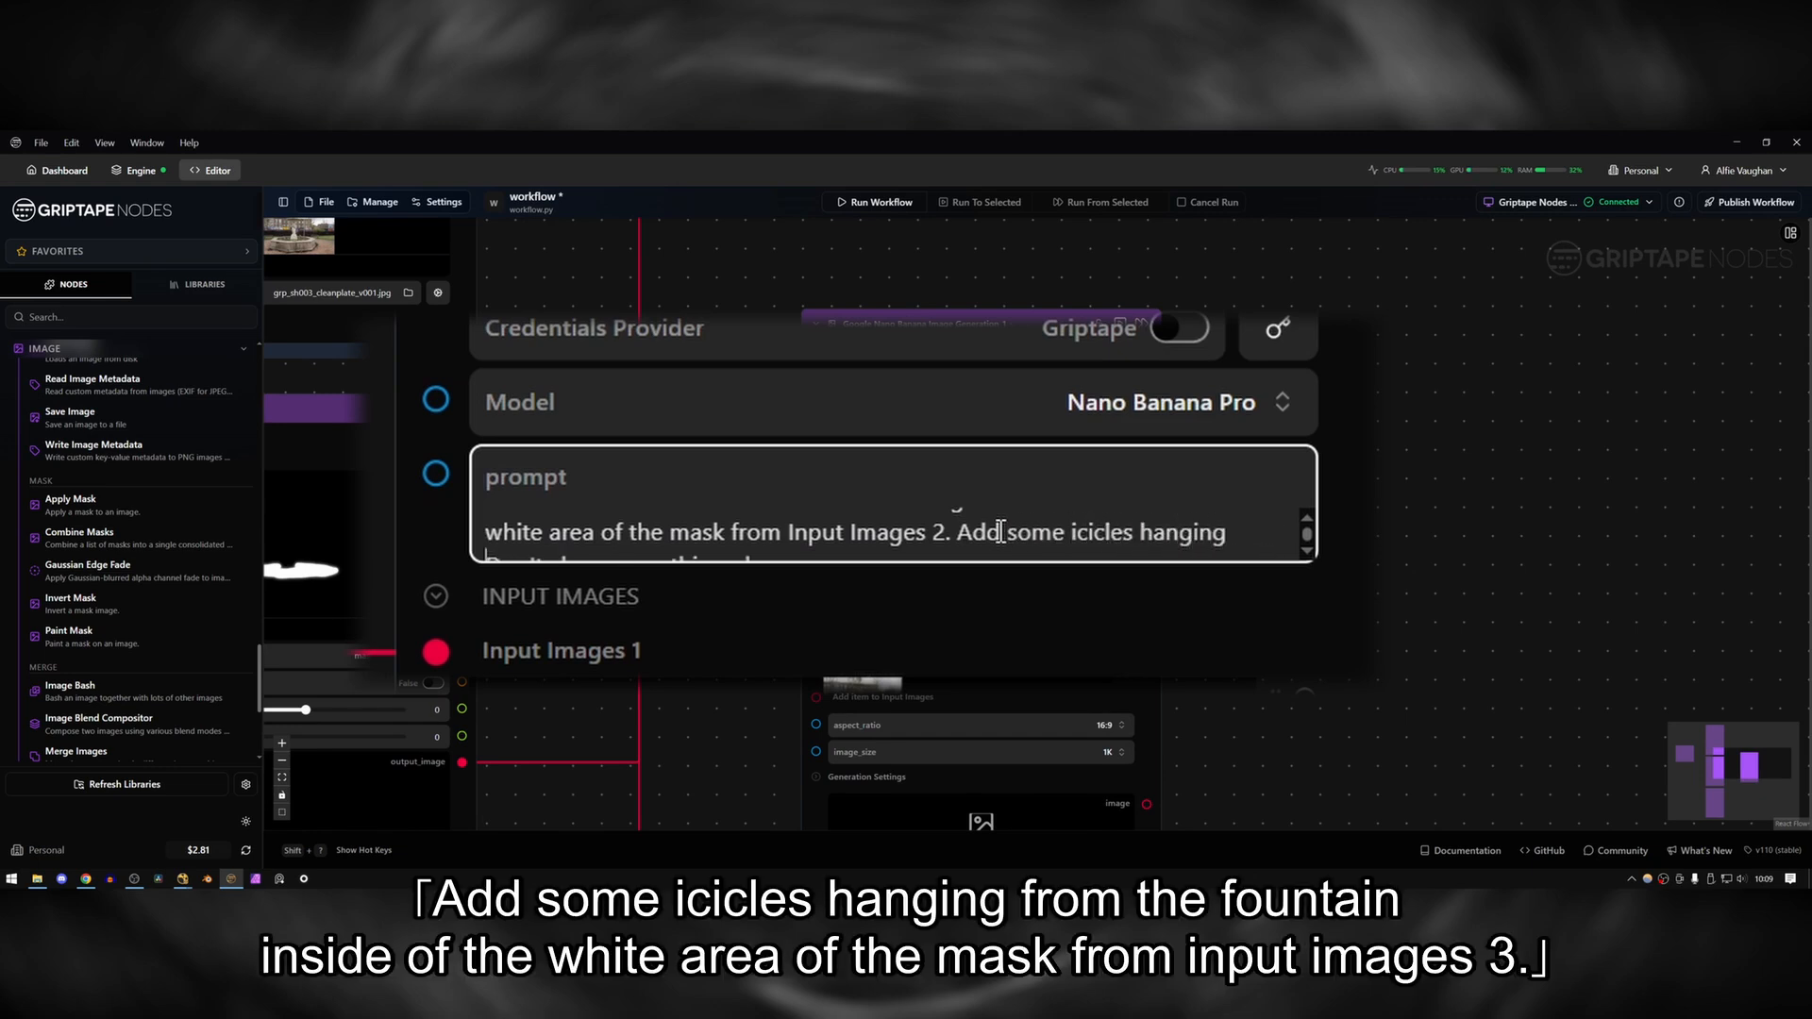
key(BackSpace)
key(BackSpace)
text(fountain )
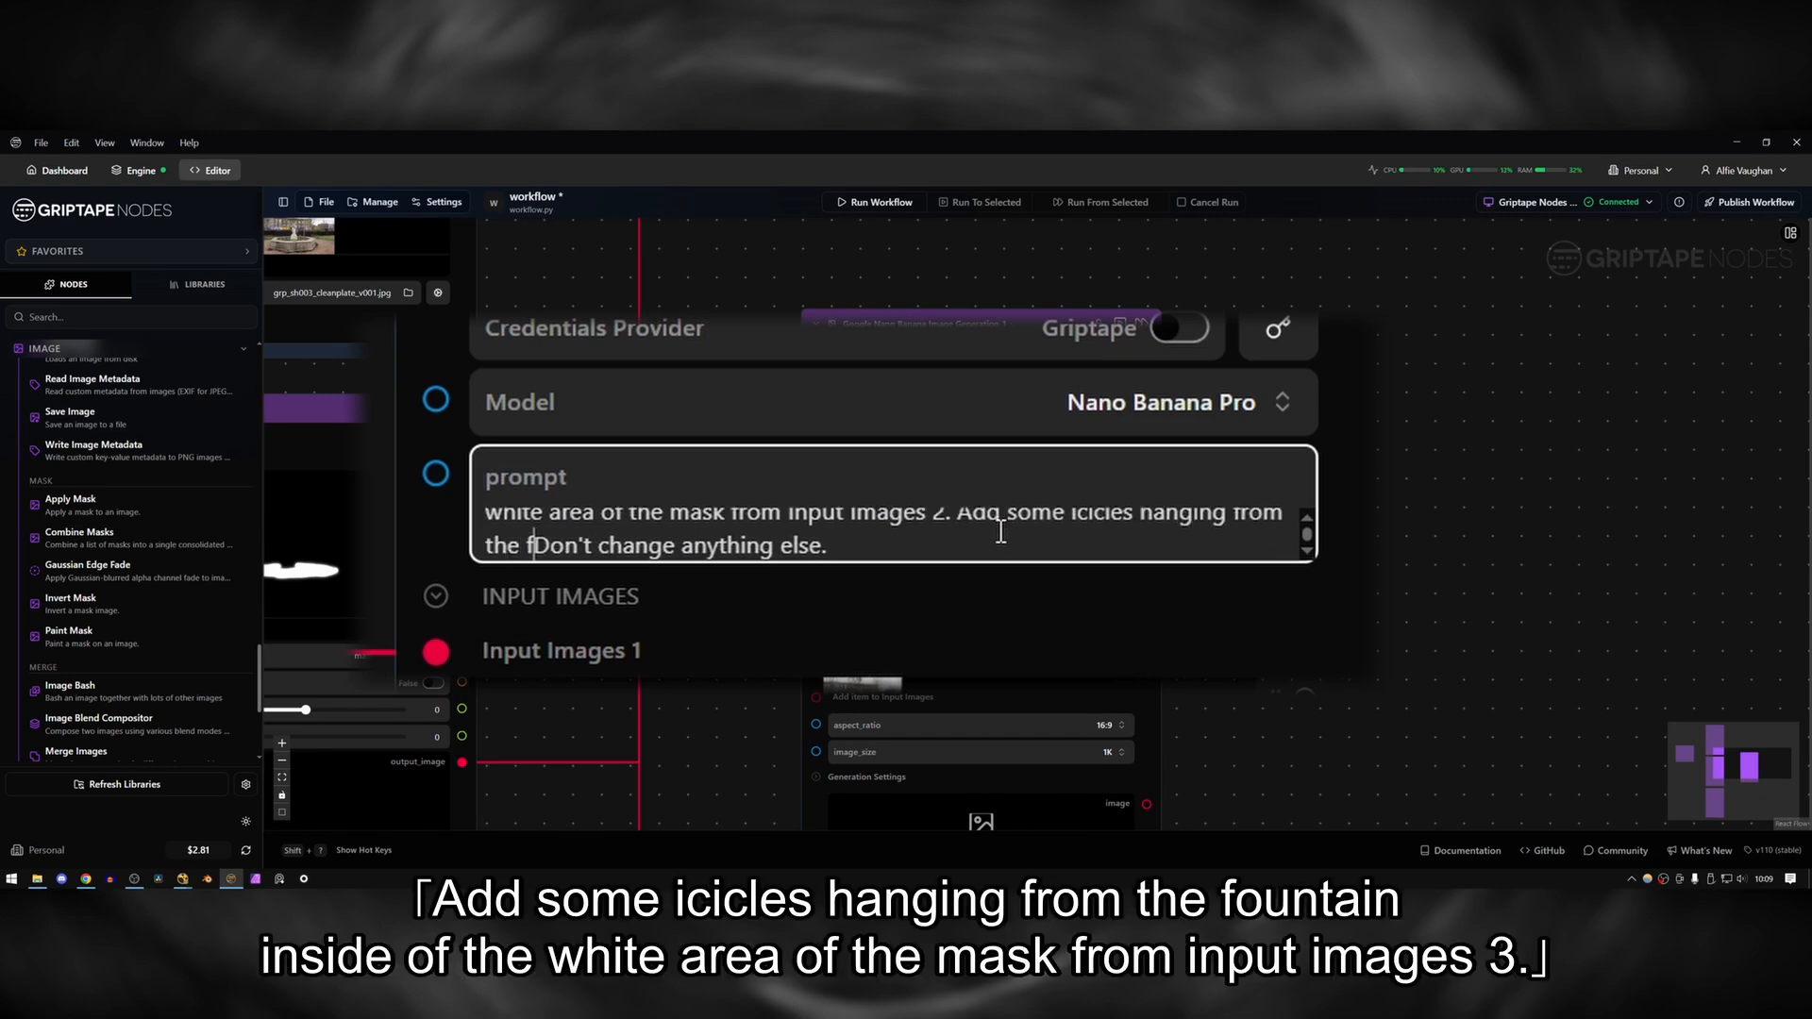
text(inside of the white a)
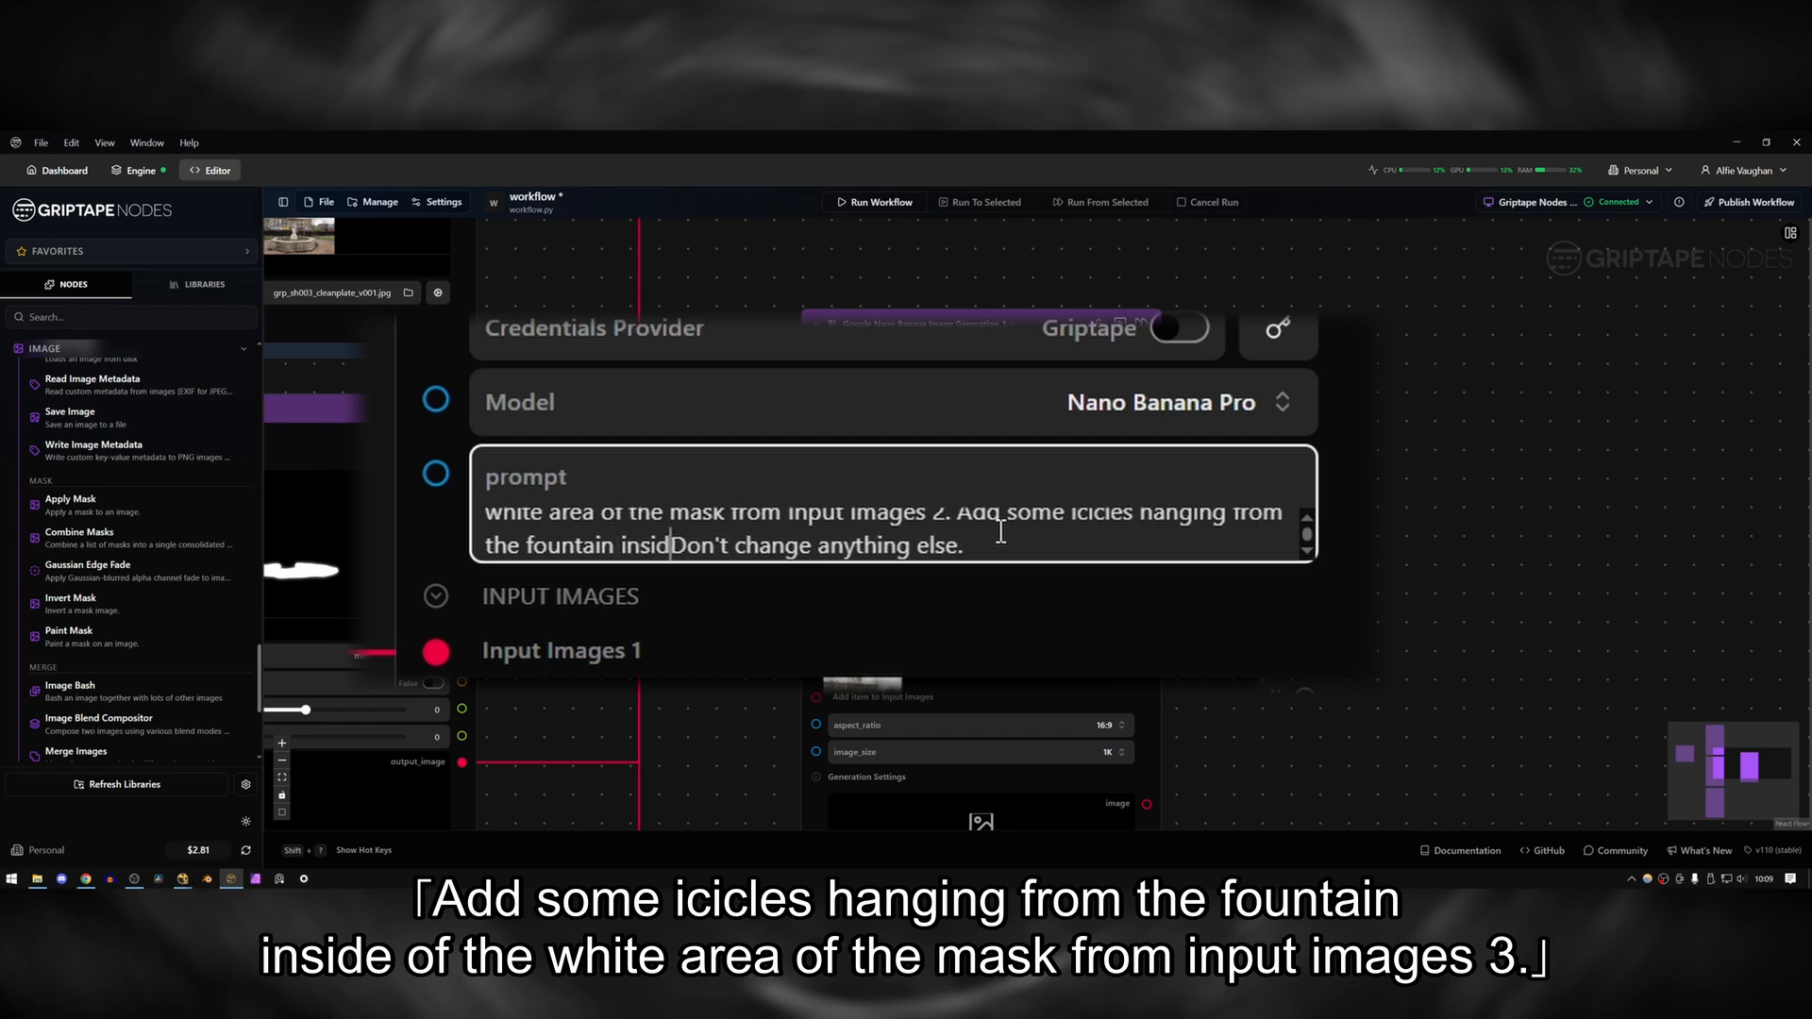
text(rea of the mask fr)
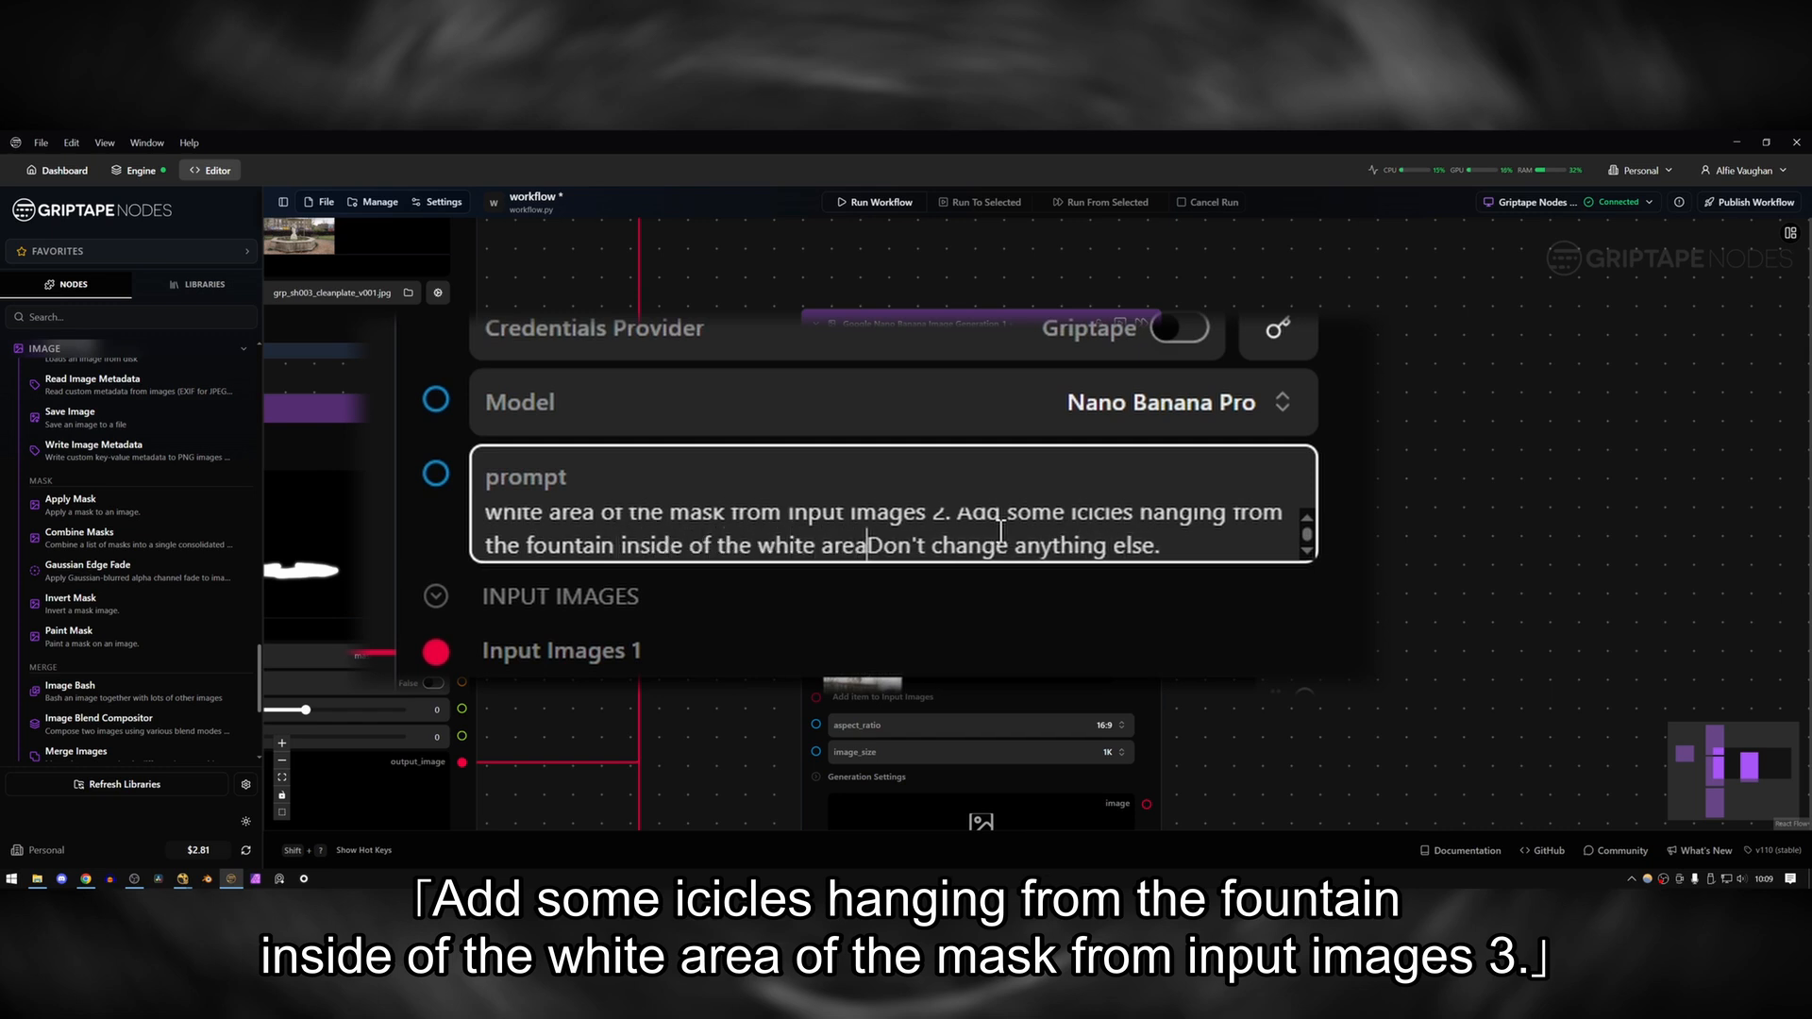
text(om Input )
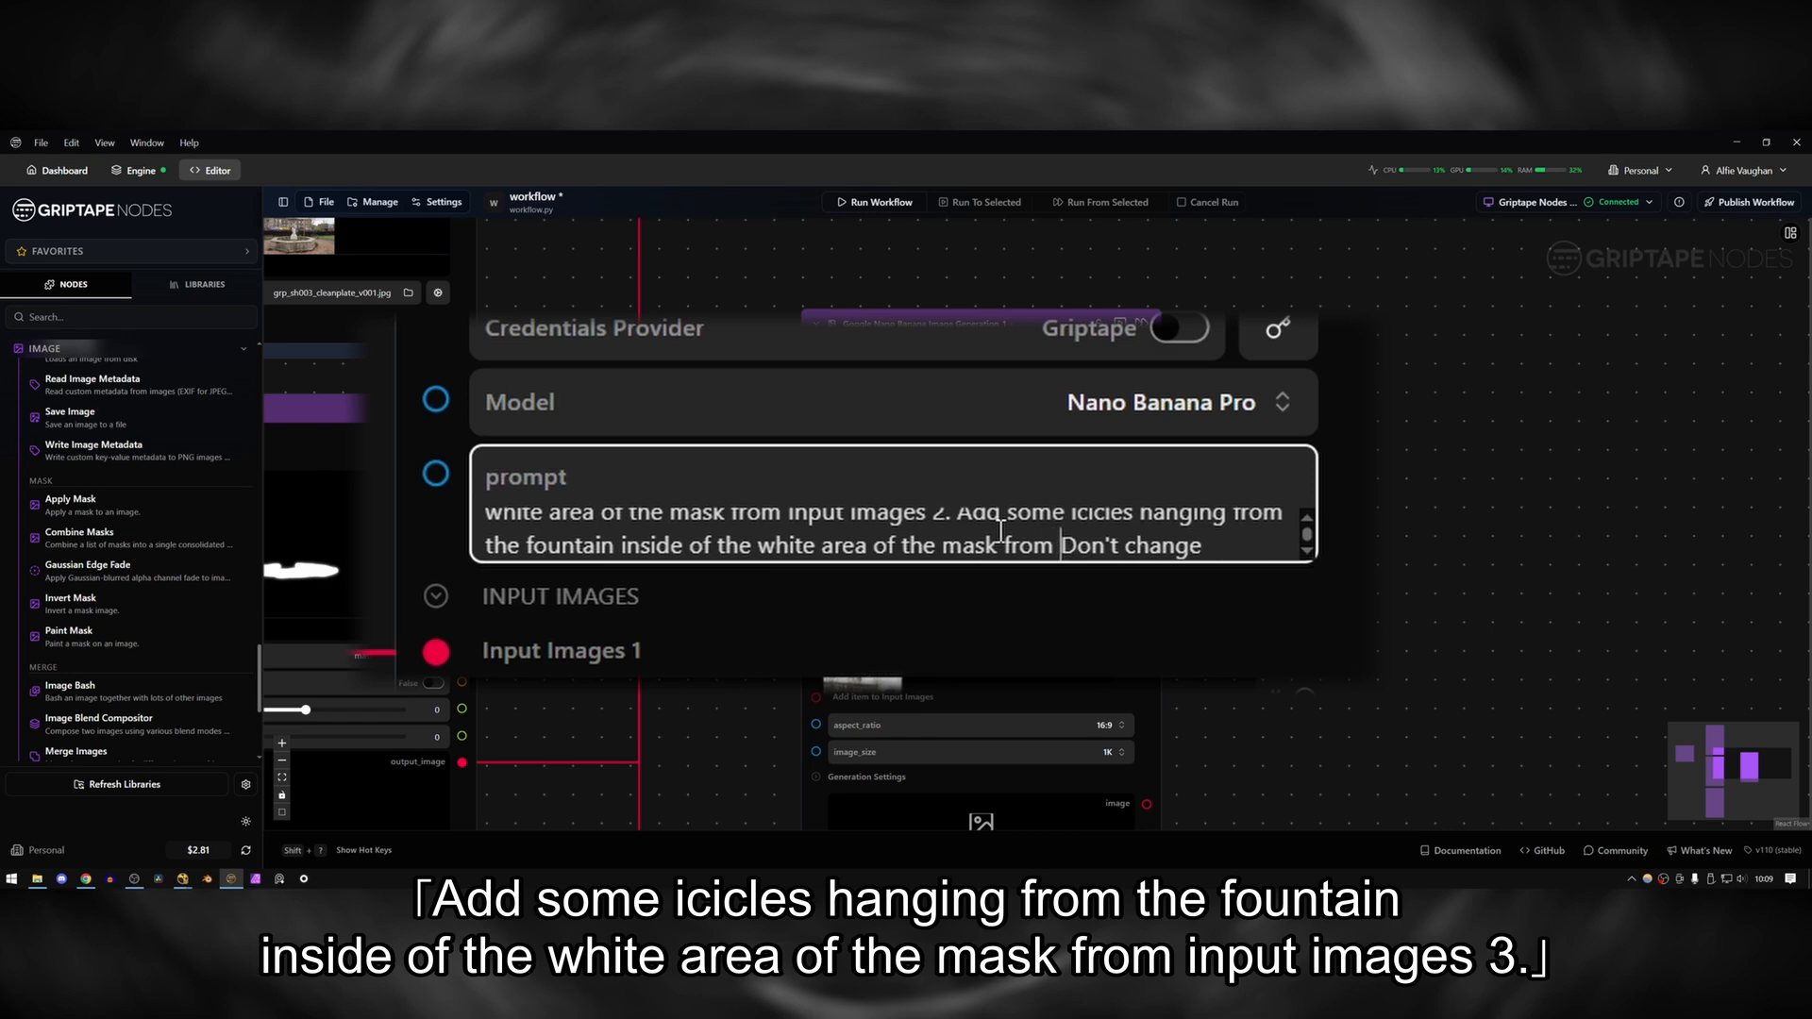
text(Image)
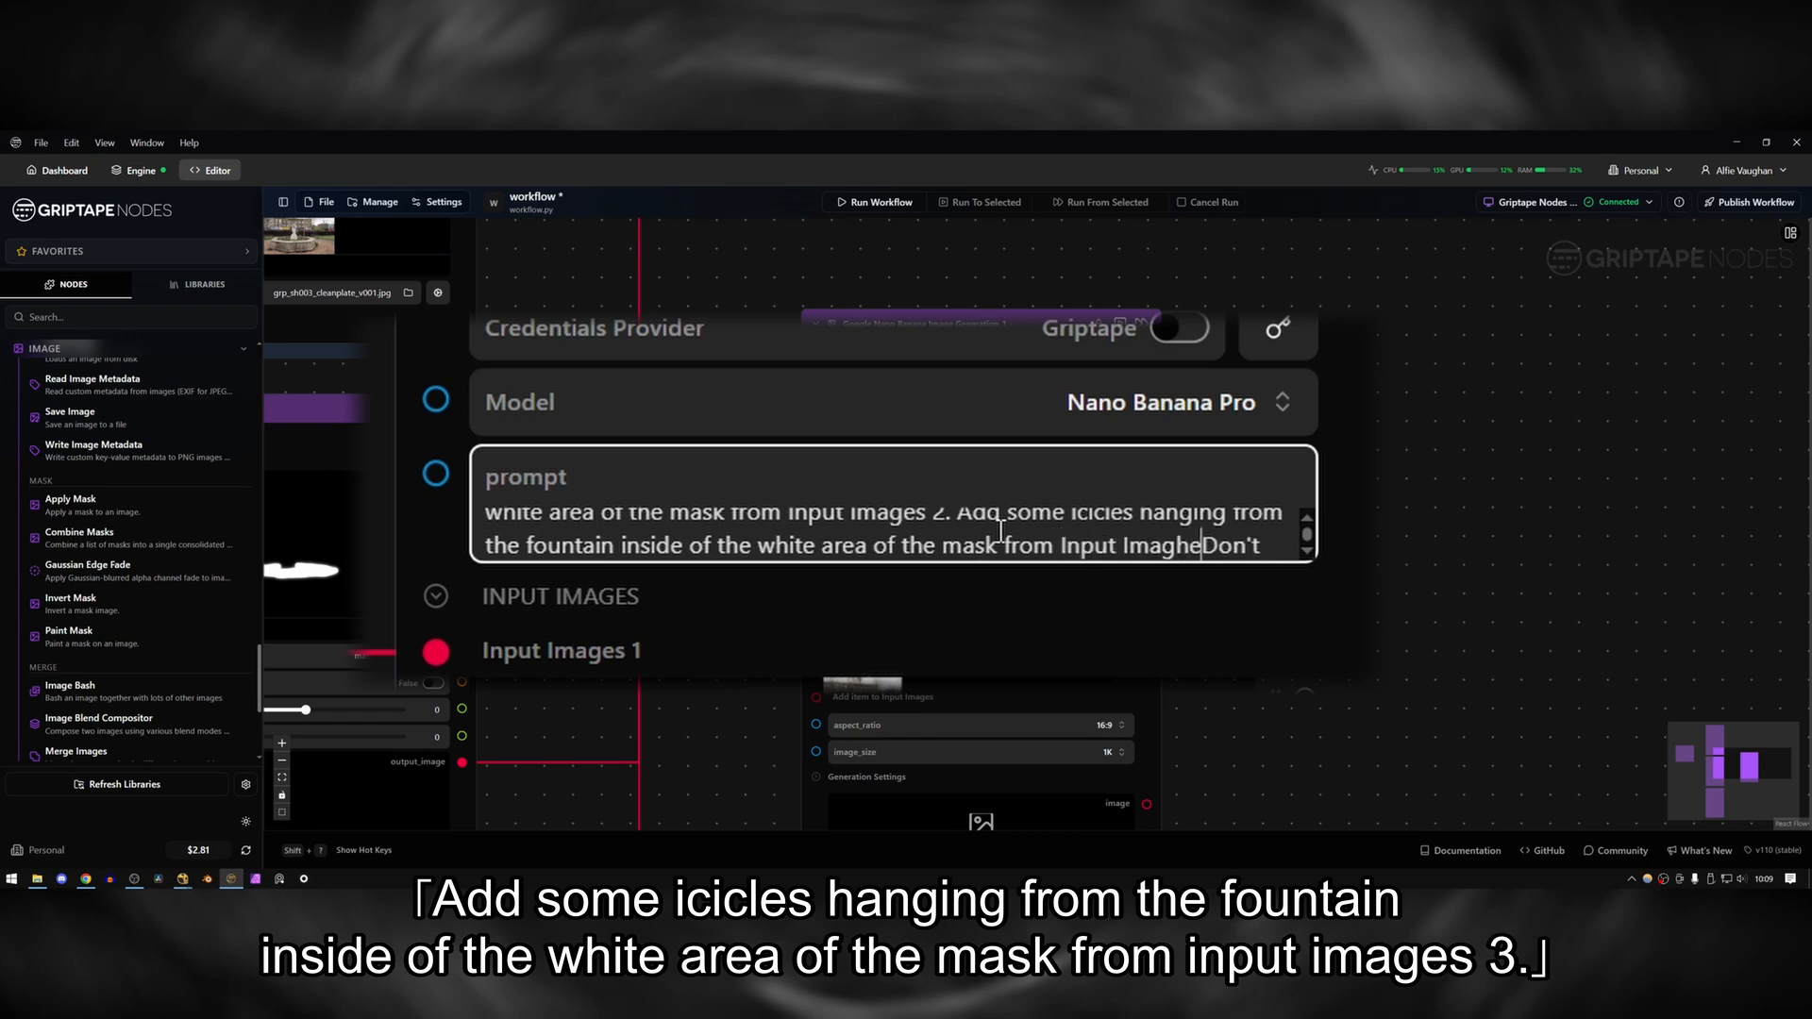
text(s 3)
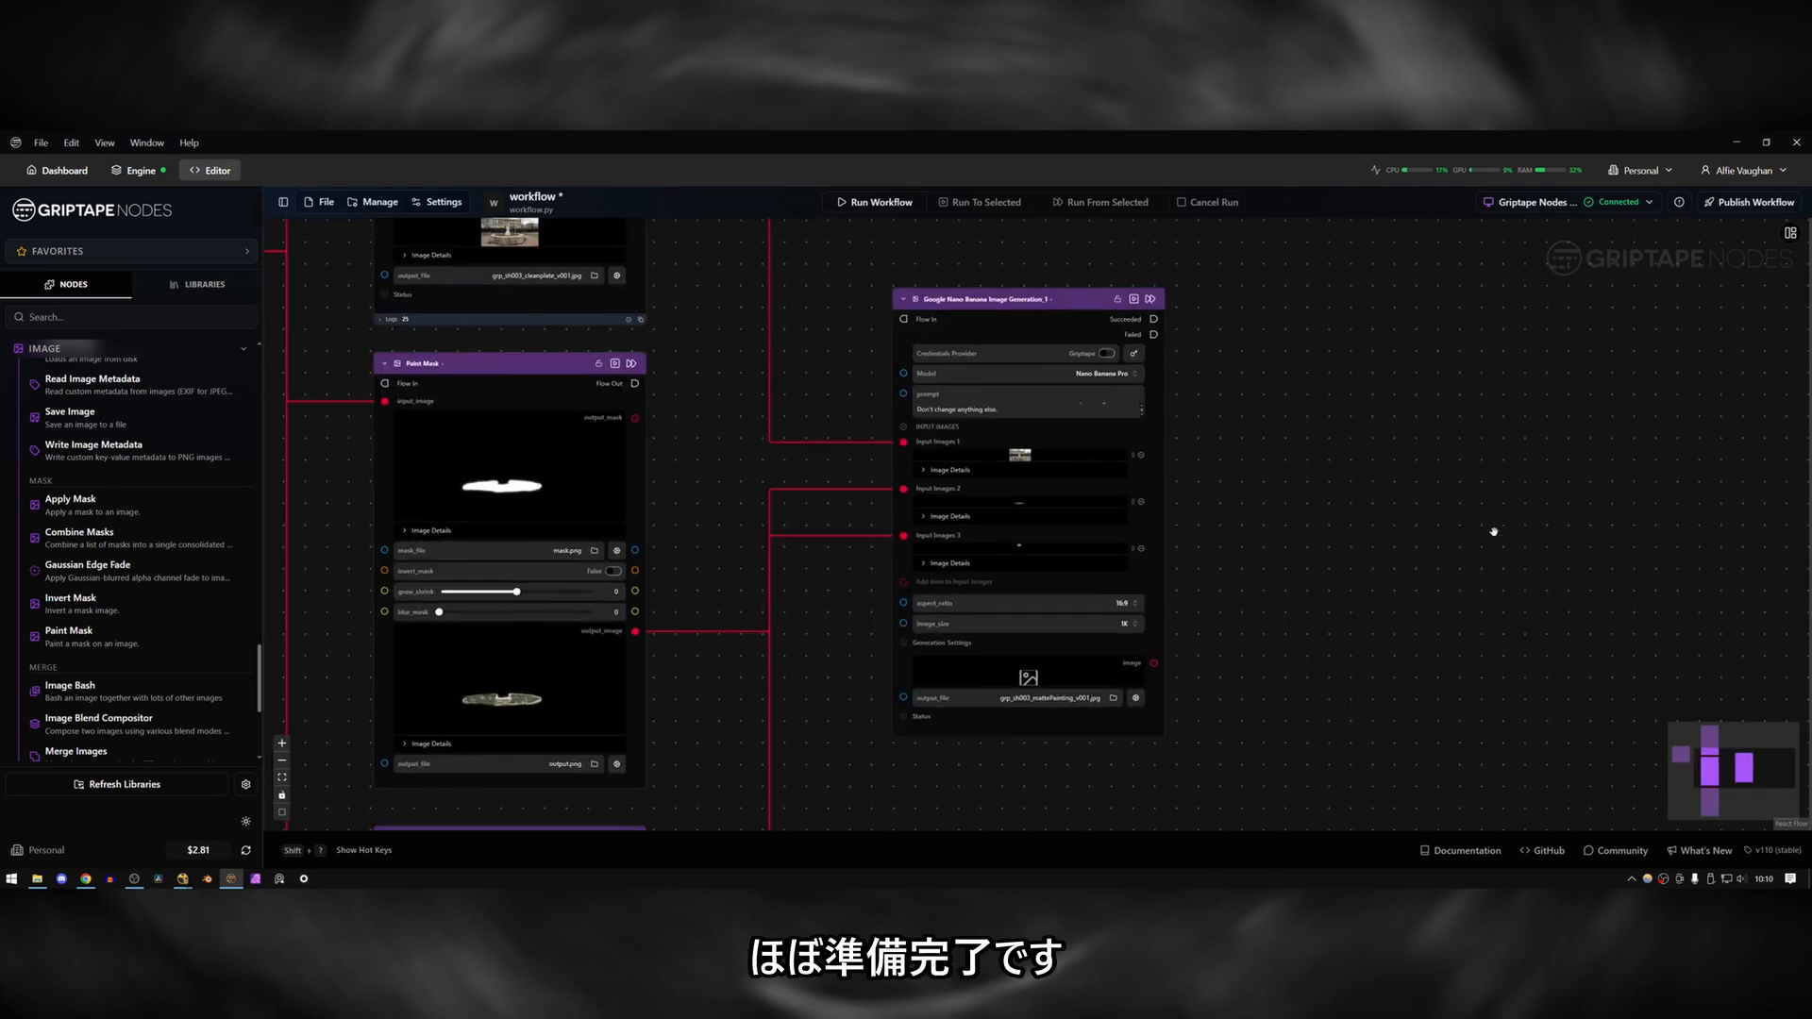
Set the second Nano Banana node's image size to 4K.
click(1125, 624)
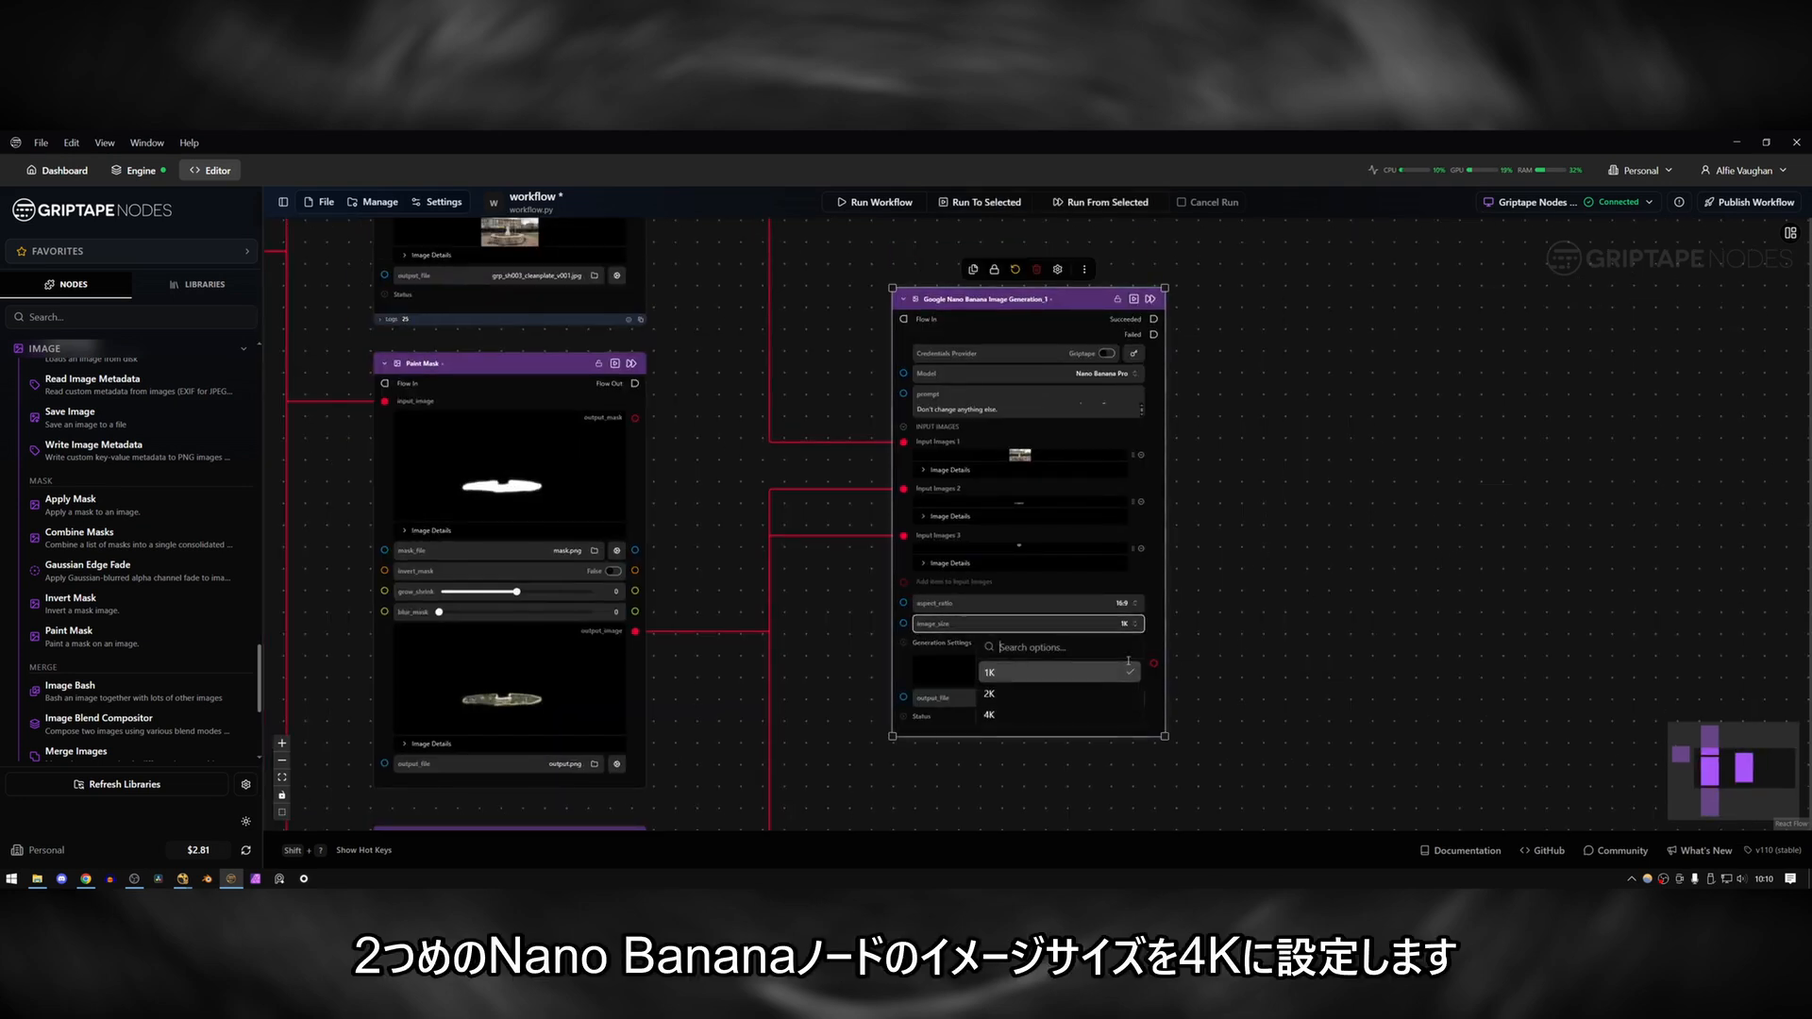
click(1066, 716)
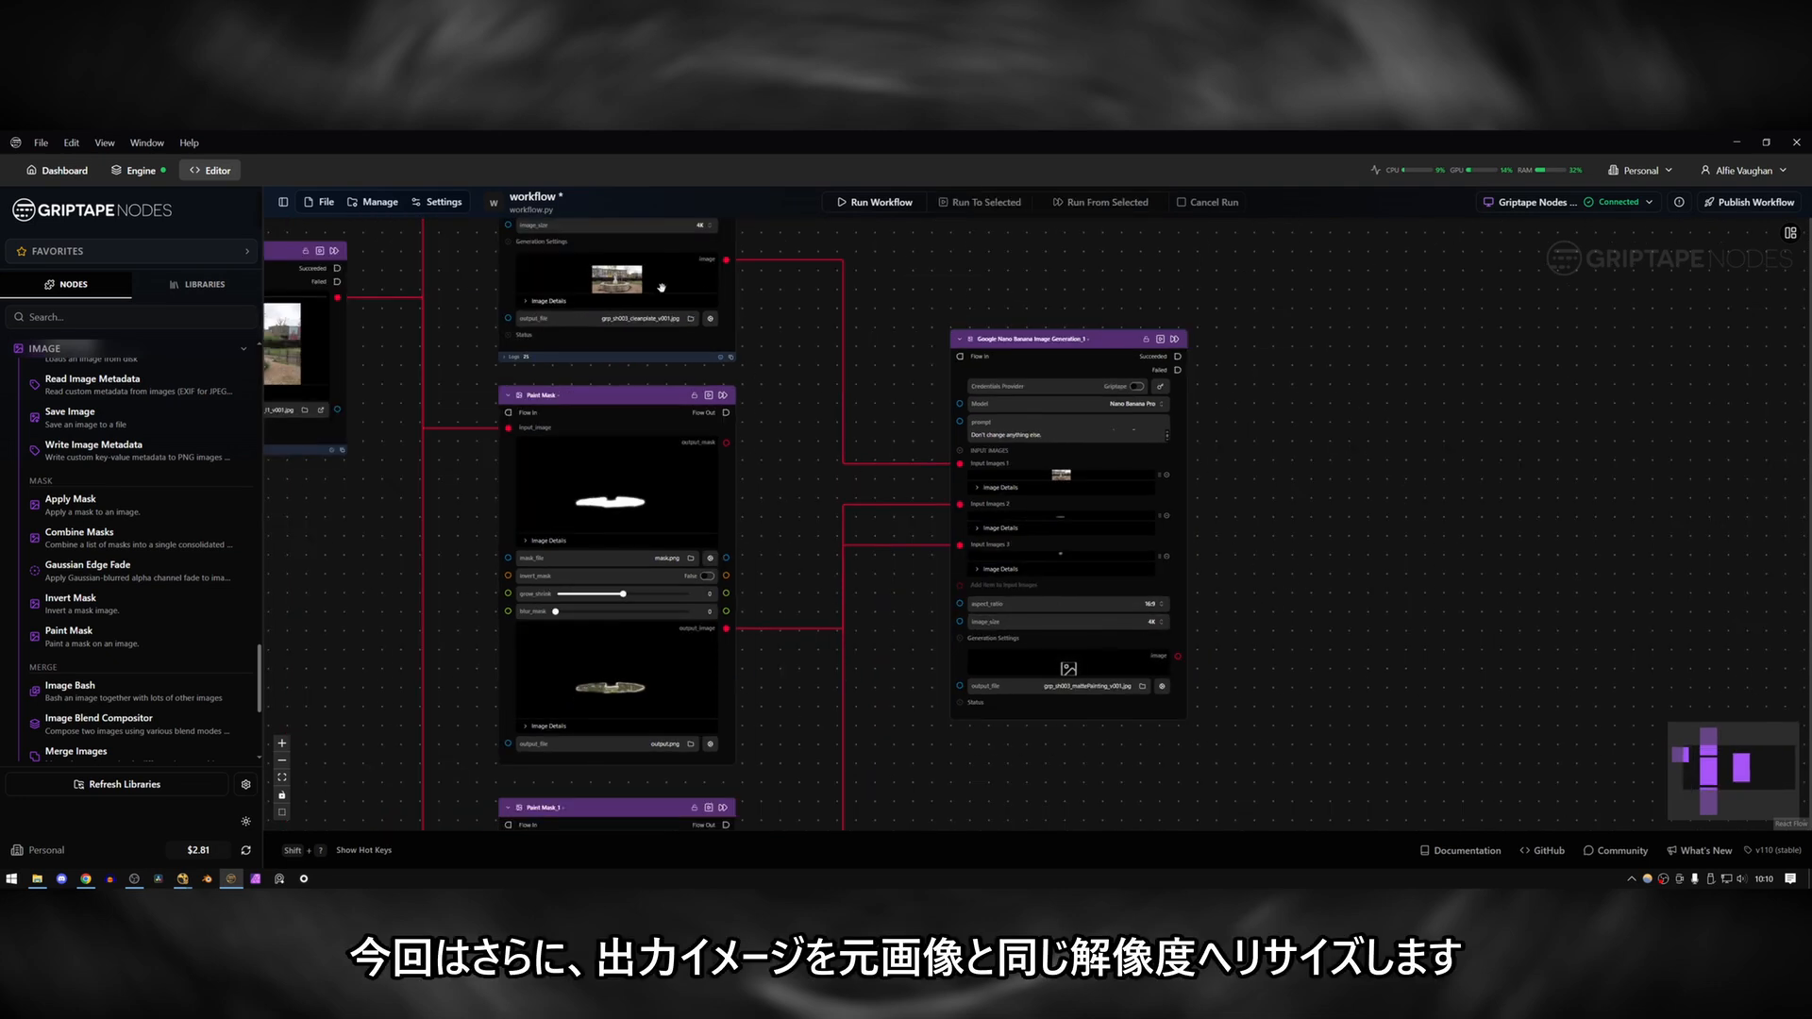
Add a Resize Image node beside the second Nano Banana node and connect that node's image output to its input.
mouse_move(624, 278)
drag(792, 368, 728, 393)
mouse_move(906, 253)
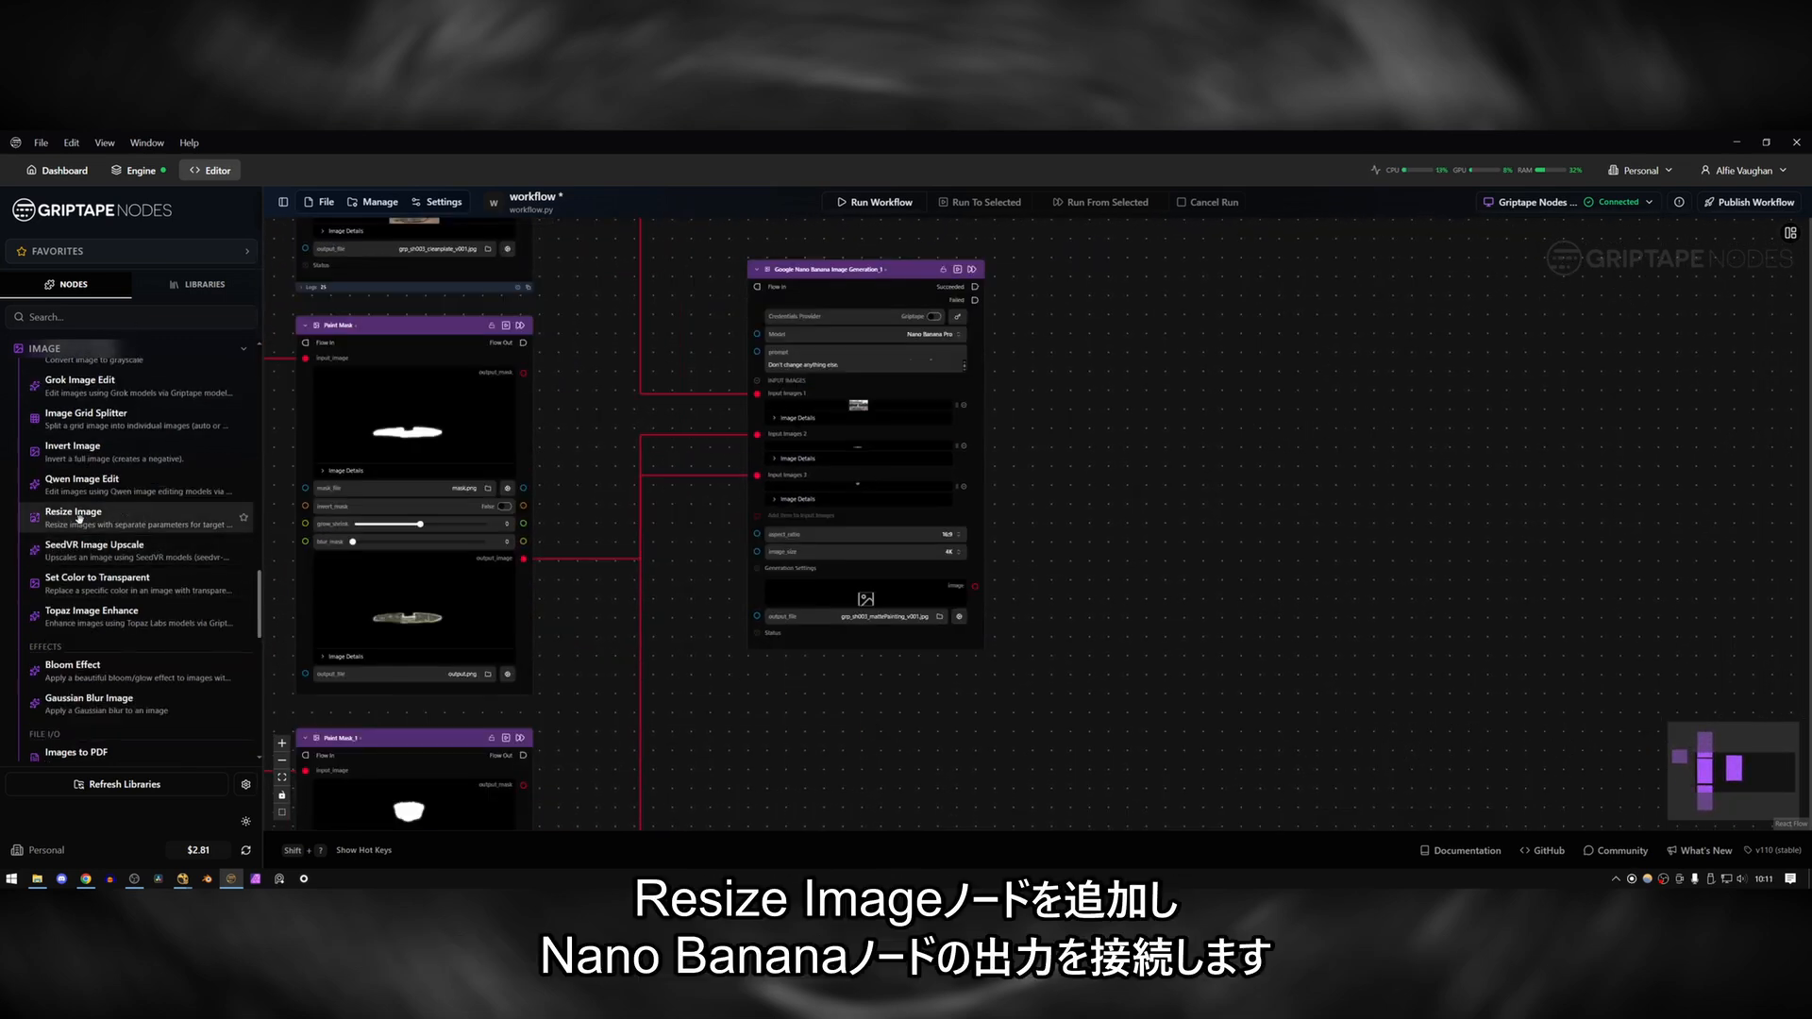
drag(78, 517, 1118, 396)
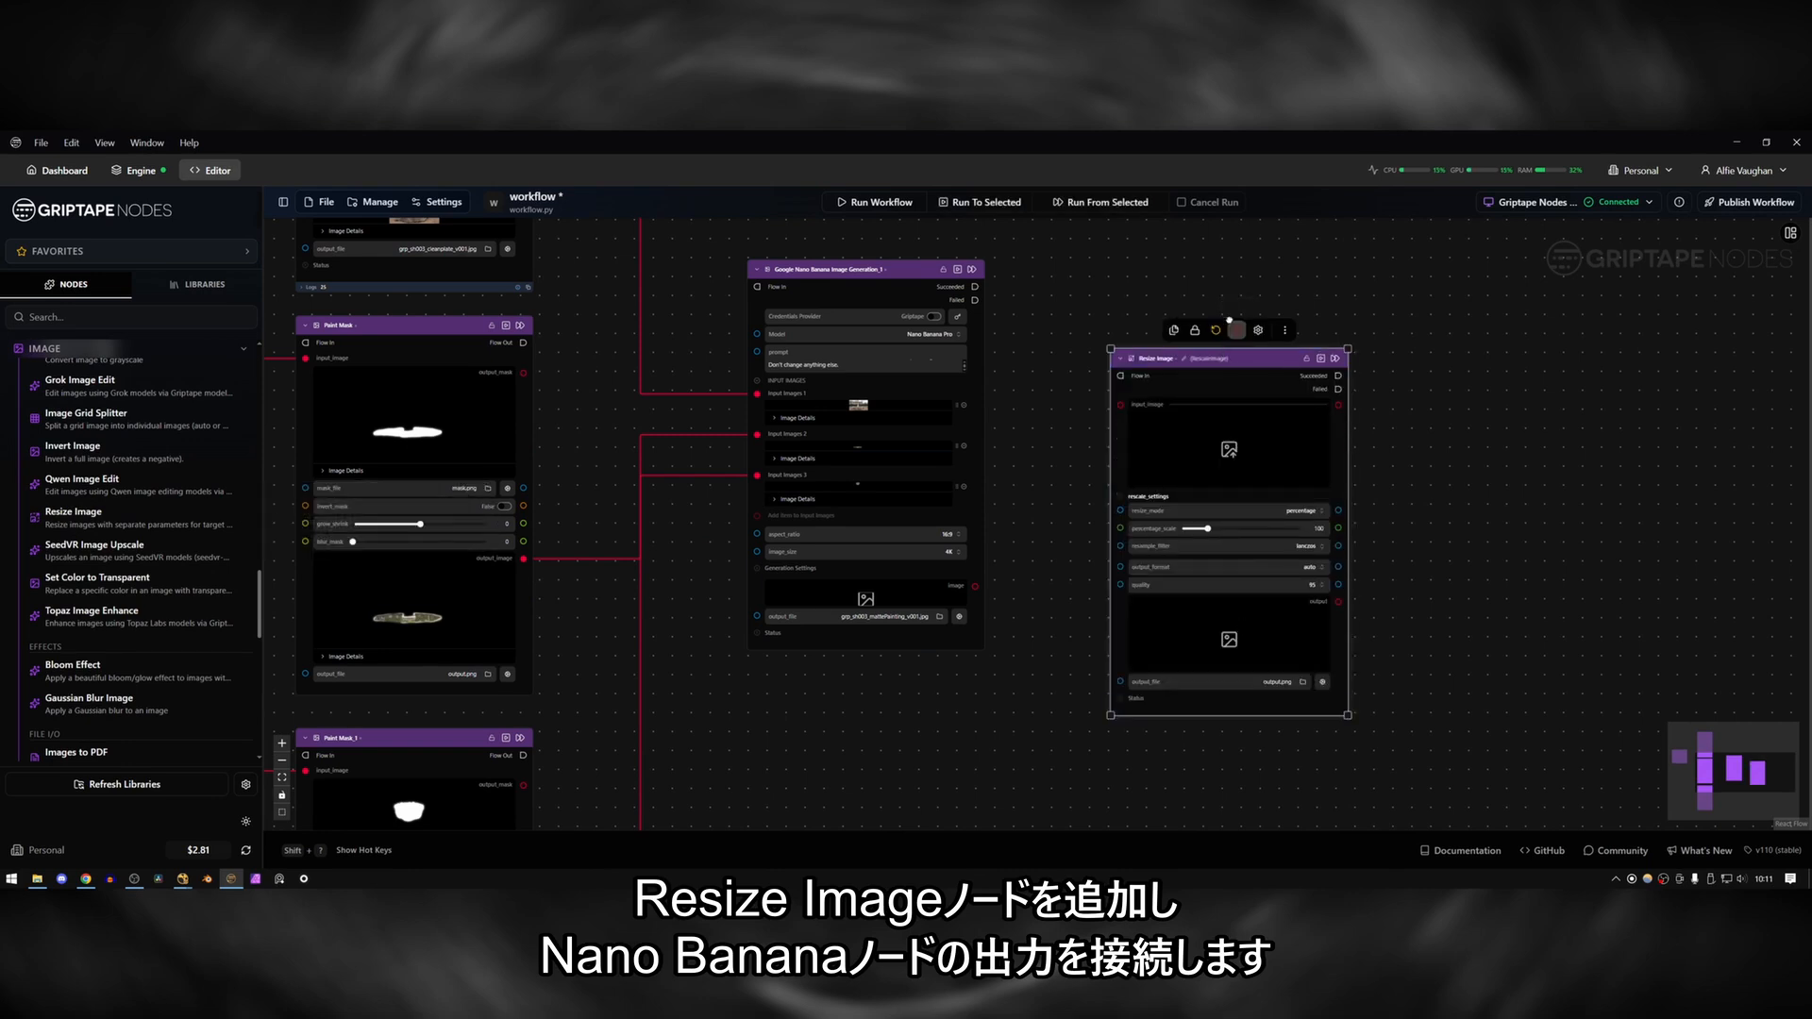
drag(1227, 359, 1224, 270)
drag(975, 588, 1116, 386)
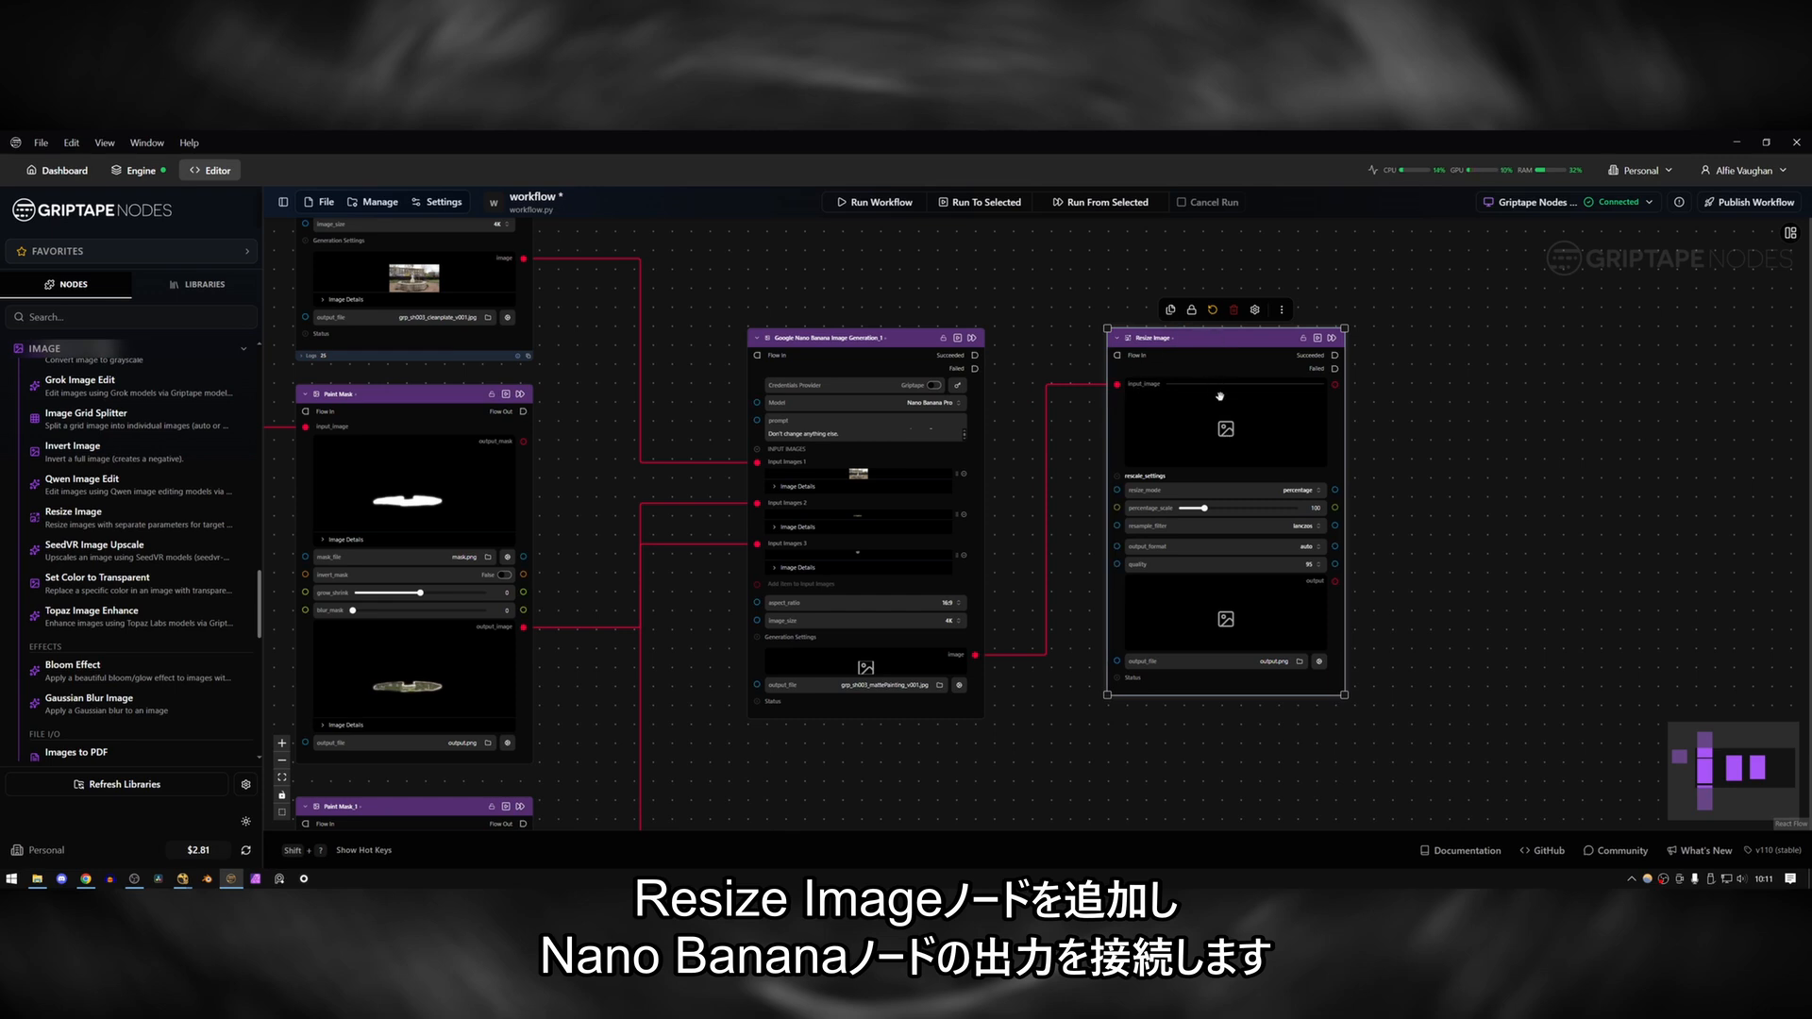
Set the Resize Image node's resize mode to width and height, with a target width of 3840 and target height of 2160.
click(1104, 490)
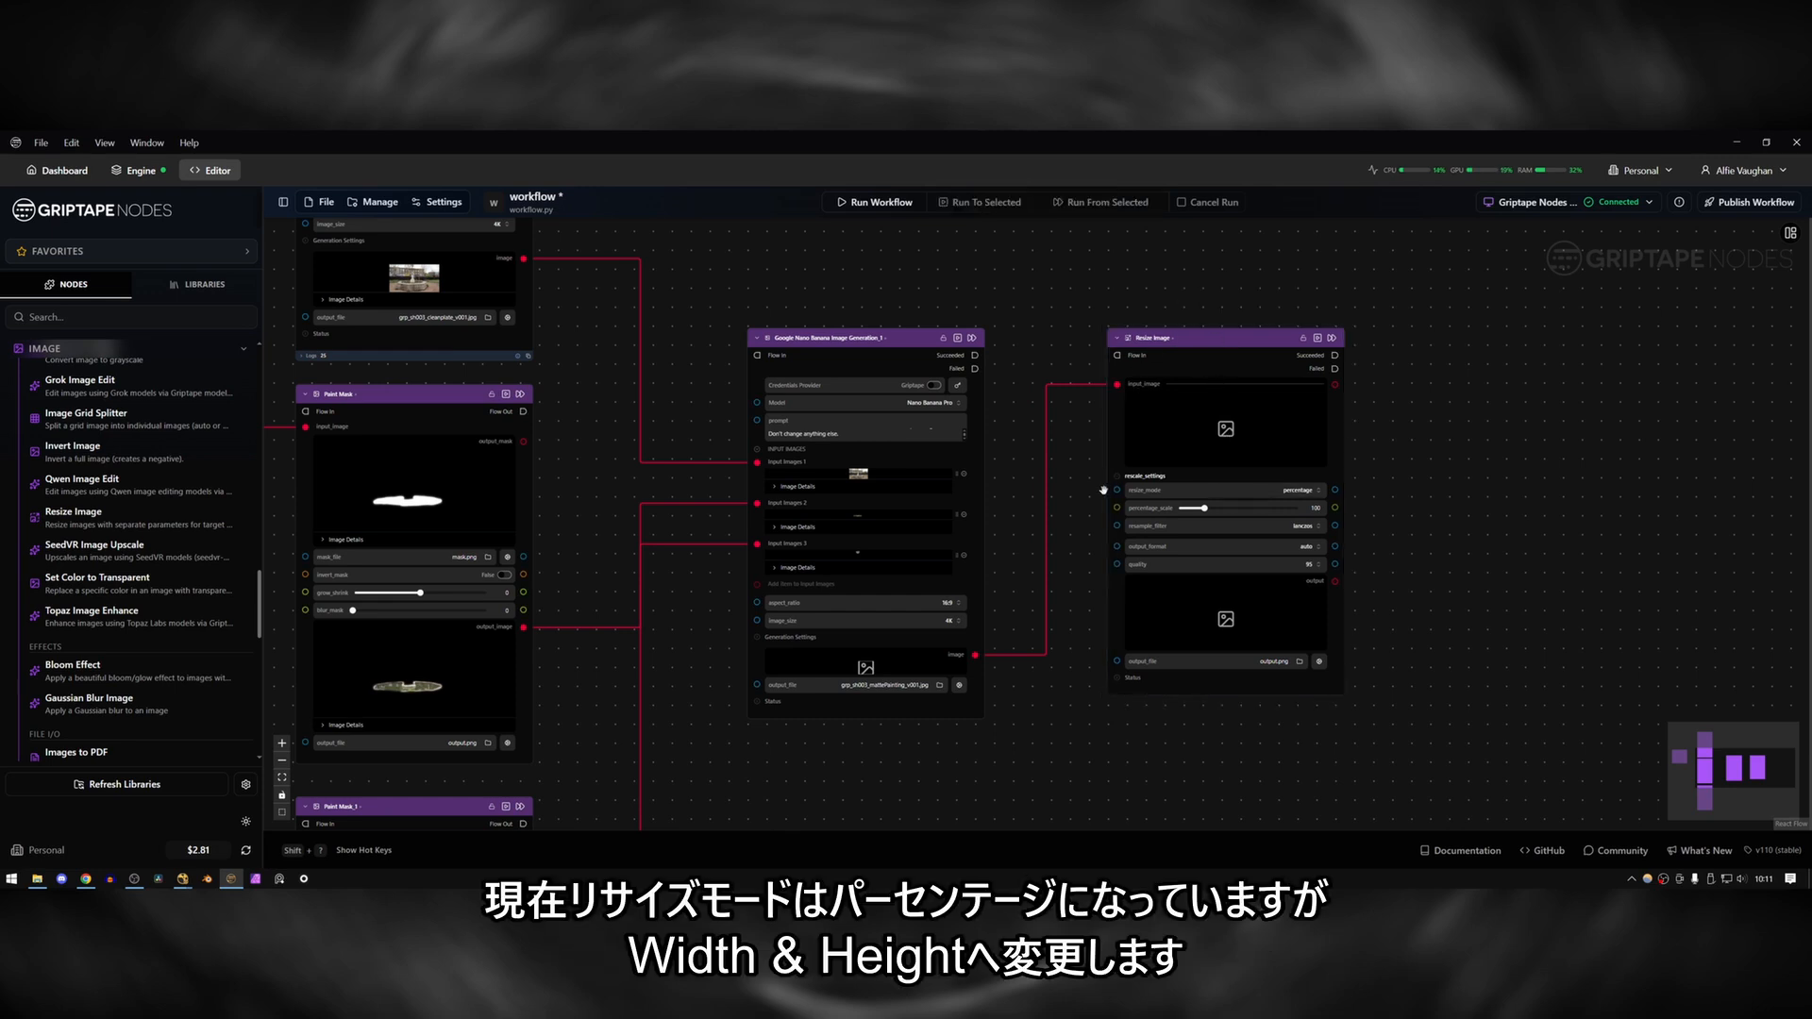
click(1305, 493)
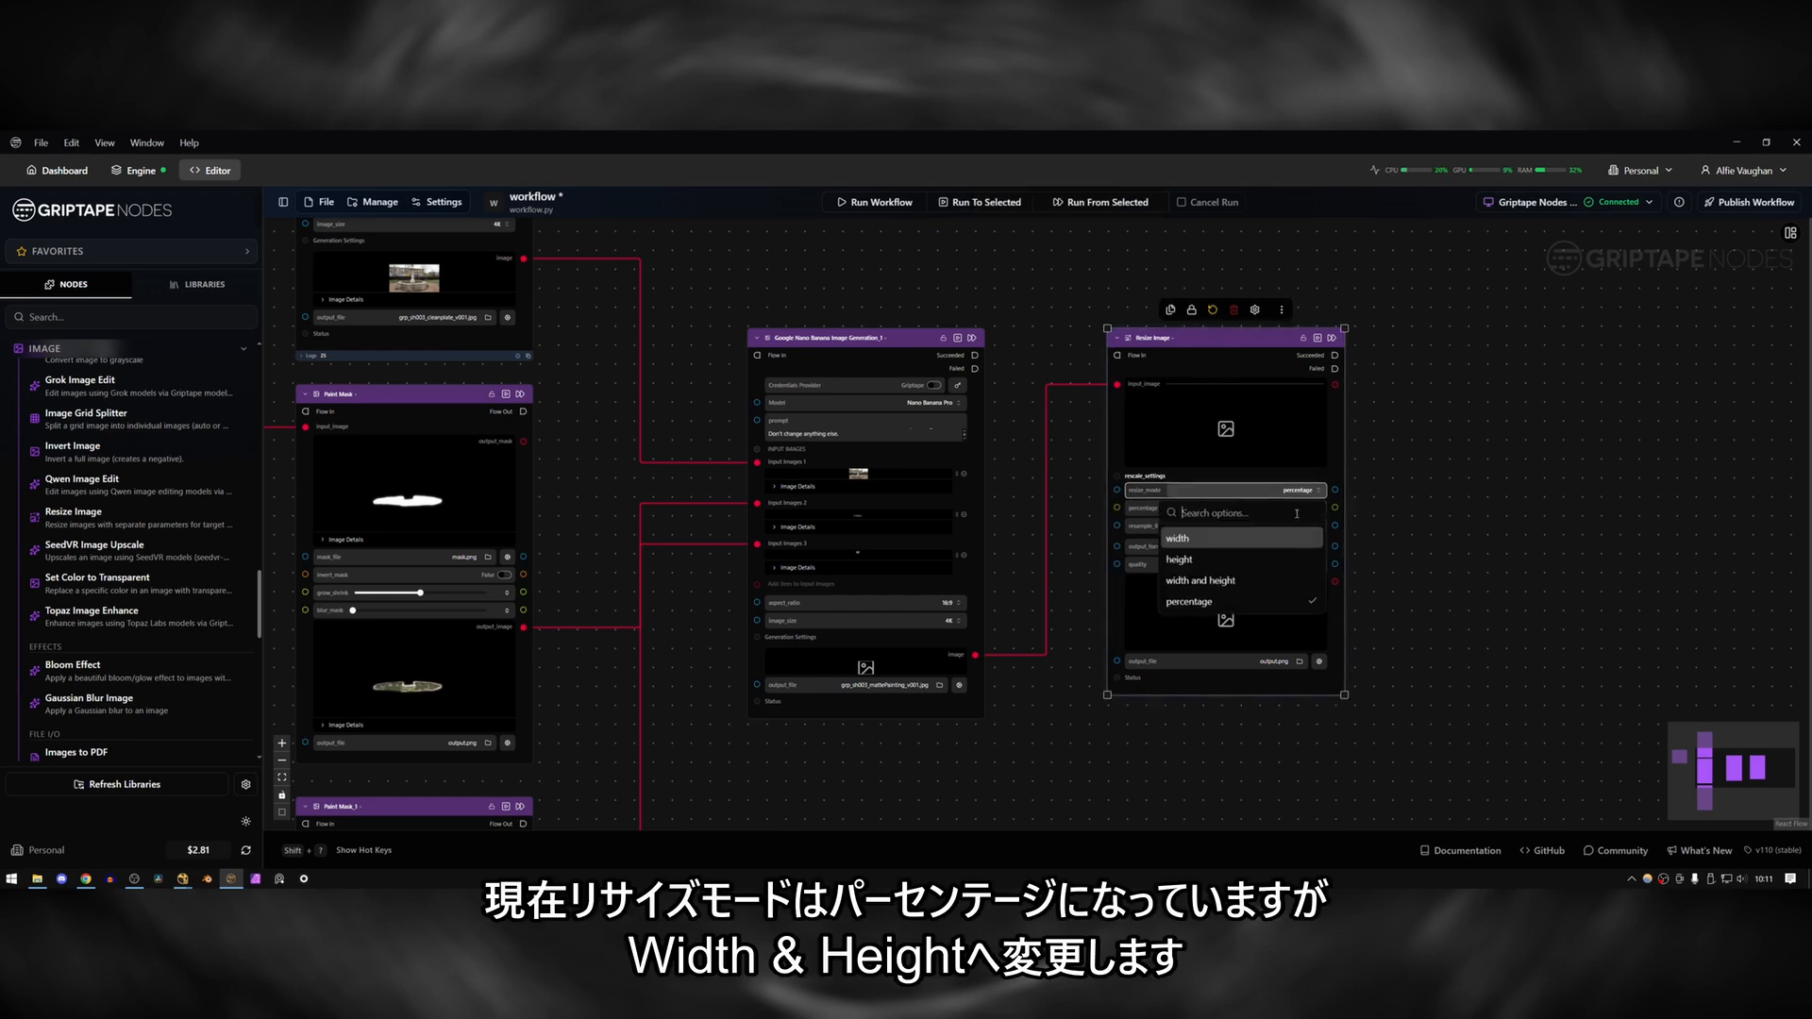
click(1253, 581)
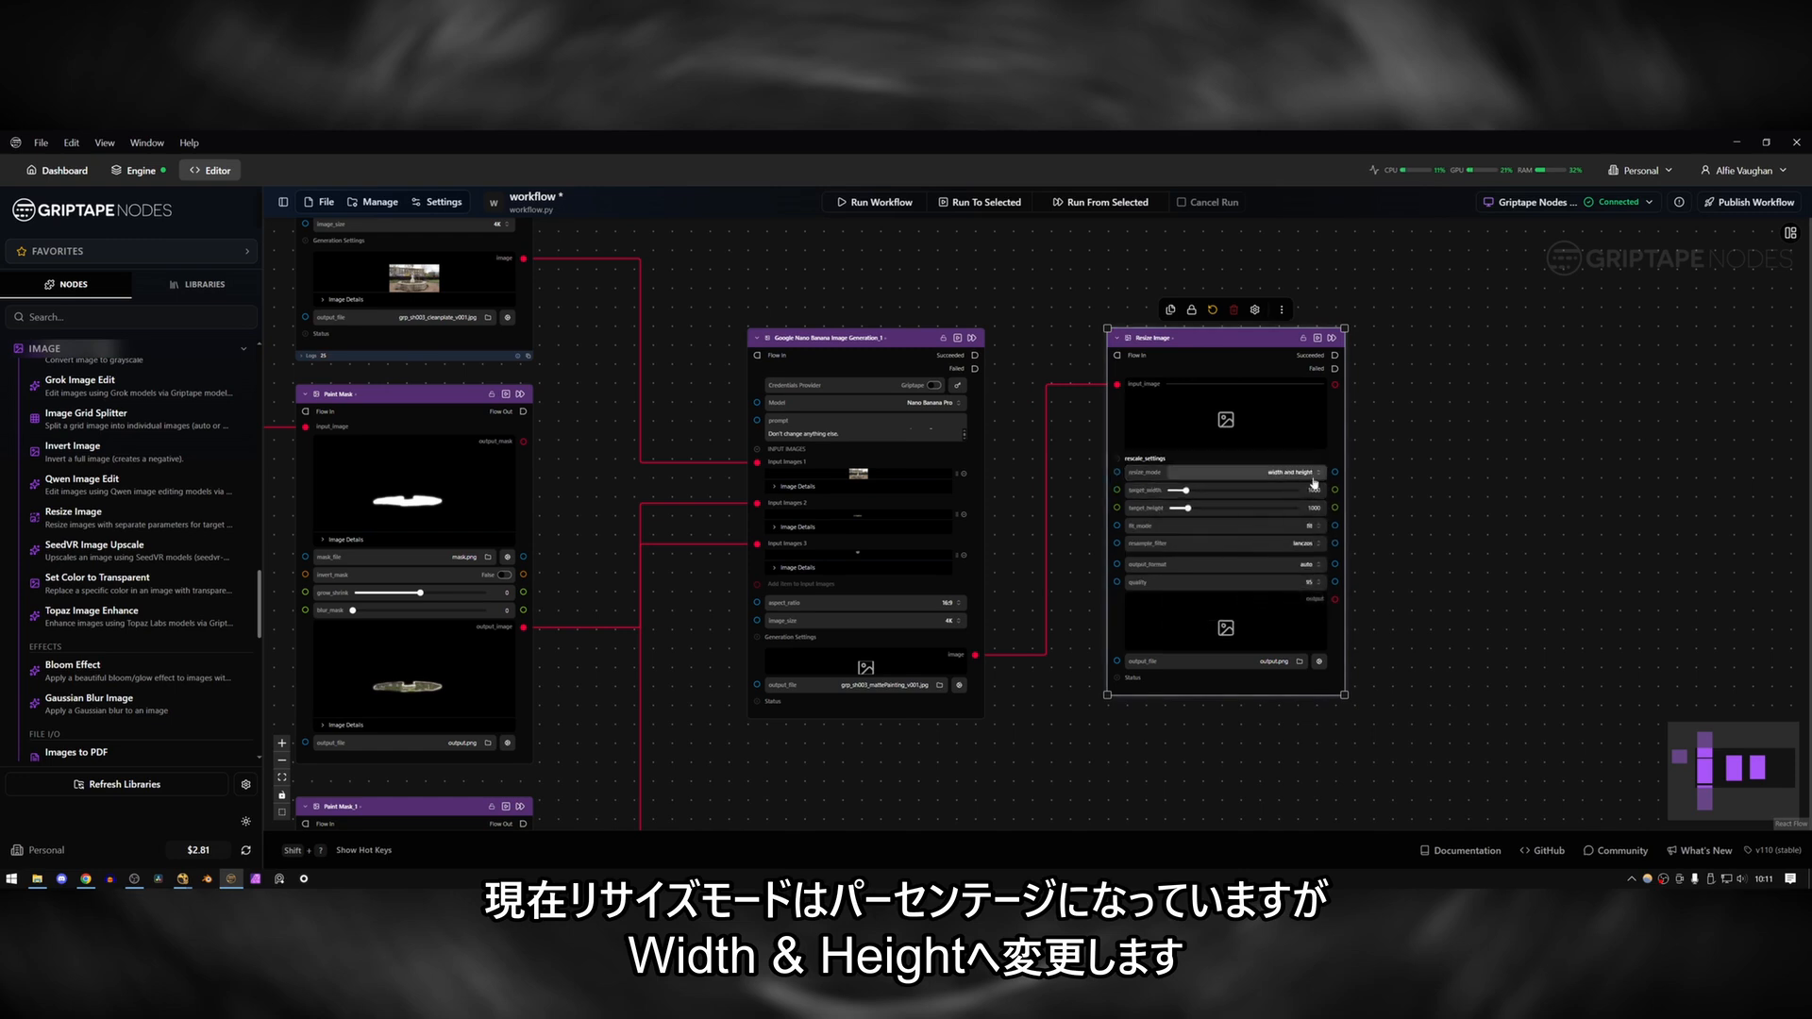
double_click(1314, 490)
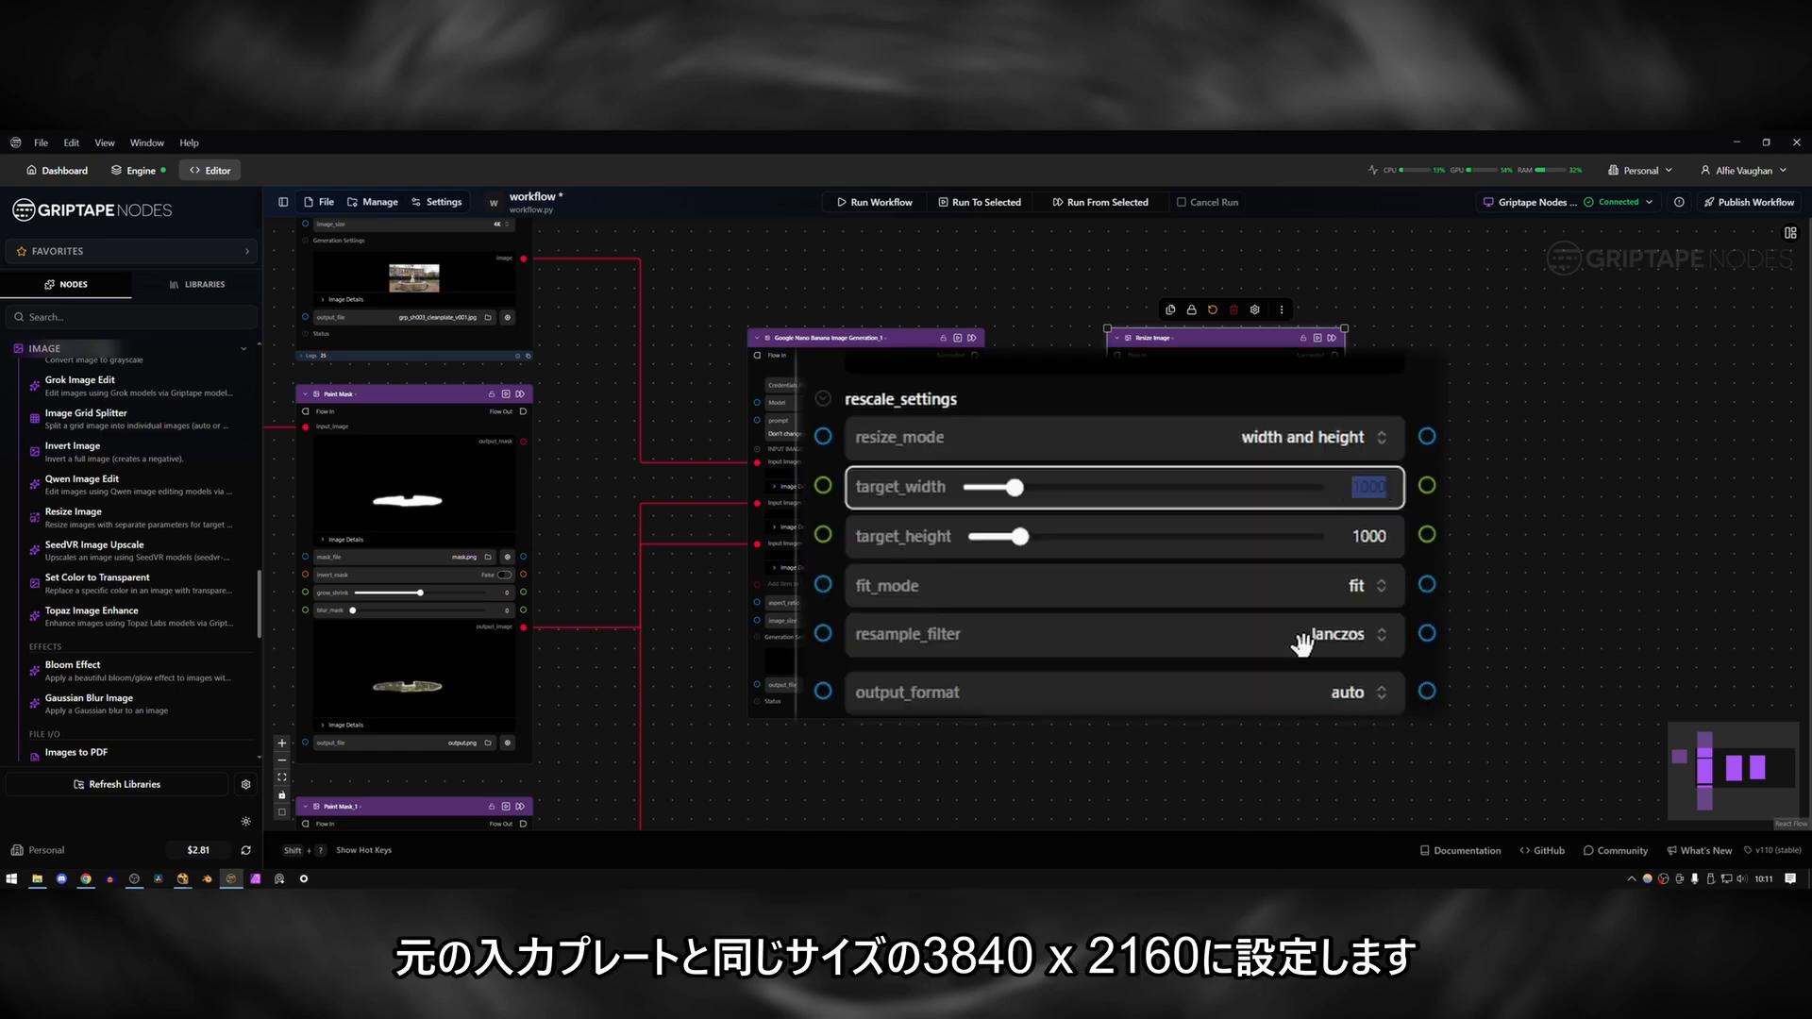
text(3840)
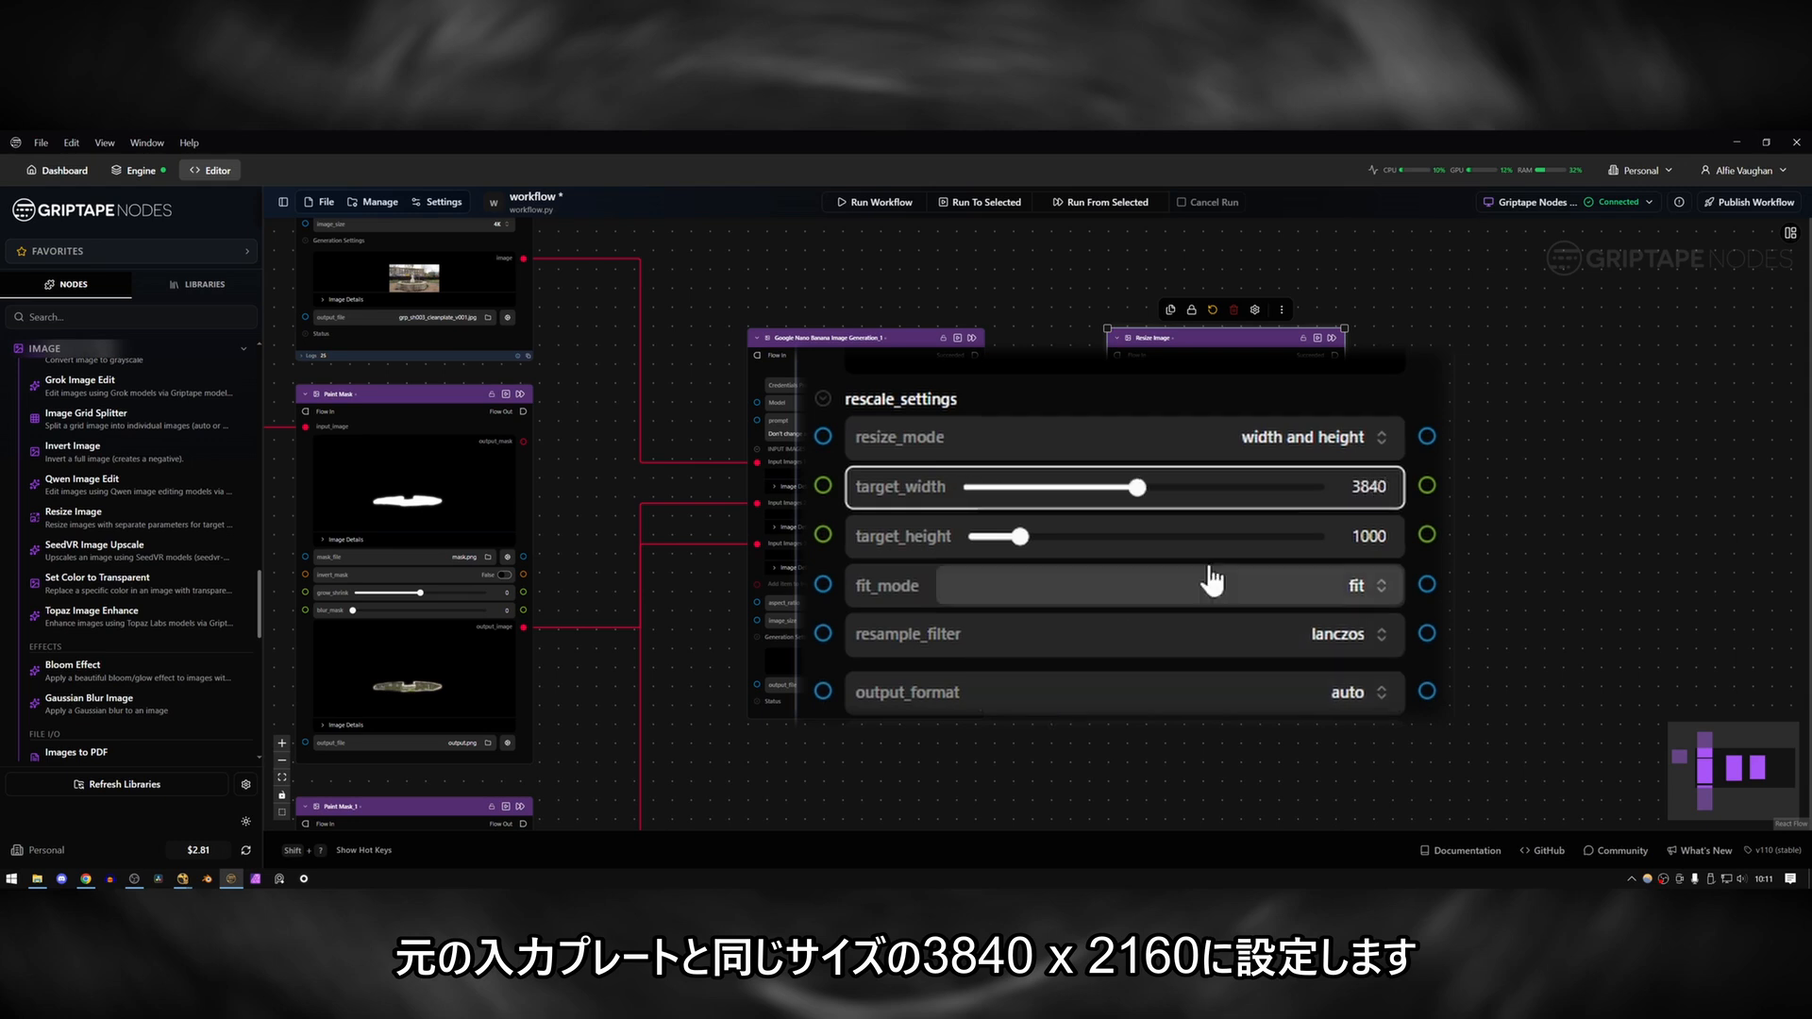
double_click(1395, 531)
text(2160)
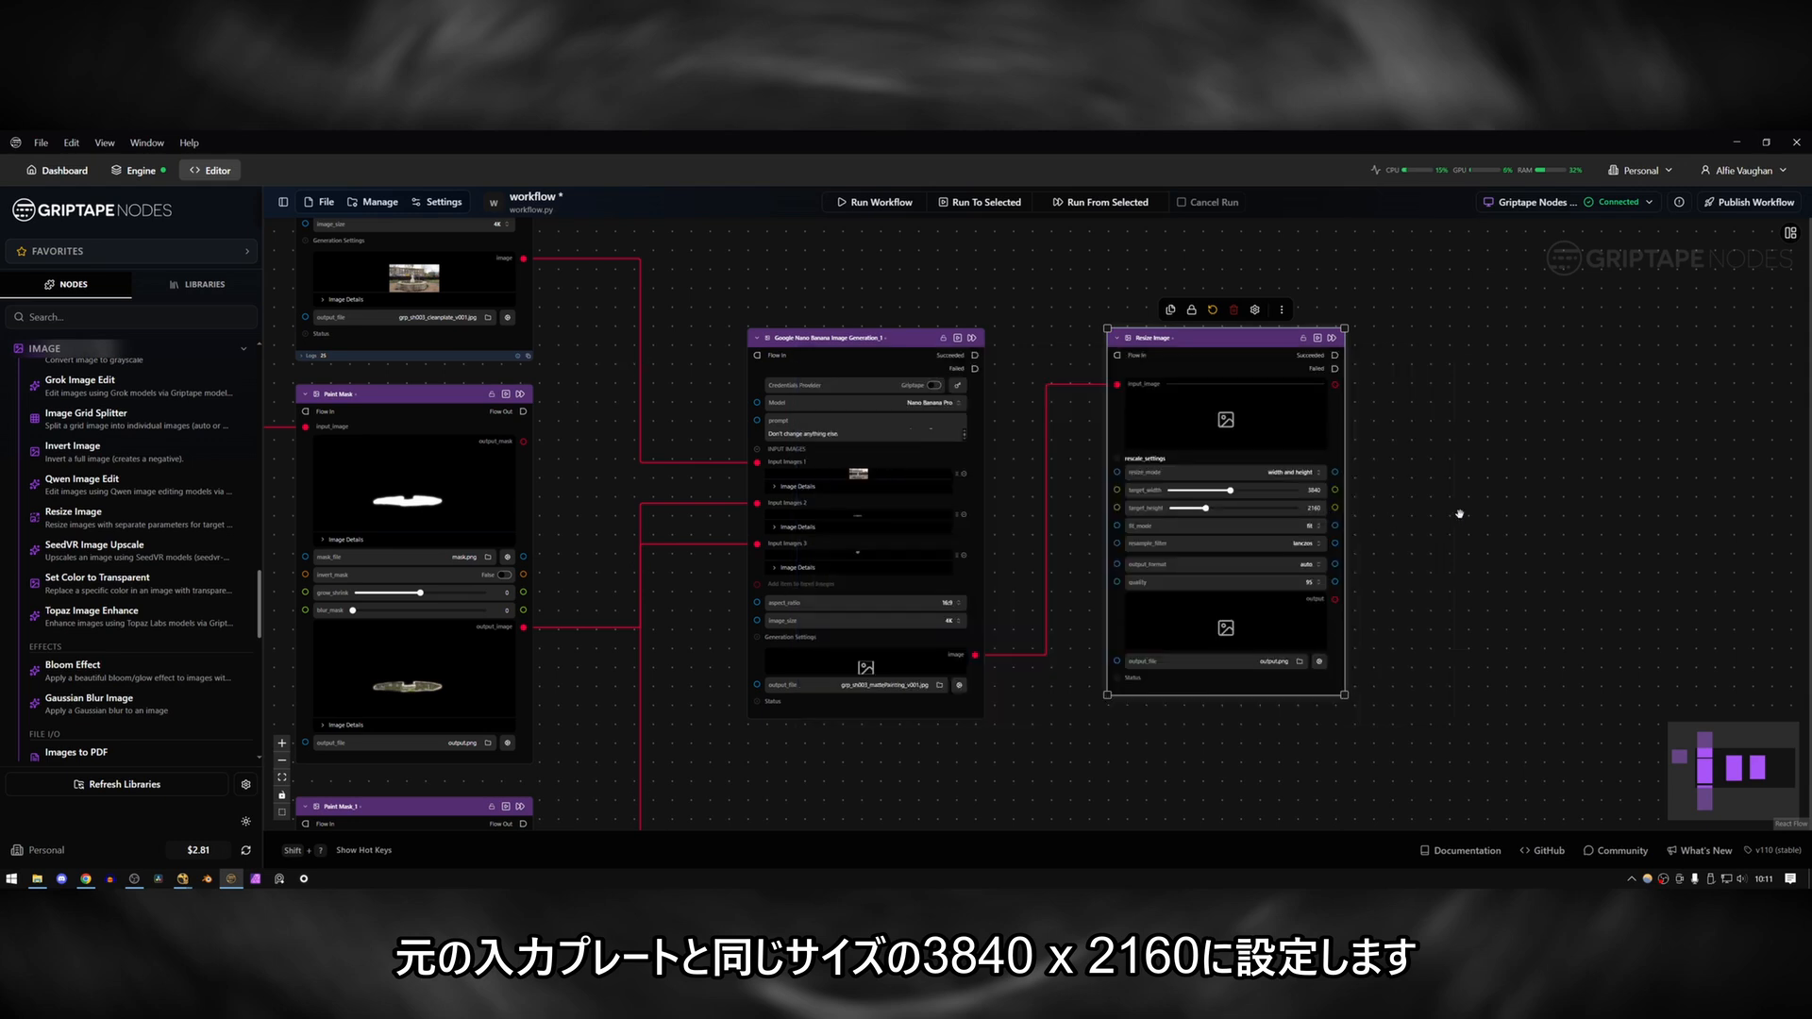
Set the Resize Image node's resample filter to bilinear.
scroll(1460, 514, down, 3)
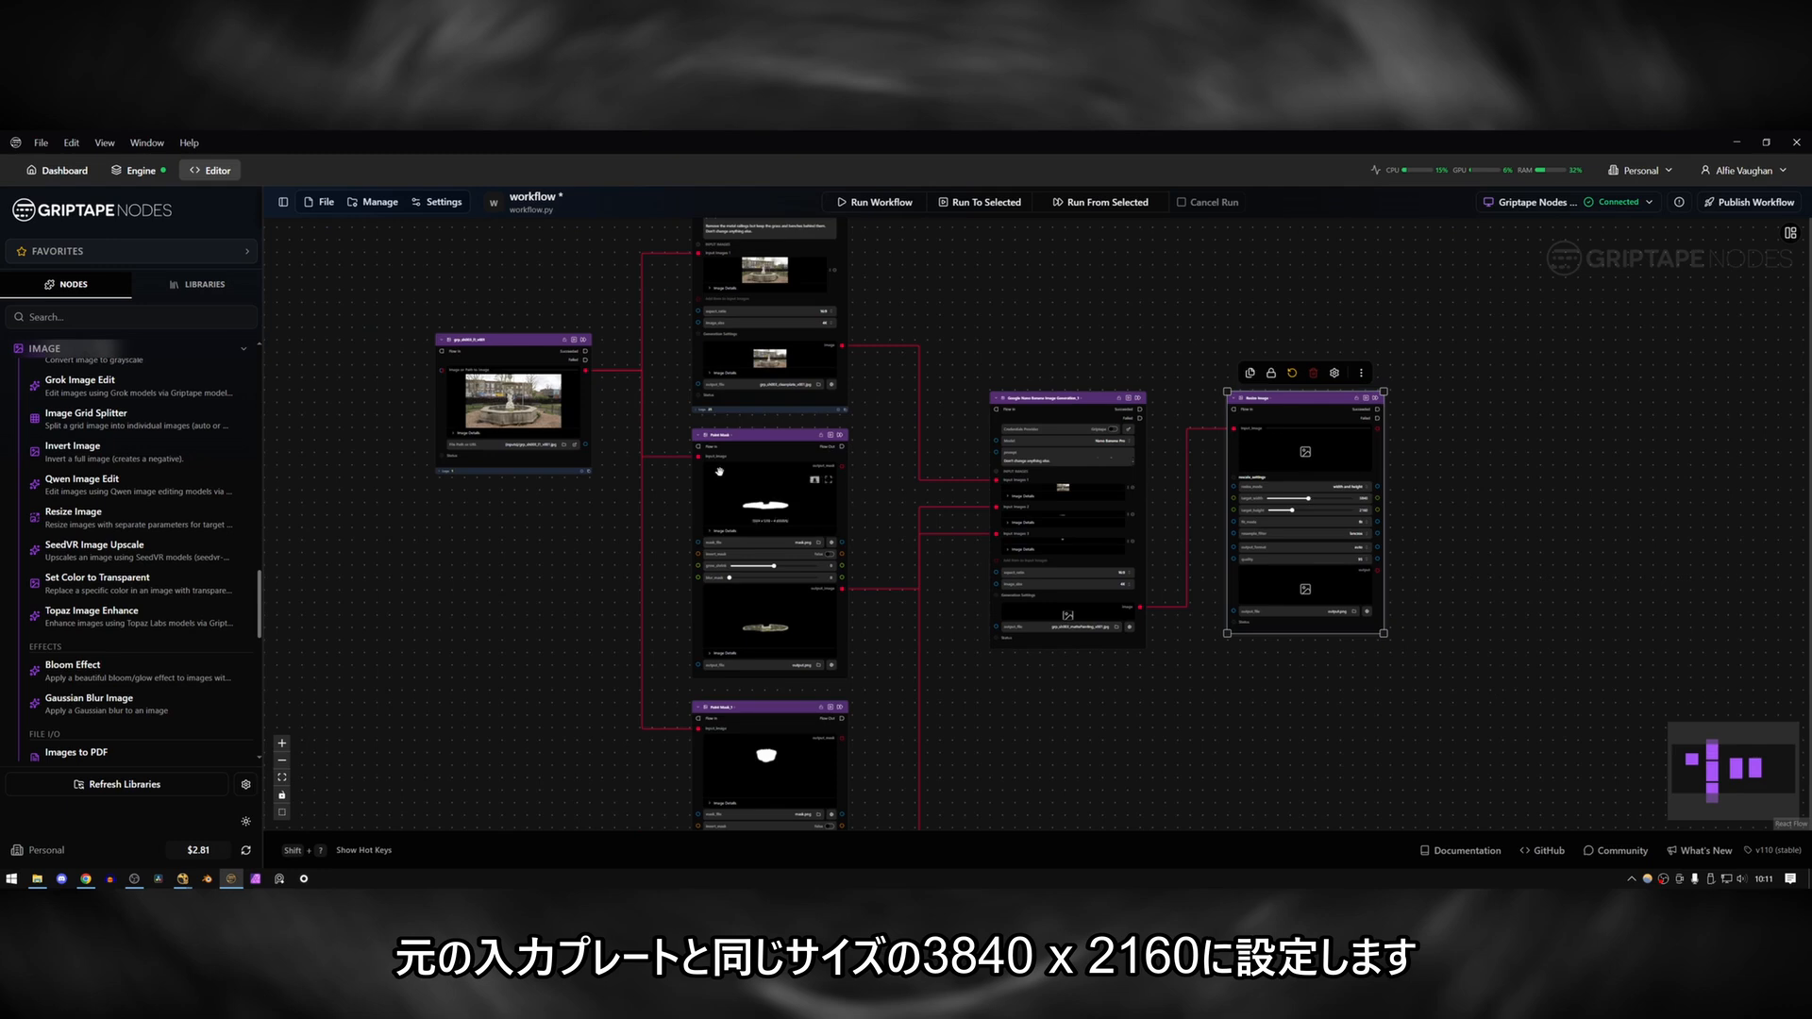
scroll(501, 413, up, 8)
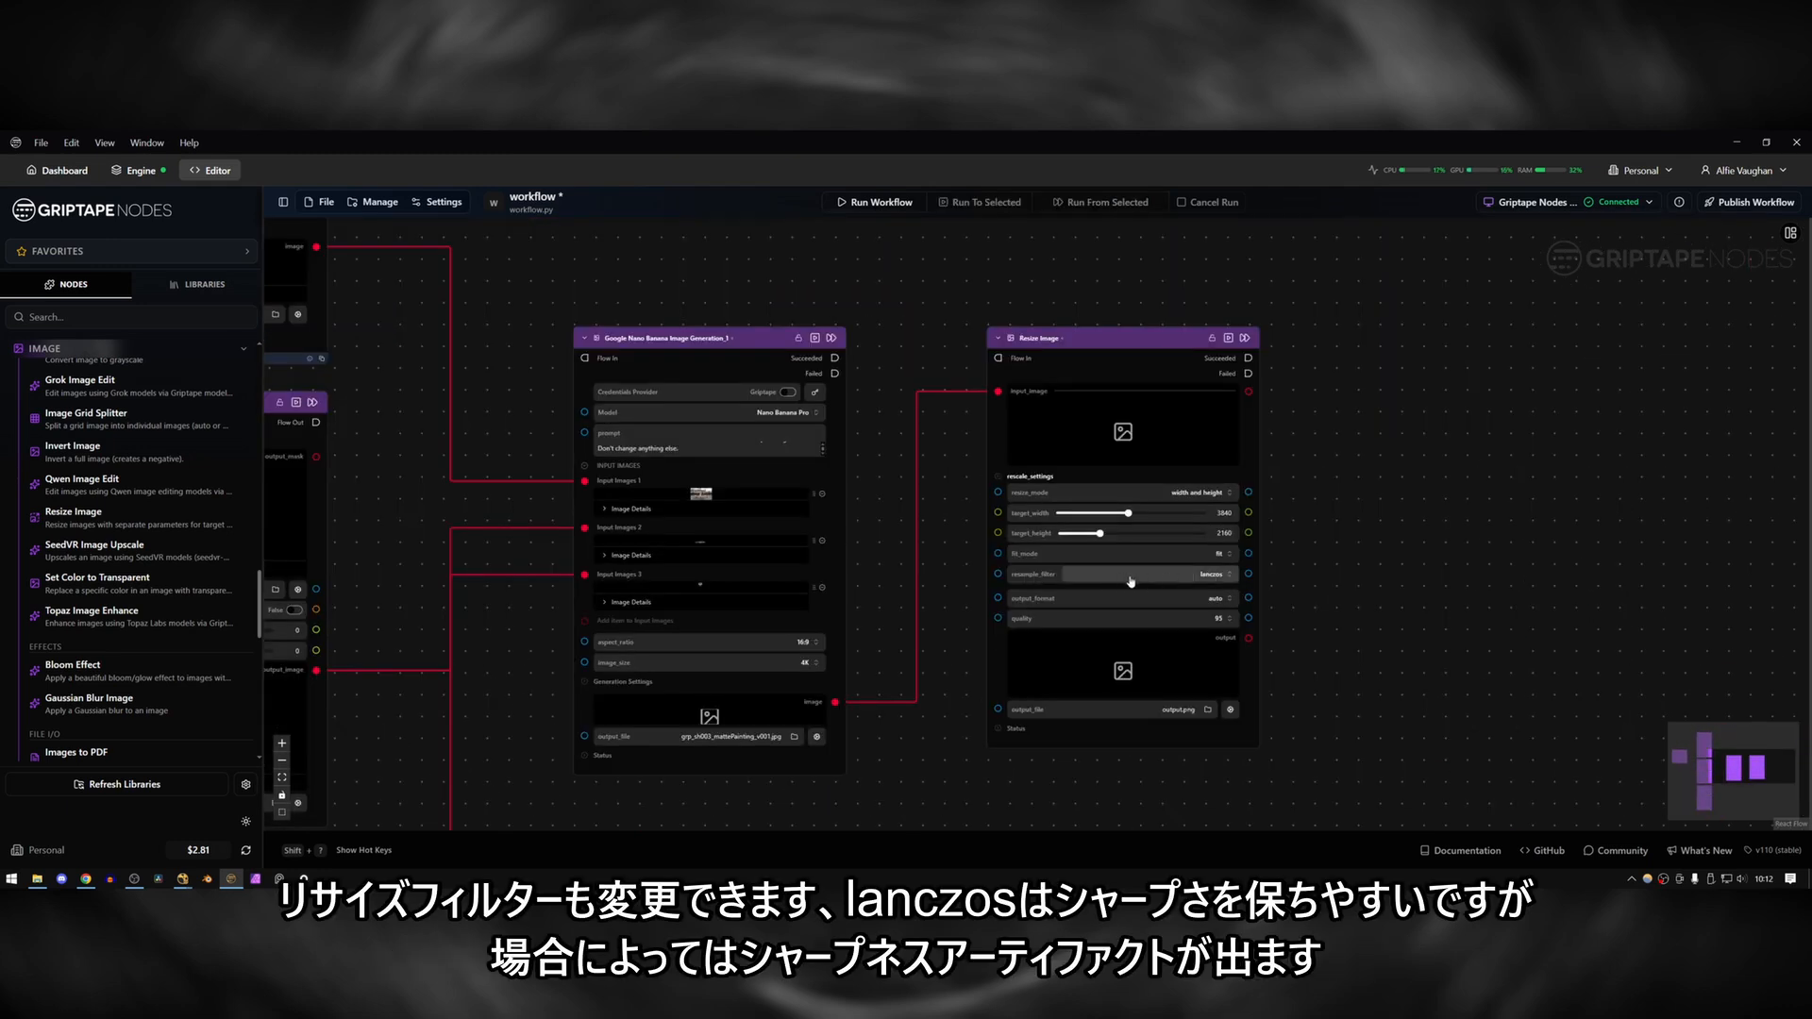
click(1218, 577)
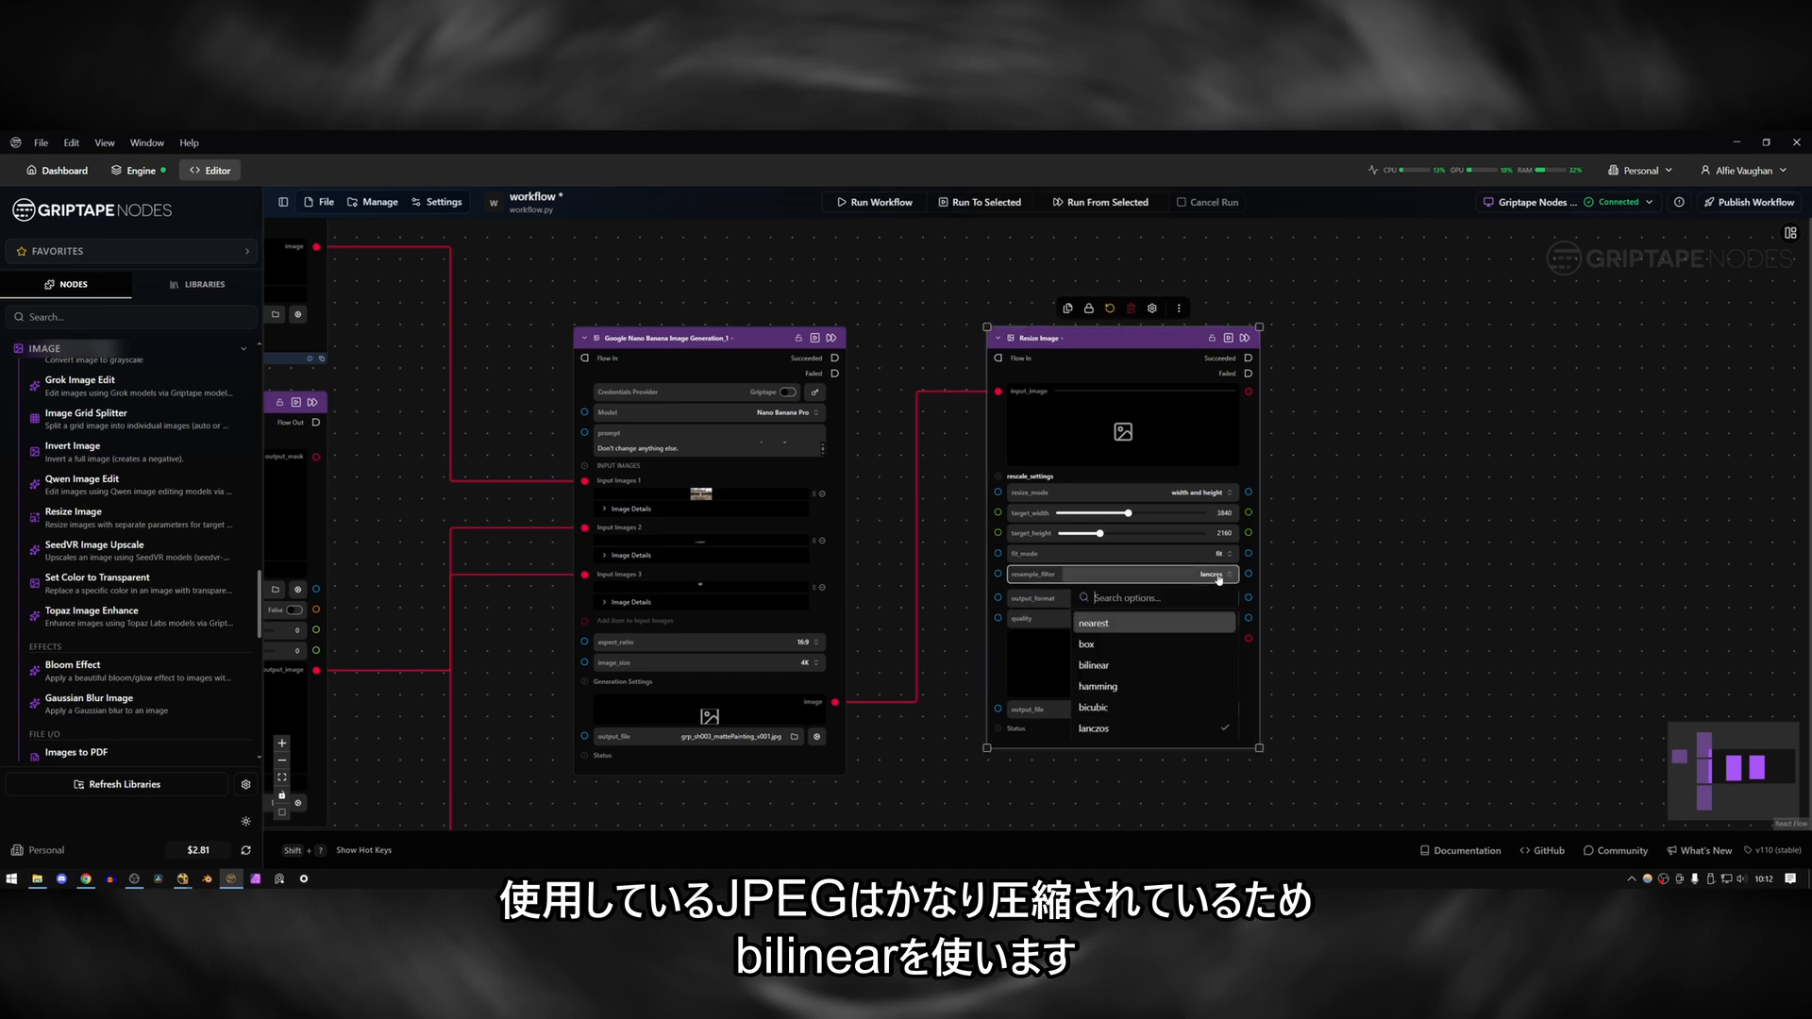
click(1110, 669)
Set the Resize Image node's output format to JPEG and its quality to 100.
click(1114, 598)
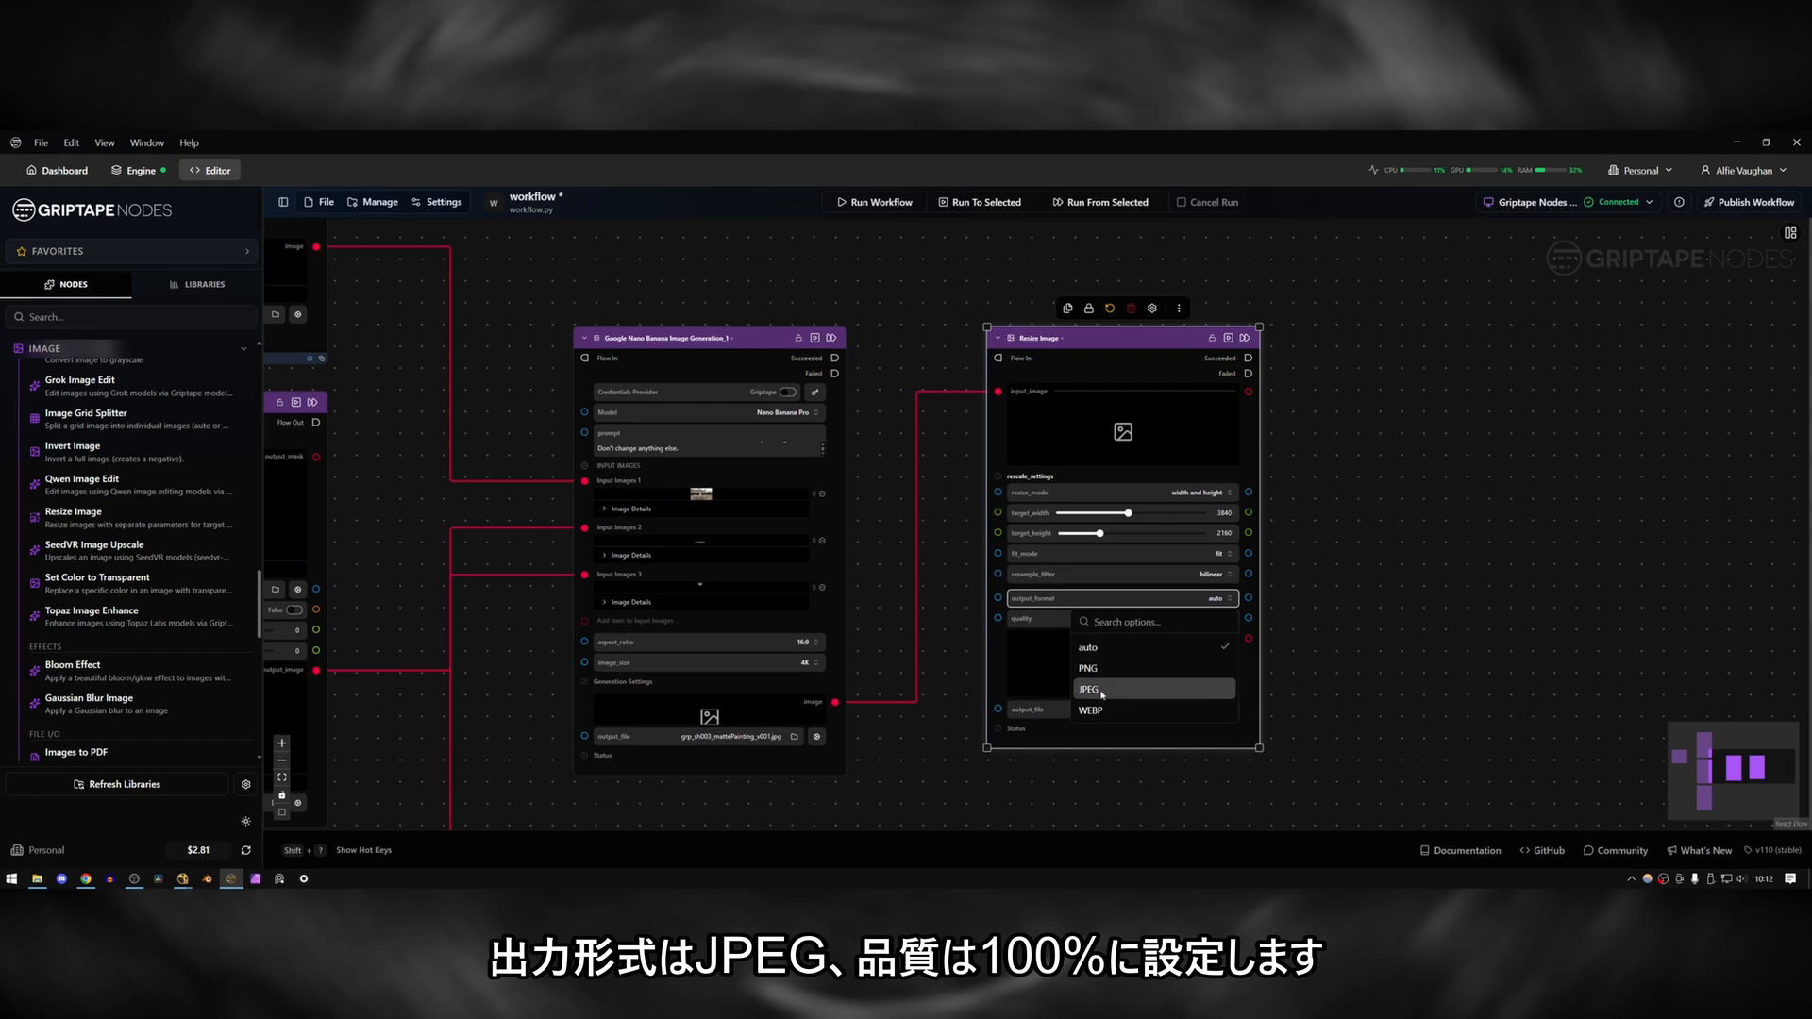
click(1101, 690)
click(1133, 618)
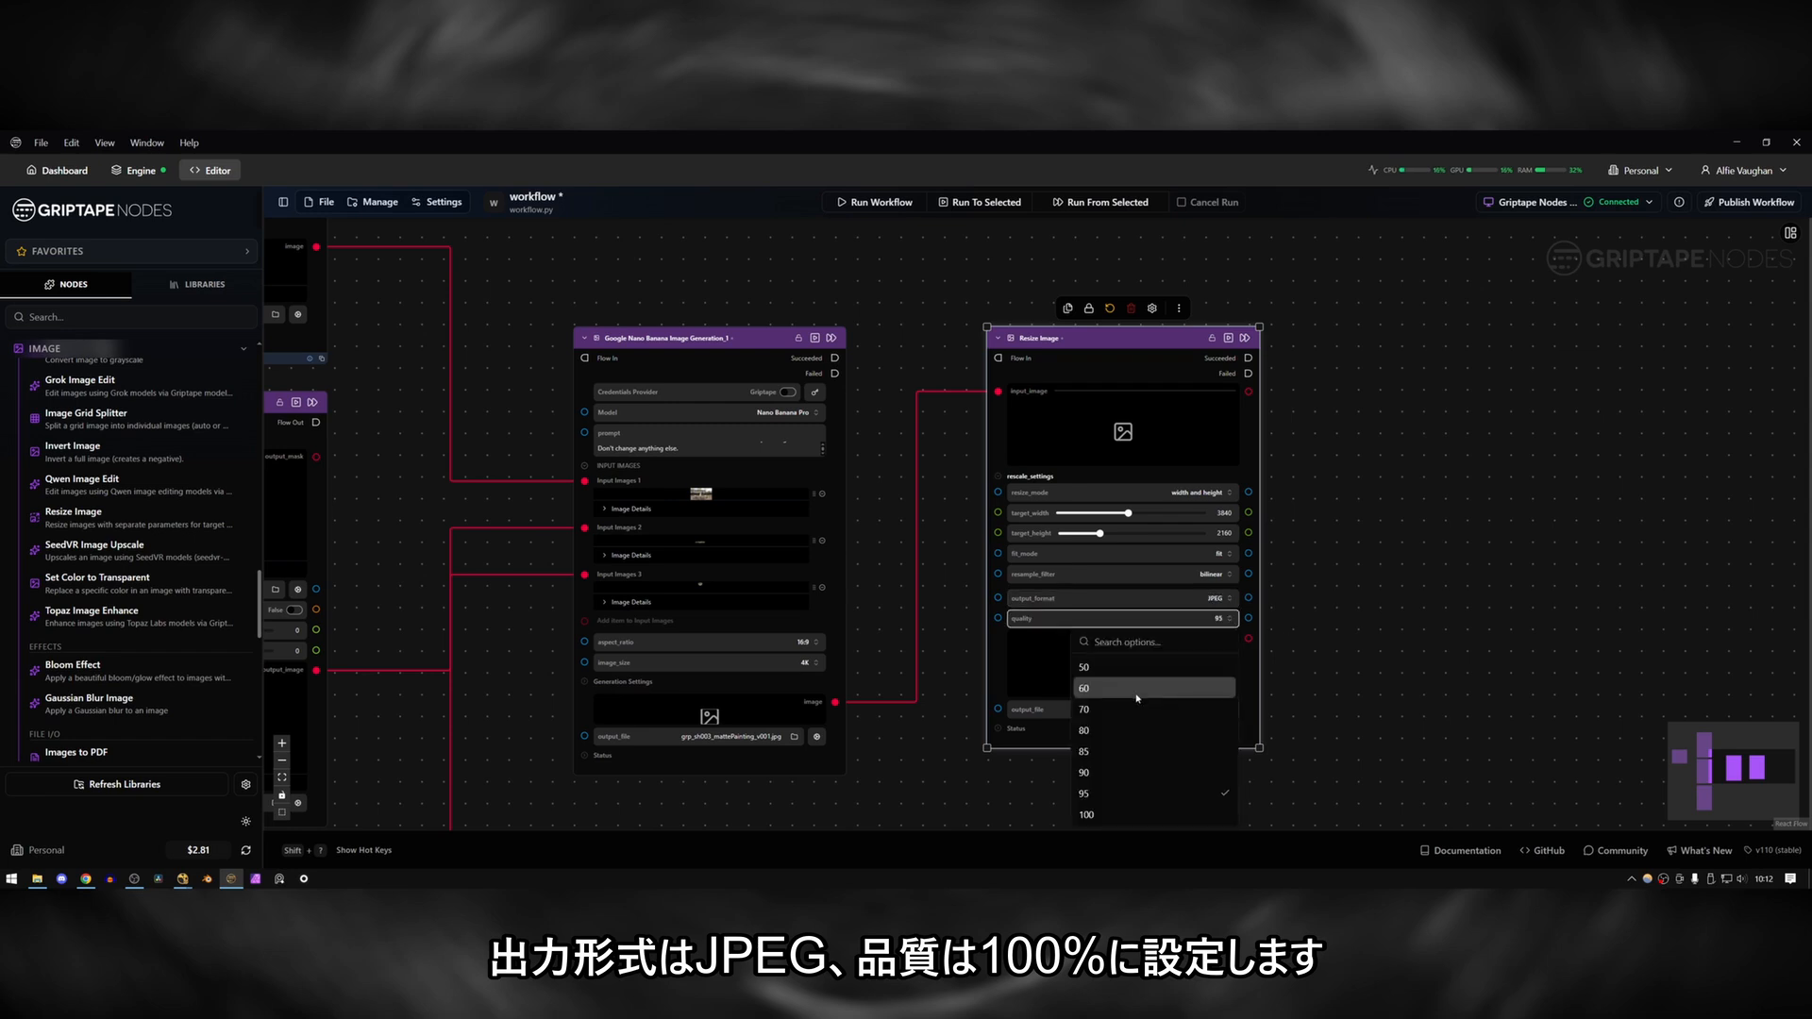
click(1133, 814)
Name the Resize Image node's output file grp_sh003_mattePainting_v001_4k.jpg.
drag(1149, 711, 1300, 706)
text(grp_sh003_mattePainting_v001_4k)
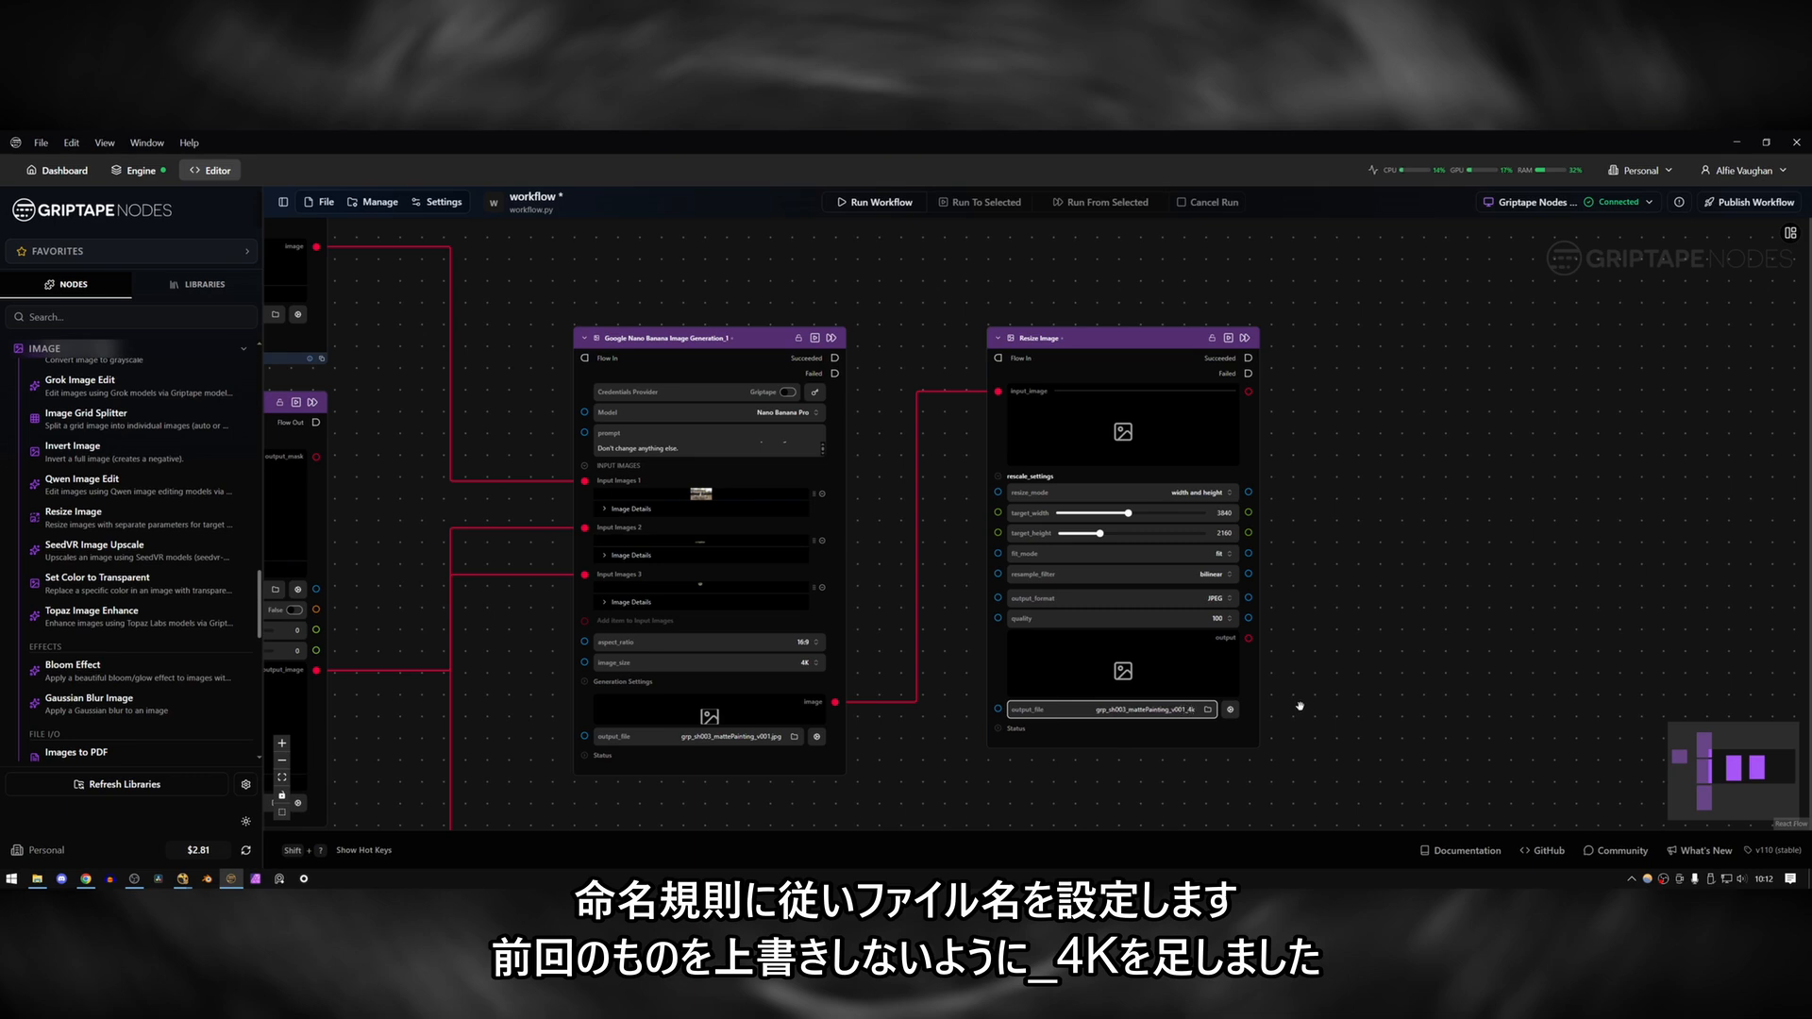
click(1300, 706)
click(1198, 708)
text(_4k.jpg)
key(Return)
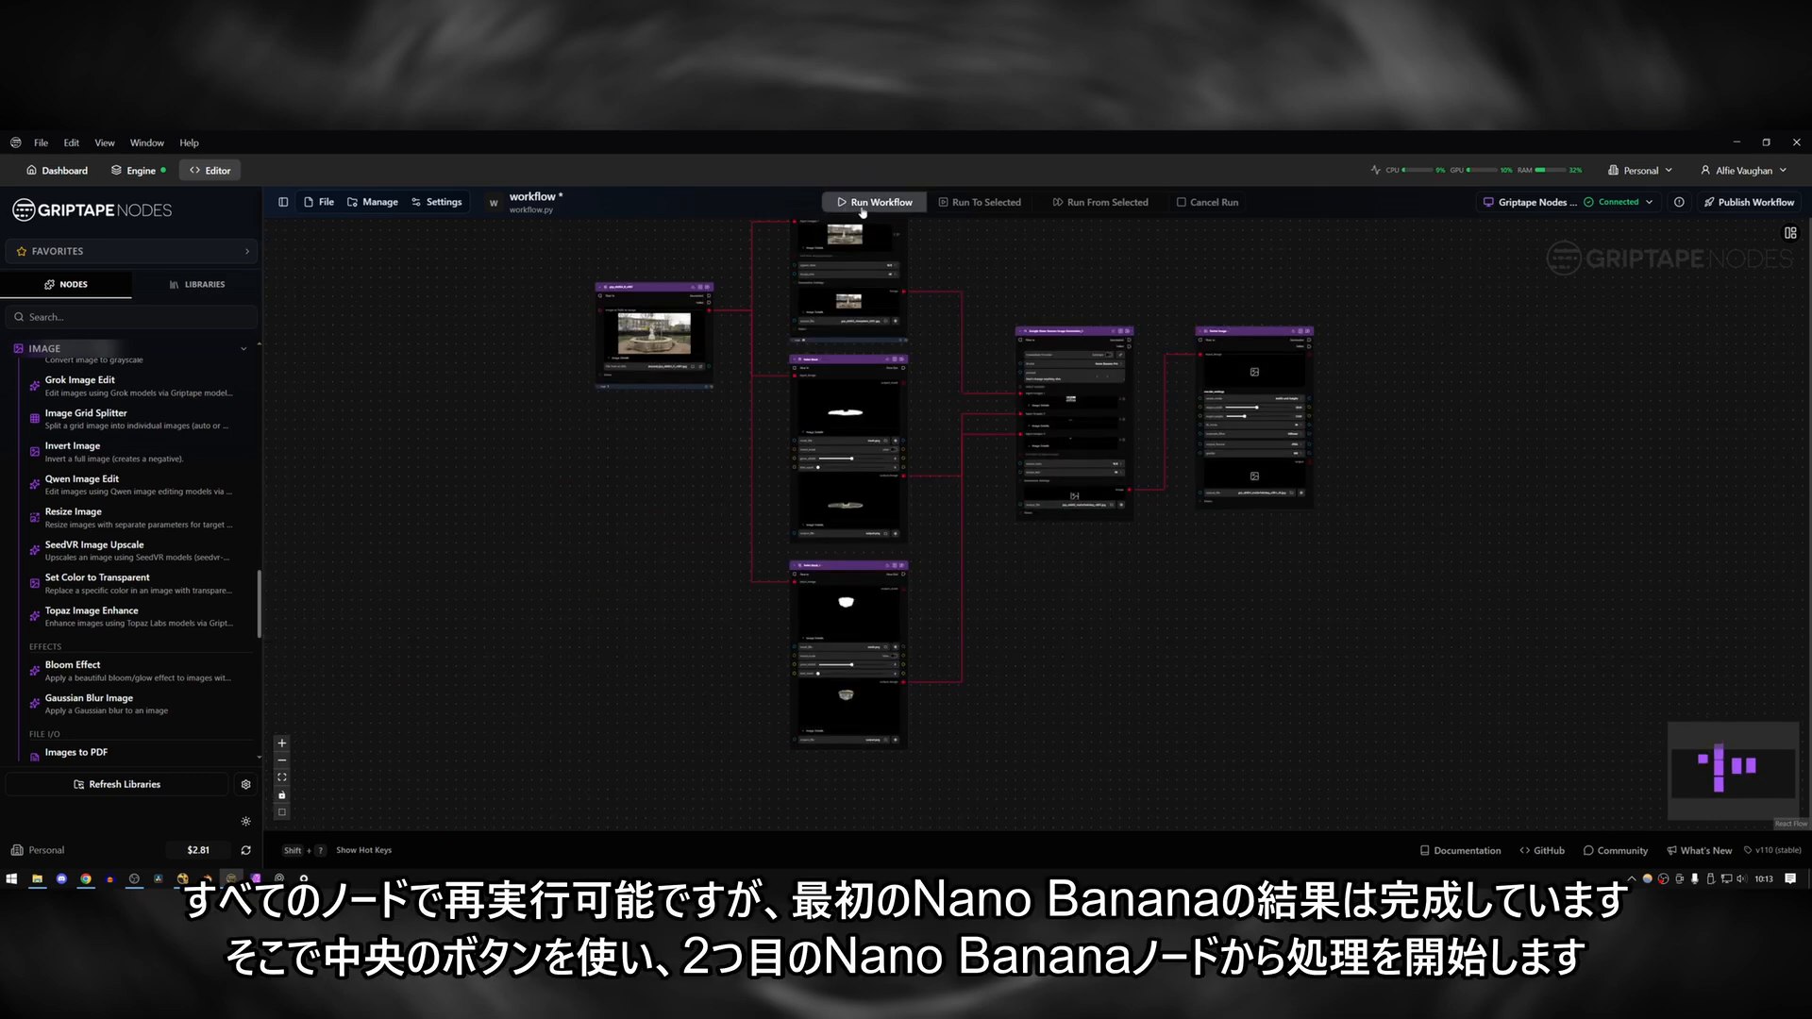
Run only the second Nano Banana node, with the Paint Masks it depends on, instead of the whole workflow.
drag(968, 259, 1020, 412)
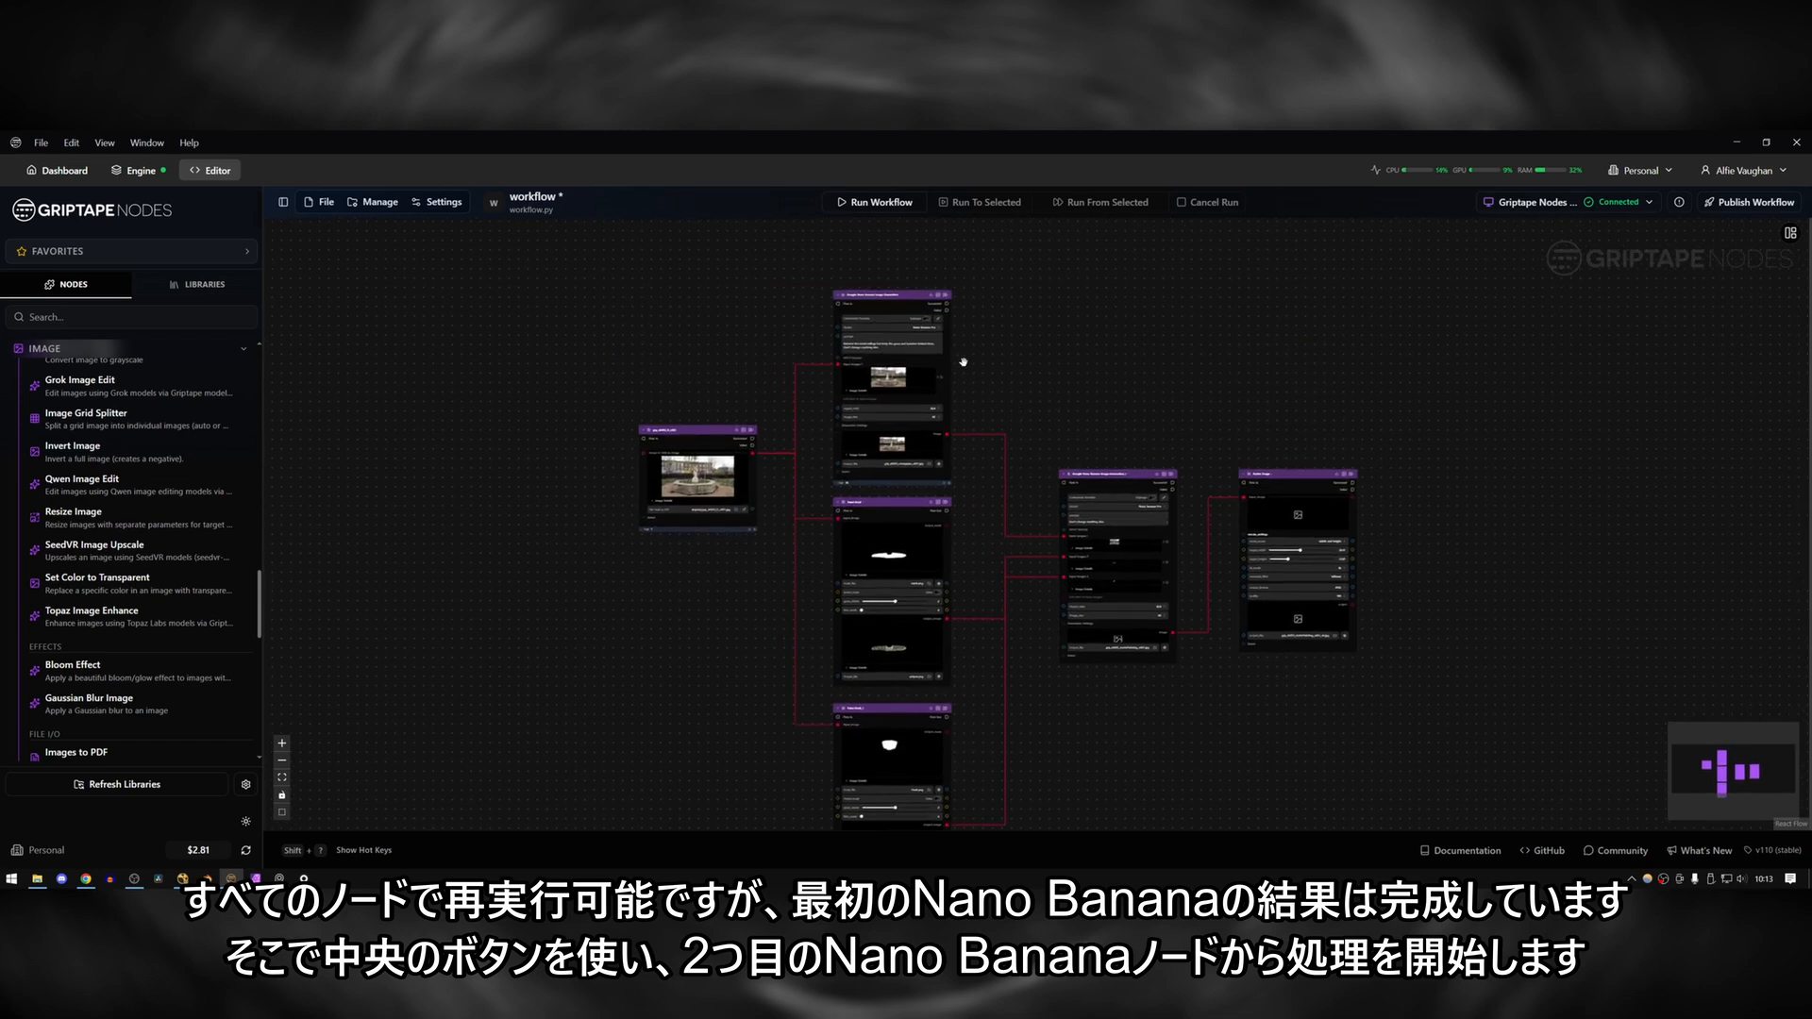
drag(1049, 499, 830, 413)
scroll(831, 412, up, 1)
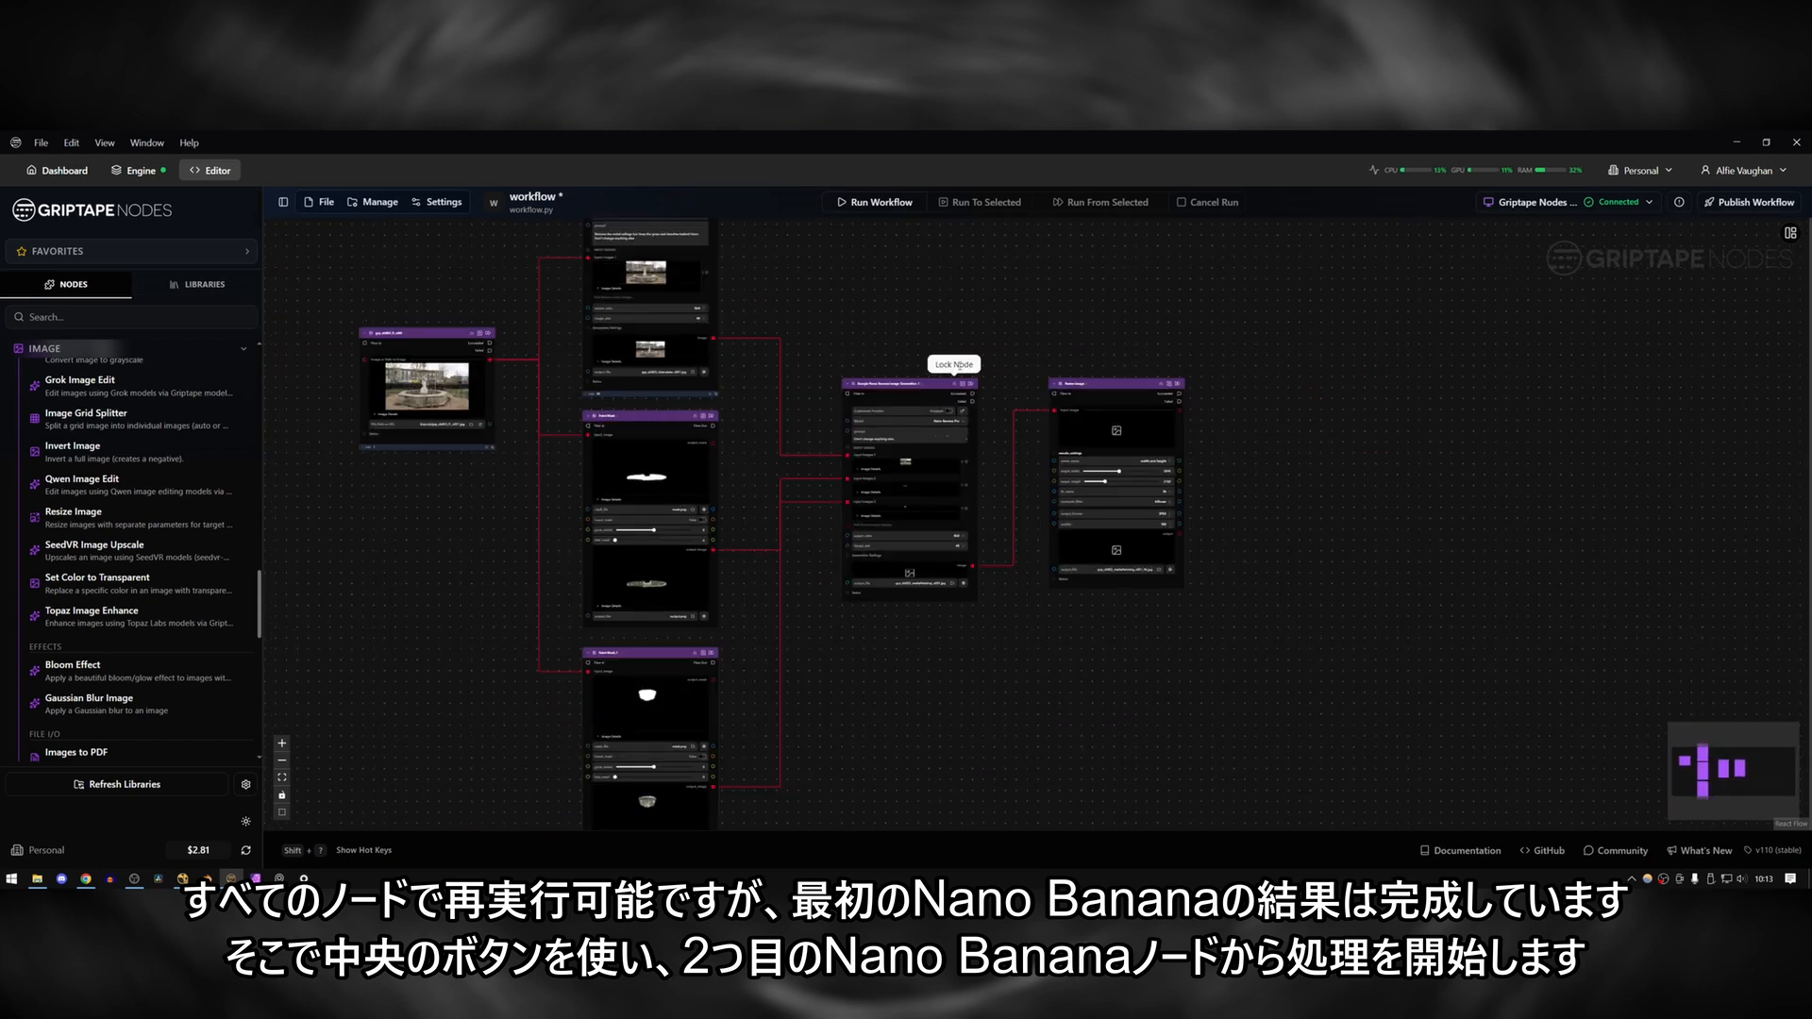
scroll(954, 370, up, 2)
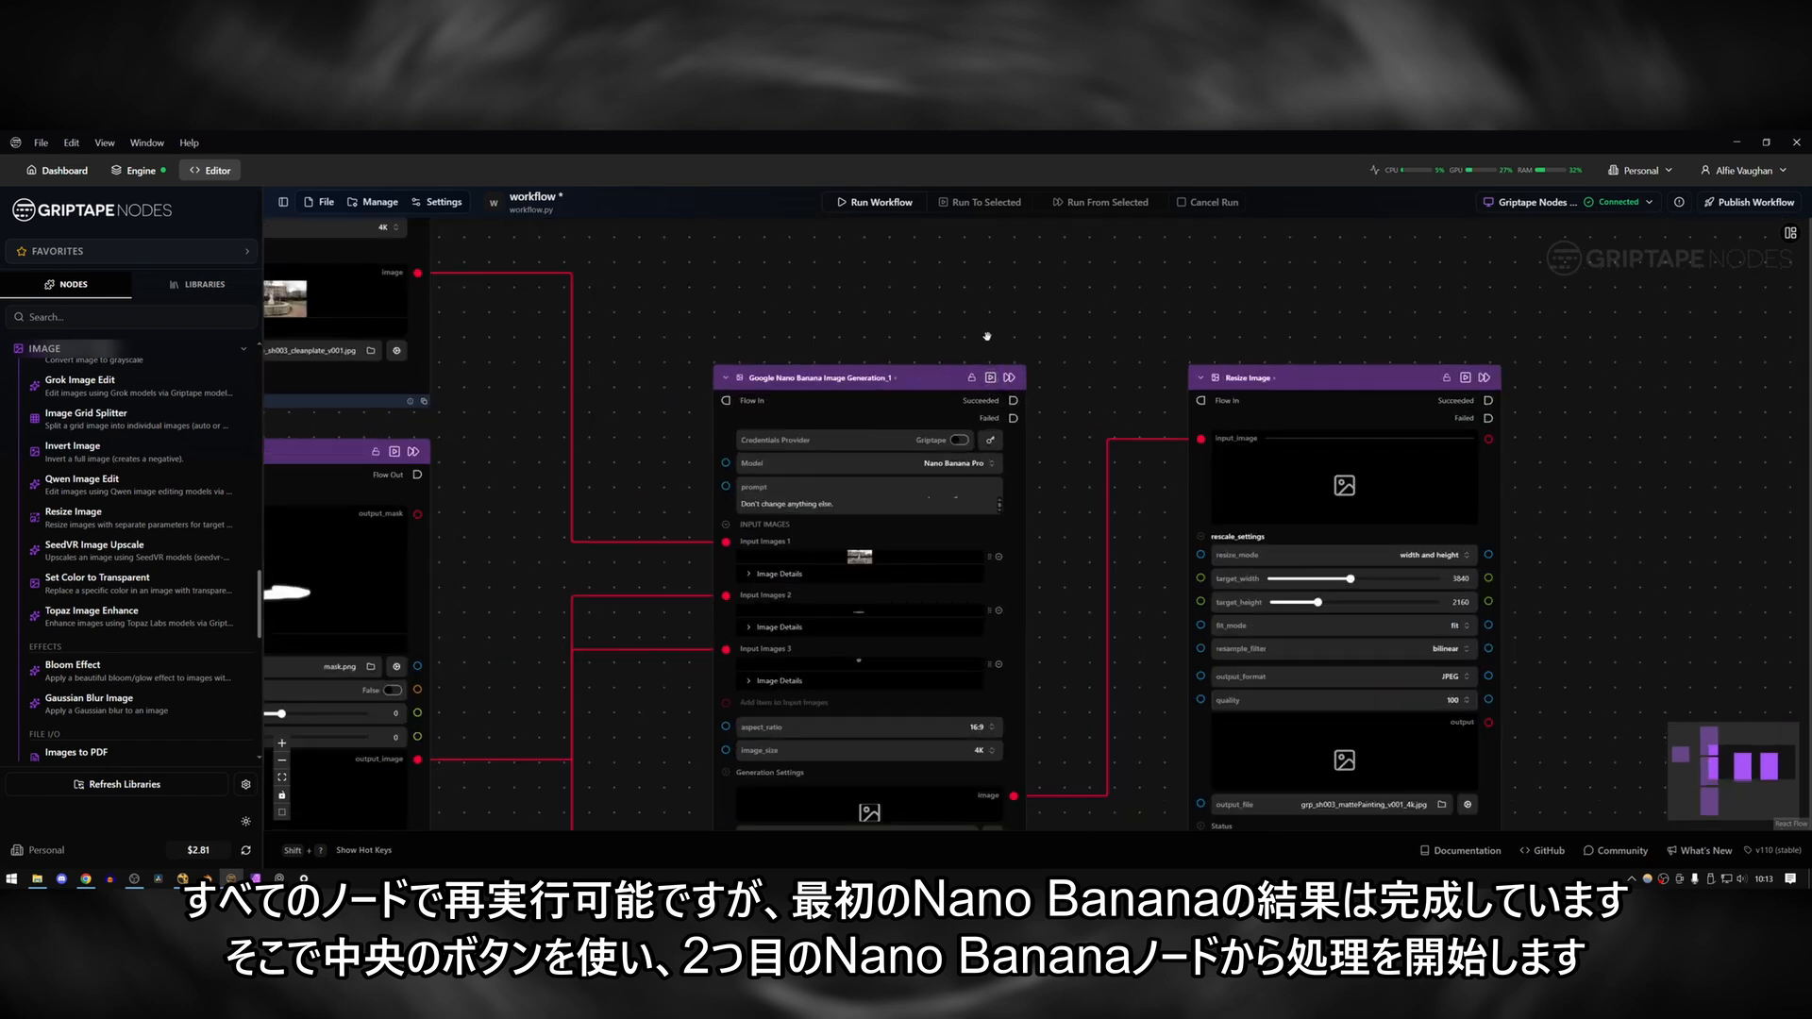
click(991, 379)
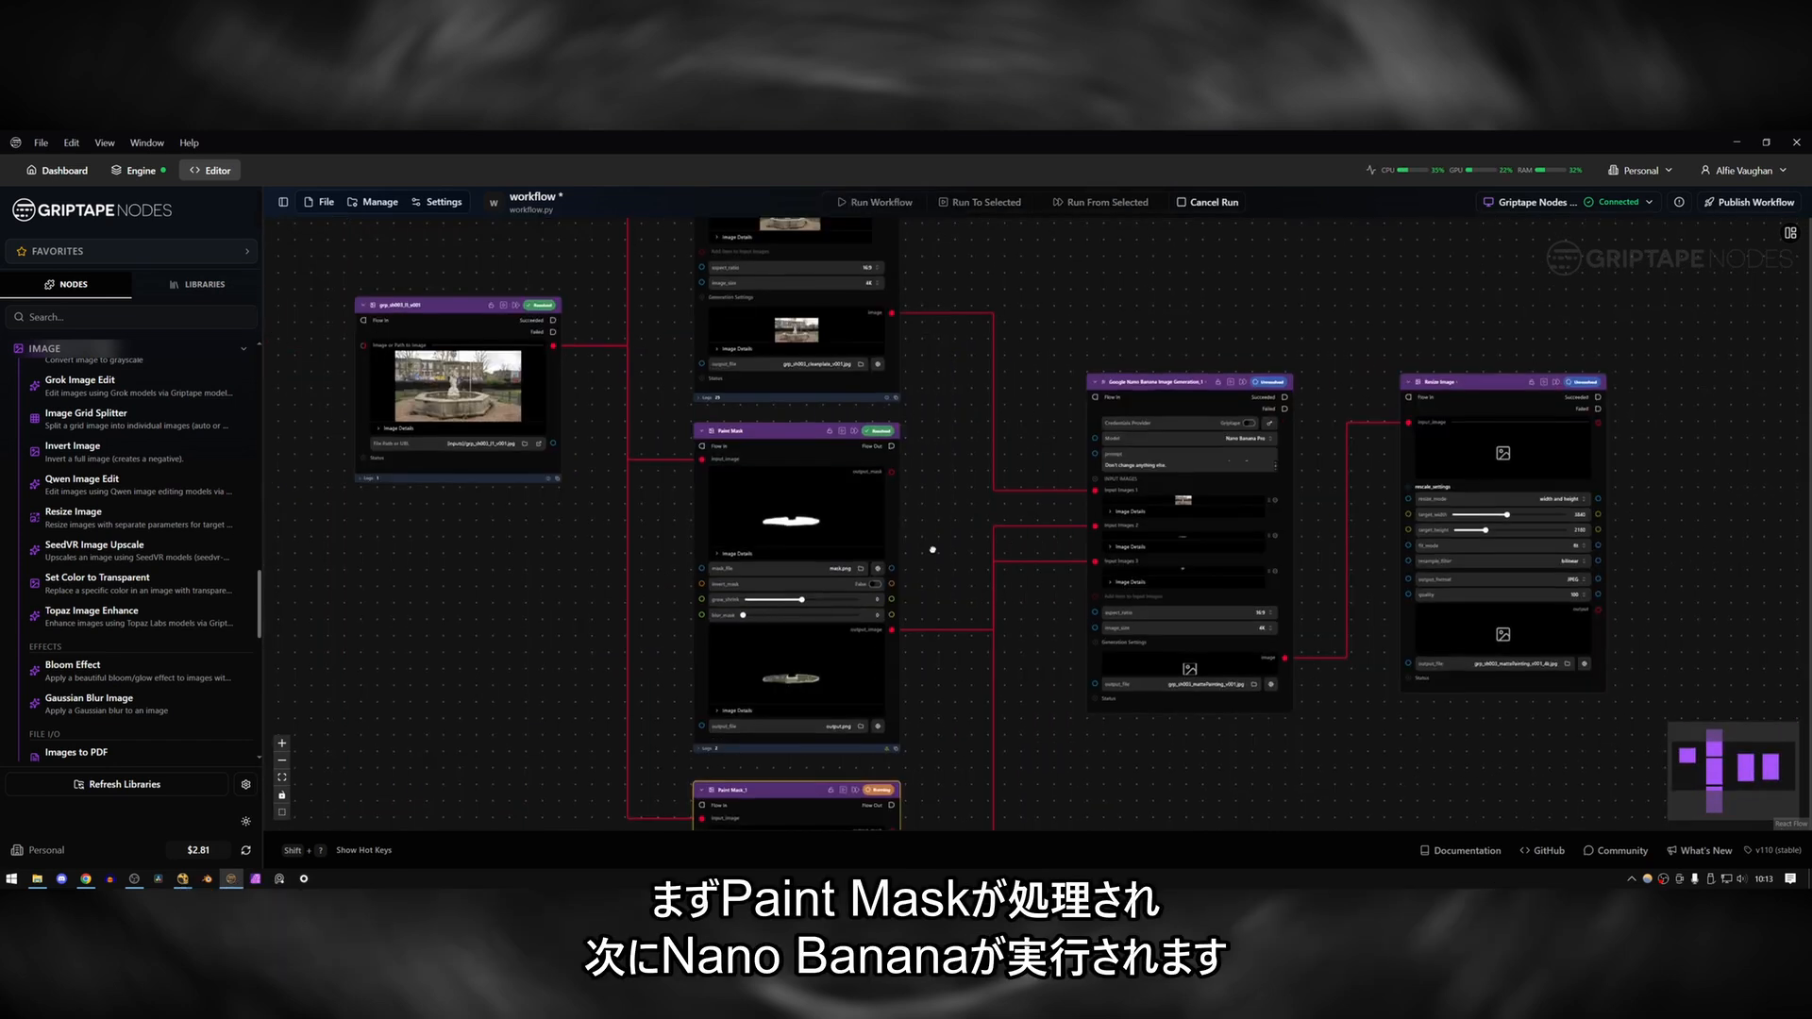
drag(930, 546, 925, 232)
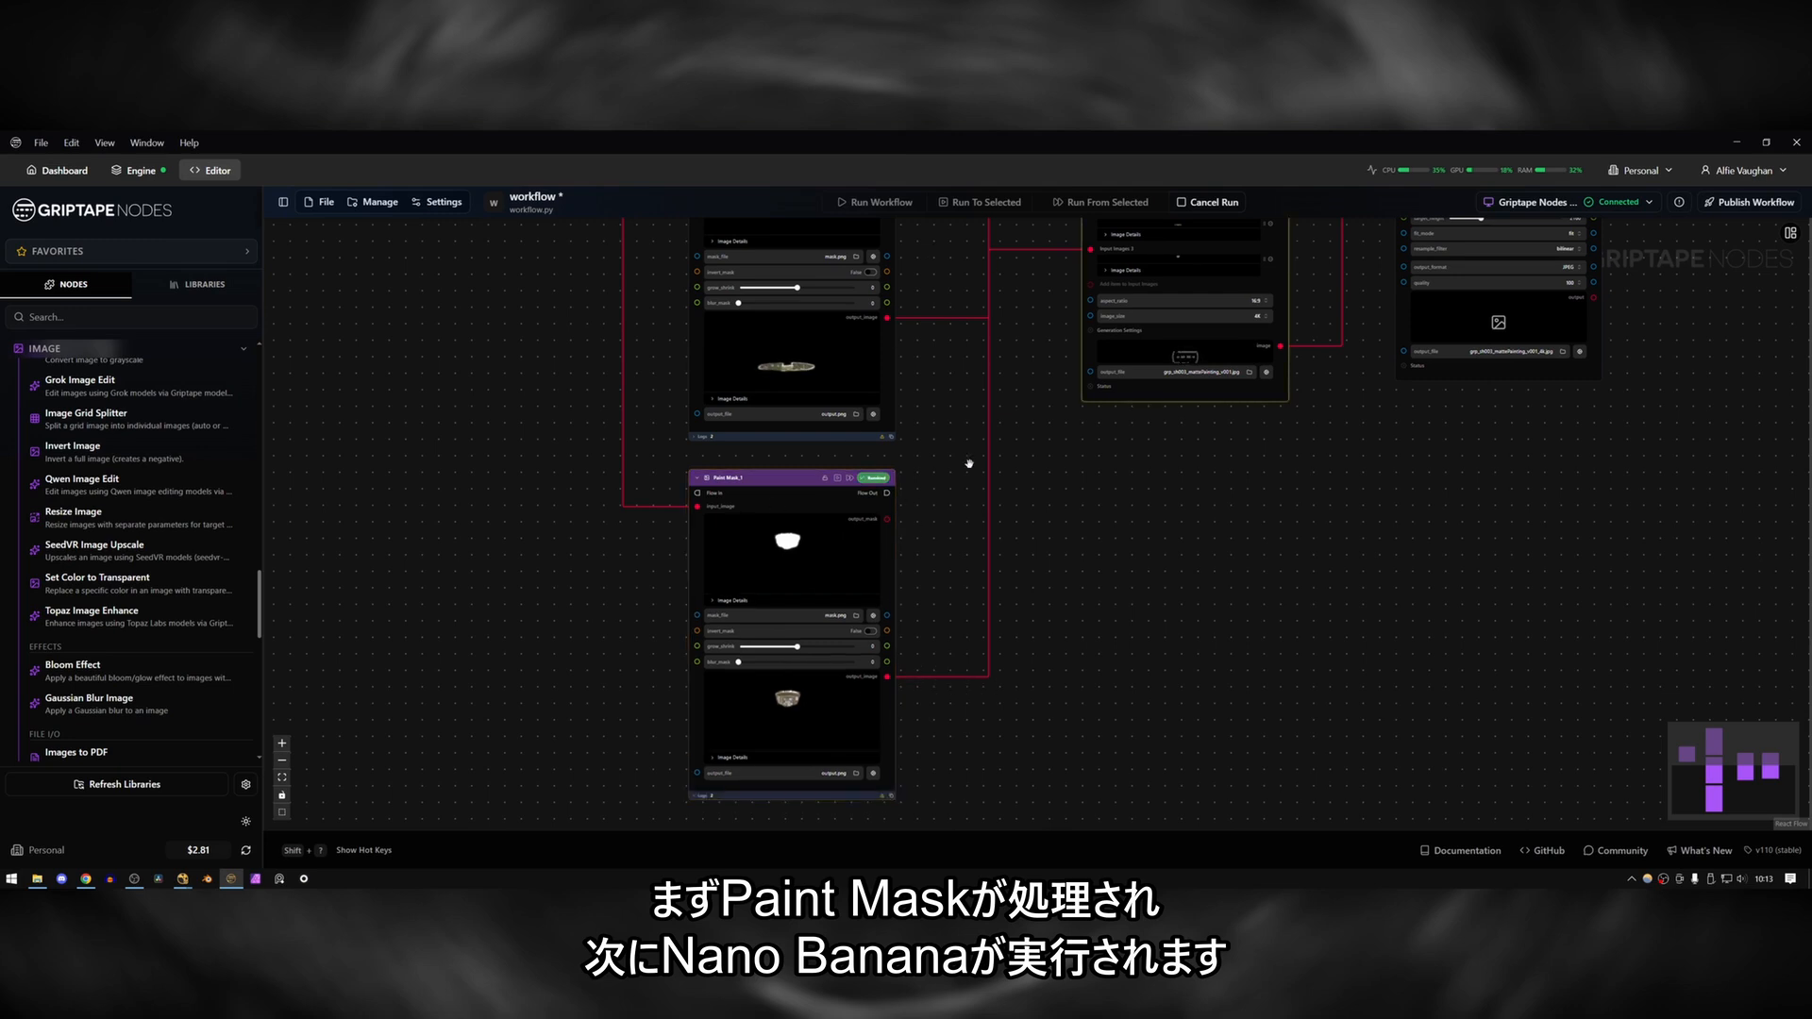
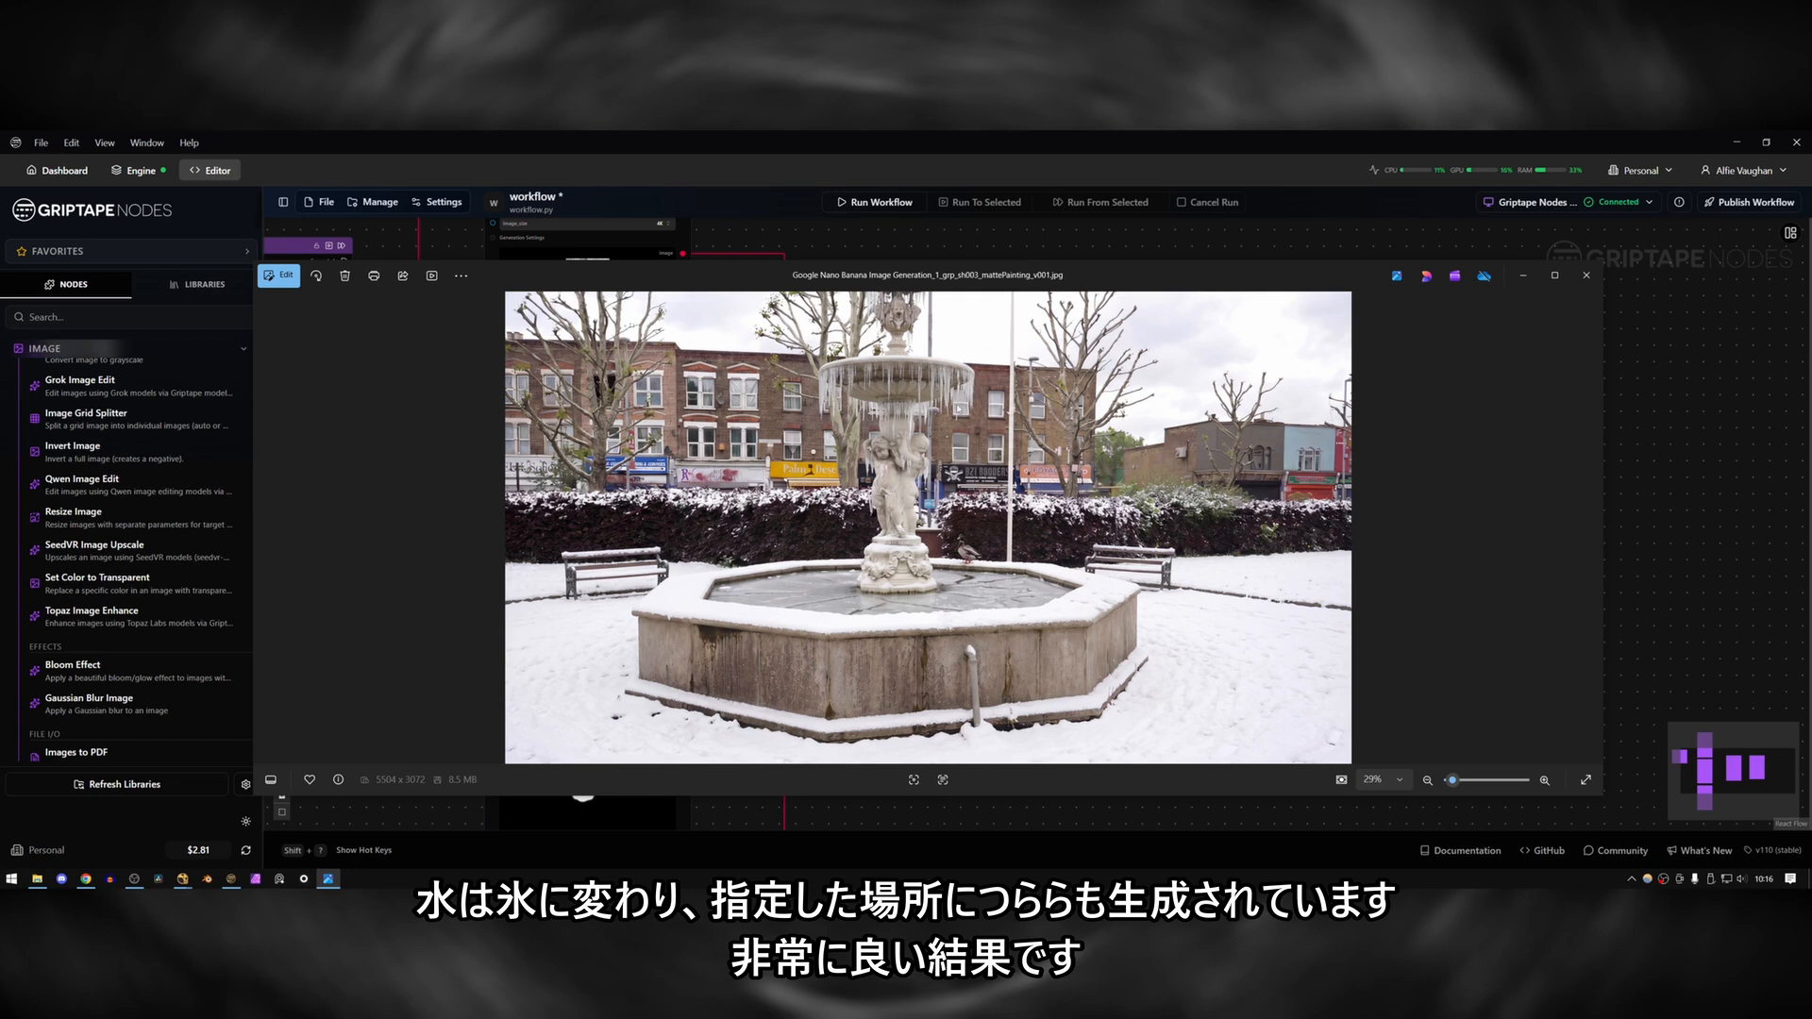
Close the generated matte painting's preview and the file browser window to return to the workflow.
click(1587, 275)
click(1351, 282)
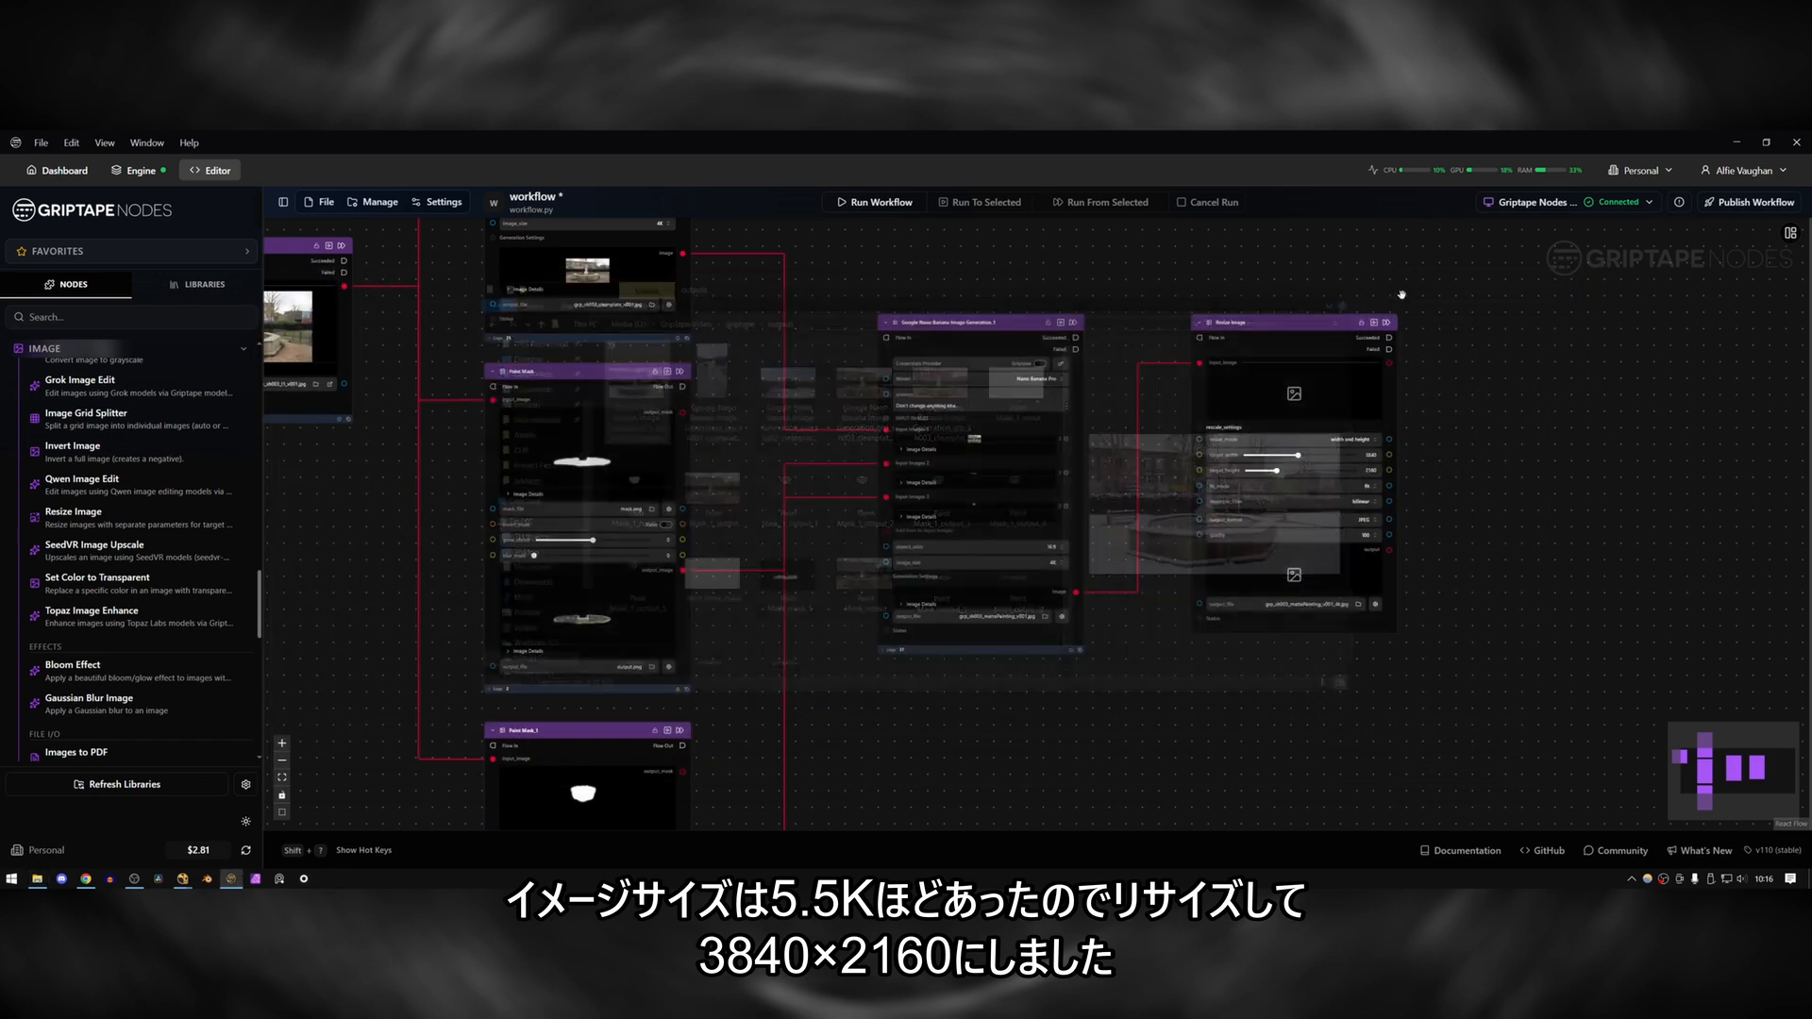
scroll(1415, 326, up, 3)
click(1340, 314)
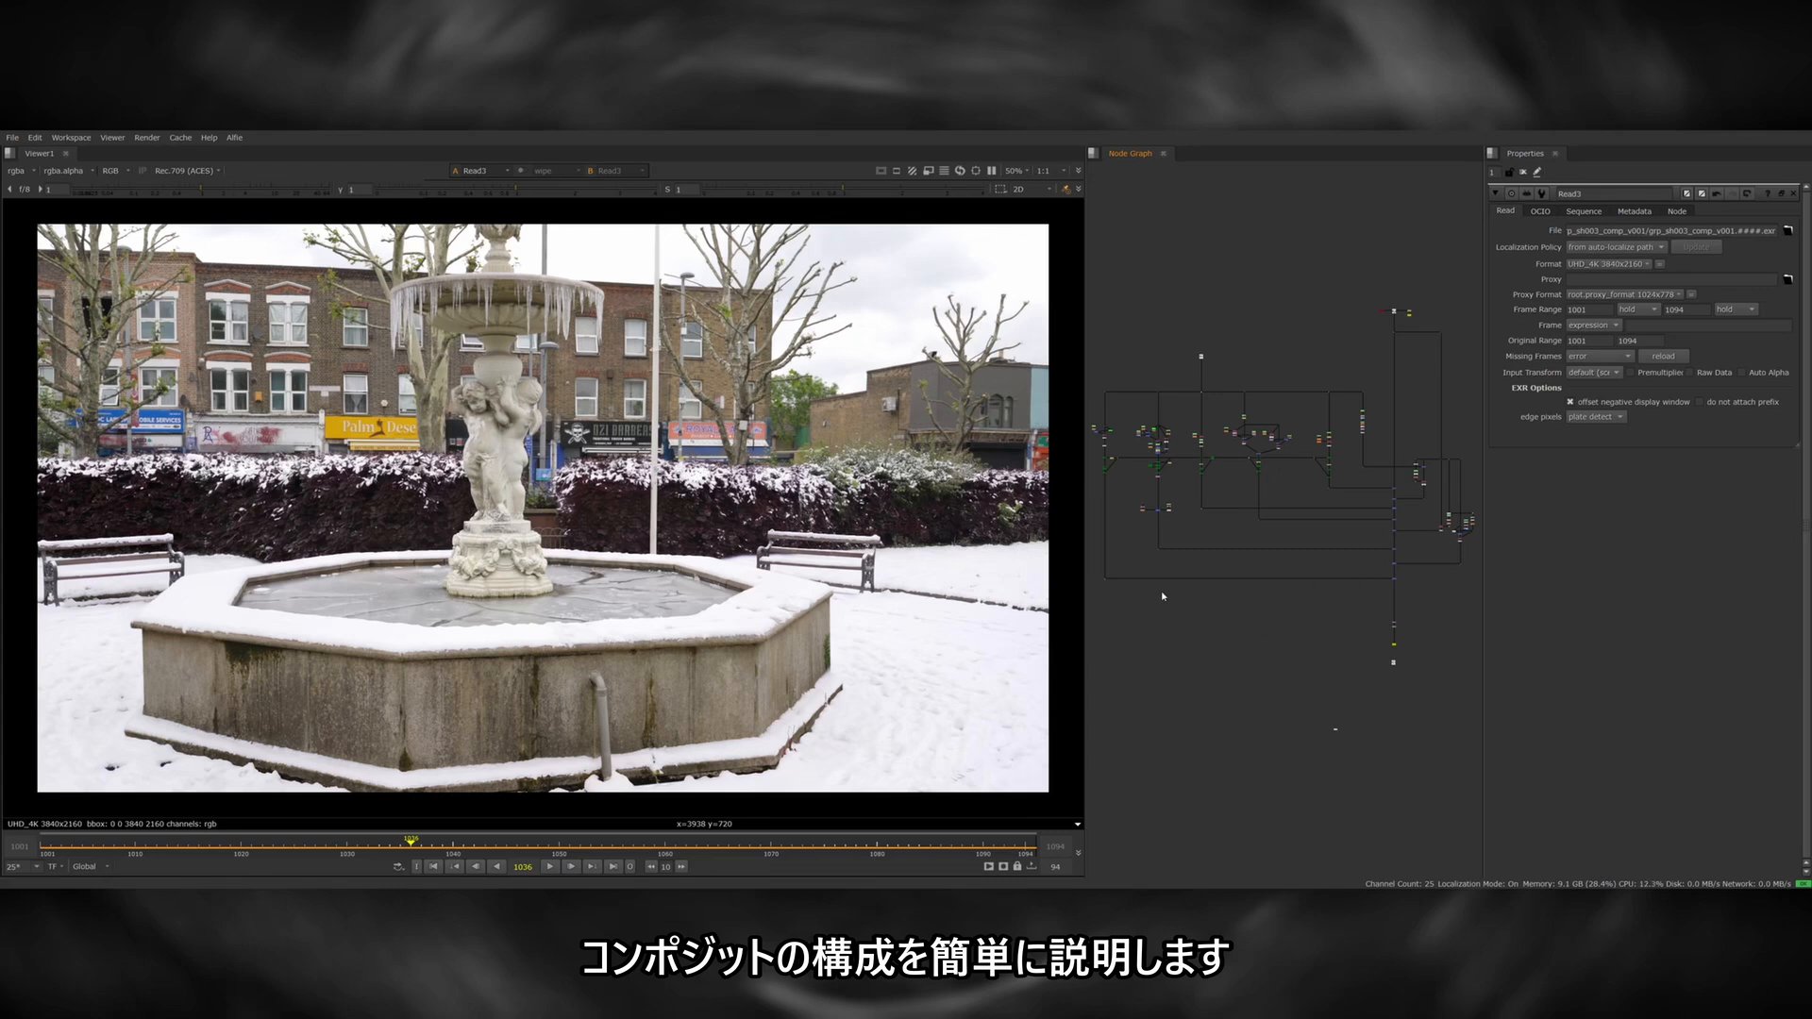
Switch to the Nuke composite and view the output of a tracked matte painting branch.
middle_drag(1371, 416, 1338, 539)
scroll(1335, 538, up, 8)
click(1319, 624)
key(1)
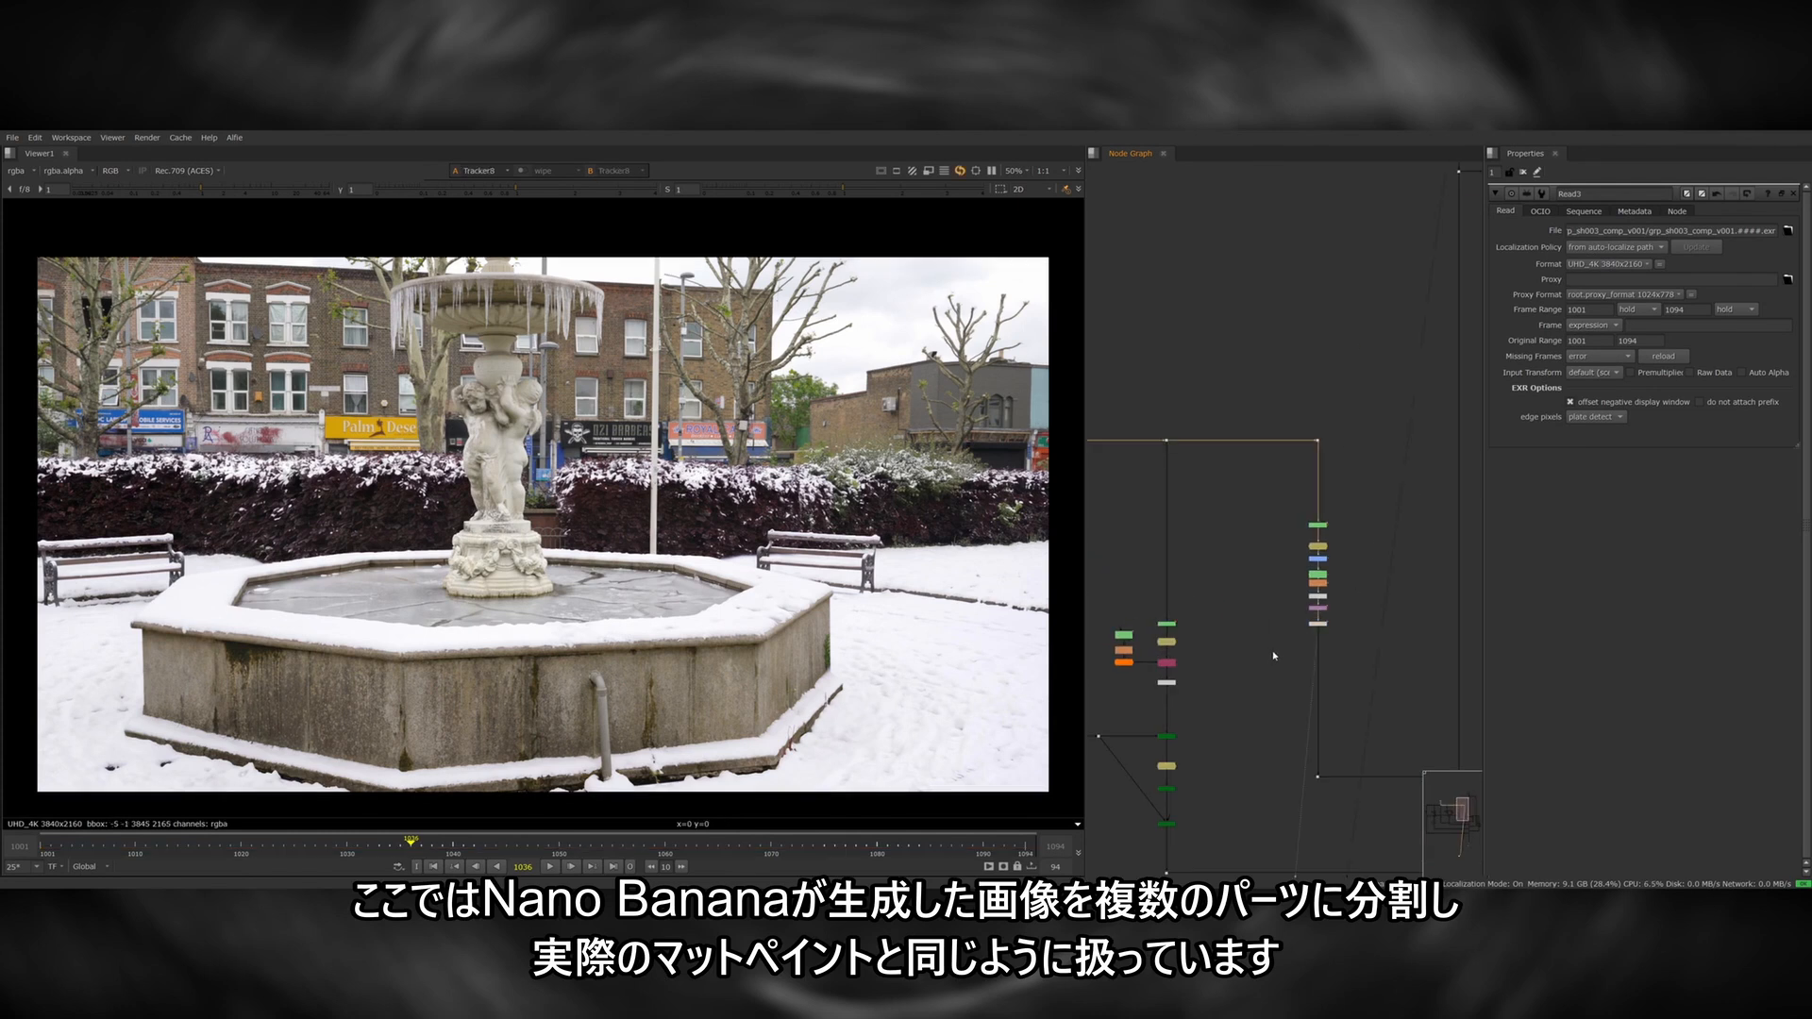
View successive branches of the split matte painting, ending with the merge of the two snowy benches.
middle_drag(1200, 694, 1461, 596)
scroll(1306, 619, down, 5)
click(1325, 594)
key(1)
click(1242, 584)
key(1)
scroll(1268, 598, up, 4)
click(1282, 617)
key(1)
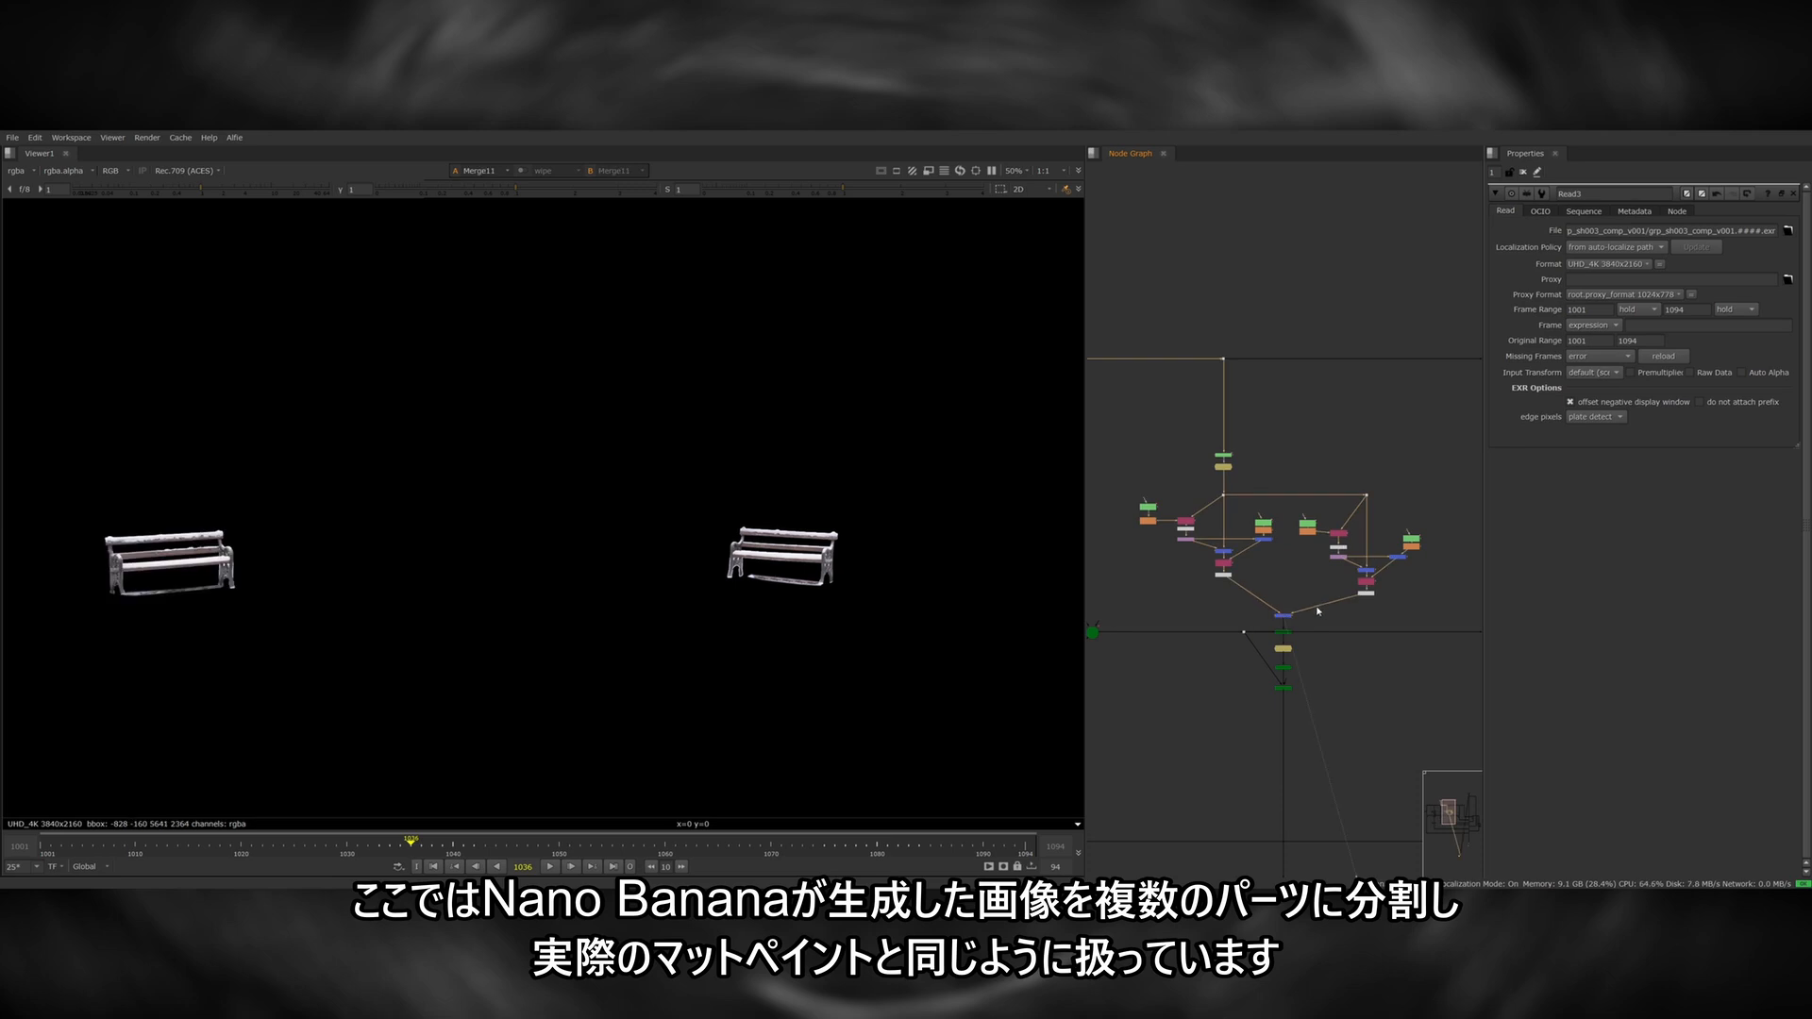
View the ground-snow branch and the branch holding the fountain's snowy rim, ice and icicles.
middle_drag(1186, 597, 1489, 593)
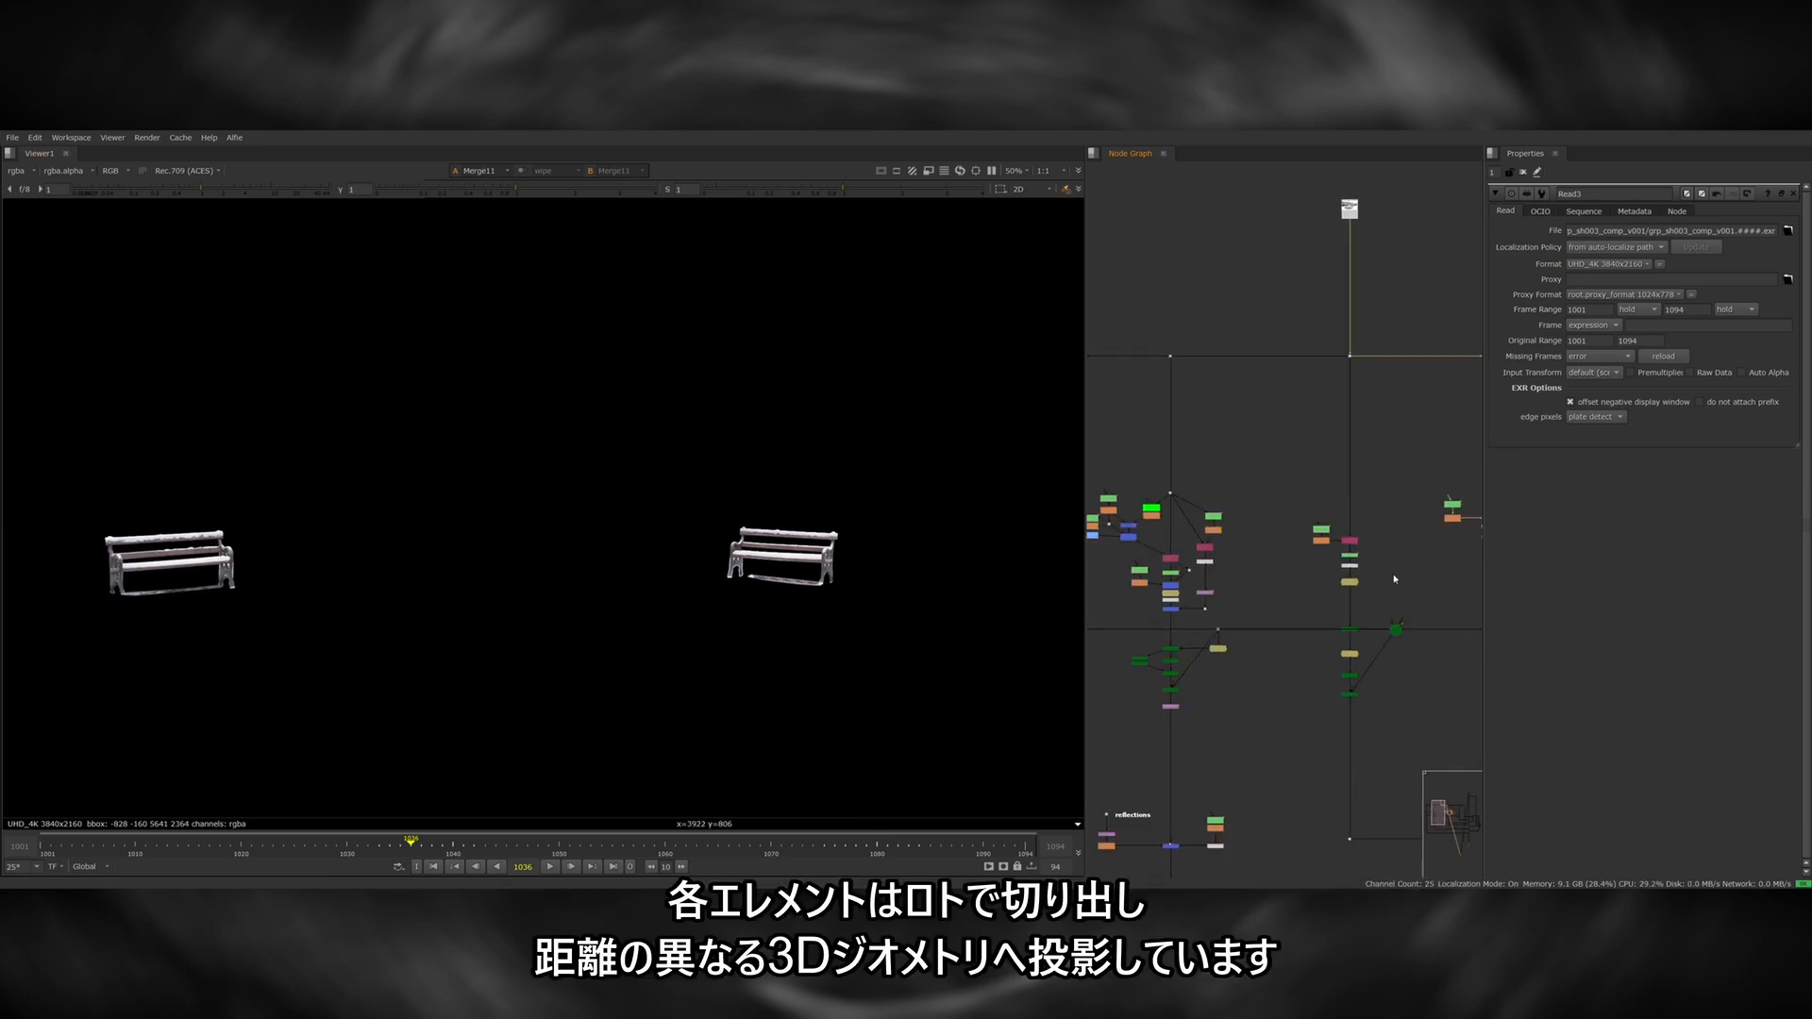
click(1350, 568)
key(1)
middle_drag(1352, 576, 1383, 576)
click(1202, 611)
key(1)
middle_drag(1217, 612, 1344, 608)
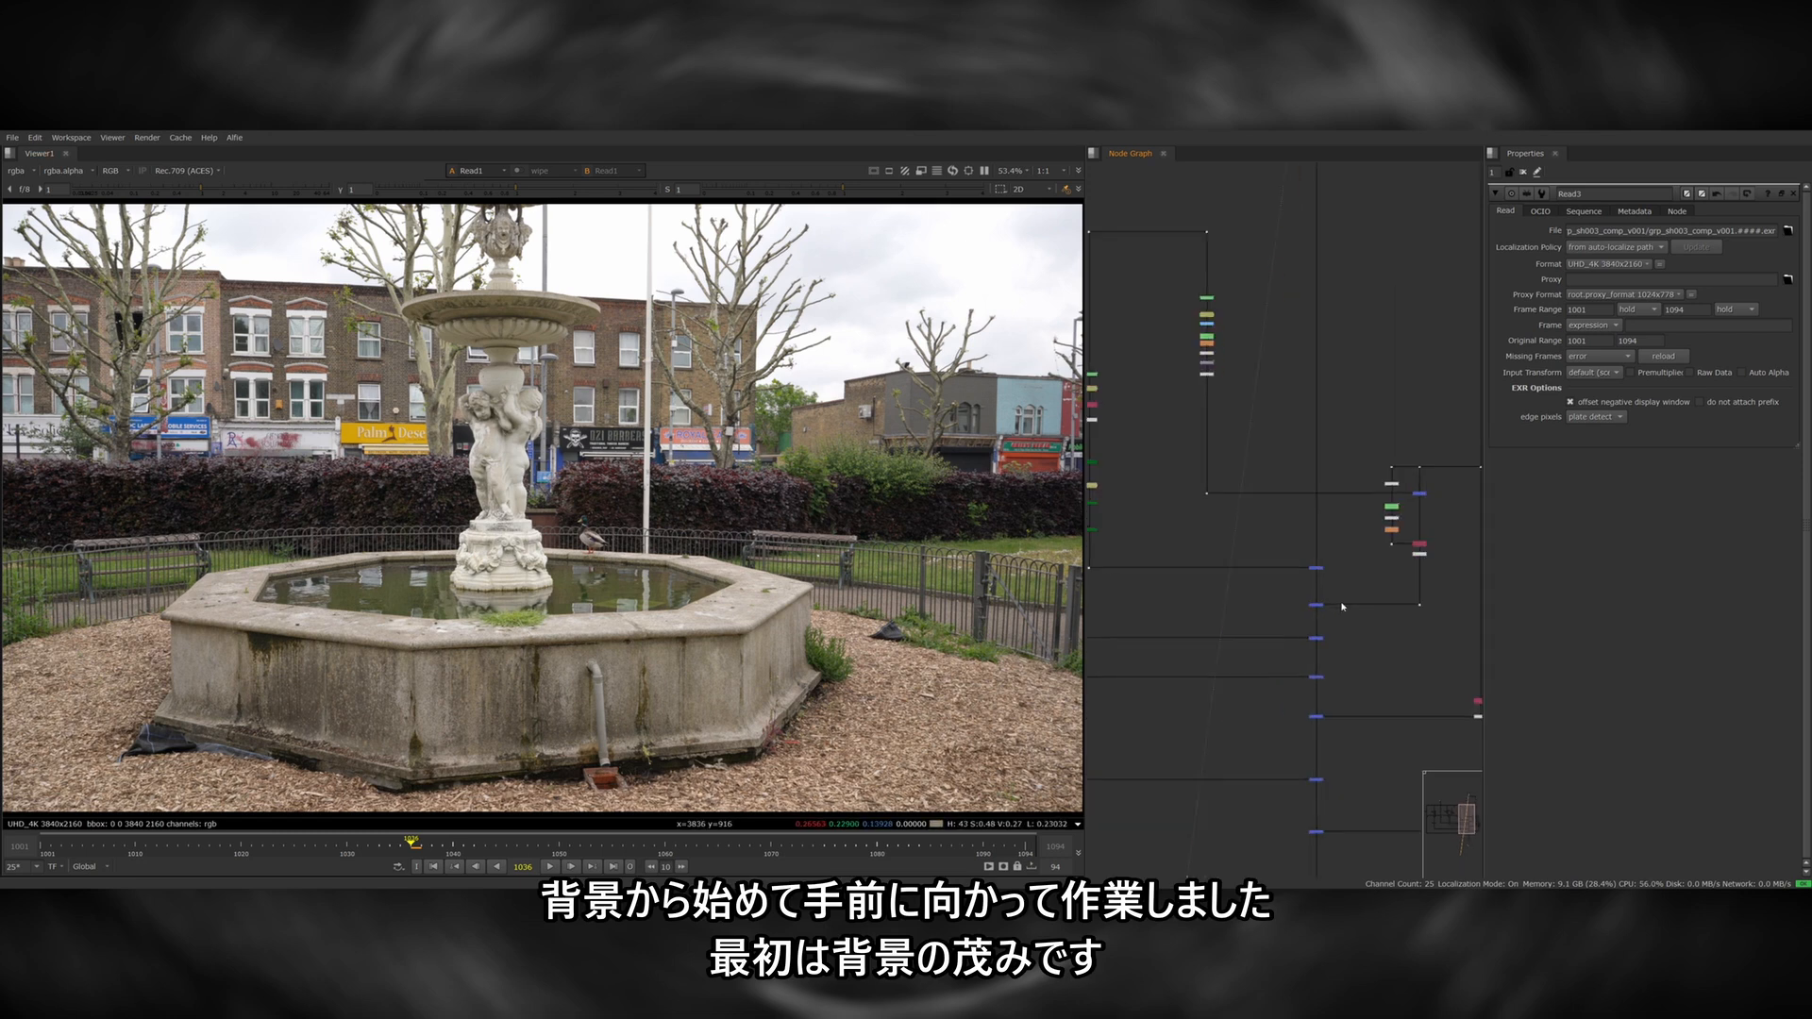
View the merge that places the snowy background hedge over the original plate.
alt+middle_drag(1341, 607, 1355, 604)
click(1318, 565)
key(1)
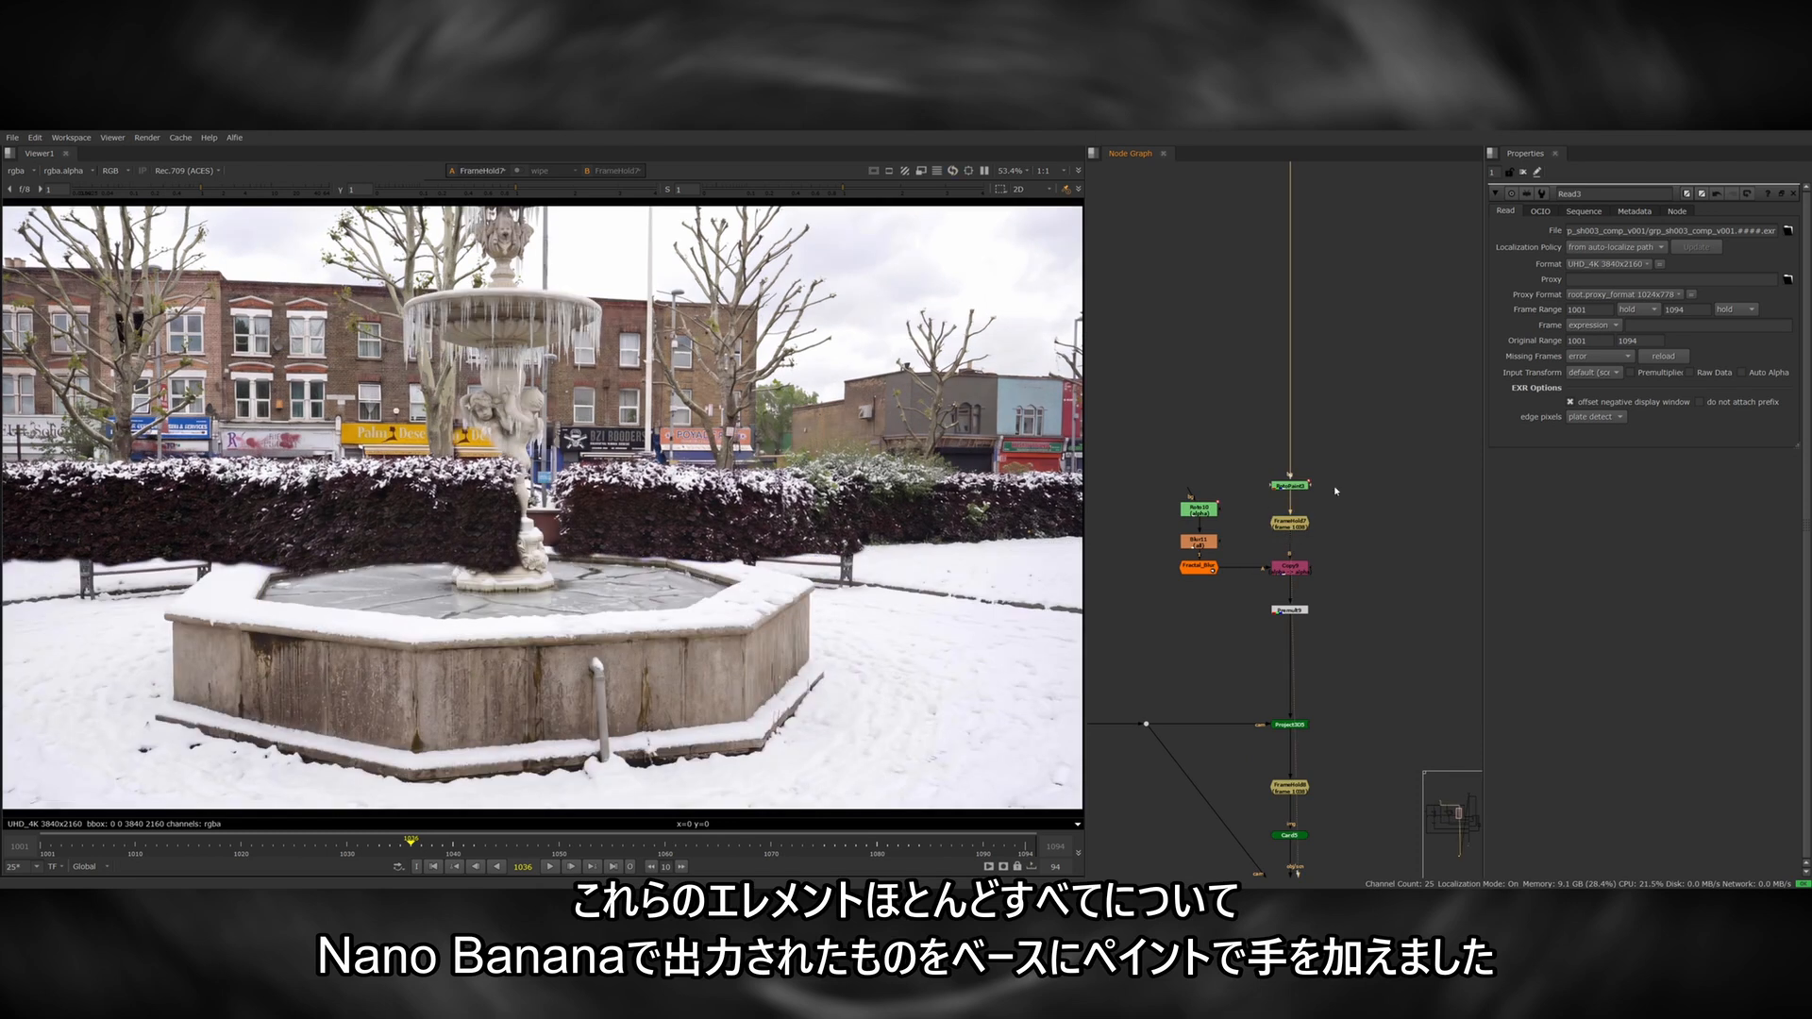
click(1290, 486)
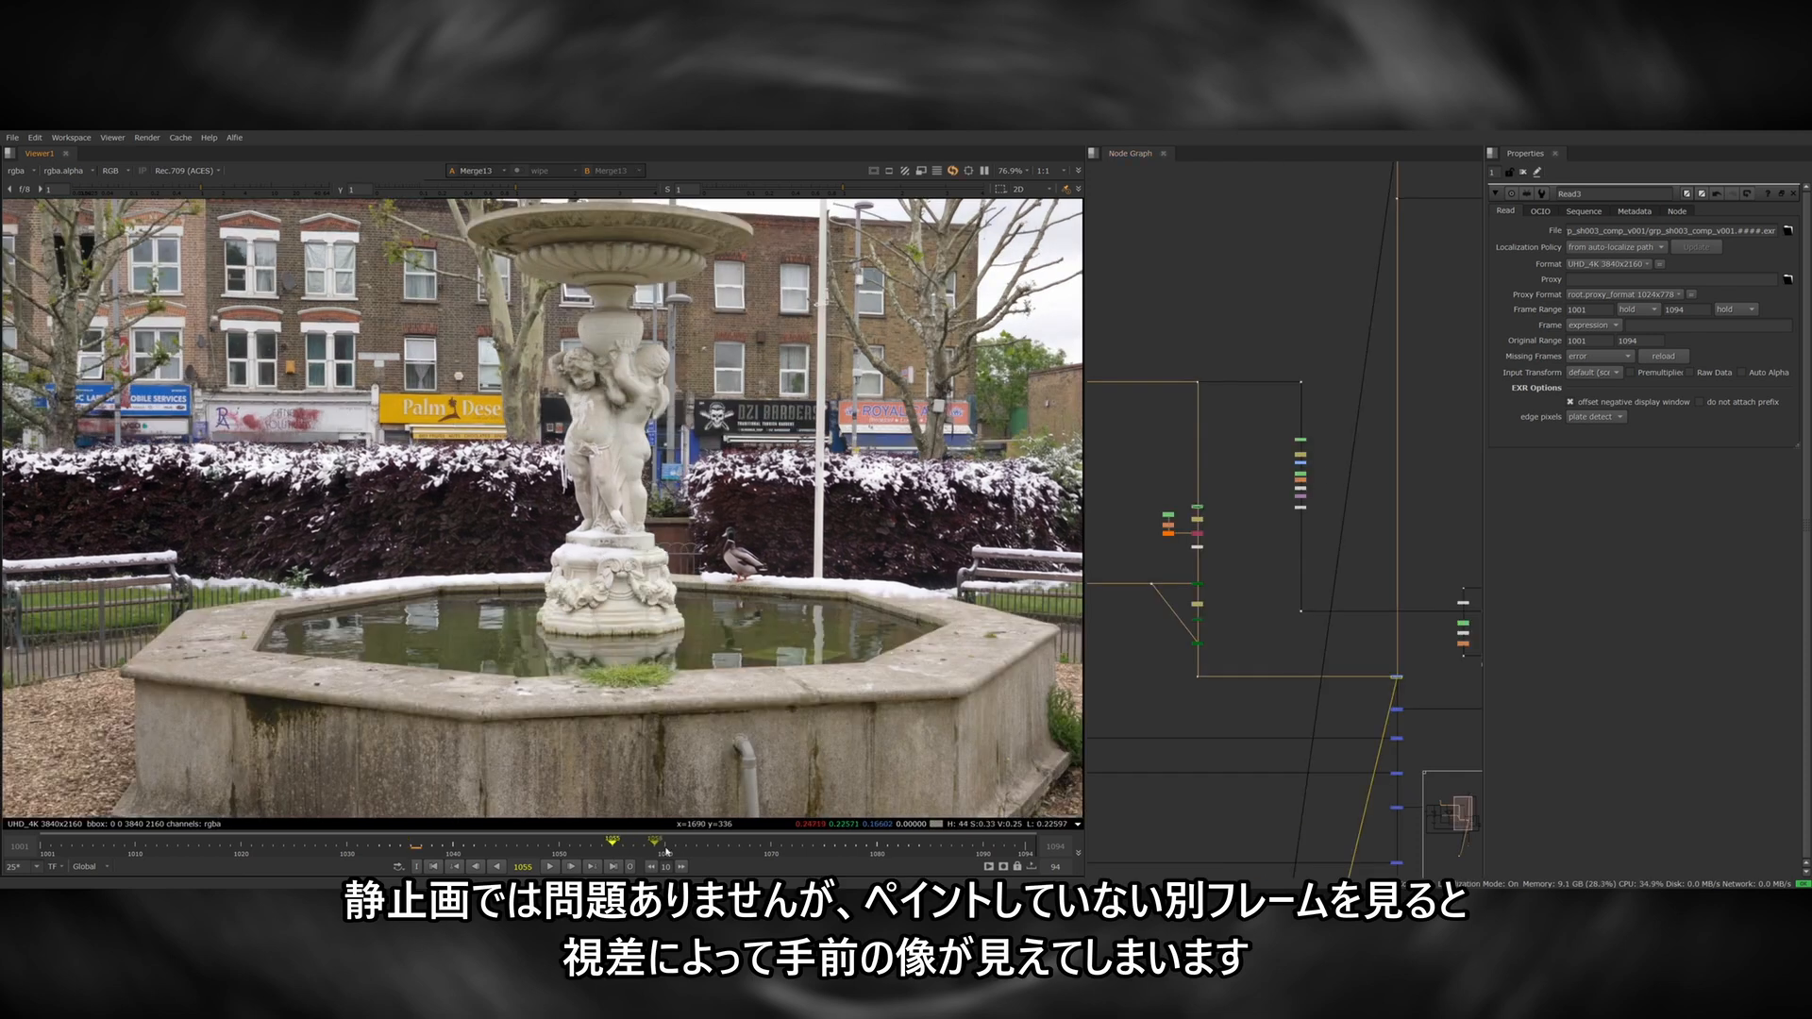
Go to the last frame, 1094, and examine the hedge around the statue for parallax.
drag(665, 851, 696, 853)
click(1025, 851)
scroll(604, 528, up, 3)
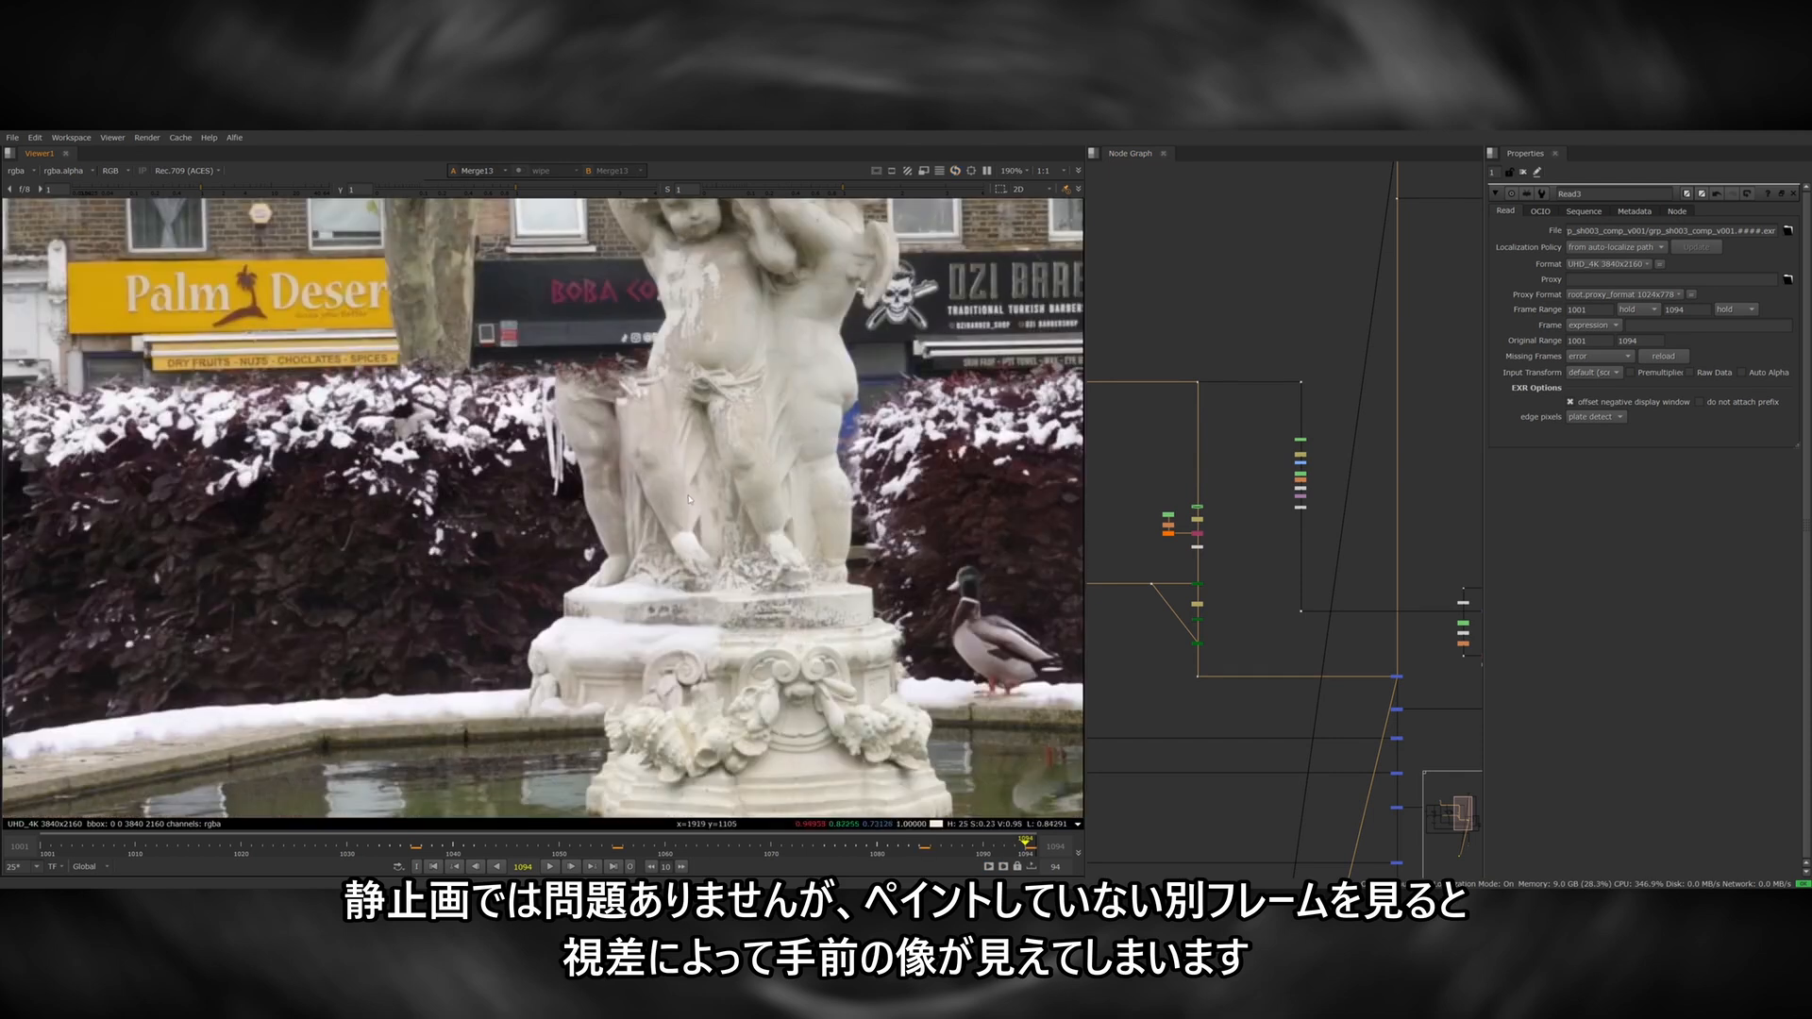
scroll(694, 553, down, 2)
scroll(648, 528, up, 2)
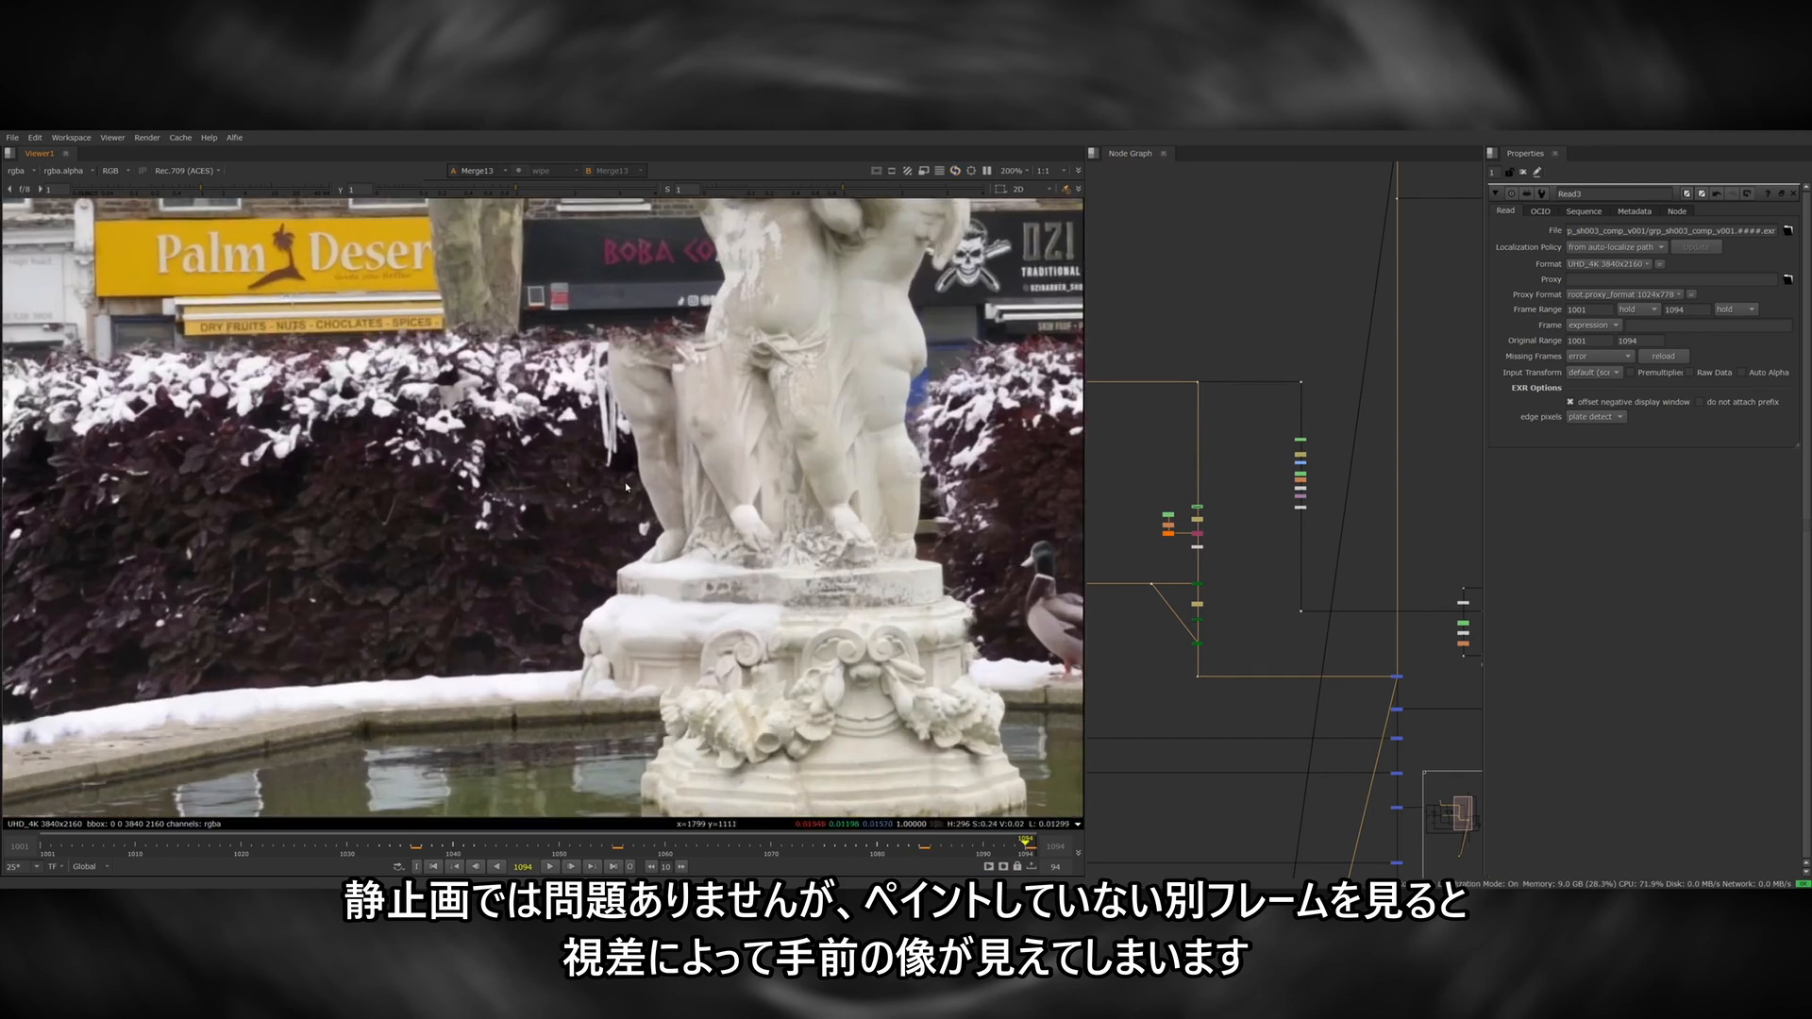
View the held matte painting frame feeding the hedge projection and toggle its paint clean-up for comparison.
click(1197, 677)
key(1)
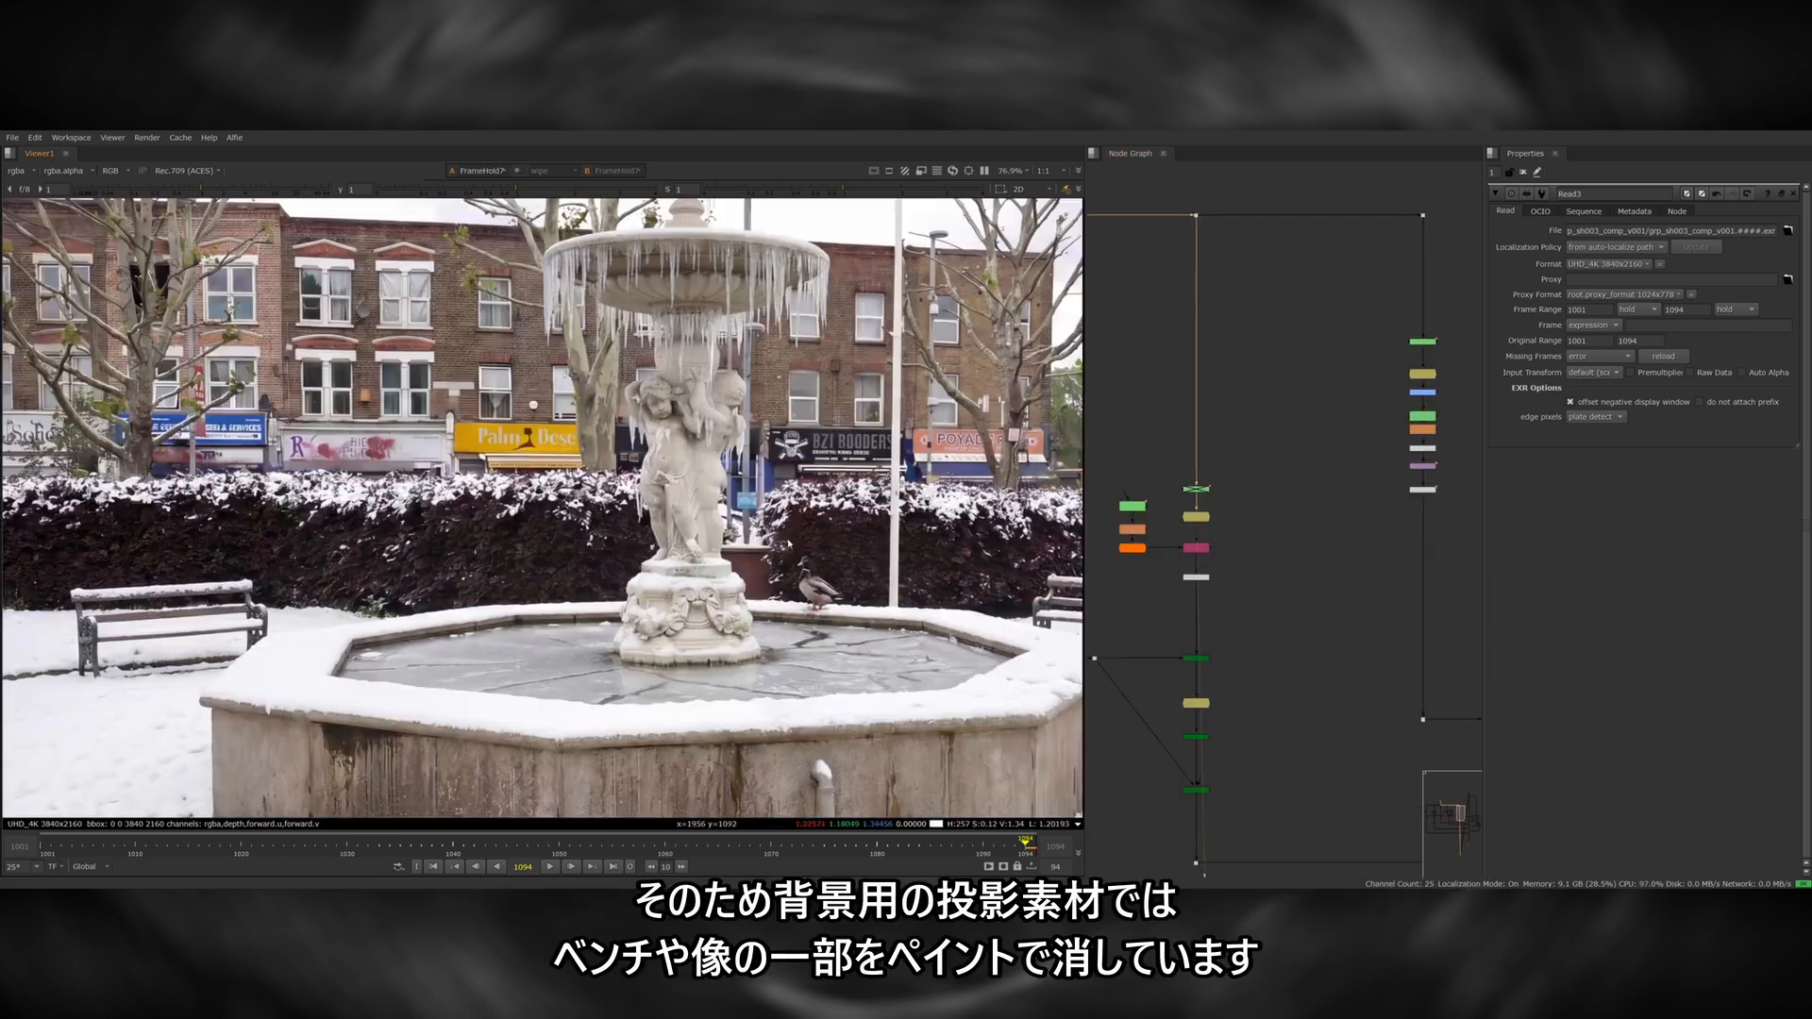
scroll(787, 534, down, 2)
scroll(787, 534, up, 1)
key(d)
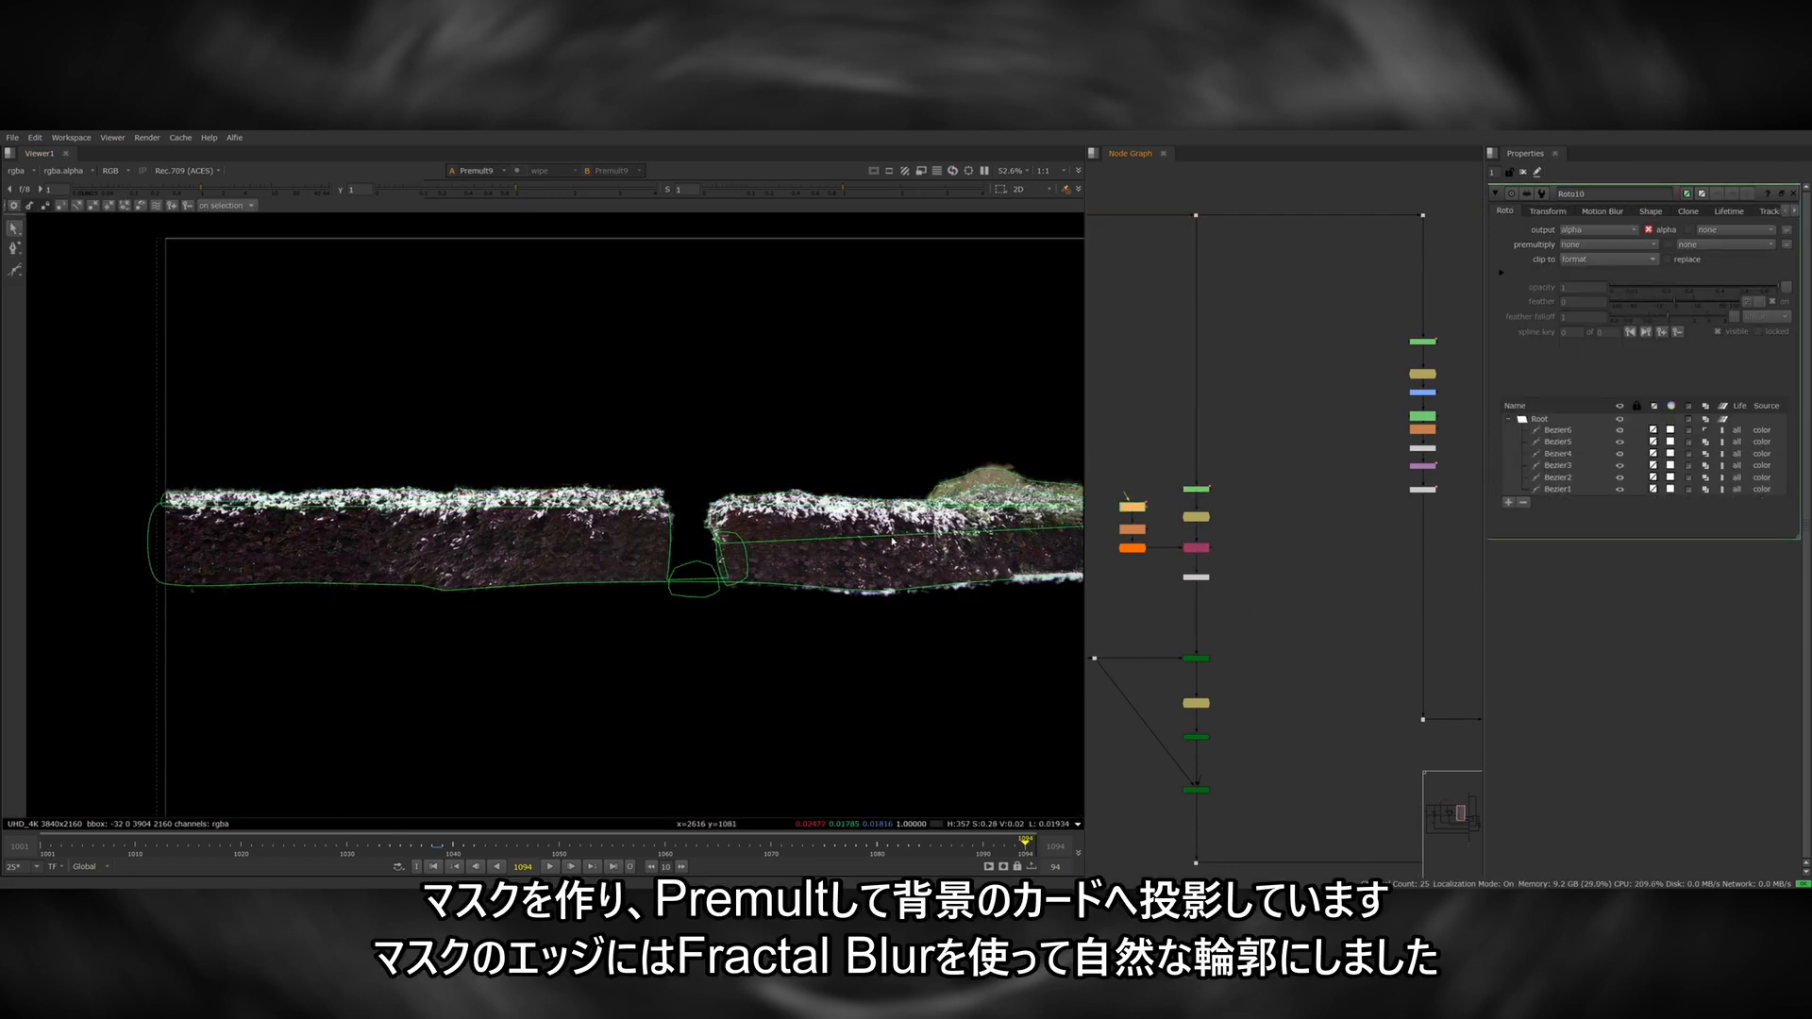
Examine the premultiplied hedge's mask edges and its projection onto the background card in 3D.
scroll(850, 529, up, 5)
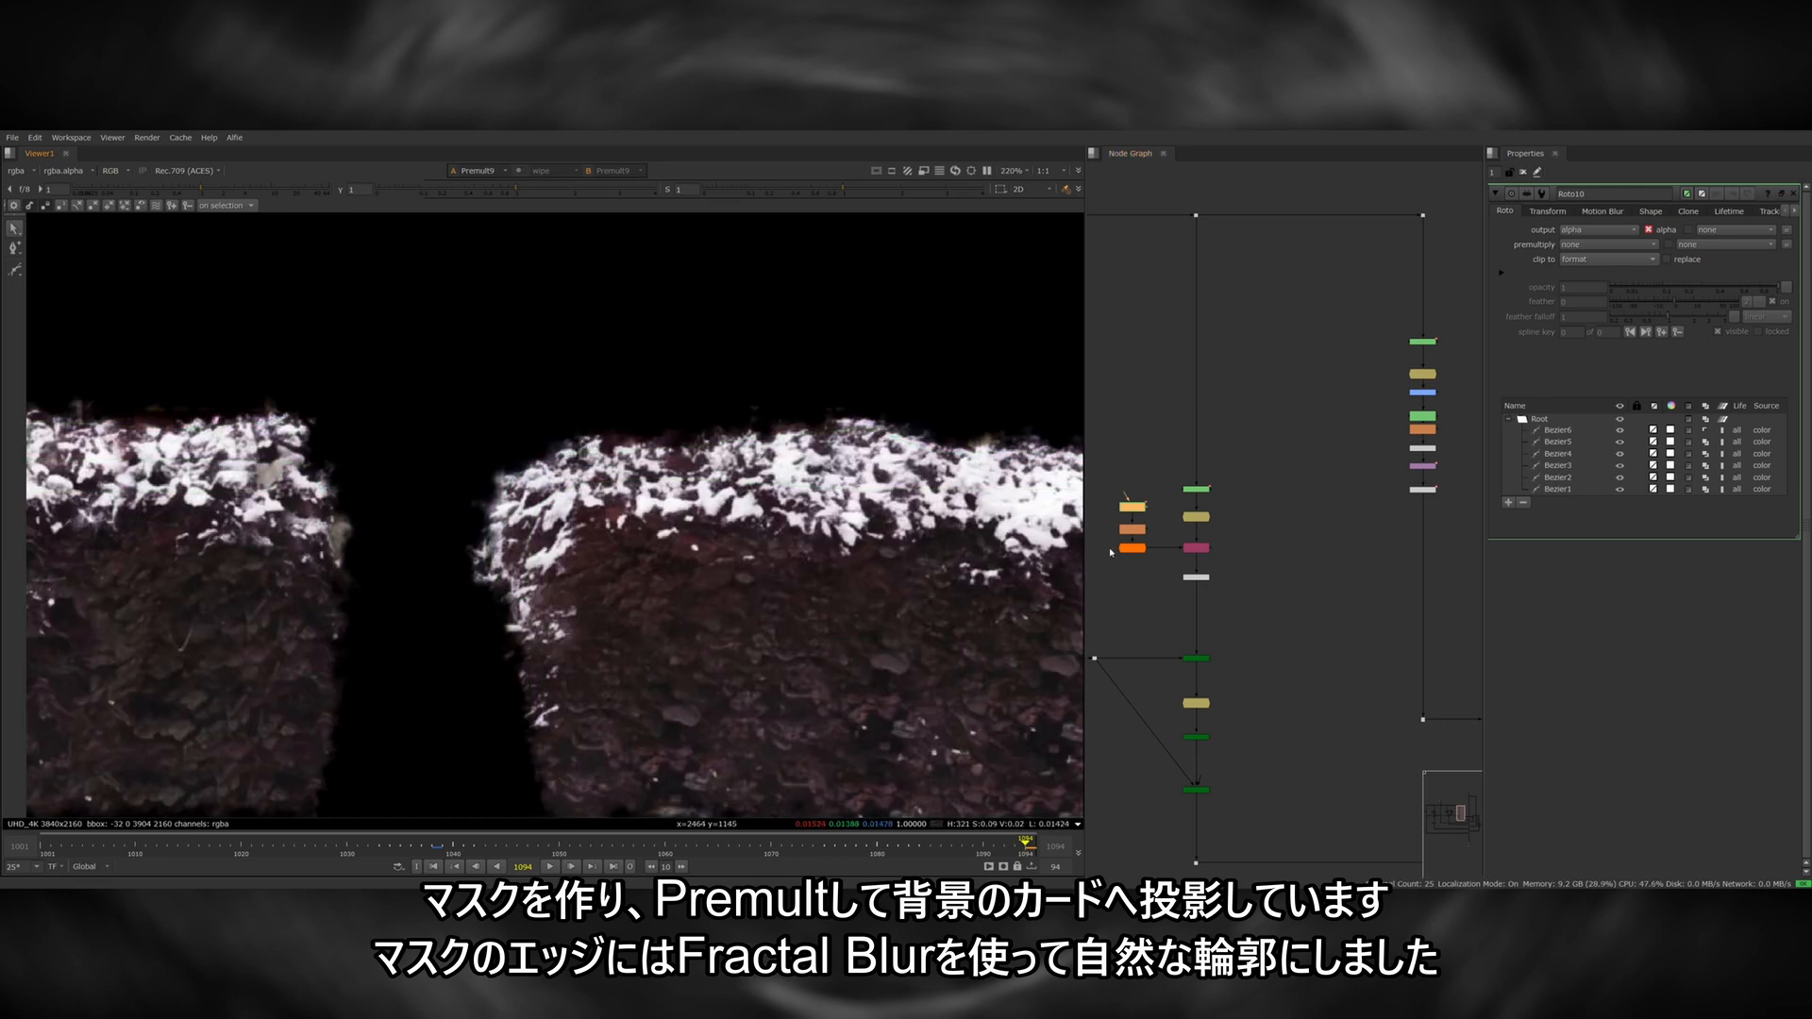
scroll(631, 505, up, 3)
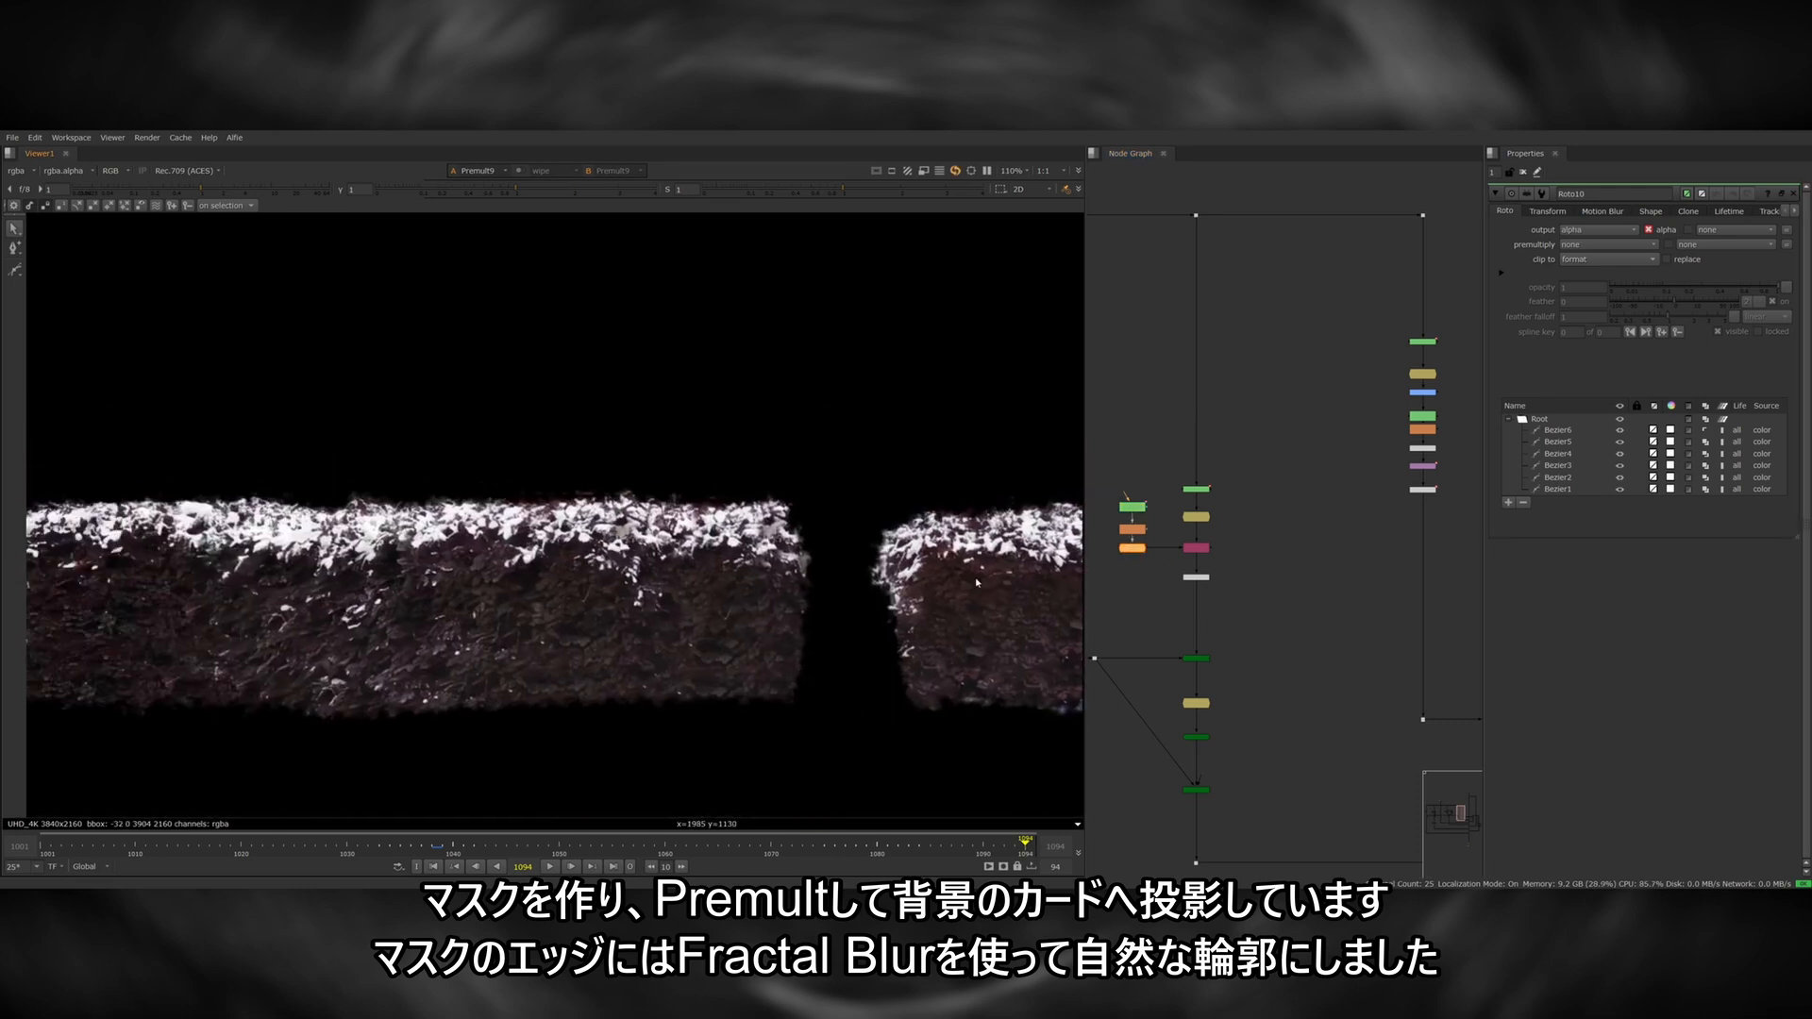
middle_drag(631, 505, 775, 512)
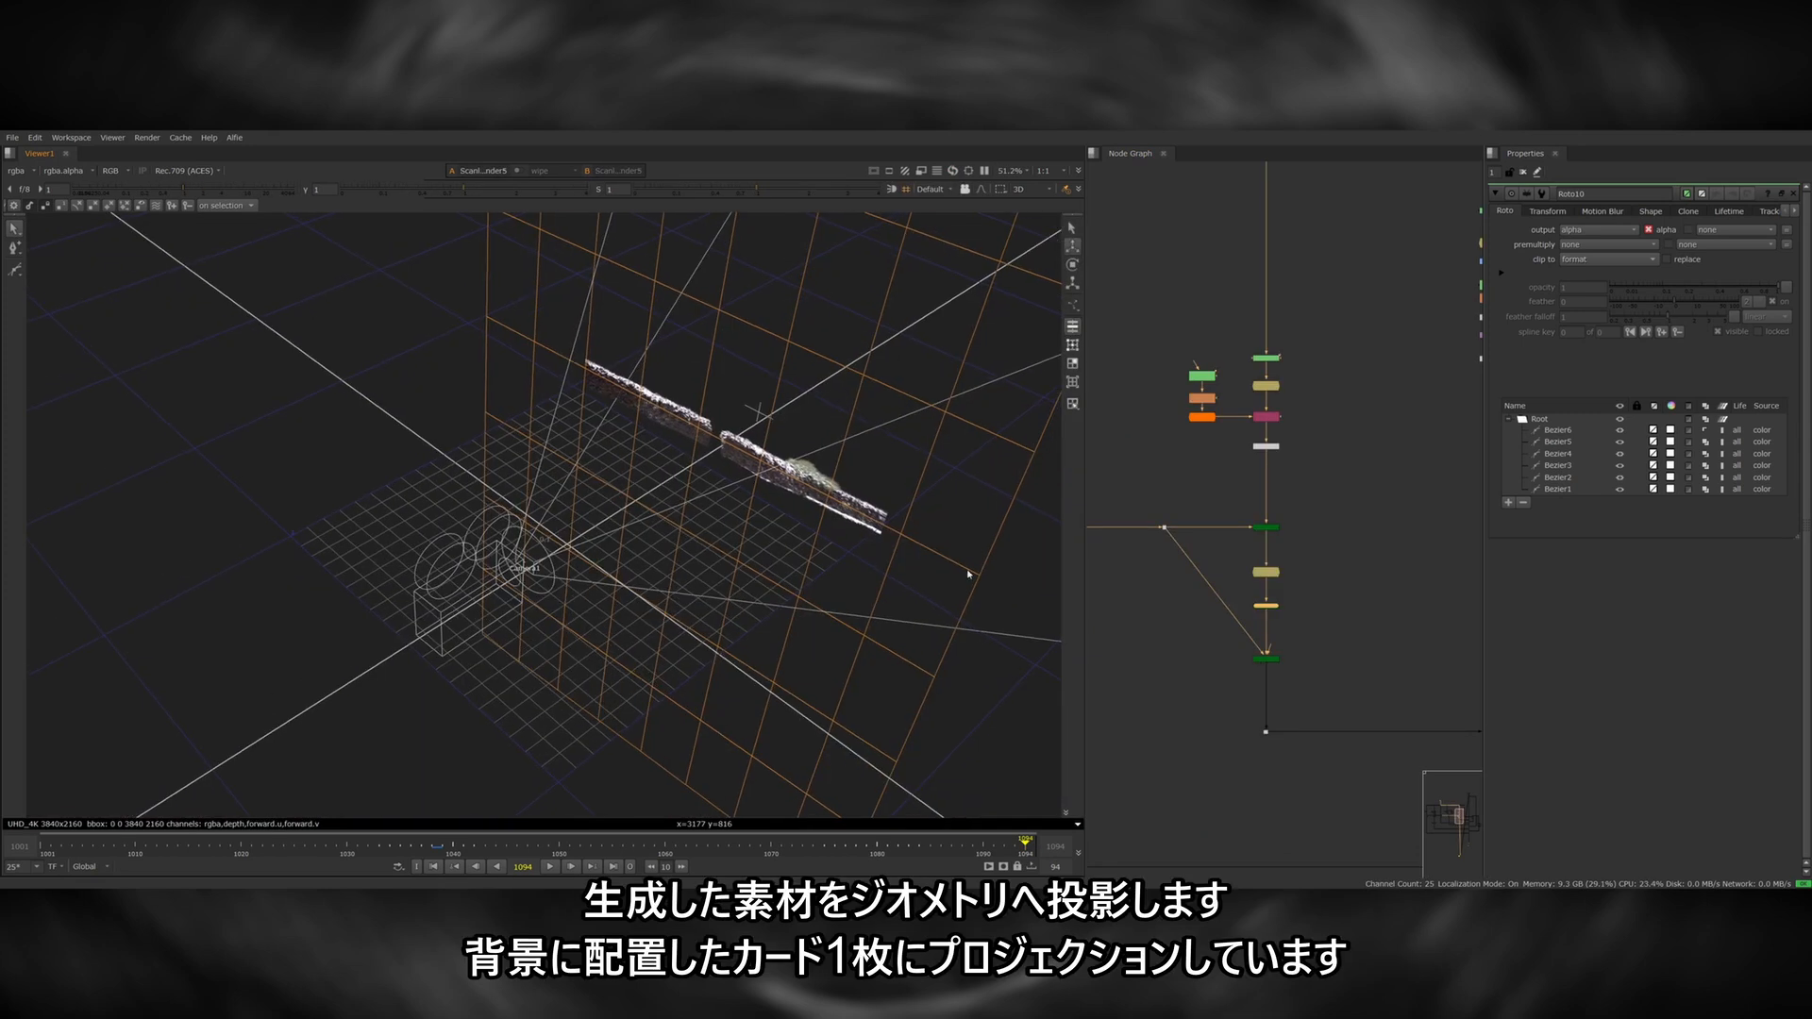
click(1266, 606)
ctrl+drag(944, 580, 886, 516)
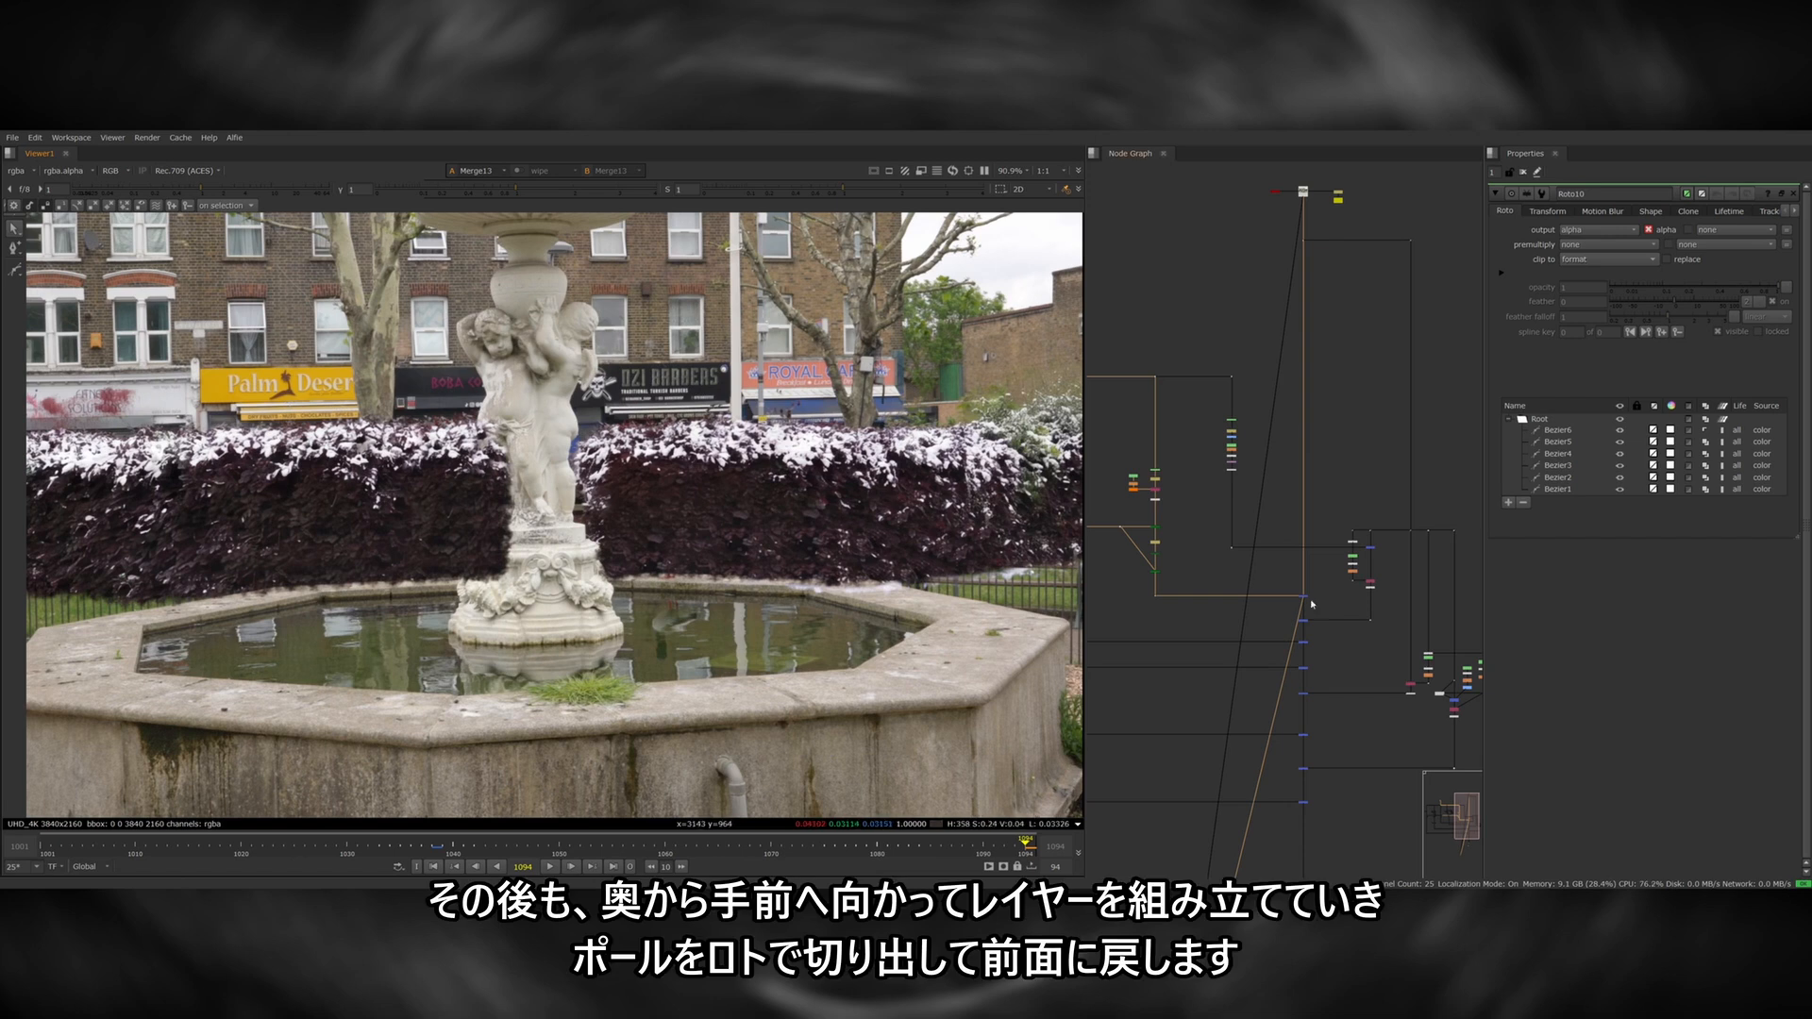
View the merge that puts the rotoscoped pole back in front of the hedge.
alt+middle_drag(1266, 618, 1373, 614)
click(1346, 623)
key(1)
middle_drag(1245, 594, 1104, 595)
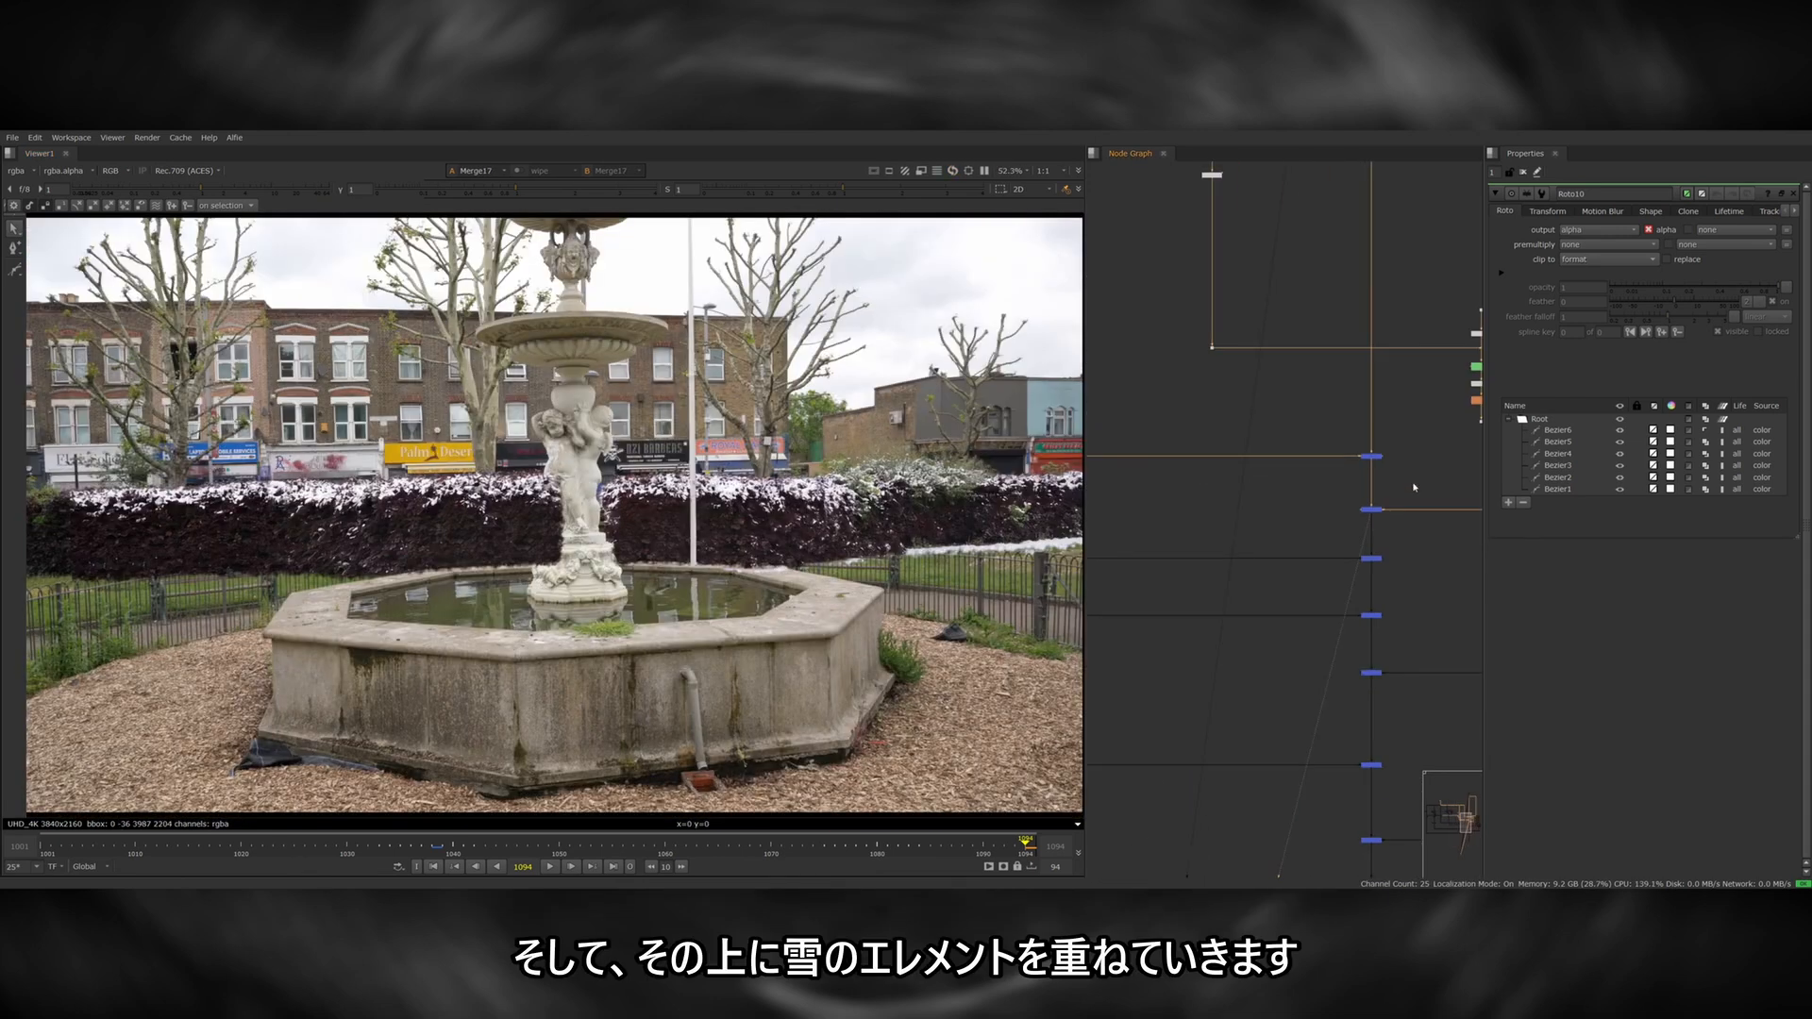
View the ground-snow branch's RotoPaint, compare it disabled and enabled, and examine the painted-out bench area.
drag(1418, 538, 1336, 578)
key(1)
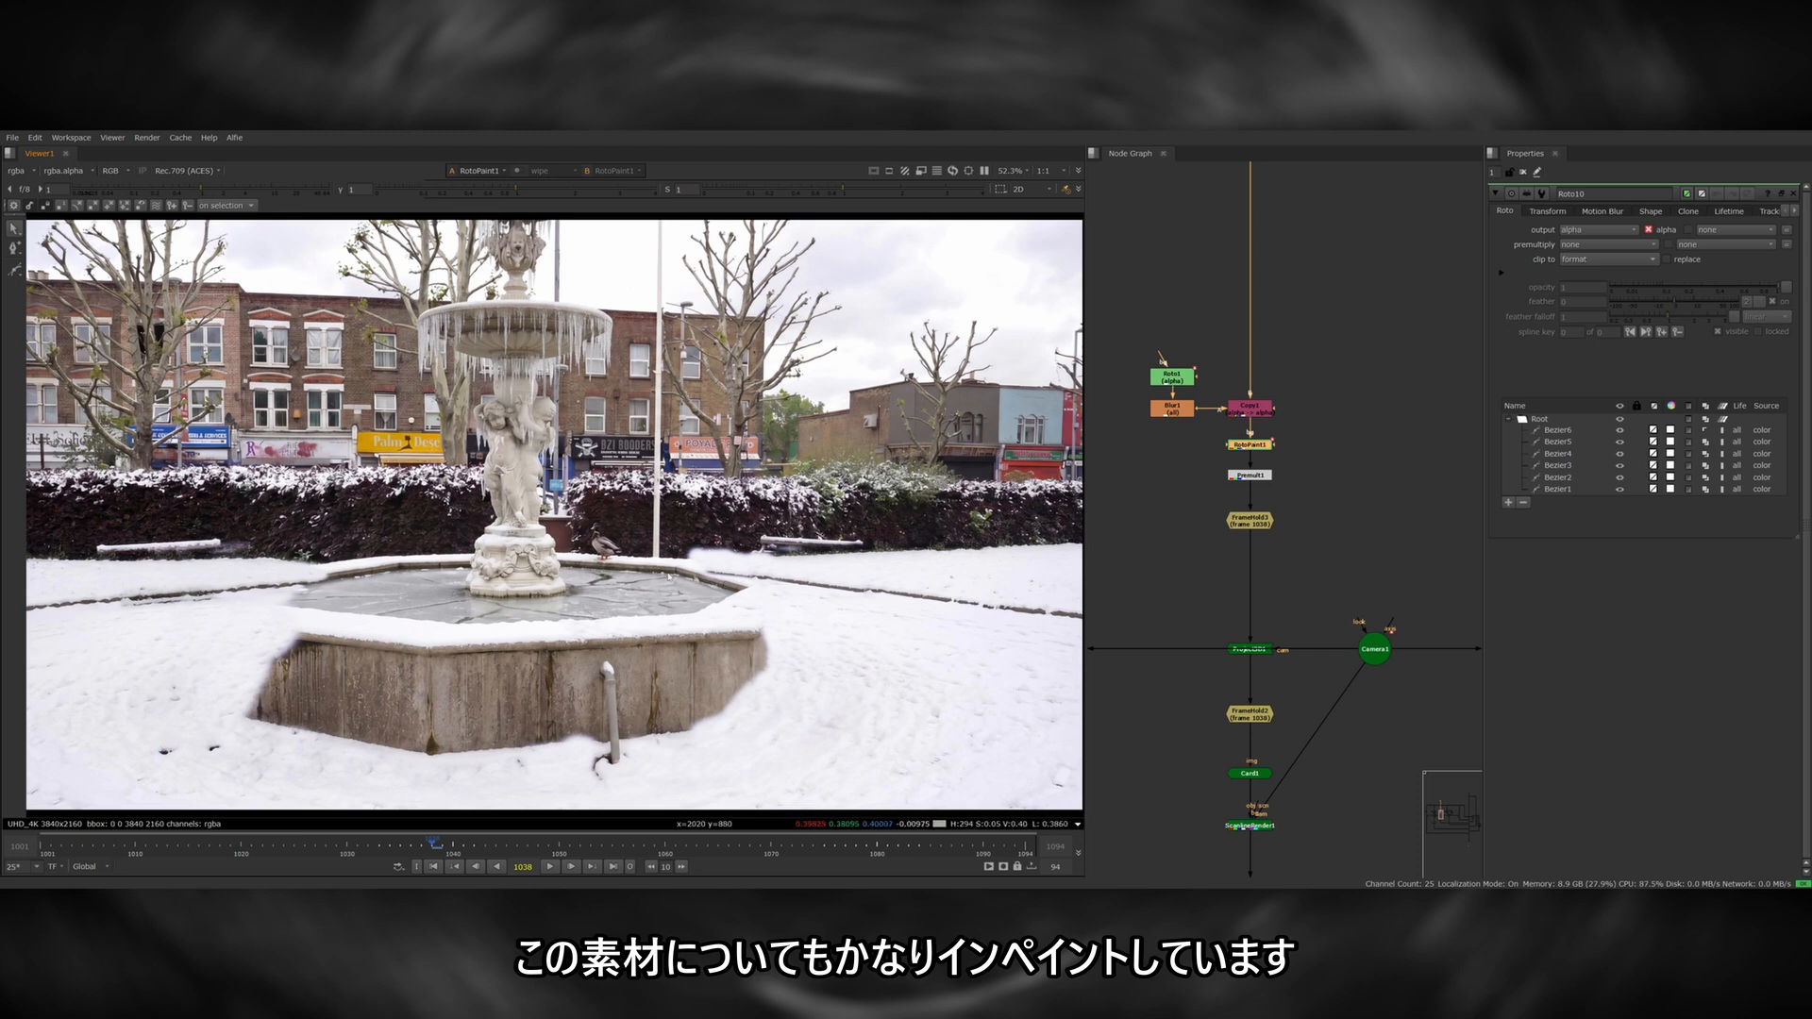
key(d)
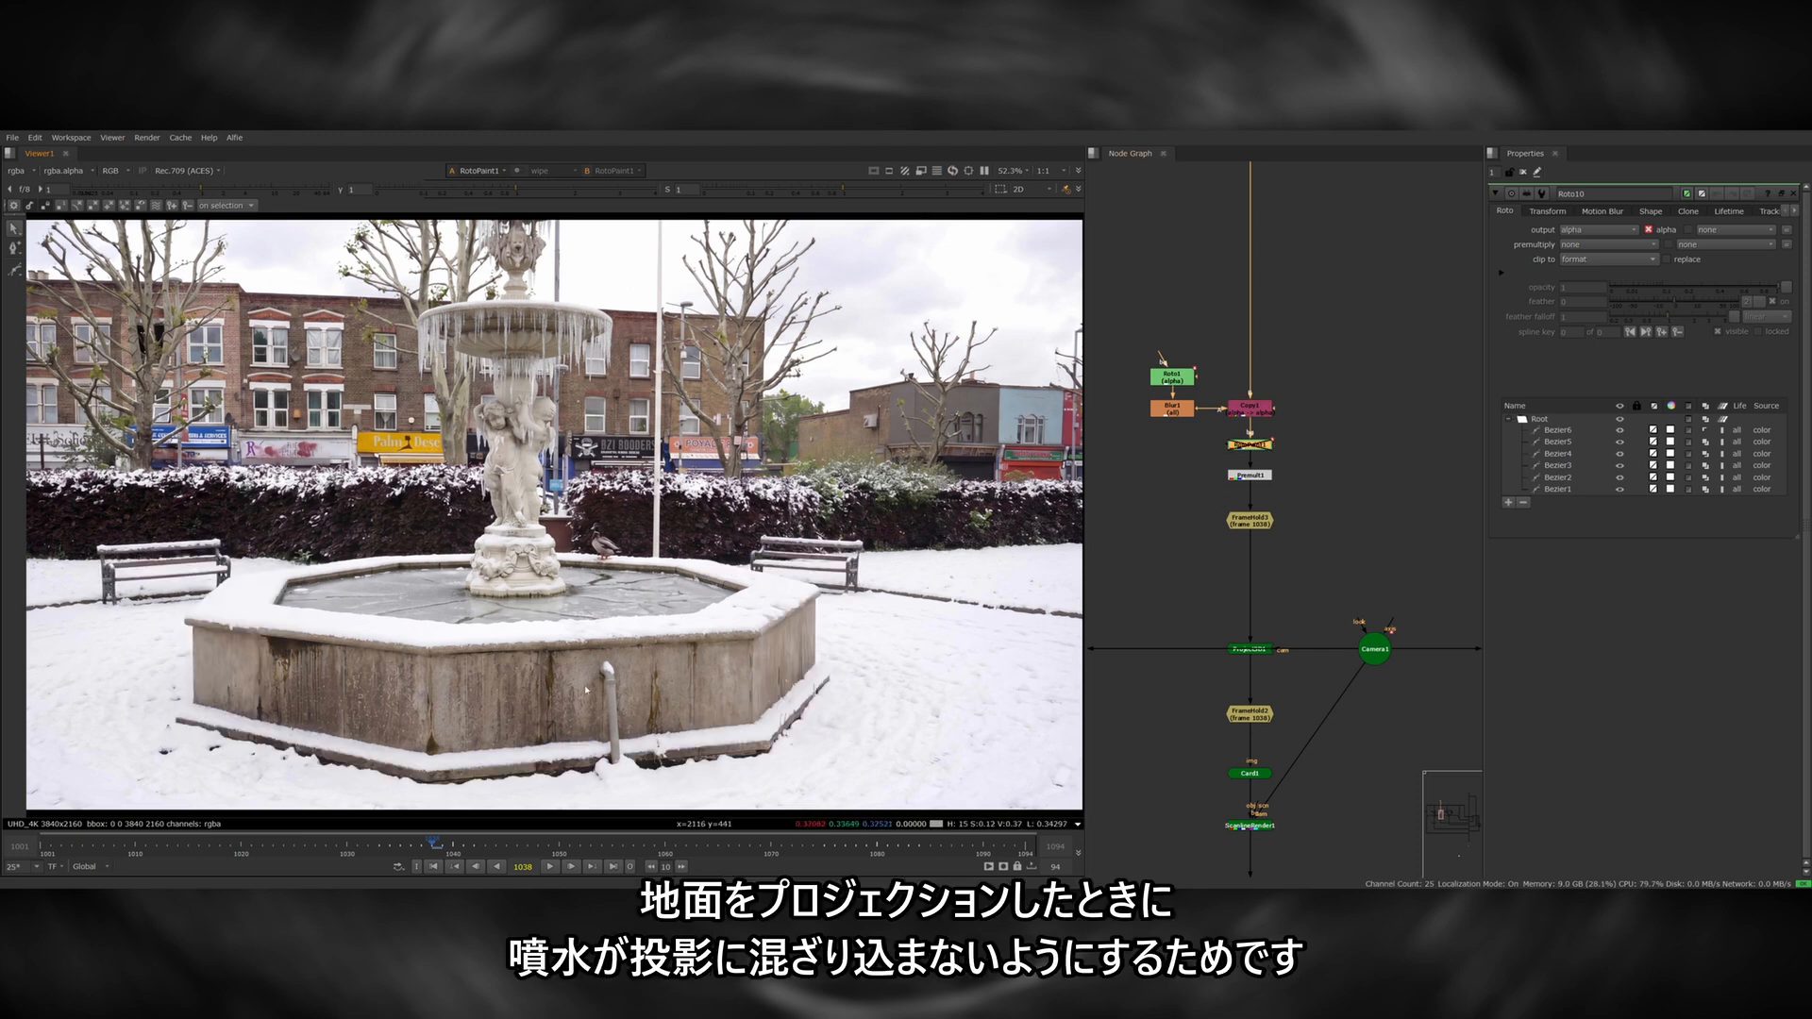
key(d)
scroll(804, 533, up, 5)
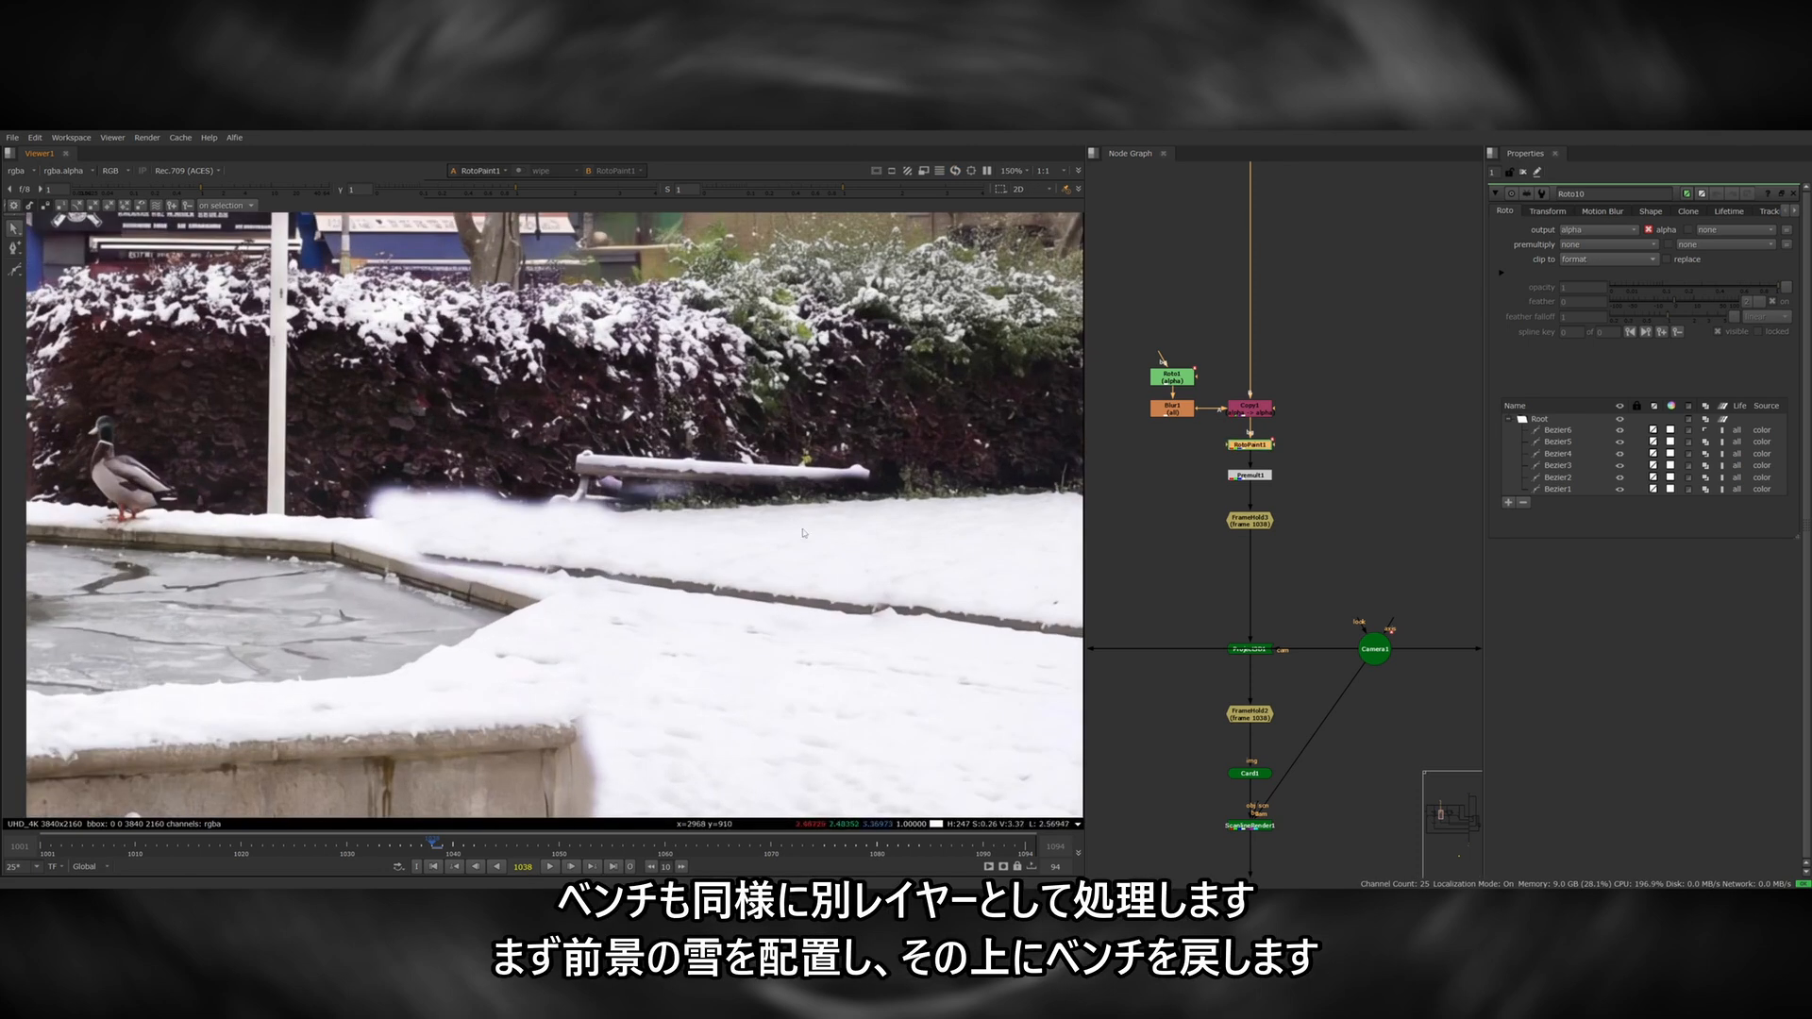
scroll(822, 572, down, 5)
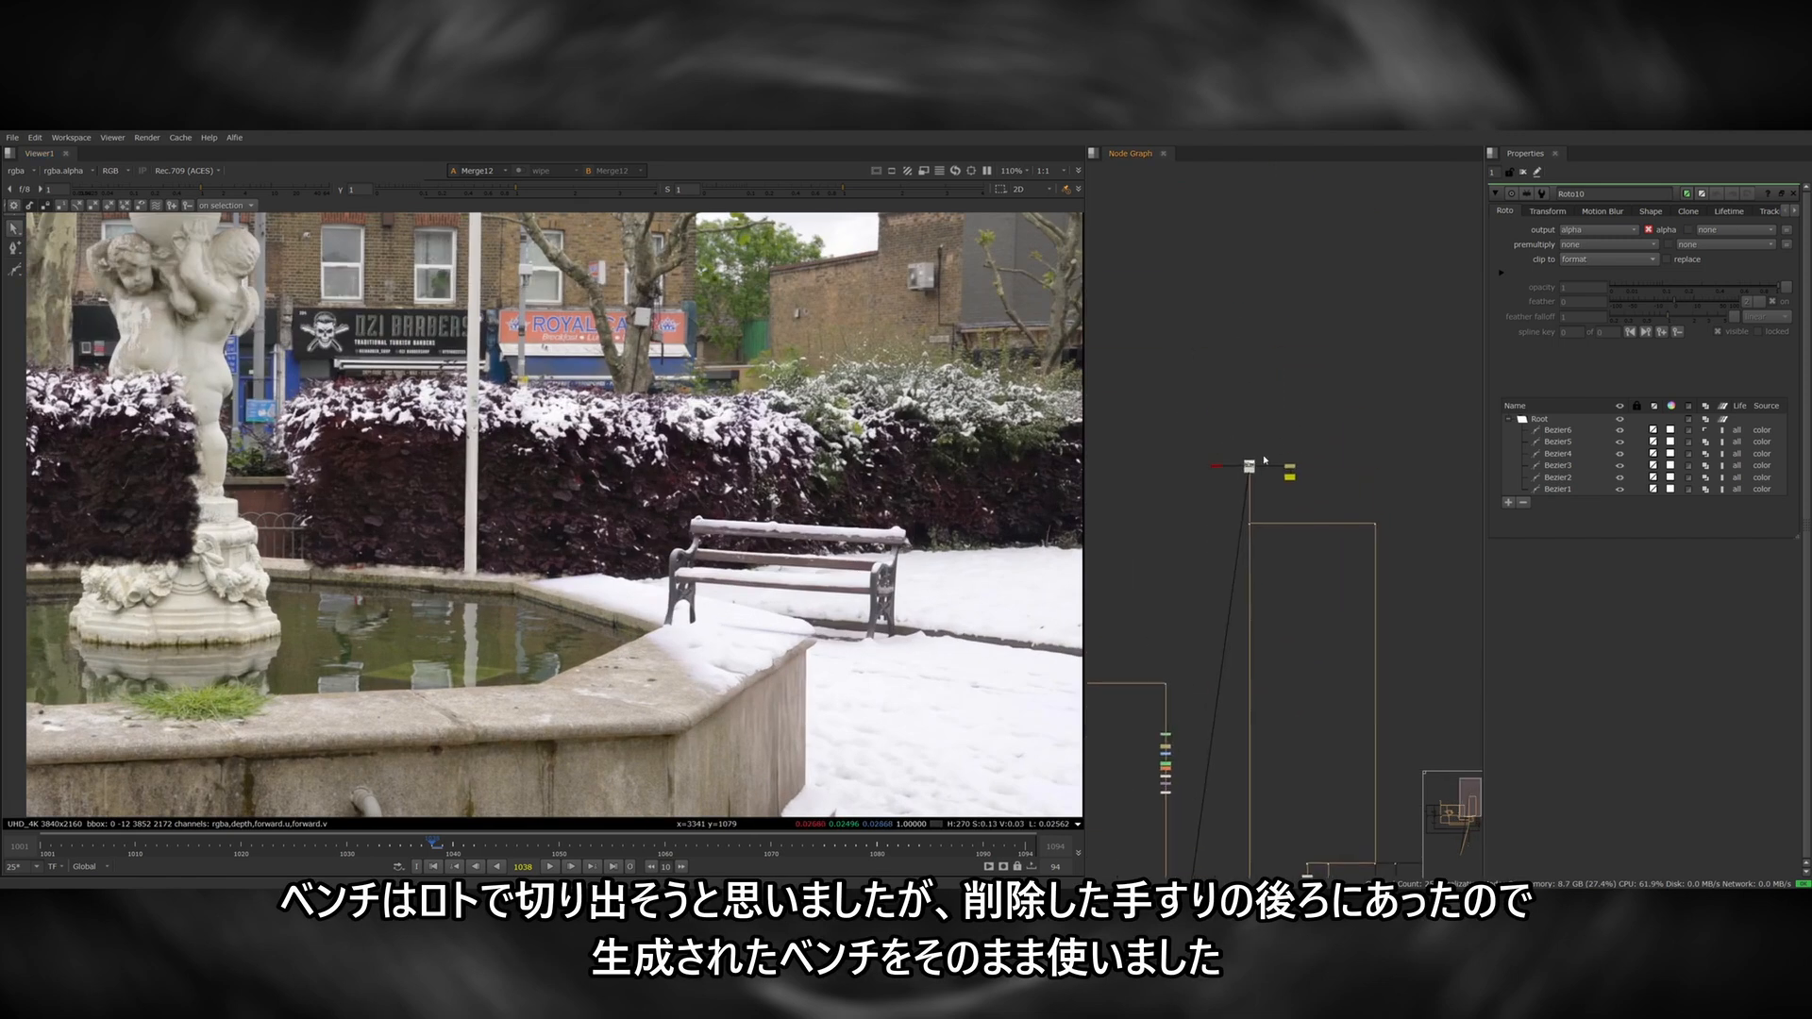
Inspect the merge that restores the fountain over the snow, and open the Roto node masking the fountain on the stabilised plate.
scroll(857, 579, up, 3)
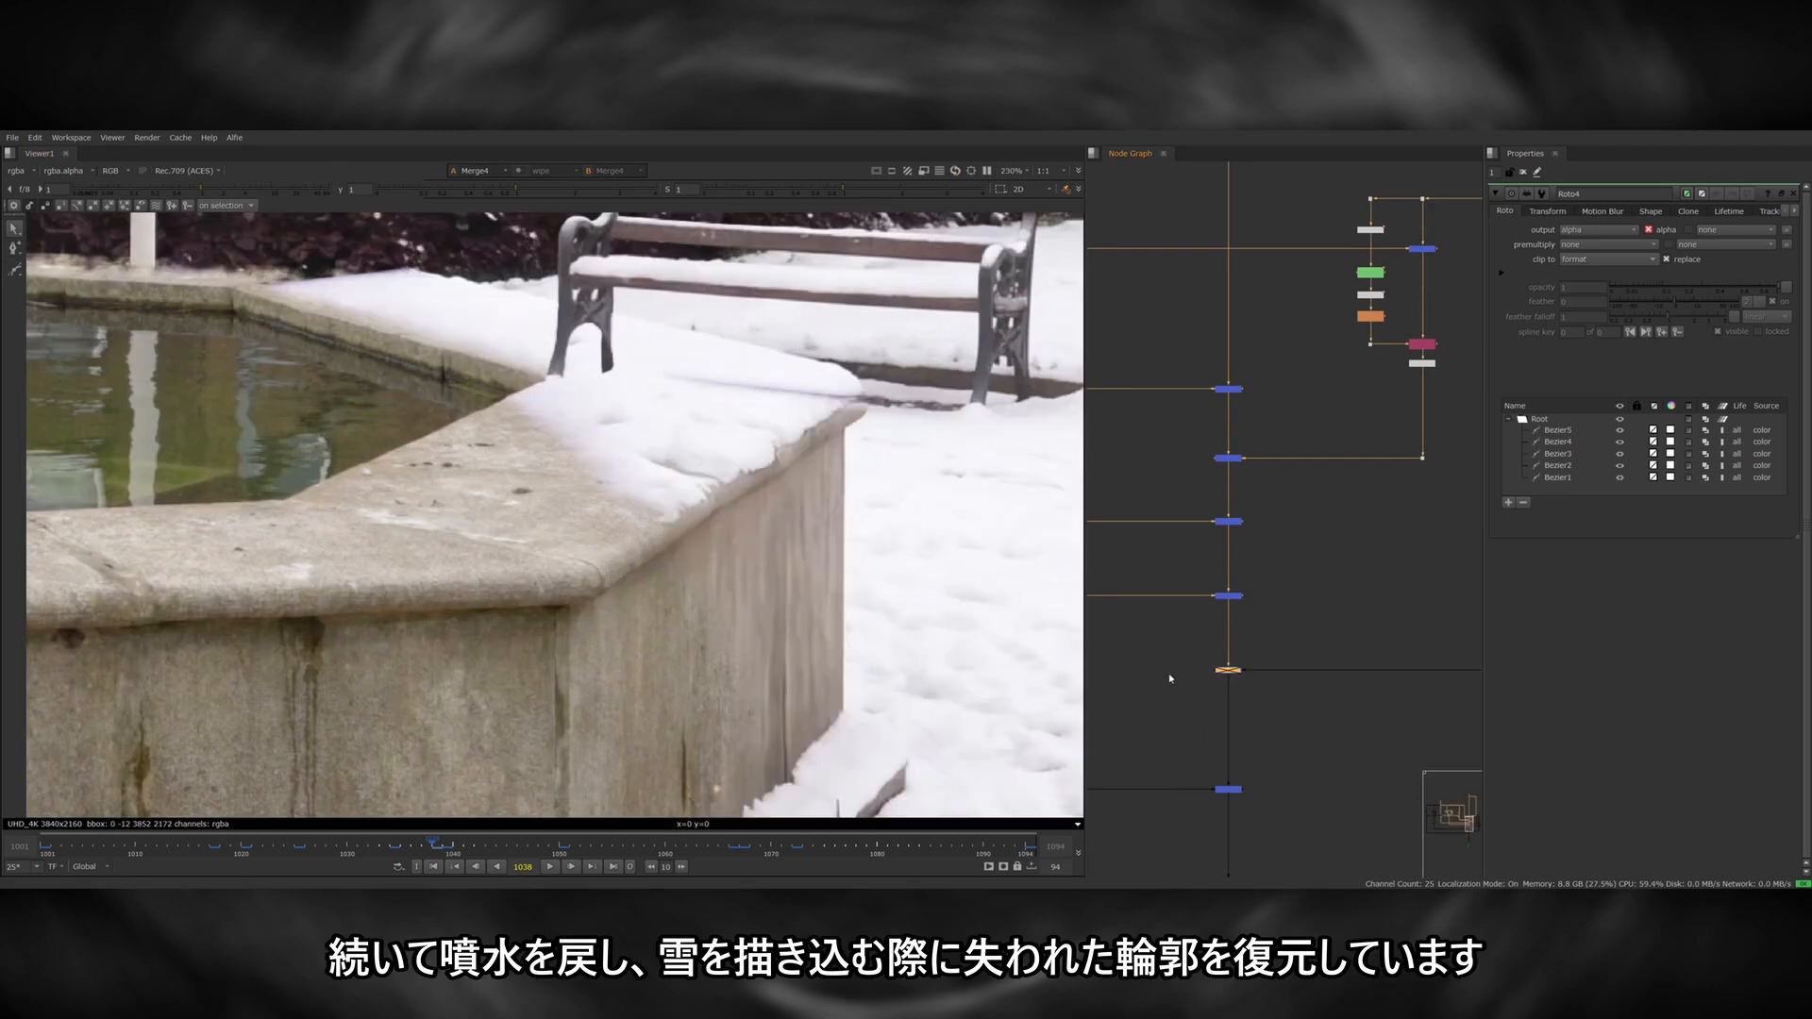
key(d)
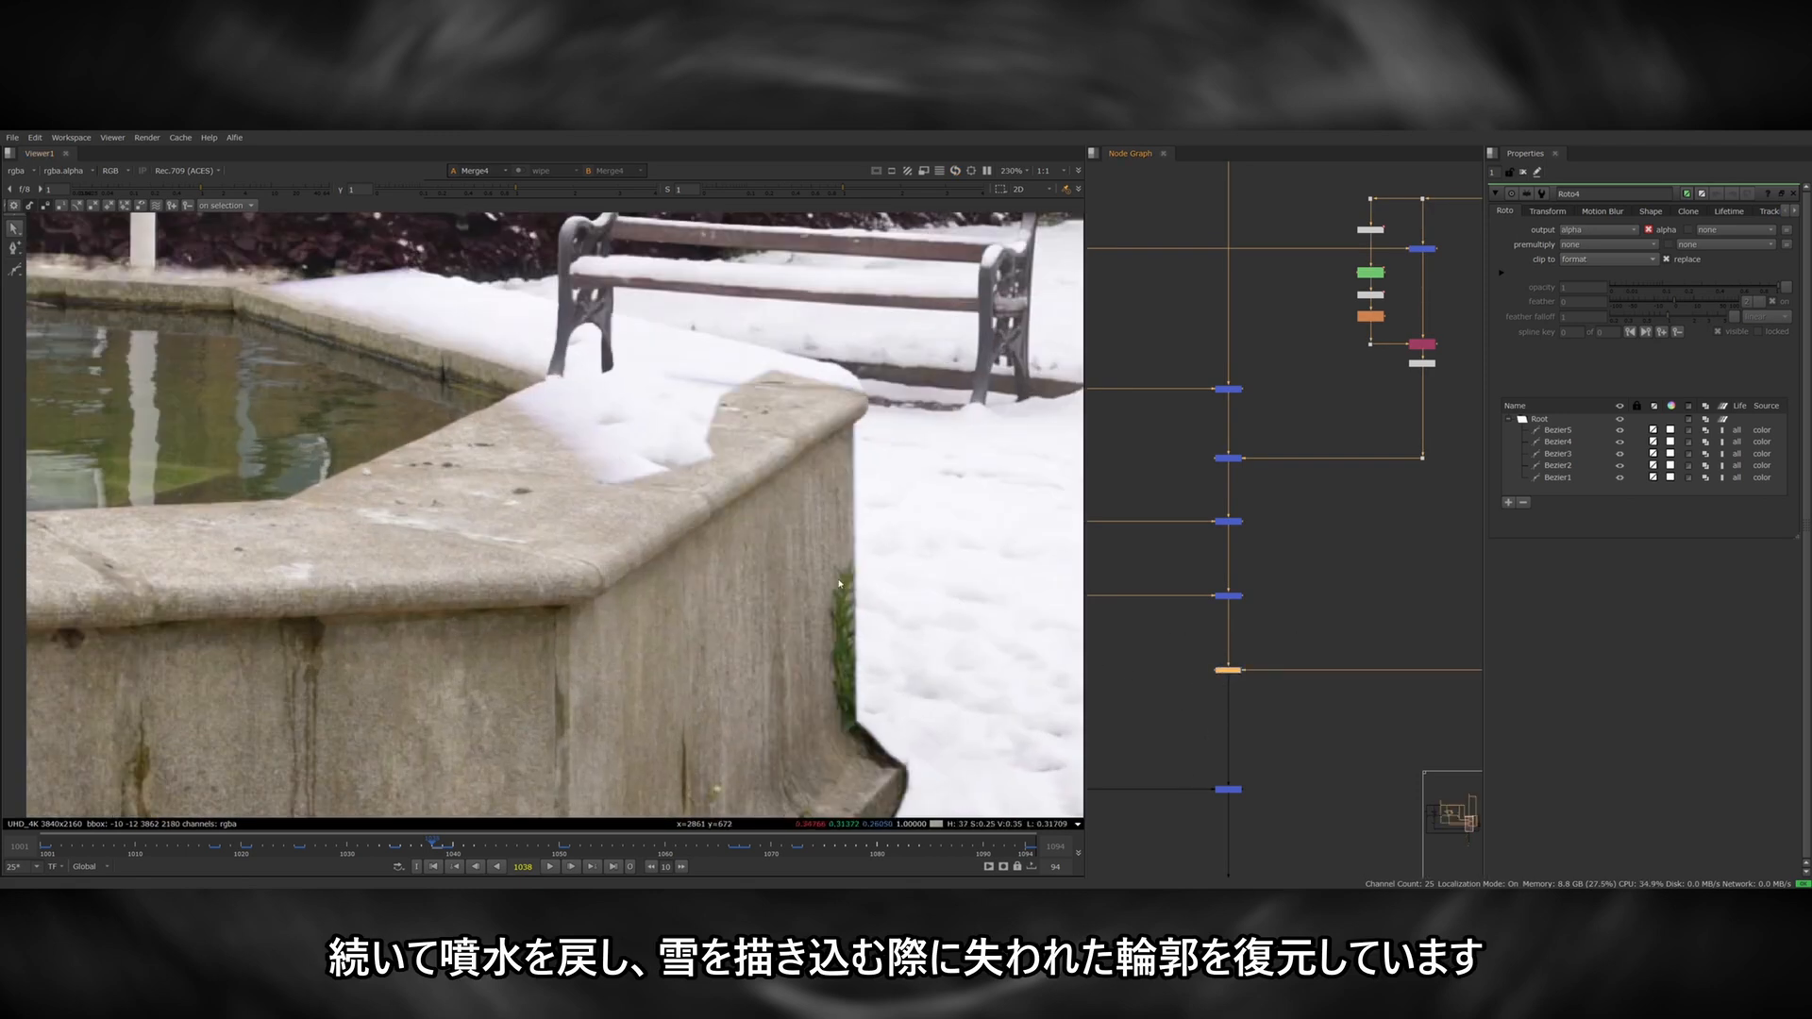
scroll(850, 544, down, 10)
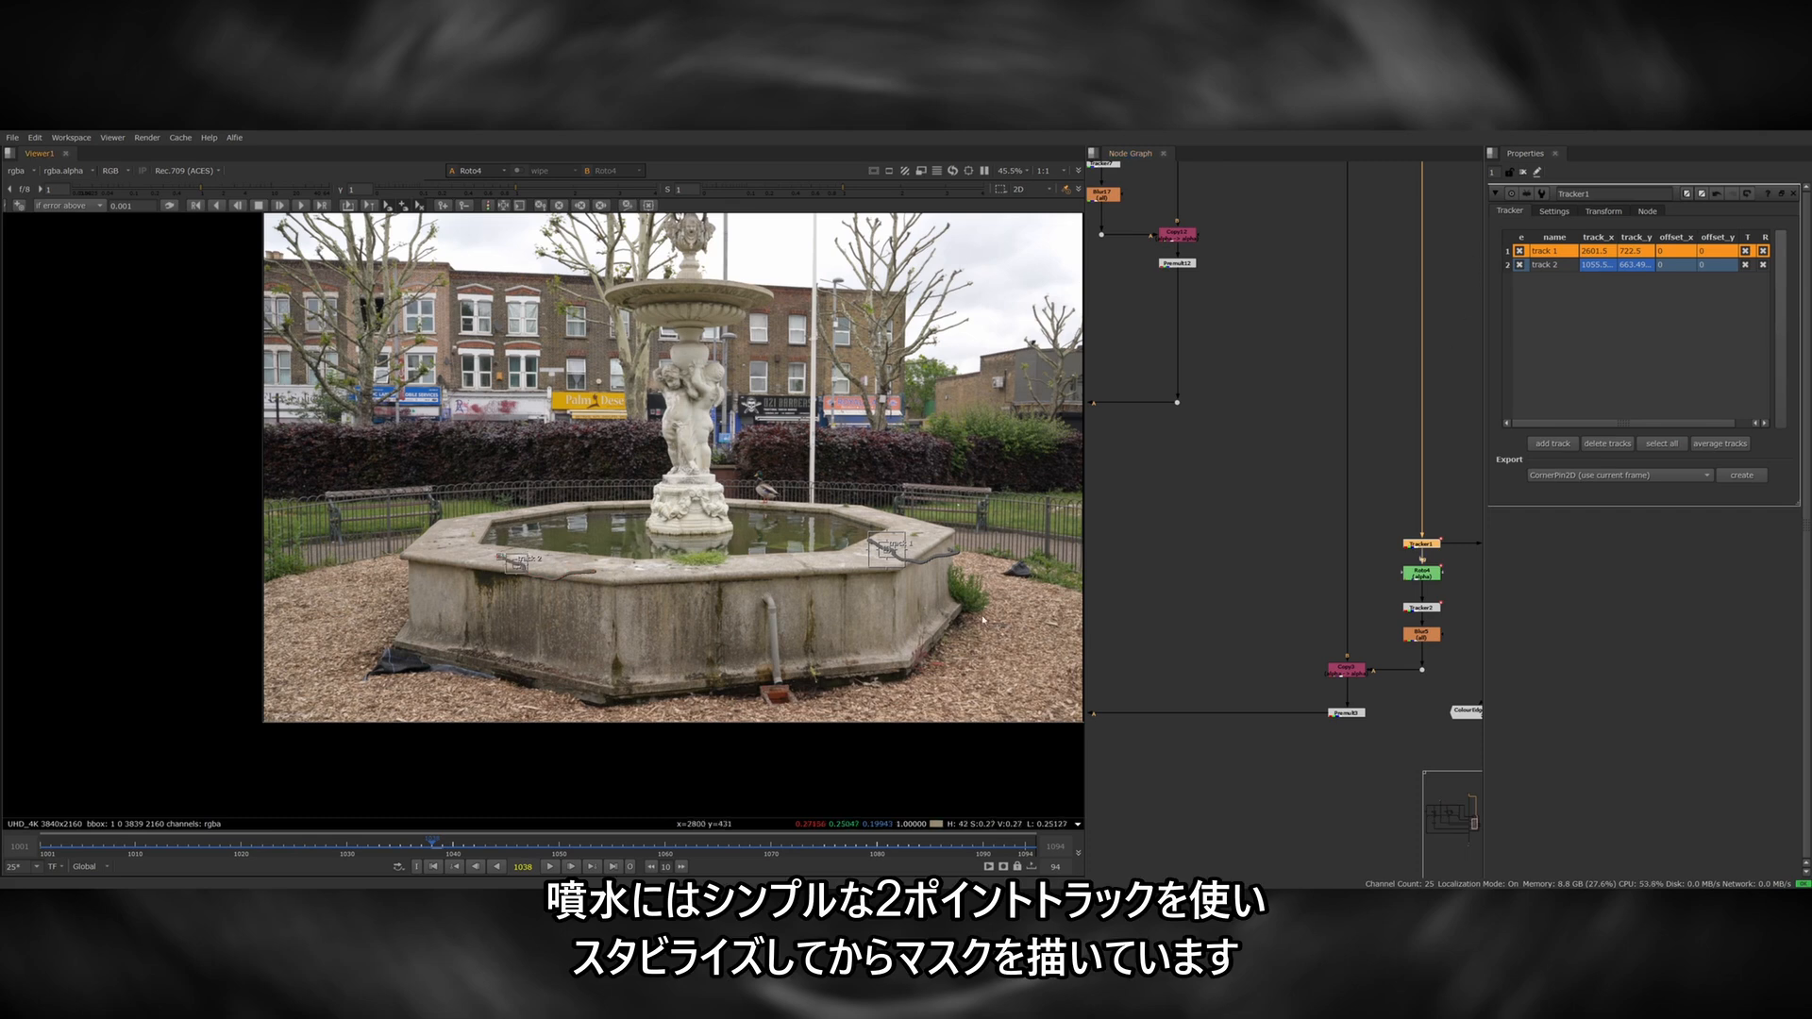
key(1)
double_click(1430, 574)
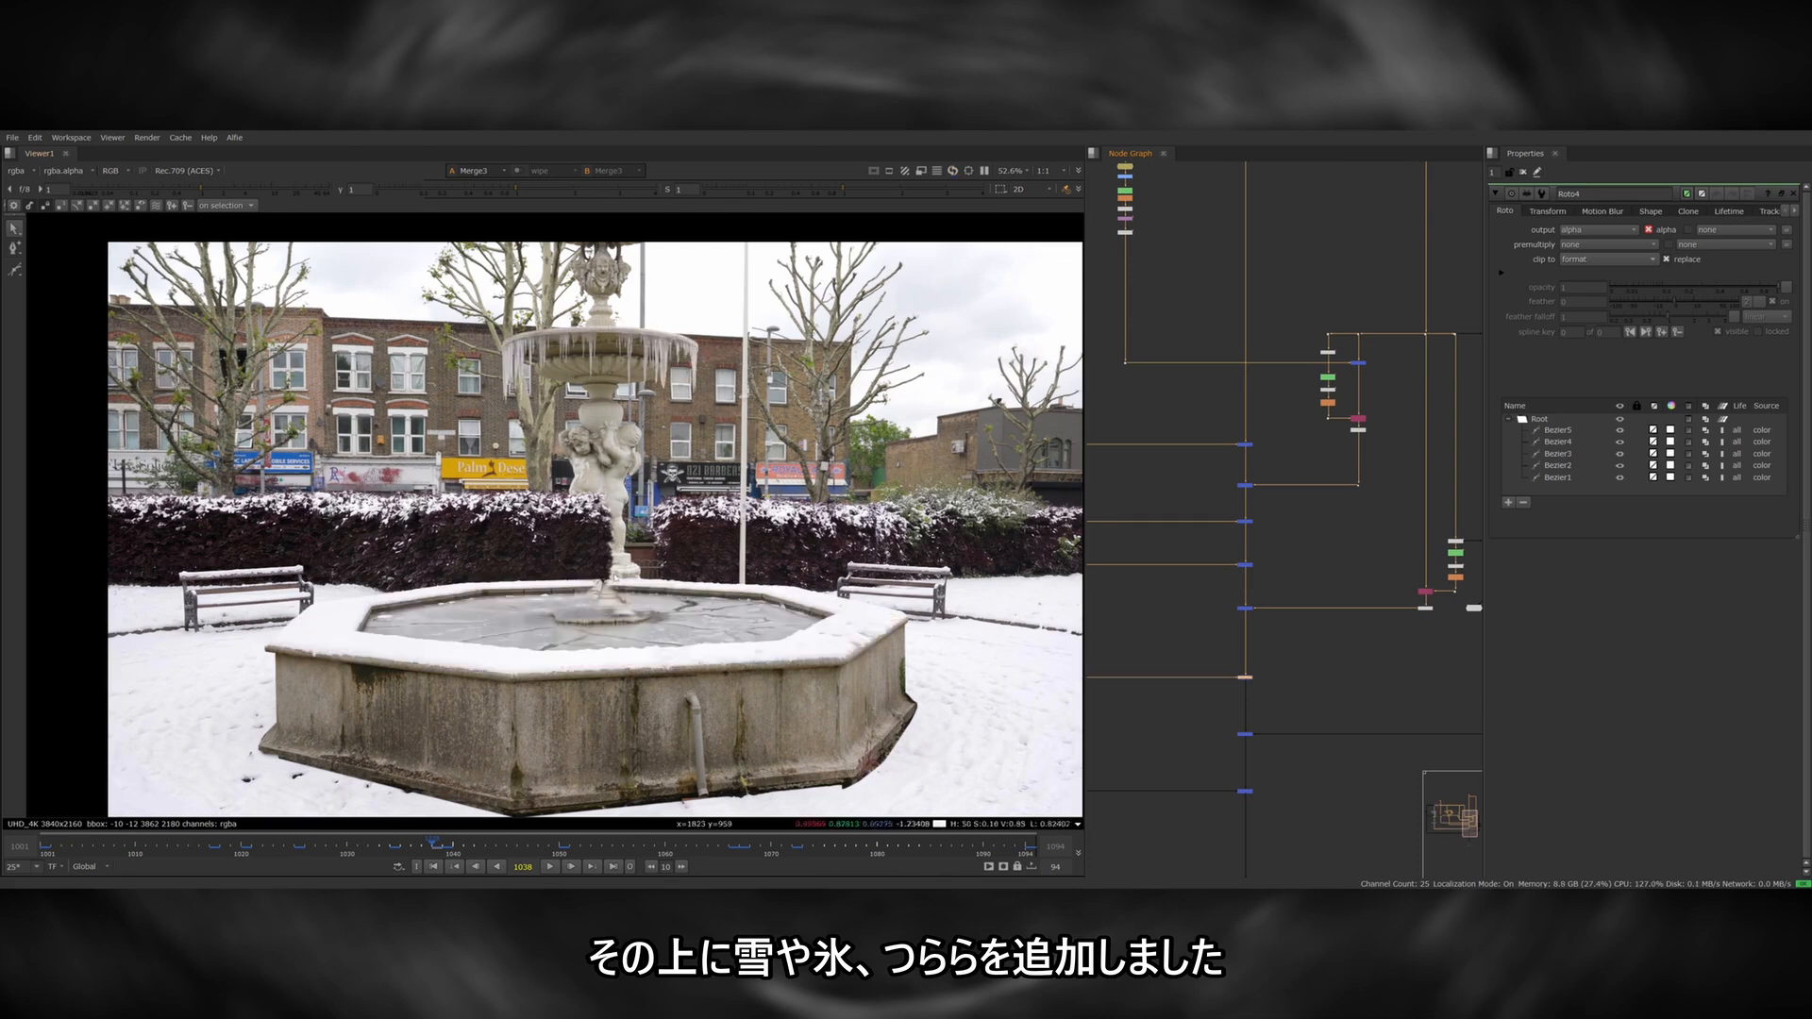
Compare the shot with the snow, ice and icicle merge off and on, and examine its cylinder and card geometry in 3D.
key(d)
key(d)
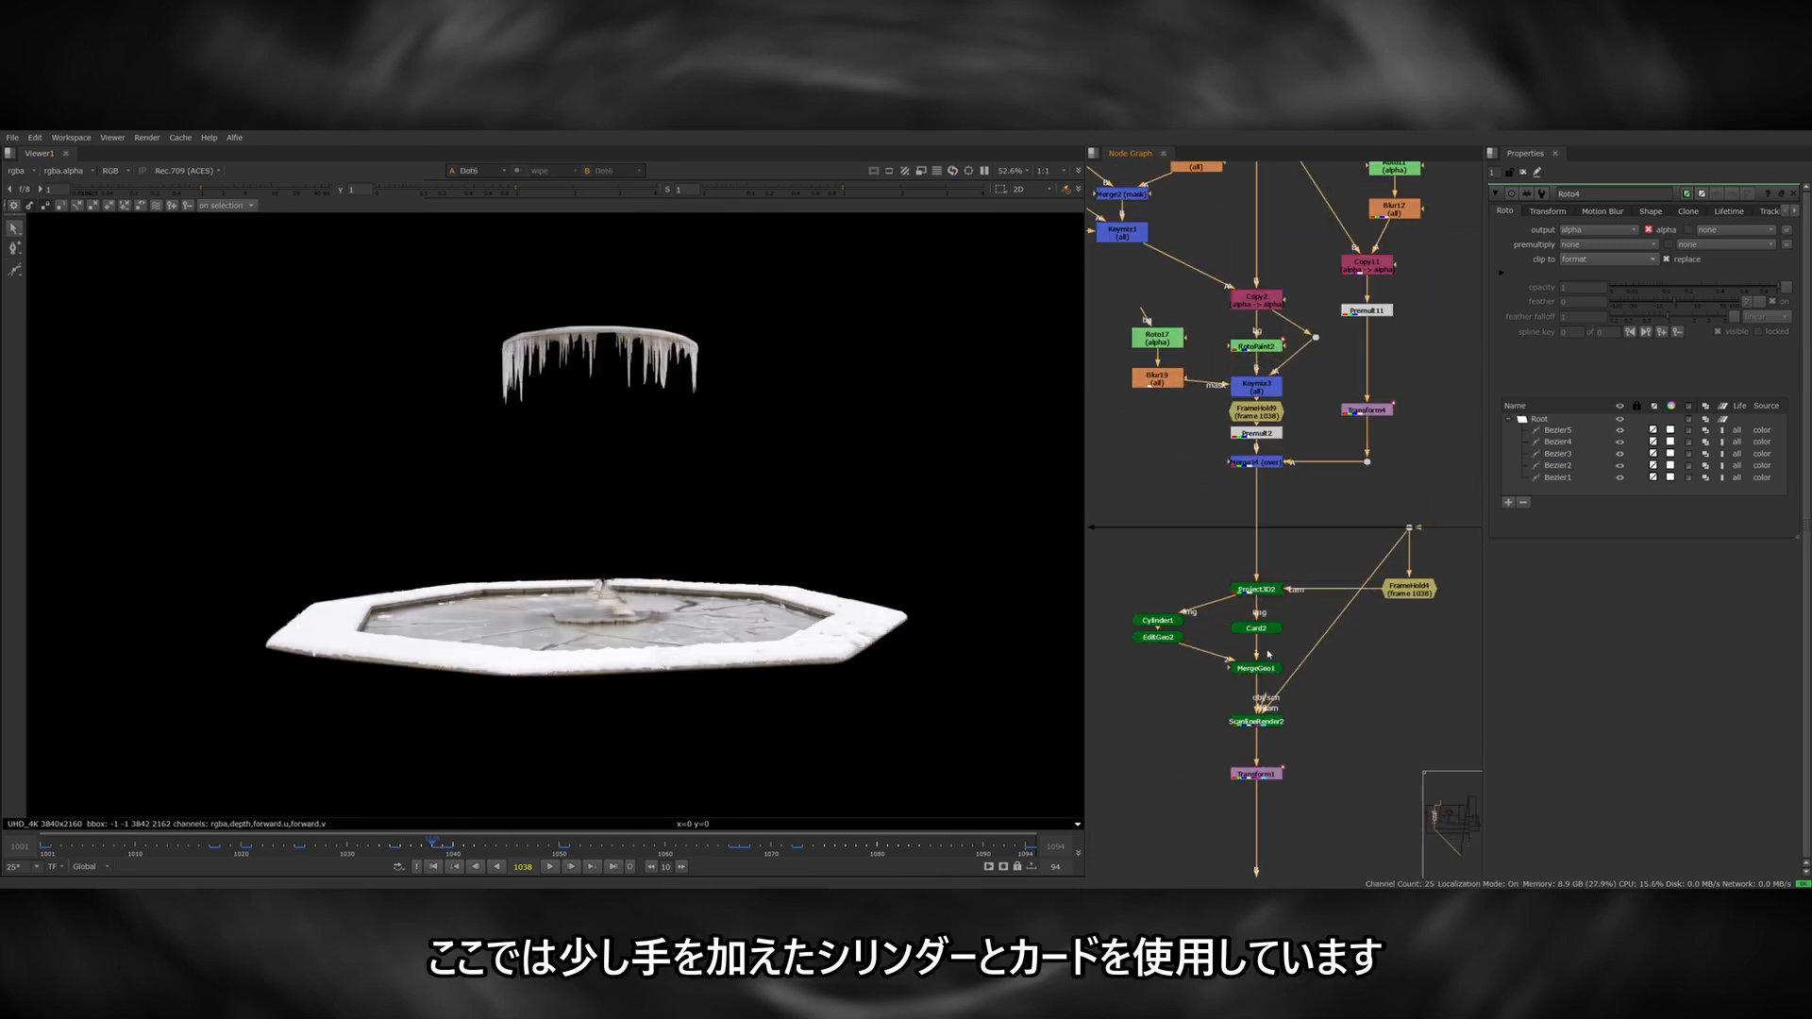
key(1)
scroll(491, 516, up, 5)
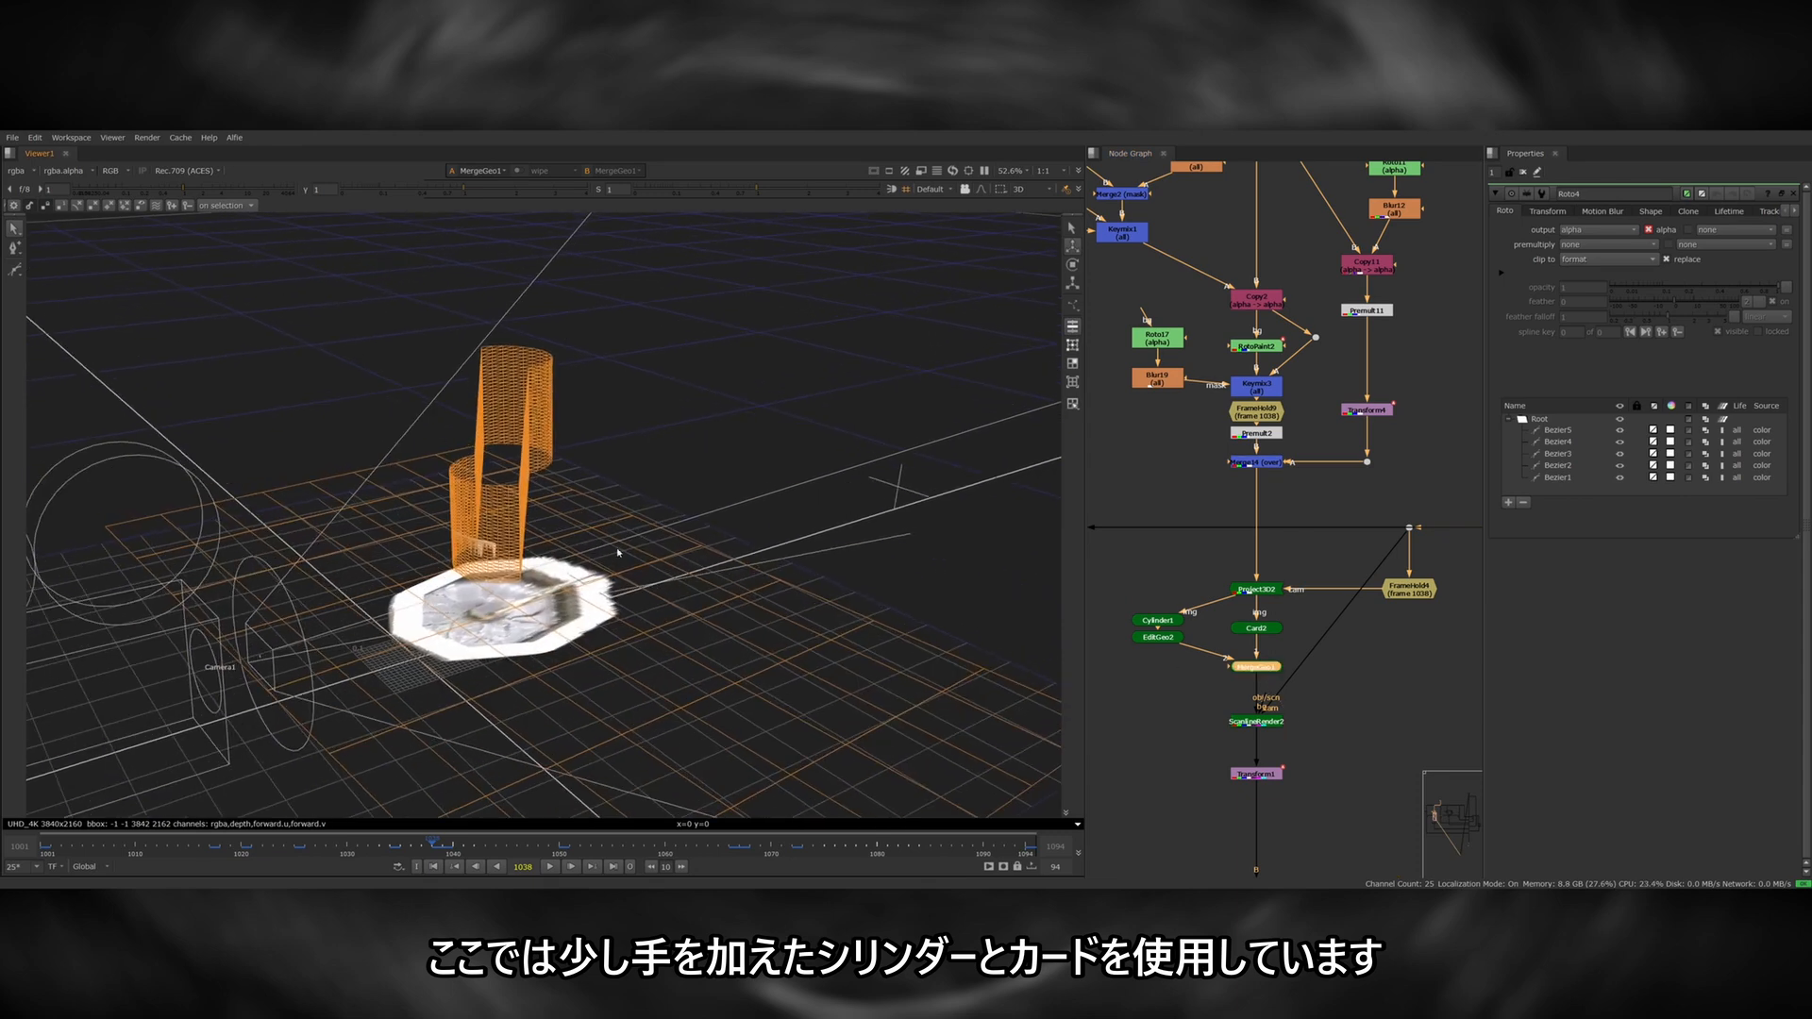
ctrl+drag(585, 520, 492, 544)
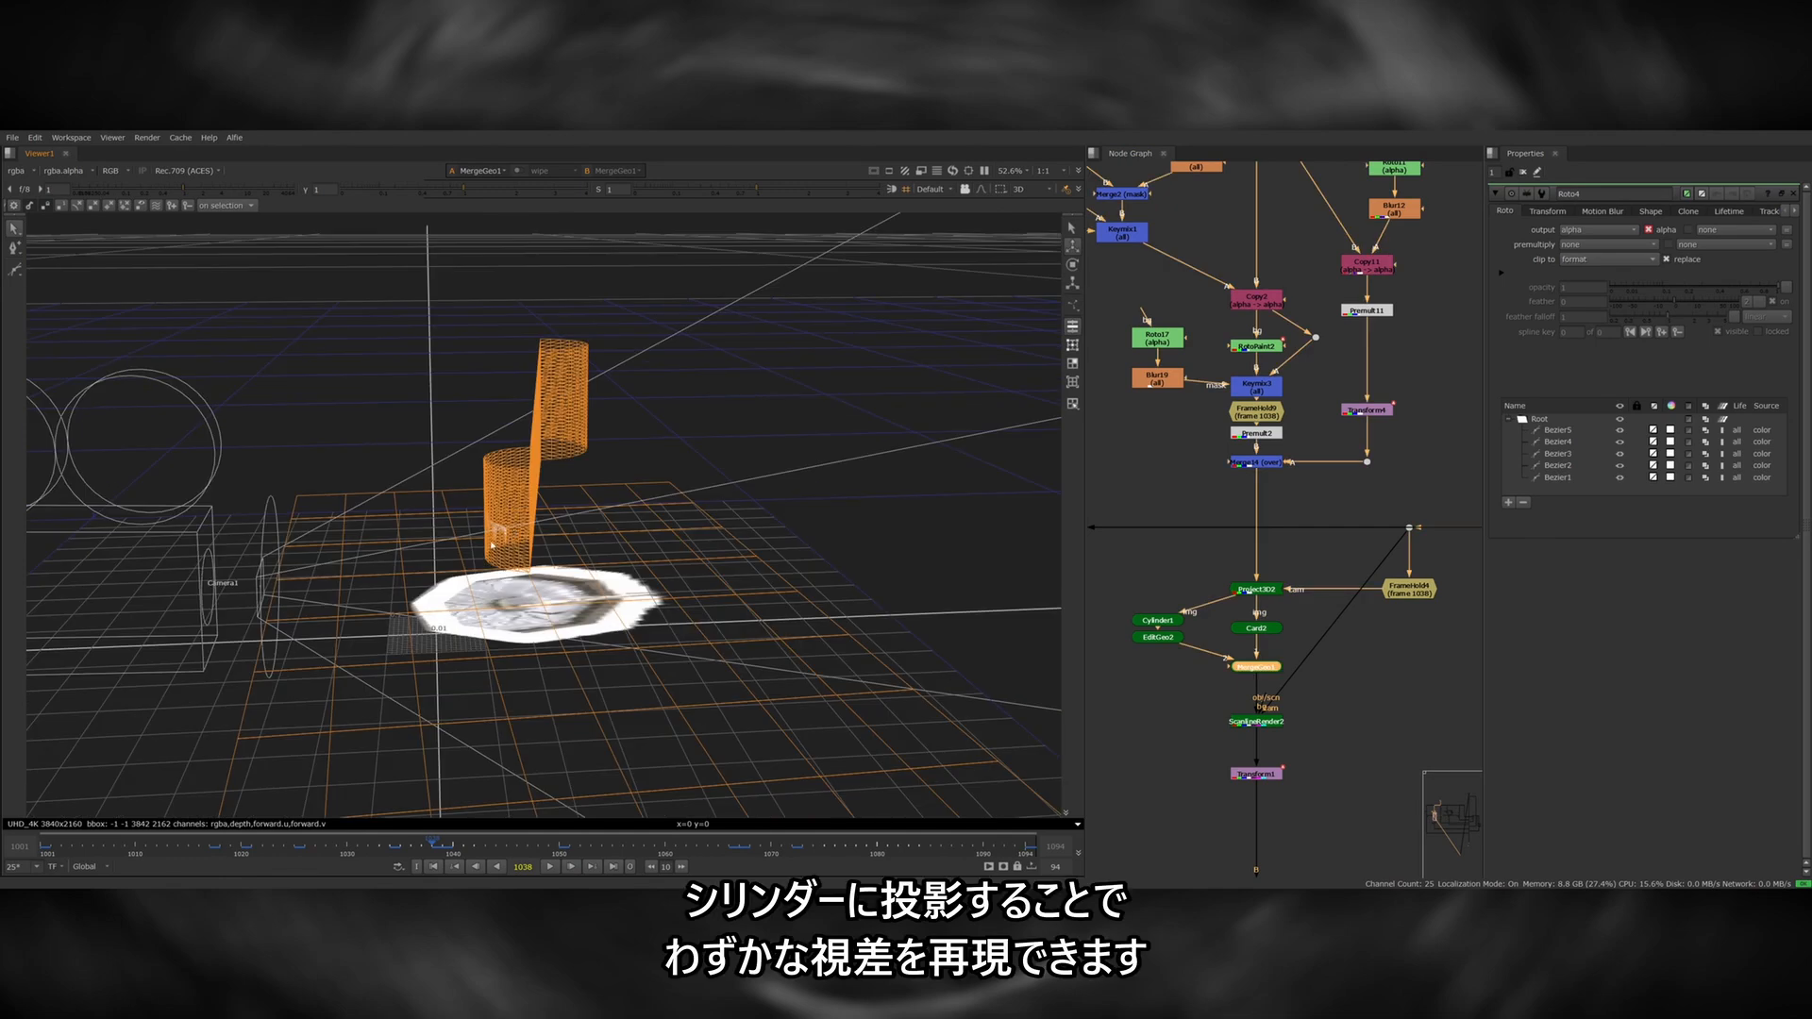
ctrl+drag(597, 565, 580, 606)
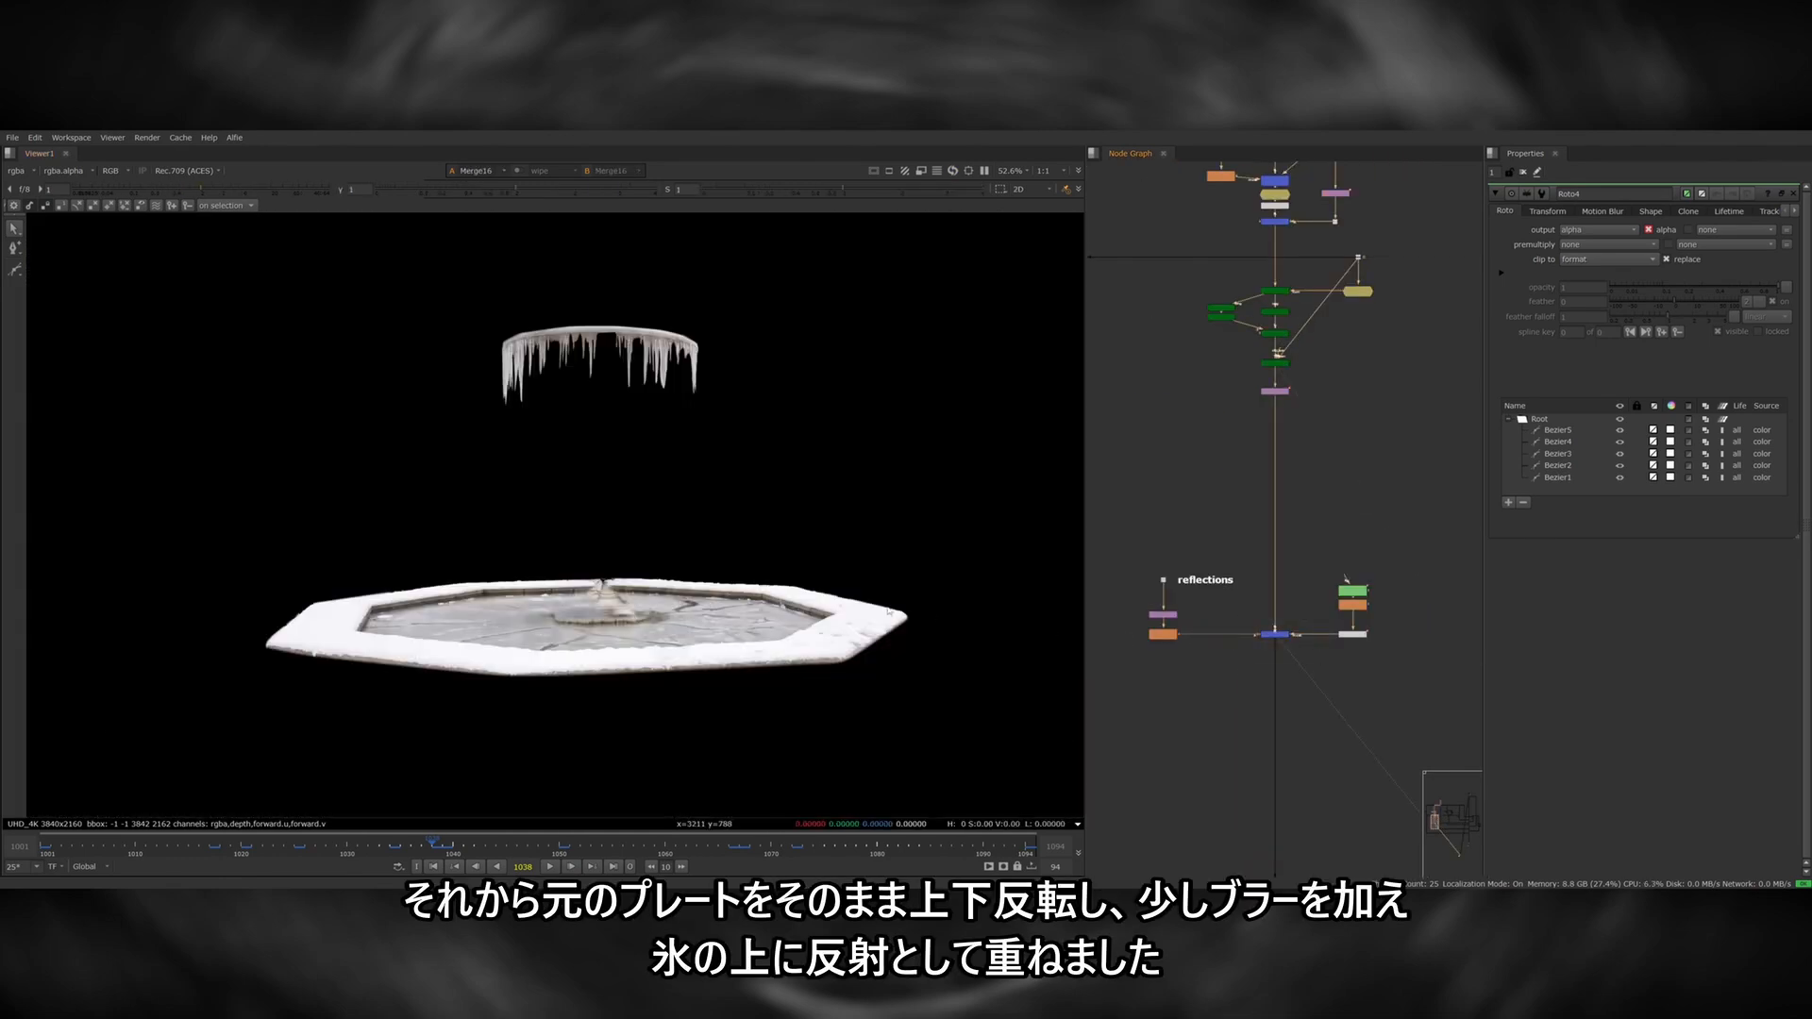
View the reflections branch, from the vertically flipped plate to its blurred version for the ice.
scroll(547, 647, up, 3)
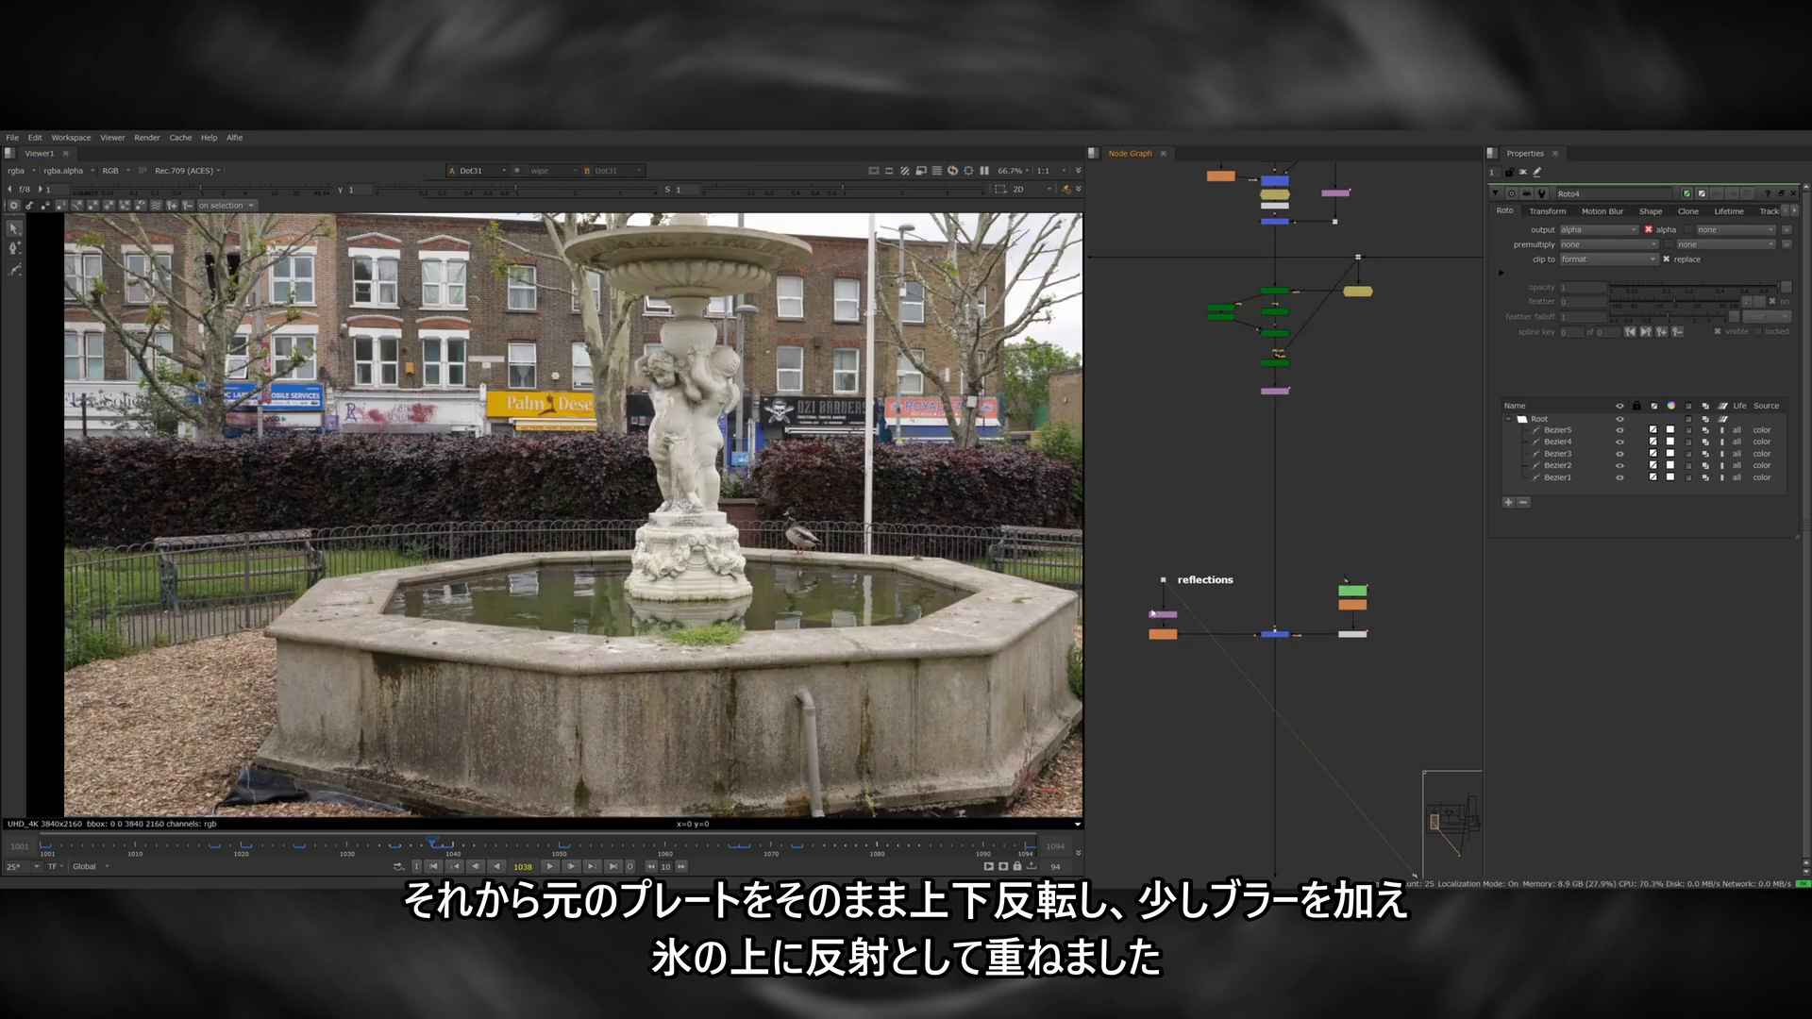
key(1)
drag(1178, 621, 1197, 651)
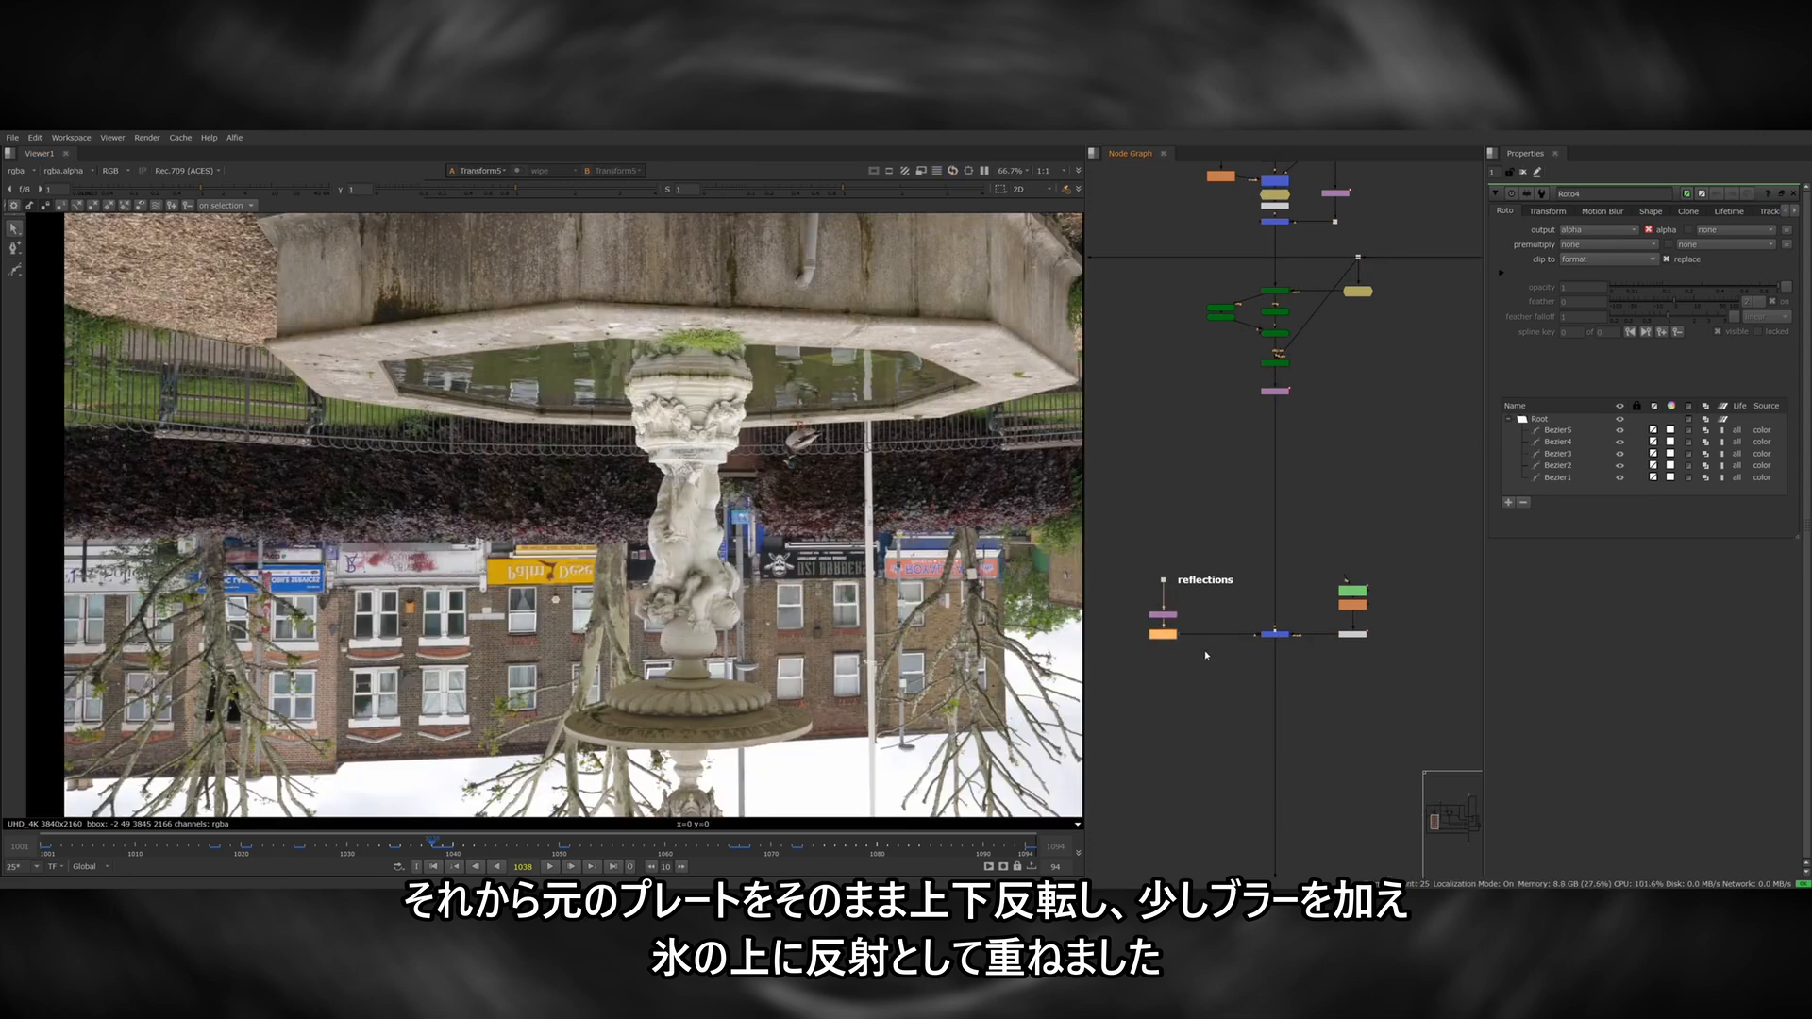
key(1)
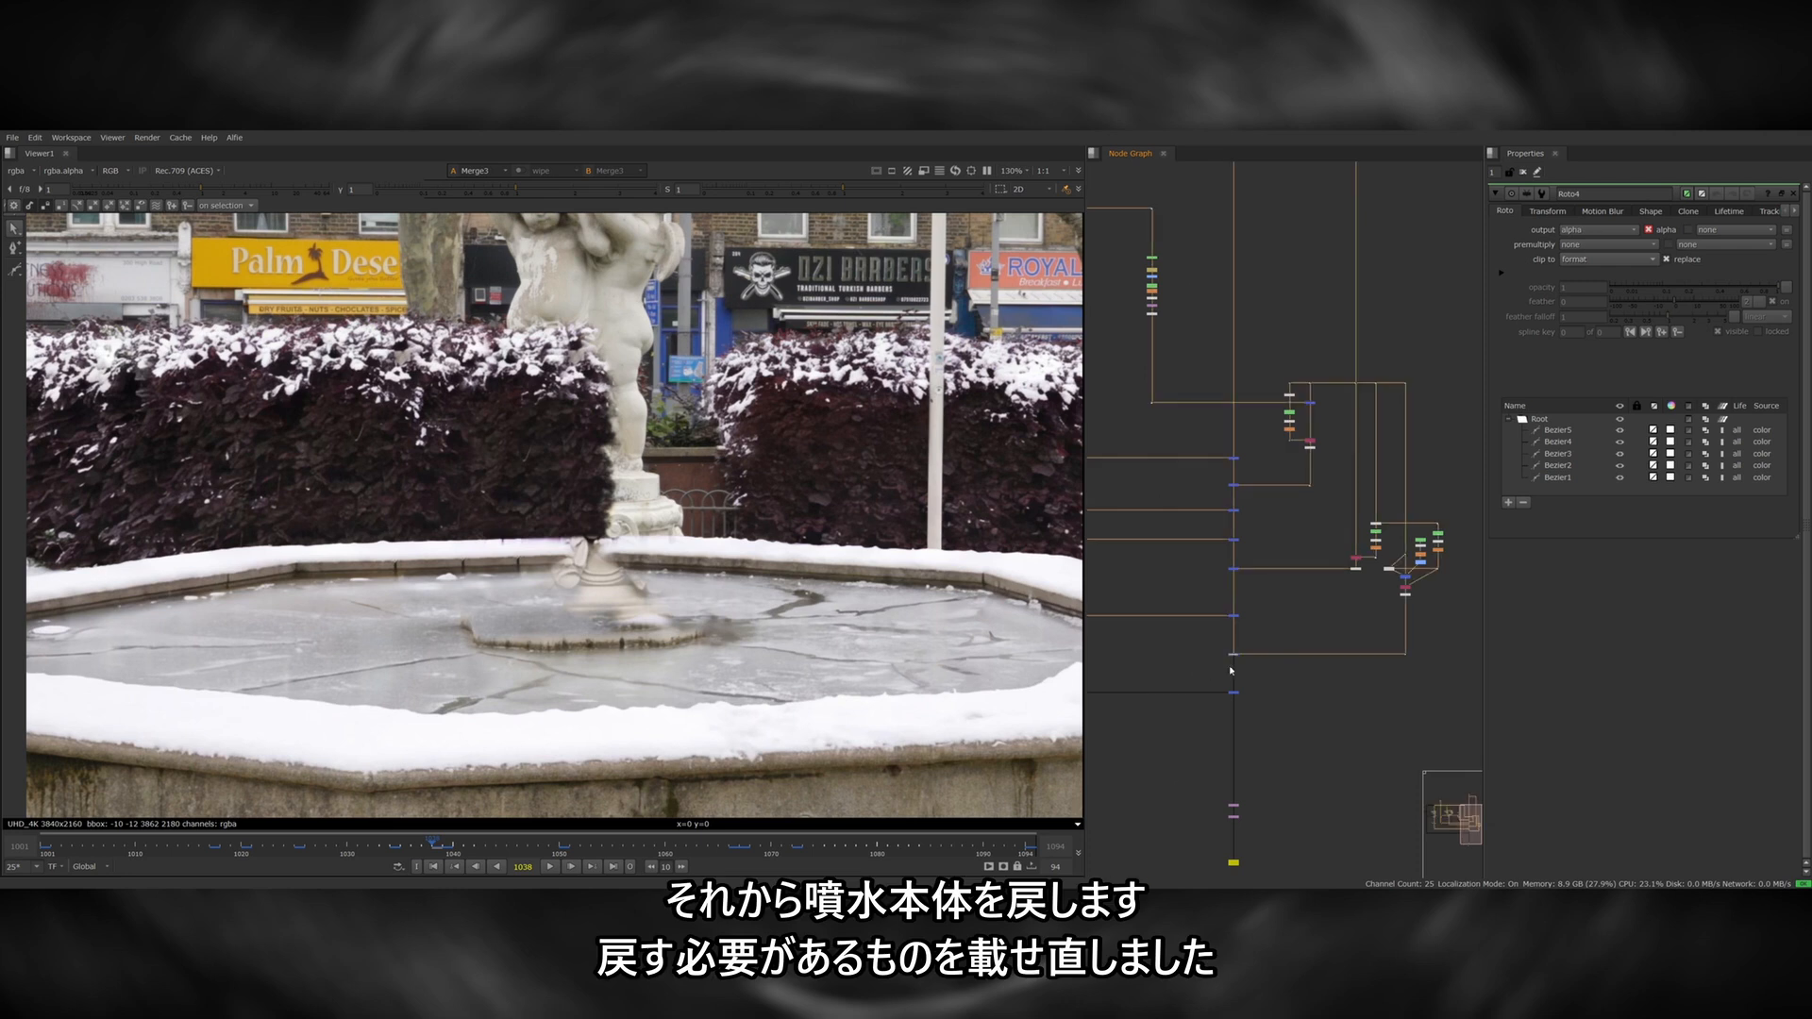
View the isolated statue base and the merge that places it back over the frozen fountain.
drag(1427, 641, 1371, 678)
key(1)
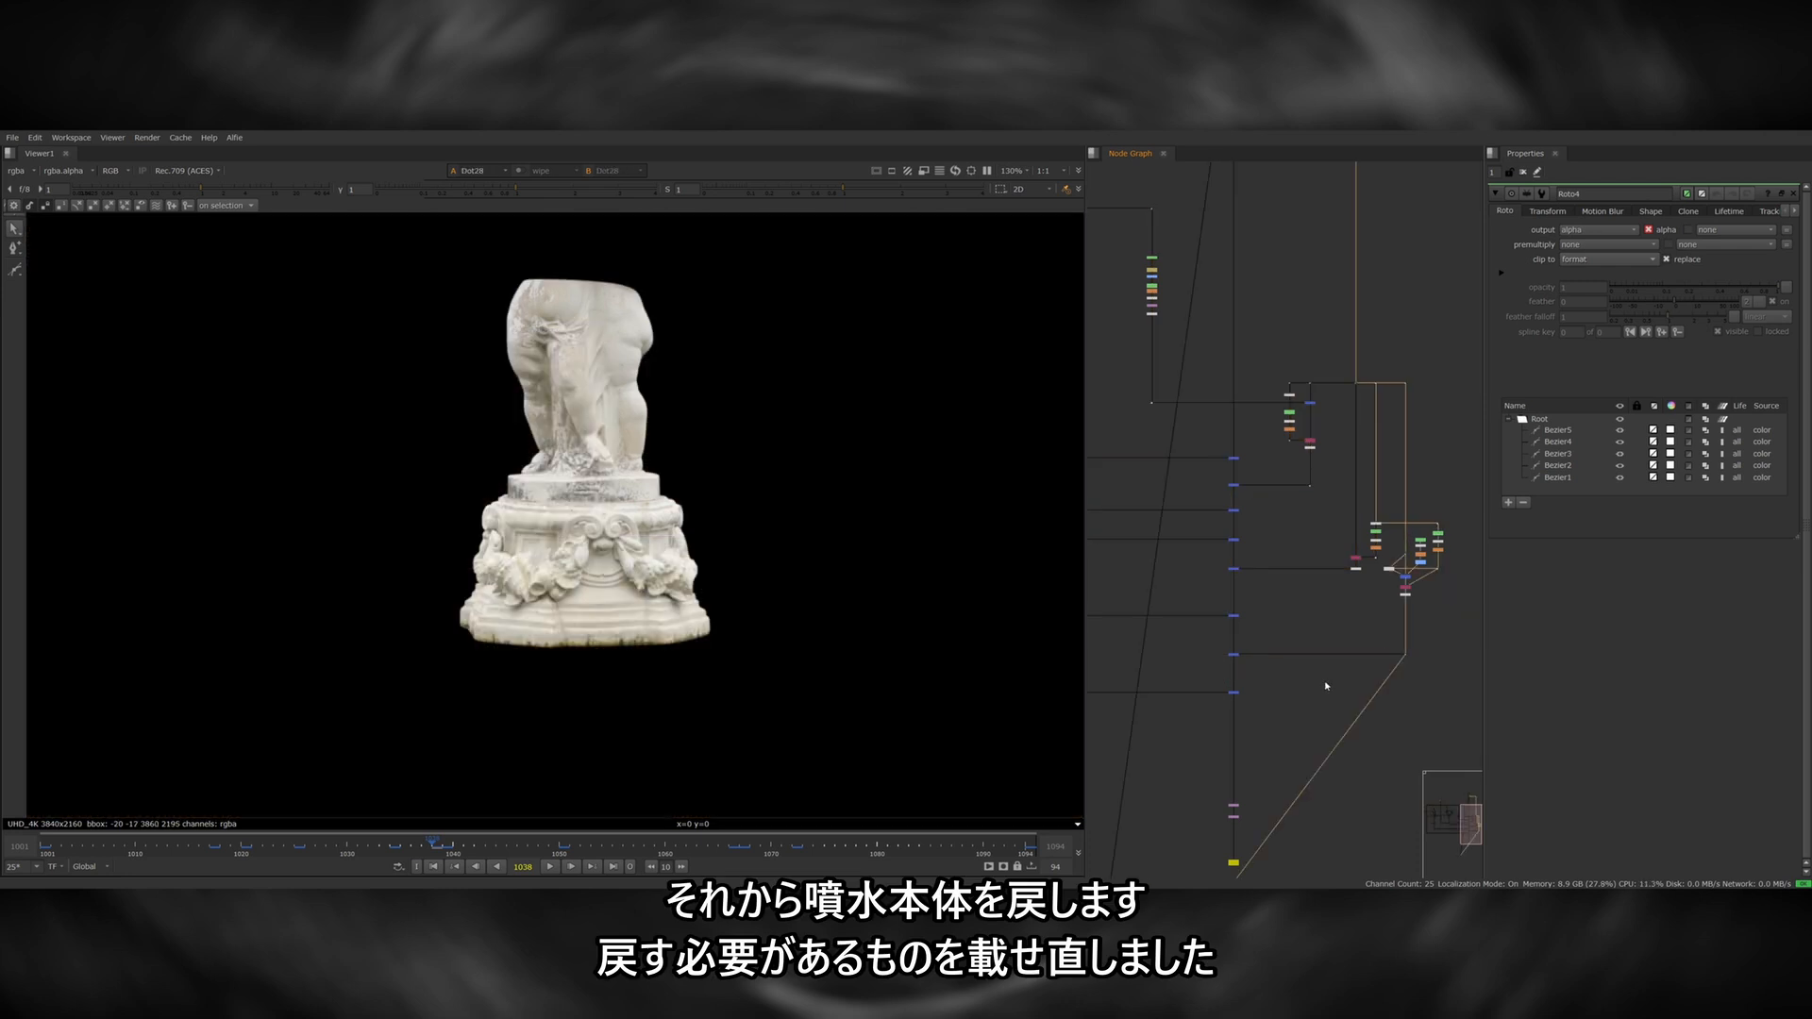
click(1233, 655)
key(1)
scroll(788, 477, down, 2)
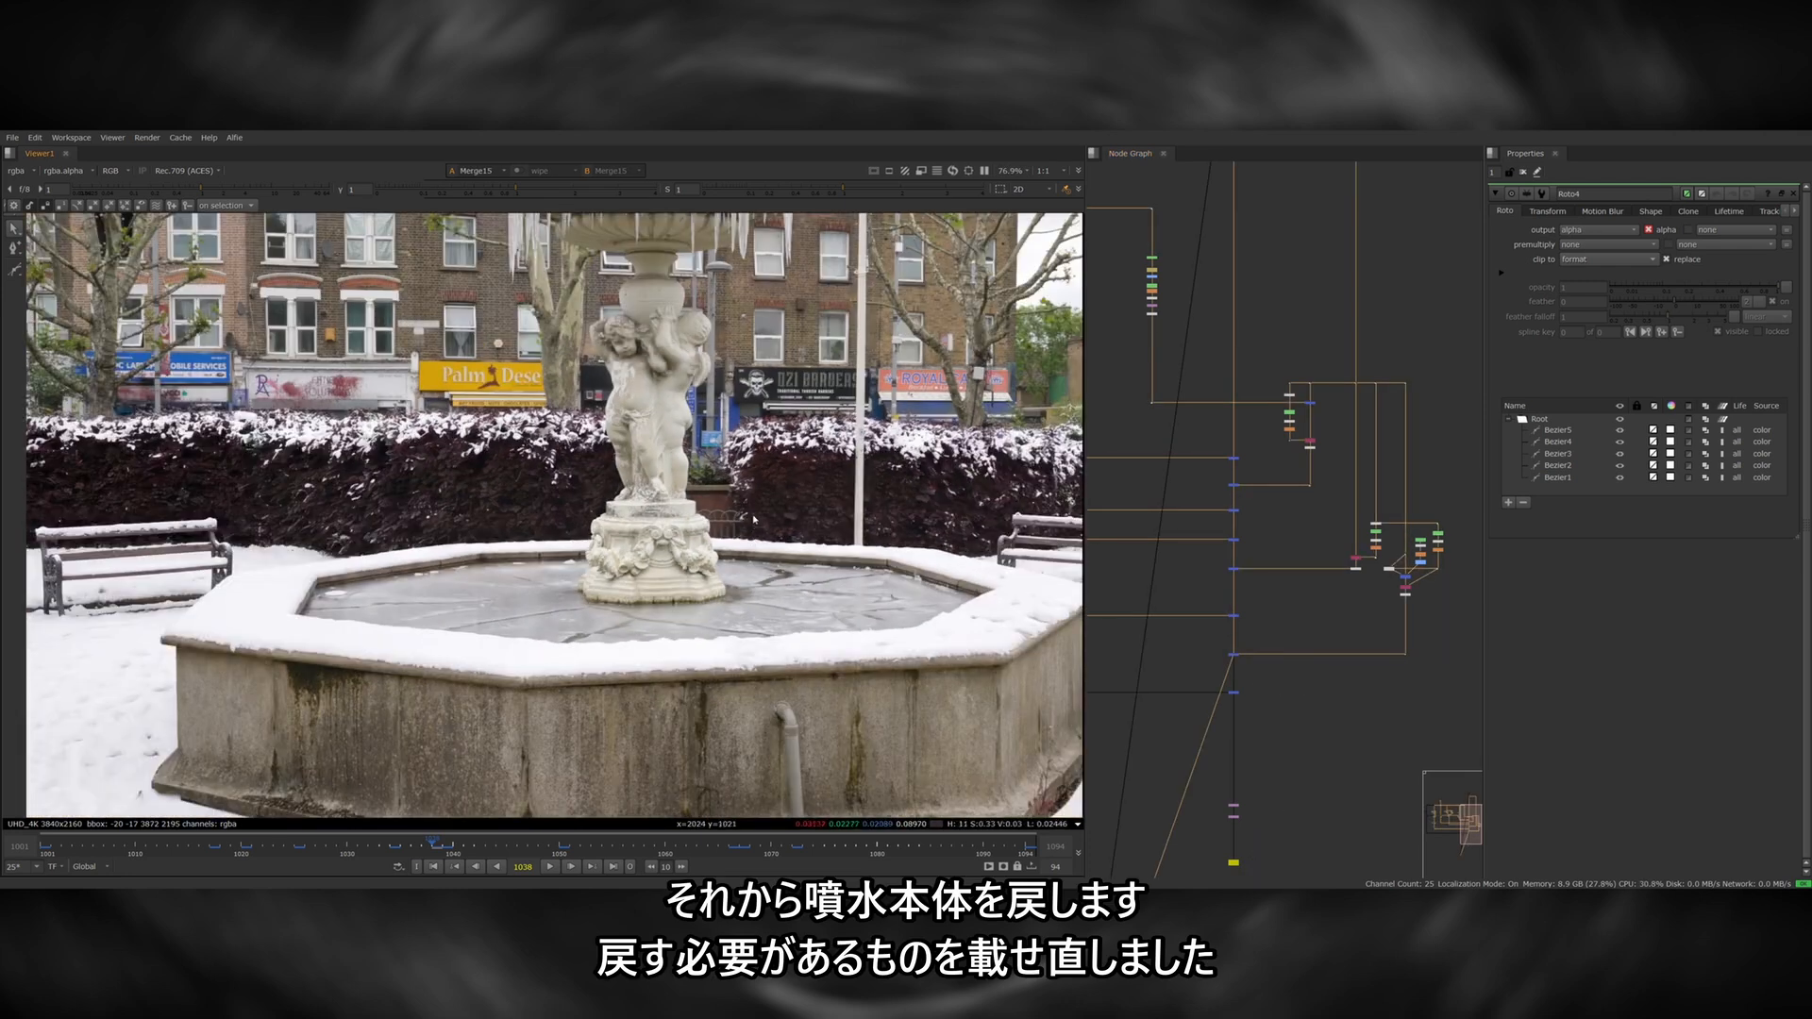
middle_drag(790, 474, 764, 573)
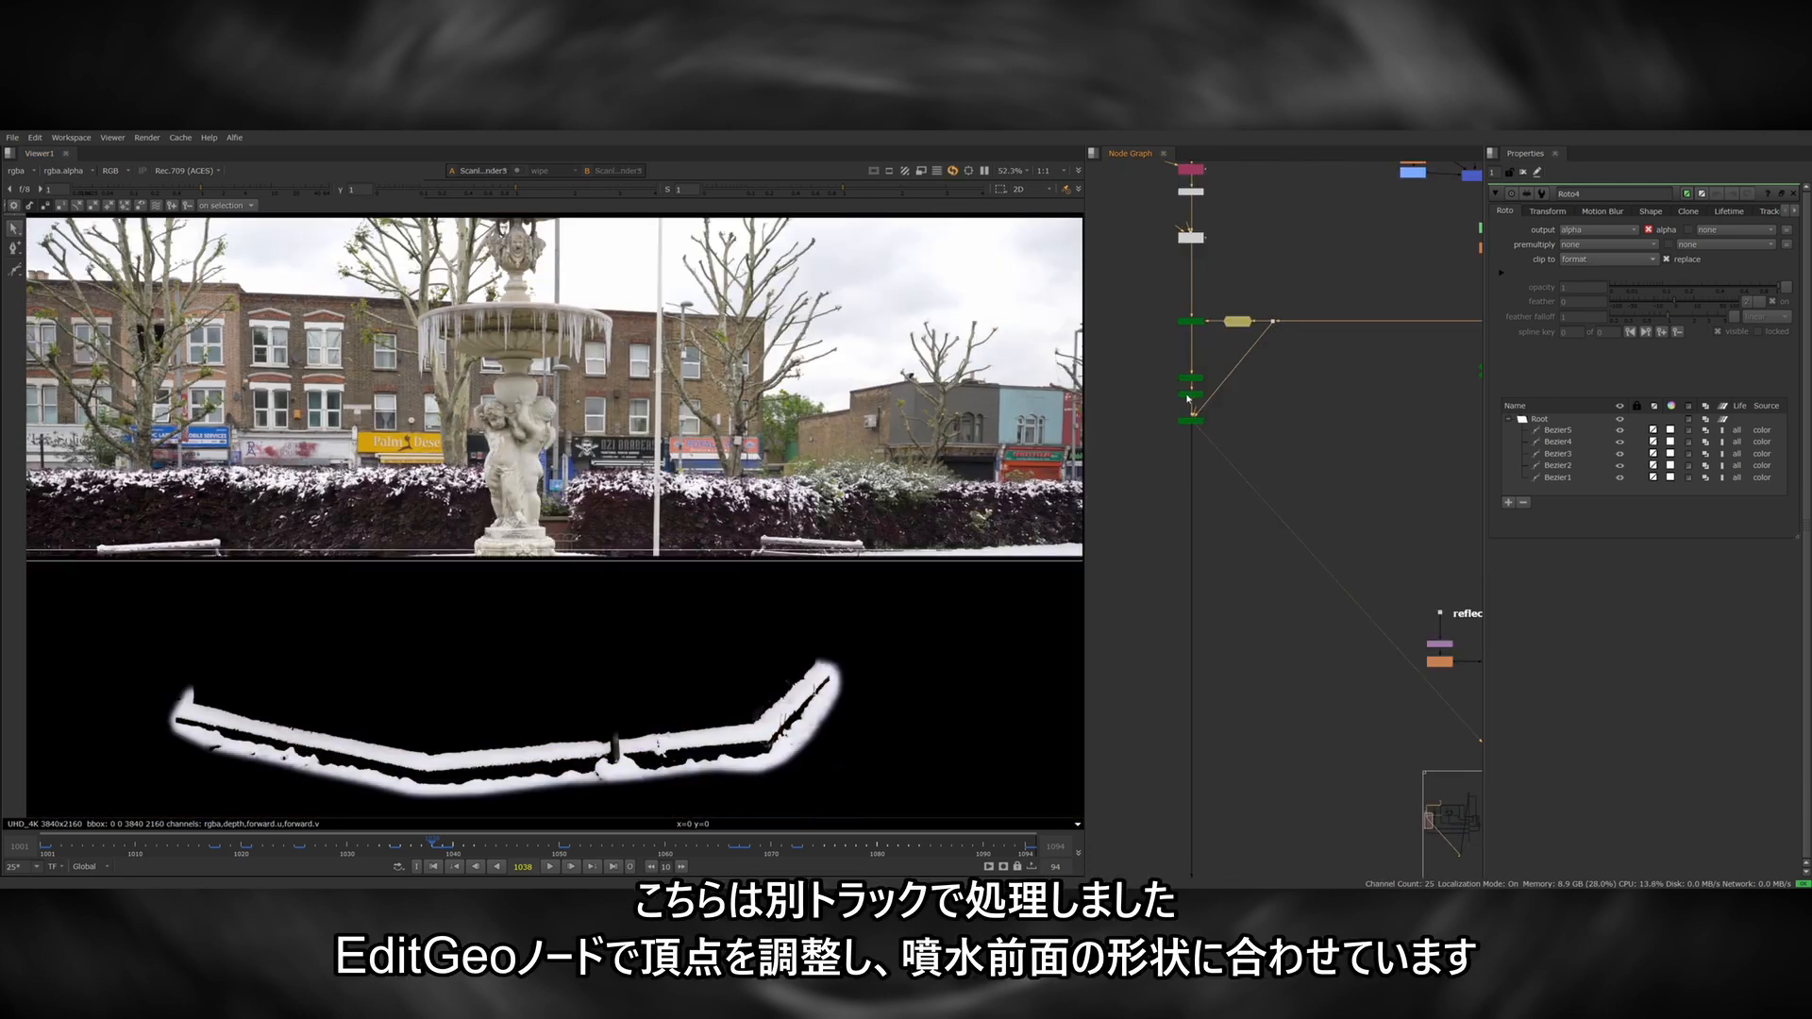
Switch the viewer to 3D and open the EditGeo node shaping the card for the snow at the fountain's front.
key(Tab)
double_click(1188, 398)
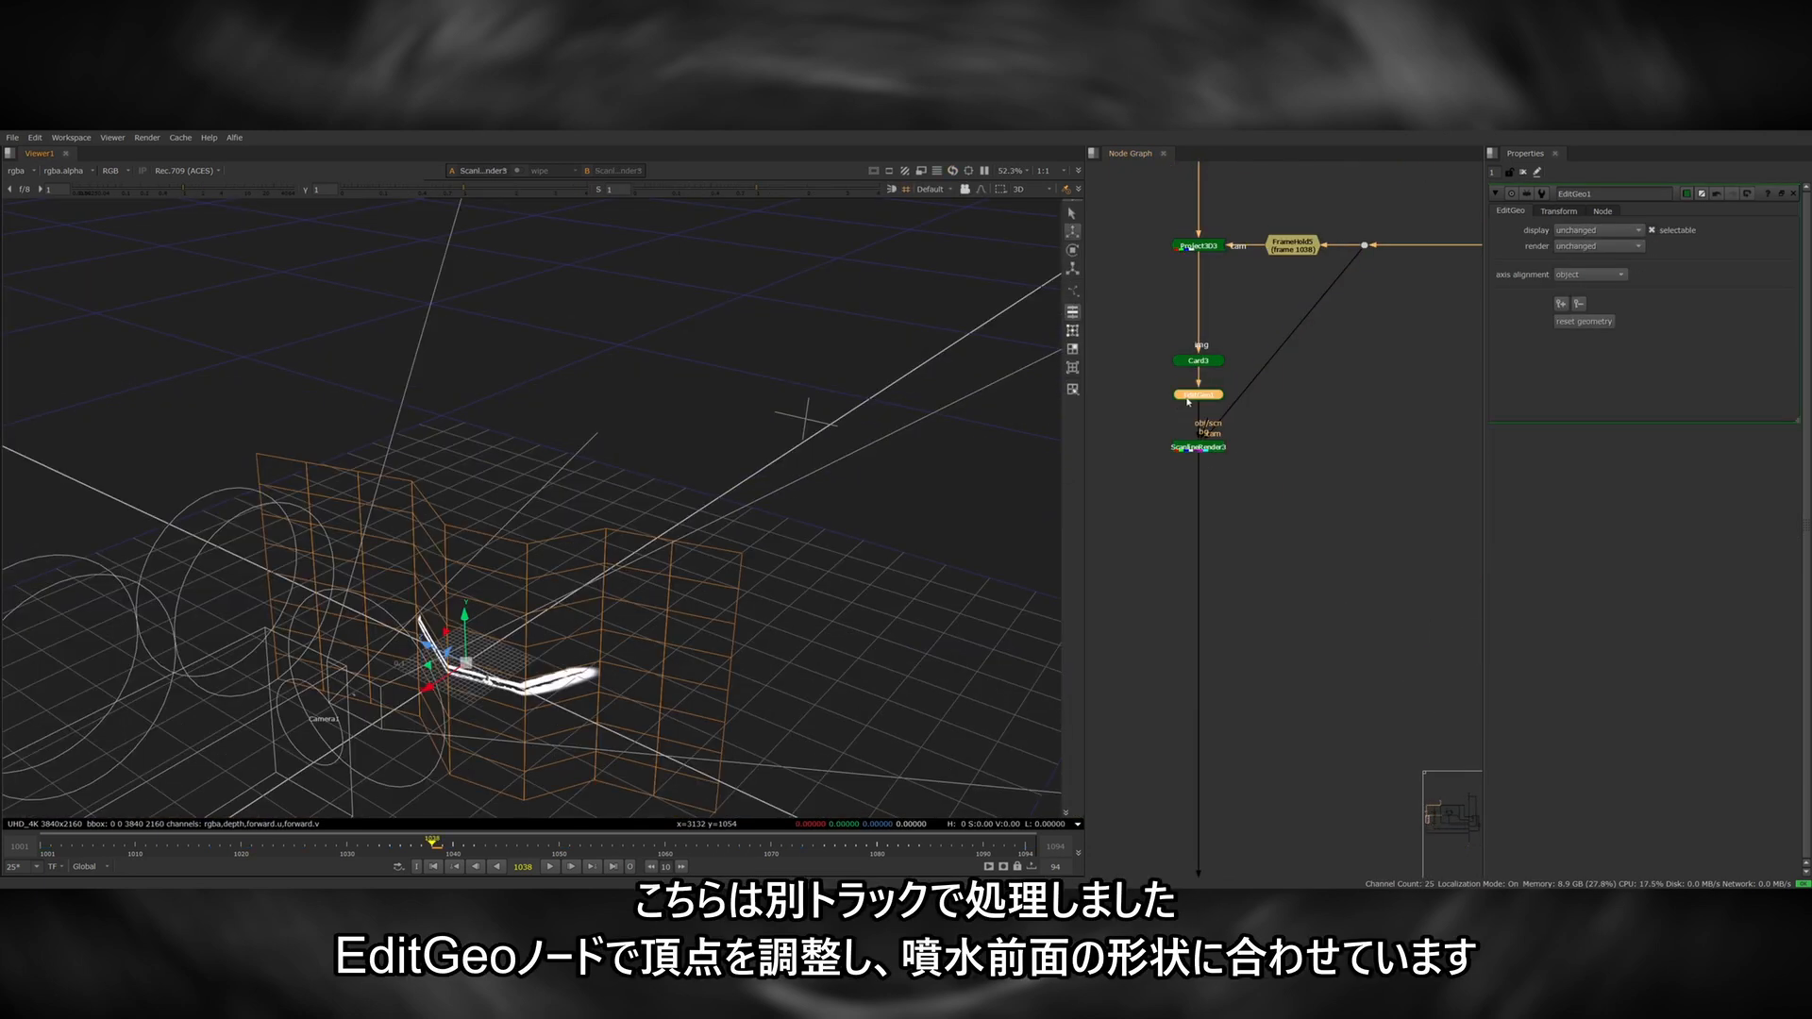
Examine the EditGeo-shaped snow card in 3D from another angle, and return to the layer merges of the main comp.
ctrl+drag(715, 599, 801, 599)
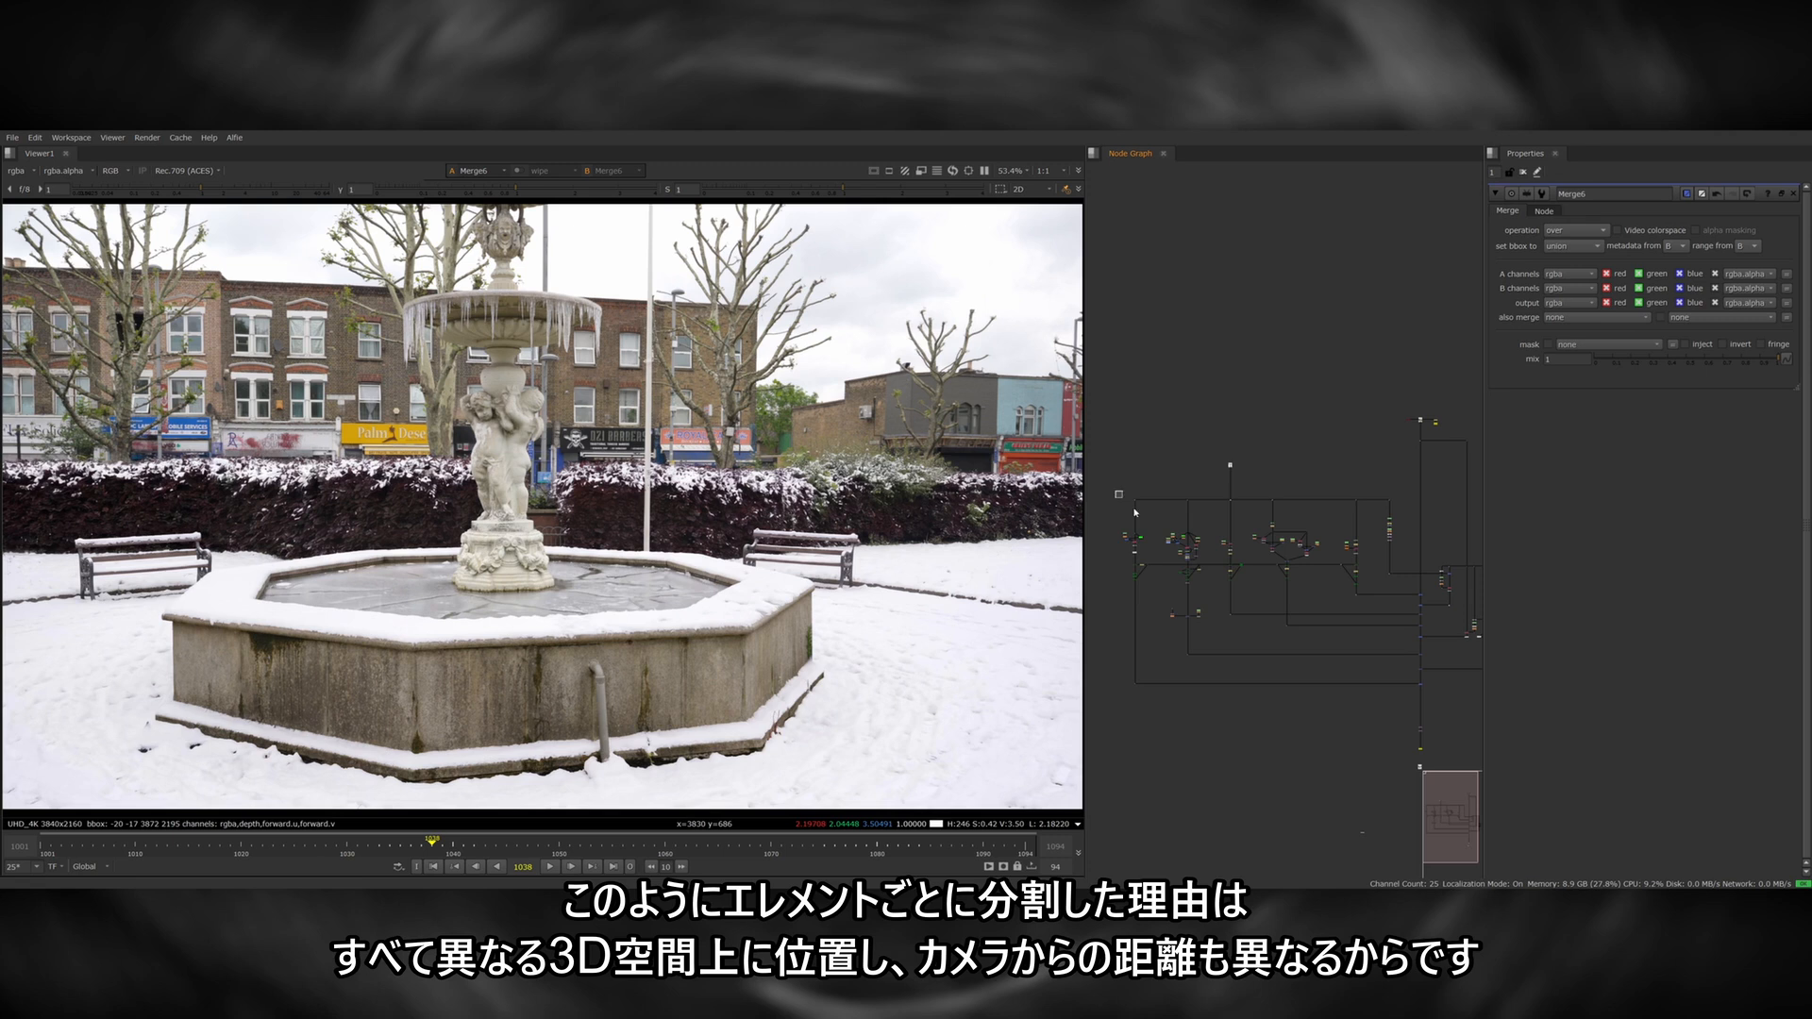
drag(1117, 489, 1408, 607)
click(1233, 627)
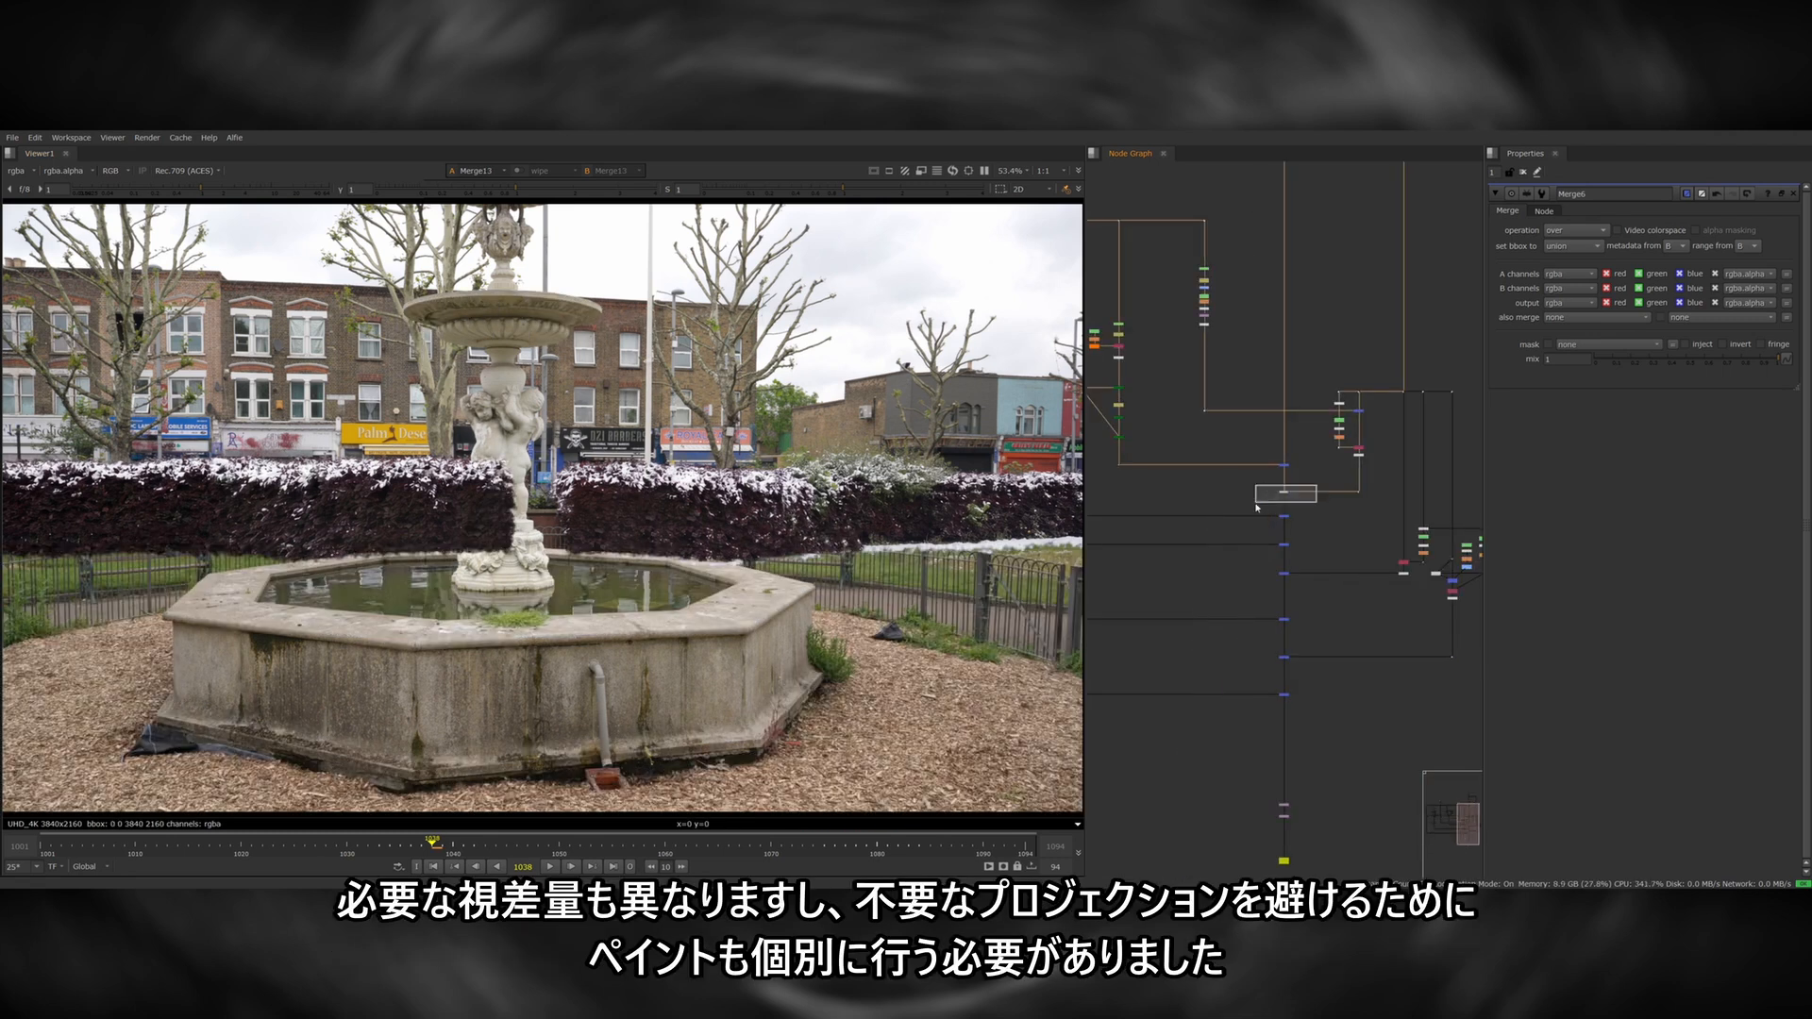
View the successive merges down the main comp branch, starting from the snowy hedge layer, to see each projected layer added.
drag(1249, 539, 1248, 541)
key(1)
drag(1314, 531, 1270, 638)
key(1)
click(1312, 558)
key(1)
key(1)
middle_drag(1284, 663, 1289, 555)
drag(1322, 529, 1265, 570)
key(1)
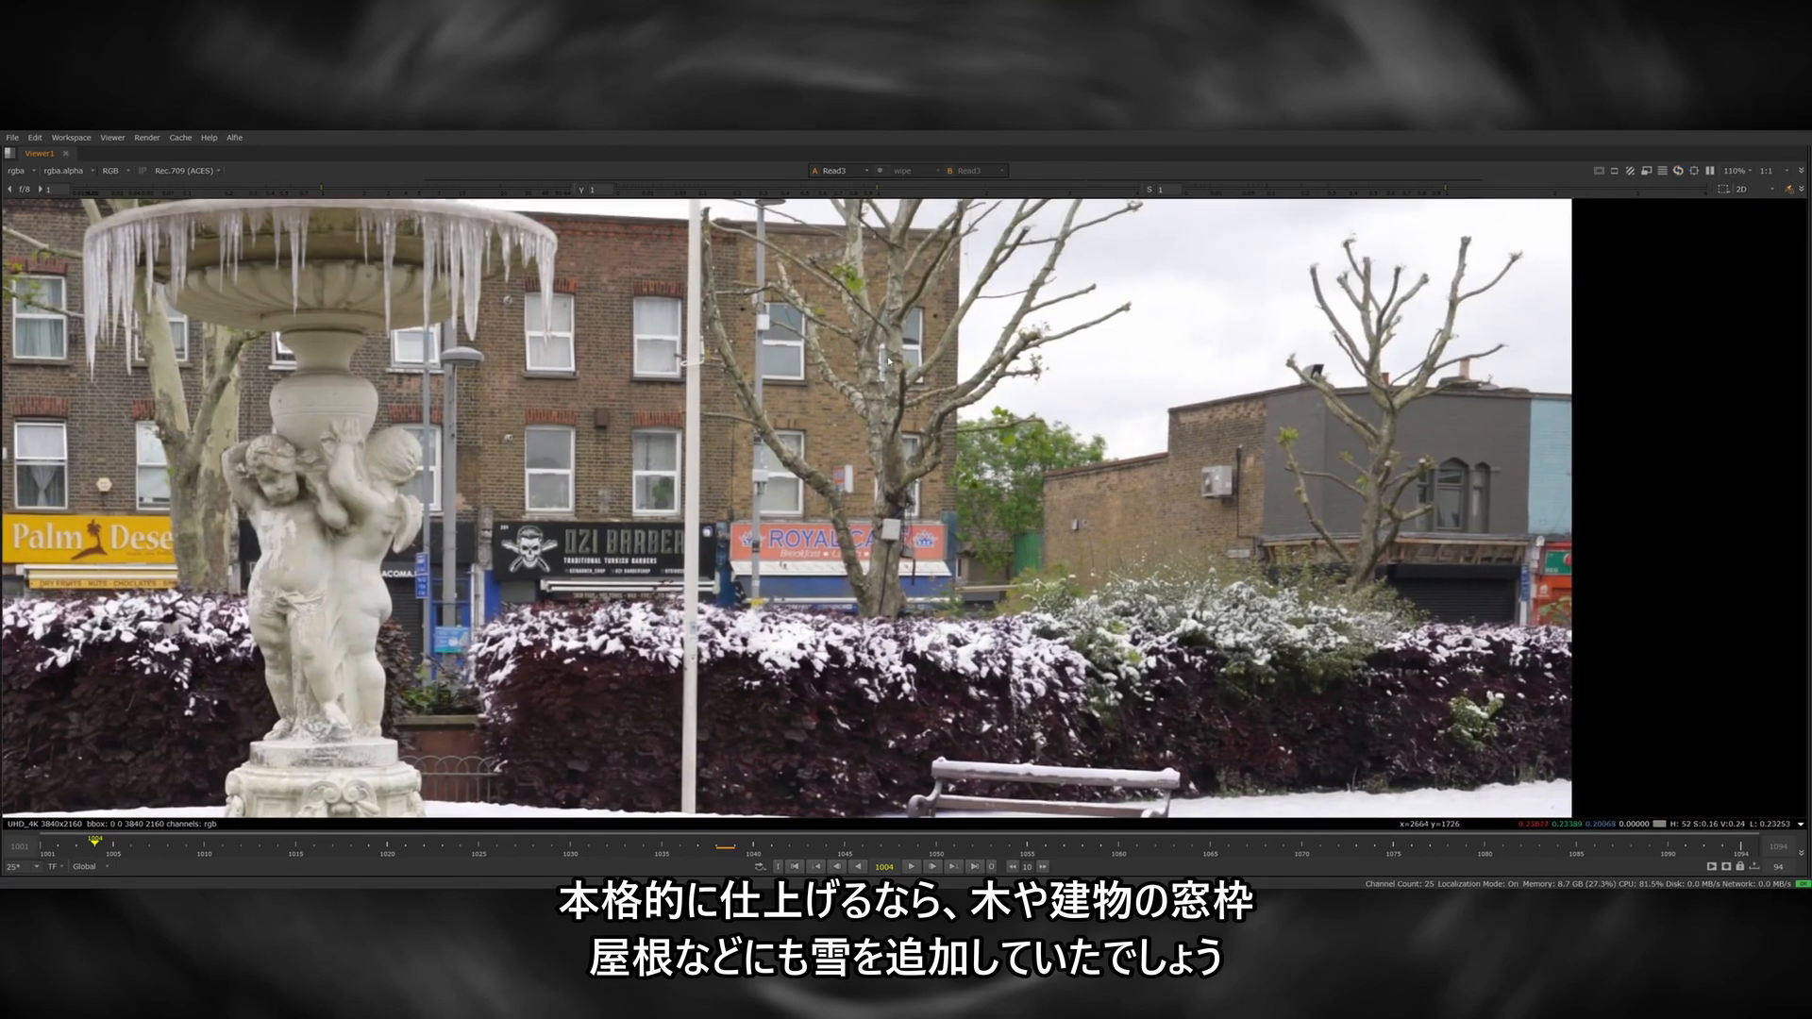
Examine the trees, building windows and rooftops of the matte painting up close, and return to the full frame.
middle_drag(816, 371, 1014, 477)
middle_drag(882, 469, 1119, 436)
key(f)
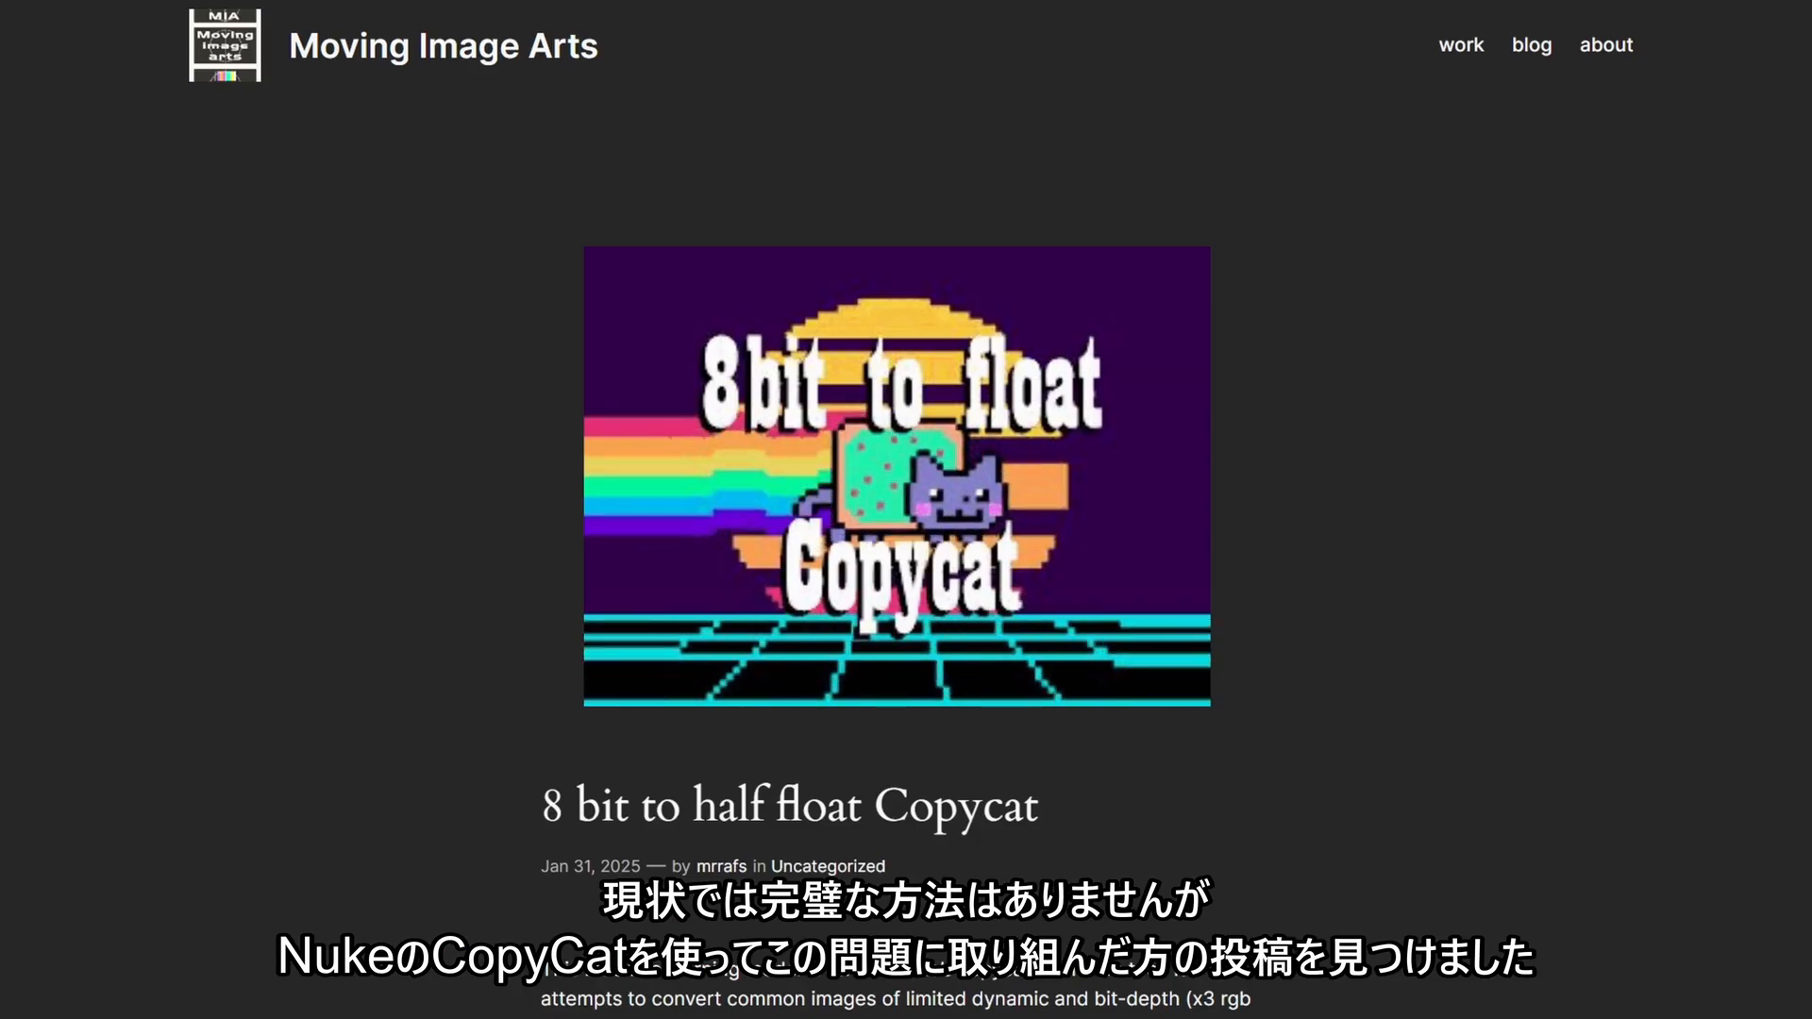
Read the "8 bit to half float Copycat" post on the Moving Image Arts website down to its download instructions.
scroll(897, 510, down, 16)
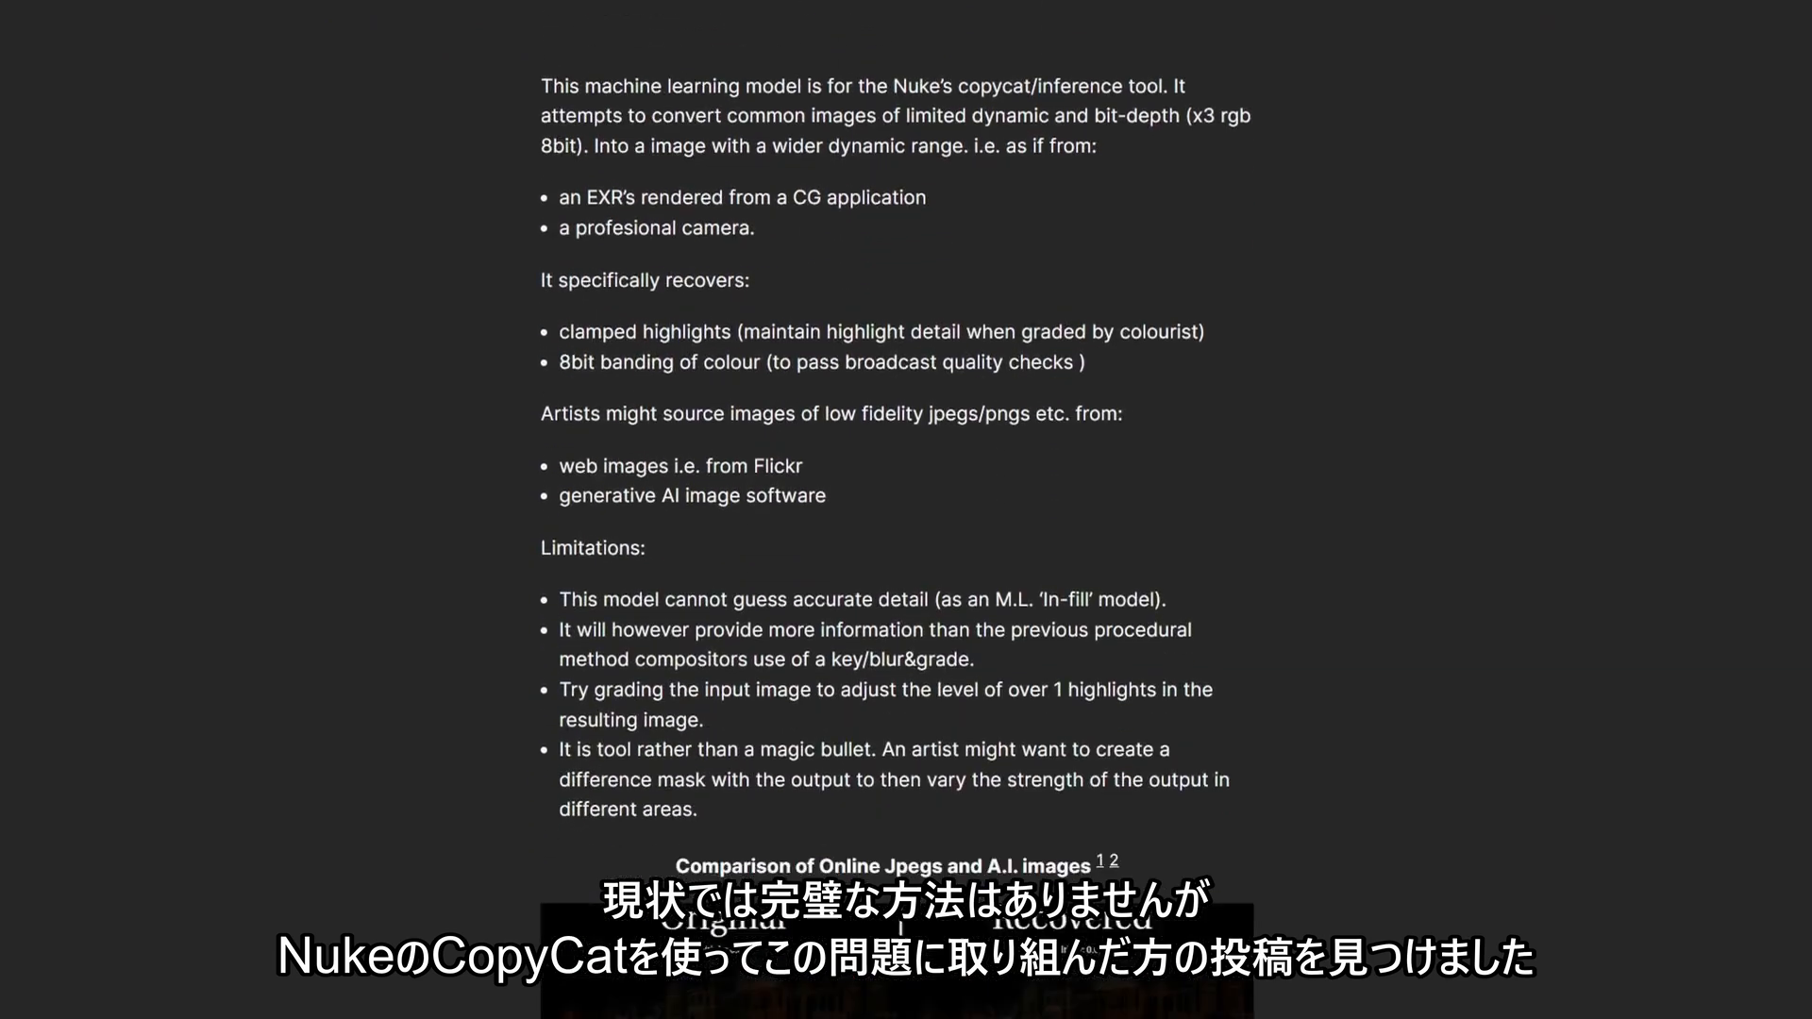
scroll(896, 510, down, 11)
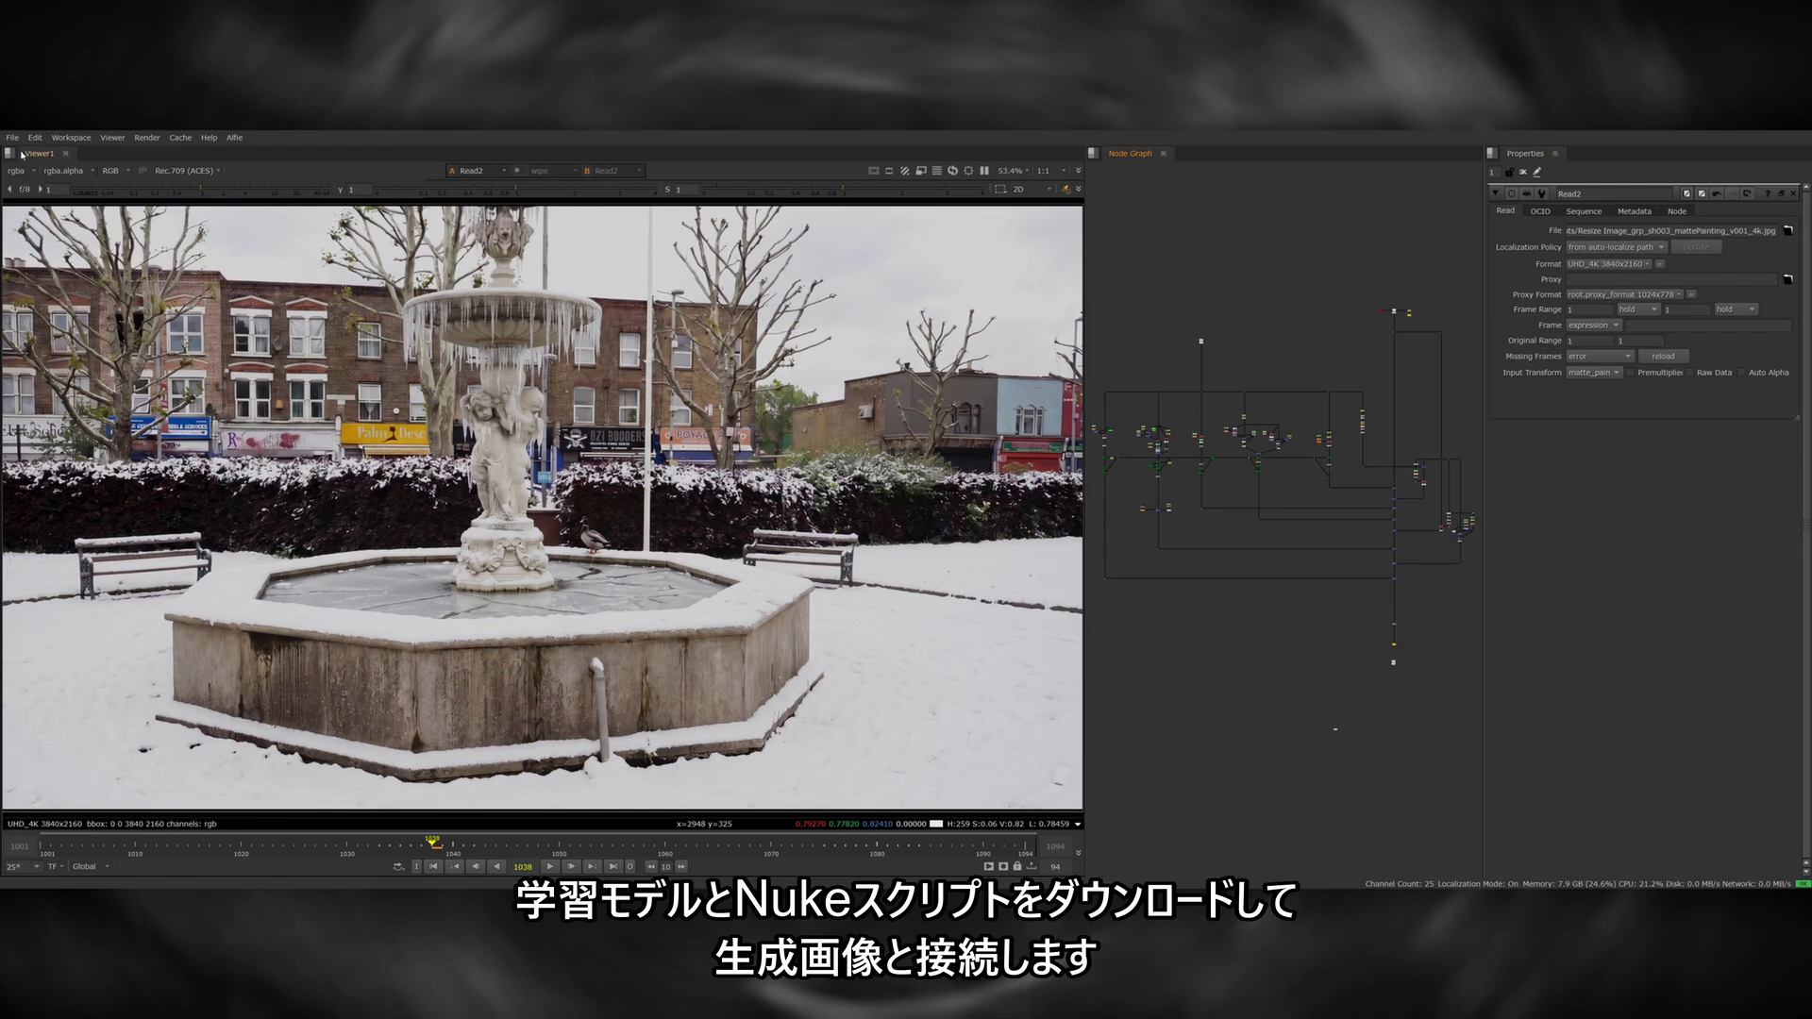
Back in Nuke, insert the downloaded CopyCat example script into the comp and connect its input to the matte painting Read.
click(12, 136)
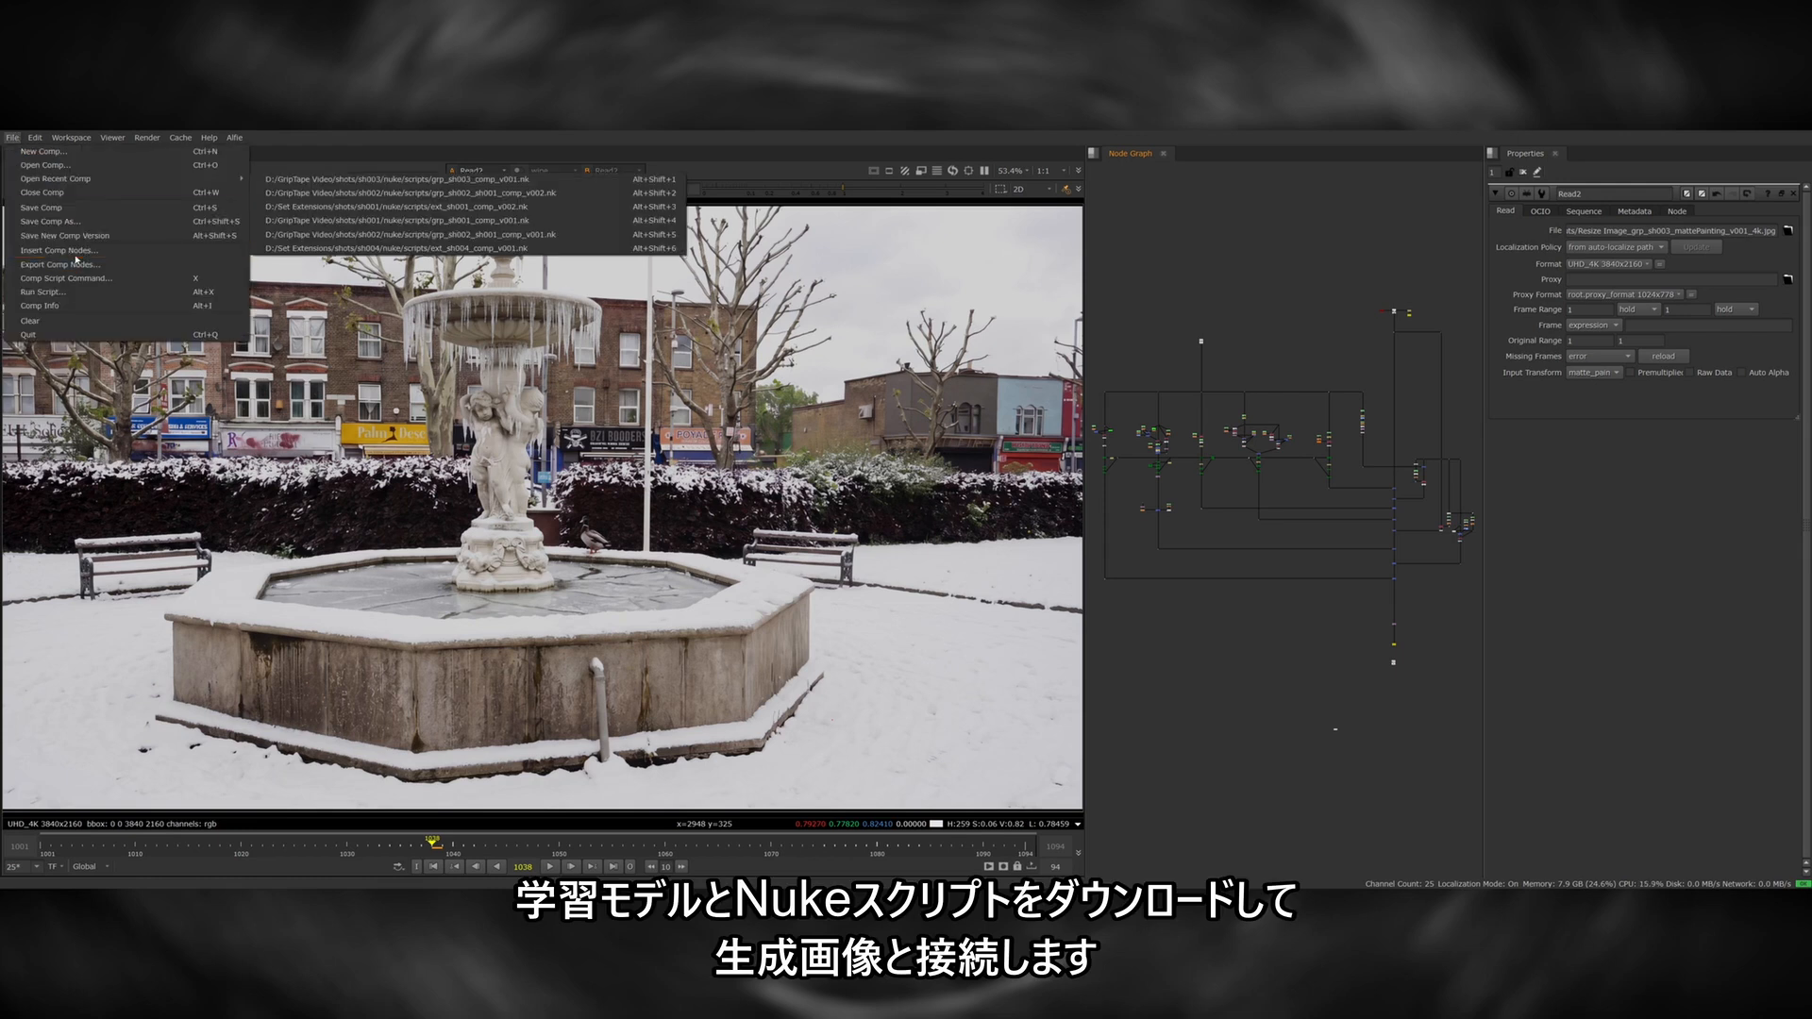
click(57, 253)
double_click(590, 245)
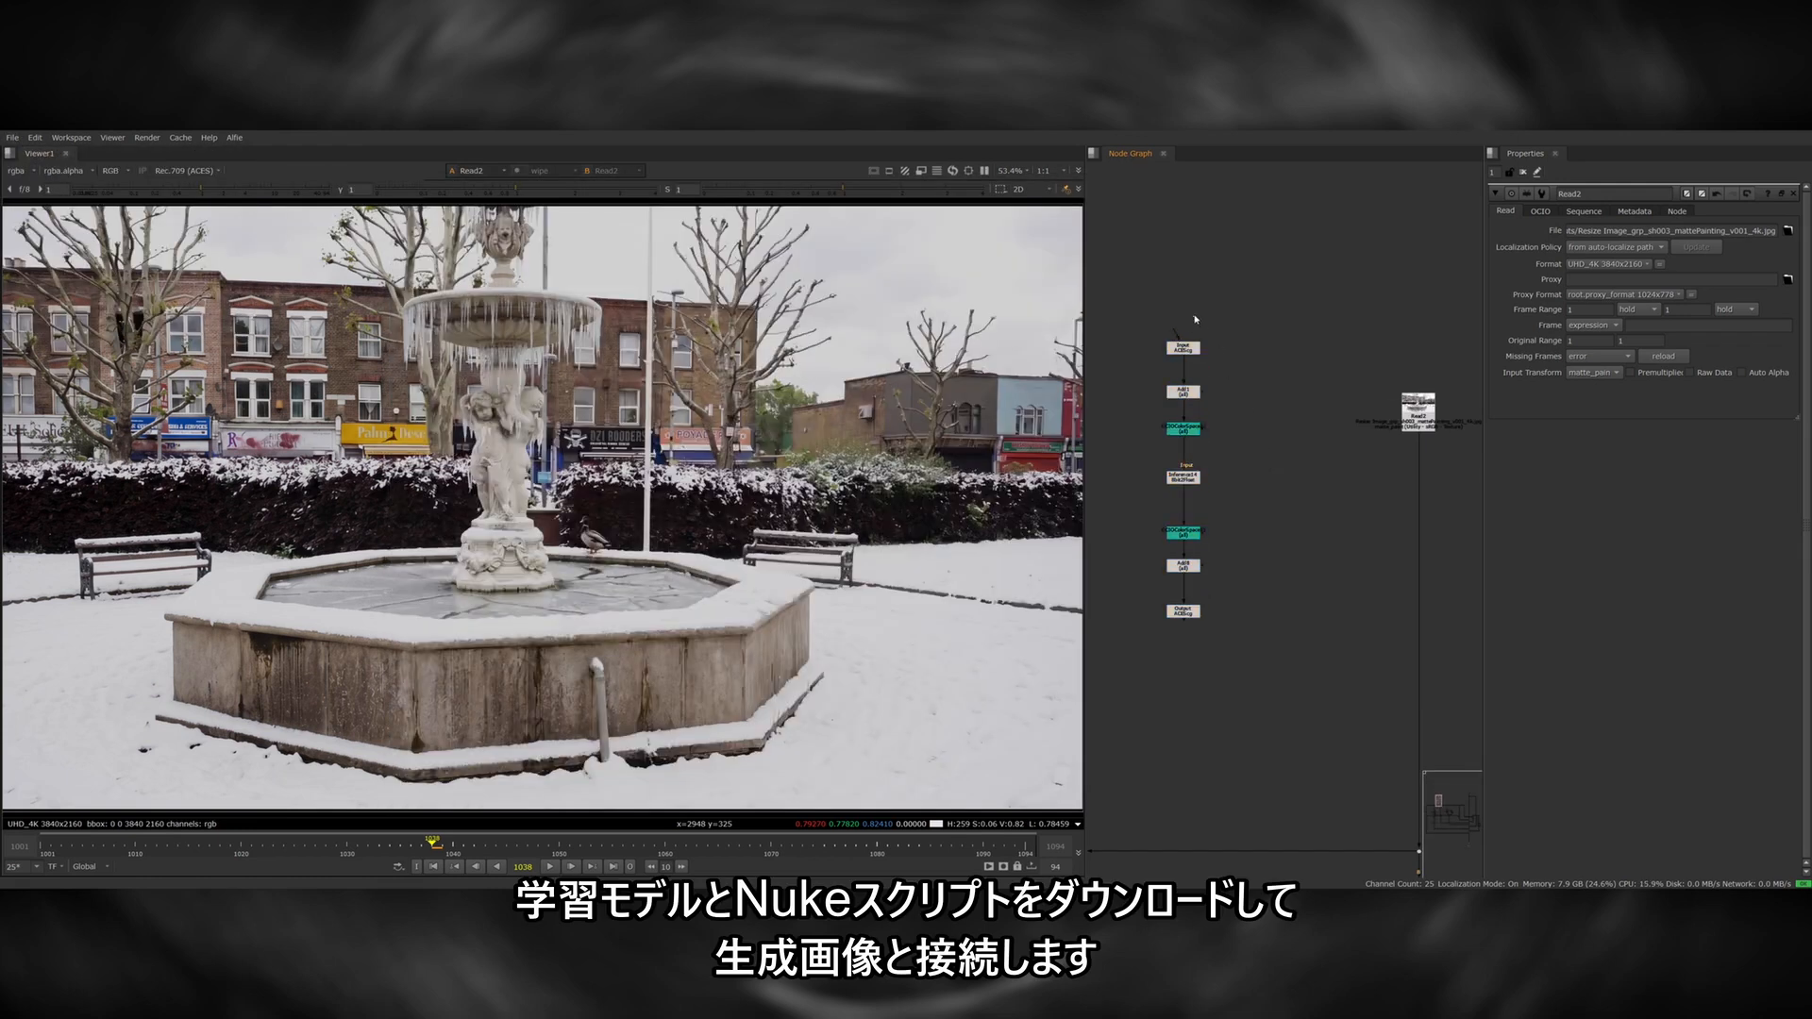
drag(1290, 271, 1416, 407)
Enable GPU use on the Inference node and browse to the downloaded CopyCat model for its model file.
double_click(1183, 479)
click(1573, 246)
click(1787, 272)
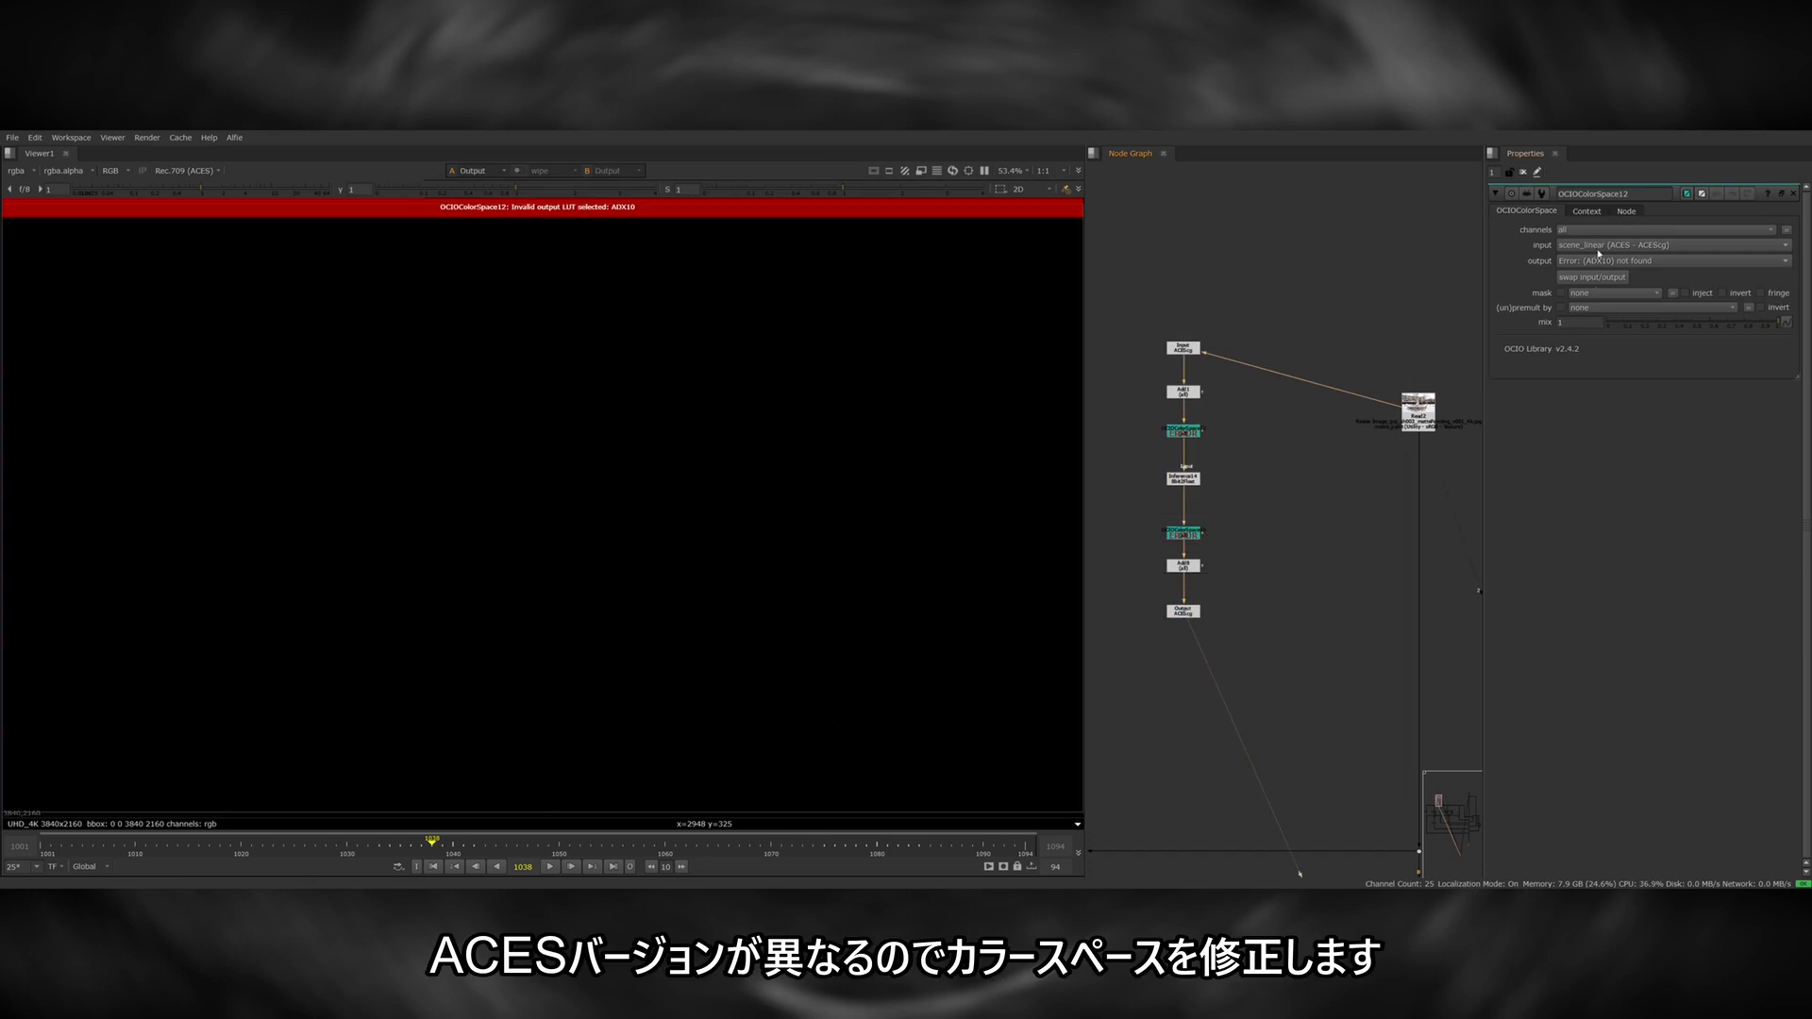
Set the output colour space of the OCIOColorSpace node before Inference to Input - ADX - ADX10.
click(1605, 261)
mouse_move(1642, 316)
mouse_move(1754, 317)
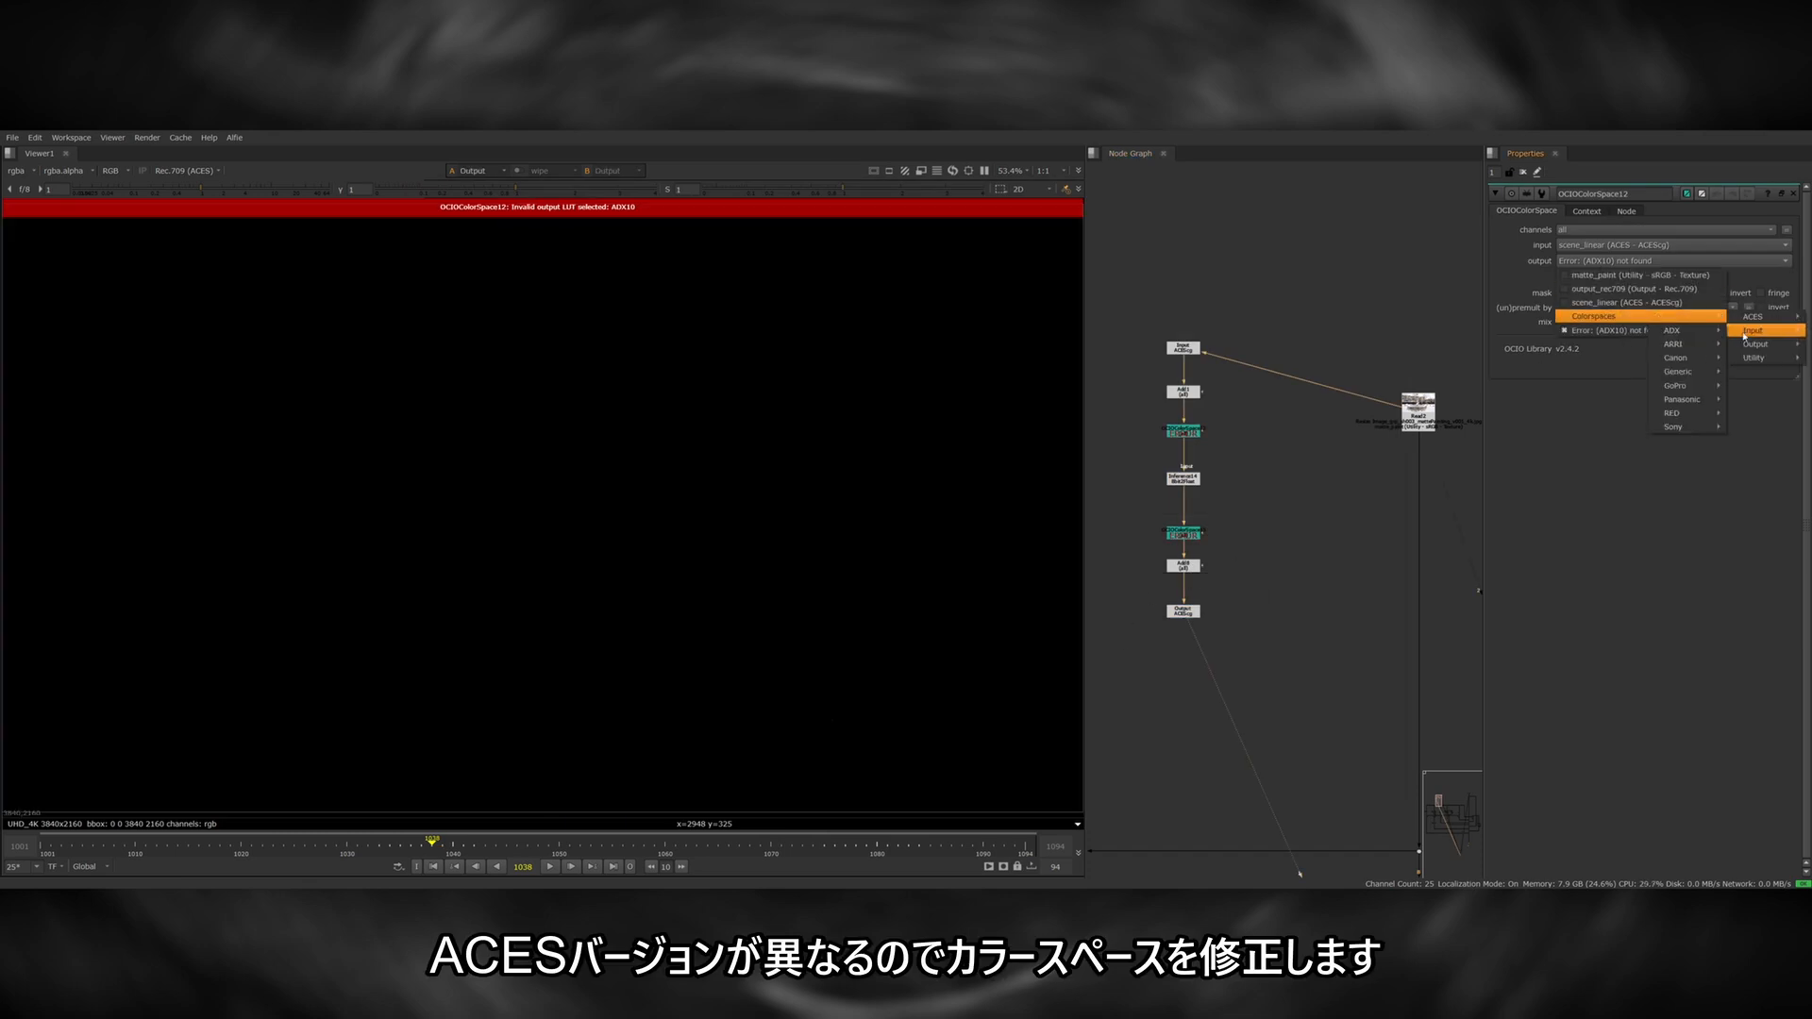
click(1572, 332)
Replace the OCIOColorSpace node after Inference with a copy of the corrected one, and swap its input and output colour spaces.
key(Delete)
click(1193, 432)
key(ctrl+c)
click(1186, 479)
key(ctrl+v)
drag(1198, 494, 1197, 518)
click(1591, 278)
click(1142, 631)
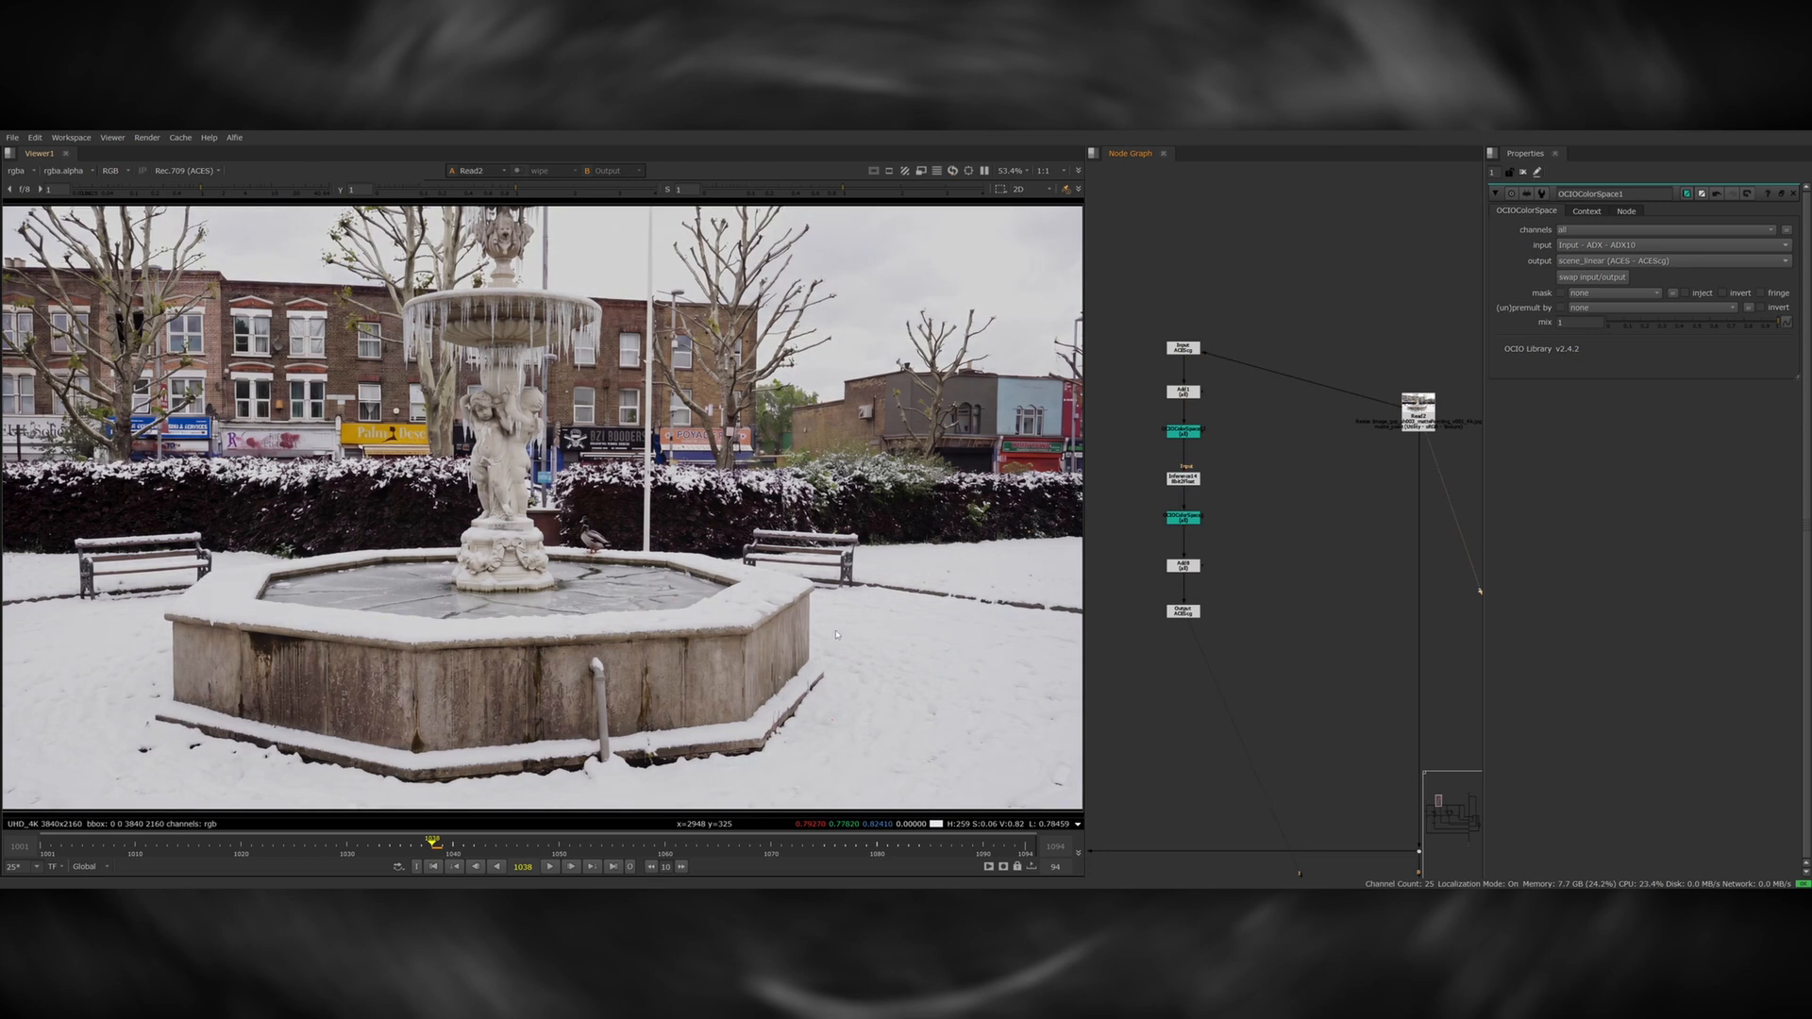
Sample the bright snow beside the fountain in the original matte painting and check the same area in the CopyCat output.
key(2)
scroll(918, 734, up, 5)
ctrl+shift+drag(732, 628, 840, 713)
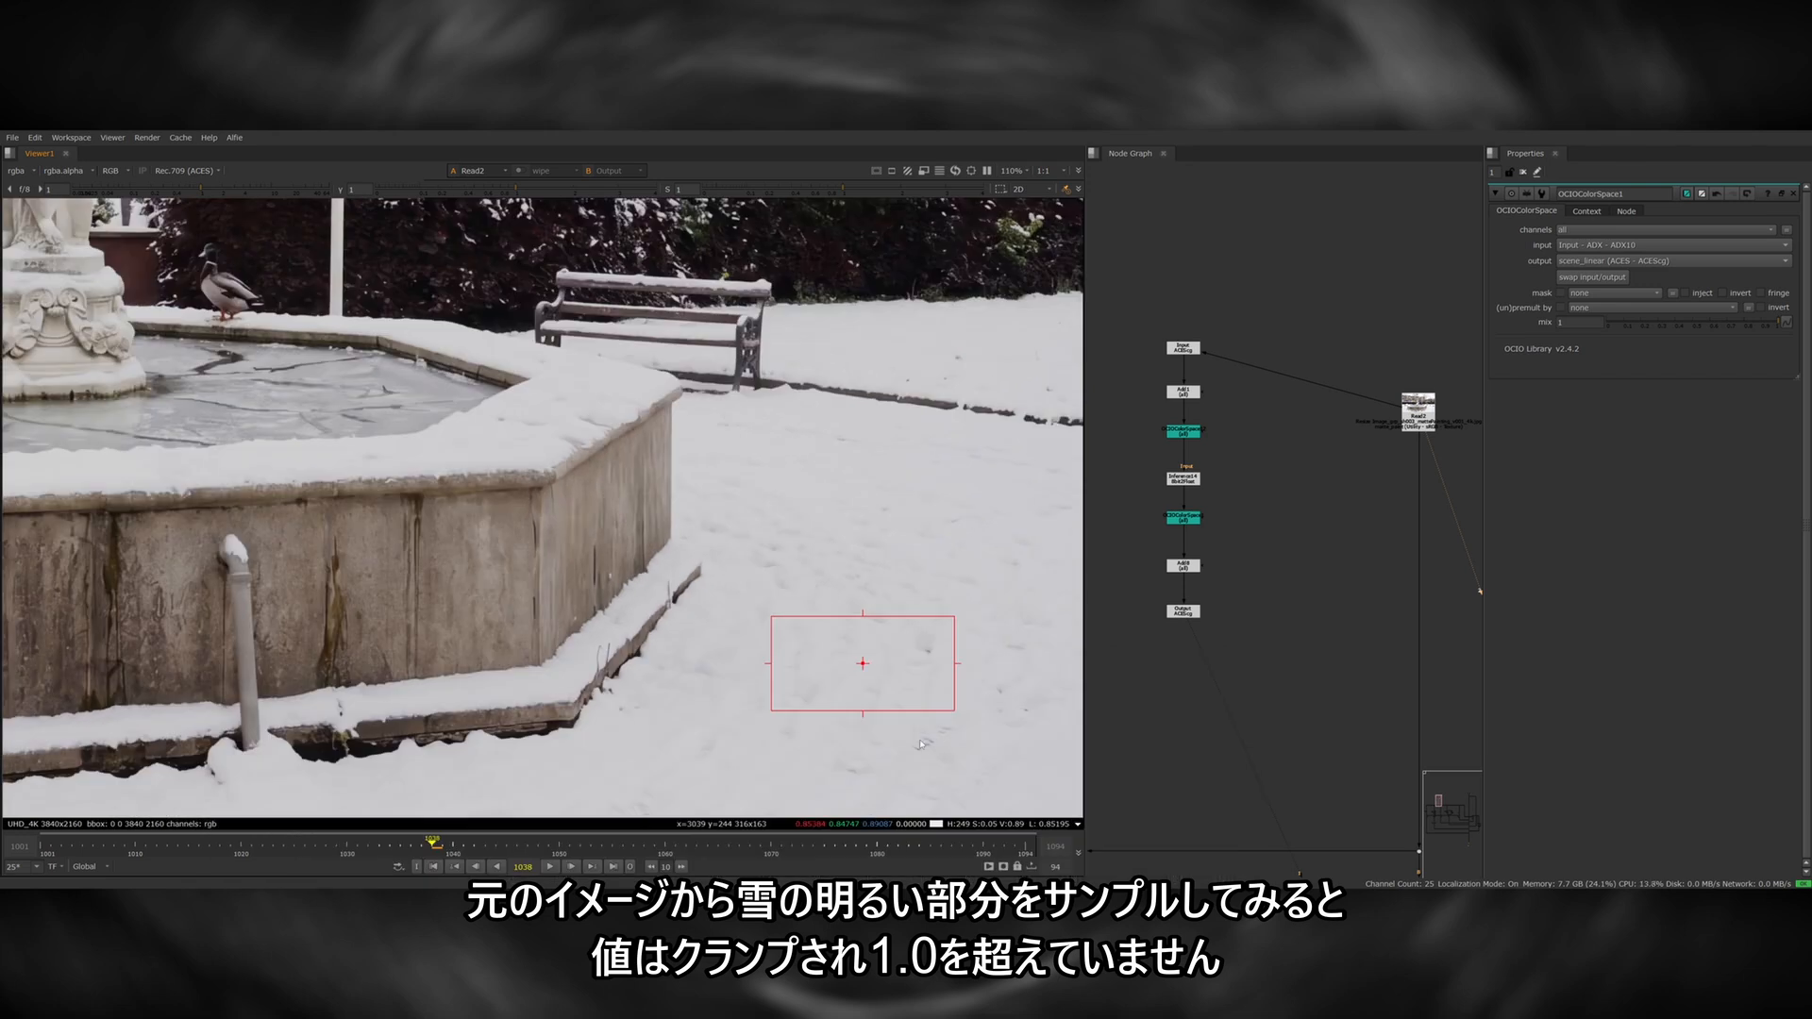
ctrl+right_click(921, 744)
key(1)
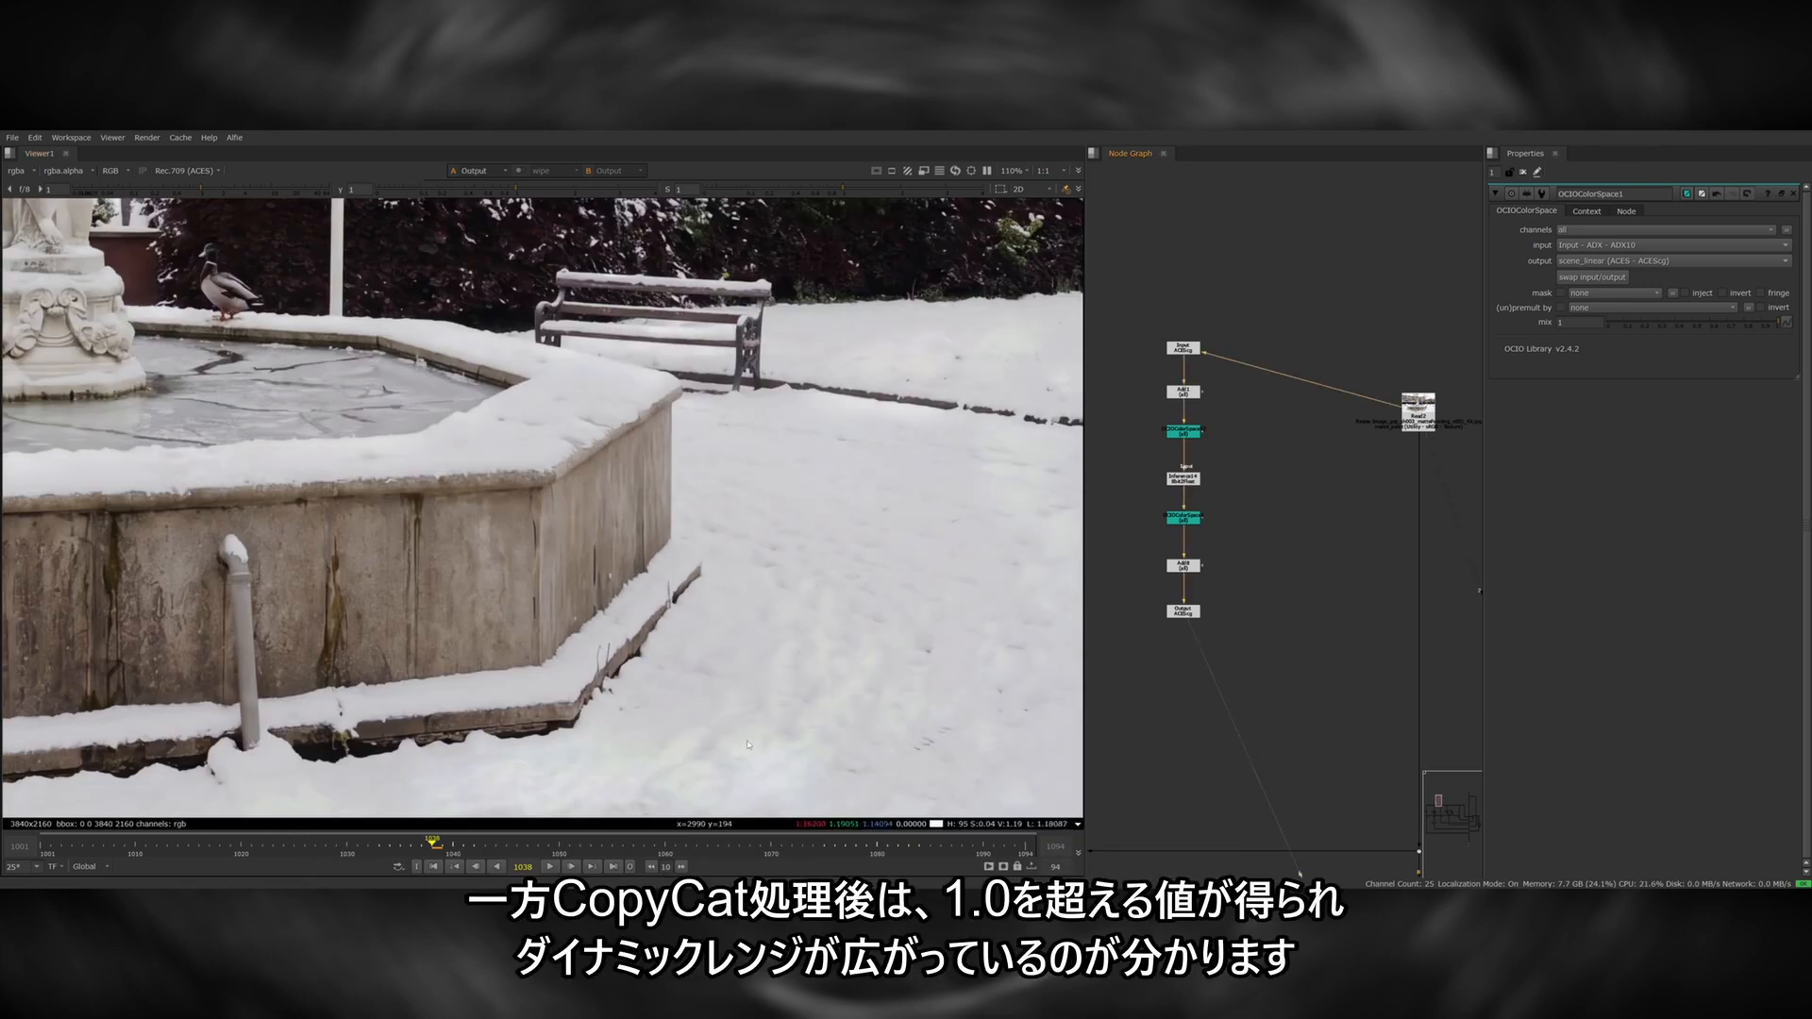
click(1253, 628)
key(f)
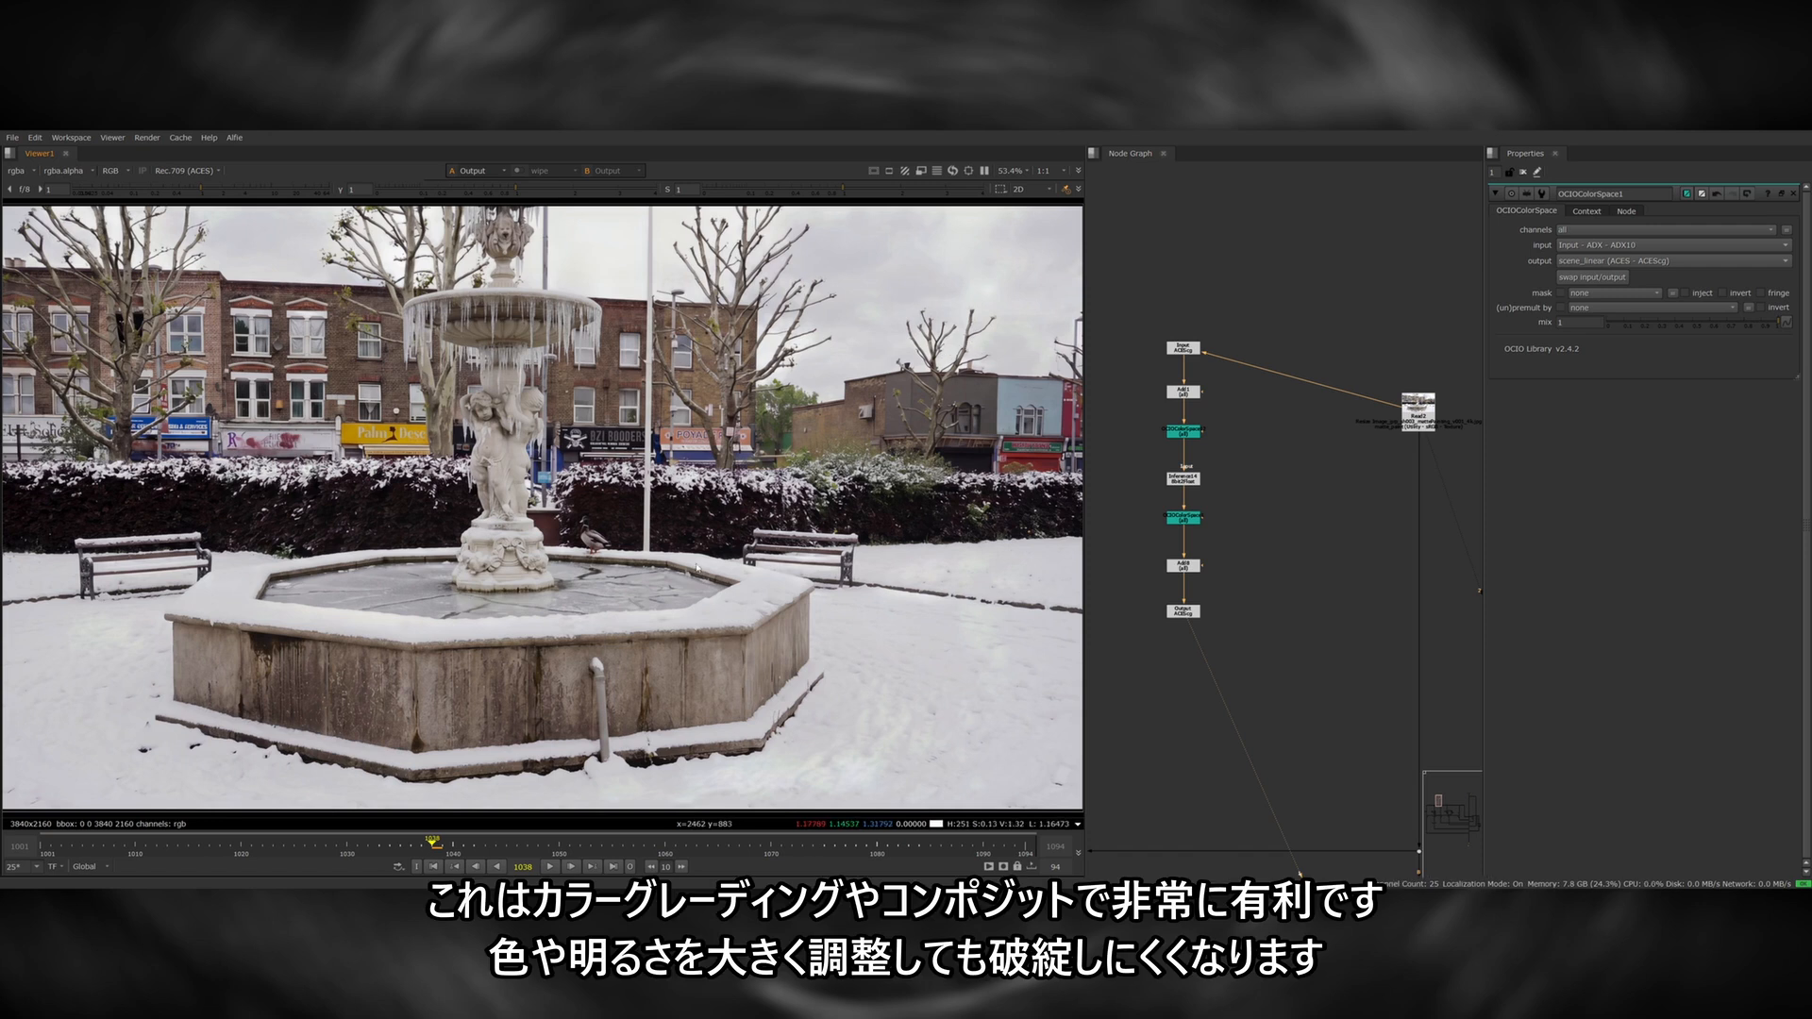
Lower the viewer gain to about 0.41 on the original matte painting and compare it with the CopyCat output.
key(2)
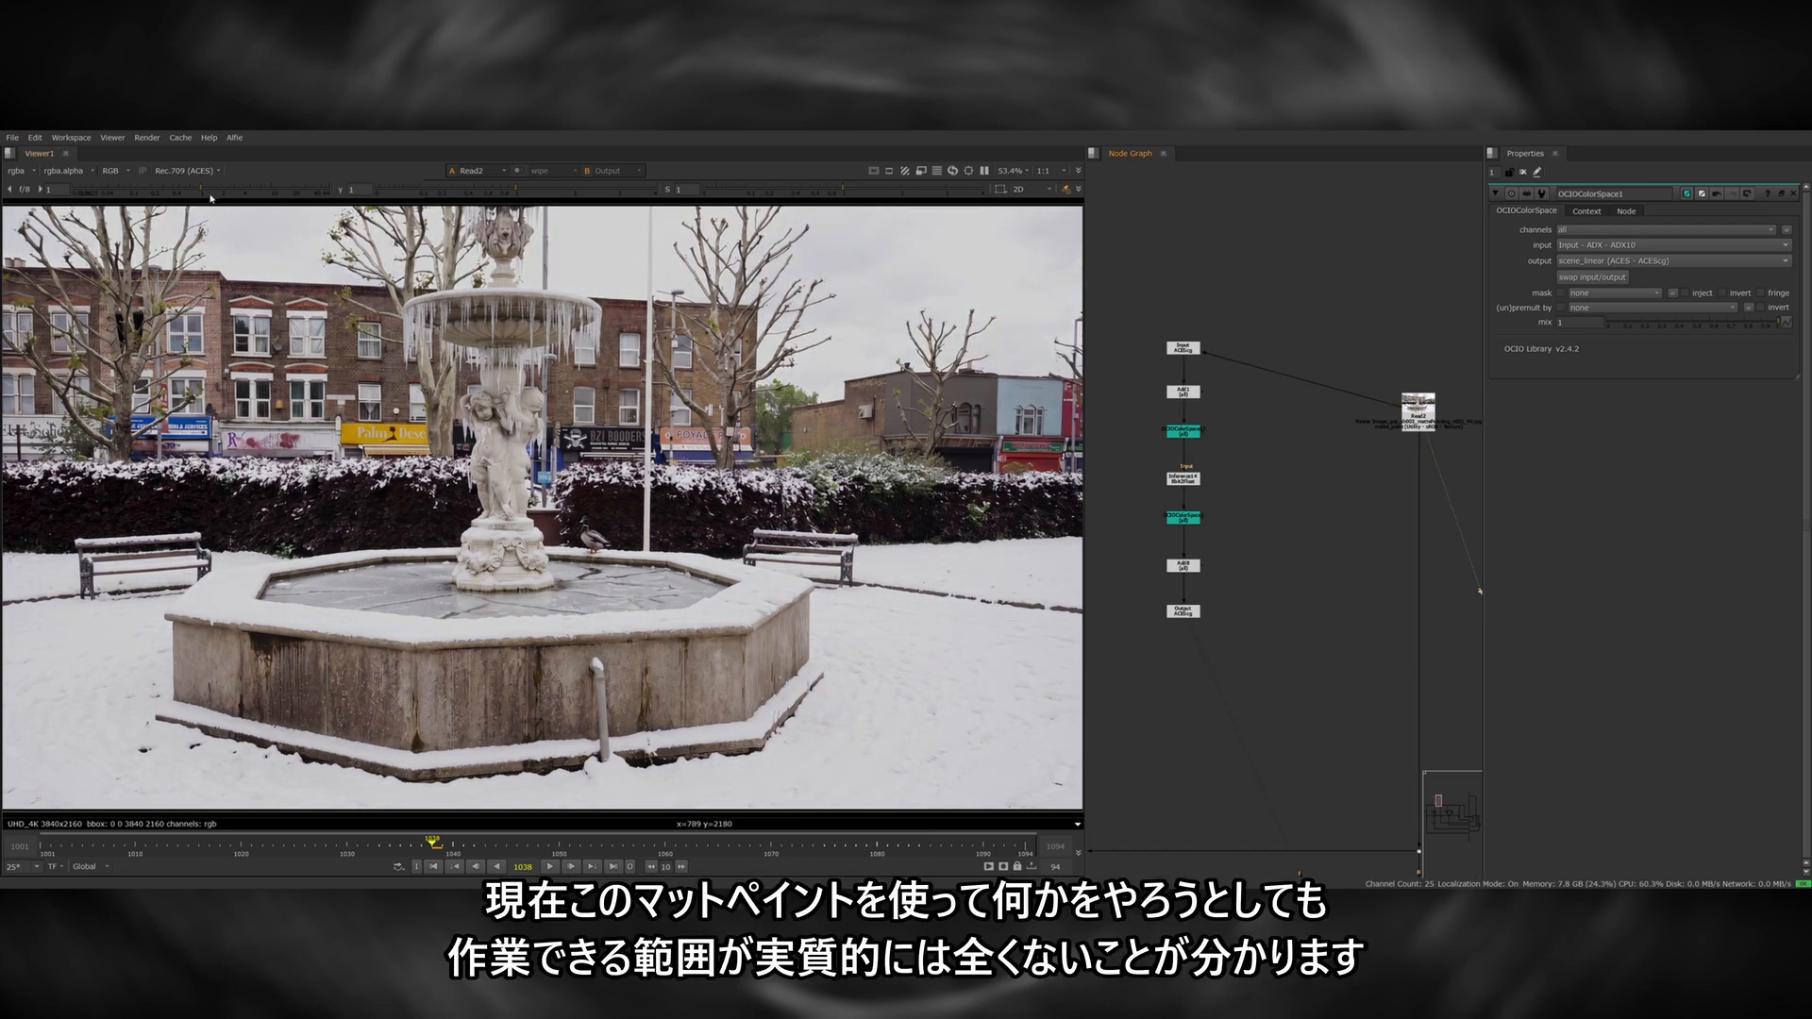
click(260, 191)
drag(259, 190, 173, 198)
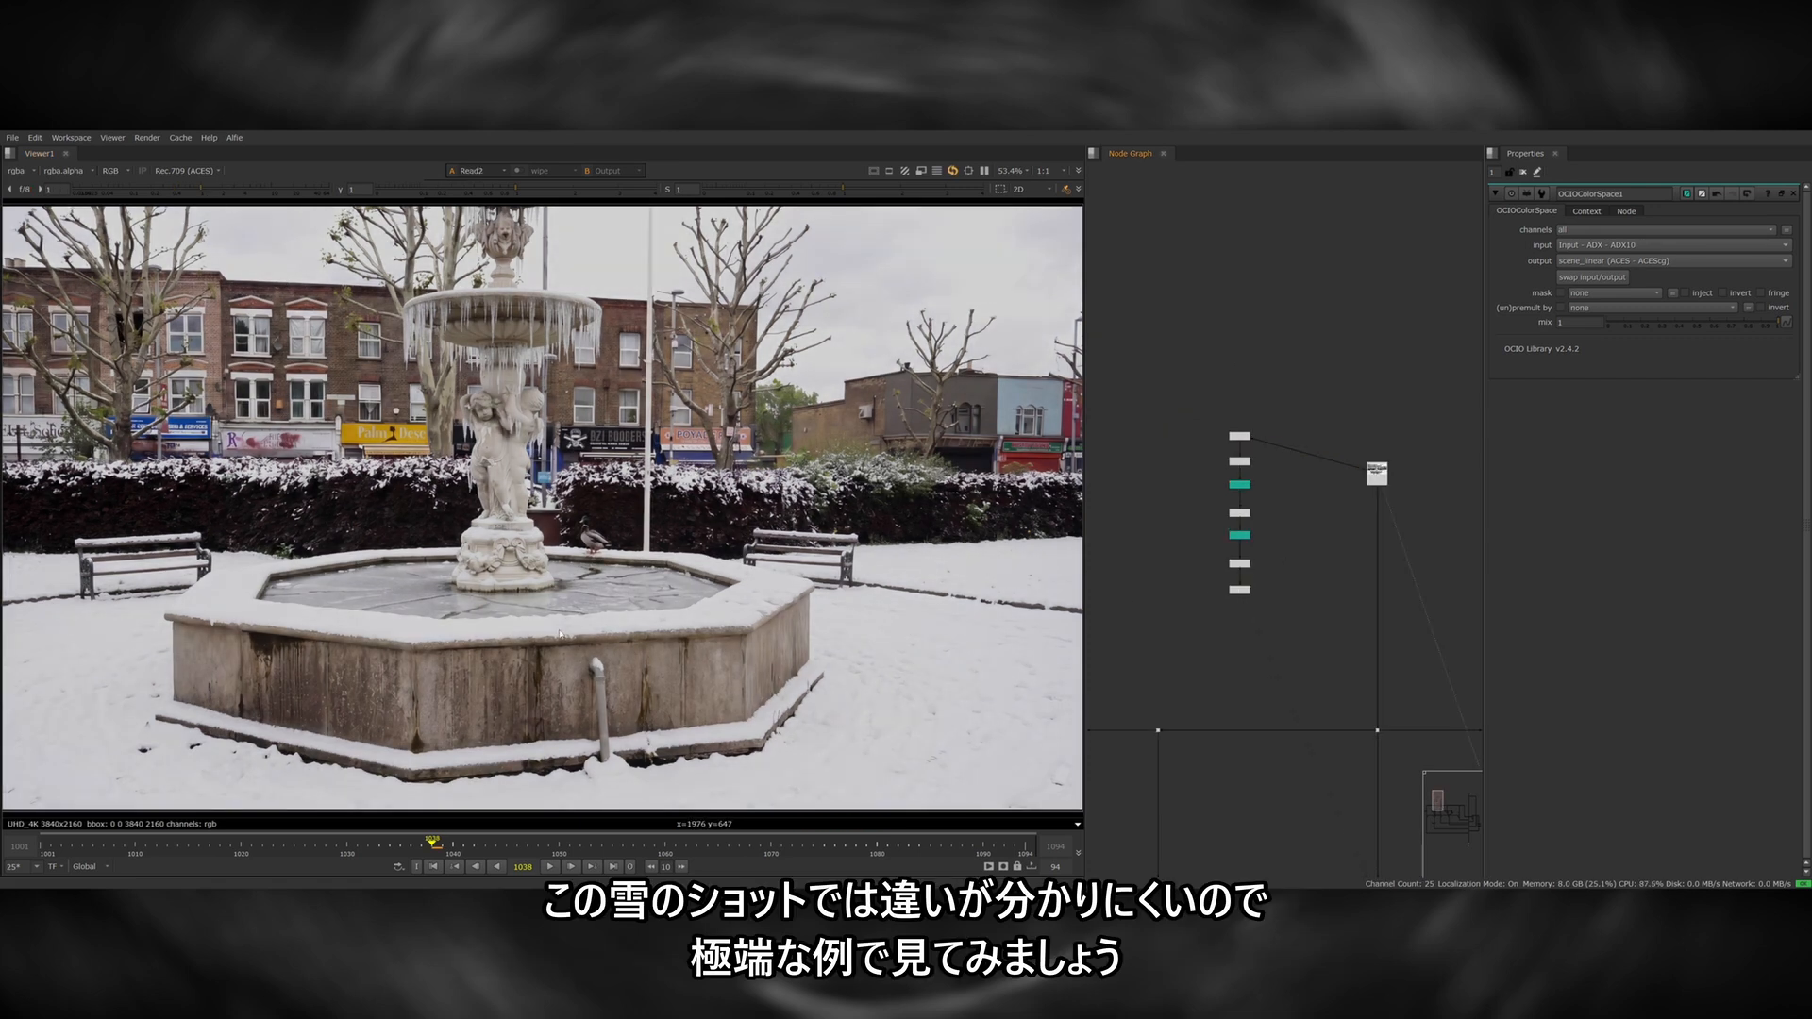
key(1)
Load sunset.jpg from the artwork folder with a new Read node in an empty area of the graph and view it.
middle_drag(1289, 513, 1444, 542)
click(1276, 507)
key(r)
double_click(579, 250)
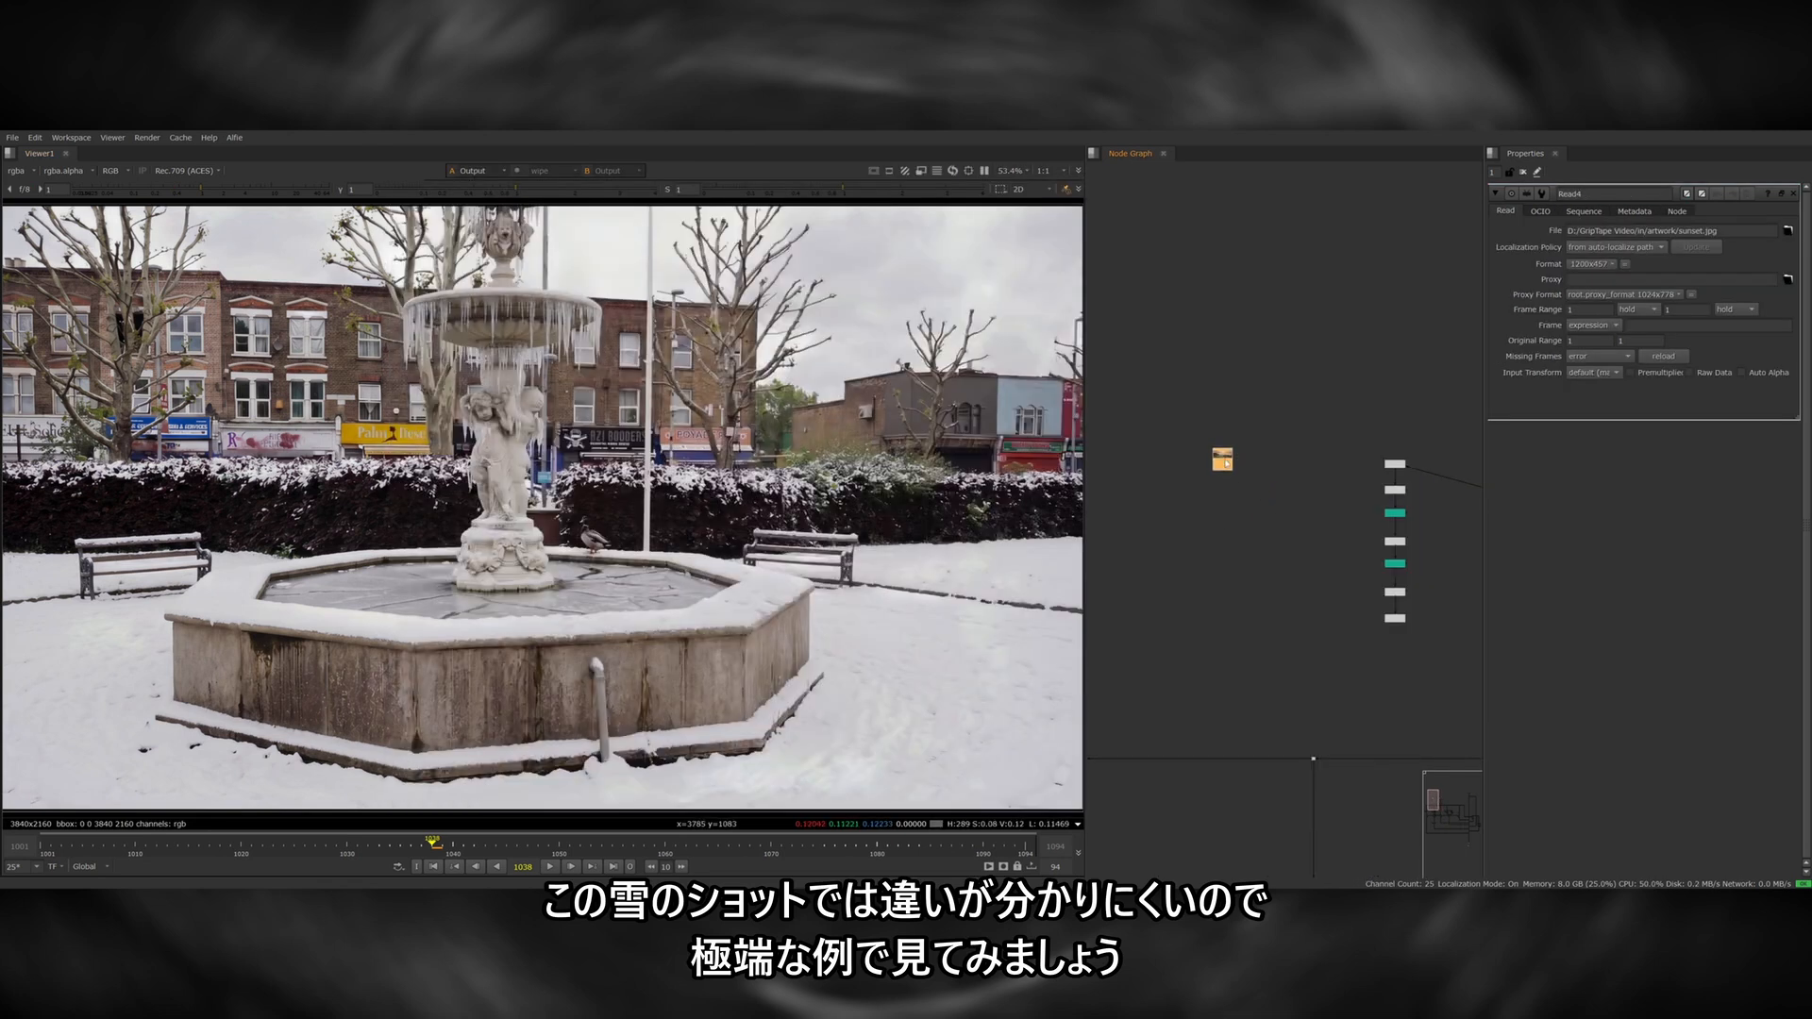
key(1)
scroll(788, 470, up, 3)
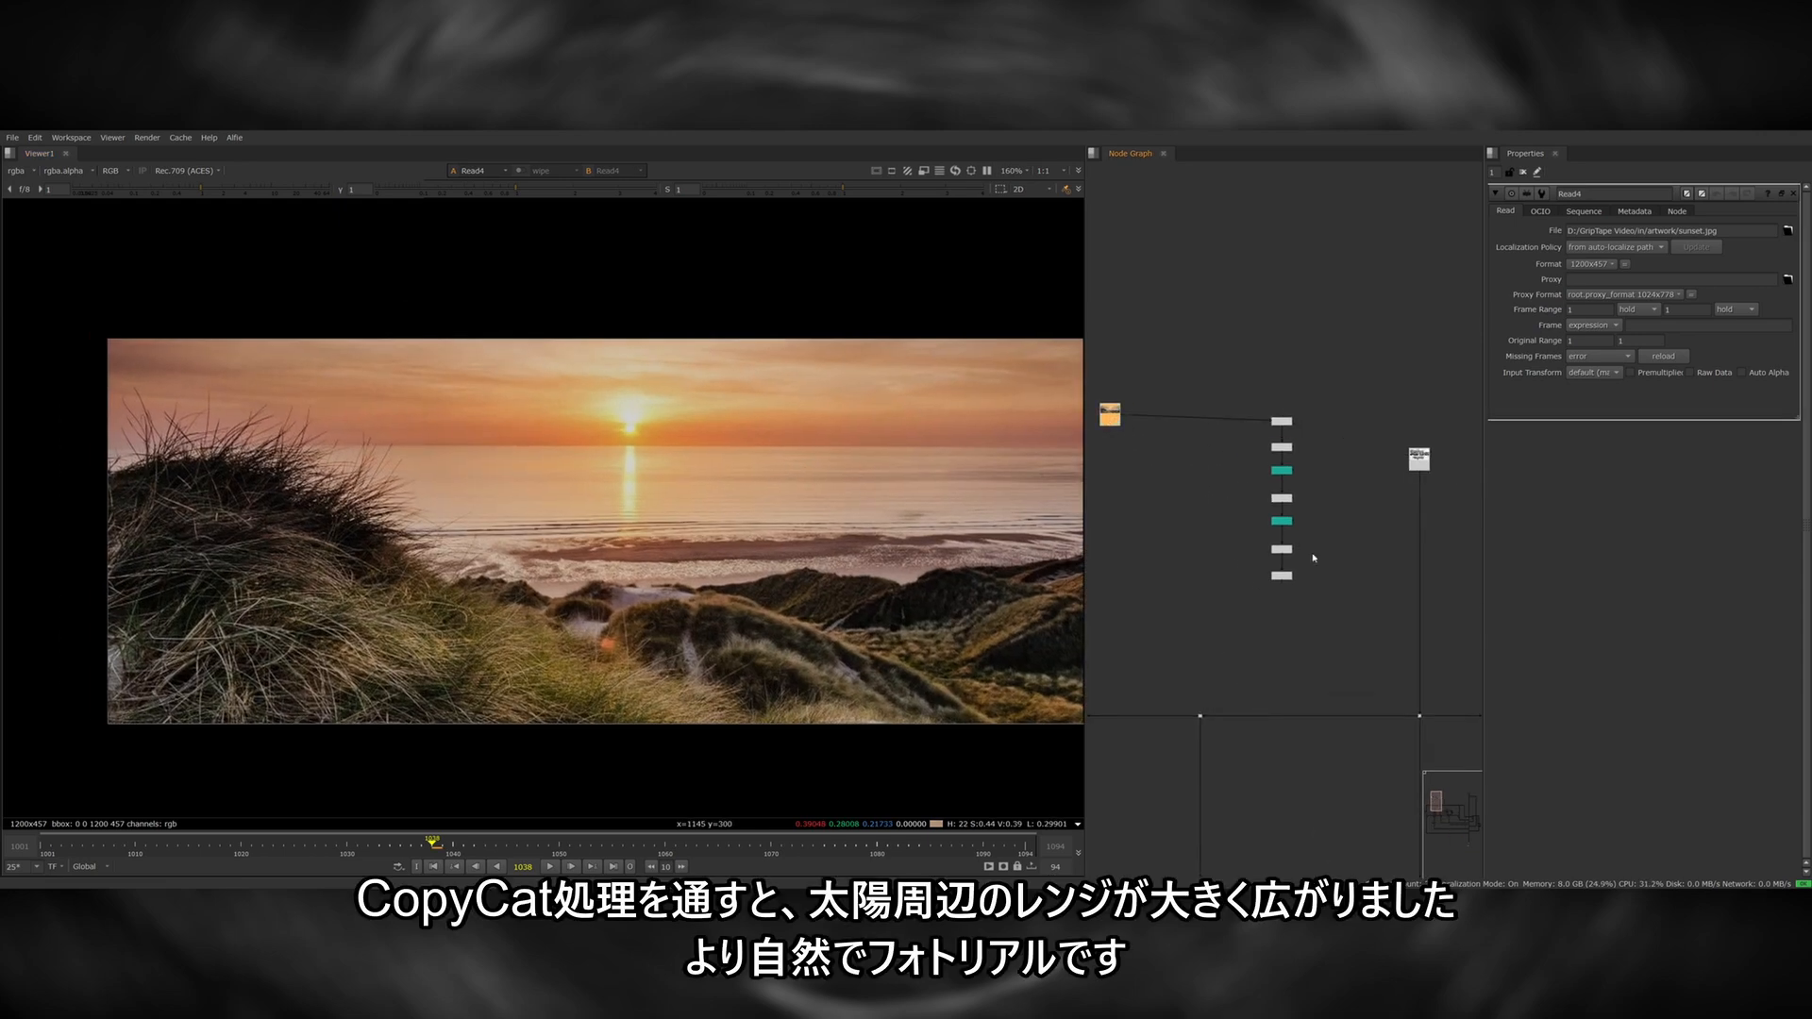
Feed the sunset image into the CopyCat chain and compare both versions around the sun, lowering the viewer gain to 0.175.
drag(1355, 553, 1207, 615)
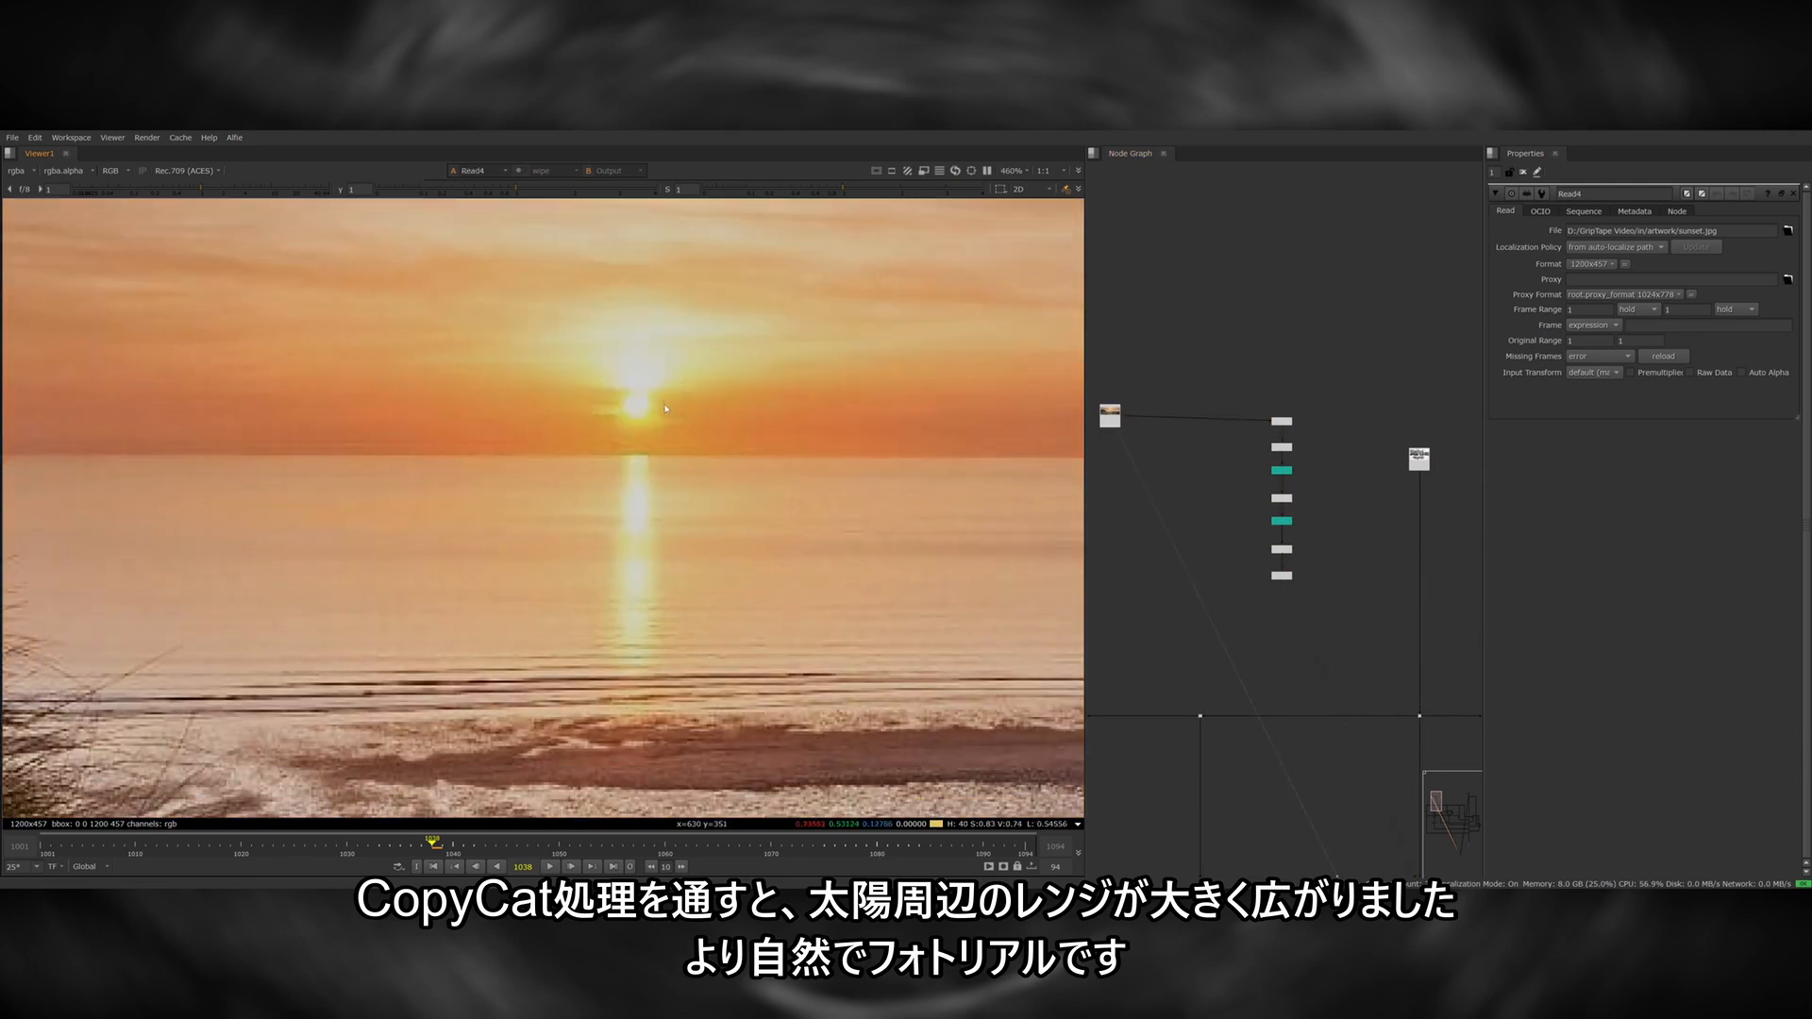
key(2)
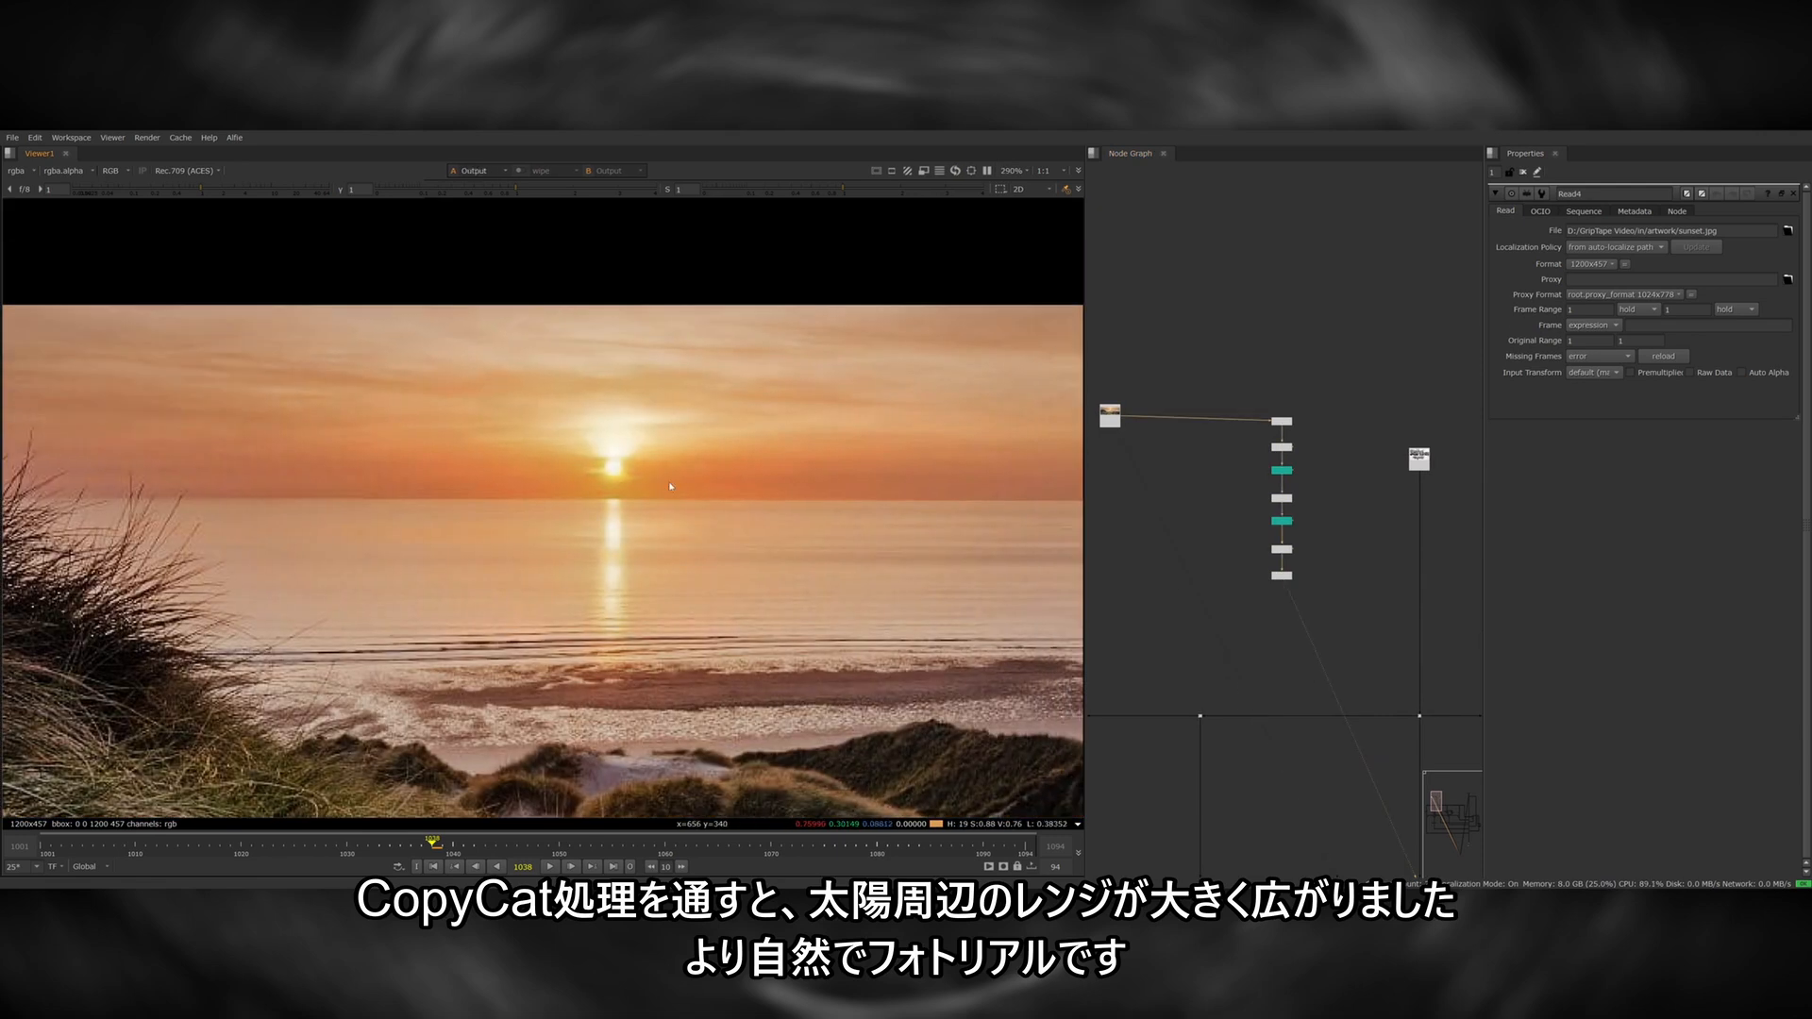
click(151, 192)
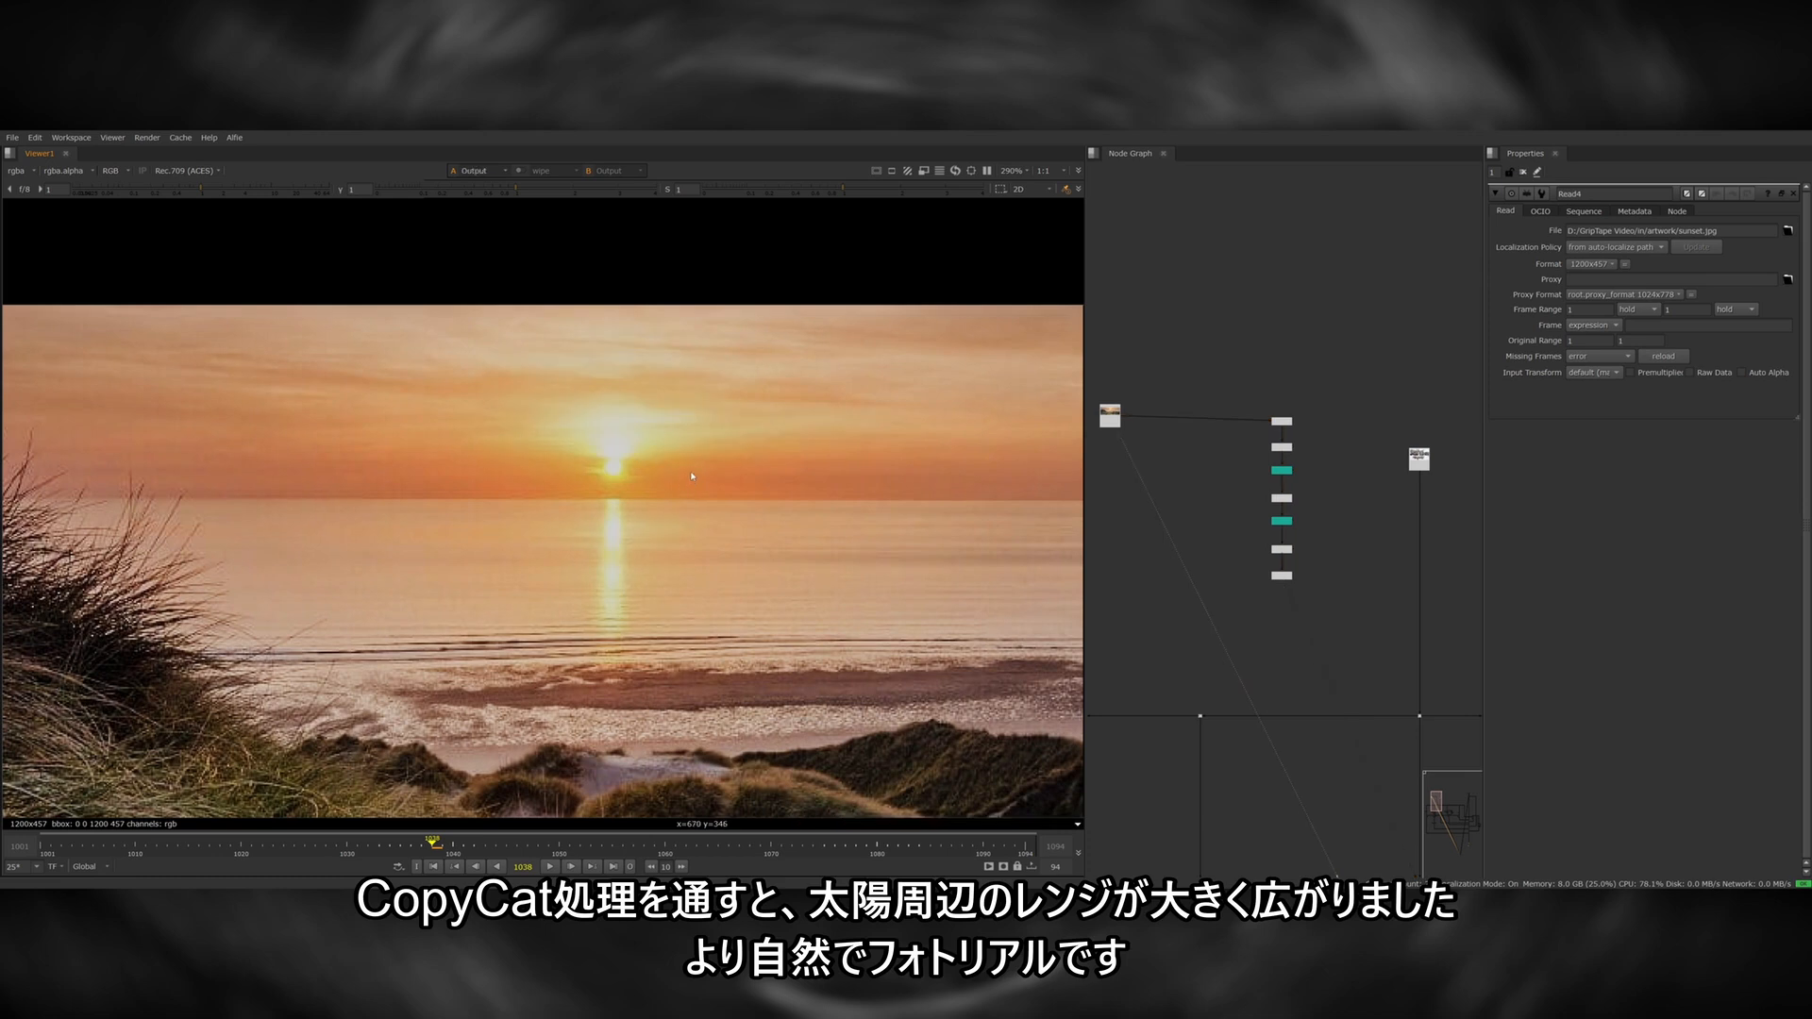
click(147, 191)
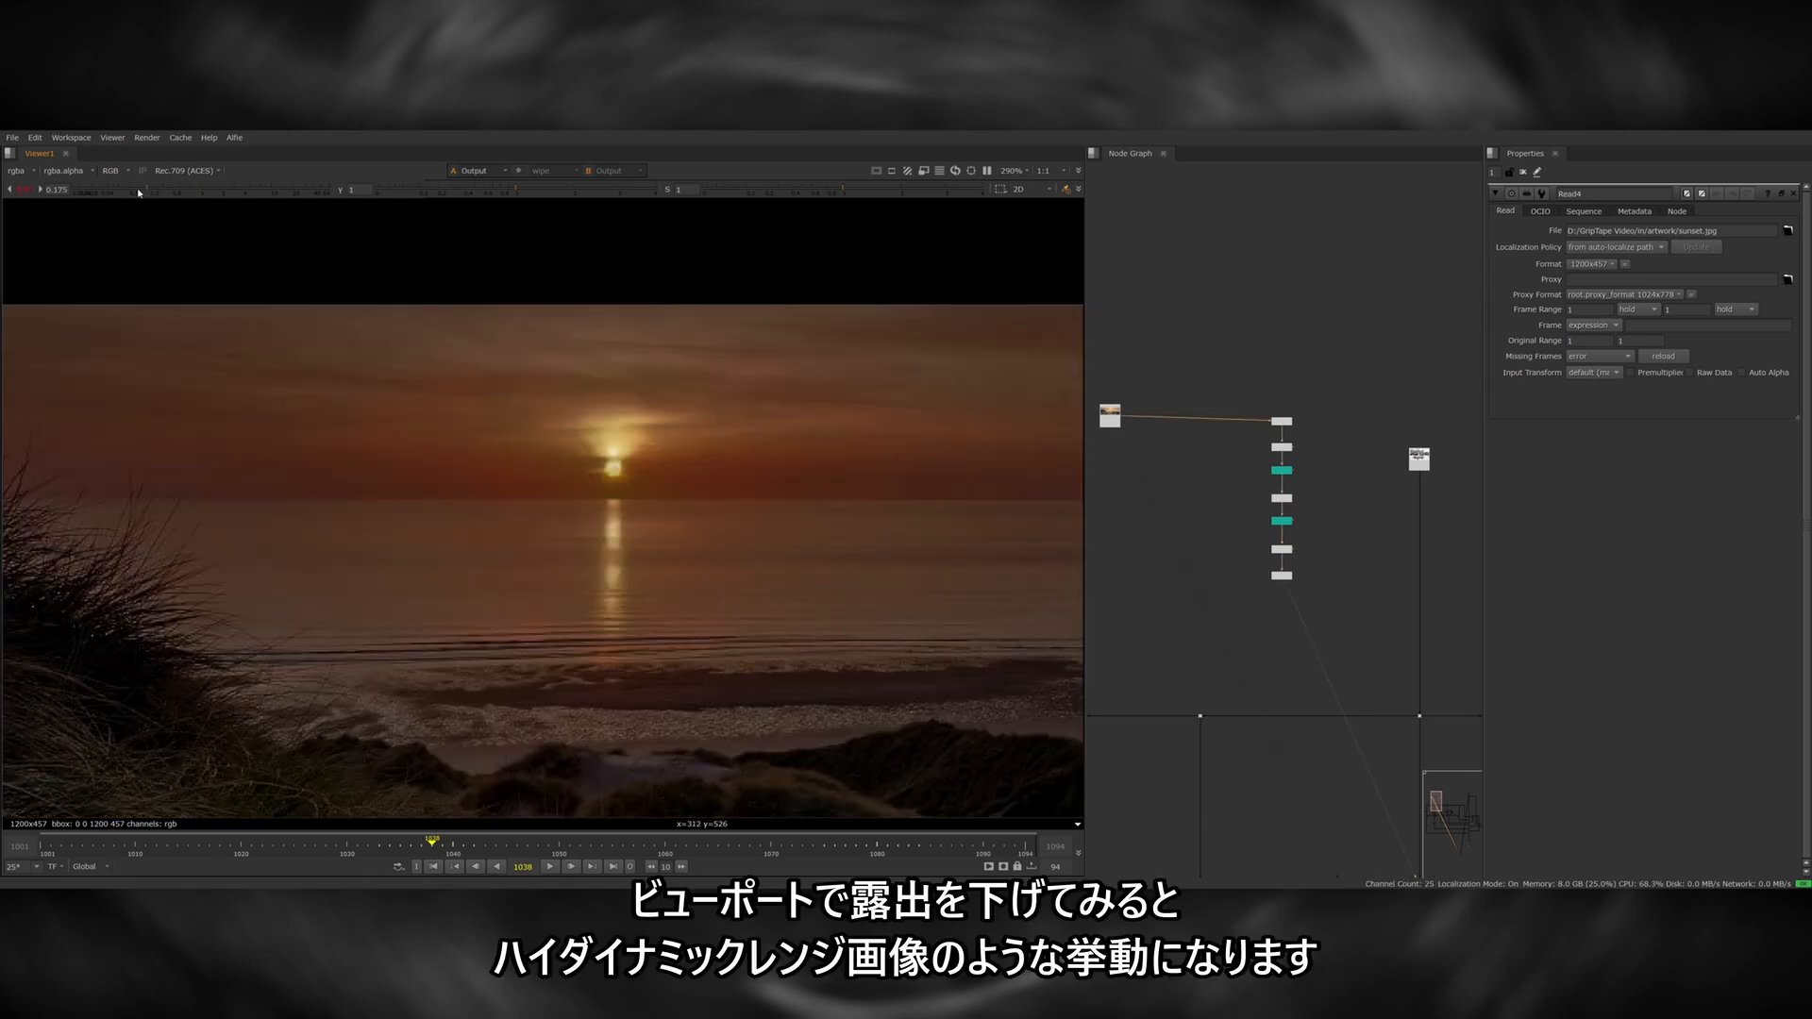
click(139, 193)
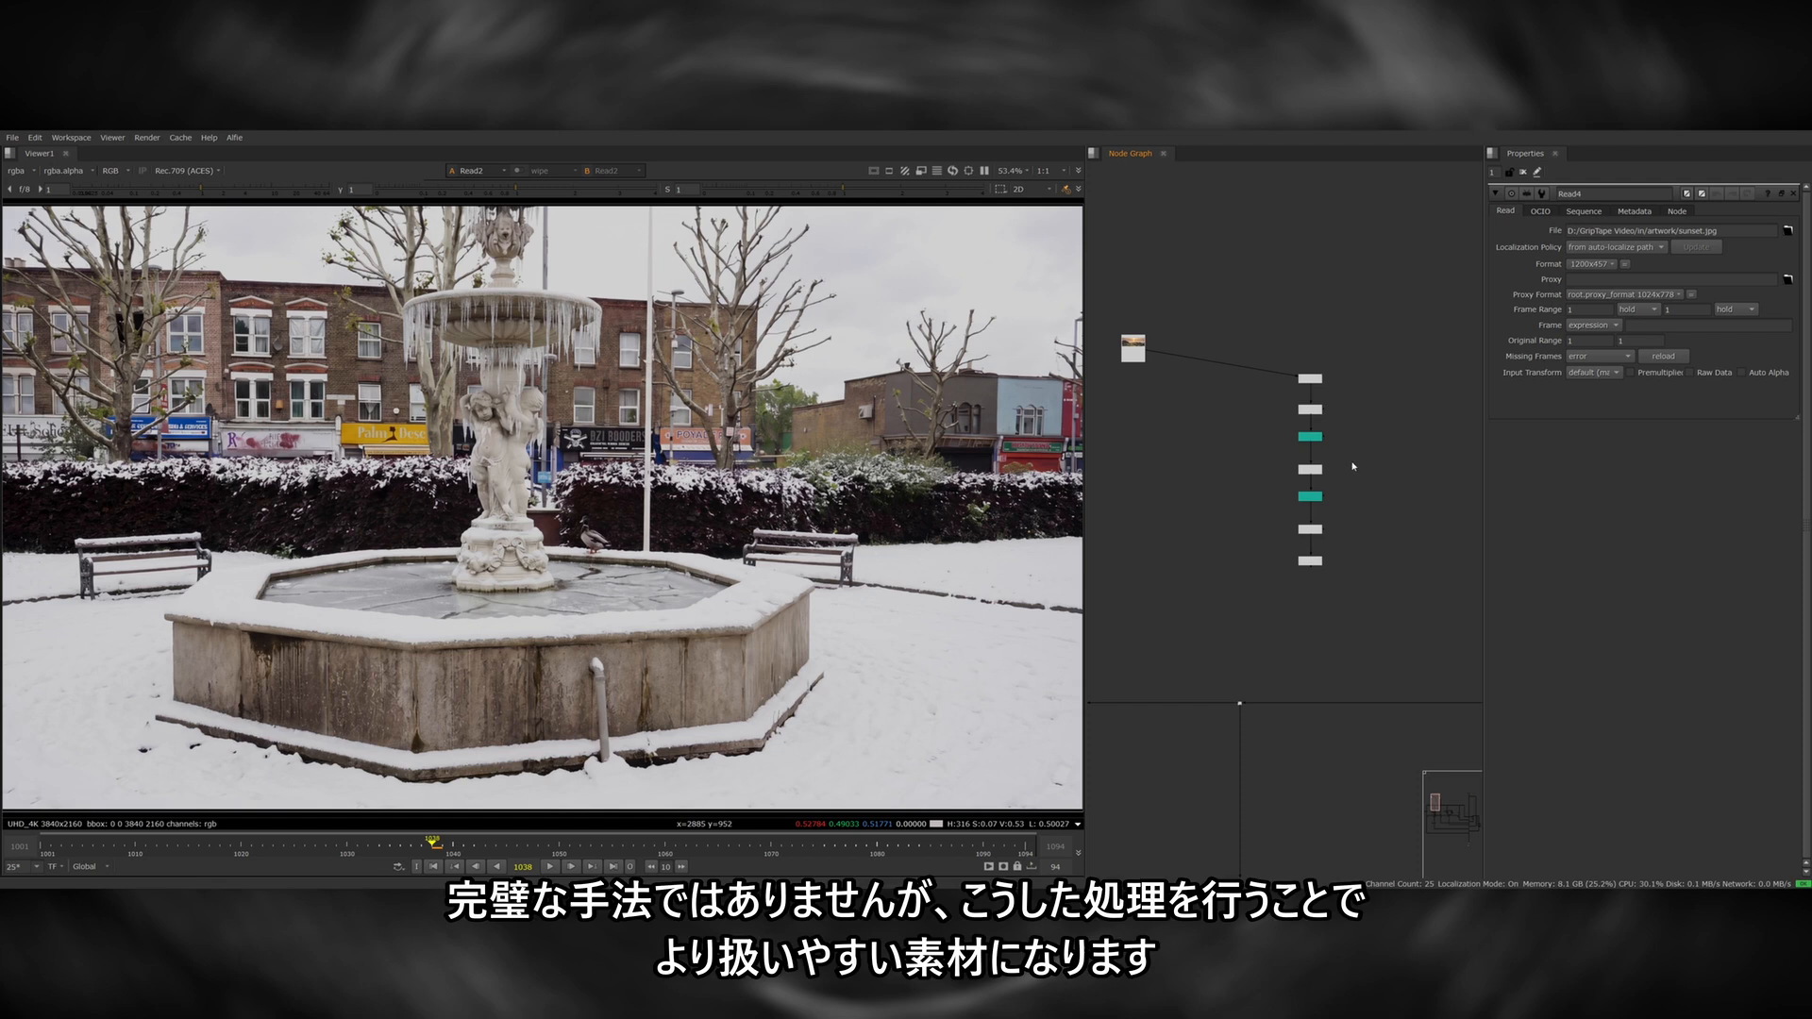
Select the entire CopyCat node chain and shift it away from the sunset Read.
drag(1383, 334, 1236, 634)
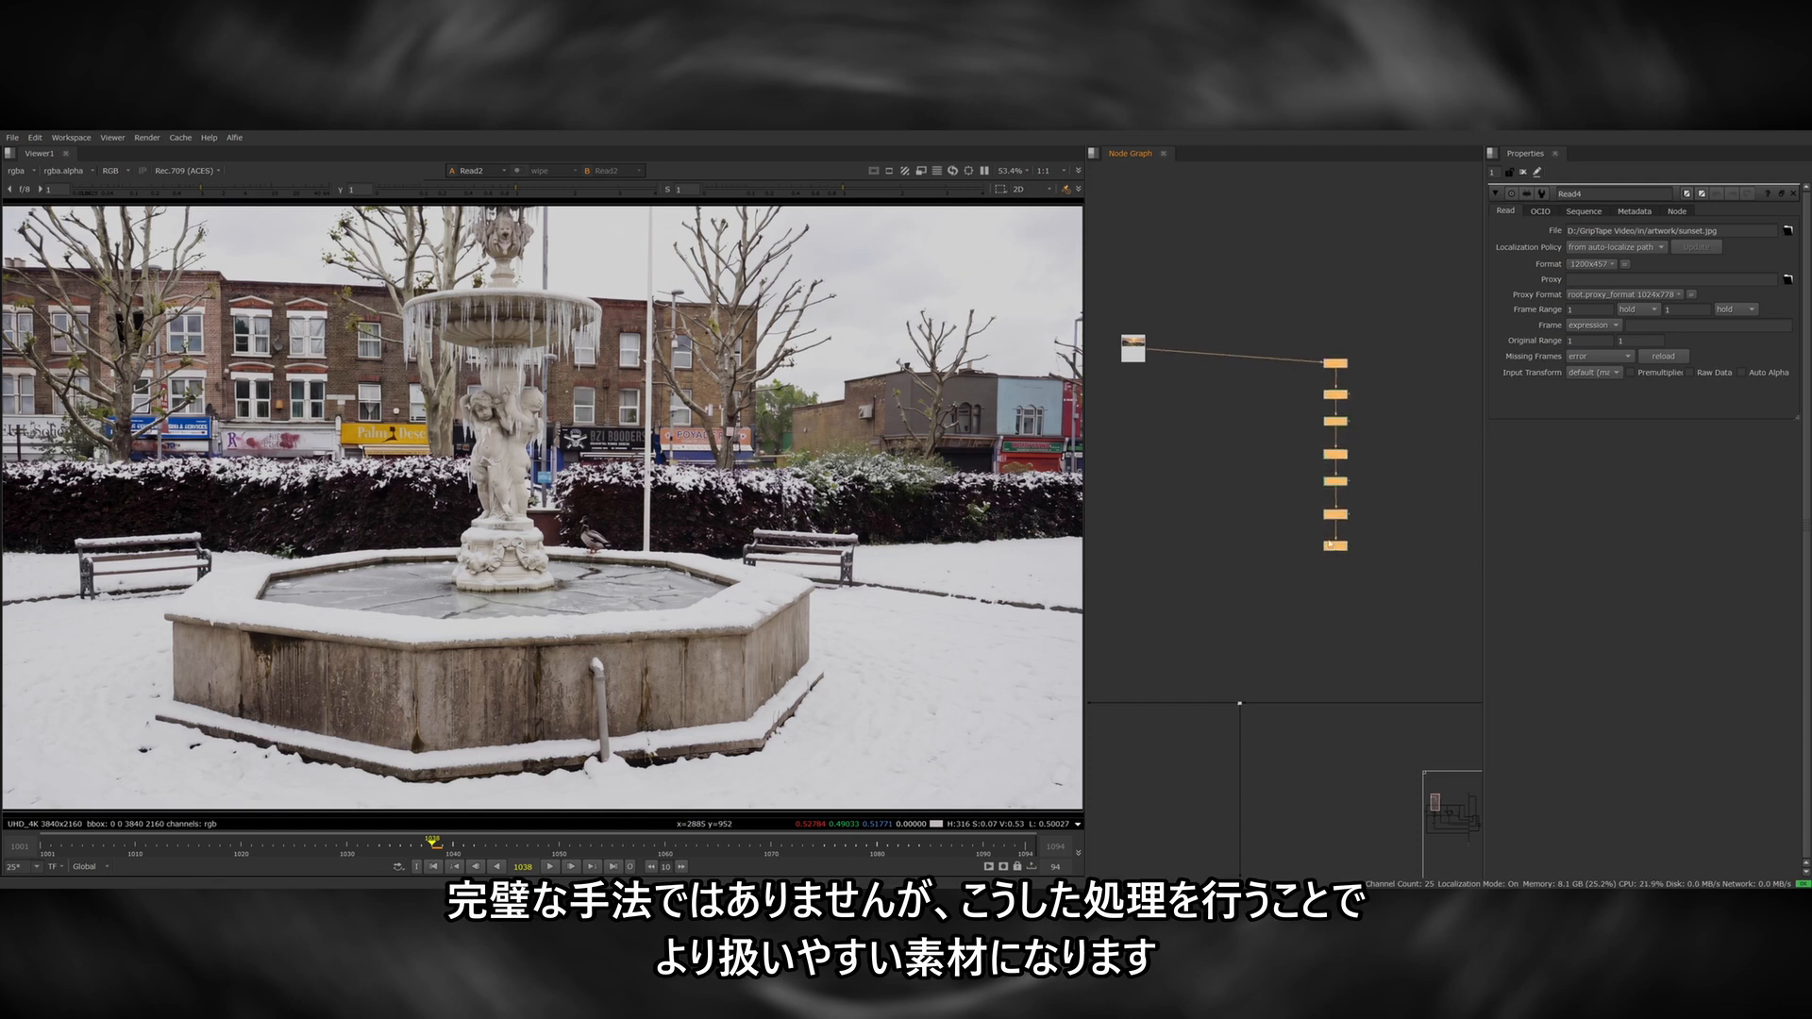